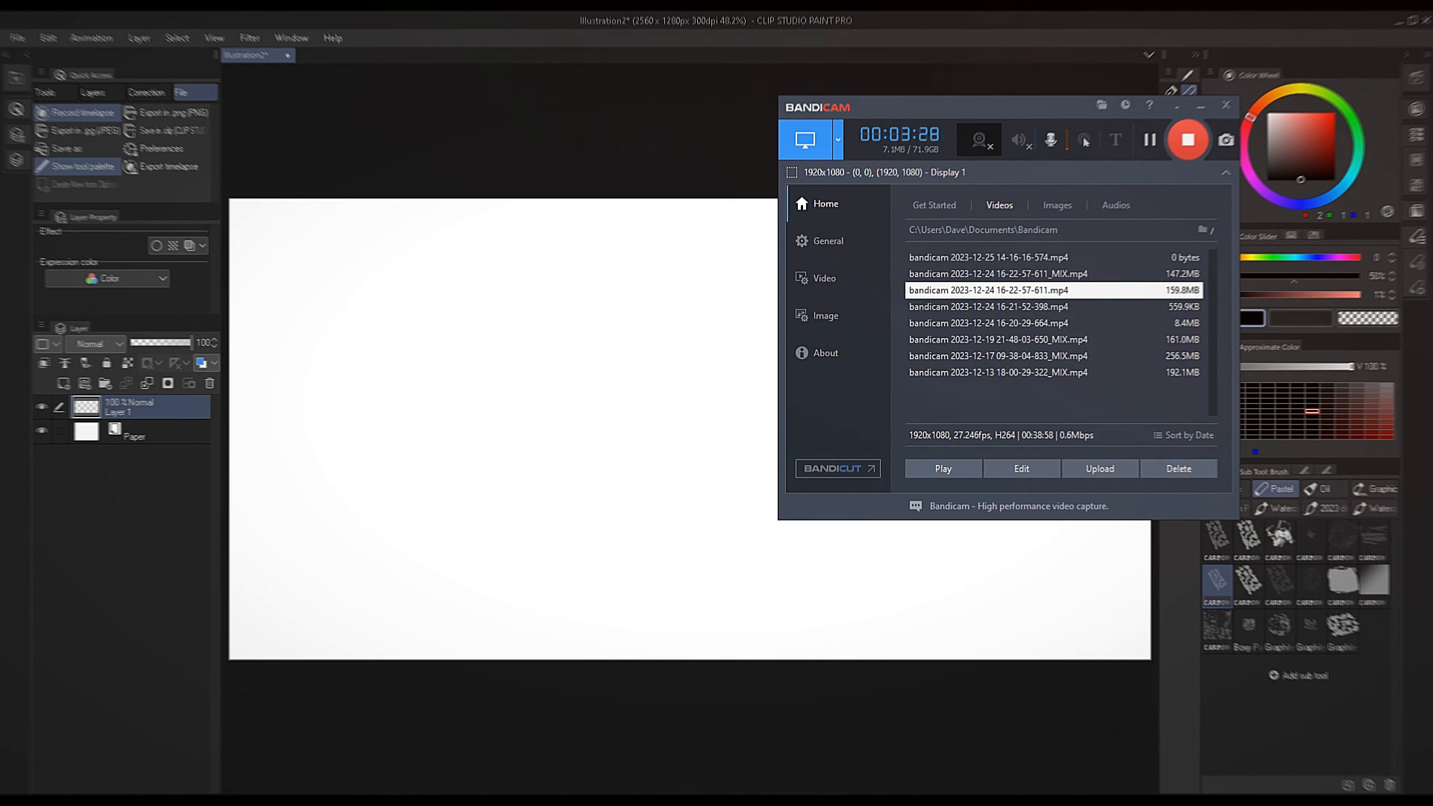
Switch to Photoshop, put the recorder window away and add a new empty layer for the Brush tool.
left_click(952, 800)
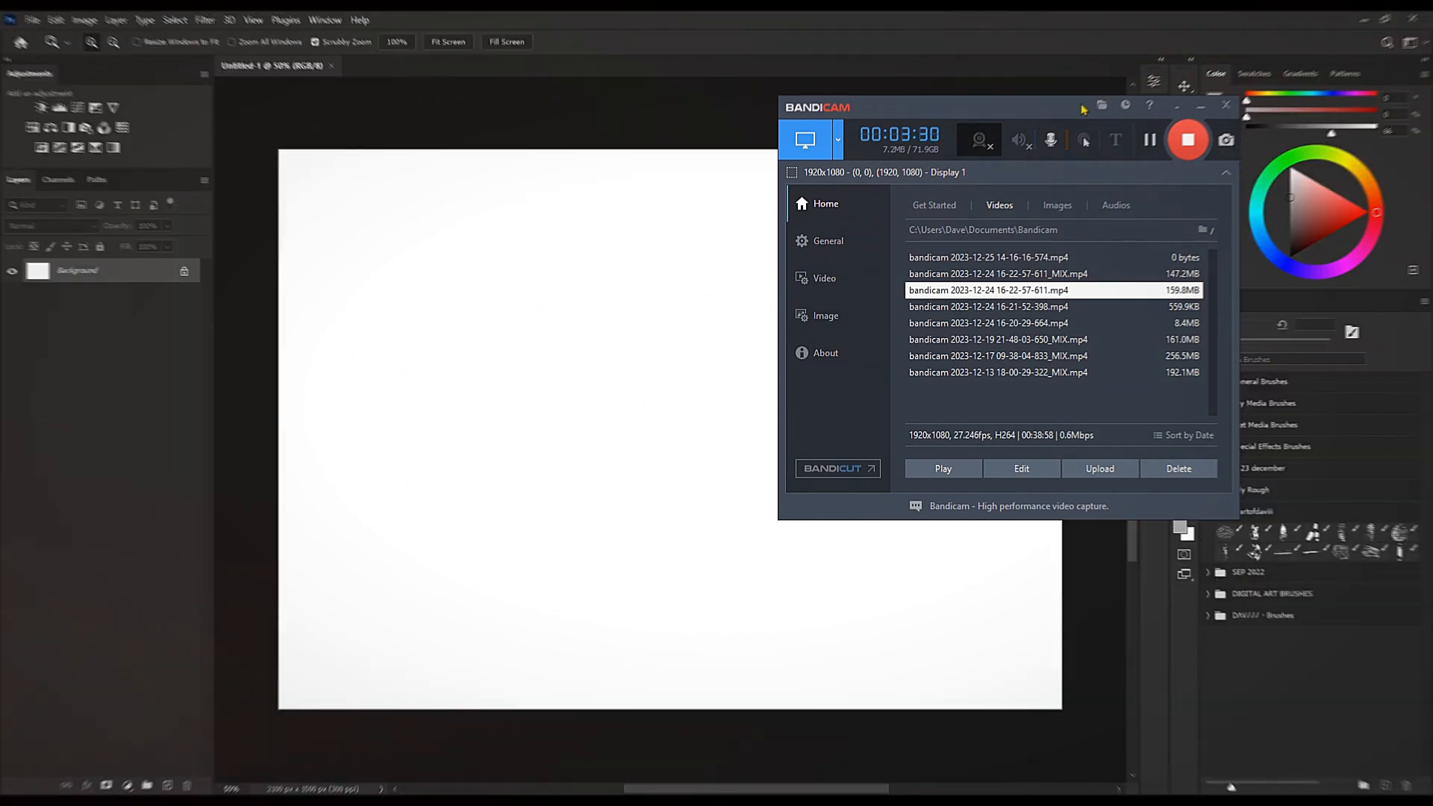
left_click(1201, 108)
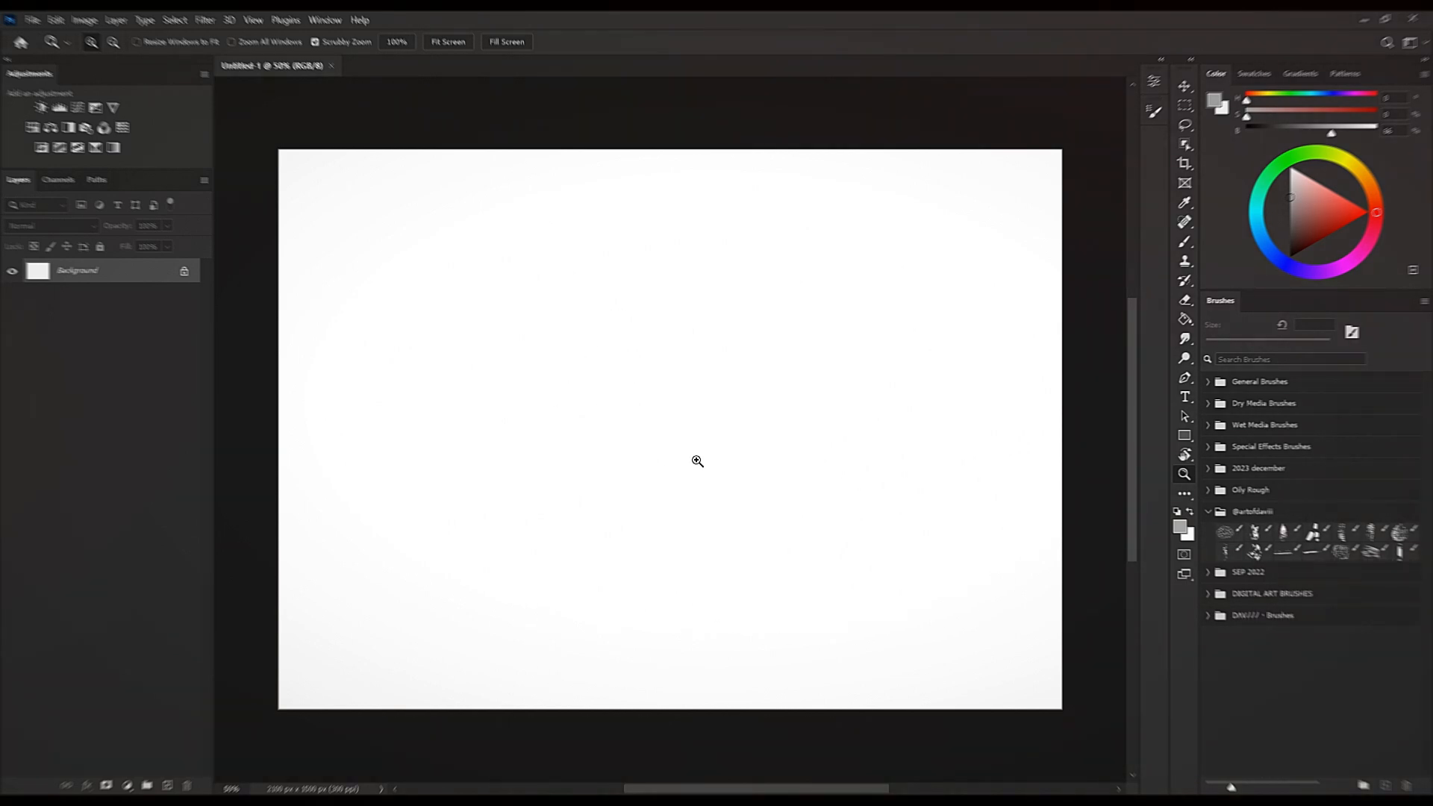
key("b")
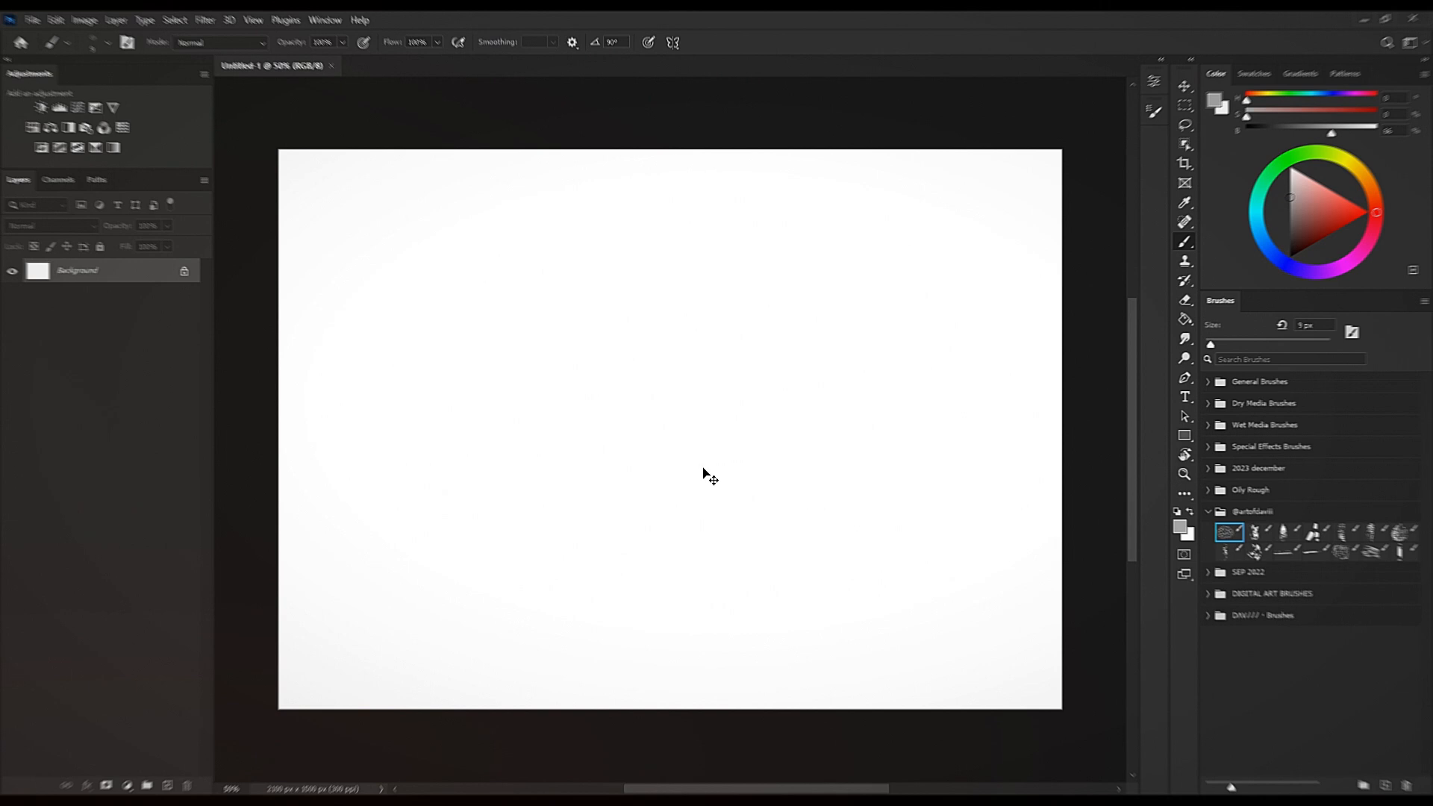
key("ctrl+shift+alt+n")
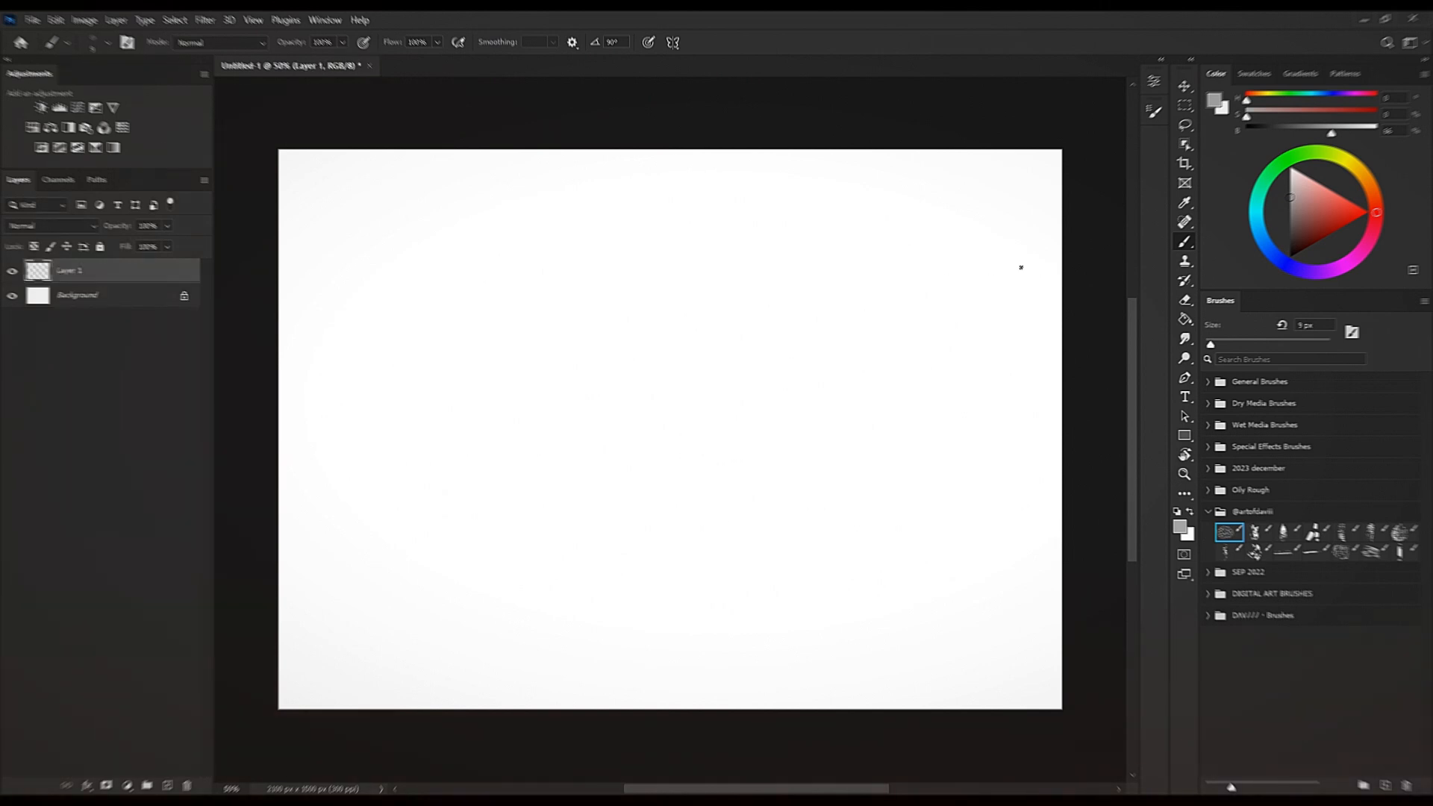
Choose the third brush of the expanded brush set, in black, and enlarge it to 50 px.
left_click(1285, 532)
left_click(1289, 256)
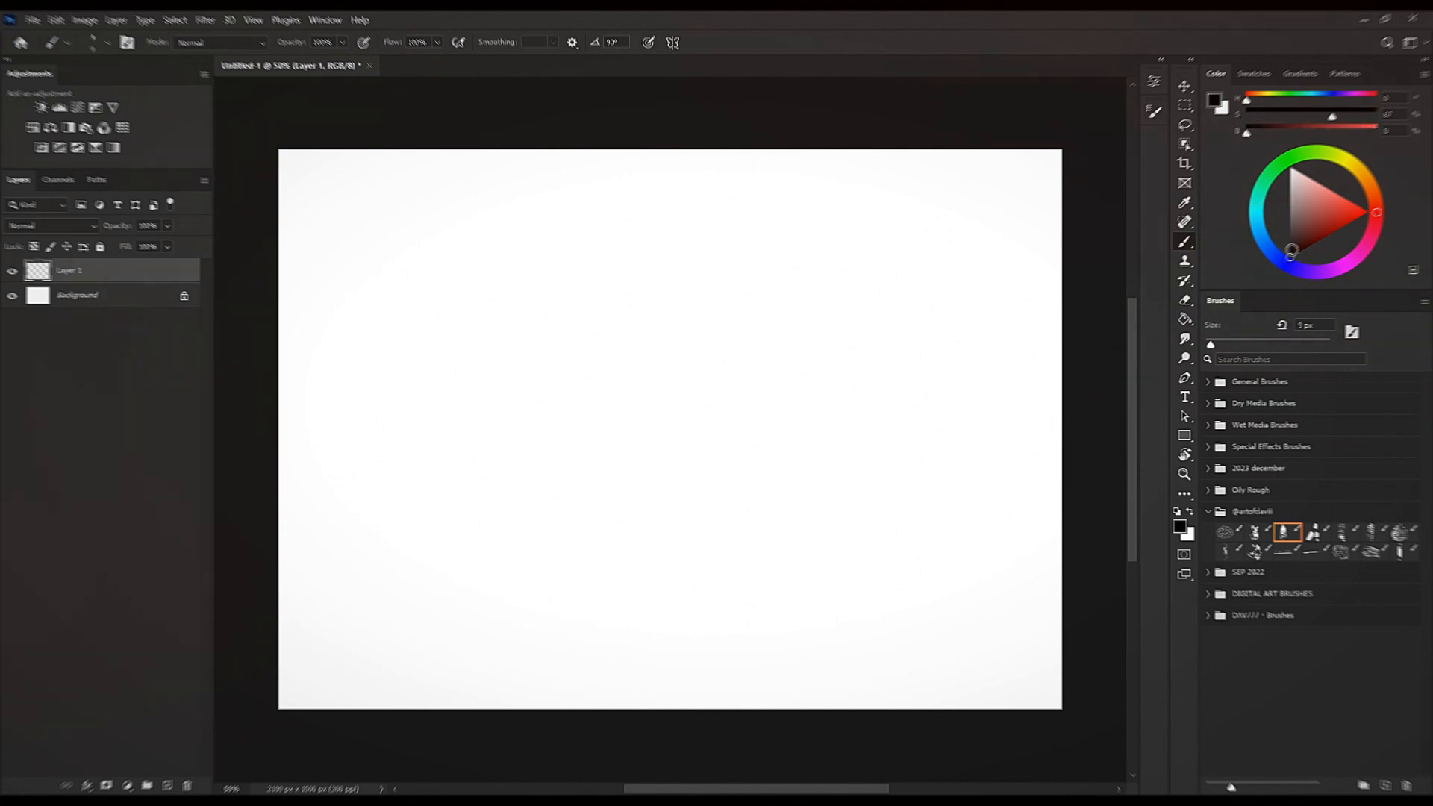
key("bracketright")
key("bracketright")
key("bracketright")
key("bracketright")
key("bracketright")
key("bracketright")
key("bracketright")
key("bracketright")
key("bracketright")
key("bracketright")
key("bracketright")
key("bracketright")
key("bracketright")
key("bracketright")
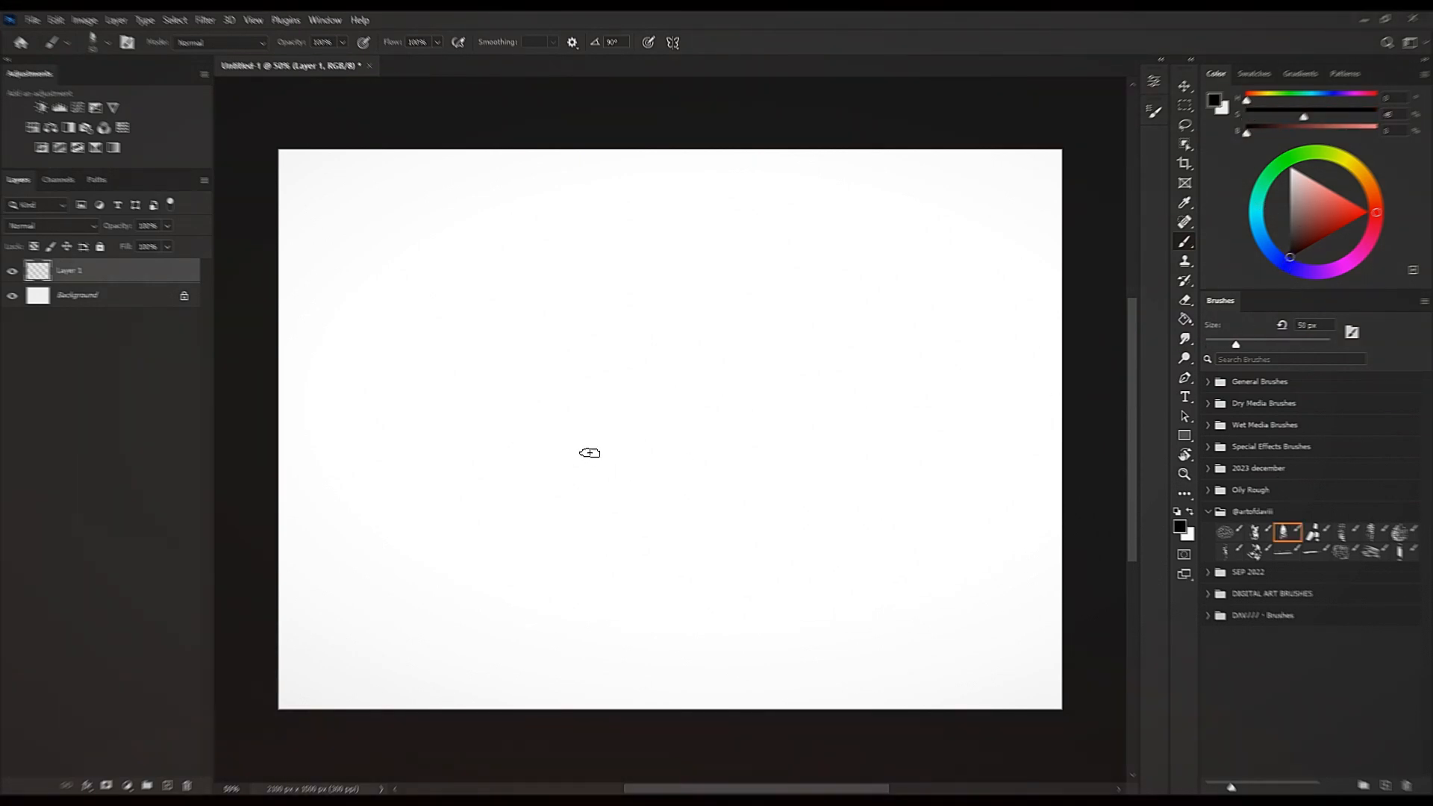
Paint overlapping black test strokes in the middle of the canvas, enlarging the brush to 175 px partway.
mouse_move(560, 483)
left_mouse_down()
mouse_move(622, 428)
mouse_move(655, 427)
left_mouse_up()
left_click_drag(618, 341, 582, 397)
left_click_drag(660, 319, 598, 350)
key("bracketright")
key("bracketright")
key("bracketright")
mouse_move(688, 332)
left_mouse_down()
mouse_move(761, 401)
mouse_move(776, 397)
left_mouse_up()
left_click_drag(700, 407, 597, 385)
mouse_move(592, 467)
left_mouse_down()
mouse_move(576, 506)
mouse_move(561, 434)
mouse_move(593, 333)
mouse_move(635, 390)
mouse_move(606, 476)
left_mouse_up()
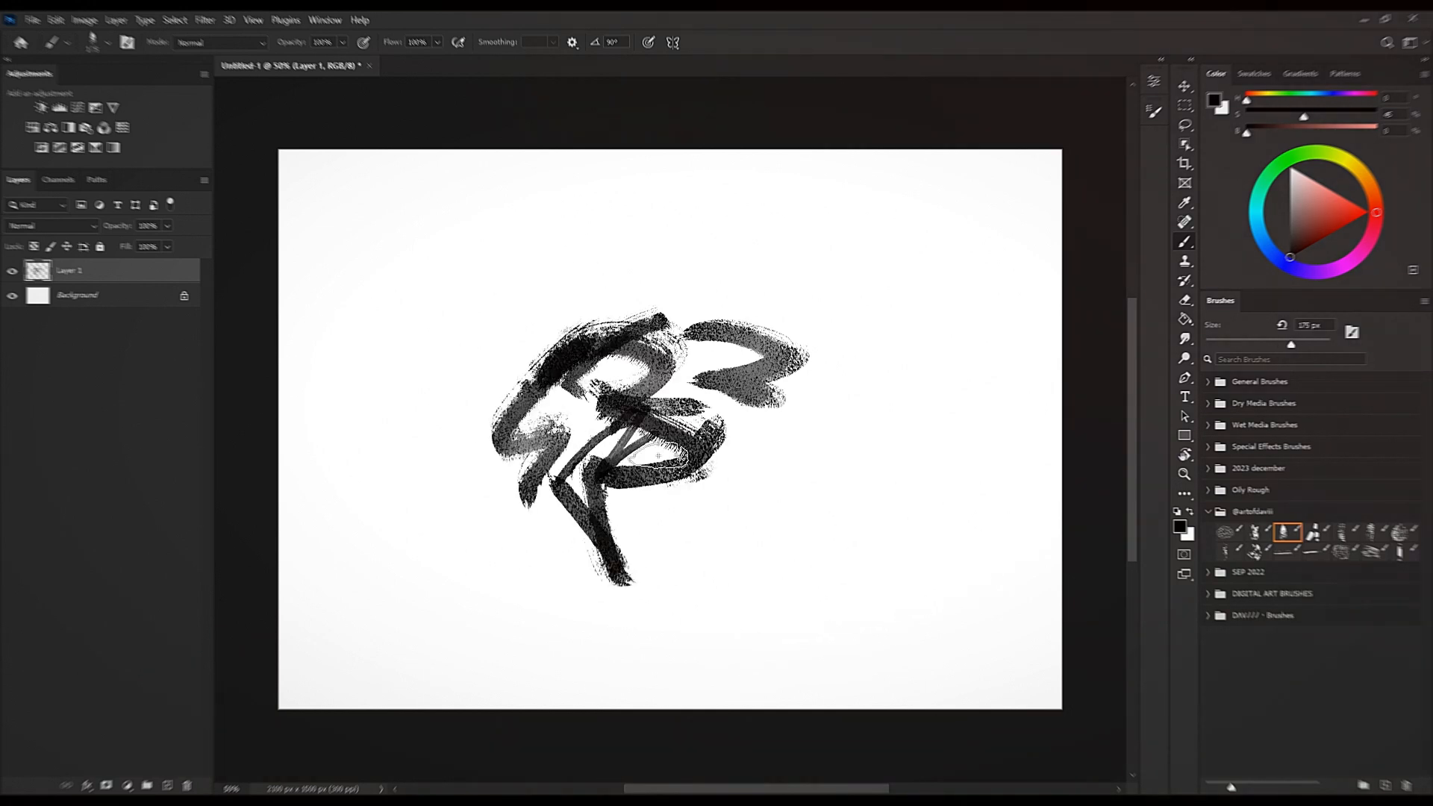
Darken the central strokes, add broad curved strokes left of them and reduce the brush to 100 px.
left_click_drag(608, 404, 613, 457)
left_click_drag(565, 345, 616, 373)
left_click_drag(464, 470, 425, 359)
left_click_drag(491, 307, 442, 364)
mouse_move(489, 321)
left_mouse_down()
mouse_move(477, 404)
mouse_move(477, 380)
left_mouse_up()
key("bracketleft")
key("bracketleft")
key("bracketleft")
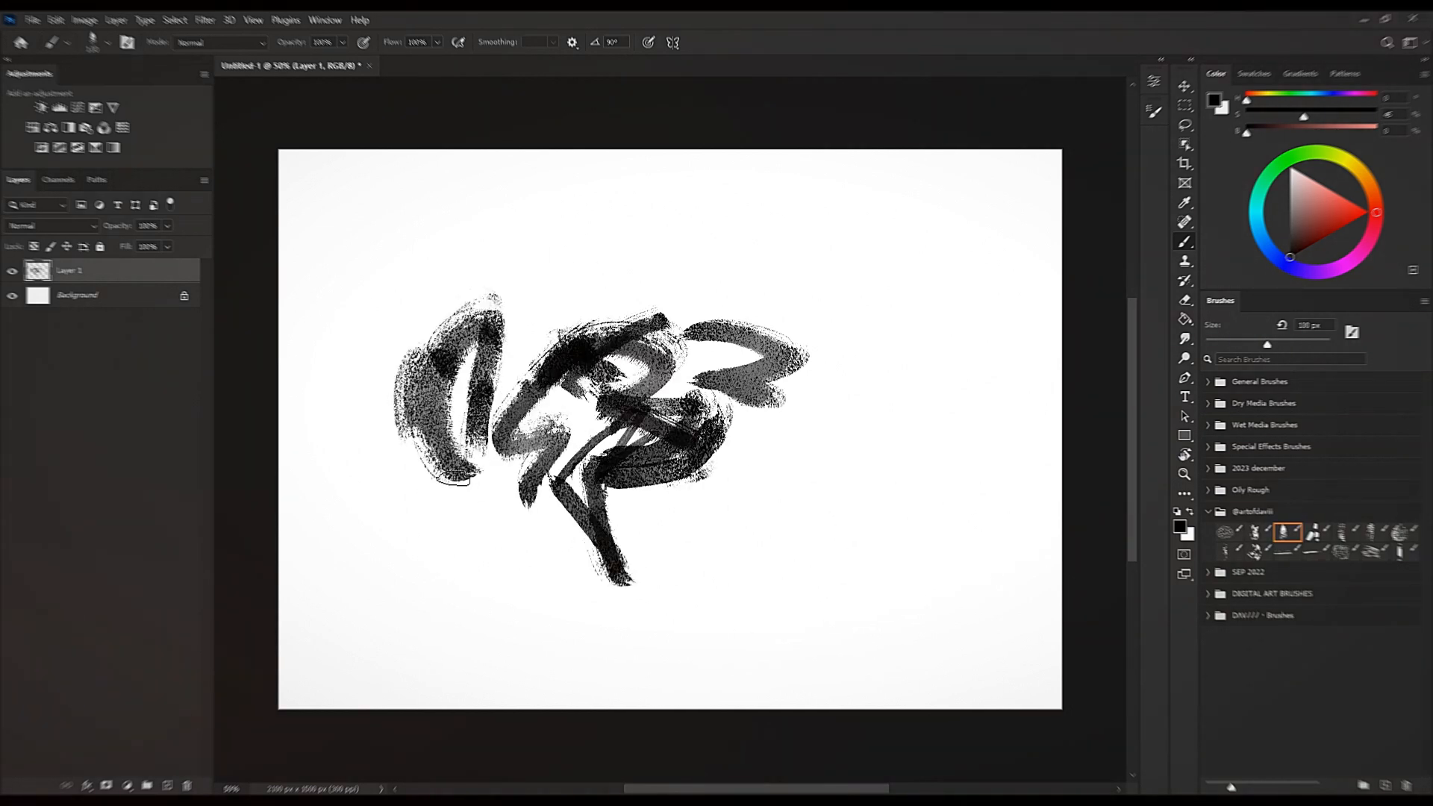
Paint crossing diagonal strokes on the canvas's lower left with the 100 px brush, then enlarge it to 125 px.
left_click_drag(452, 481, 507, 610)
left_click_drag(426, 521, 492, 579)
mouse_move(354, 449)
left_mouse_down()
mouse_move(433, 525)
mouse_move(464, 388)
left_mouse_up()
left_click_drag(412, 466, 465, 446)
left_click_drag(424, 492, 512, 476)
left_click_drag(479, 538, 513, 476)
key("bracketright")
key("bracketright")
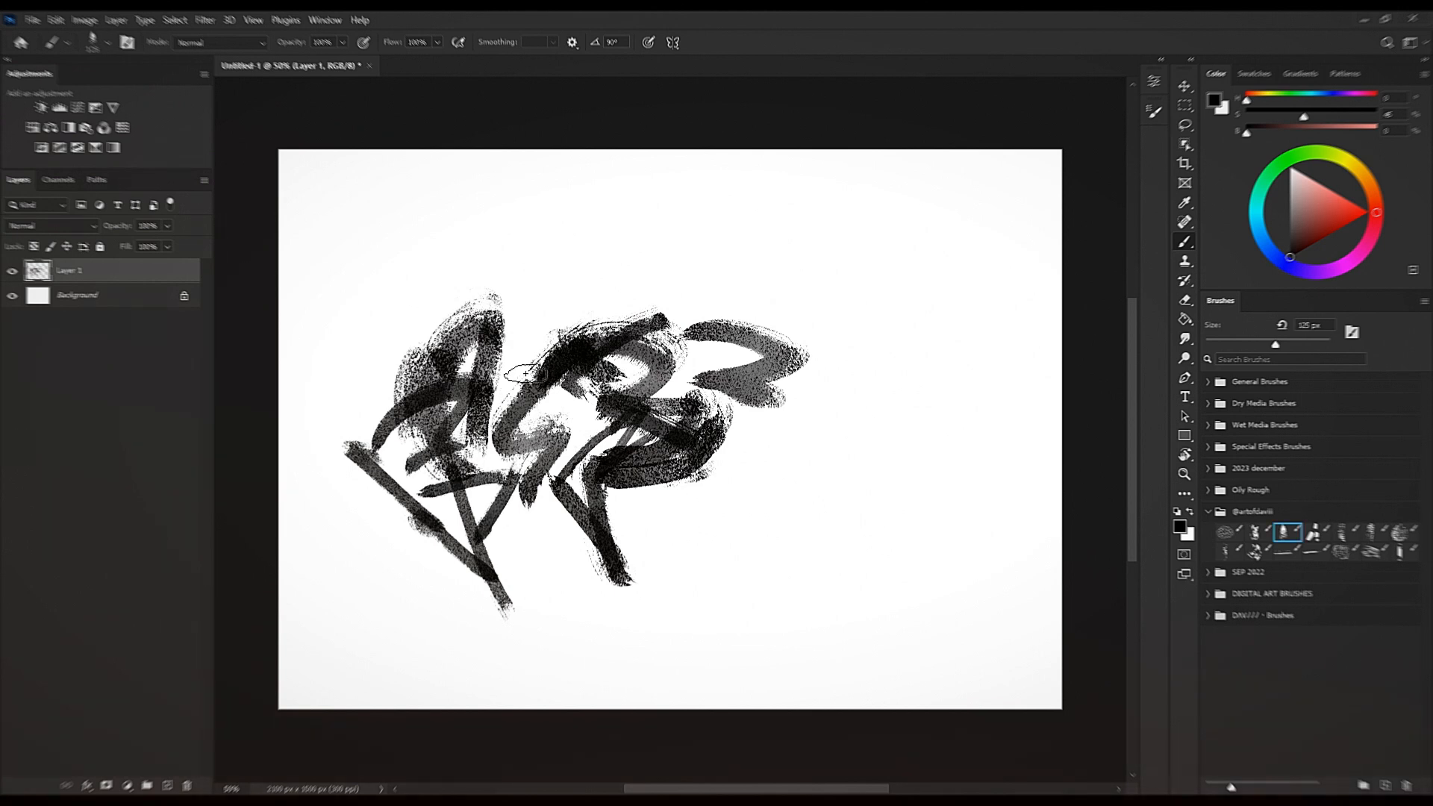
Paint textured strokes above the central marks, reducing the brush from 125 to 100 px for the last one.
left_click_drag(452, 286, 623, 239)
mouse_move(618, 247)
left_mouse_down()
mouse_move(545, 289)
mouse_move(600, 358)
mouse_move(682, 229)
left_mouse_up()
mouse_move(647, 237)
left_mouse_down()
mouse_move(716, 275)
mouse_move(631, 302)
left_mouse_up()
key("bracketleft")
key("bracketleft")
left_click_drag(746, 229, 695, 273)
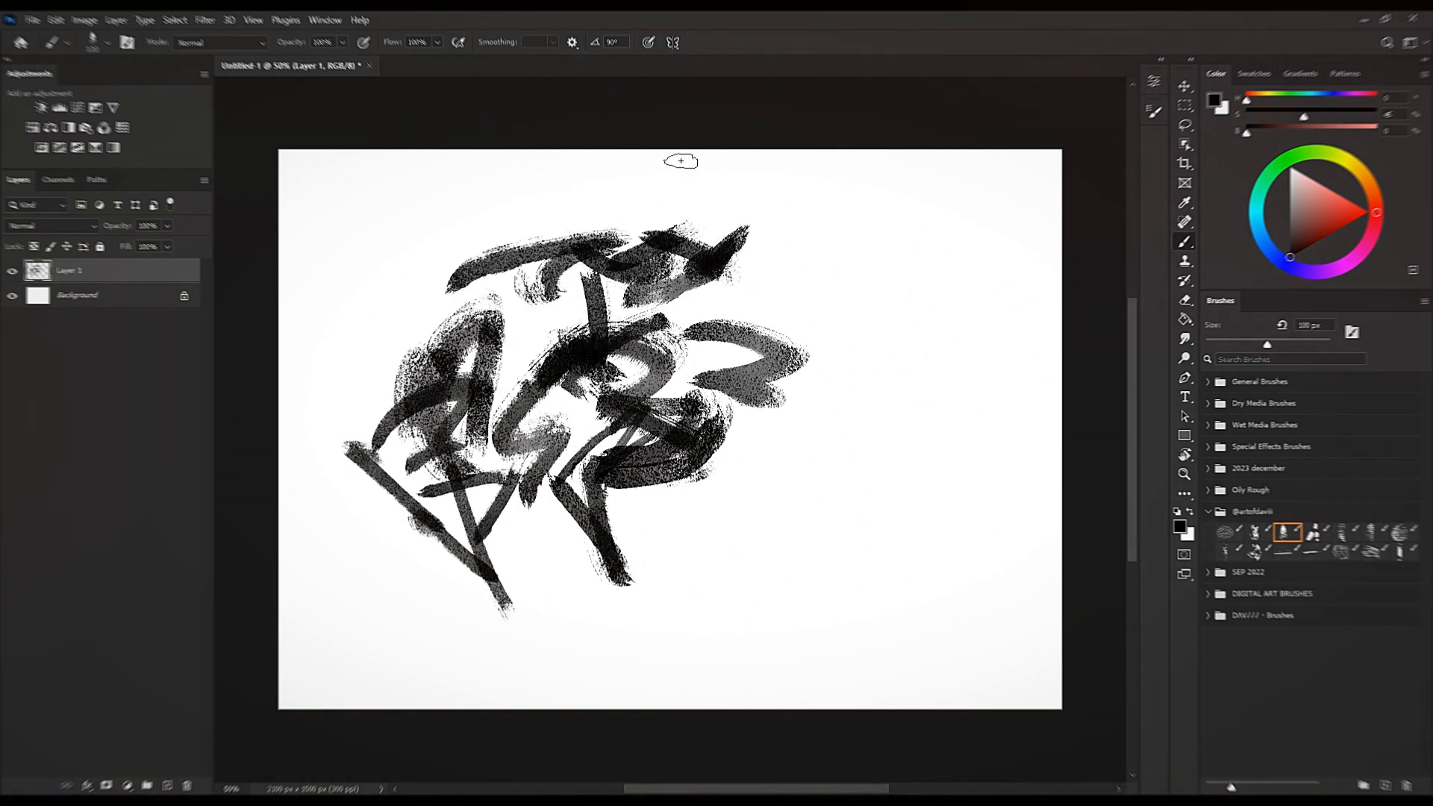
Paint a cluster of curved strokes on the canvas's right half, varying the brush between 125 and 150 px.
key("bracketright")
mouse_move(864, 494)
left_mouse_down()
mouse_move(892, 467)
mouse_move(870, 529)
left_mouse_up()
mouse_move(847, 538)
left_mouse_down()
mouse_move(815, 473)
mouse_move(929, 459)
left_mouse_up()
key("bracketright")
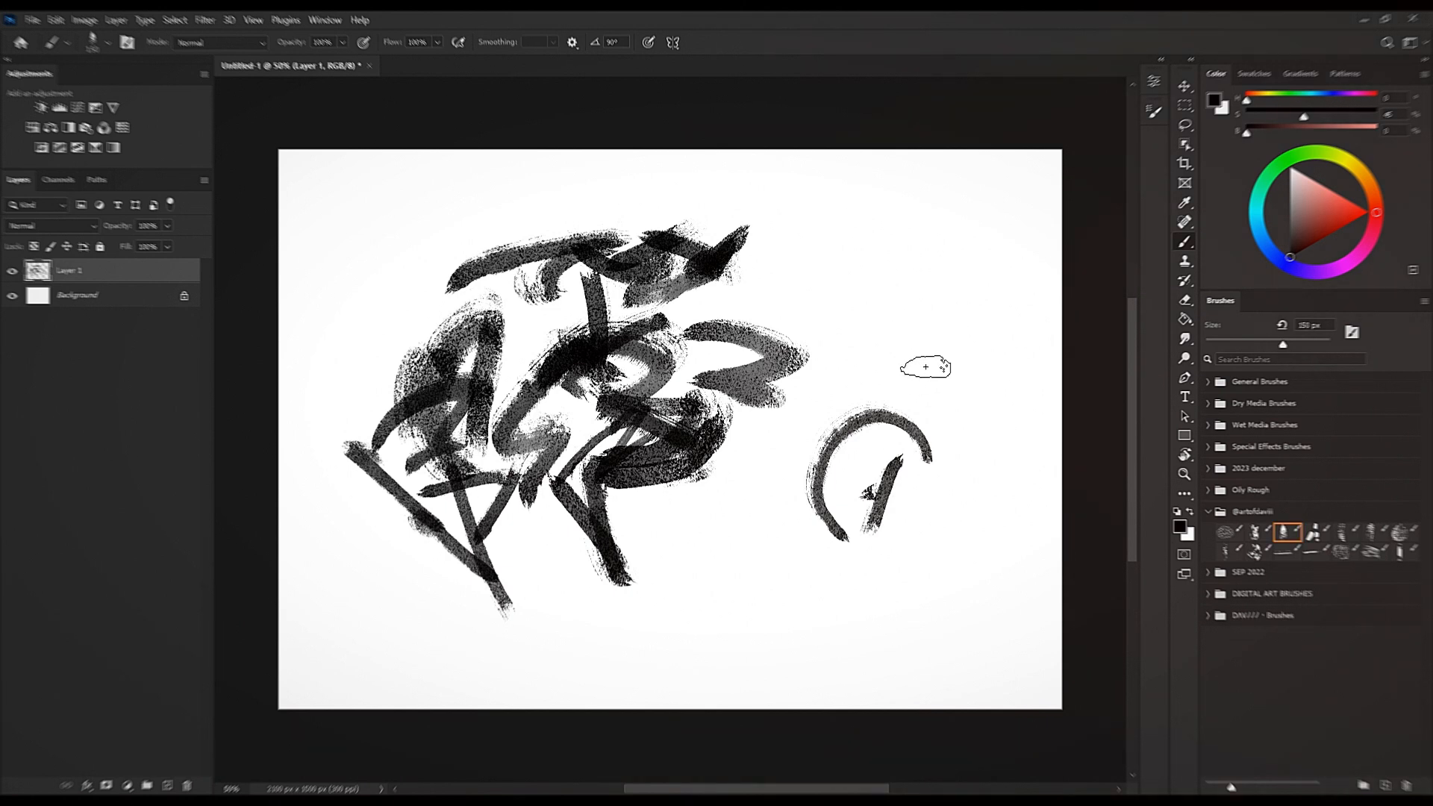
mouse_move(828, 440)
left_mouse_down()
mouse_move(919, 377)
mouse_move(869, 413)
mouse_move(909, 490)
mouse_move(992, 388)
mouse_move(868, 489)
mouse_move(918, 418)
mouse_move(808, 550)
mouse_move(806, 429)
mouse_move(789, 495)
mouse_move(821, 496)
mouse_move(858, 478)
left_mouse_up()
key("bracketleft")
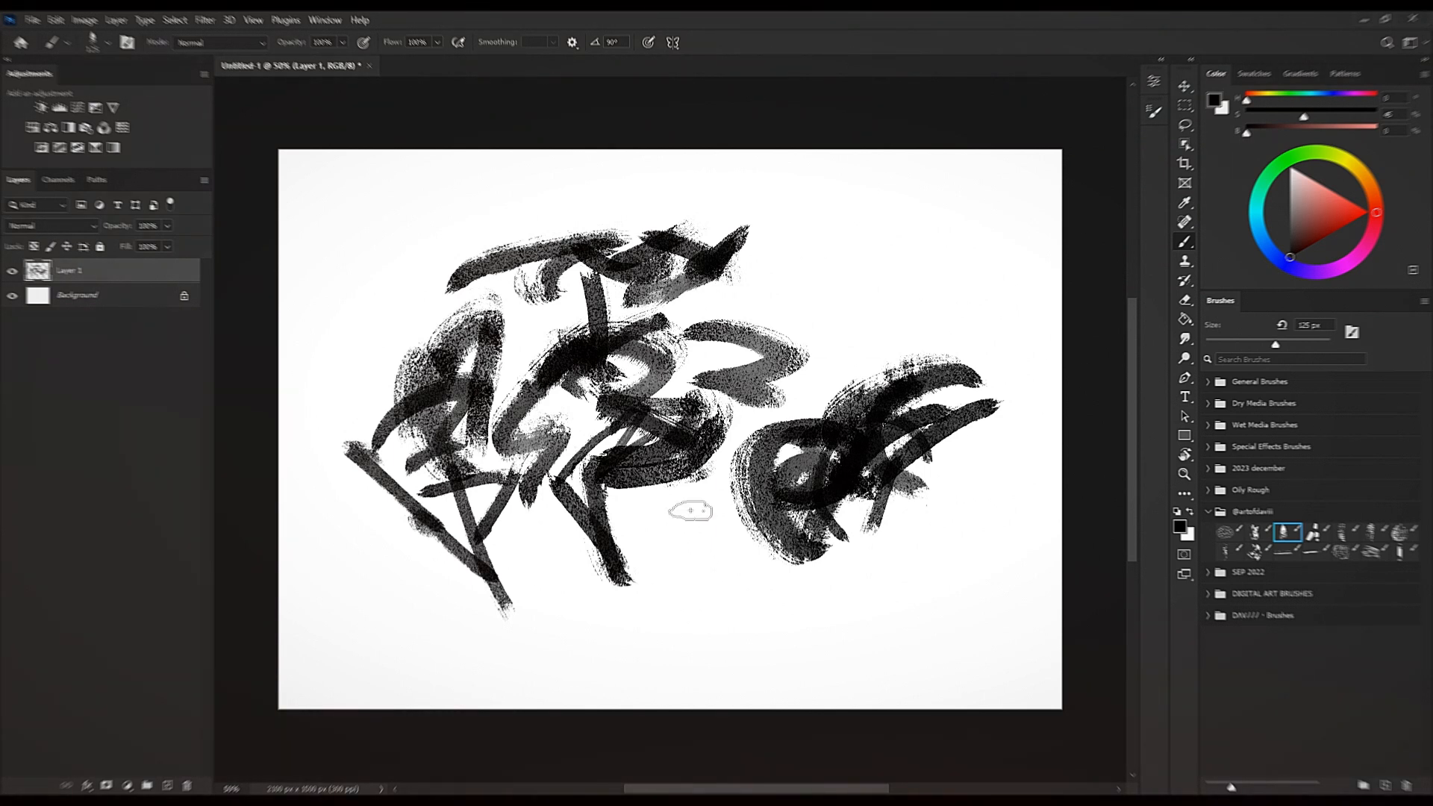
Switch to Clip Studio Paint, set the colour to black and make a small test stroke with the Pastel brush.
left_click(980, 802)
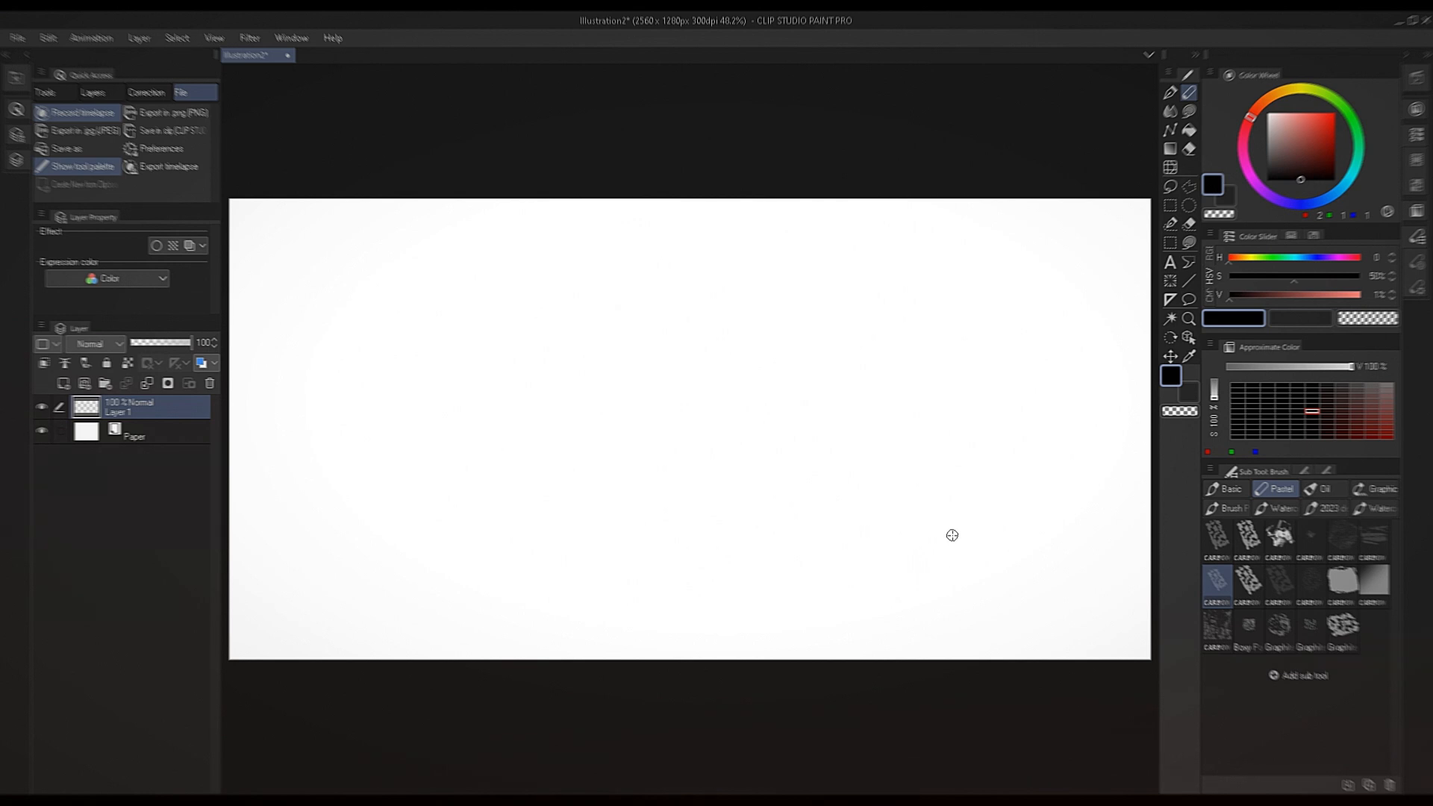
left_click(1266, 180)
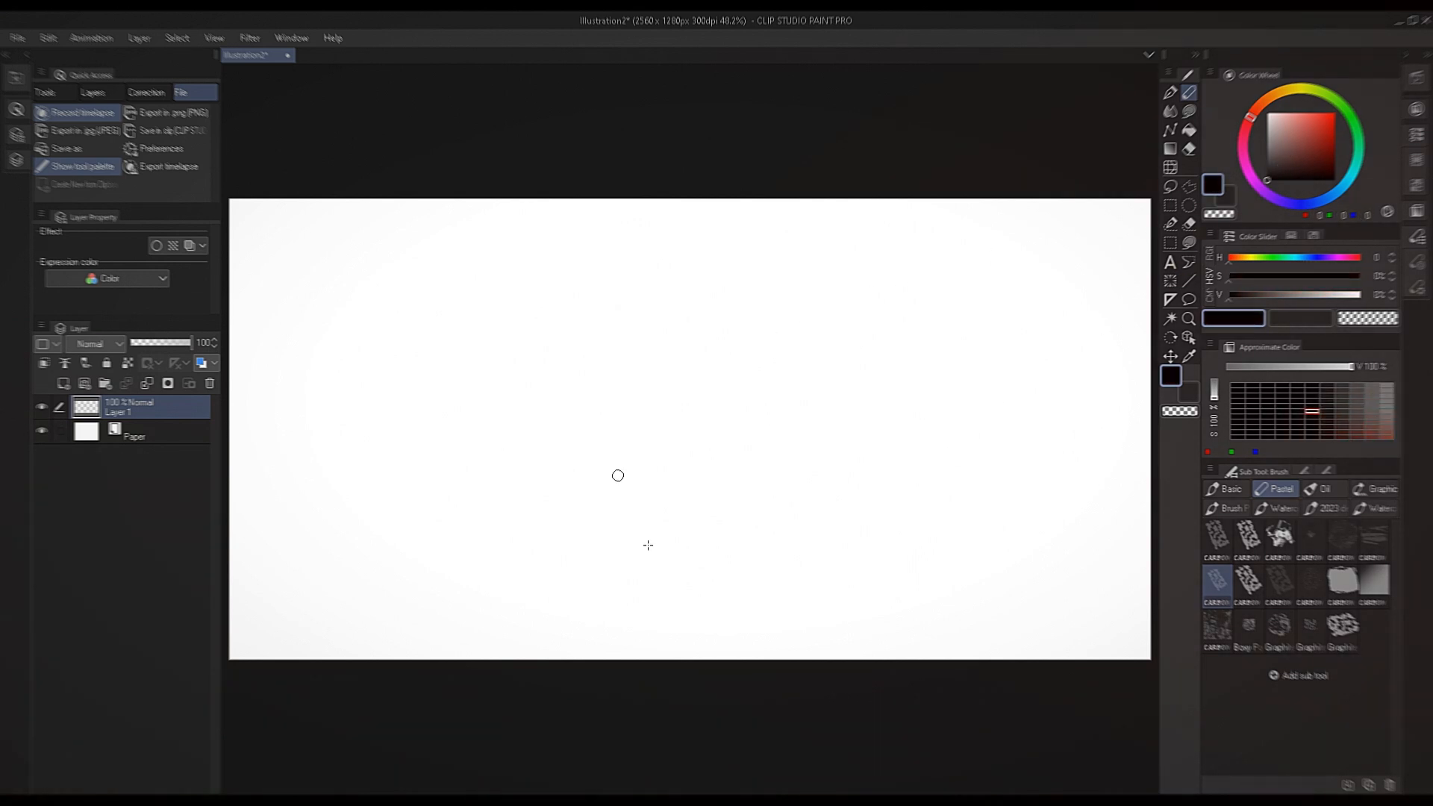
mouse_move(595, 457)
left_mouse_down()
mouse_move(629, 422)
mouse_move(667, 474)
mouse_move(633, 403)
left_mouse_up()
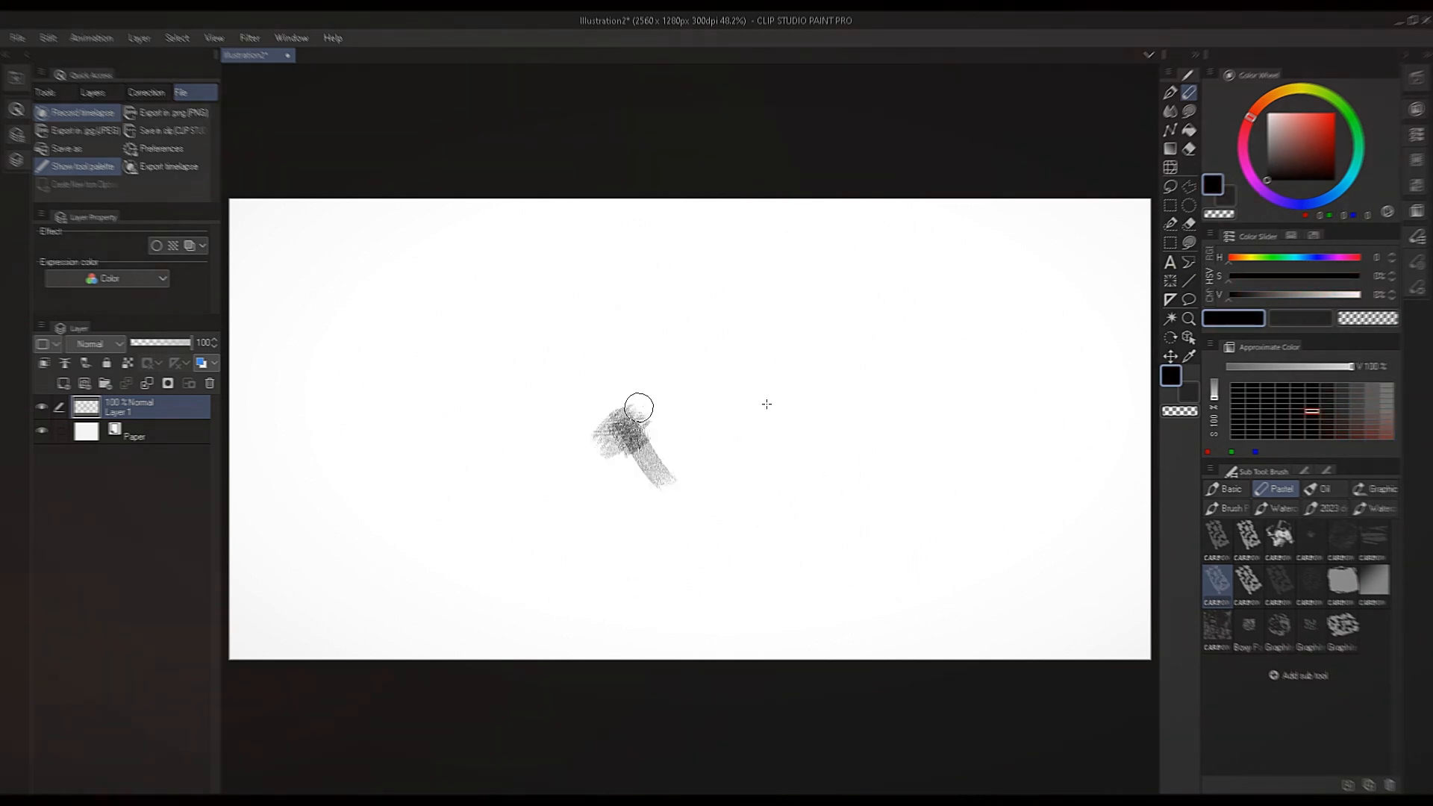
Test the hatching brushes from the 2023 group with overlapping black strokes on the canvas's right side.
left_click(1325, 508)
left_click(1216, 537)
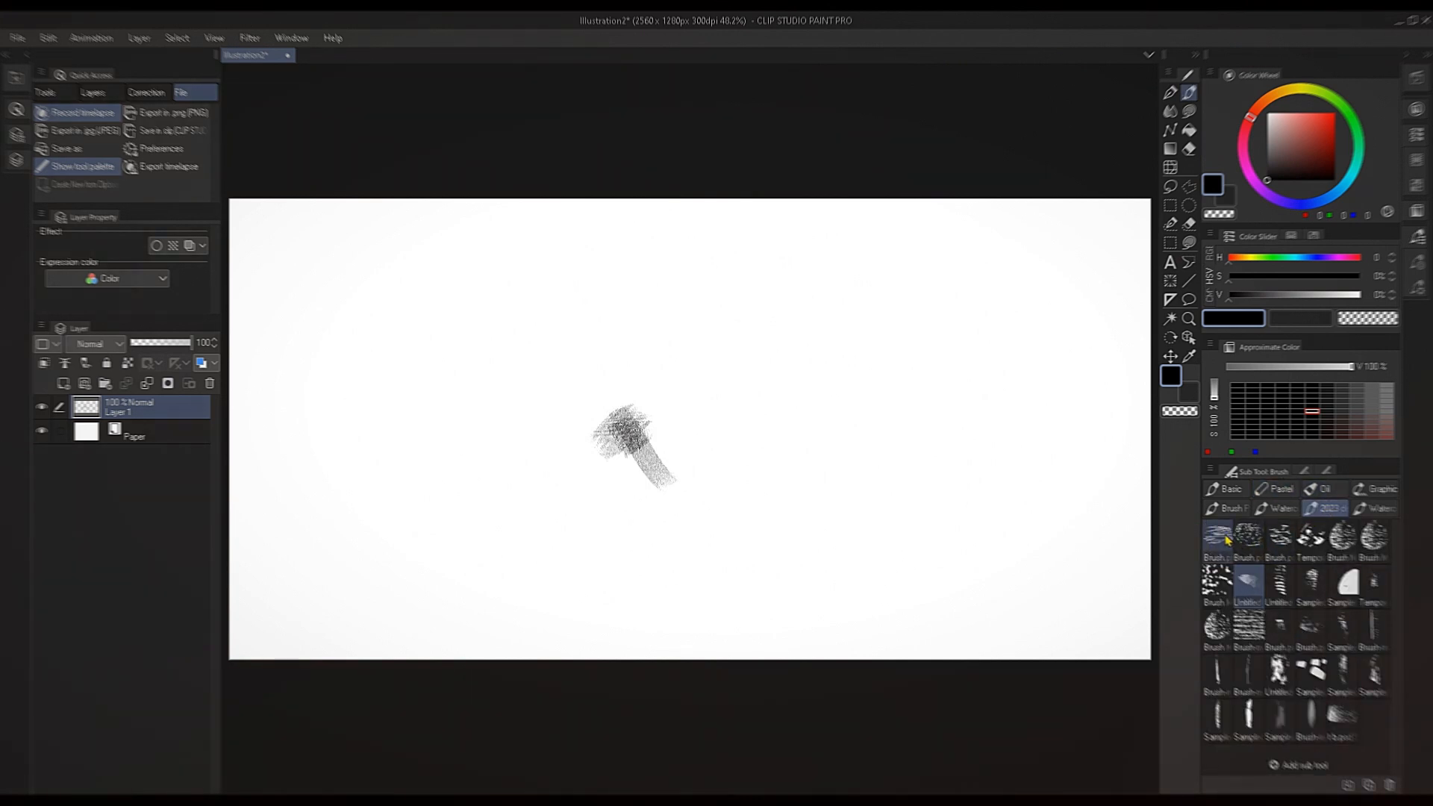
mouse_move(1007, 512)
left_mouse_down()
mouse_move(950, 479)
mouse_move(972, 307)
mouse_move(829, 376)
mouse_move(898, 379)
left_mouse_up()
left_click_drag(881, 487, 892, 476)
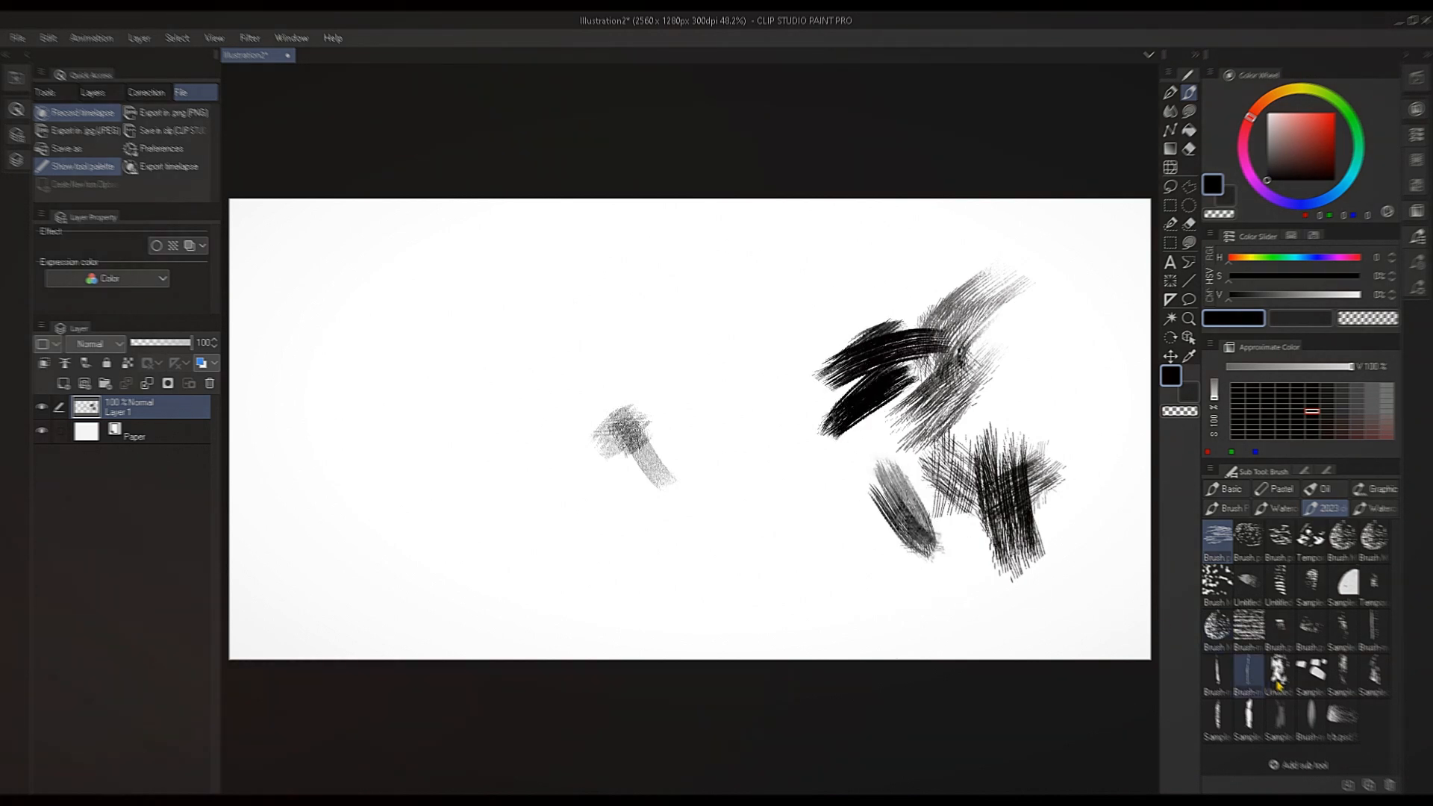
Paint thin and broad strokes beside the hatching with the Untitled brush of the 2023 group.
left_click(1249, 580)
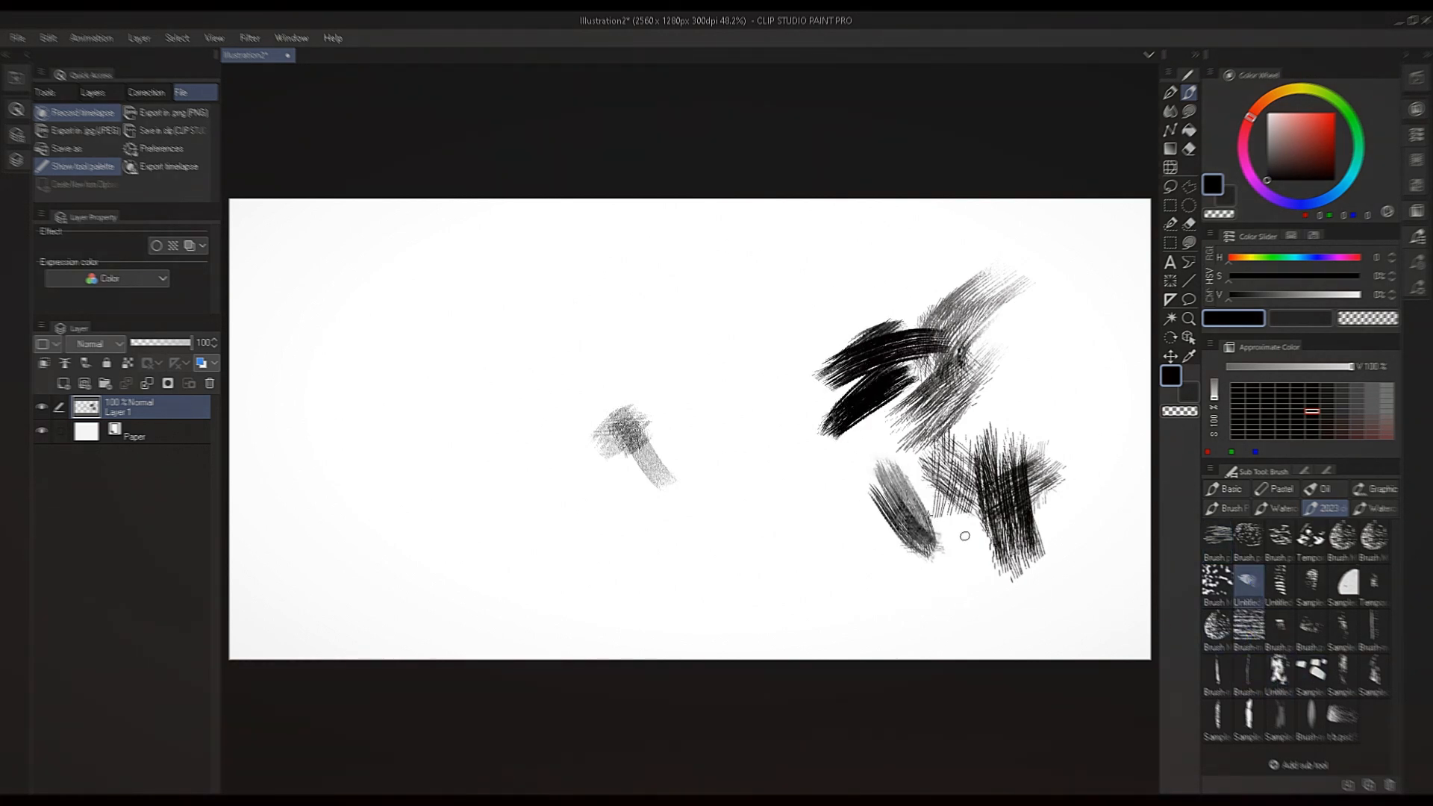
left_click_drag(858, 455, 895, 545)
mouse_move(827, 450)
left_mouse_down()
mouse_move(853, 558)
mouse_move(793, 550)
left_mouse_up()
left_click_drag(773, 434, 816, 357)
mouse_move(773, 363)
left_mouse_down()
mouse_move(751, 391)
mouse_move(761, 477)
left_mouse_up()
mouse_move(843, 305)
left_mouse_down()
mouse_move(817, 338)
mouse_move(714, 333)
left_mouse_up()
left_click_drag(852, 304, 709, 375)
Paint diagonal and arching overlapping strokes on the canvas's left side with the Untitled brush.
left_click_drag(416, 446, 550, 536)
left_click_drag(459, 490, 548, 536)
mouse_move(440, 448)
left_mouse_down()
mouse_move(604, 573)
mouse_move(459, 354)
left_mouse_up()
mouse_move(489, 384)
left_mouse_down()
mouse_move(563, 359)
mouse_move(586, 373)
left_mouse_up()
left_click_drag(504, 417, 600, 406)
left_click_drag(534, 443, 599, 405)
mouse_move(458, 395)
left_mouse_down()
mouse_move(556, 272)
mouse_move(513, 399)
left_mouse_up()
left_click_drag(401, 407, 526, 564)
mouse_move(454, 514)
left_mouse_down()
mouse_move(410, 492)
mouse_move(379, 339)
left_mouse_up()
mouse_move(451, 326)
left_mouse_down()
mouse_move(496, 310)
mouse_move(597, 382)
left_mouse_up()
mouse_move(422, 381)
left_mouse_down()
mouse_move(549, 362)
mouse_move(597, 394)
left_mouse_up()
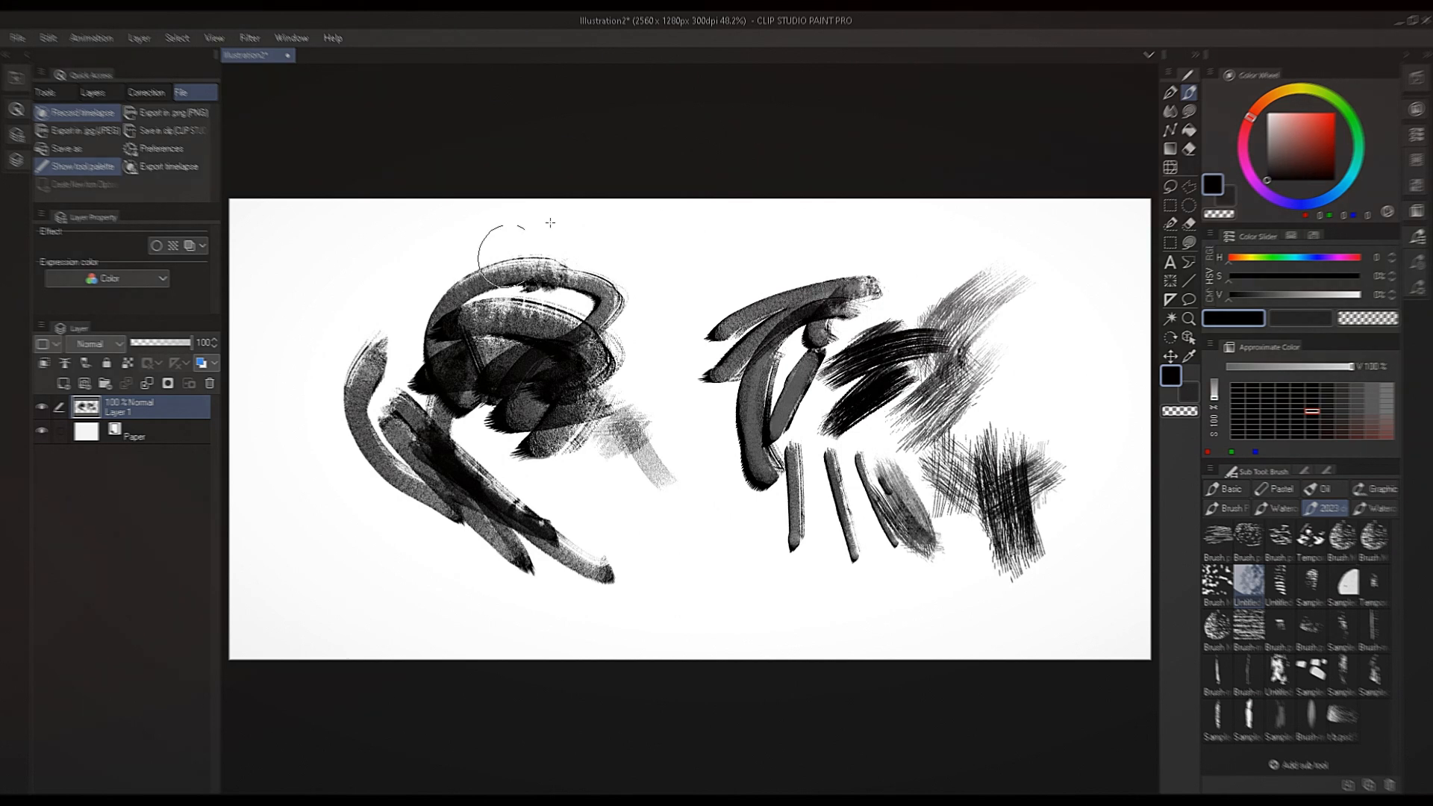
Examine the Untitled brush's tip settings and the inputs affecting its angle.
key("d")
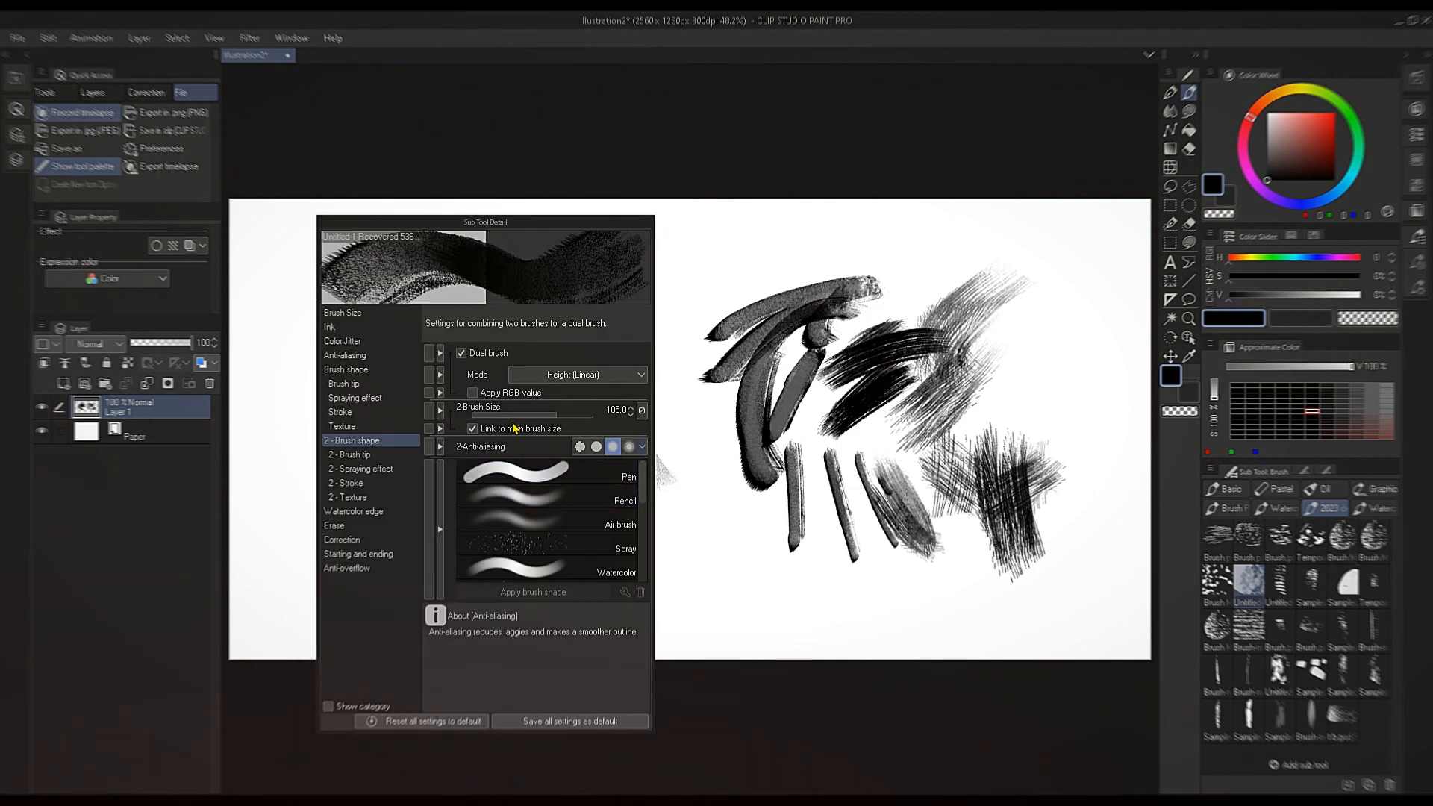
left_click_drag(512, 220, 557, 208)
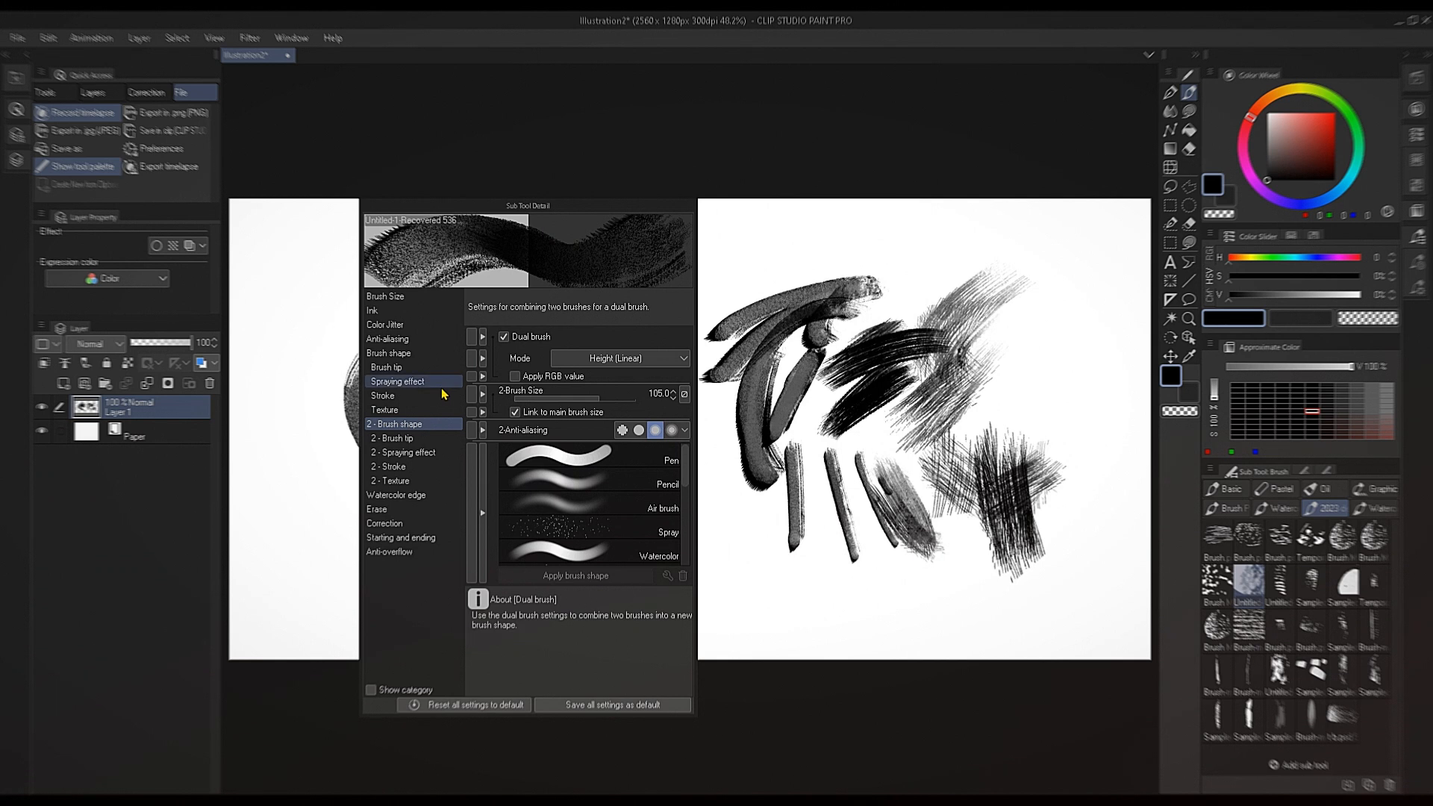
left_click(385, 367)
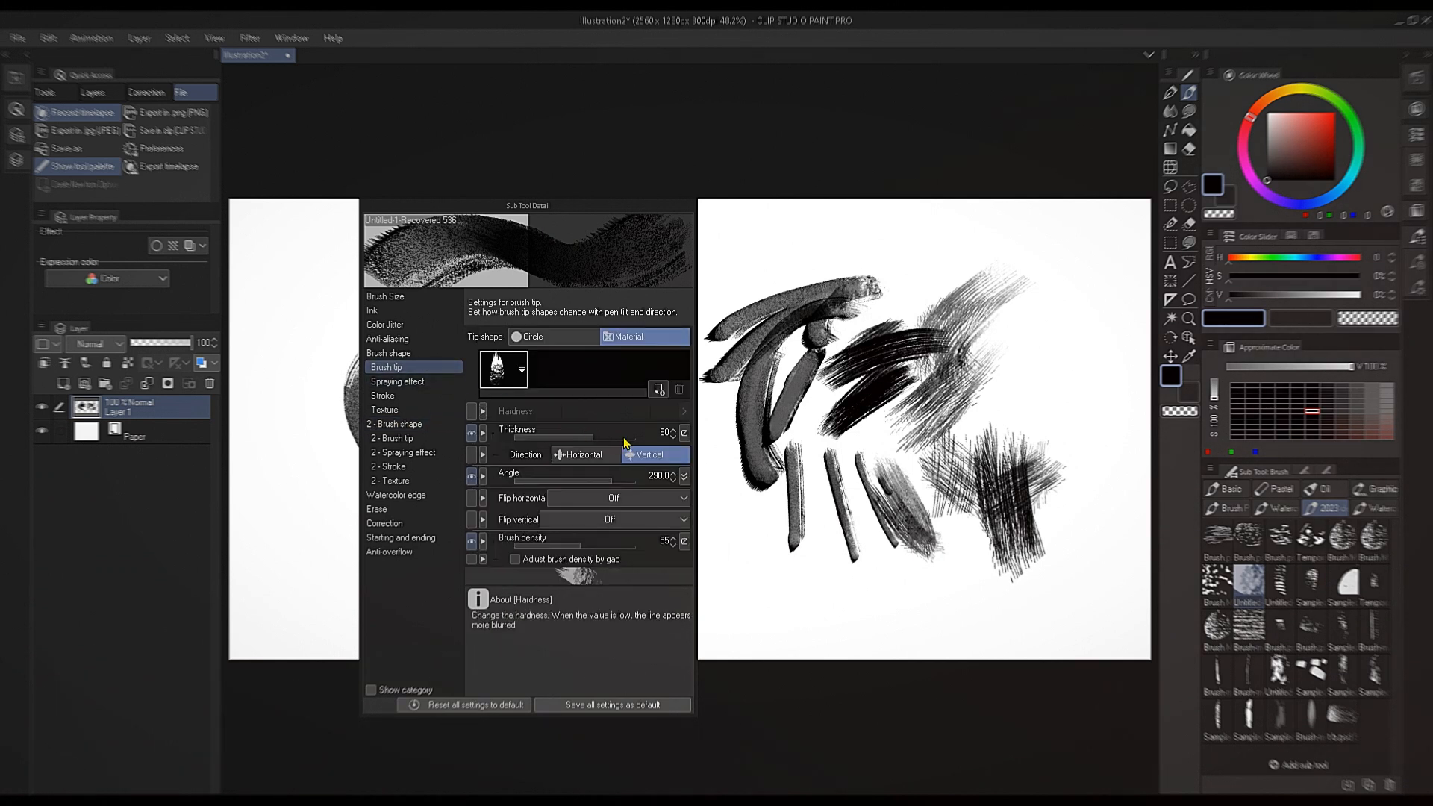
left_click(685, 477)
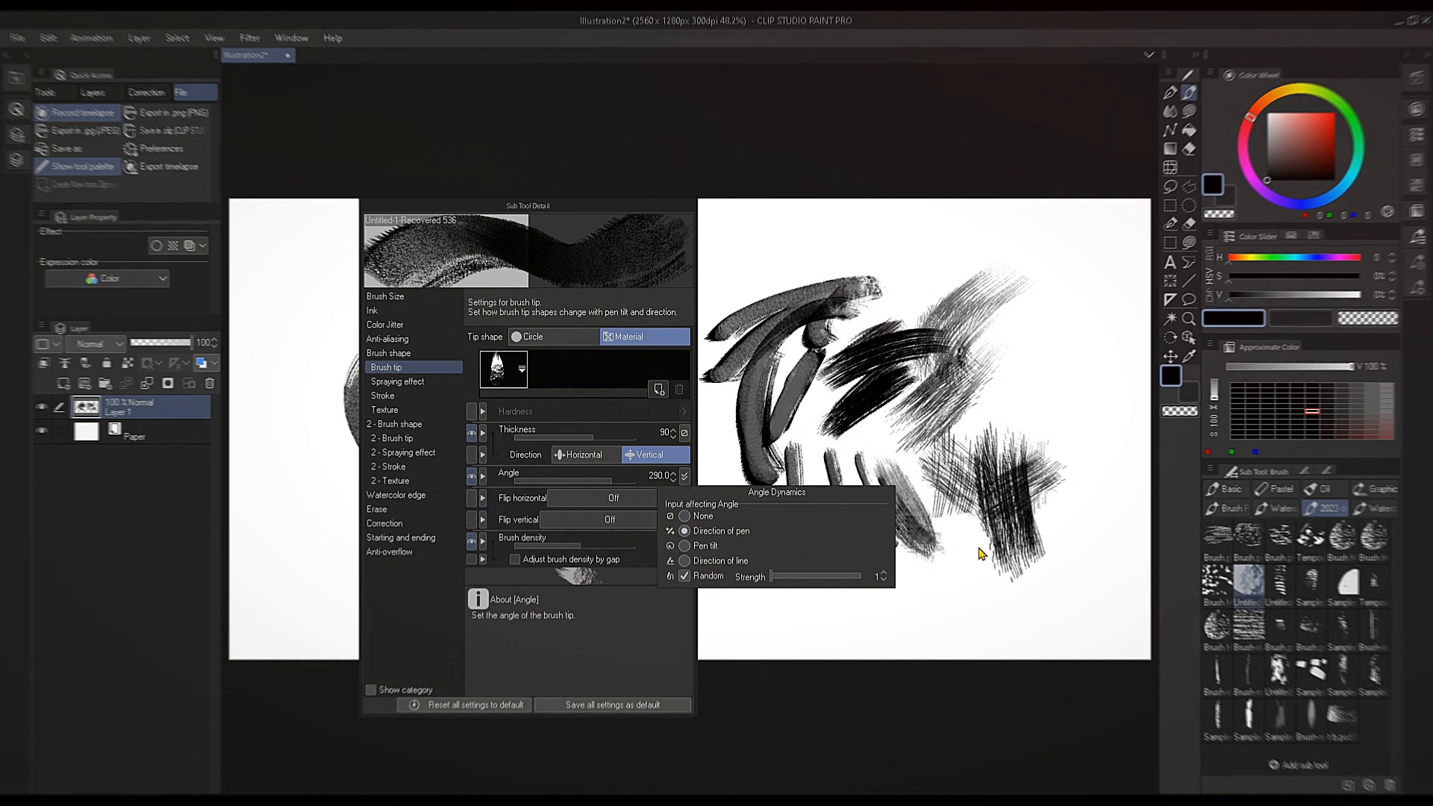
left_click(896, 429)
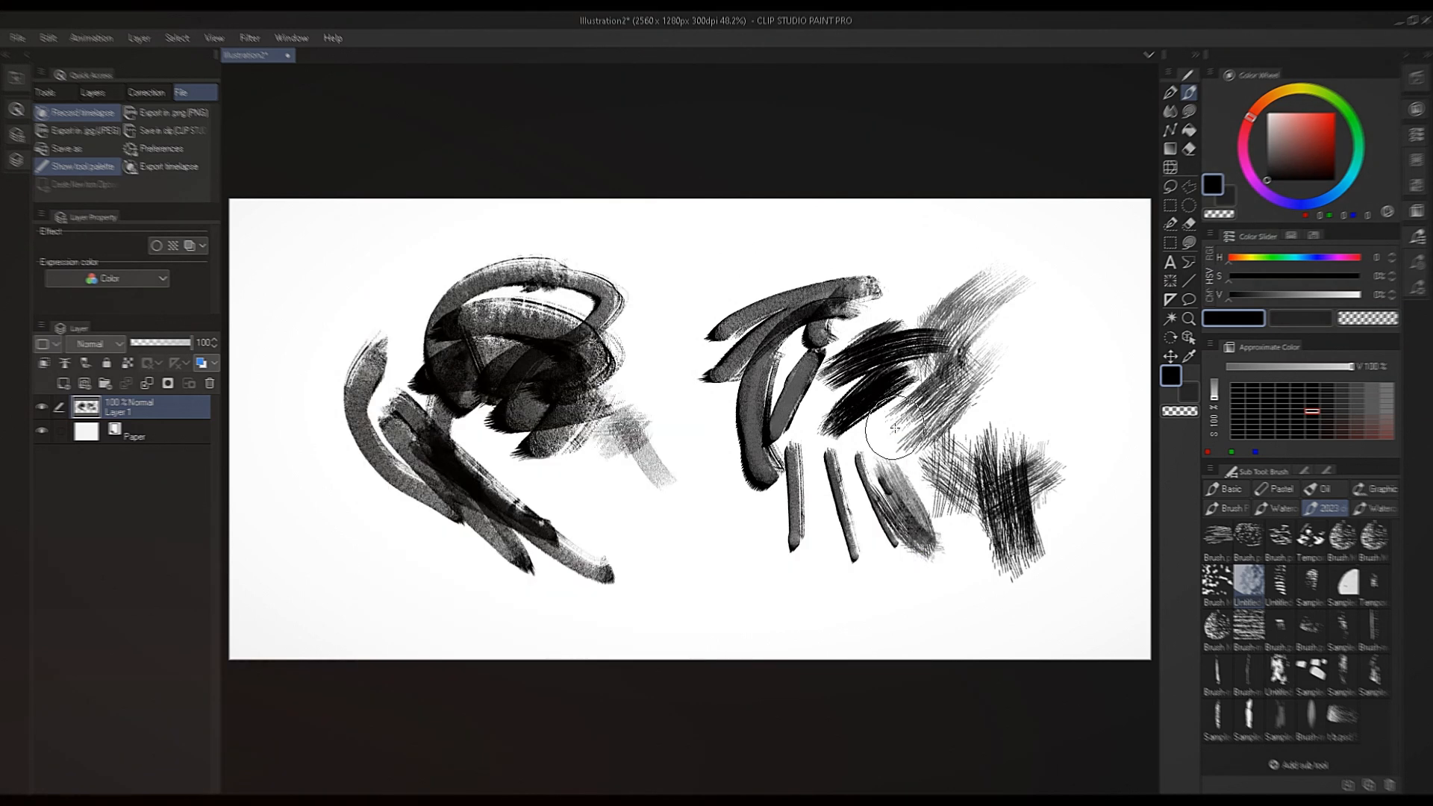
Paint more test strokes across the middle and upper right of the canvas, then clear the layer.
left_click_drag(676, 529, 693, 551)
left_click_drag(662, 501, 673, 355)
mouse_move(669, 320)
left_mouse_down()
mouse_move(690, 268)
mouse_move(694, 379)
left_mouse_up()
left_click_drag(660, 344, 731, 469)
left_click_drag(690, 413, 768, 568)
mouse_move(659, 501)
left_mouse_down()
mouse_move(697, 587)
mouse_move(613, 425)
left_mouse_up()
mouse_move(849, 272)
left_mouse_down()
mouse_move(1018, 232)
mouse_move(942, 343)
mouse_move(983, 307)
left_mouse_up()
key("Delete")
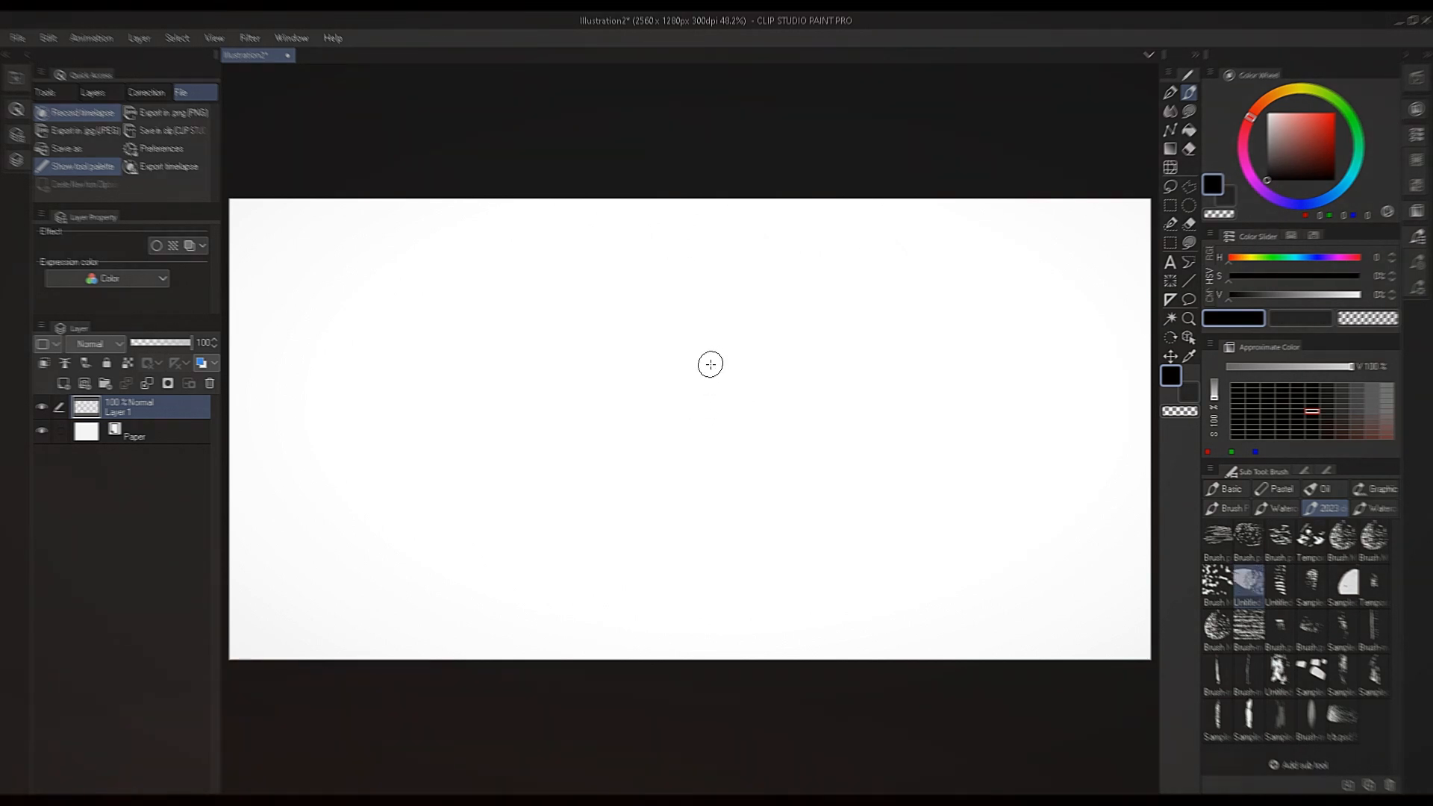
Paint new directional strokes from the canvas's centre toward the right edge with the Untitled brush.
mouse_move(710, 416)
left_mouse_down()
mouse_move(768, 351)
mouse_move(768, 409)
mouse_move(796, 483)
mouse_move(821, 392)
left_mouse_up()
mouse_move(861, 284)
left_mouse_down()
mouse_move(879, 320)
mouse_move(769, 332)
mouse_move(649, 400)
mouse_move(703, 413)
mouse_move(688, 478)
mouse_move(709, 496)
left_mouse_up()
mouse_move(758, 300)
left_mouse_down()
mouse_move(560, 441)
mouse_move(623, 429)
left_mouse_up()
mouse_move(649, 475)
left_mouse_down()
mouse_move(630, 426)
mouse_move(537, 486)
left_mouse_up()
mouse_move(922, 302)
left_mouse_down()
mouse_move(905, 343)
mouse_move(910, 432)
left_mouse_up()
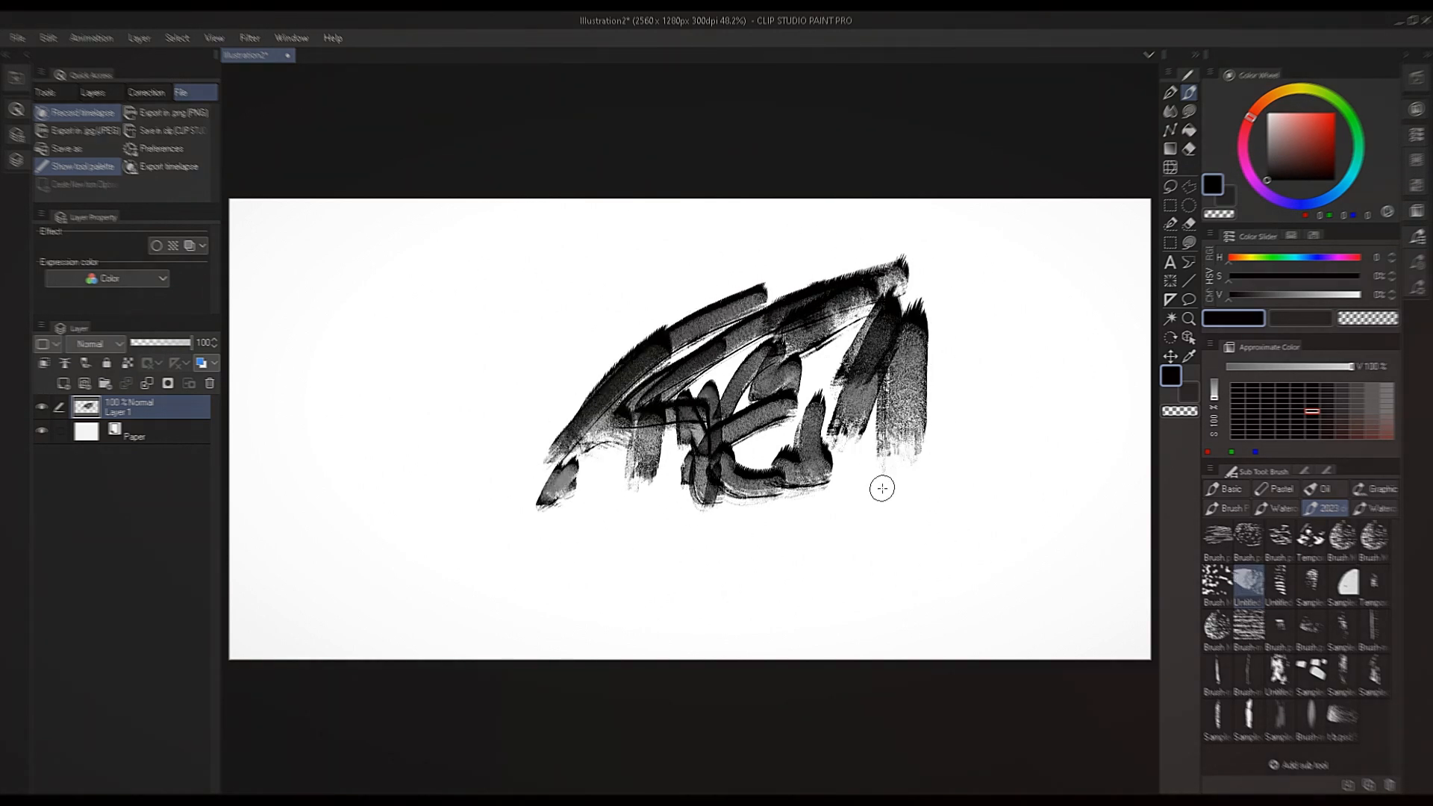
mouse_move(933, 412)
left_mouse_down()
mouse_move(987, 325)
mouse_move(1035, 526)
mouse_move(1000, 379)
left_mouse_up()
left_click_drag(1009, 222, 959, 282)
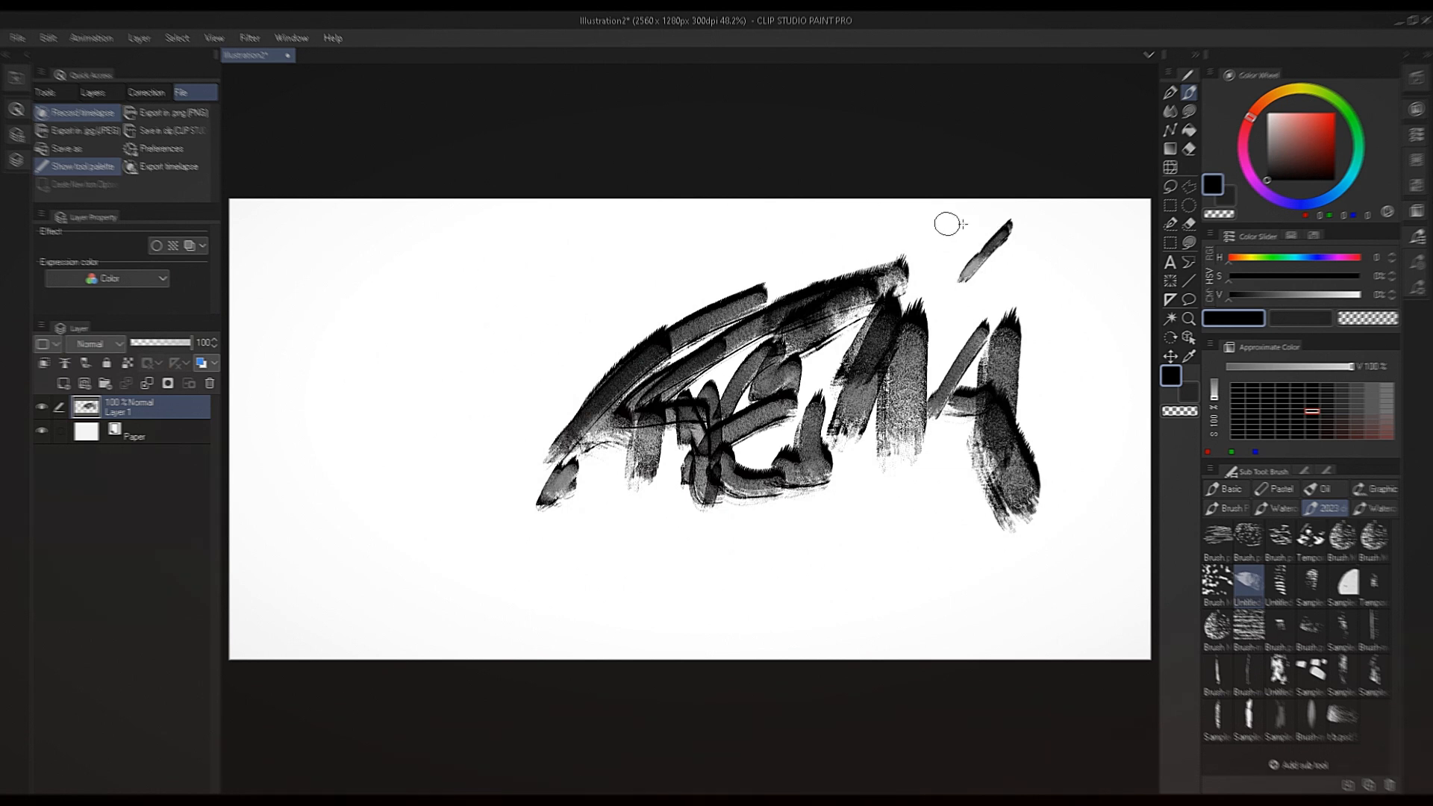
Add long sweeping diagonal strokes on the upper left of the painted marks, reaching the canvas's top edge.
mouse_move(631, 345)
left_mouse_down()
mouse_move(500, 454)
mouse_move(490, 432)
mouse_move(510, 338)
mouse_move(552, 382)
mouse_move(465, 476)
left_mouse_up()
mouse_move(446, 567)
left_mouse_down()
mouse_move(497, 443)
mouse_move(589, 381)
mouse_move(602, 274)
left_mouse_up()
mouse_move(733, 192)
left_mouse_down()
mouse_move(696, 211)
mouse_move(573, 407)
mouse_move(590, 335)
left_mouse_up()
left_click_drag(596, 318, 656, 229)
left_click_drag(731, 195, 635, 339)
left_click_drag(717, 278, 681, 315)
Reduce the brush size and add short strokes over the centre and near the canvas's right edge.
key("bracketleft")
key("bracketleft")
key("bracketleft")
key("bracketleft")
key("bracketleft")
key("bracketleft")
key("bracketleft")
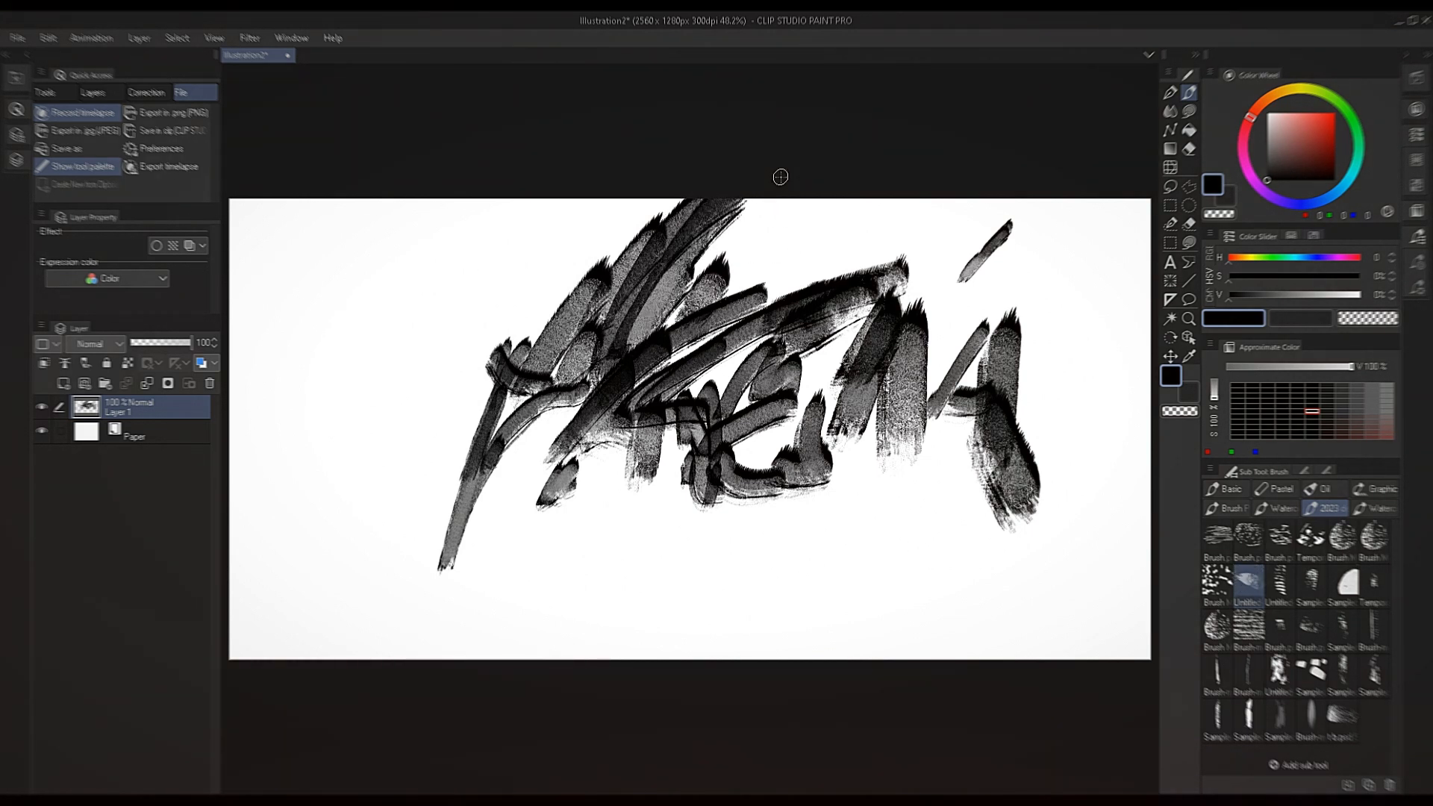
left_click_drag(802, 387, 889, 340)
left_click_drag(964, 299, 1048, 255)
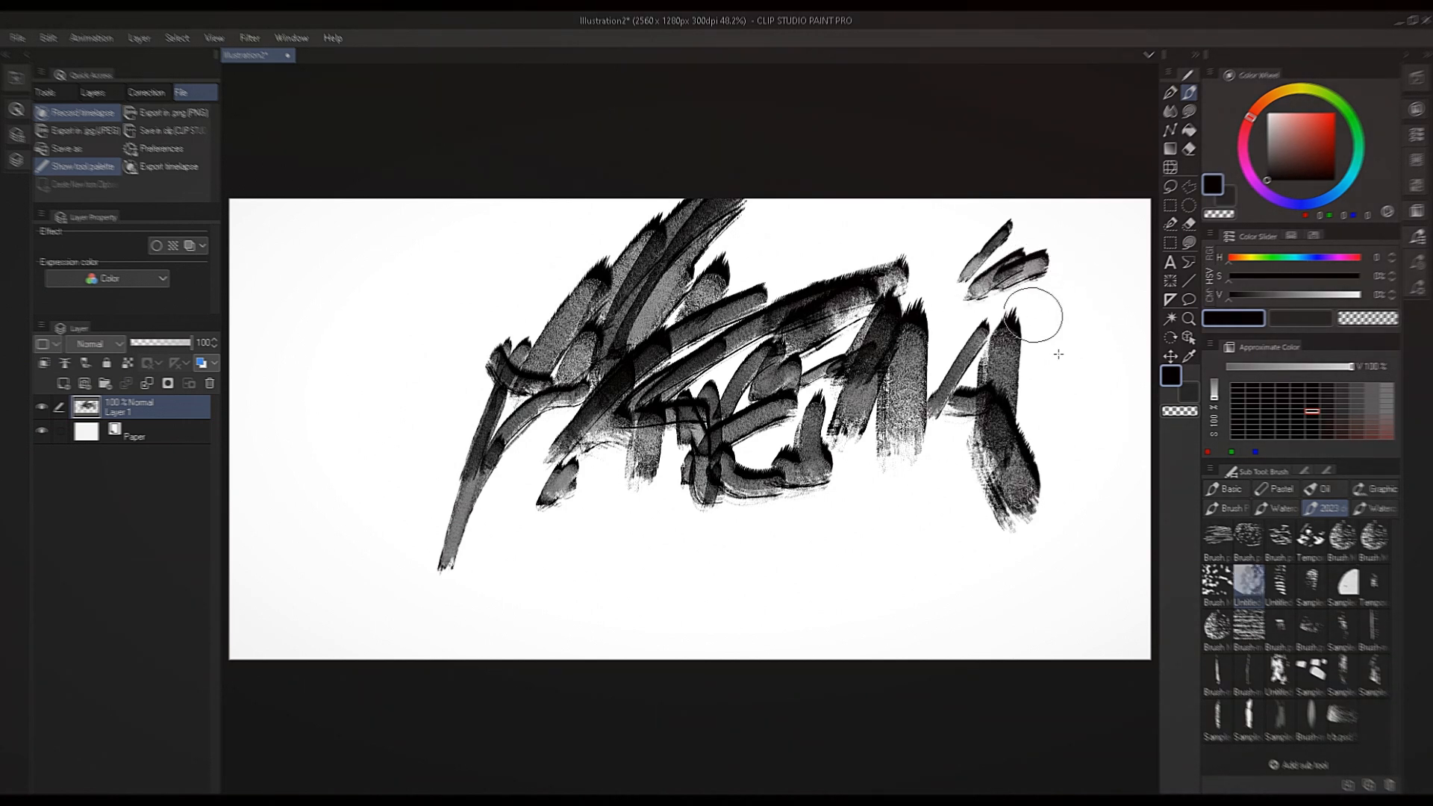
left_click_drag(1047, 401, 1079, 362)
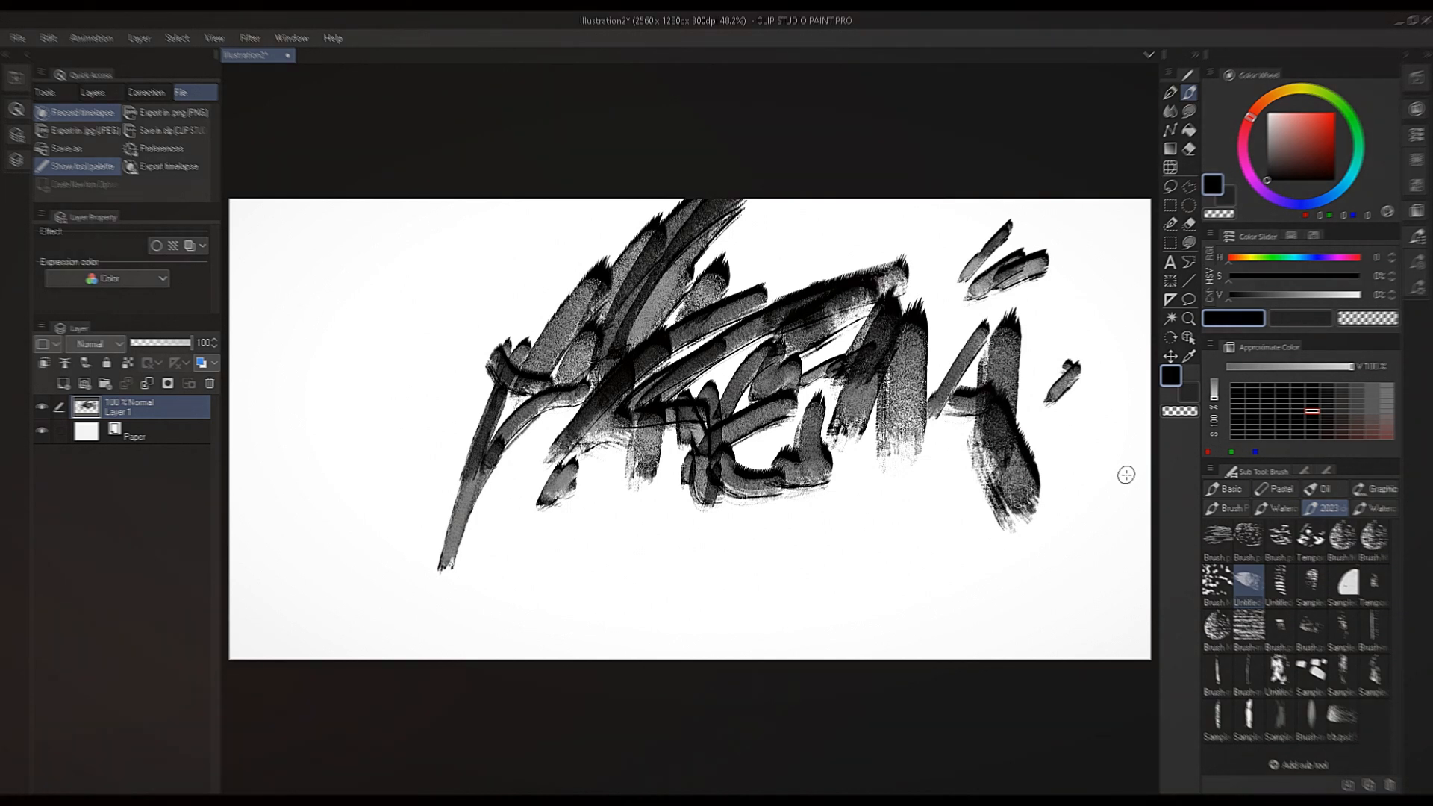
Look through the watercolor, 2023, Pastel, graphic and Oil brush groups.
left_click(1266, 508)
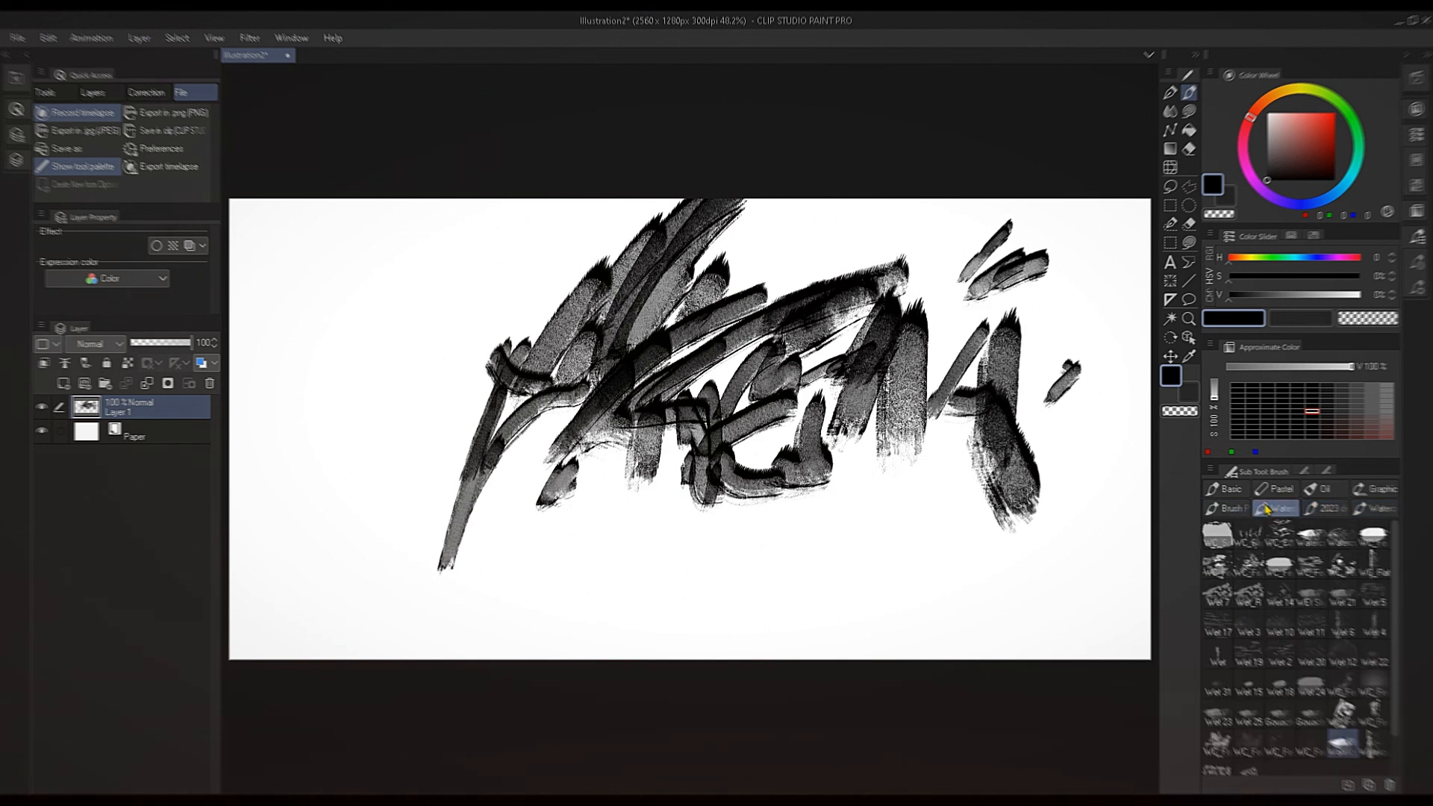
left_click(1325, 508)
left_click(1290, 512)
left_click(1280, 491)
left_click(1366, 494)
left_click(1321, 492)
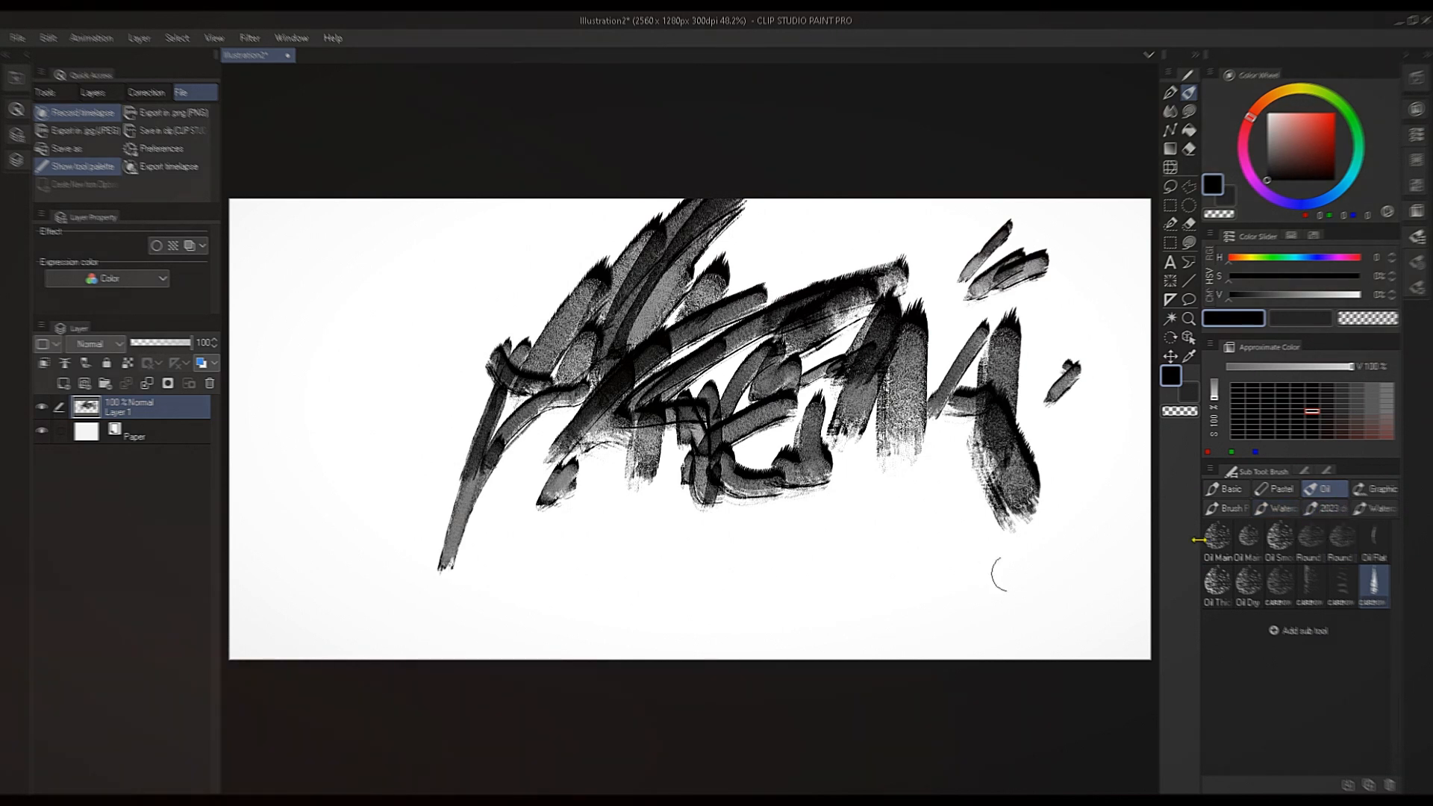
Return to the Pastel brush group and clear all strokes from Layer 1.
left_click(1263, 491)
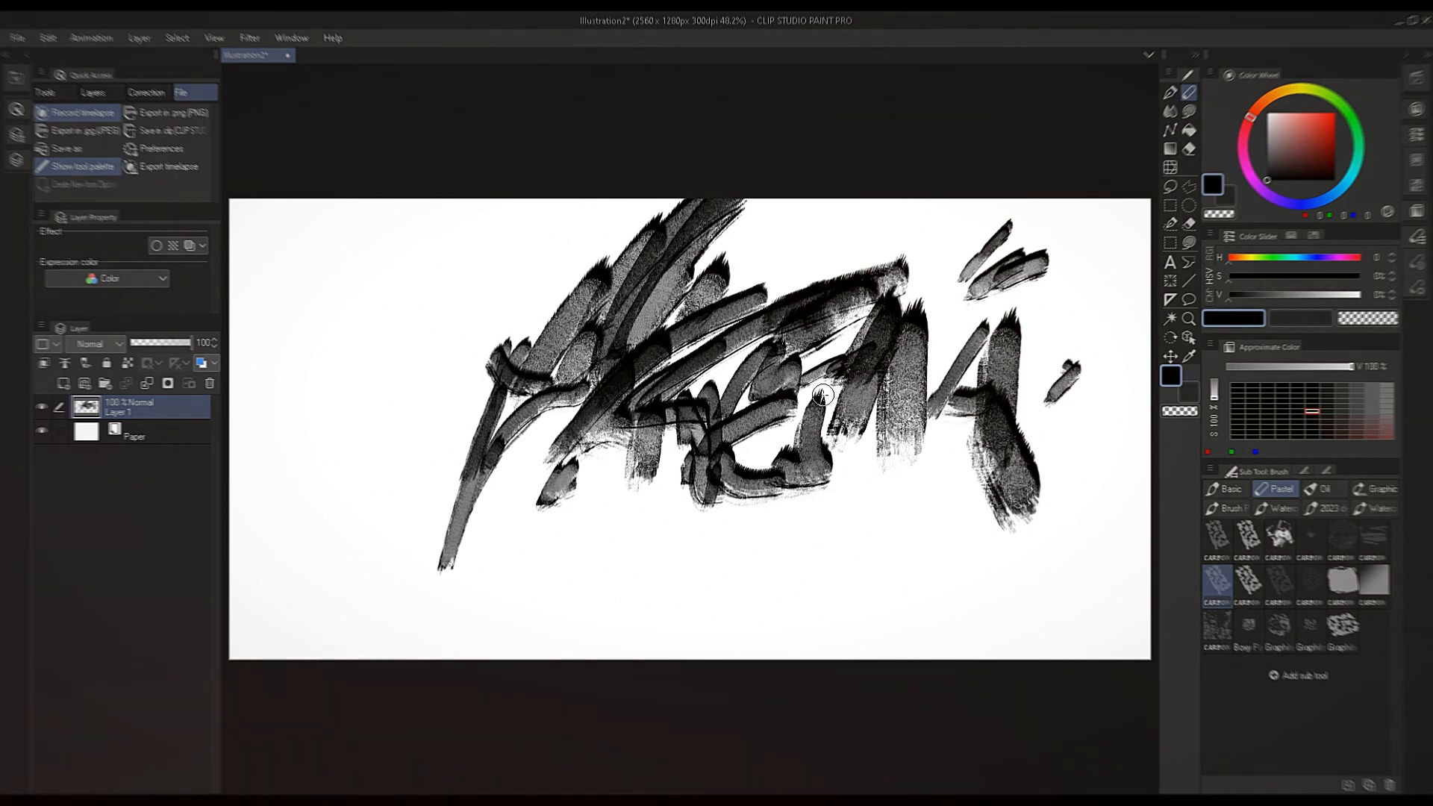
key("Delete")
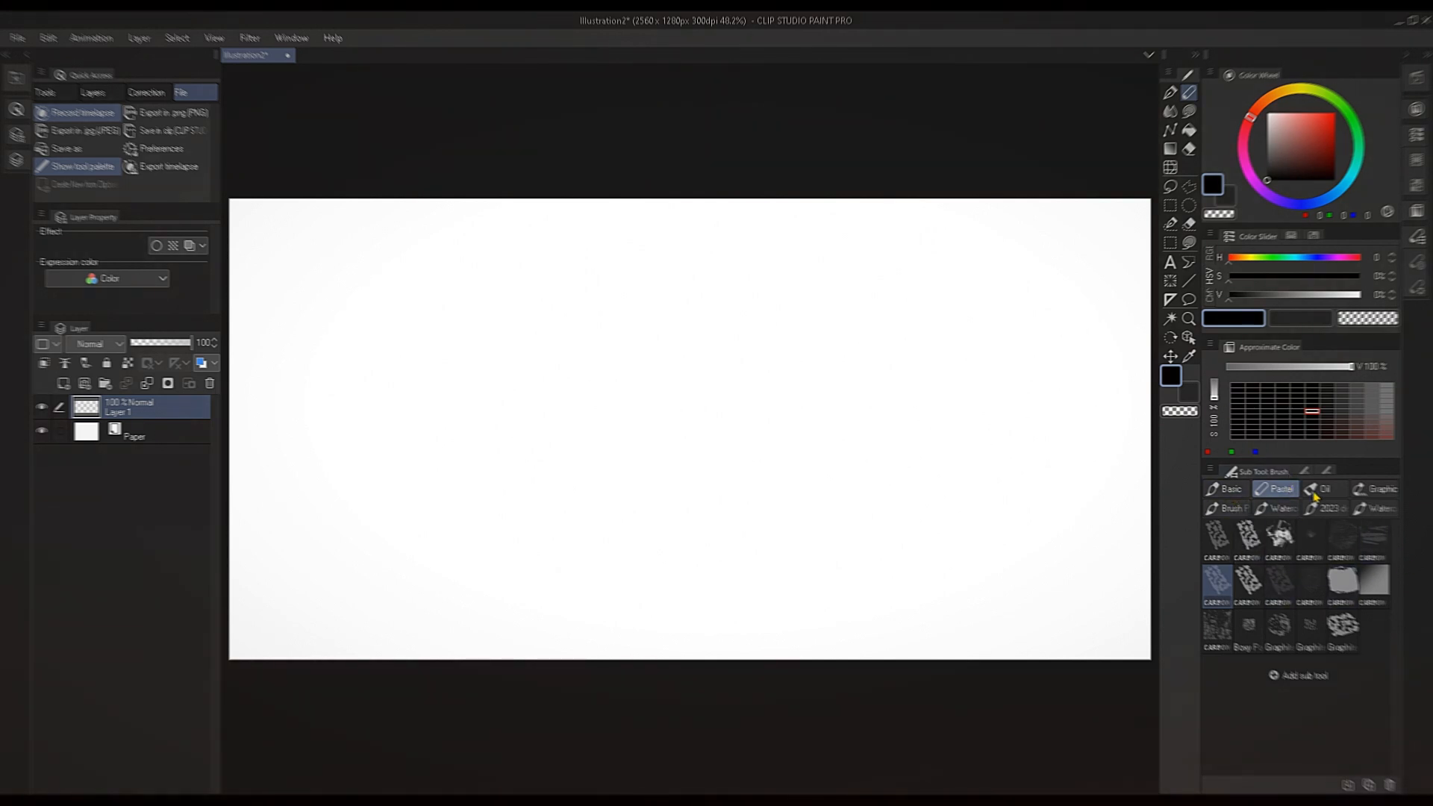
left_click(1223, 488)
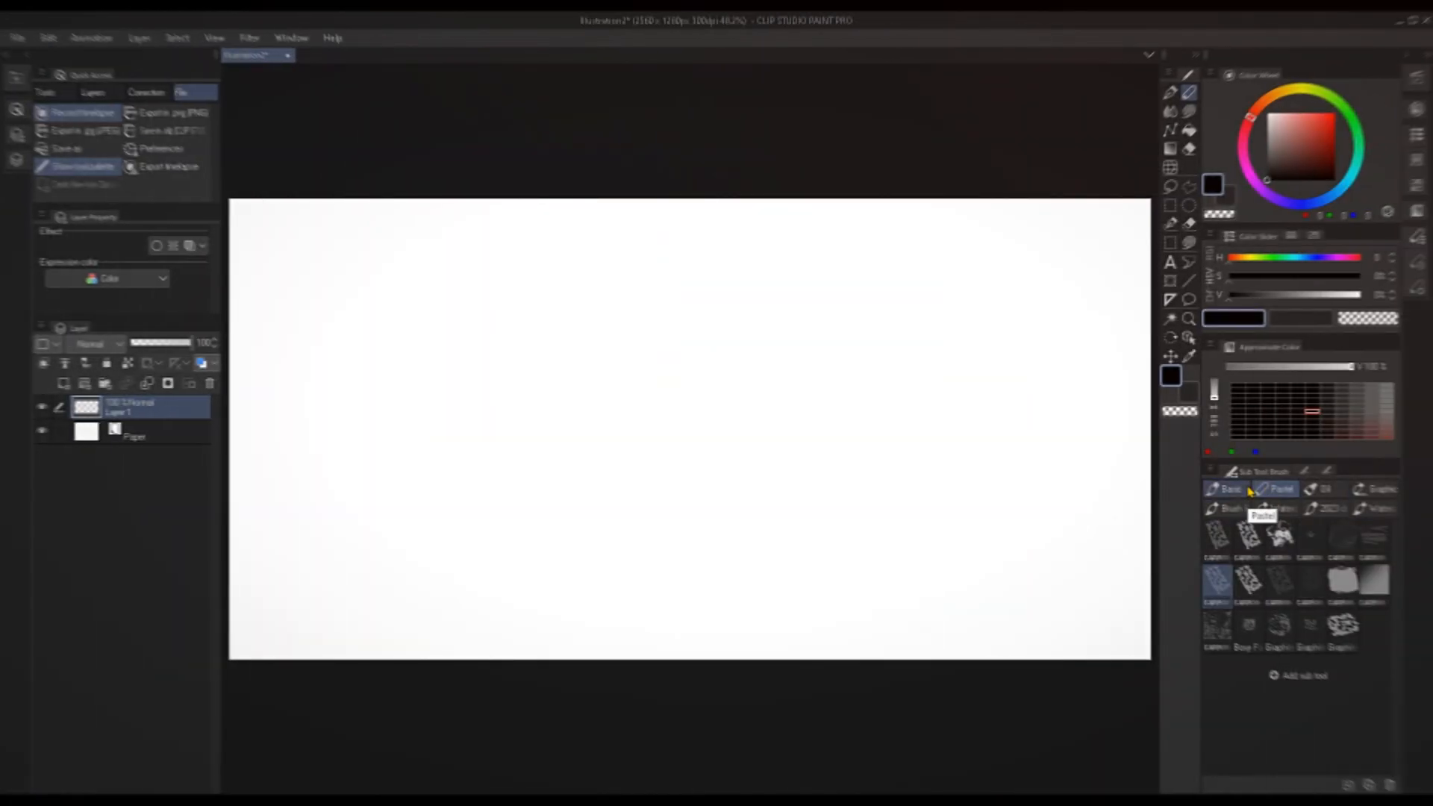
Switch to the Basic brush group and enlarge its Opacity brush.
left_click(1244, 490)
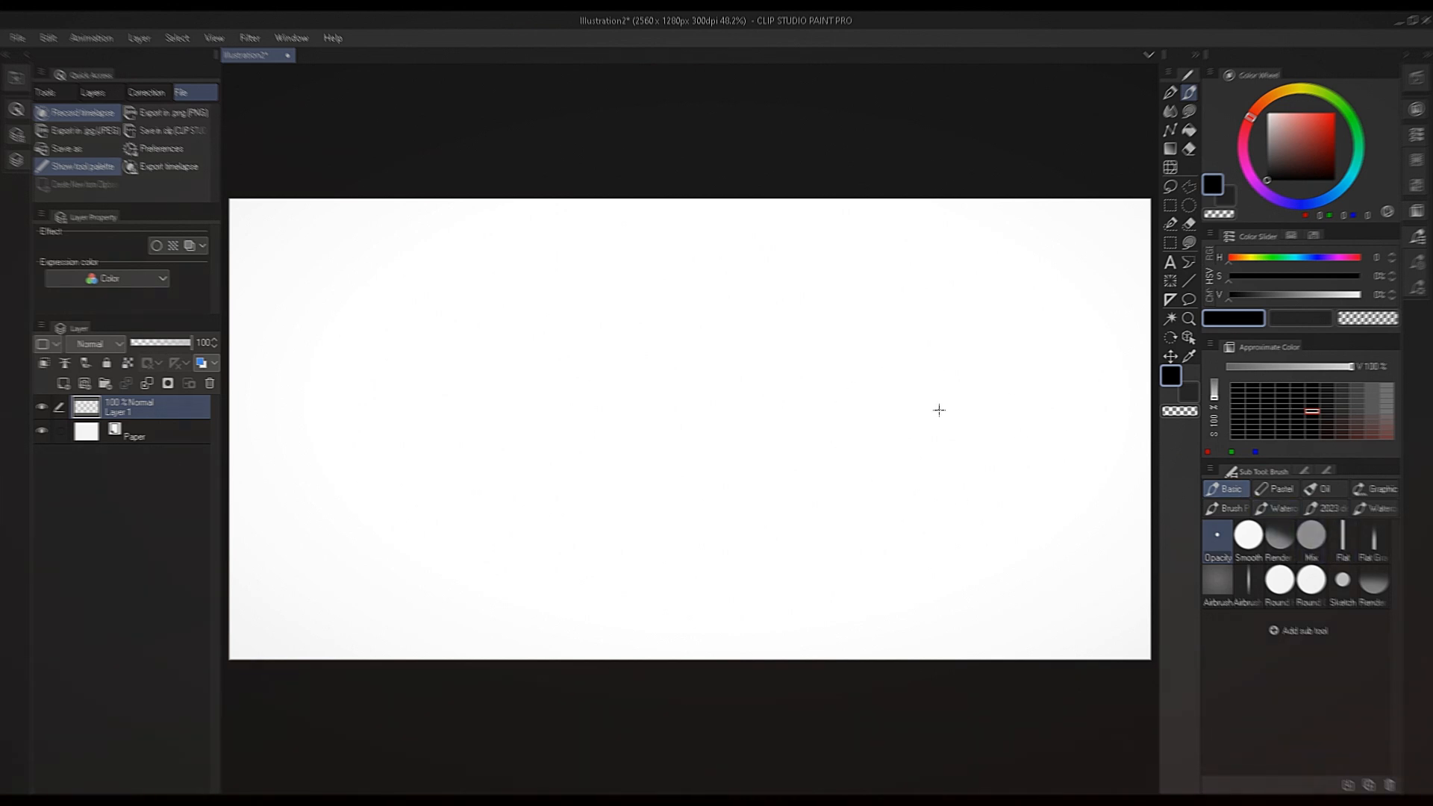
key("bracketright")
key("bracketright")
key("bracketright")
key("bracketright")
Select the CARBON graphite brush in the Pastel group and paint the first strokes around the canvas centre, sampling greys from the marks.
left_click(1278, 489)
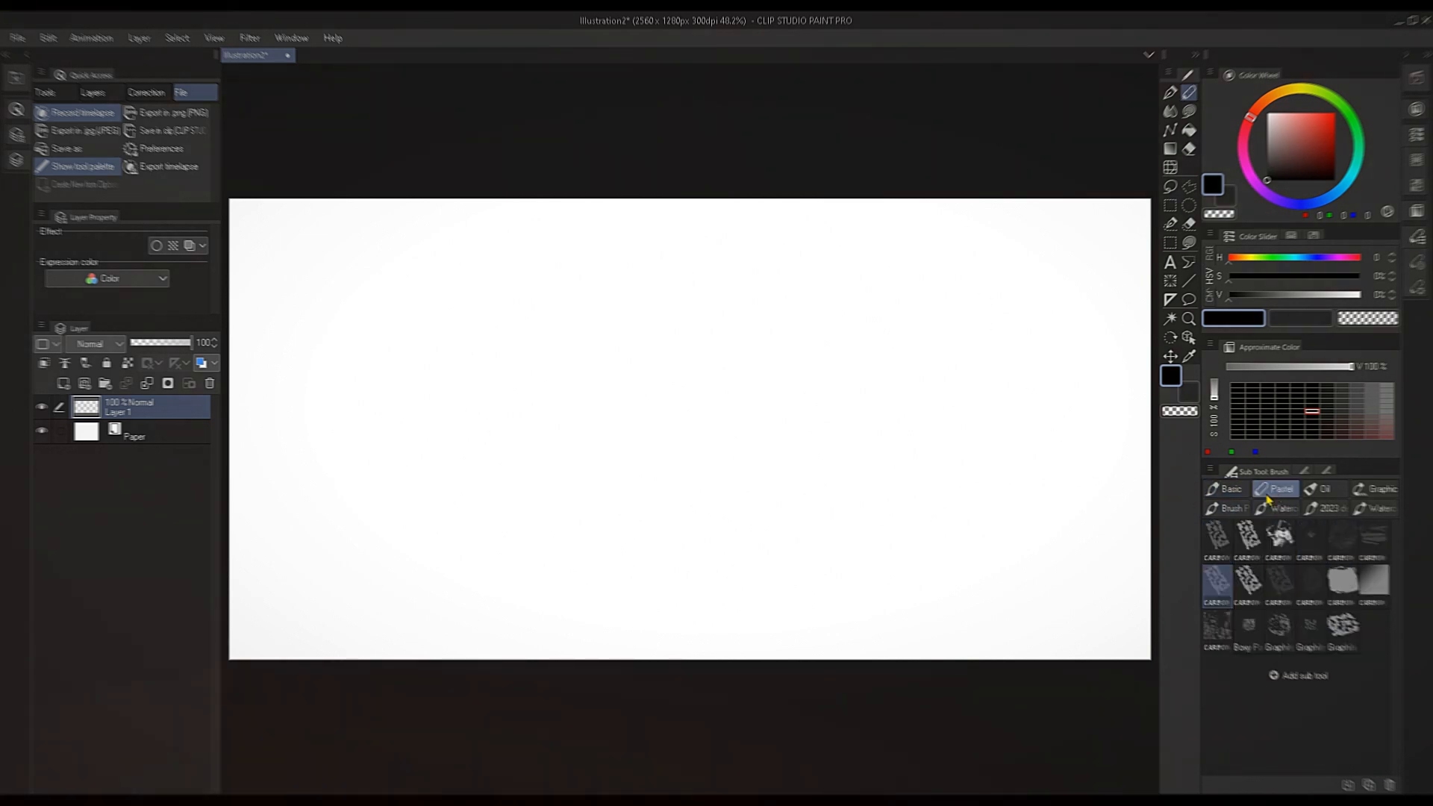
left_click(1214, 581)
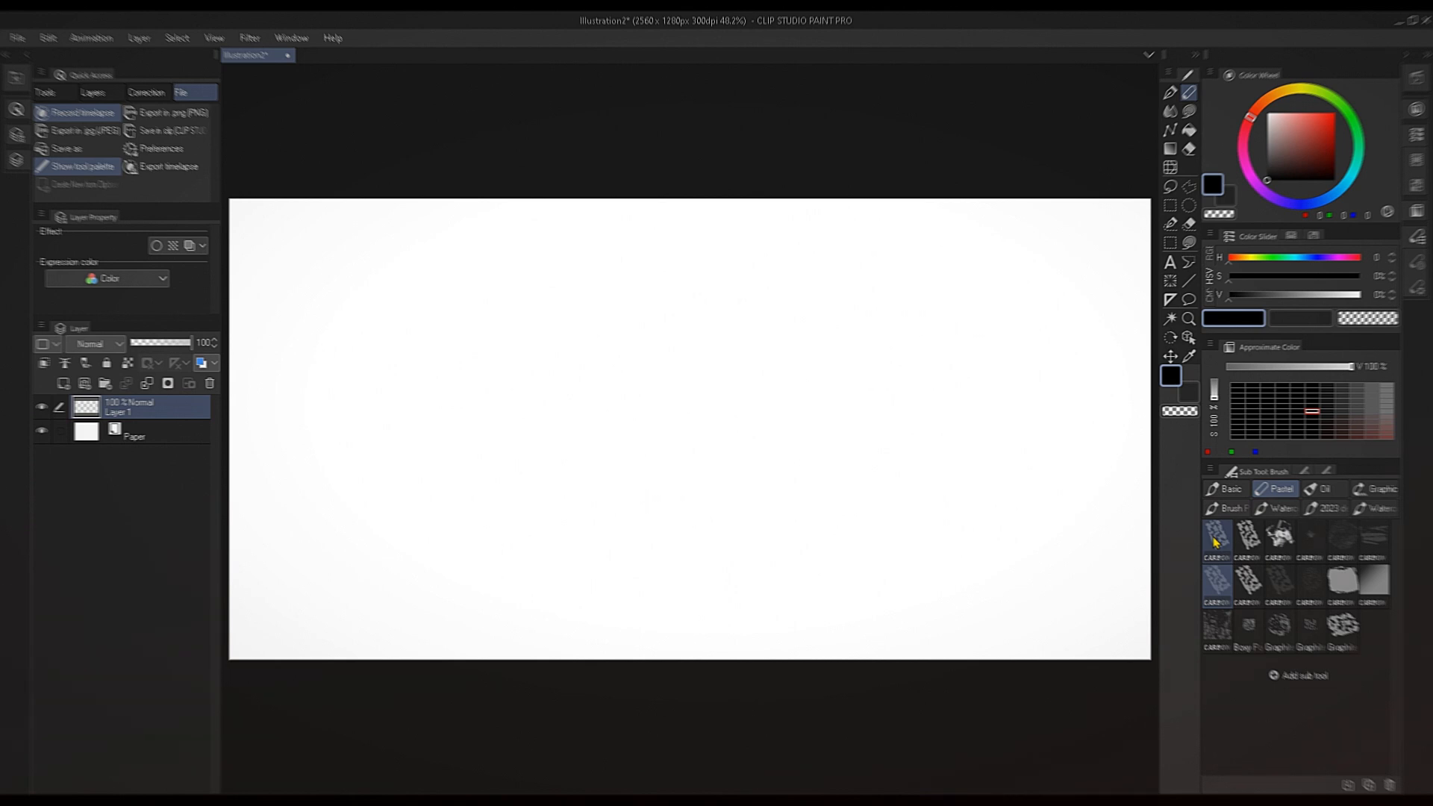
mouse_move(657, 425)
left_mouse_down()
mouse_move(754, 595)
mouse_move(669, 416)
mouse_move(781, 360)
mouse_move(759, 479)
mouse_move(739, 429)
mouse_move(790, 453)
mouse_move(558, 349)
mouse_move(669, 552)
mouse_move(665, 230)
mouse_move(739, 186)
mouse_move(714, 269)
mouse_move(655, 352)
mouse_move(646, 485)
mouse_move(505, 342)
mouse_move(530, 207)
mouse_move(567, 369)
mouse_move(649, 432)
mouse_move(633, 431)
left_mouse_up()
left_click(581, 369, "alt")
left_click(580, 353, "alt")
mouse_move(578, 351)
left_mouse_down()
mouse_move(686, 226)
mouse_move(596, 374)
mouse_move(690, 258)
mouse_move(713, 381)
mouse_move(780, 407)
mouse_move(776, 485)
left_mouse_up()
left_click(750, 339, "alt")
mouse_move(646, 403)
left_mouse_down()
mouse_move(620, 577)
mouse_move(585, 324)
mouse_move(563, 312)
mouse_move(495, 467)
mouse_move(504, 460)
mouse_move(586, 626)
mouse_move(636, 644)
left_mouse_up()
Choose black on the color wheel and paint strokes fanning out from the lower left of the painted marks.
left_click(1267, 179)
left_click_drag(520, 469, 647, 623)
mouse_move(524, 476)
left_mouse_down()
mouse_move(640, 575)
mouse_move(662, 554)
left_mouse_up()
mouse_move(539, 485)
left_mouse_down()
mouse_move(692, 511)
mouse_move(664, 458)
left_mouse_up()
mouse_move(578, 500)
left_mouse_down()
mouse_move(616, 506)
mouse_move(746, 464)
left_mouse_up()
Enlarge the brush and add broad upward strokes over the centre, sampling a grey between them.
key("bracketright")
key("bracketright")
key("bracketright")
mouse_move(725, 414)
left_mouse_down()
mouse_move(710, 383)
mouse_move(734, 257)
left_mouse_up()
left_click(605, 410, "alt")
key("bracketright")
mouse_move(601, 429)
left_mouse_down()
mouse_move(721, 319)
mouse_move(722, 283)
mouse_move(703, 275)
mouse_move(614, 392)
mouse_move(580, 292)
left_mouse_up()
Sample greys, reduce the brush size, and add a stroke across the centre and thin diagonal strokes below it.
left_click(564, 475, "alt")
left_click(589, 481, "alt")
key("bracketleft")
mouse_move(519, 382)
left_mouse_down()
mouse_move(696, 190)
mouse_move(812, 486)
mouse_move(768, 448)
mouse_move(729, 374)
mouse_move(724, 325)
mouse_move(780, 245)
mouse_move(714, 339)
left_mouse_up()
key("bracketleft")
mouse_move(629, 477)
left_mouse_down()
mouse_move(618, 434)
mouse_move(603, 450)
mouse_move(702, 599)
left_mouse_up()
left_click(565, 446, "alt")
left_click_drag(596, 453, 688, 606)
left_click(562, 500, "alt")
key("bracketright")
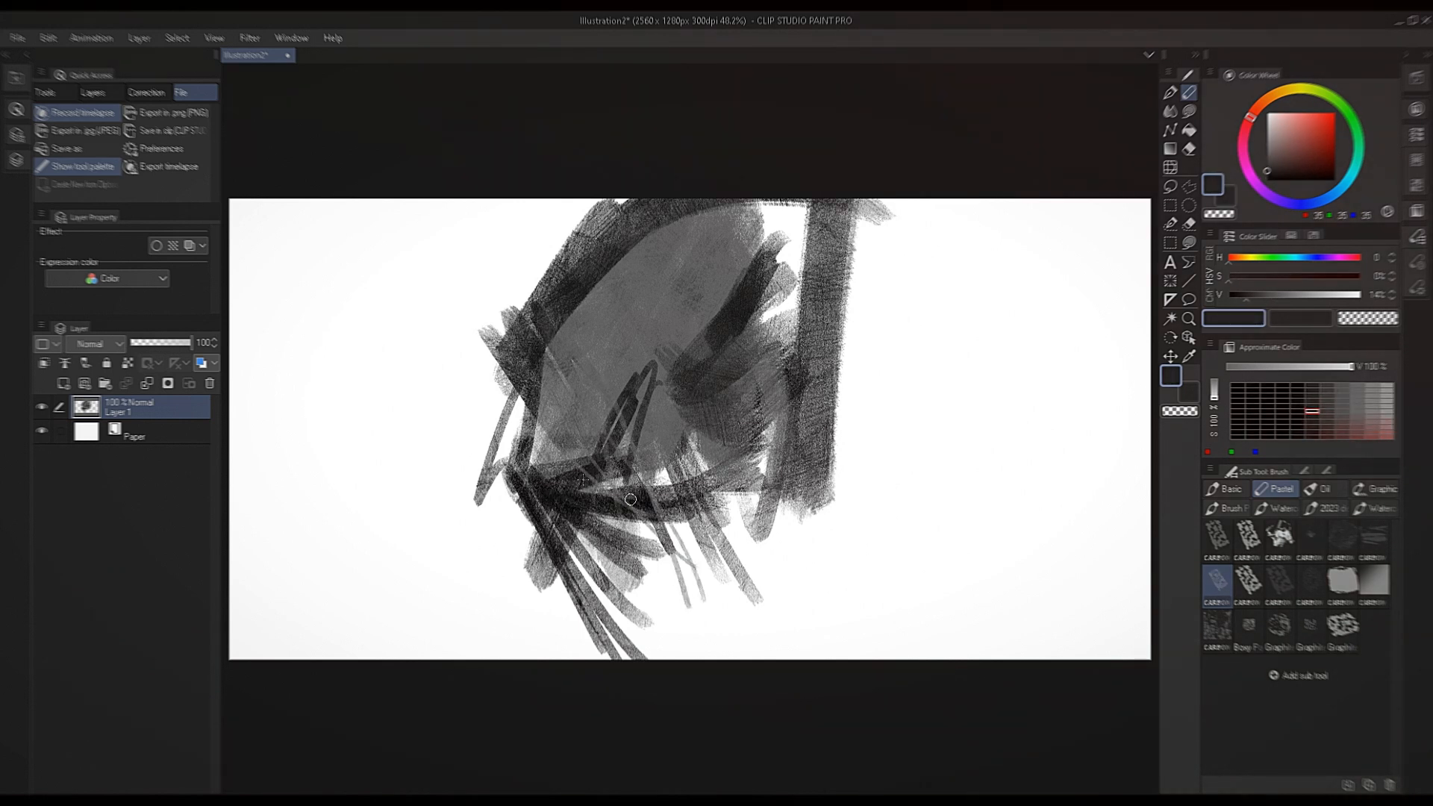
Paint progressively broader diagonal strokes toward the lower right, plus a sweep back across the lower centre.
left_click_drag(605, 505, 742, 536)
left_click_drag(675, 515, 795, 619)
key("bracketright")
left_click_drag(701, 459, 865, 645)
left_click_drag(752, 507, 879, 603)
key("bracketright")
left_click_drag(852, 434, 929, 595)
mouse_move(825, 589)
left_mouse_down()
mouse_move(729, 390)
mouse_move(656, 287)
mouse_move(578, 354)
mouse_move(548, 445)
left_mouse_up()
Sample tones from the canvas and add shorter, finer strokes over the grey area at the upper left of the marks.
left_click(850, 325, "alt")
key("bracketleft")
left_click_drag(609, 298, 534, 433)
left_click_drag(643, 267, 563, 332)
mouse_move(650, 335)
left_mouse_down()
mouse_move(547, 444)
mouse_move(551, 365)
mouse_move(677, 391)
mouse_move(619, 493)
mouse_move(596, 388)
left_mouse_up()
left_click(597, 462, "alt")
key("bracketleft")
key("bracketleft")
left_click_drag(626, 331, 578, 386)
mouse_move(620, 313)
left_mouse_down()
mouse_move(568, 377)
mouse_move(599, 350)
left_mouse_up()
left_click_drag(623, 331, 679, 394)
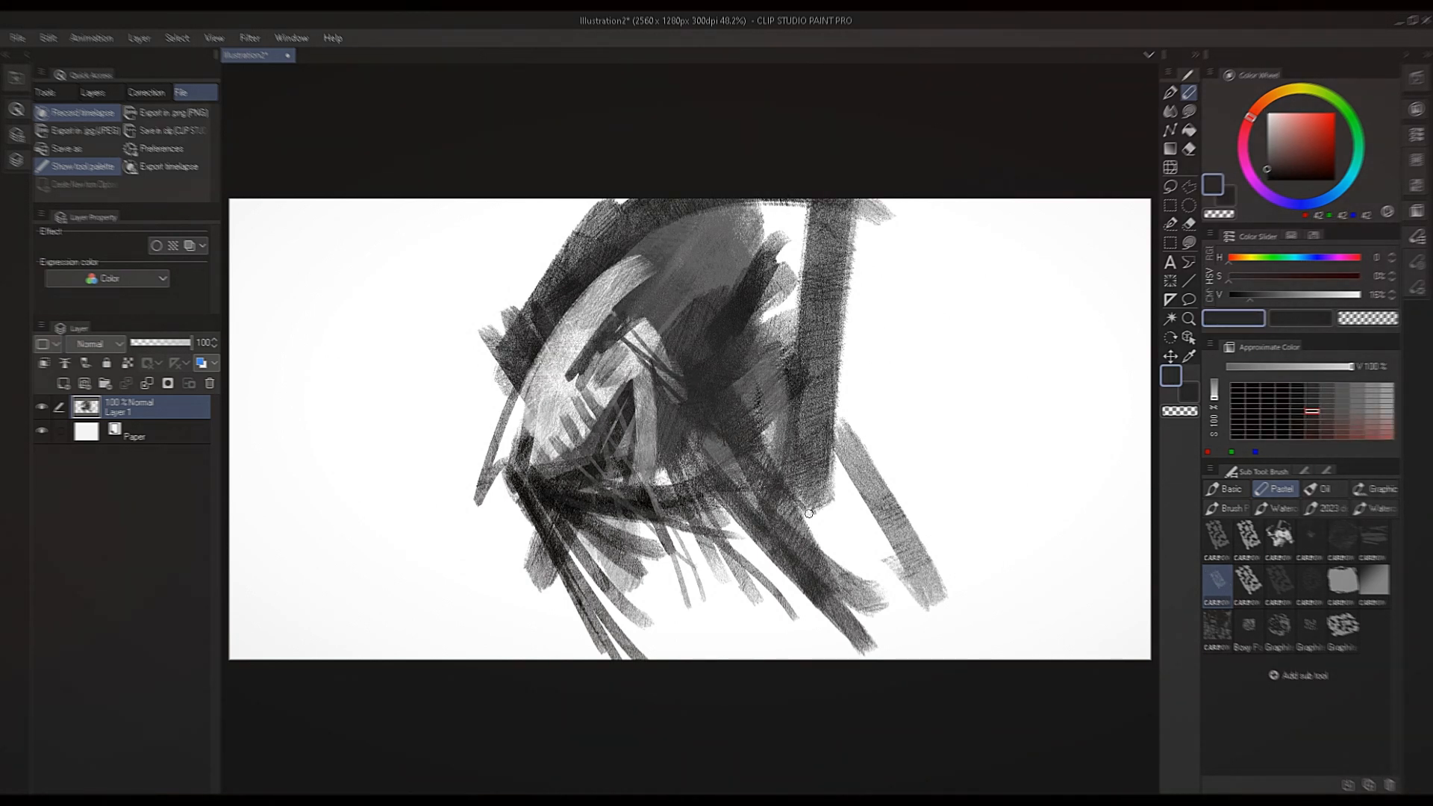
Sample tones around the centre and layer diagonal hatching strokes over the middle of the marks.
left_click_drag(776, 482, 811, 517)
key("bracketright")
left_click(643, 332, "alt")
left_click(630, 366, "alt")
mouse_move(632, 362)
left_mouse_down()
mouse_move(573, 409)
mouse_move(594, 439)
left_mouse_up()
left_click(647, 334, "alt")
mouse_move(650, 340)
left_mouse_down()
mouse_move(678, 422)
mouse_move(720, 440)
left_mouse_up()
left_click_drag(678, 304, 735, 433)
left_click_drag(688, 267, 767, 412)
left_click_drag(640, 291, 757, 403)
Sample a dark tone and paint strokes across the upper part of the marks toward the right.
left_click(564, 287, "alt")
left_click_drag(604, 270, 768, 217)
left_click_drag(635, 254, 871, 253)
left_click_drag(772, 287, 905, 331)
Enlarge the brush, paint broad dark strokes at the upper left and down the right side, and reduce the brush size.
key("bracketright")
left_click_drag(552, 186, 516, 349)
left_click_drag(596, 202, 526, 339)
left_click_drag(802, 212, 843, 496)
mouse_move(830, 345)
left_mouse_down()
mouse_move(896, 489)
mouse_move(966, 448)
mouse_move(994, 500)
mouse_move(828, 449)
mouse_move(906, 582)
left_mouse_up()
mouse_move(824, 485)
left_mouse_down()
mouse_move(873, 585)
mouse_move(772, 496)
left_mouse_up()
key("bracketleft")
key("bracketleft")
key("bracketleft")
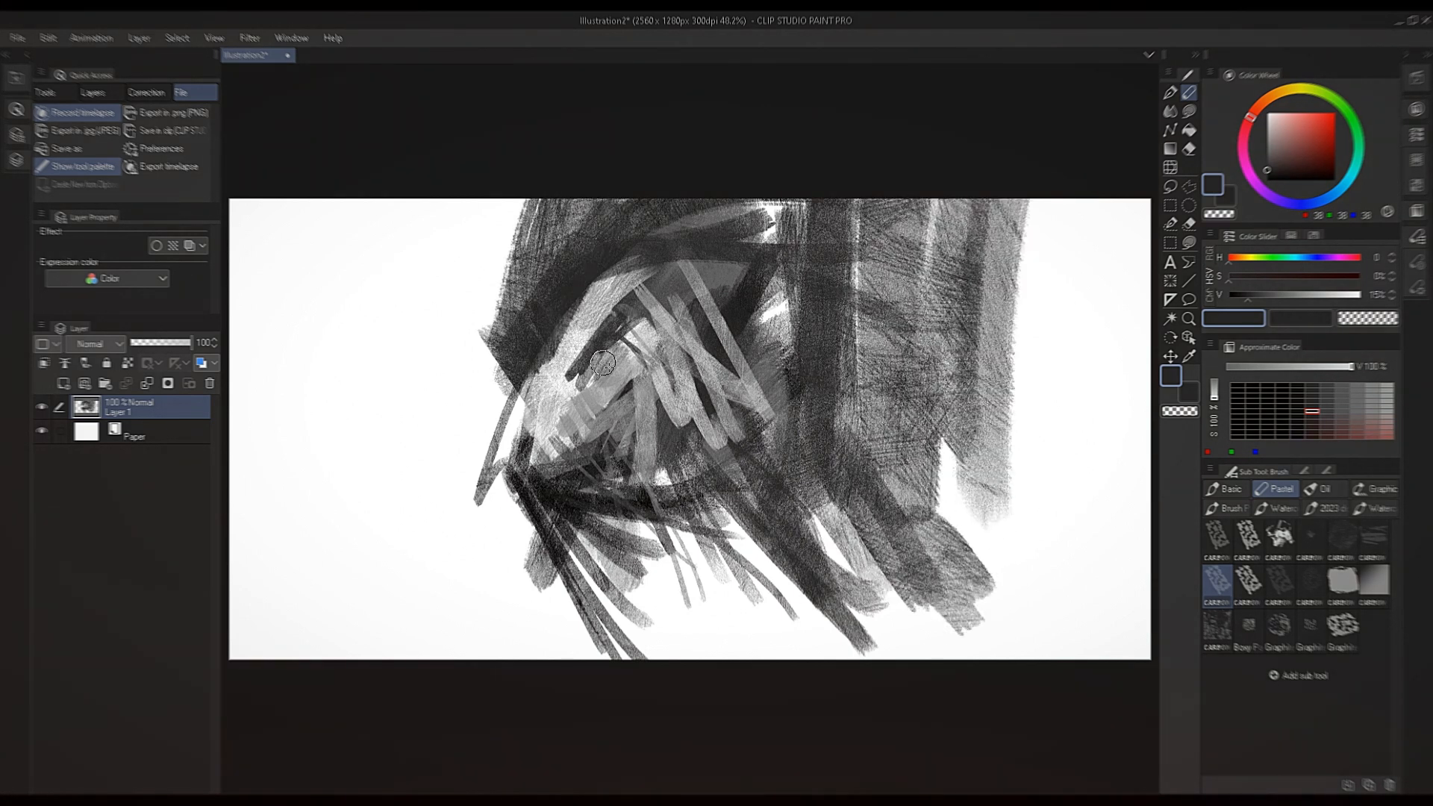
Inspect the CARBON graphite brush's tip, dual-brush shape and second brush tip settings, and close the details.
key("F4")
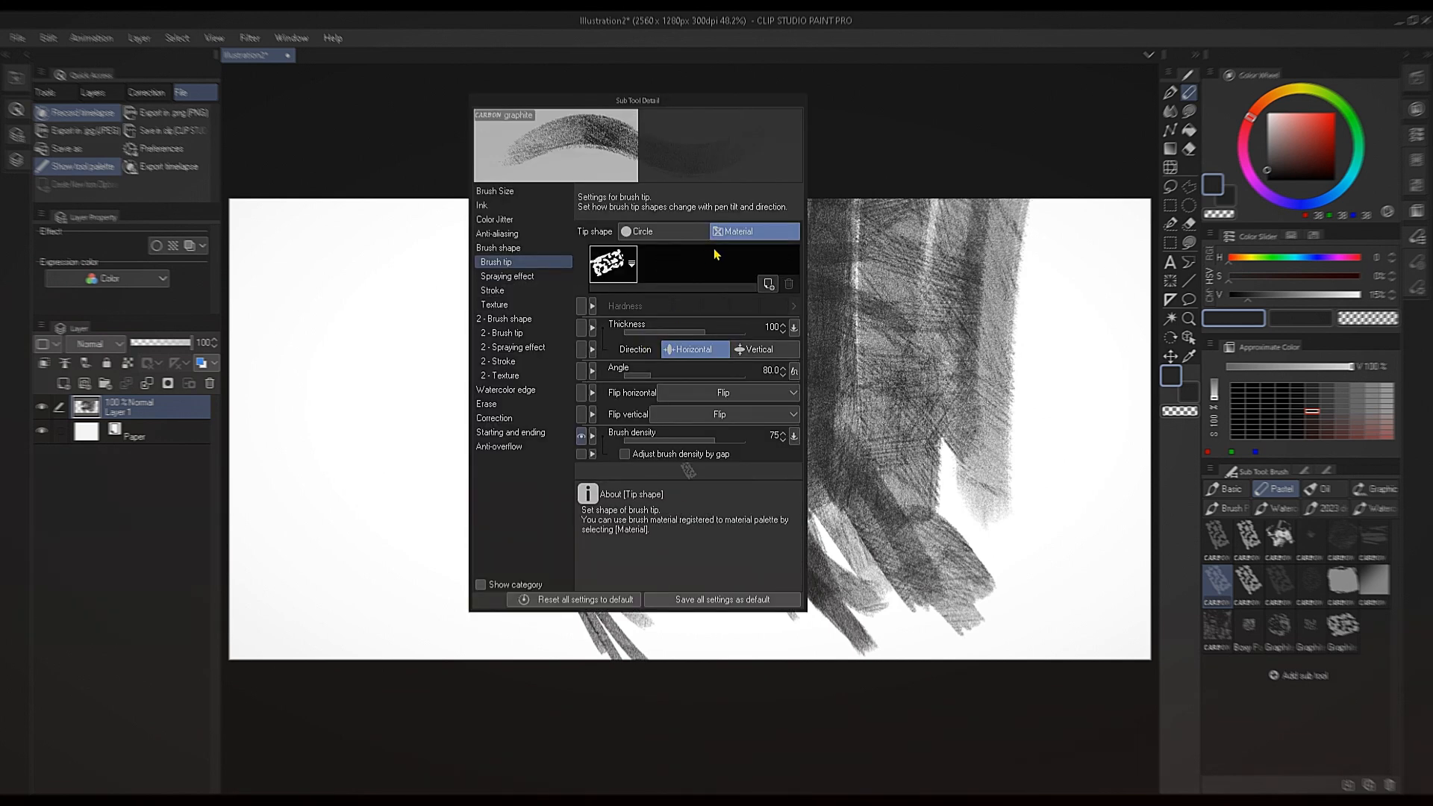
left_click(550, 318)
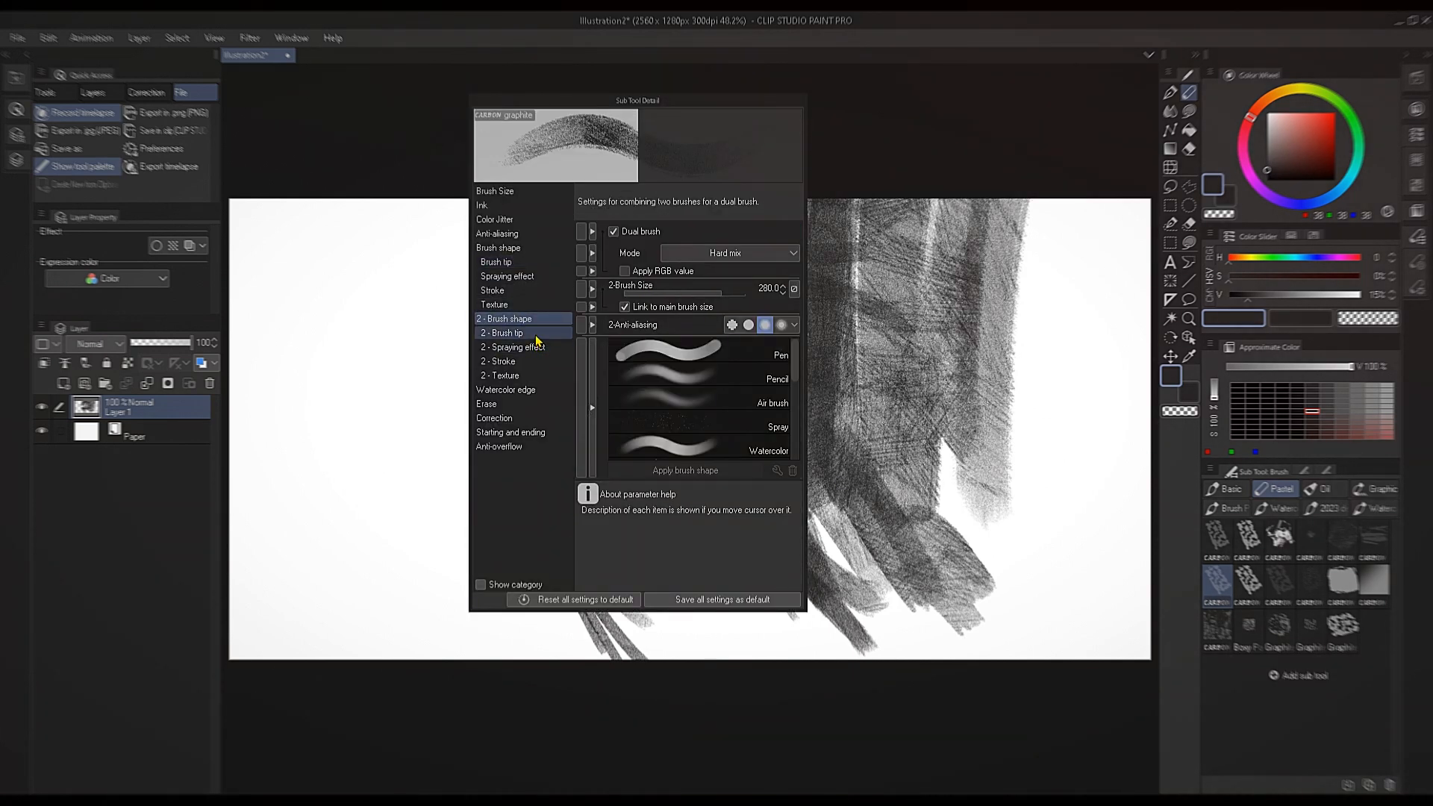
left_click(537, 338)
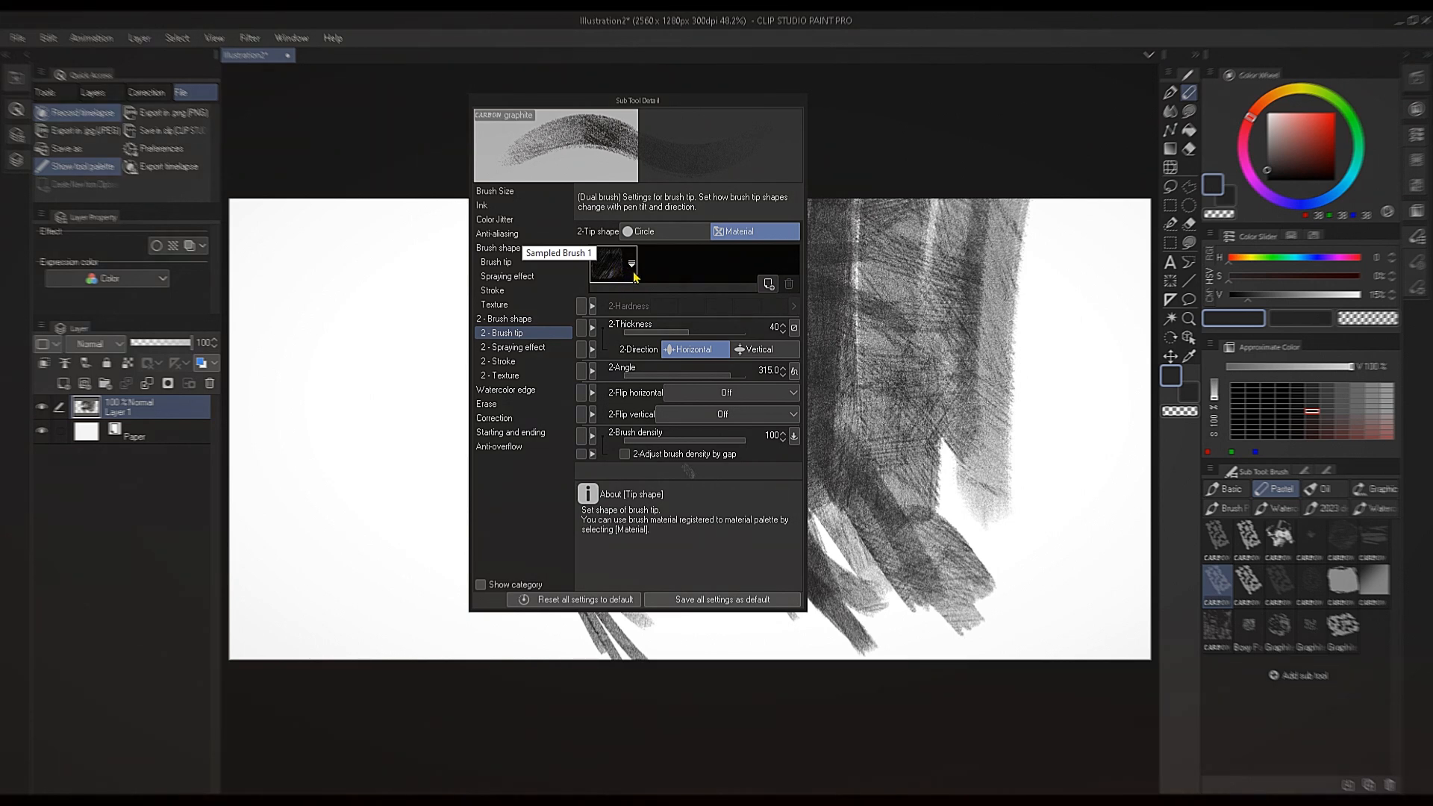
key("F4")
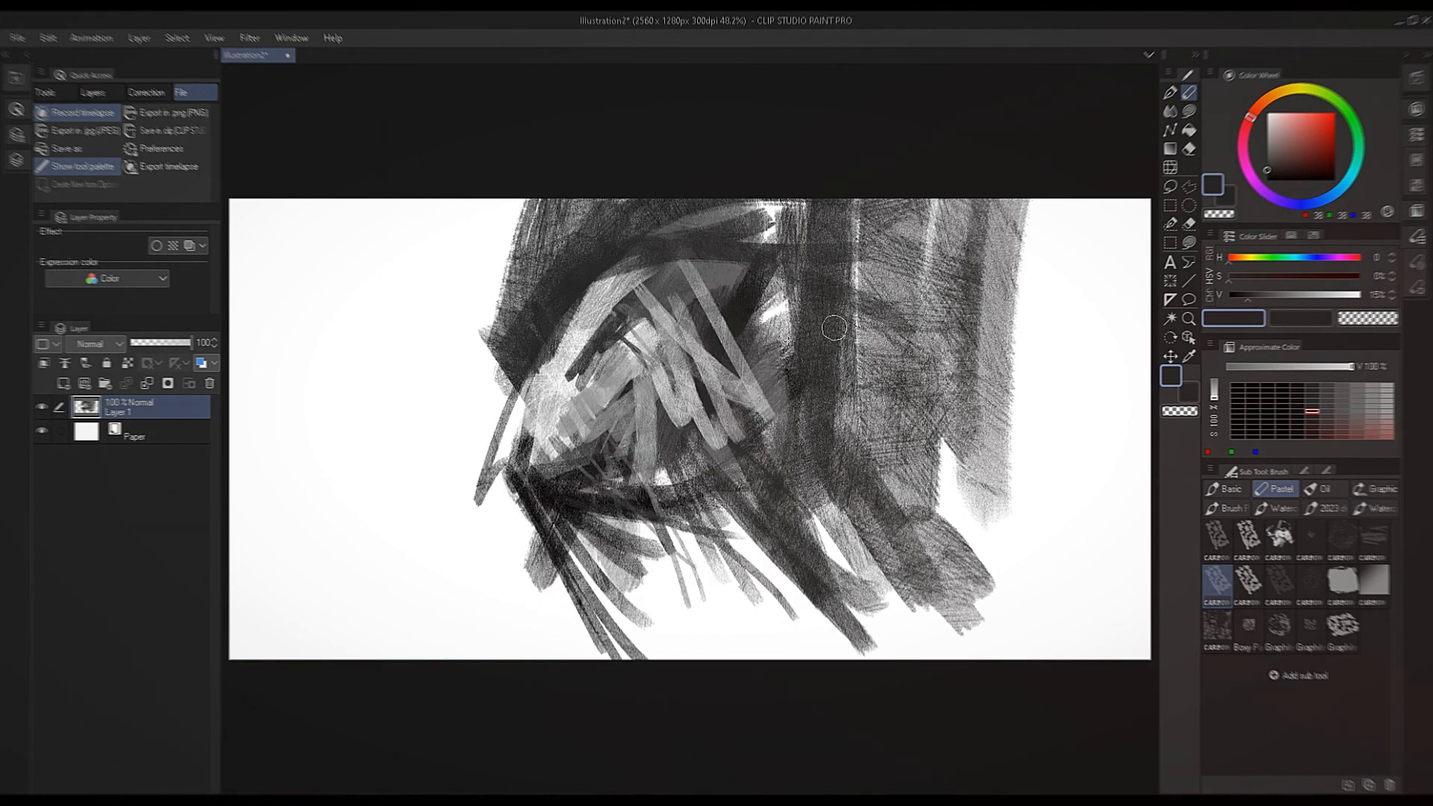
Paint broad textured strokes on the empty left side, and add a thinner long diagonal stroke beside them.
key("bracketright")
key("bracketright")
key("bracketright")
mouse_move(455, 534)
left_mouse_down()
mouse_move(406, 415)
mouse_move(406, 354)
mouse_move(351, 313)
mouse_move(335, 415)
mouse_move(374, 495)
mouse_move(435, 538)
mouse_move(515, 648)
mouse_move(522, 627)
left_mouse_up()
key("bracketleft")
key("bracketleft")
key("bracketleft")
key("bracketleft")
mouse_move(399, 246)
left_mouse_down()
mouse_move(513, 517)
mouse_move(509, 558)
mouse_move(426, 527)
mouse_move(424, 472)
mouse_move(512, 618)
left_mouse_up()
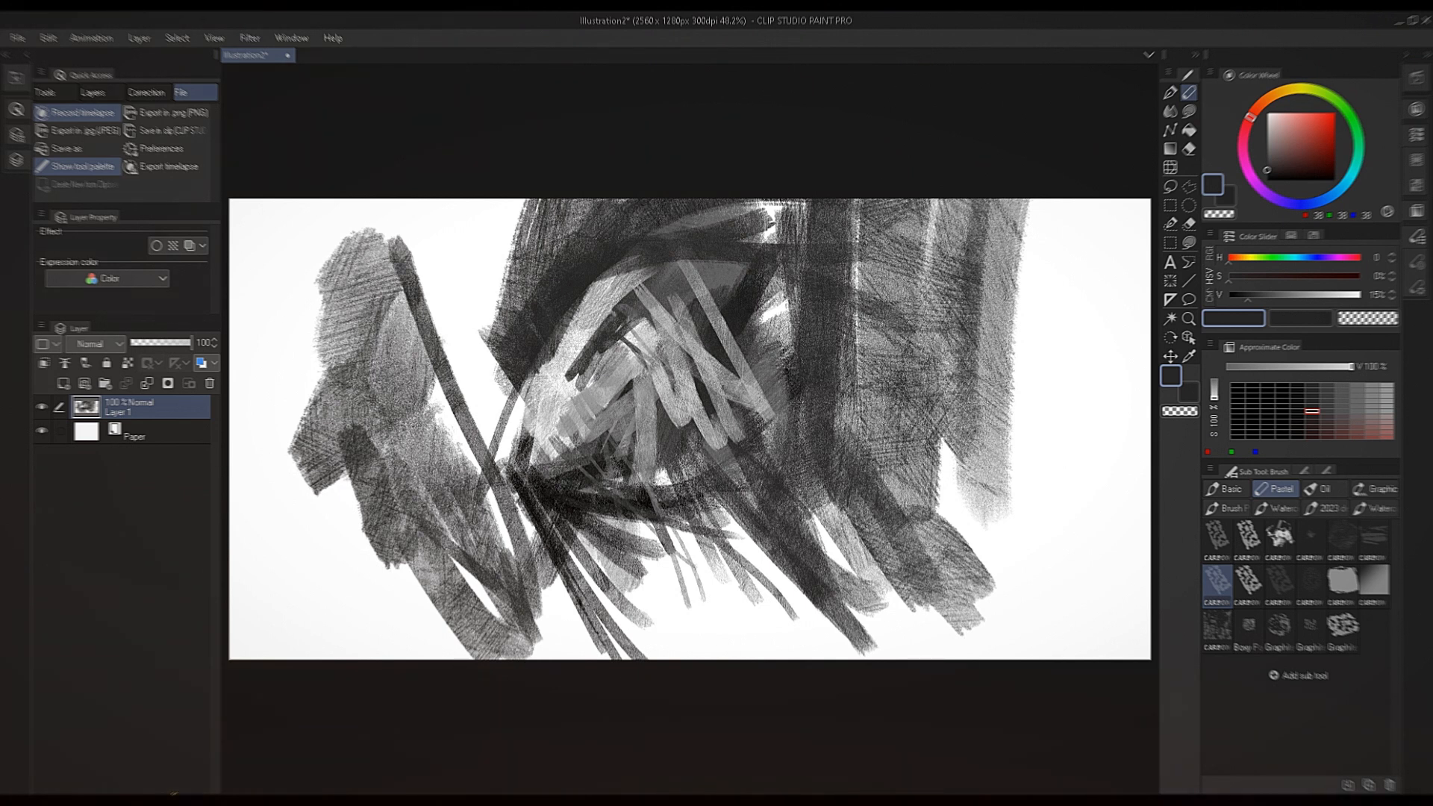
Switch to Photoshop, delete the painted Layer 1 and add a new empty layer.
mouse_move(962, 793)
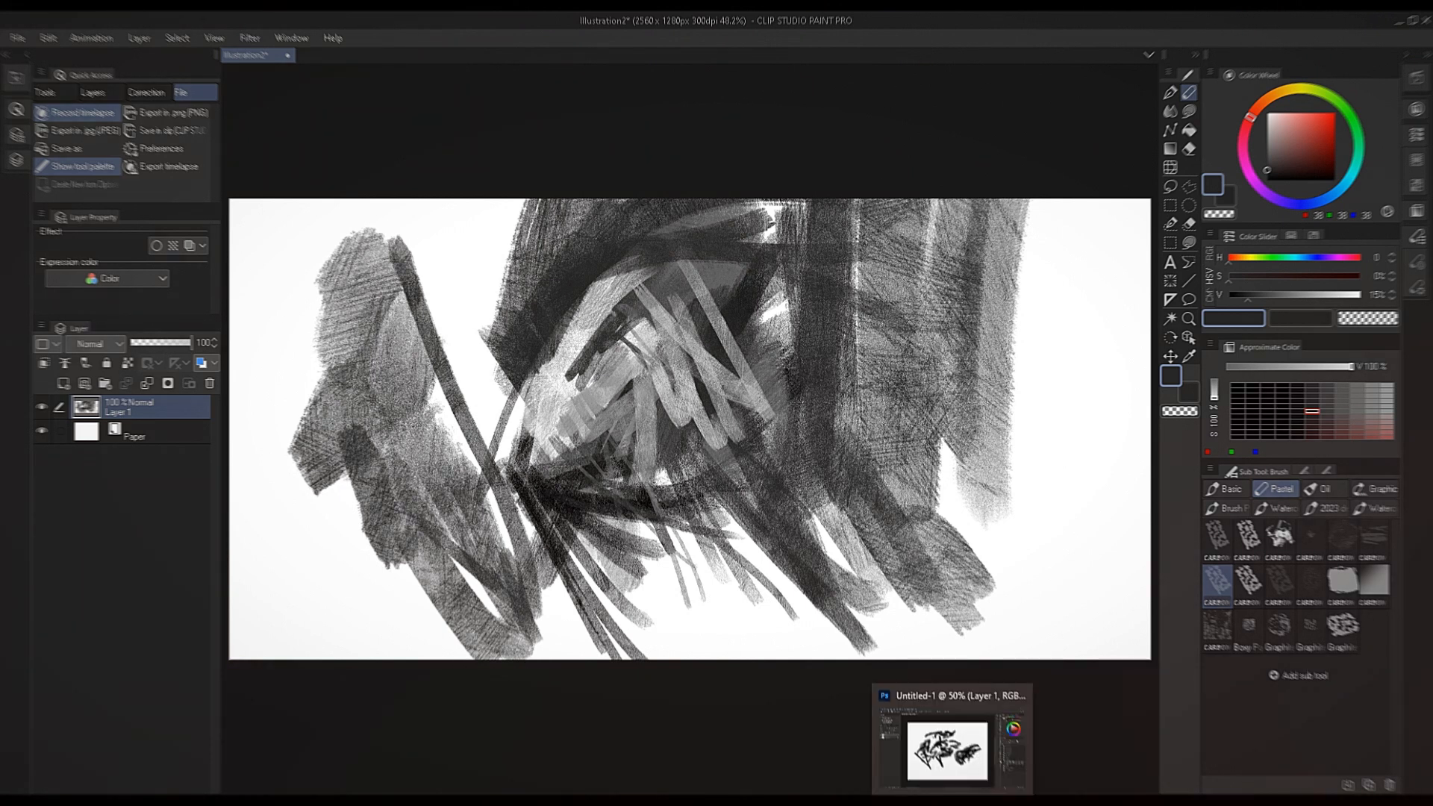
left_click(957, 744)
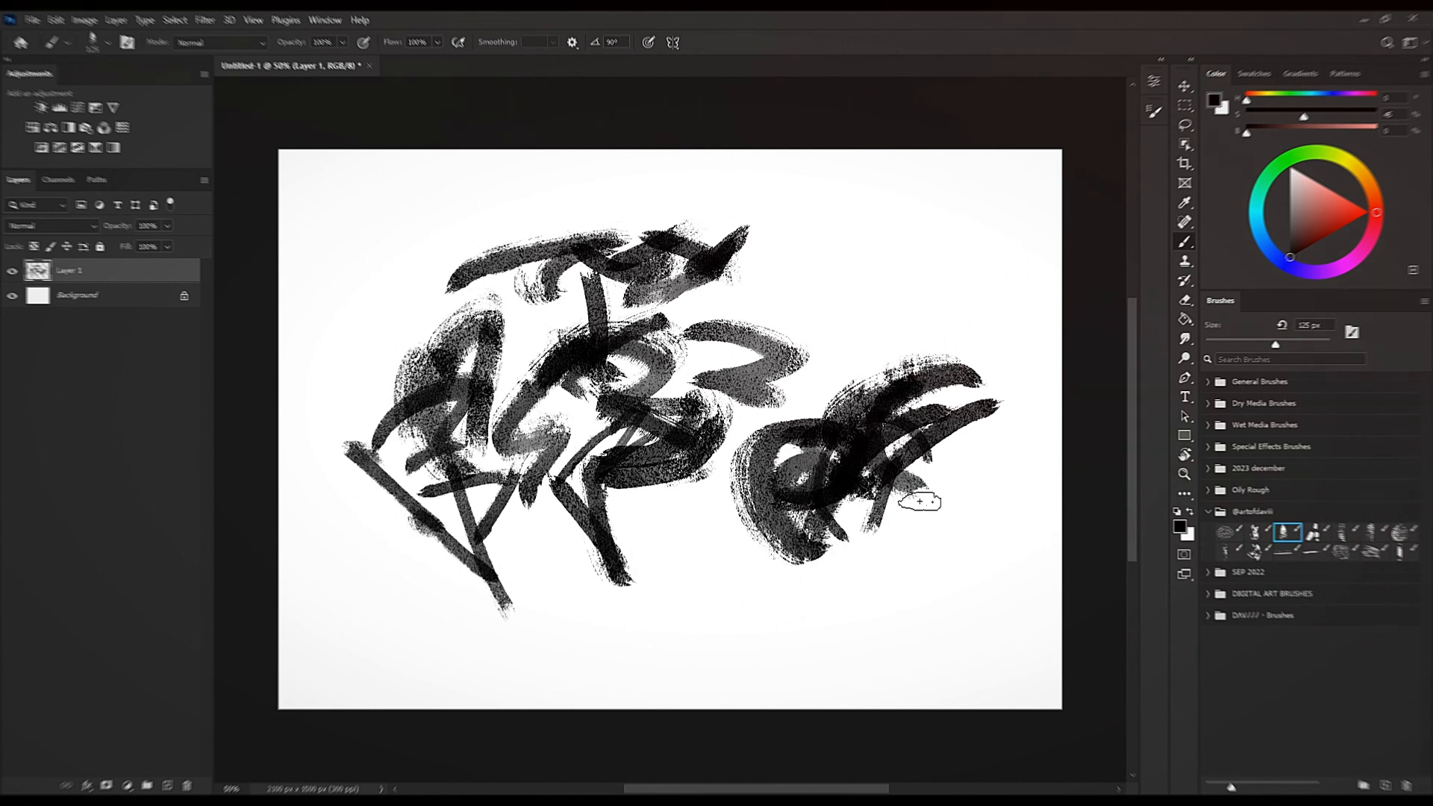
key("Delete")
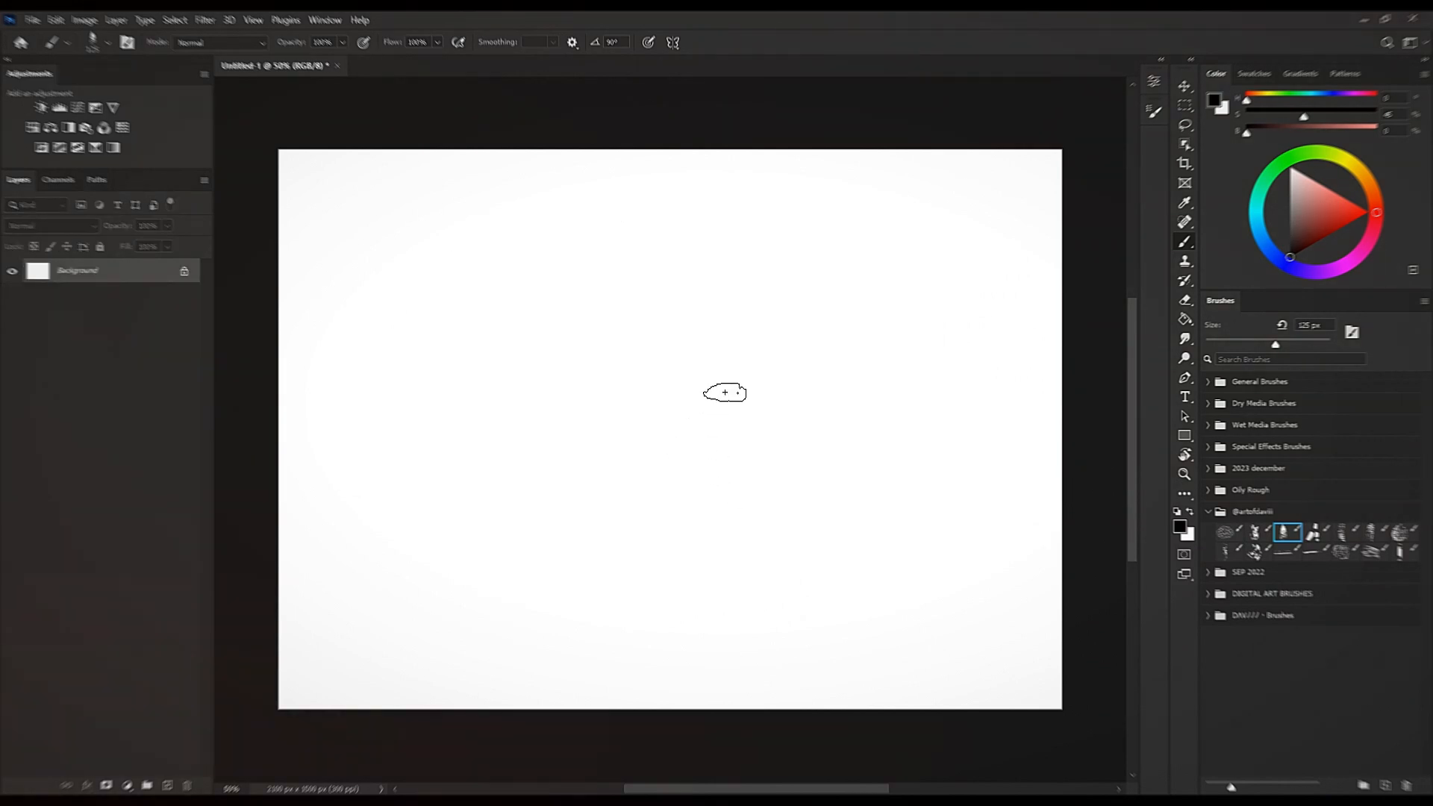
key("ctrl+shift+alt+n")
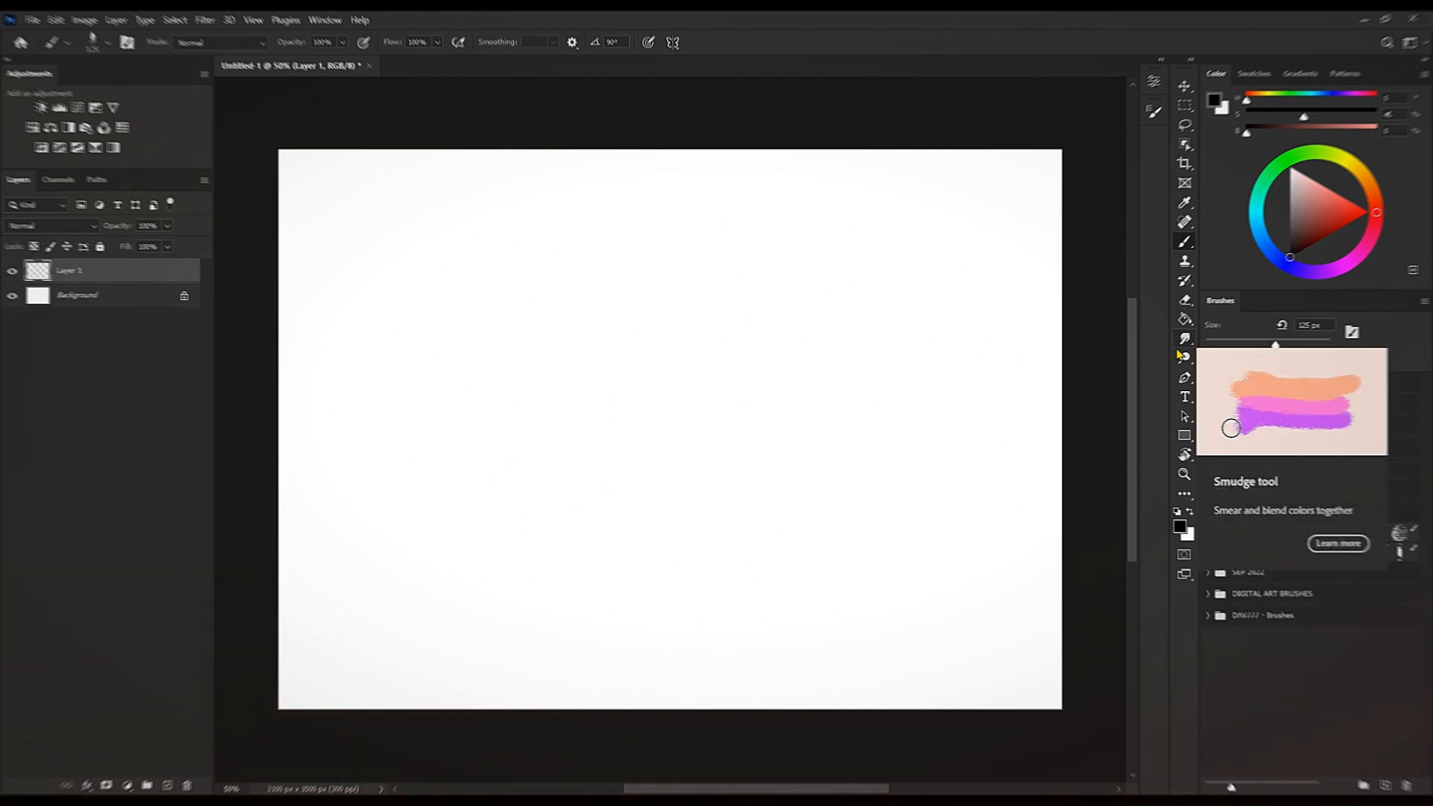
Set the brush size to 150 px and expand the SEP 2022 brush group.
left_click(1269, 697)
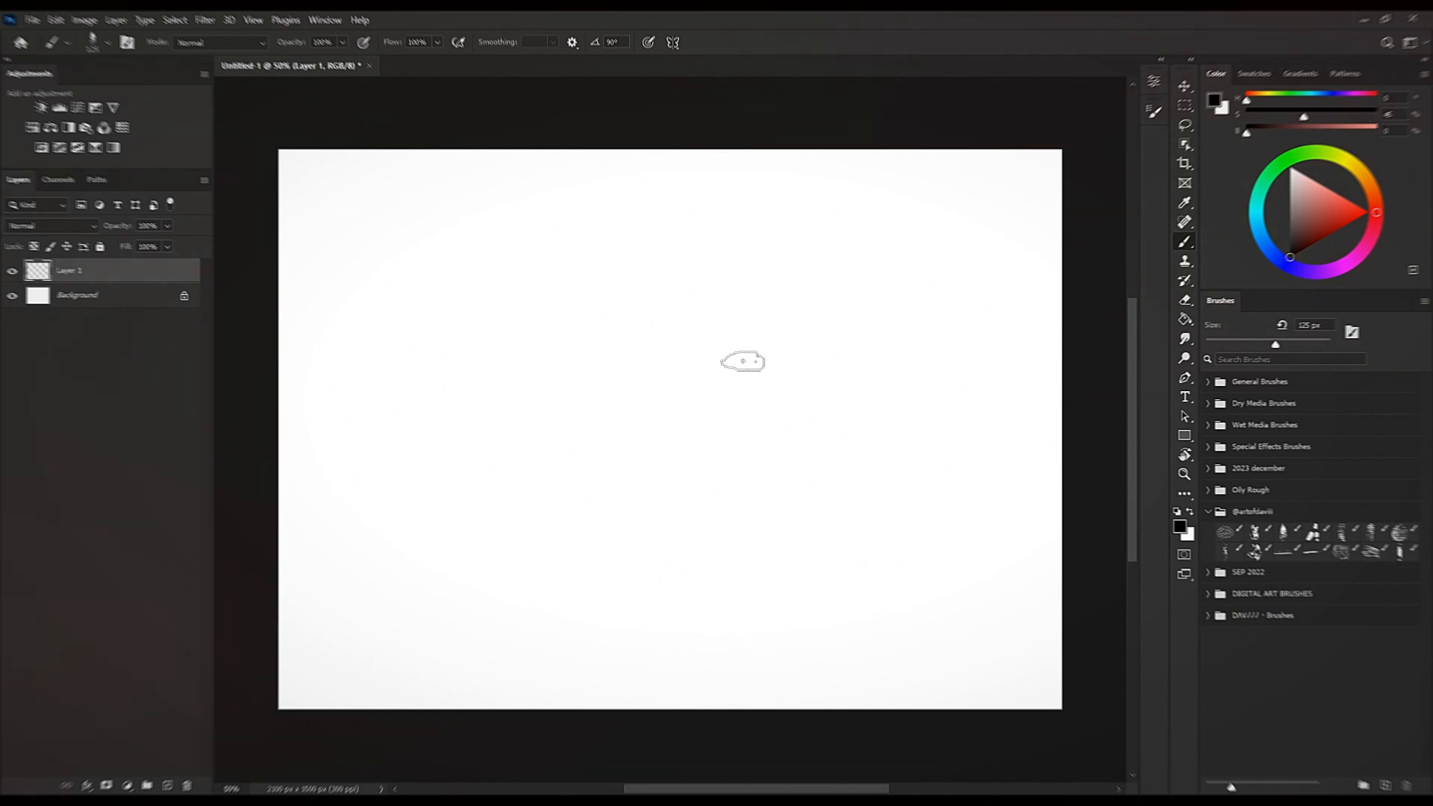
key("]")
key("[")
key("[")
key("[")
key("[")
key("]")
key("]")
key("]")
key("]")
left_click(1210, 573)
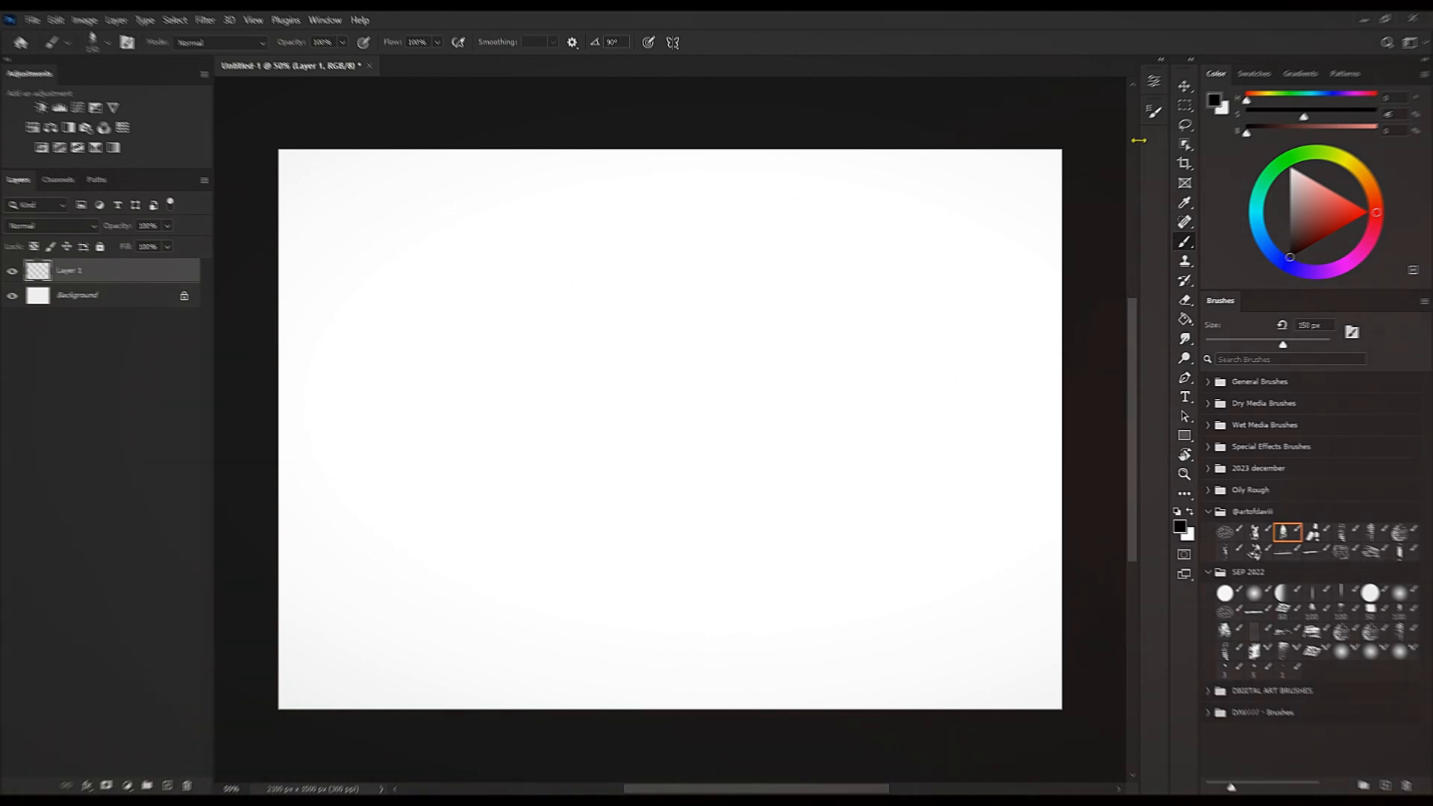
Choose the size 50 chalk tip in the brush settings and paint two short vertical strokes at the canvas centre.
left_click(1155, 114)
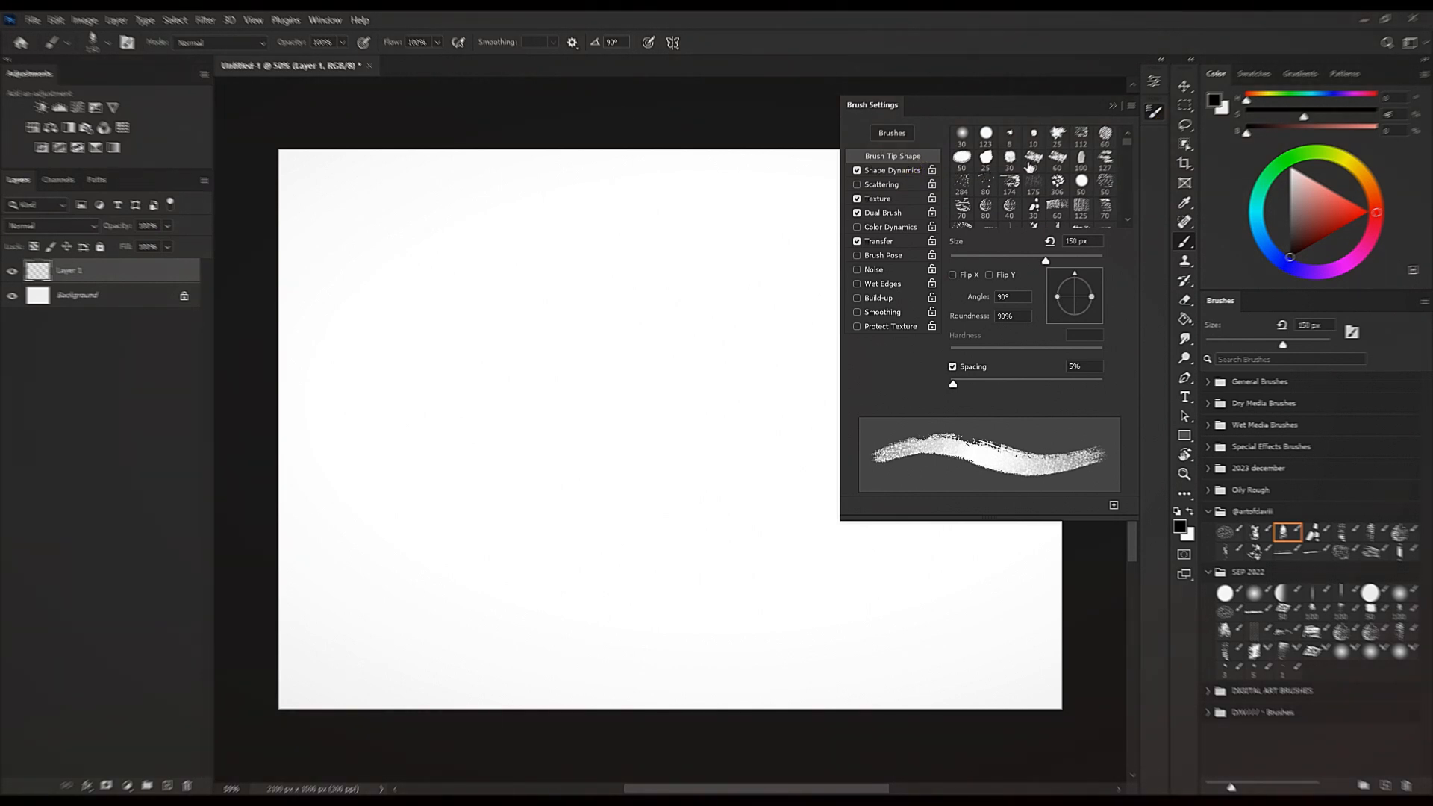
left_click(1056, 159)
left_click_drag(721, 399, 723, 578)
left_click_drag(774, 399, 782, 458)
Enlarge the brush in stages and paint broad strokes around the centre and across the upper canvas.
key("bracketright")
key("bracketright")
key("bracketright")
left_click_drag(730, 364, 678, 410)
key("bracketright")
left_click_drag(688, 328, 669, 561)
key("bracketright")
key("bracketright")
mouse_move(636, 366)
left_mouse_down()
mouse_move(550, 441)
mouse_move(558, 280)
left_mouse_up()
mouse_move(474, 292)
left_mouse_down()
mouse_move(721, 225)
mouse_move(606, 476)
mouse_move(591, 569)
mouse_move(674, 367)
mouse_move(754, 262)
mouse_move(779, 257)
mouse_move(780, 287)
left_mouse_up()
Reduce the brush size to 70 px while adding strokes right and left of the centre.
key("bracketleft")
key("bracketleft")
mouse_move(765, 315)
left_mouse_down()
mouse_move(793, 332)
mouse_move(701, 372)
left_mouse_up()
key("bracketleft")
key("bracketleft")
key("bracketleft")
mouse_move(508, 362)
left_mouse_down()
mouse_move(501, 464)
mouse_move(597, 412)
left_mouse_up()
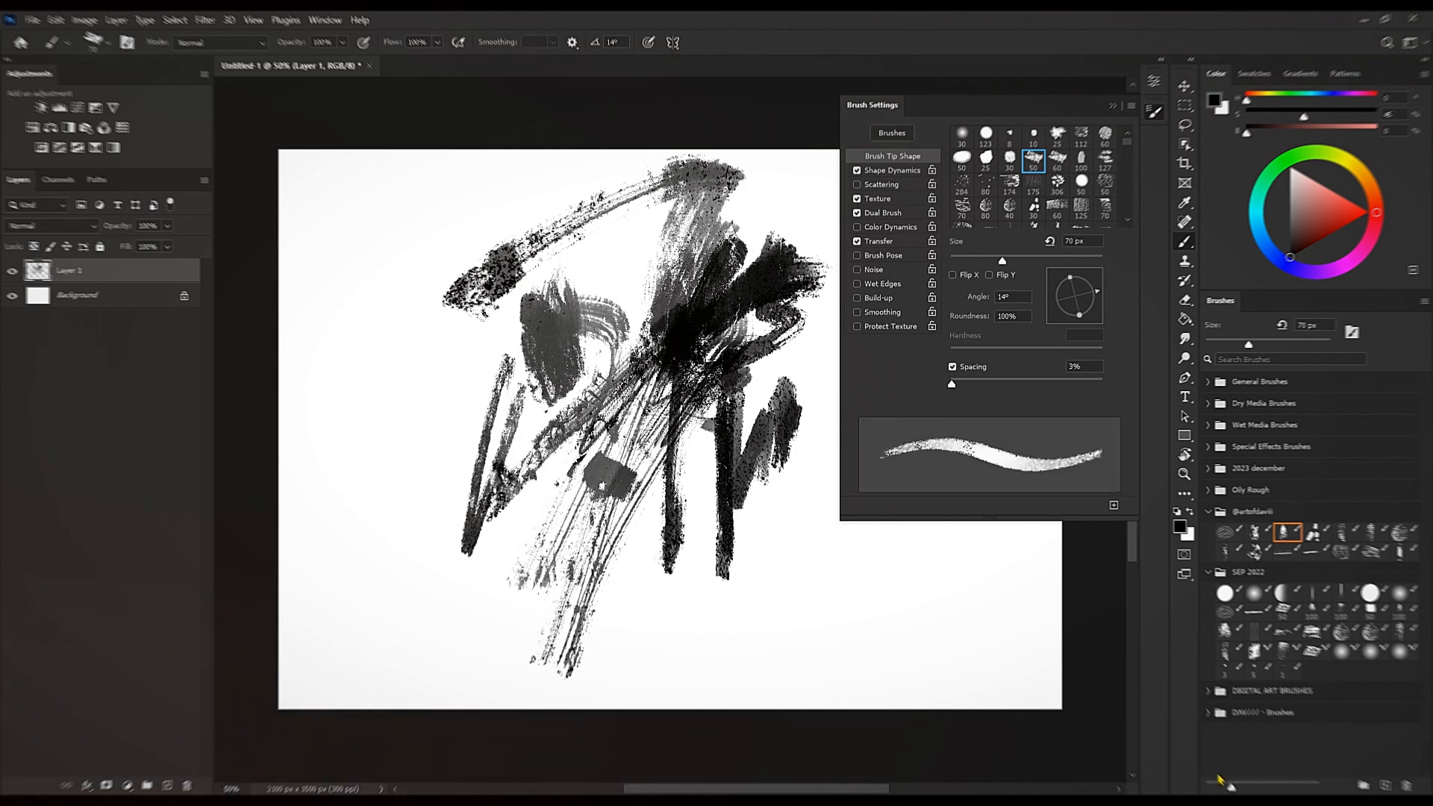
Save the current brush as a new preset named Chalk 2 515 with its tool settings included.
left_click(1386, 787)
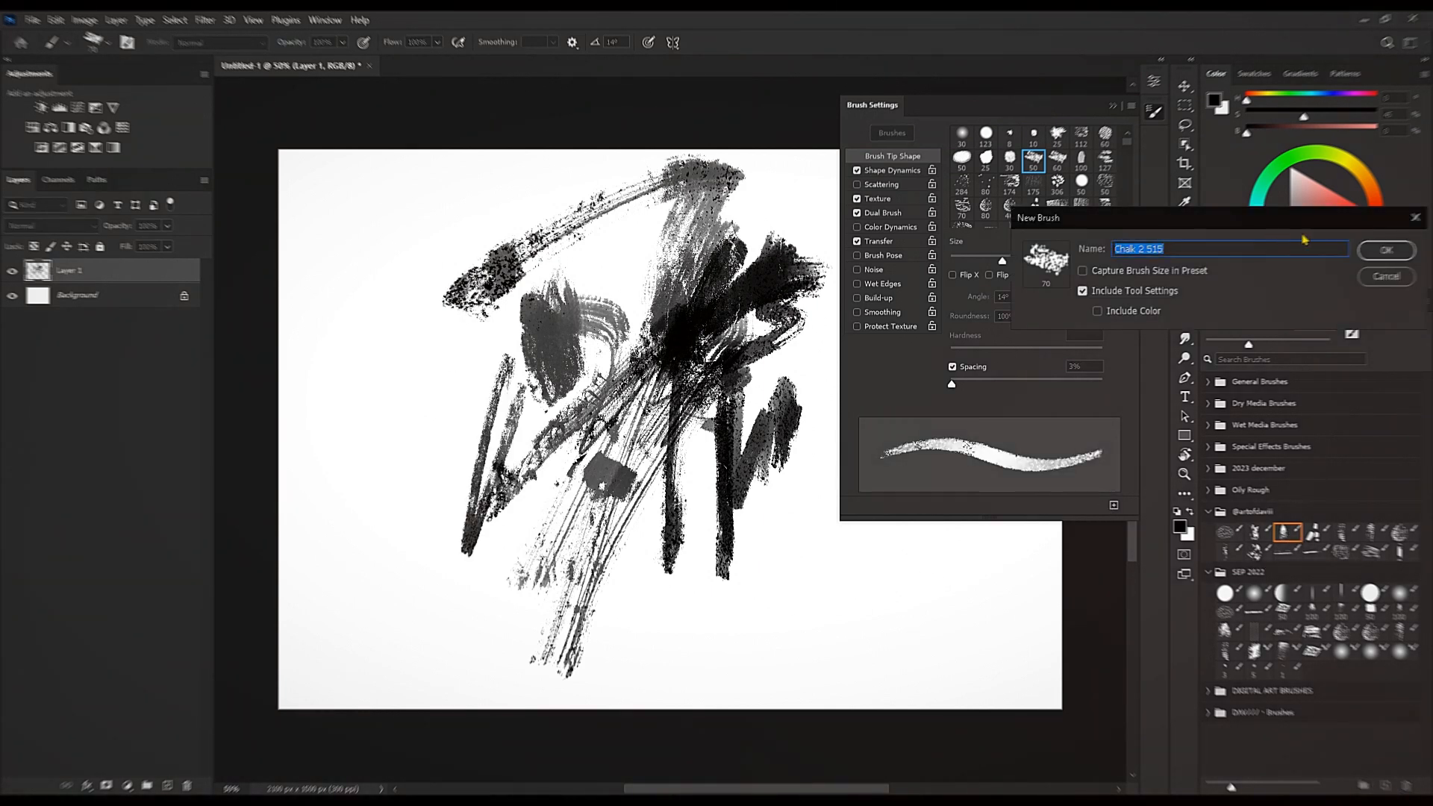
left_click(1371, 252)
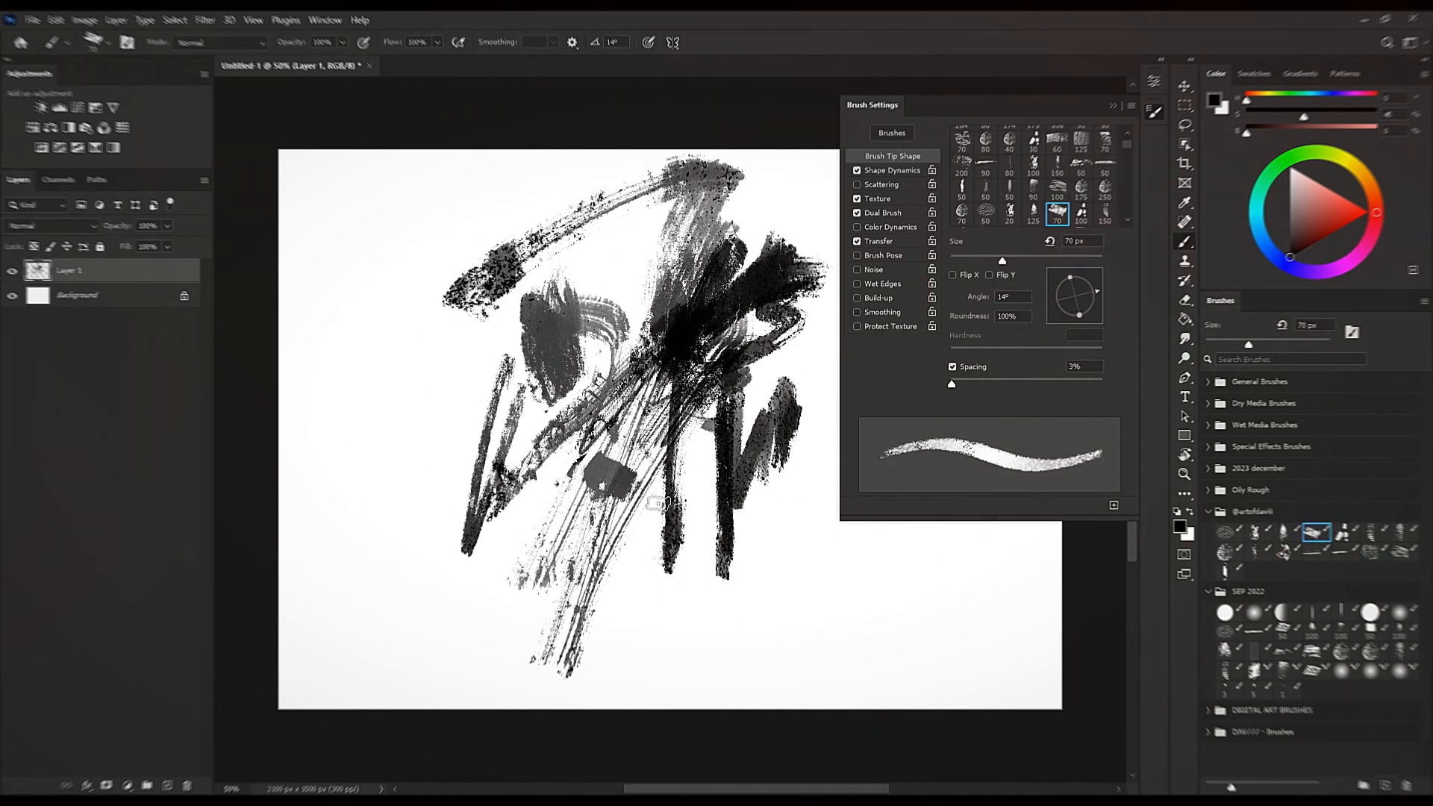
Delete the painted layer and convert the Background into a regular layer named Layer 0.
key("ctrl+e")
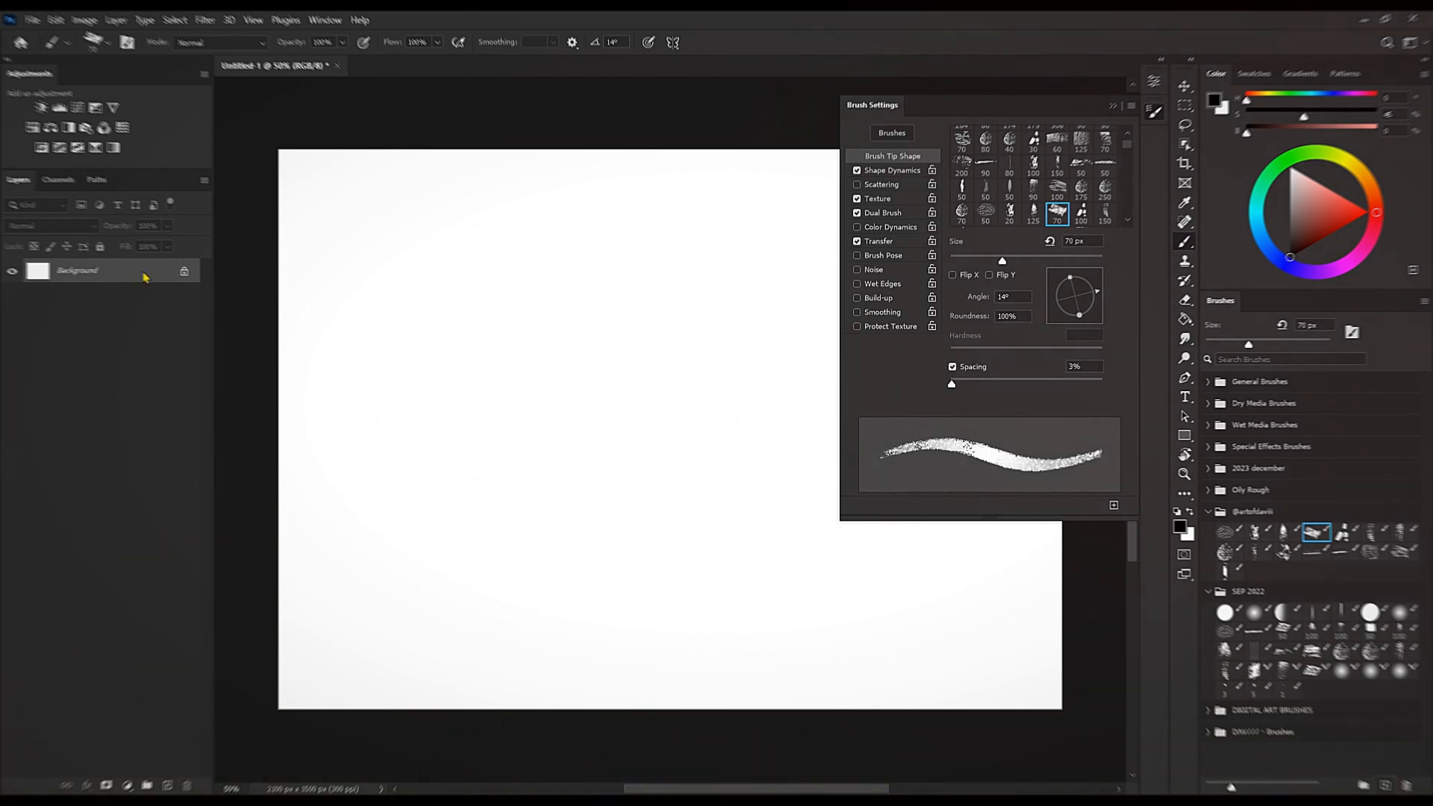
right_click(144, 273)
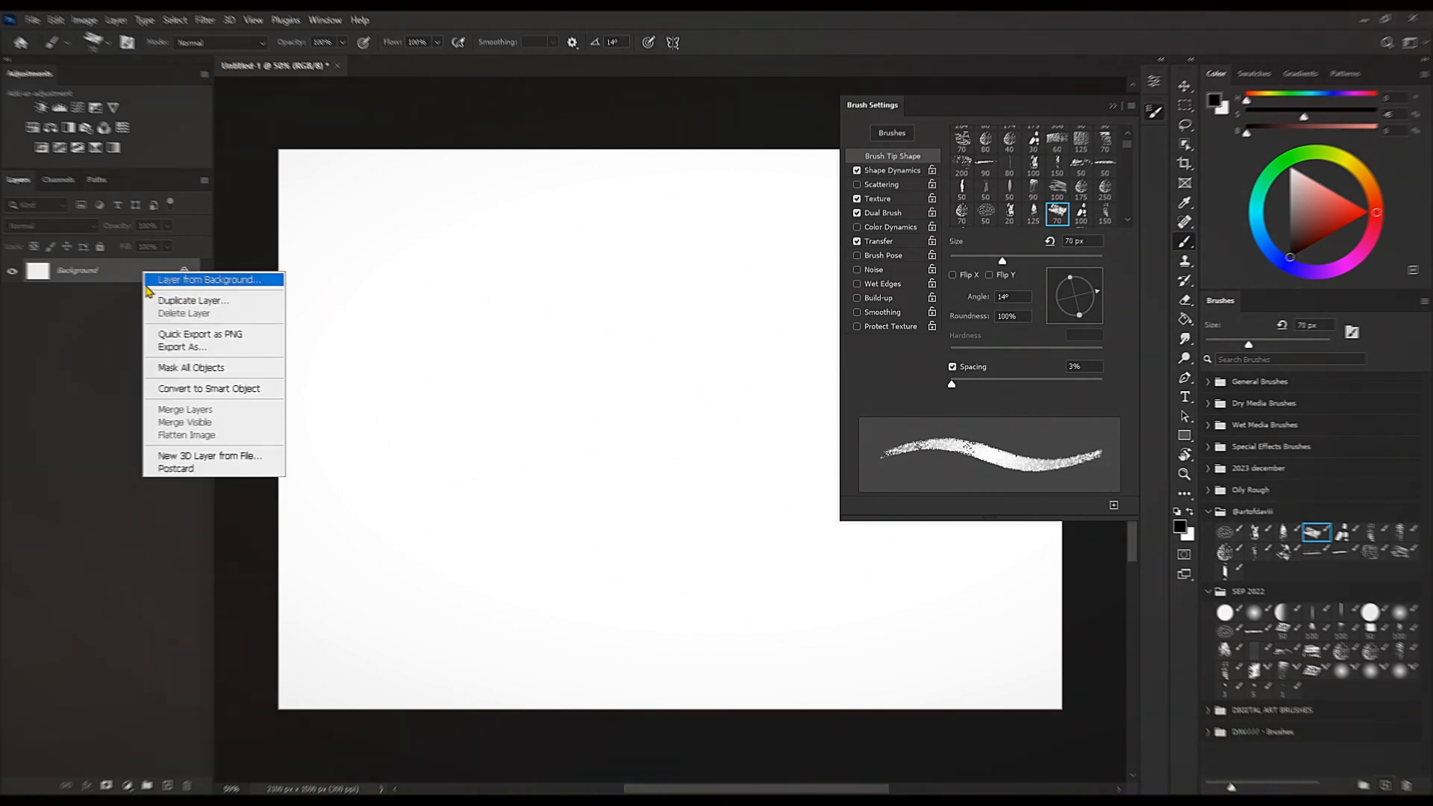
left_click(163, 281)
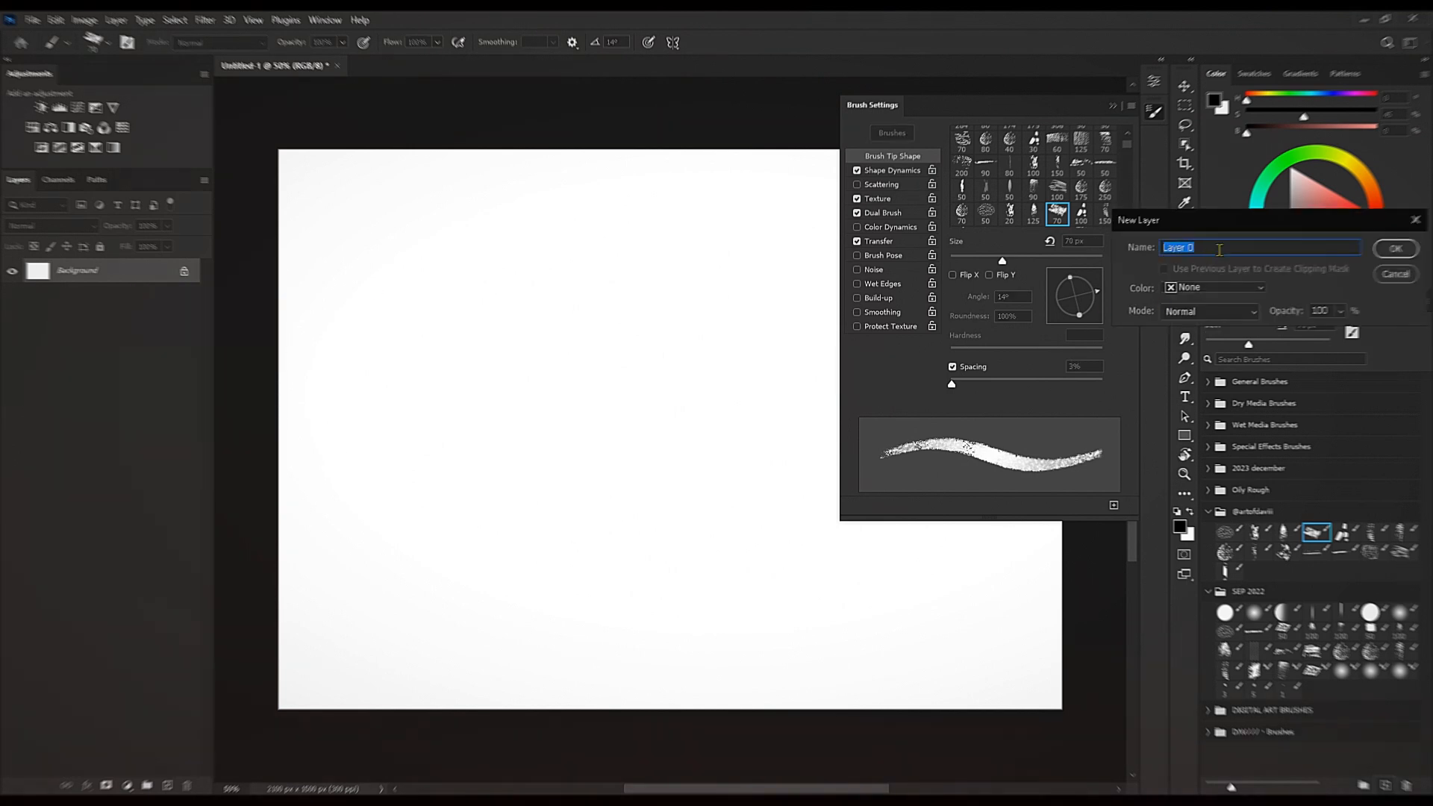
left_click_drag(1224, 216, 326, 202)
left_click(496, 236)
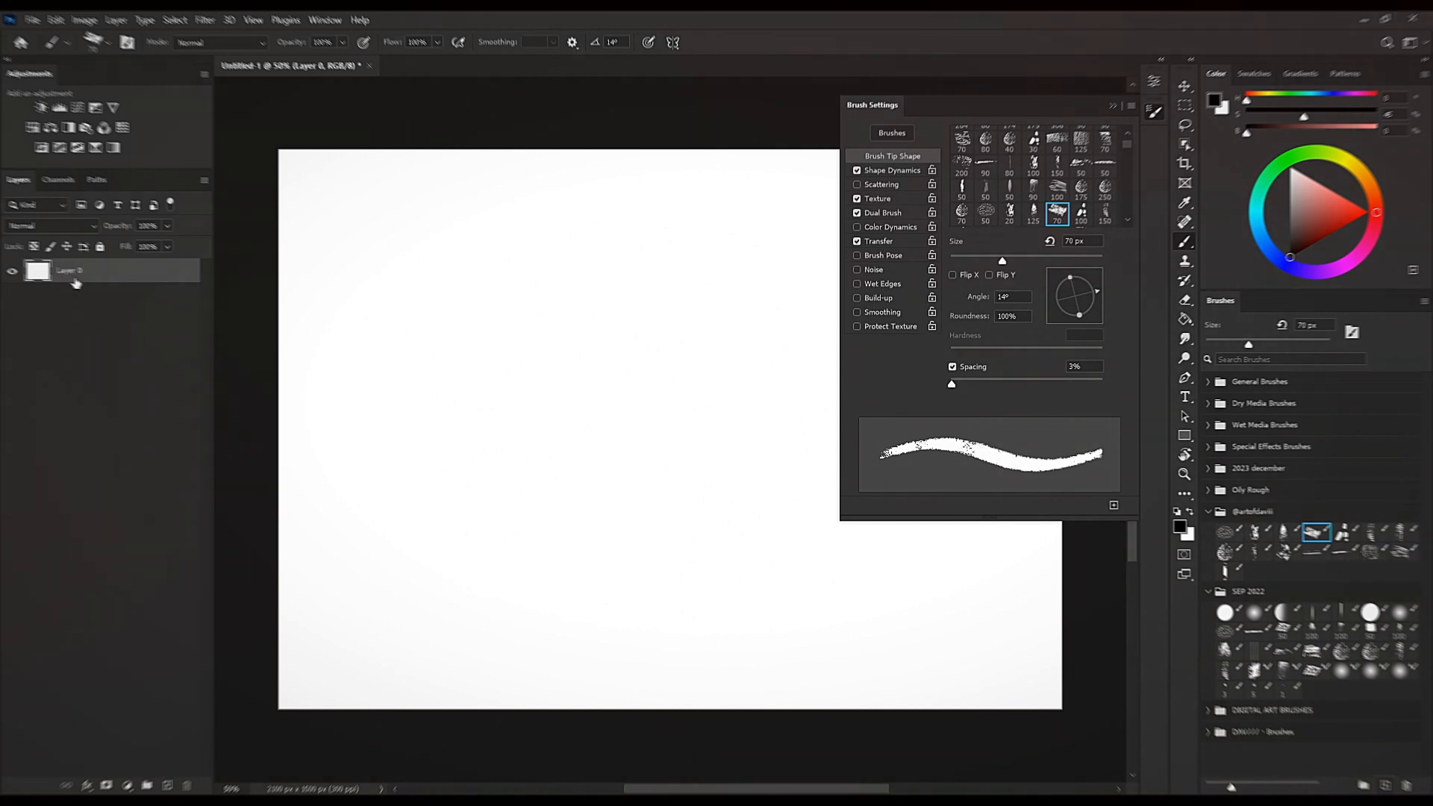
Lock all attributes of Layer 0 and add a new empty layer above it.
right_click(100, 278)
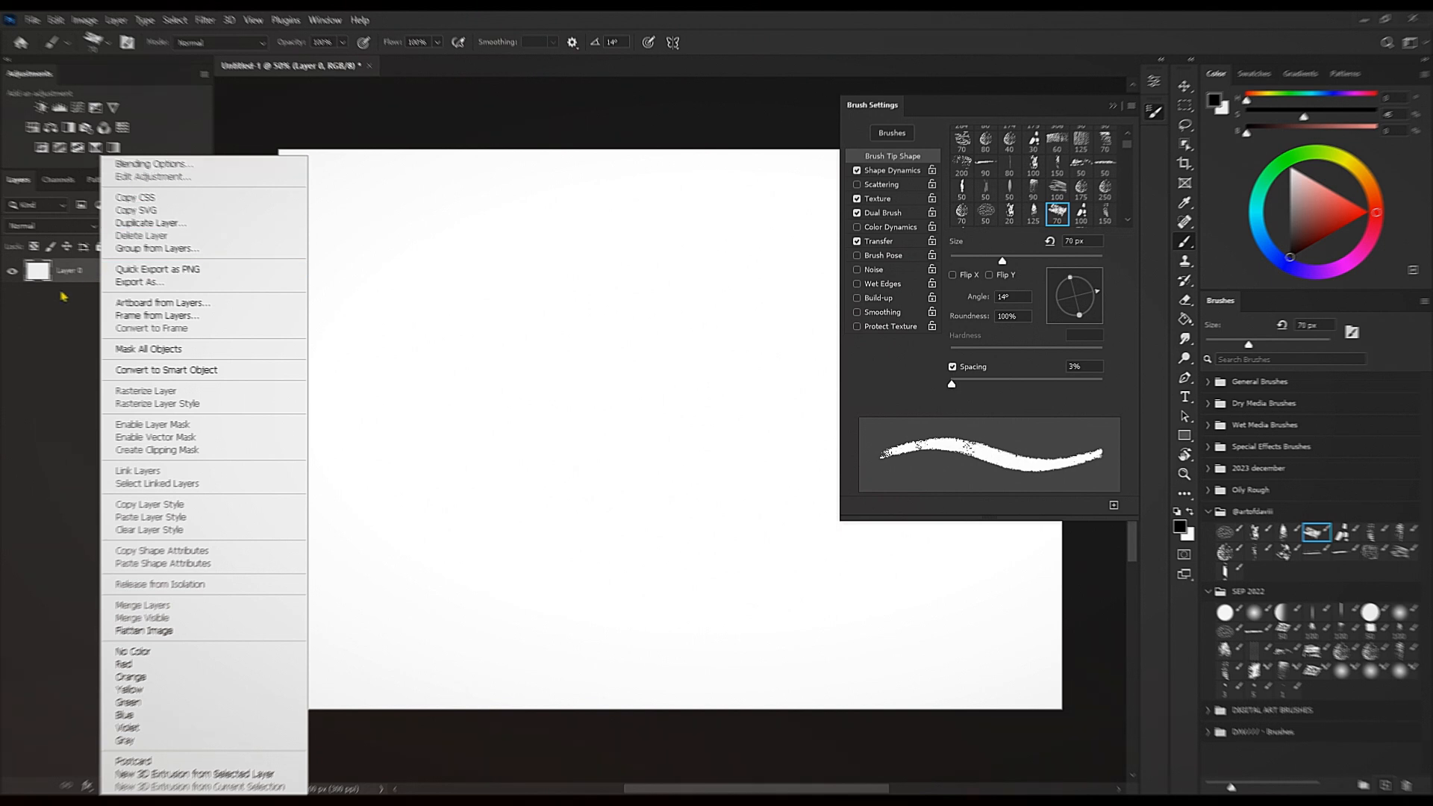
left_click(62, 316)
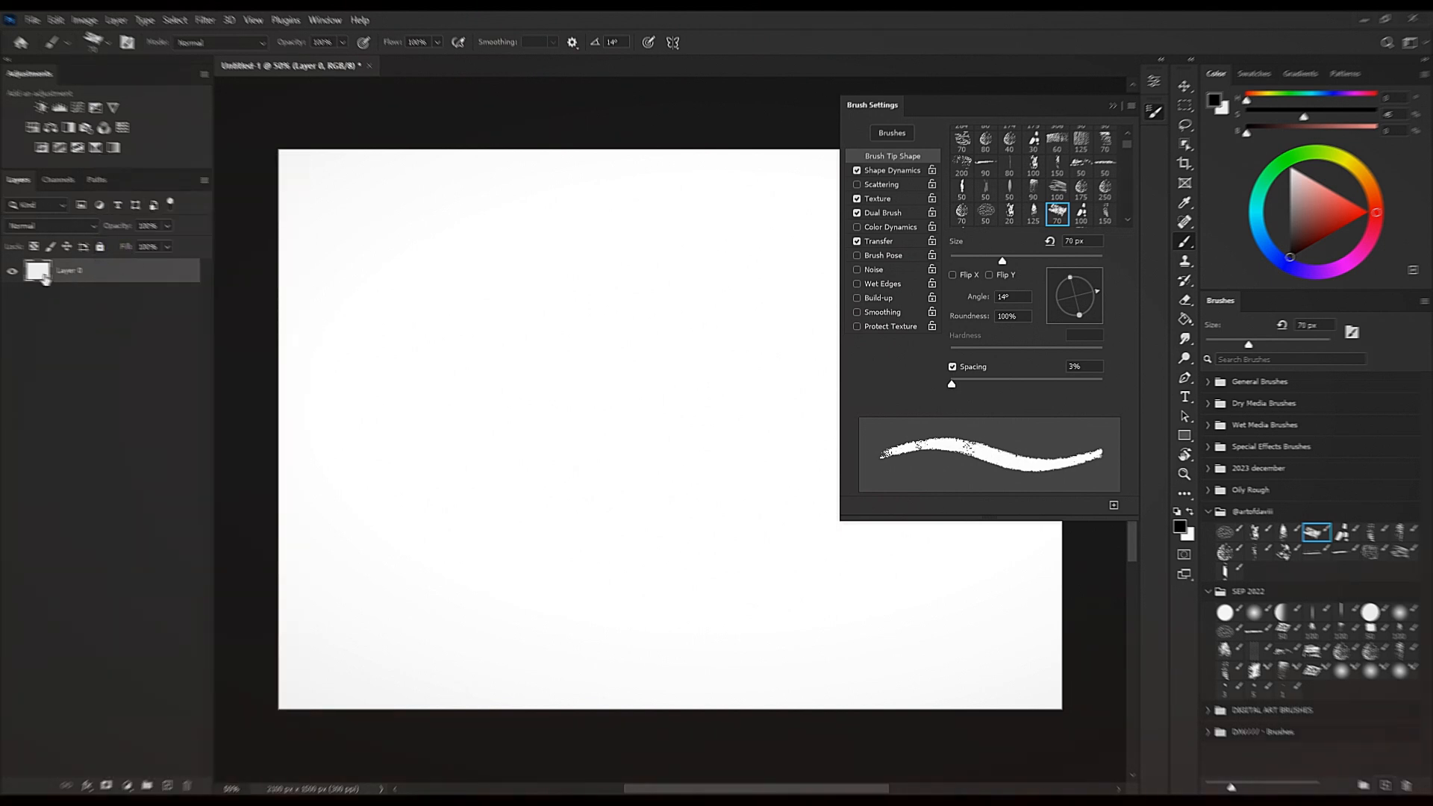
left_click(101, 248)
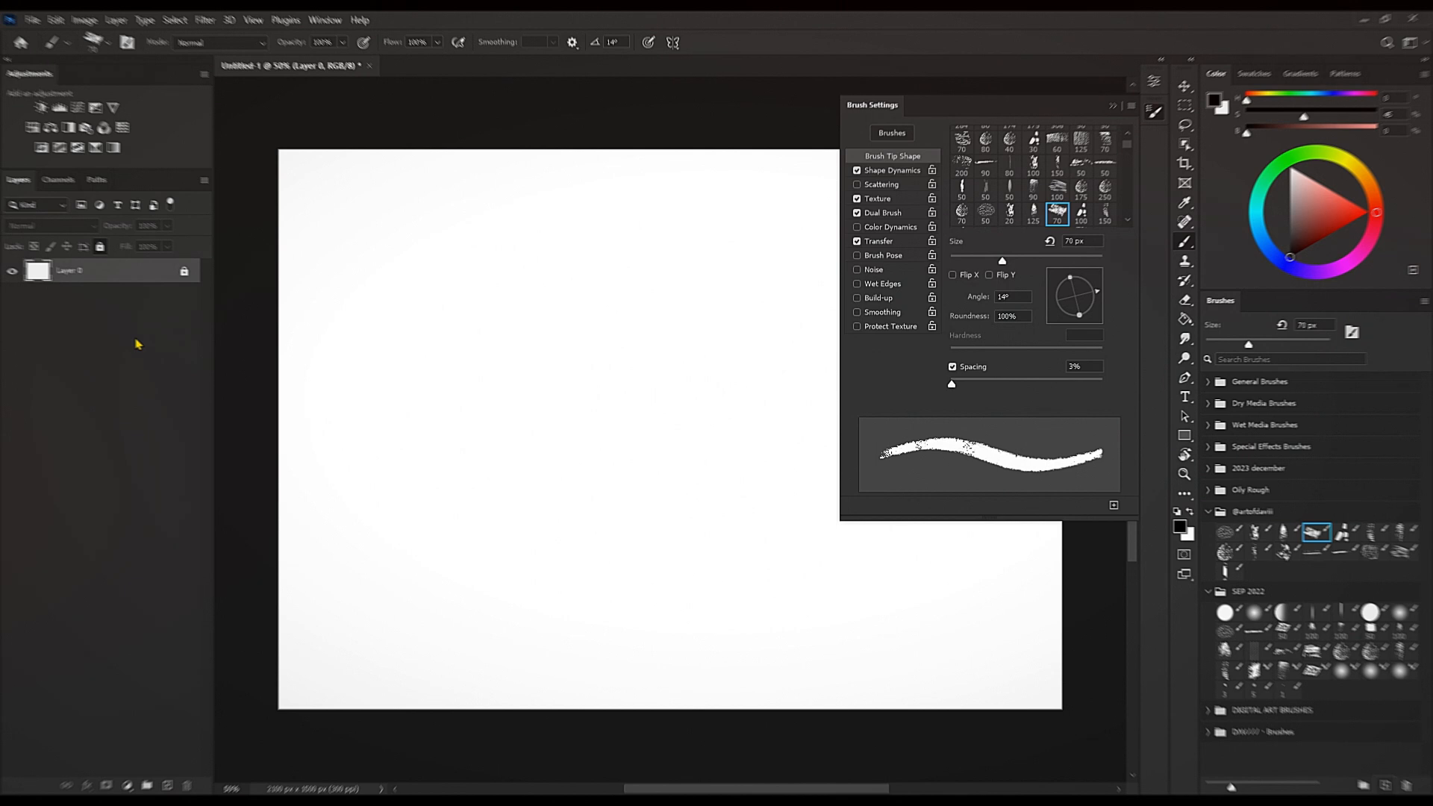
key("ctrl+shift+alt+n")
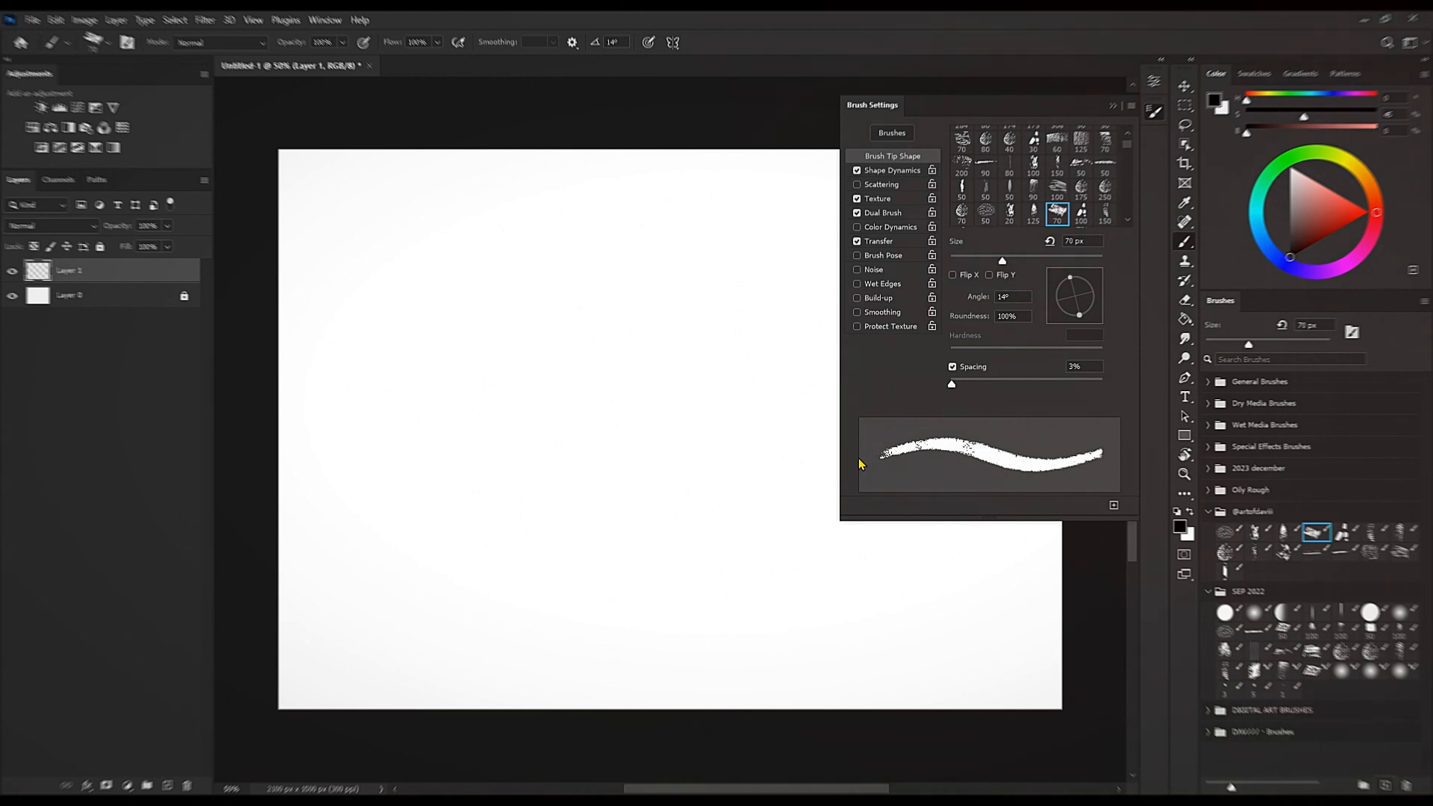
Paint diagonal test strokes at the canvas centre with the chalk brush, and enlarge the brush to 150 px.
left_click_drag(642, 492, 719, 414)
mouse_move(675, 364)
left_mouse_down()
mouse_move(640, 435)
mouse_move(748, 335)
left_mouse_up()
key("bracketright")
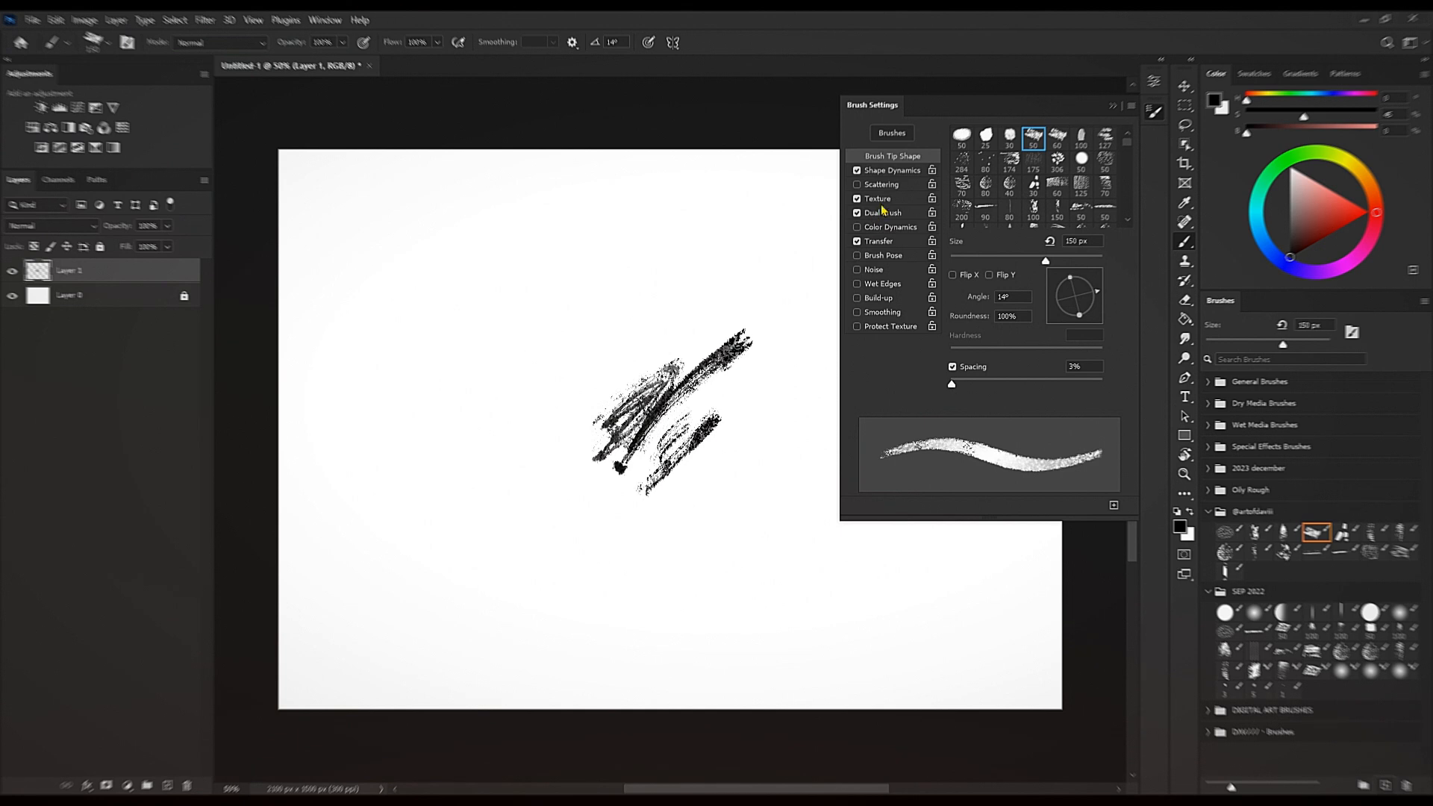
Set the Angle Jitter control to Off in Shape Dynamics and paint test strokes below and above the centre.
left_click(895, 171)
left_click(1018, 287)
left_click(1019, 293)
mouse_move(769, 515)
left_mouse_down()
mouse_move(758, 496)
mouse_move(707, 534)
mouse_move(773, 444)
left_mouse_up()
mouse_move(589, 515)
left_mouse_down()
mouse_move(646, 388)
mouse_move(622, 304)
mouse_move(586, 299)
mouse_move(662, 281)
left_mouse_up()
Reduce the brush size and paint strokes at the left and toward the lower right, ending with an 80 px brush.
key("bracketleft")
key("bracketleft")
key("bracketleft")
key("bracketleft")
key("bracketleft")
left_click(535, 397)
mouse_move(591, 468)
left_mouse_down()
mouse_move(440, 450)
mouse_move(735, 535)
mouse_move(857, 640)
mouse_move(802, 604)
left_mouse_up()
mouse_move(802, 585)
left_mouse_down()
mouse_move(893, 587)
mouse_move(806, 613)
mouse_move(794, 500)
left_mouse_up()
key("bracketright")
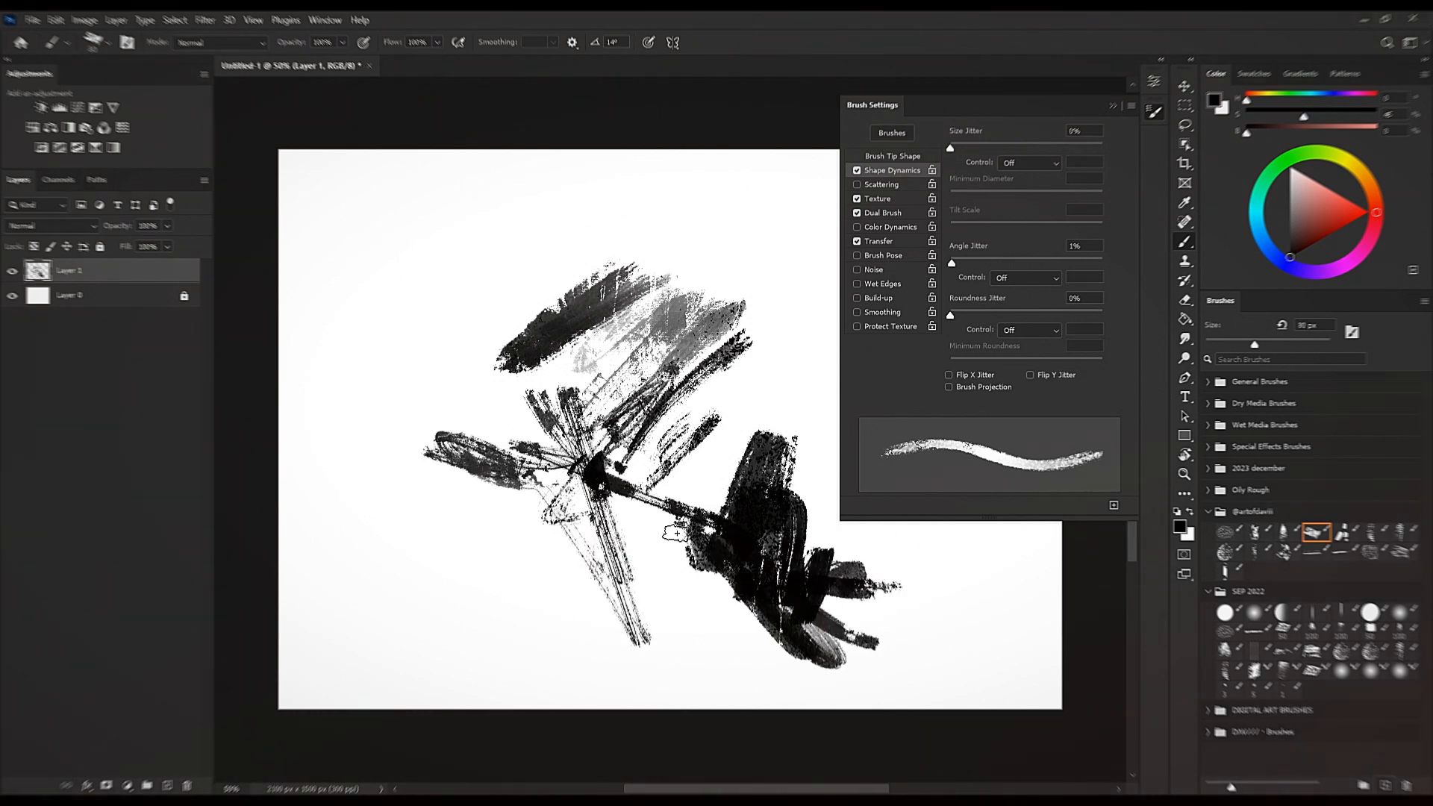
Collapse the SEP 2022 brush group, then paint broad strokes with an enlarged brush above the dark area on the canvas's right half.
left_click(1208, 591)
key("bracketright")
mouse_move(810, 403)
left_mouse_down()
mouse_move(761, 430)
mouse_move(777, 300)
left_mouse_up()
key("bracketright")
mouse_move(757, 406)
left_mouse_down()
mouse_move(769, 243)
mouse_move(807, 264)
left_mouse_up()
Enlarge the brush further, paint a wide vertical textured stroke on the canvas's left side, and reduce the brush to 90 px.
key("bracketright")
key("bracketright")
key("bracketright")
key("bracketright")
key("bracketright")
mouse_move(455, 321)
left_mouse_down()
mouse_move(415, 319)
mouse_move(403, 336)
mouse_move(455, 597)
left_mouse_up()
key("bracketleft")
key("bracketleft")
key("bracketleft")
key("bracketleft")
key("bracketleft")
key("bracketleft")
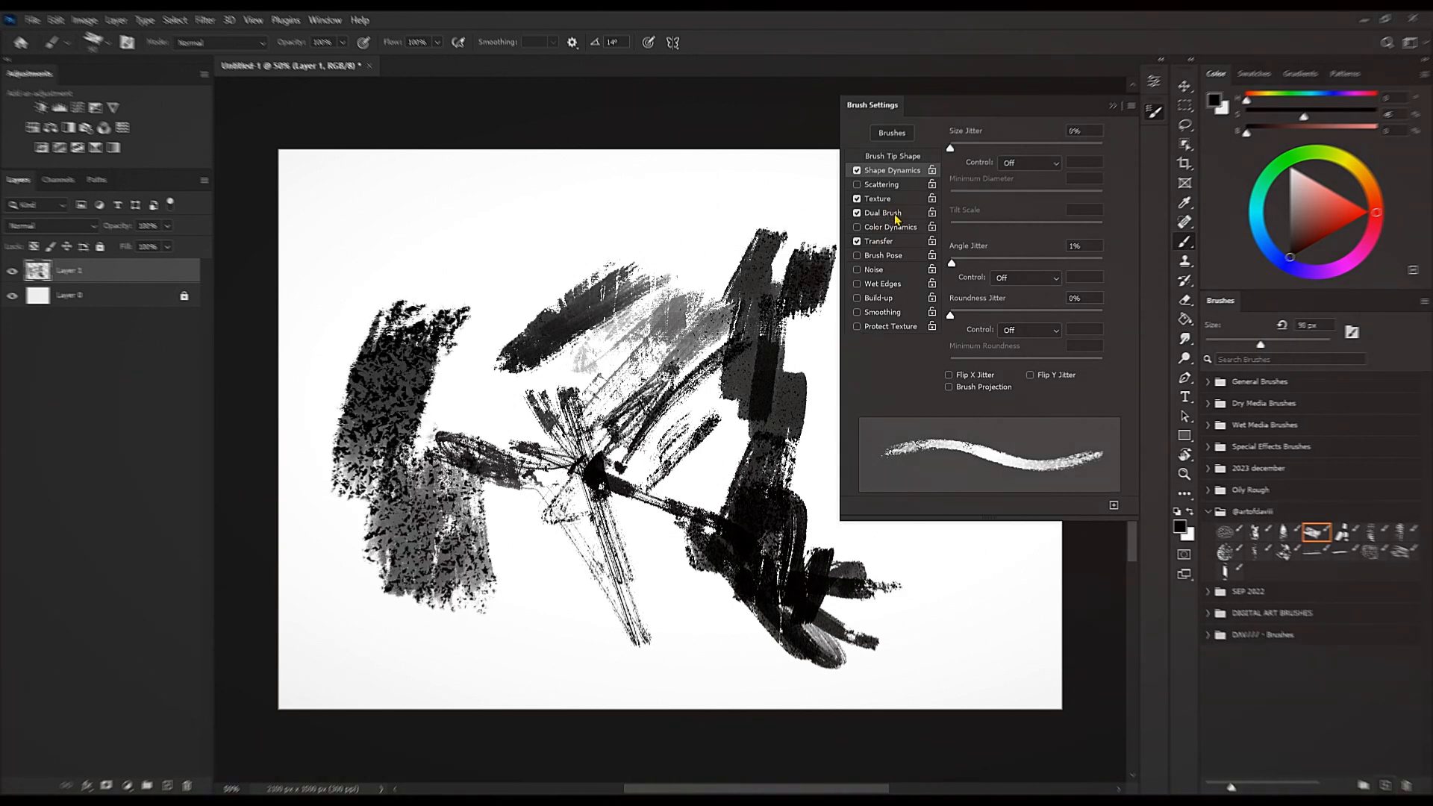
Set the Dual Brush blend mode to Hard Mix and turn off Texture for the brush.
left_click(903, 216)
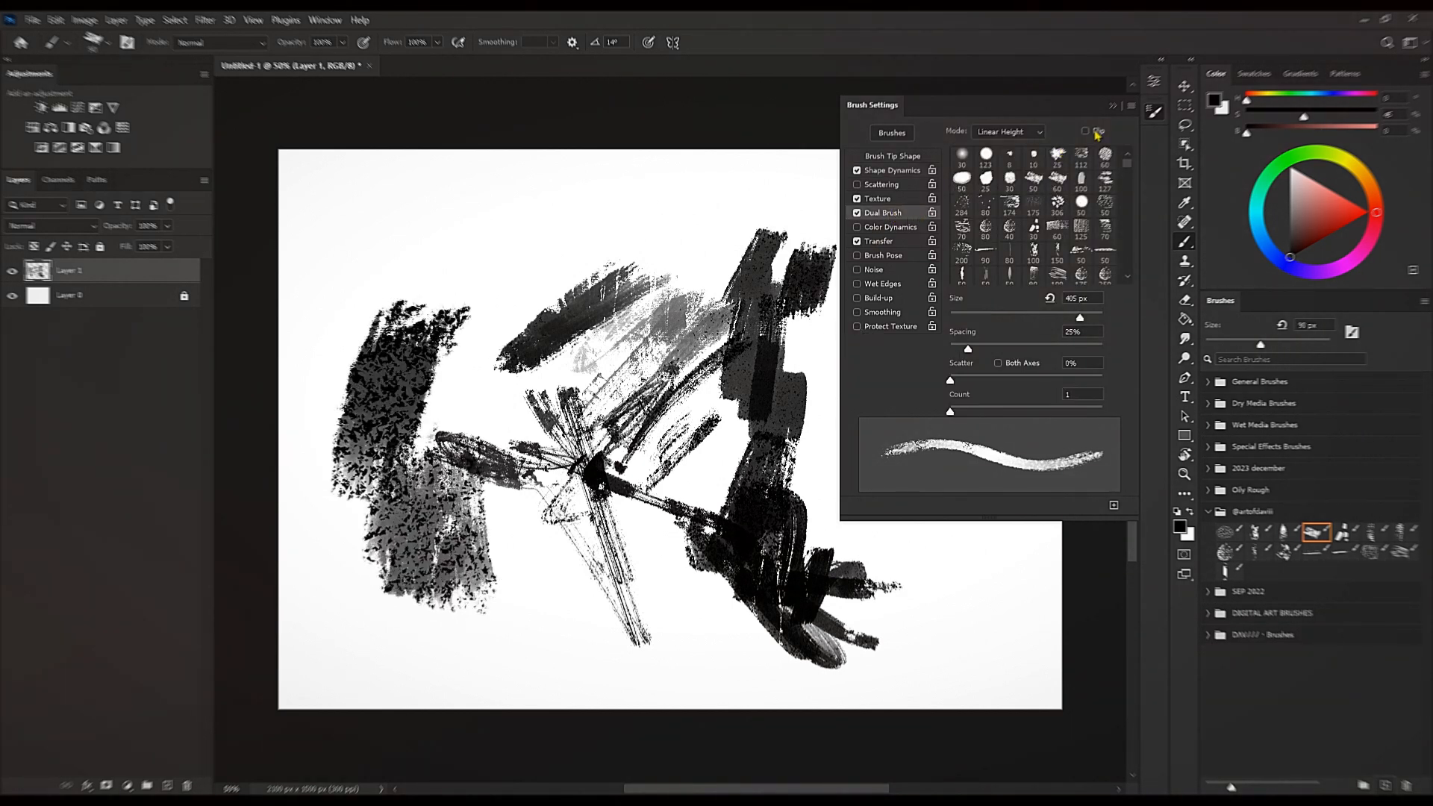
left_click(1005, 137)
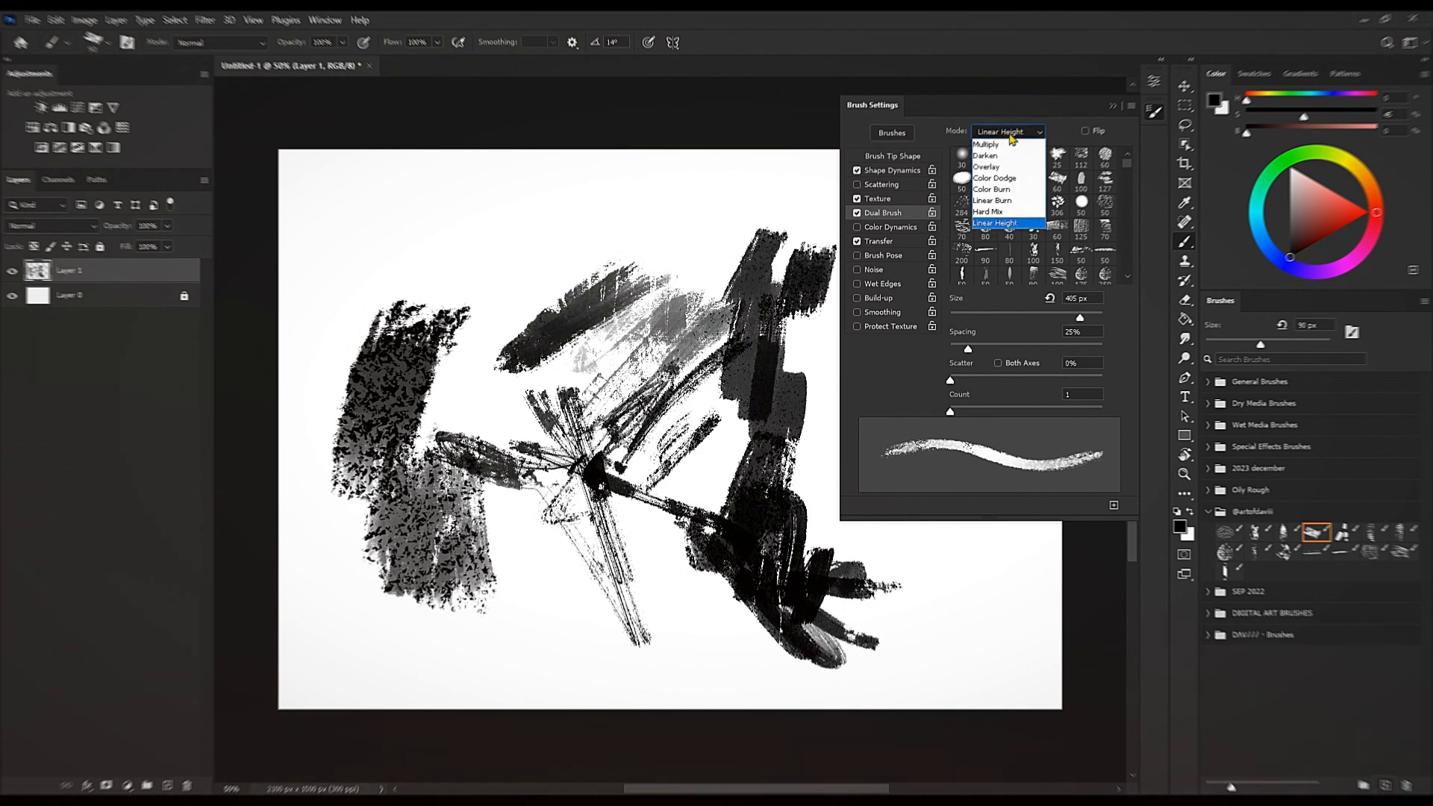
left_click(1007, 213)
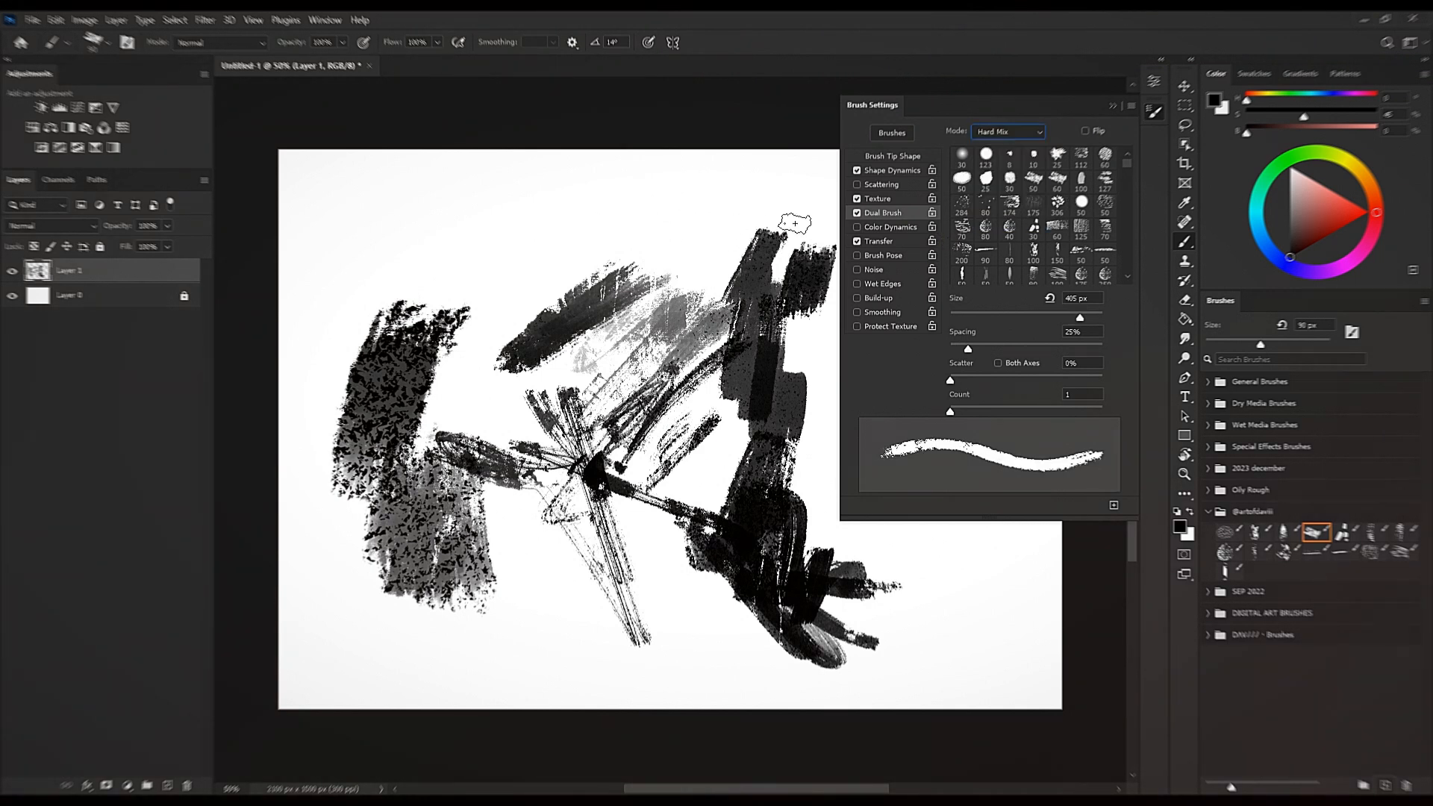
left_click(858, 199)
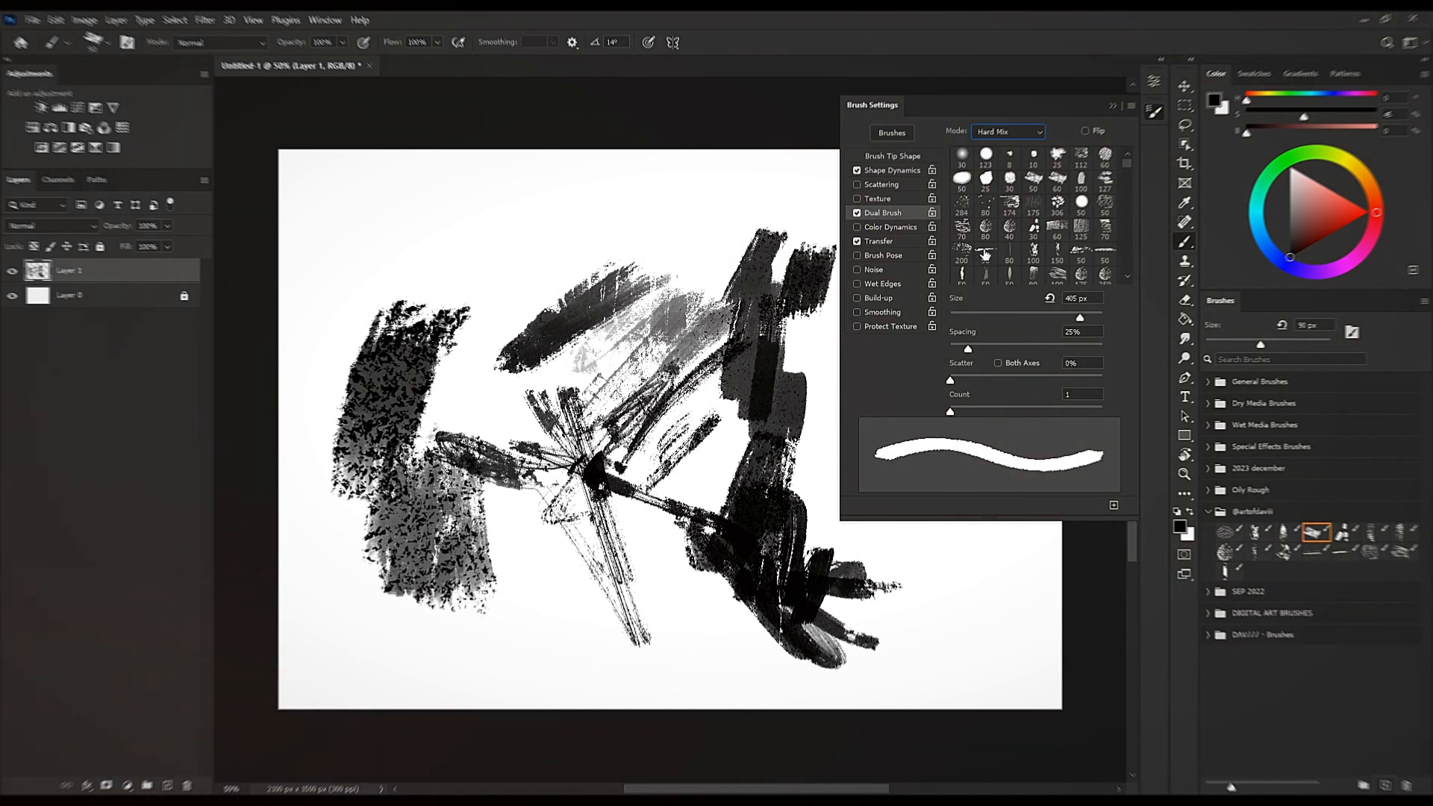
Choose the 250 px cross-hatched texture as the Dual Brush tip.
scroll(1026, 226, "down", 5)
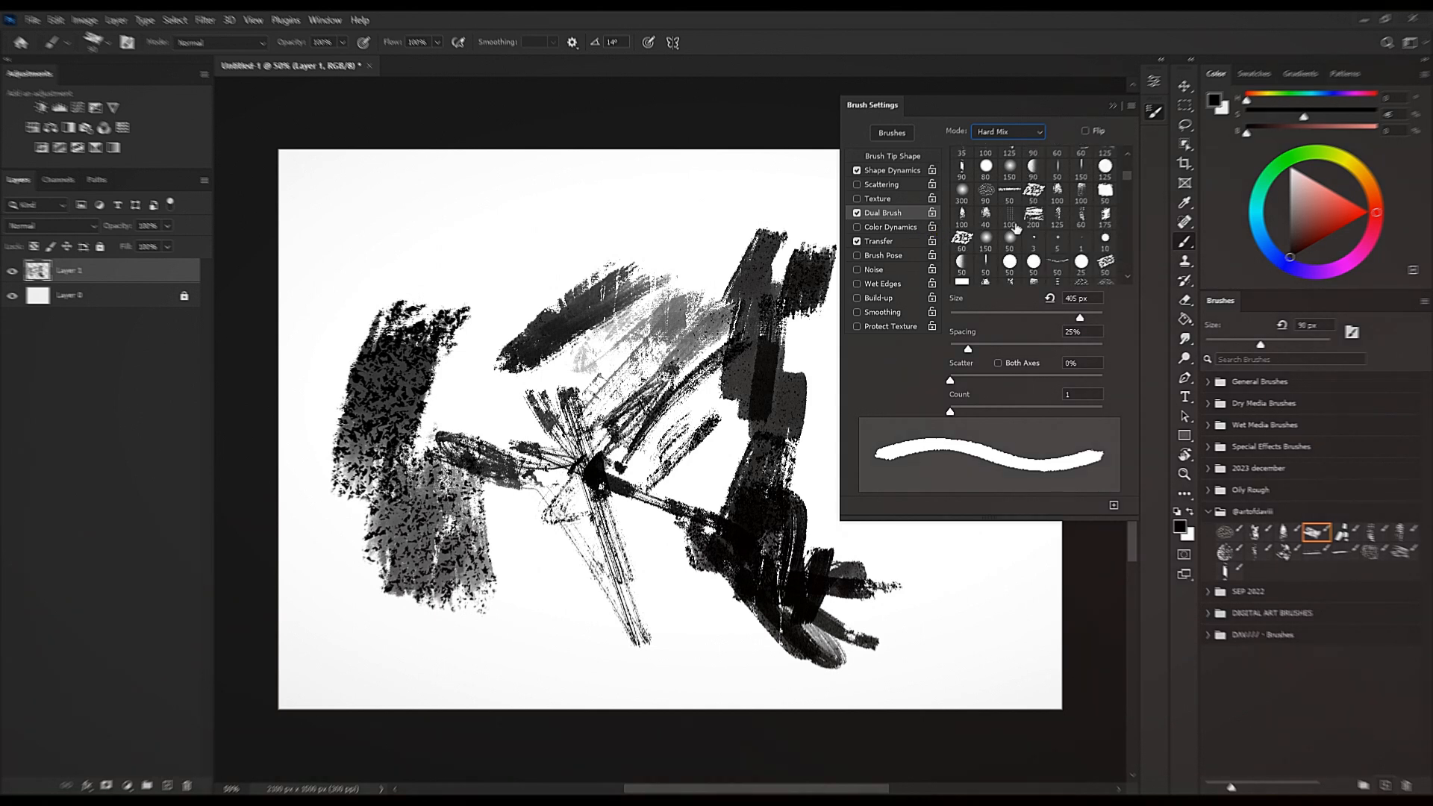
scroll(1015, 227, "down", 2)
scroll(1059, 226, "down", 6)
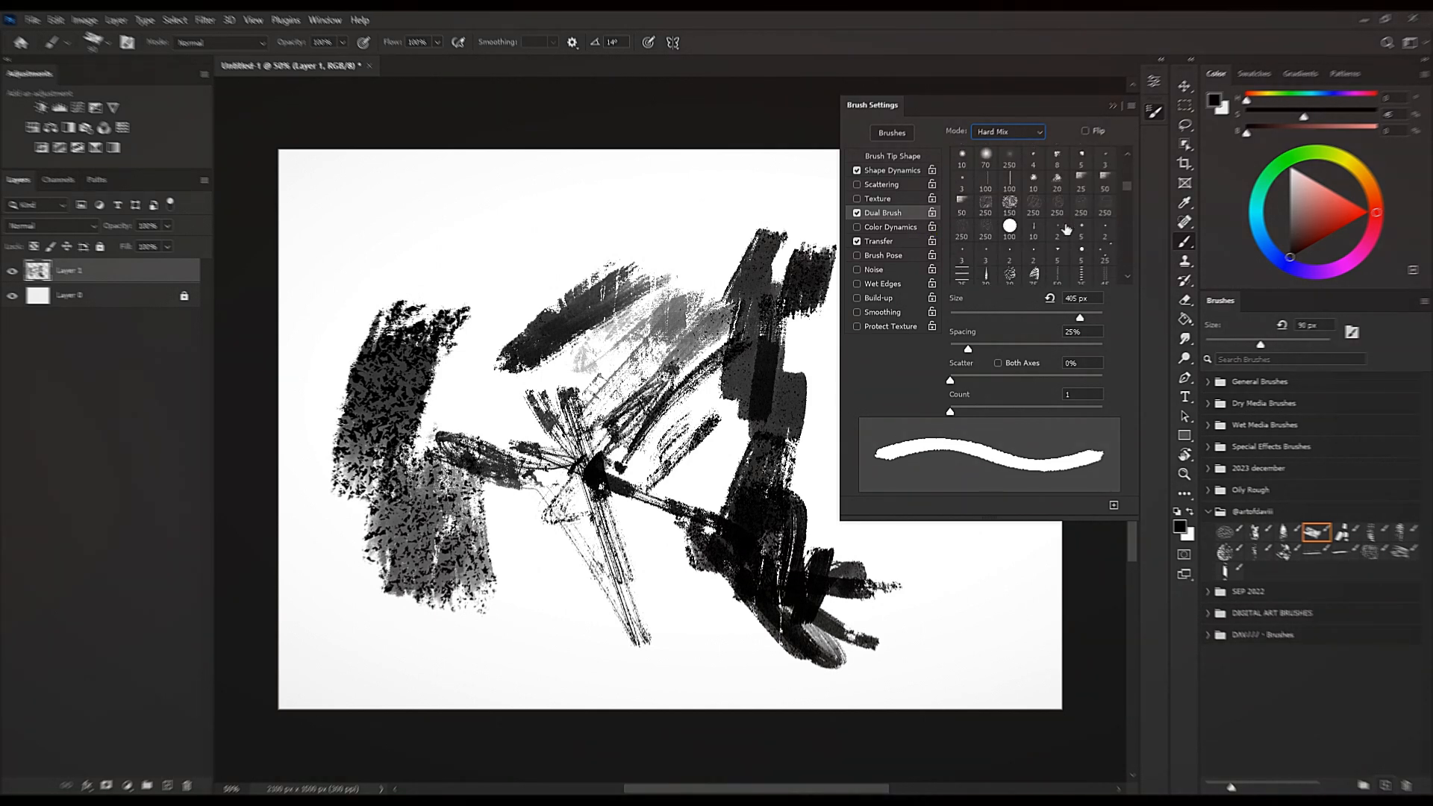
scroll(1015, 217, "up", 1)
left_click(985, 190)
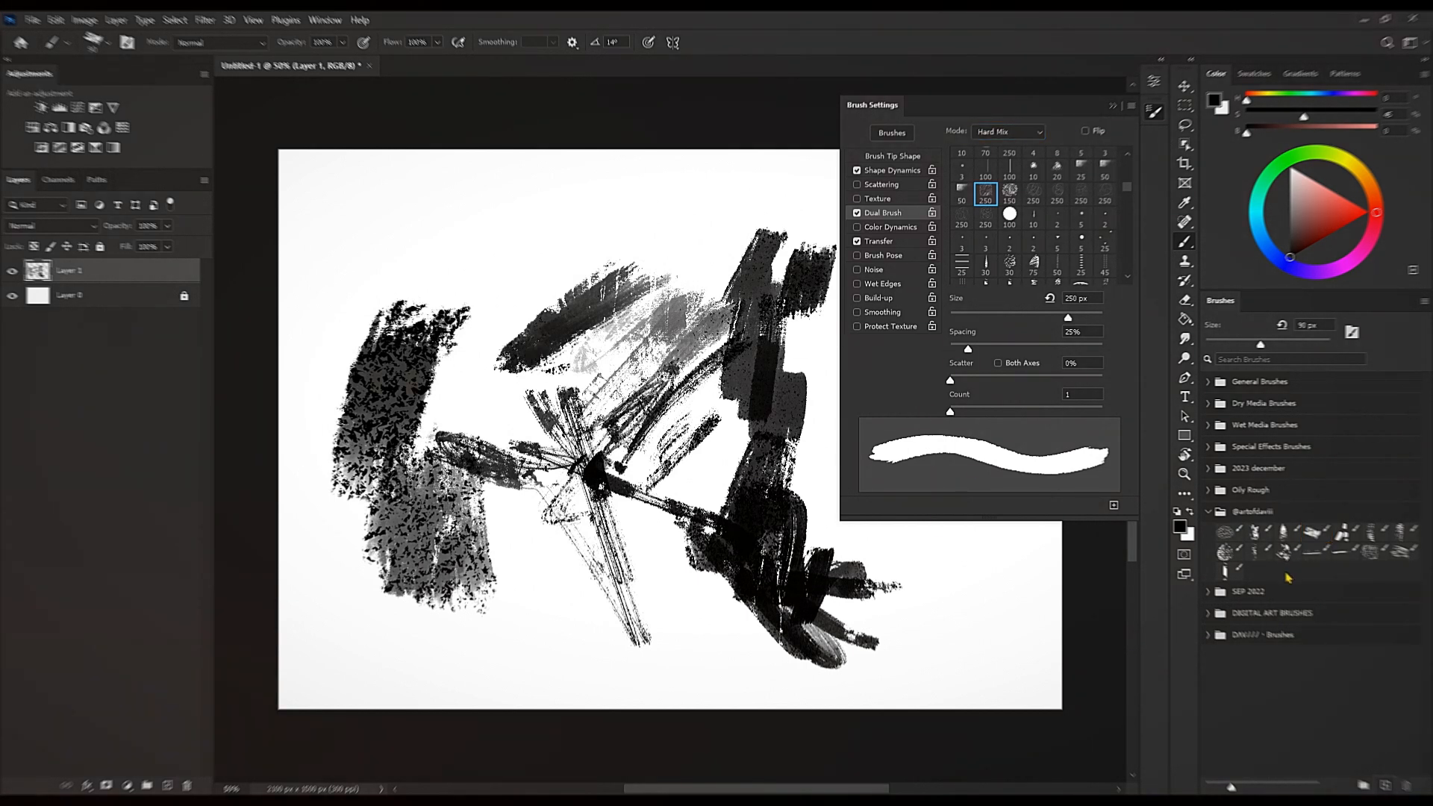
Replace the painted layer with a new empty Layer 1 and pick black as the paint colour.
key("ctrl+e")
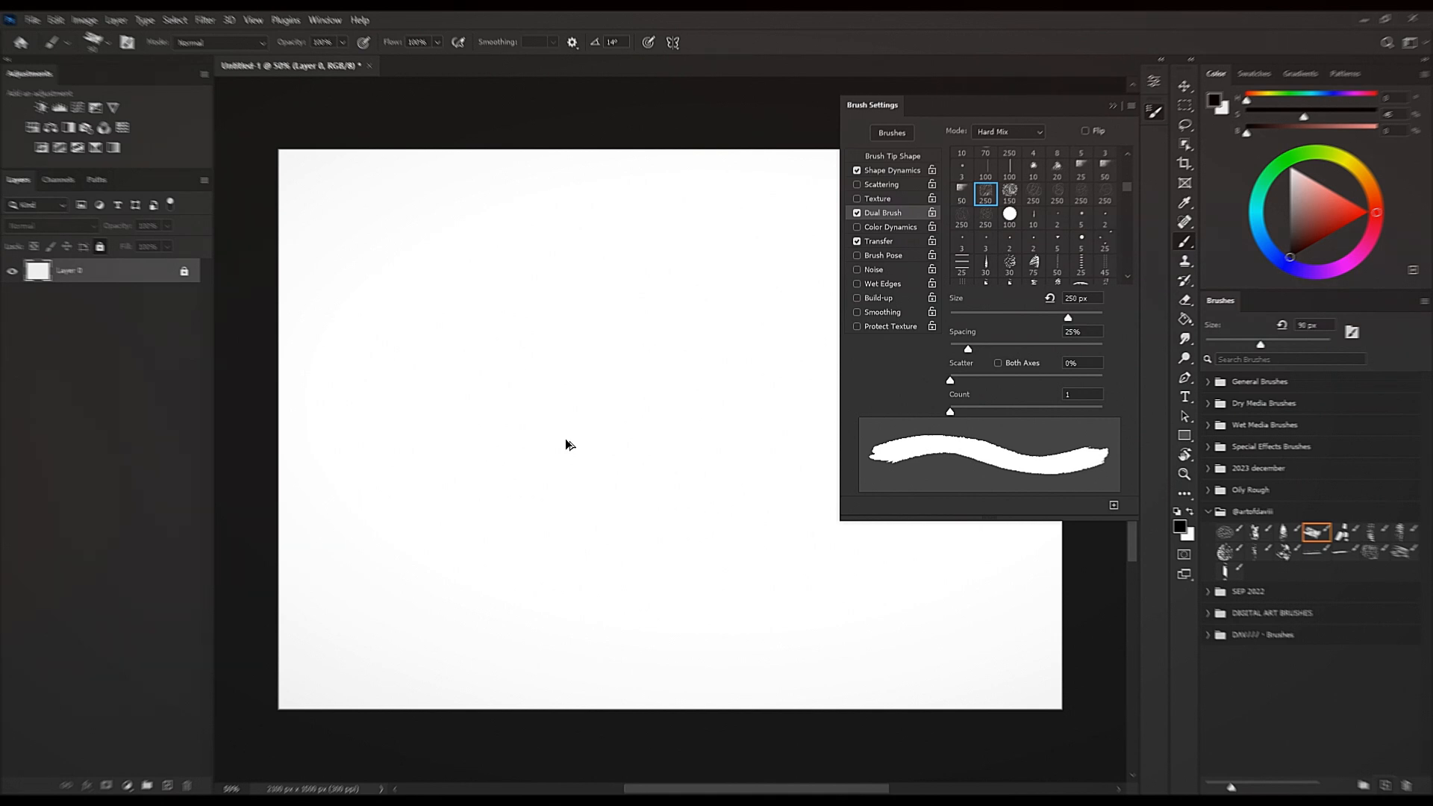
key("ctrl+shift+alt+n")
left_click_drag(1321, 239, 1296, 261)
Paint short vertical hatch-textured strokes near the canvas centre, using a larger and then a smaller brush.
key("]")
mouse_move(553, 489)
left_mouse_down()
mouse_move(567, 484)
mouse_move(565, 543)
left_mouse_up()
key("[")
key("[")
left_click_drag(630, 430, 633, 355)
mouse_move(675, 361)
left_mouse_down()
mouse_move(671, 454)
mouse_move(672, 373)
left_mouse_up()
Enlarge the brush slightly and paint short diagonal and vertical strokes across the canvas's upper left.
key("]")
left_click(624, 320)
left_click_drag(624, 291, 632, 247)
left_click_drag(539, 319, 578, 273)
left_click_drag(481, 378, 522, 305)
left_click_drag(522, 304, 452, 367)
left_click_drag(392, 330, 396, 438)
mouse_move(396, 438)
left_mouse_down()
mouse_move(350, 352)
mouse_move(381, 306)
mouse_move(460, 266)
mouse_move(457, 410)
left_mouse_up()
Set the Dual Brush blend mode to Multiply and paint long zigzag strokes right of the canvas centre.
left_click(1007, 131)
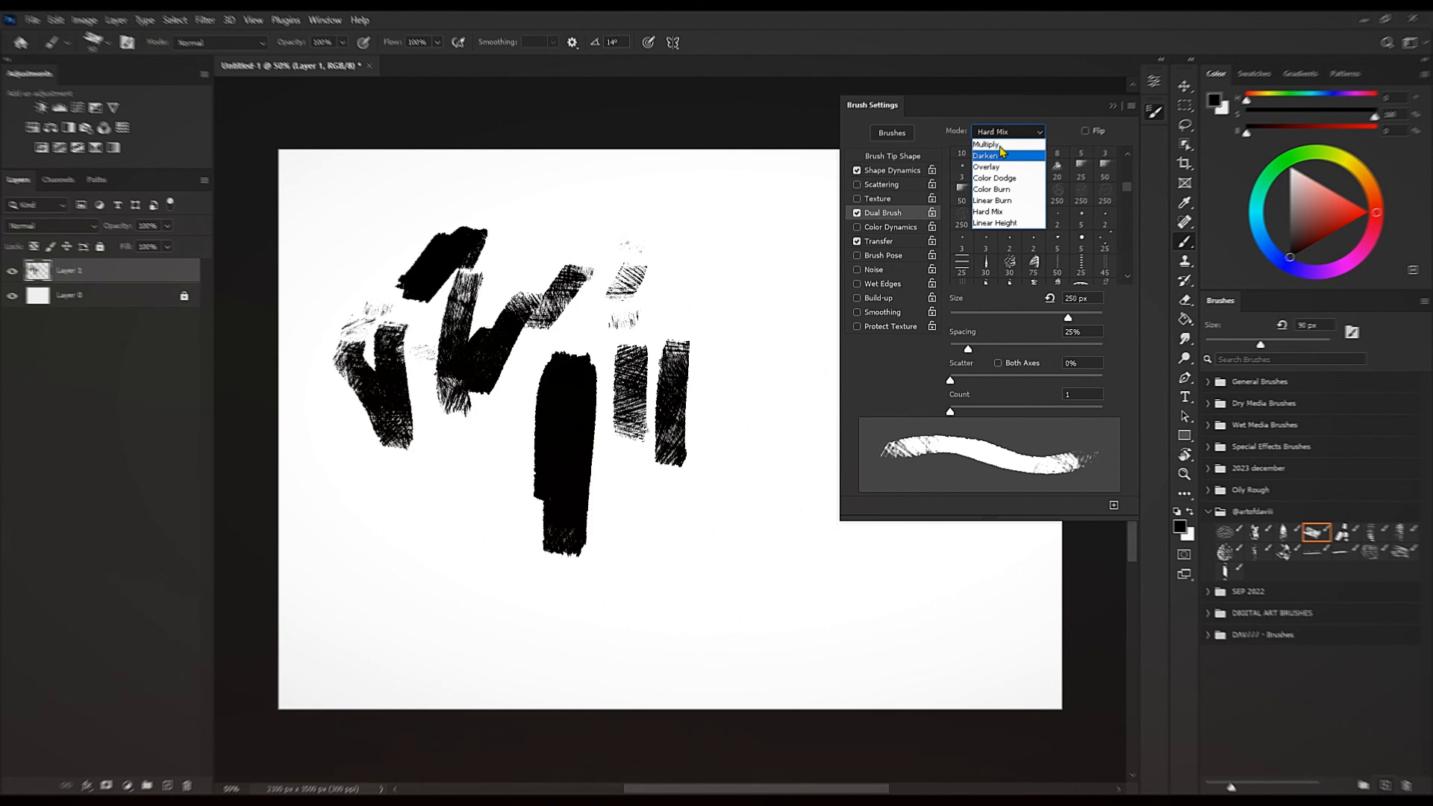
left_click(992, 143)
left_click_drag(758, 280, 761, 530)
left_click_drag(745, 454, 757, 285)
mouse_move(756, 285)
left_mouse_down()
mouse_move(768, 418)
mouse_move(799, 503)
left_mouse_up()
mouse_move(813, 631)
left_mouse_down()
mouse_move(727, 436)
mouse_move(710, 626)
left_mouse_up()
left_click_drag(710, 627, 688, 320)
Enlarge the brush, paint wide diagonal strokes across the upper centre, and reduce the brush to 80 px.
key("]")
key("]")
left_click_drag(727, 222, 591, 346)
mouse_move(591, 346)
left_mouse_down()
mouse_move(768, 177)
mouse_move(571, 348)
left_mouse_up()
left_click_drag(570, 348, 724, 188)
left_click_drag(615, 161, 525, 291)
mouse_move(524, 291)
left_mouse_down()
mouse_move(634, 164)
mouse_move(573, 339)
left_mouse_up()
key("[")
key("[")
key("[")
key("[")
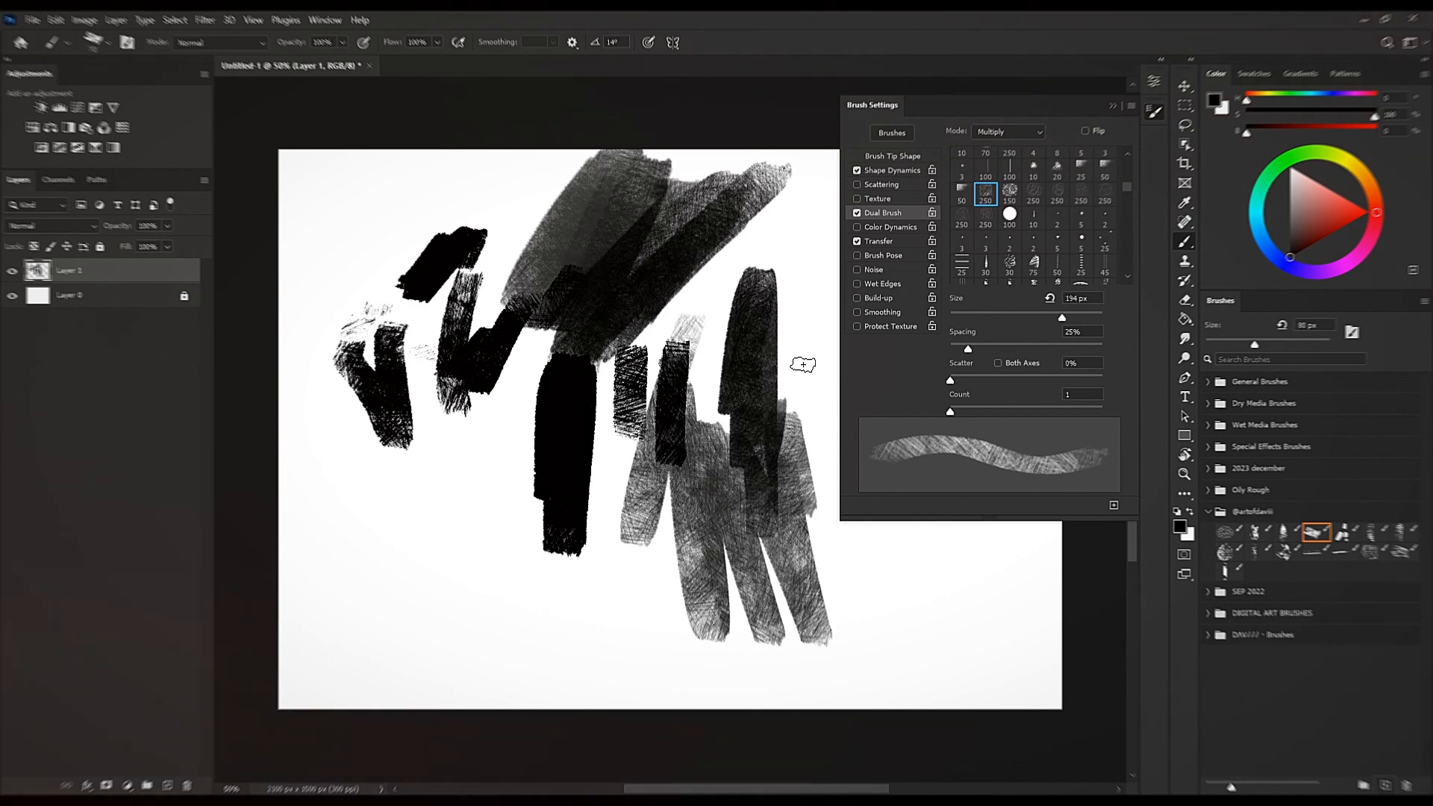
Paint a vertical stroke at the right and broad strokes at the lower left, changing the brush size between them.
left_click_drag(803, 337, 809, 465)
mouse_move(512, 452)
left_mouse_down()
mouse_move(509, 570)
mouse_move(507, 472)
mouse_move(441, 491)
mouse_move(397, 540)
mouse_move(522, 485)
mouse_move(642, 491)
left_mouse_up()
key("]")
key("]")
key("]")
key("]")
key("]")
key("[")
key("[")
left_click_drag(538, 575, 595, 636)
Reduce the brush size to 35 px.
key("[")
key("[")
key("[")
key("[")
mouse_move(829, 456)
left_mouse_down()
mouse_move(635, 397)
mouse_move(628, 459)
left_mouse_up()
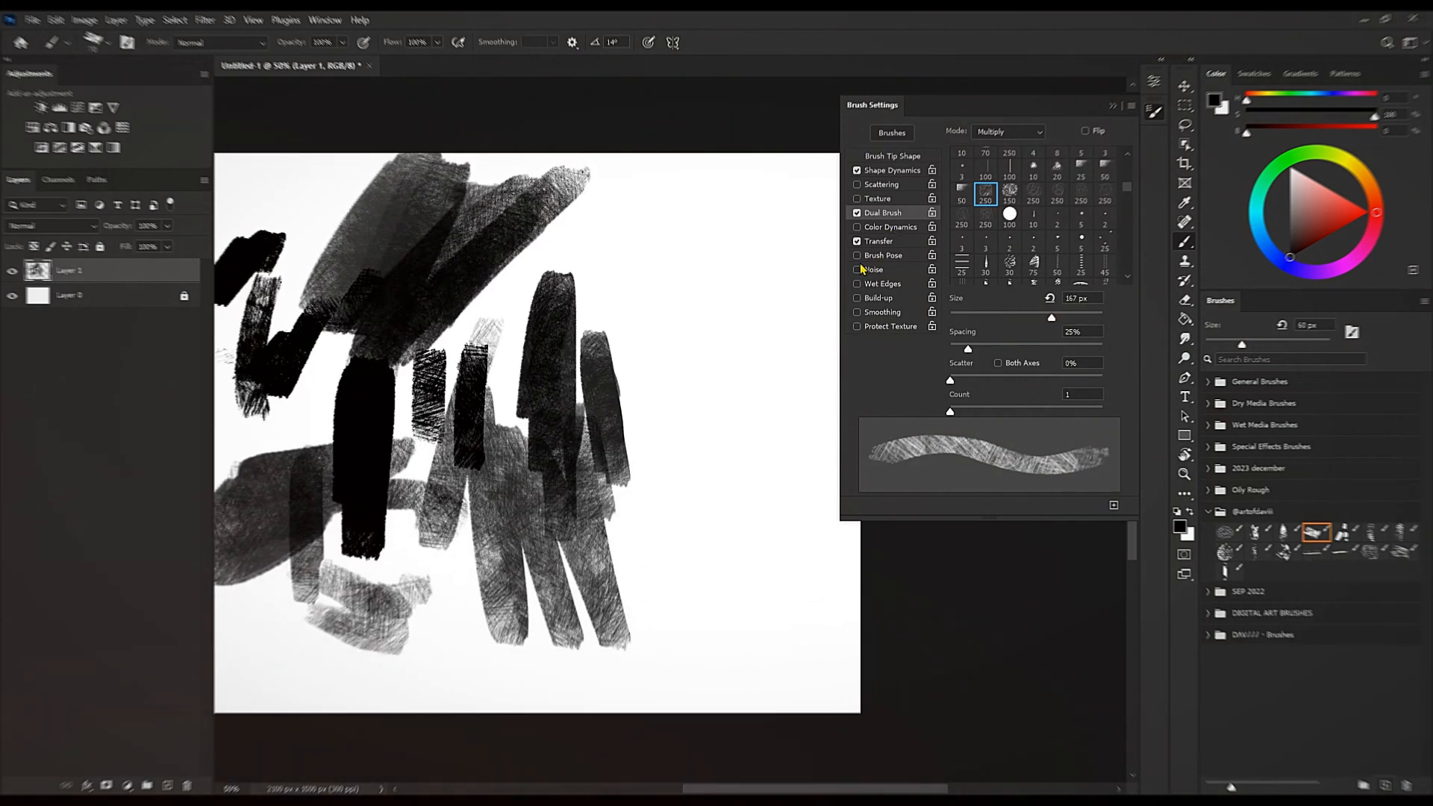
key("bracketleft")
key("bracketleft")
key("bracketleft")
key("bracketleft")
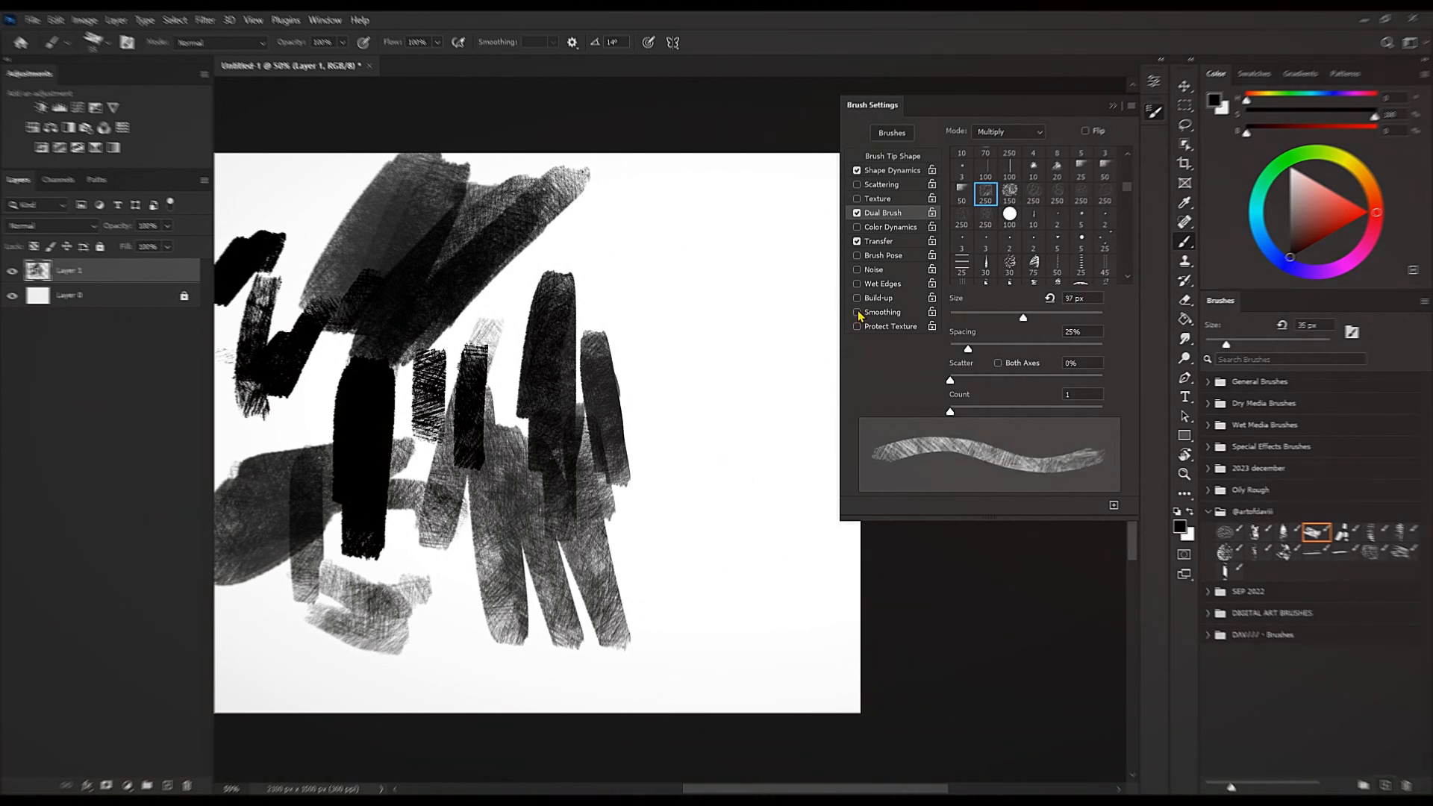
Show the Brush Tip Shape settings and enlarge the brush to 100 px.
left_click(894, 157)
key("bracketright")
key("bracketright")
key("bracketright")
key("bracketright")
key("bracketright")
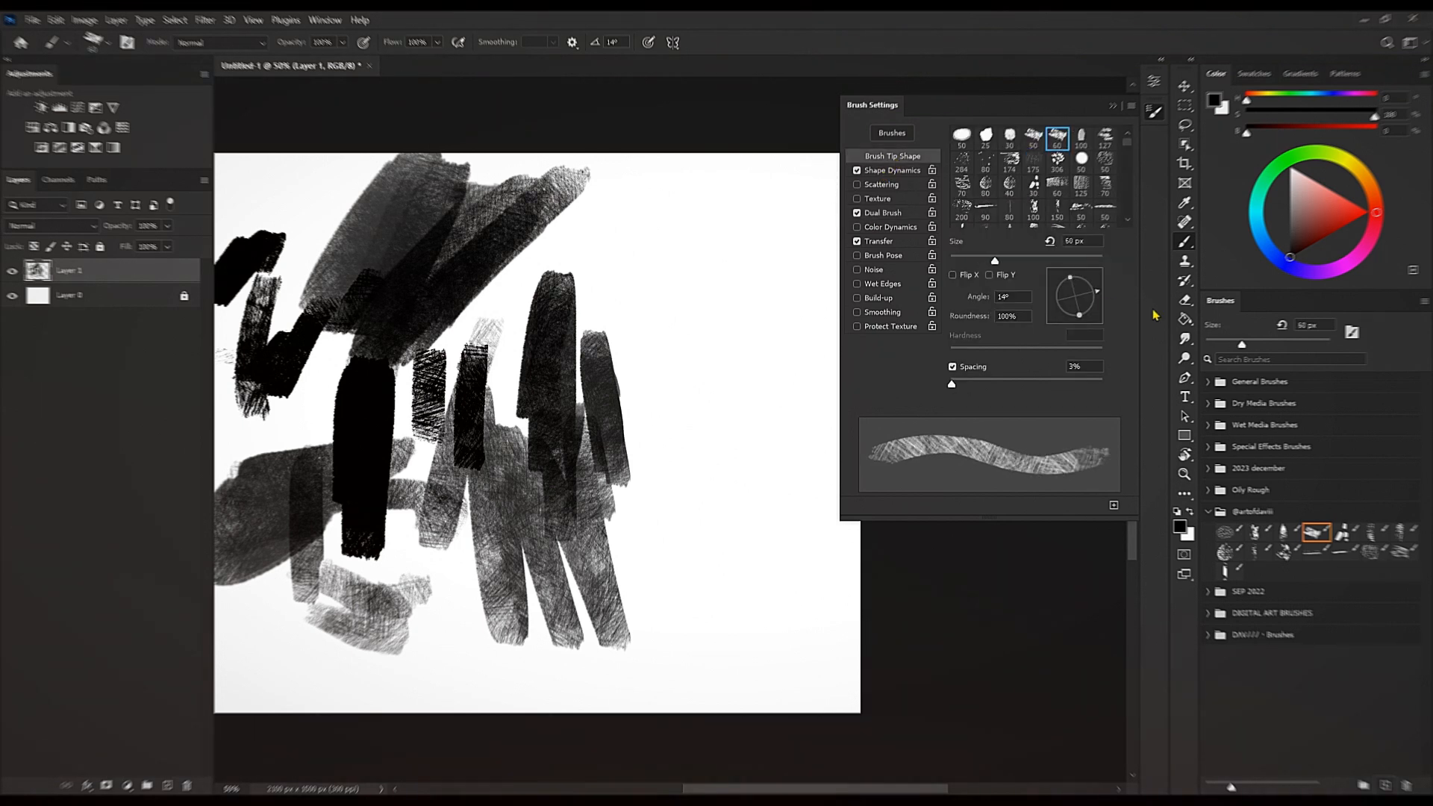
key("bracketright")
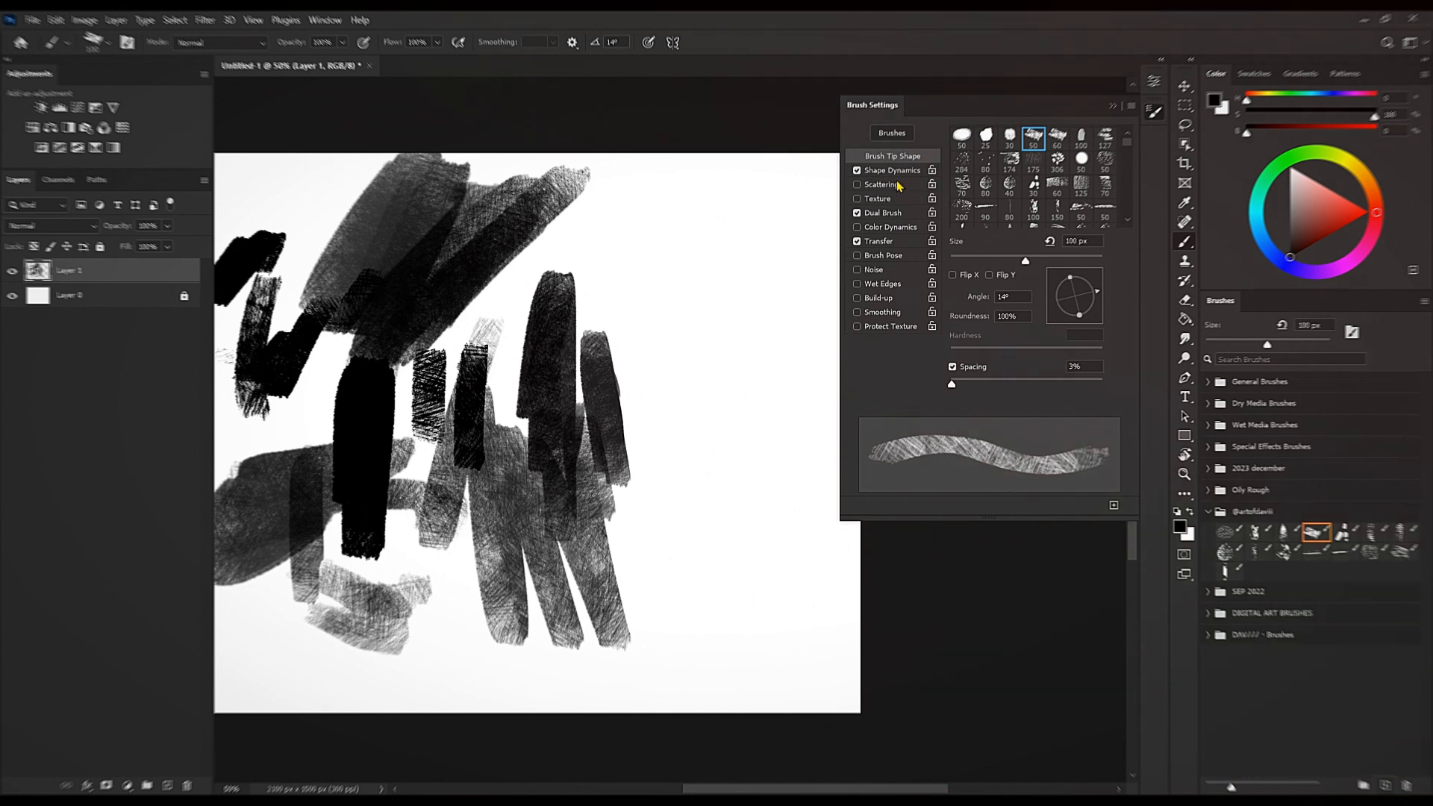
Set the Dual Brush size to 39 px and paint a short test stroke in the blank area at the canvas's right.
left_click(897, 214)
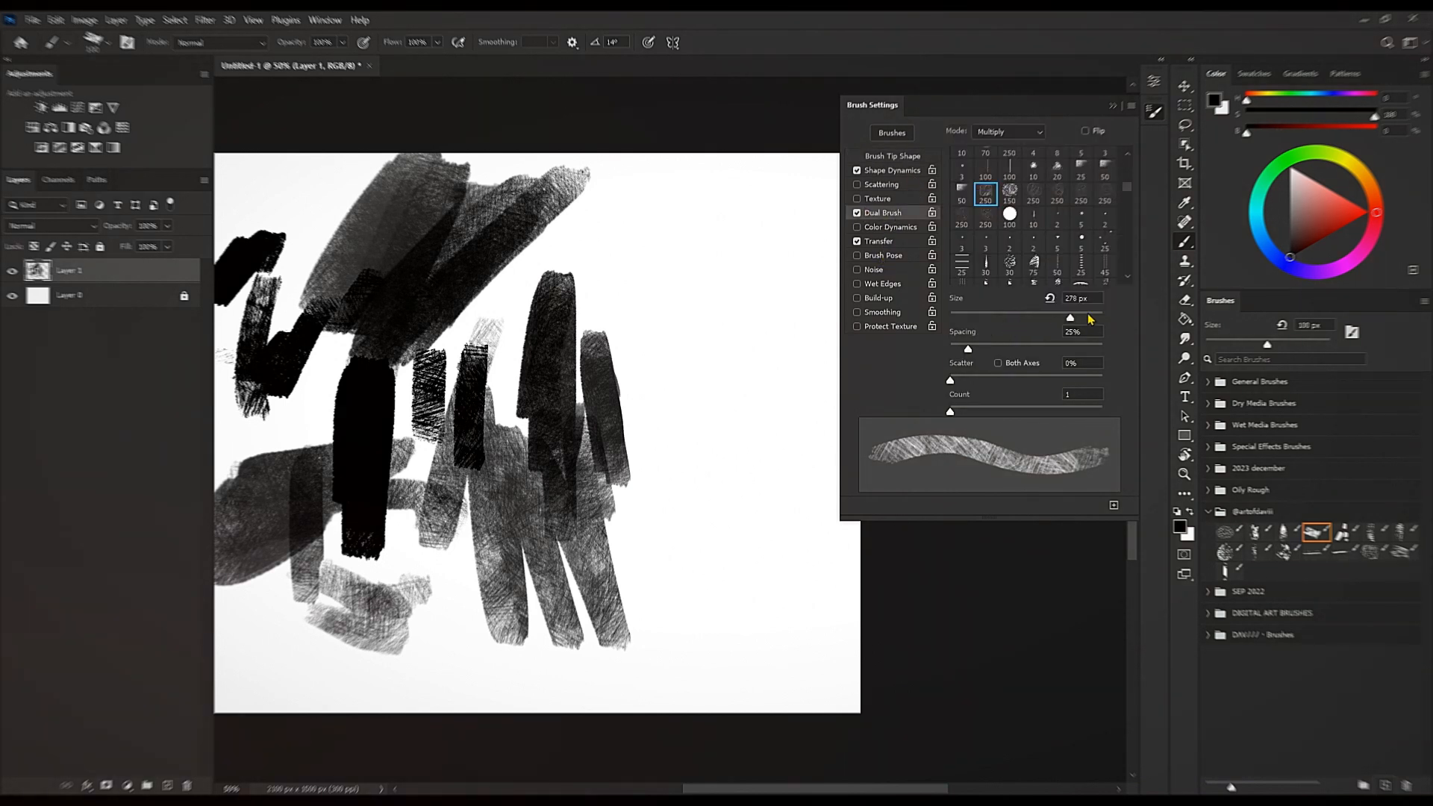
left_click_drag(1063, 319, 980, 318)
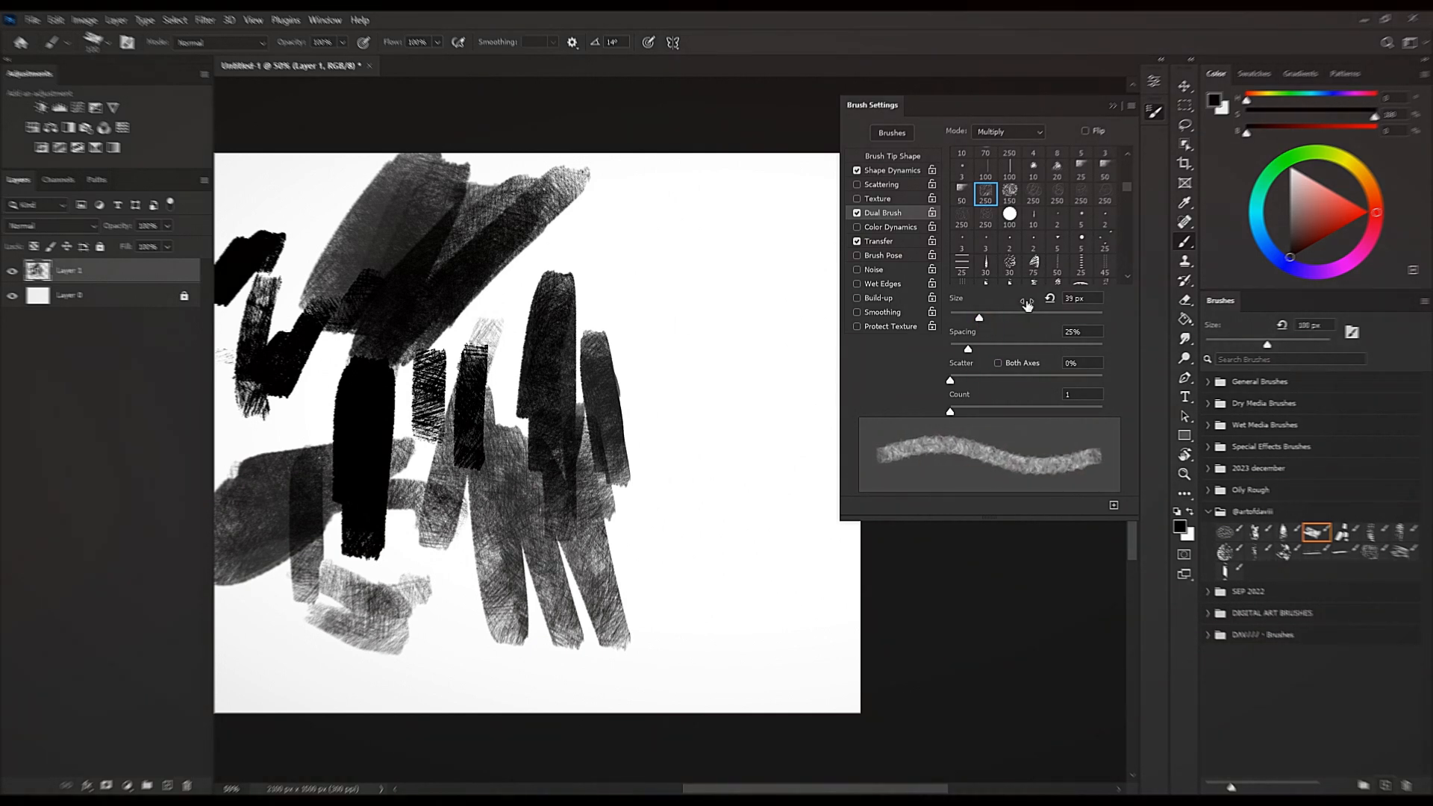
left_click_drag(744, 376, 707, 448)
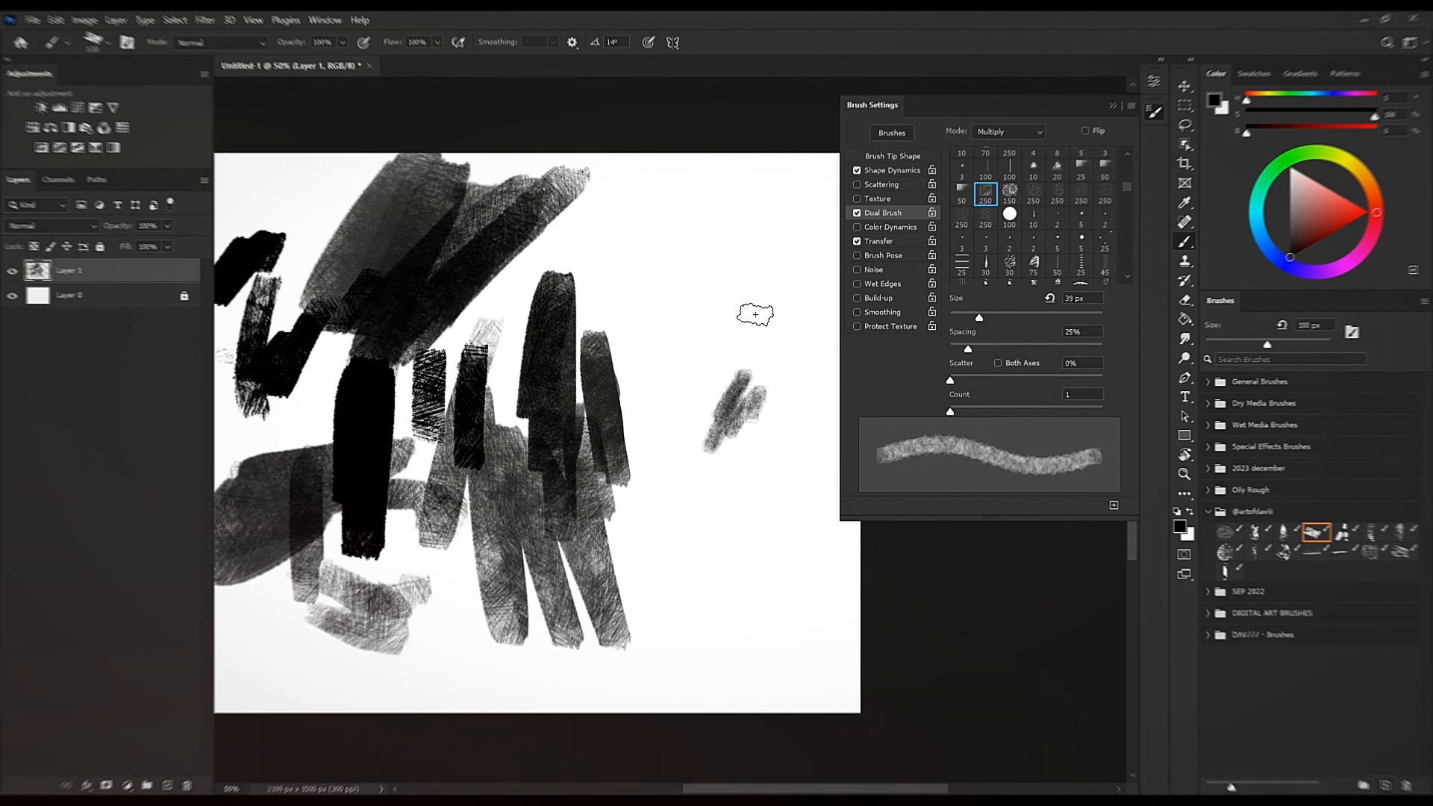
Raise the Dual Brush size to 120 px and paint vertical strokes on the canvas's right side.
left_click_drag(979, 319, 1022, 309)
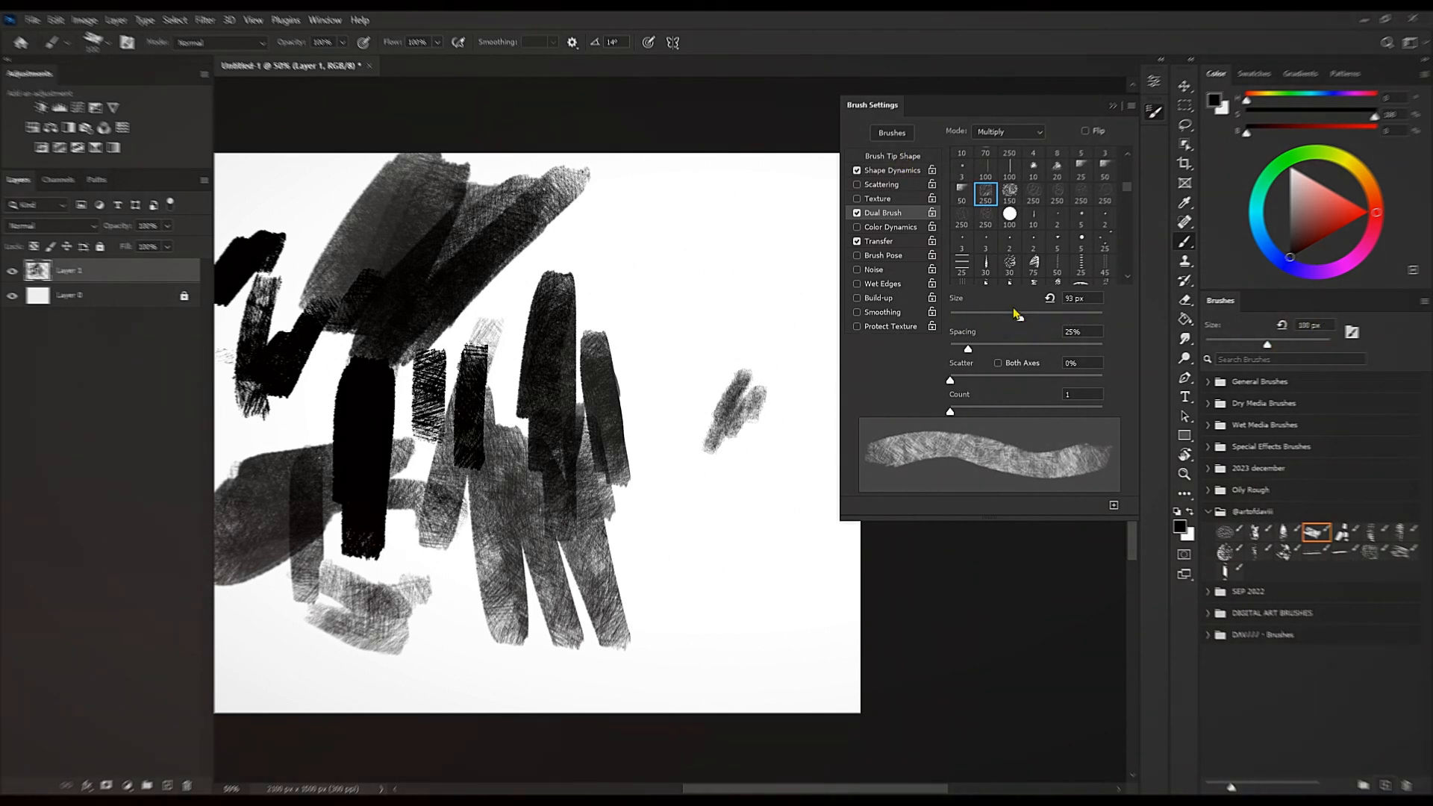
left_click_drag(1025, 320, 1035, 320)
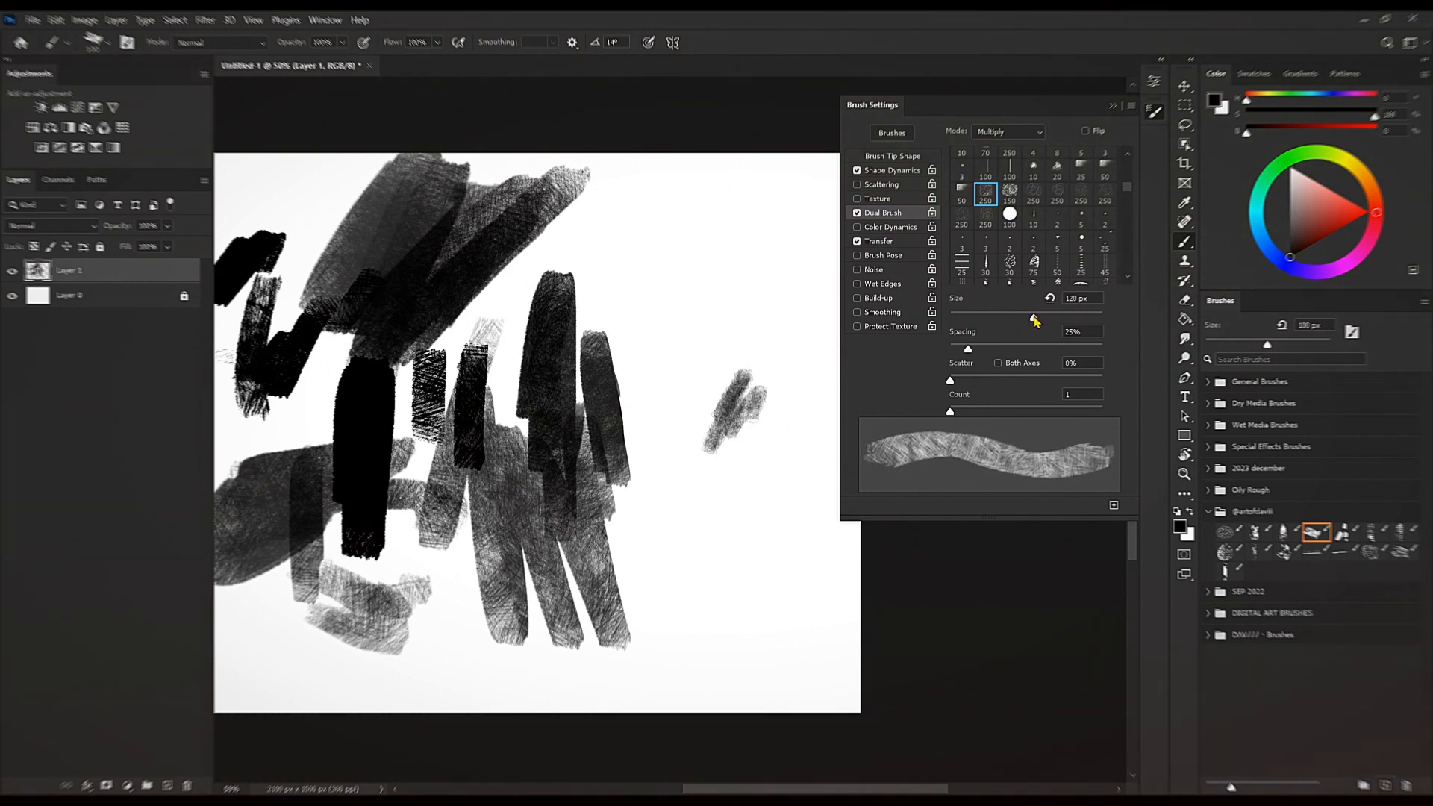
mouse_move(750, 461)
left_mouse_down()
mouse_move(728, 531)
mouse_move(689, 236)
mouse_move(688, 439)
mouse_move(762, 268)
mouse_move(752, 496)
left_mouse_up()
Set the Dual Brush size to 150 px and paint dense vertical strokes at the canvas's lower right.
left_click_drag(1035, 318, 1047, 320)
type("150")
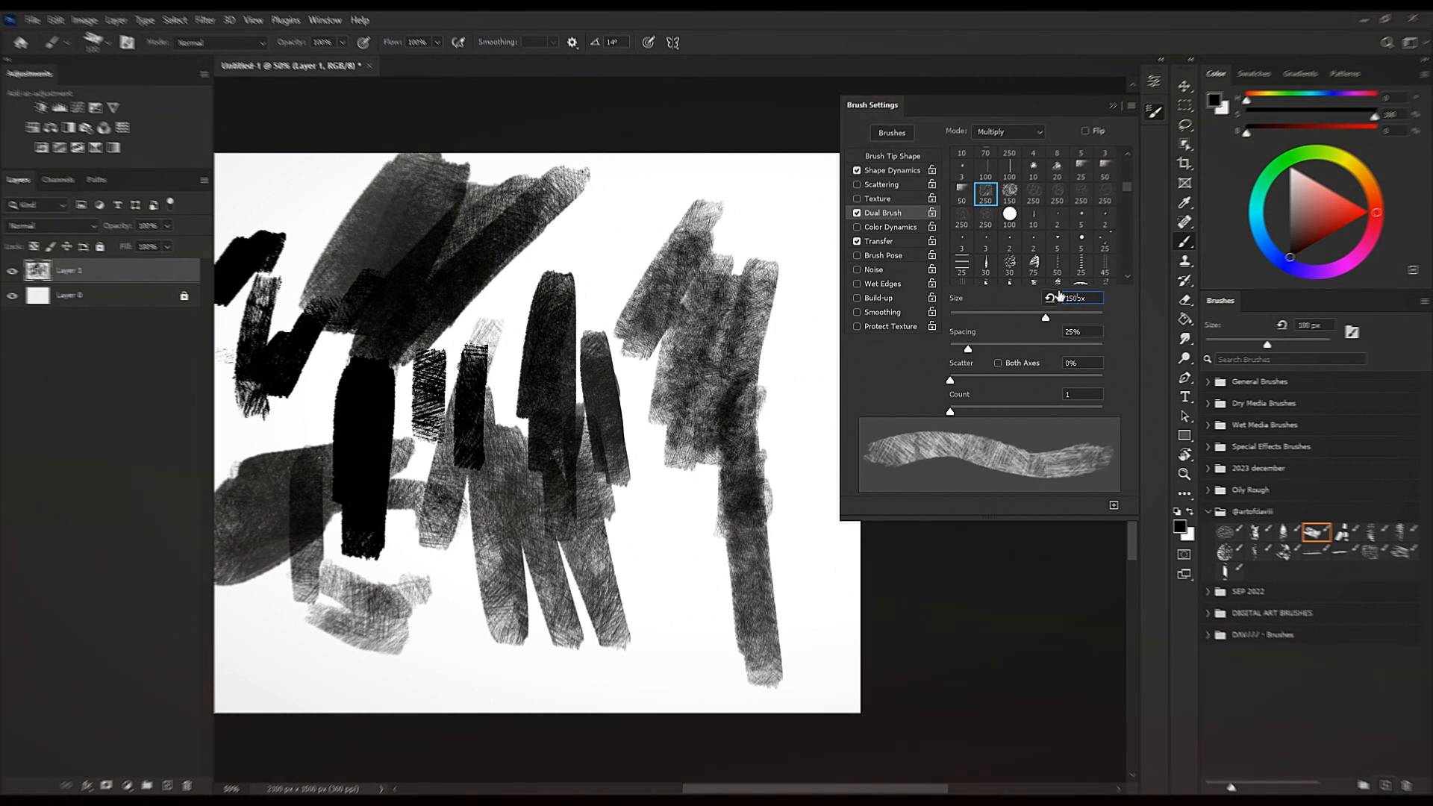
mouse_move(687, 531)
left_mouse_down()
mouse_move(685, 571)
mouse_move(707, 607)
mouse_move(705, 522)
left_mouse_up()
left_click_drag(783, 522, 820, 656)
Delete the painted layer and add four new empty layers above Layer 0.
key("Delete")
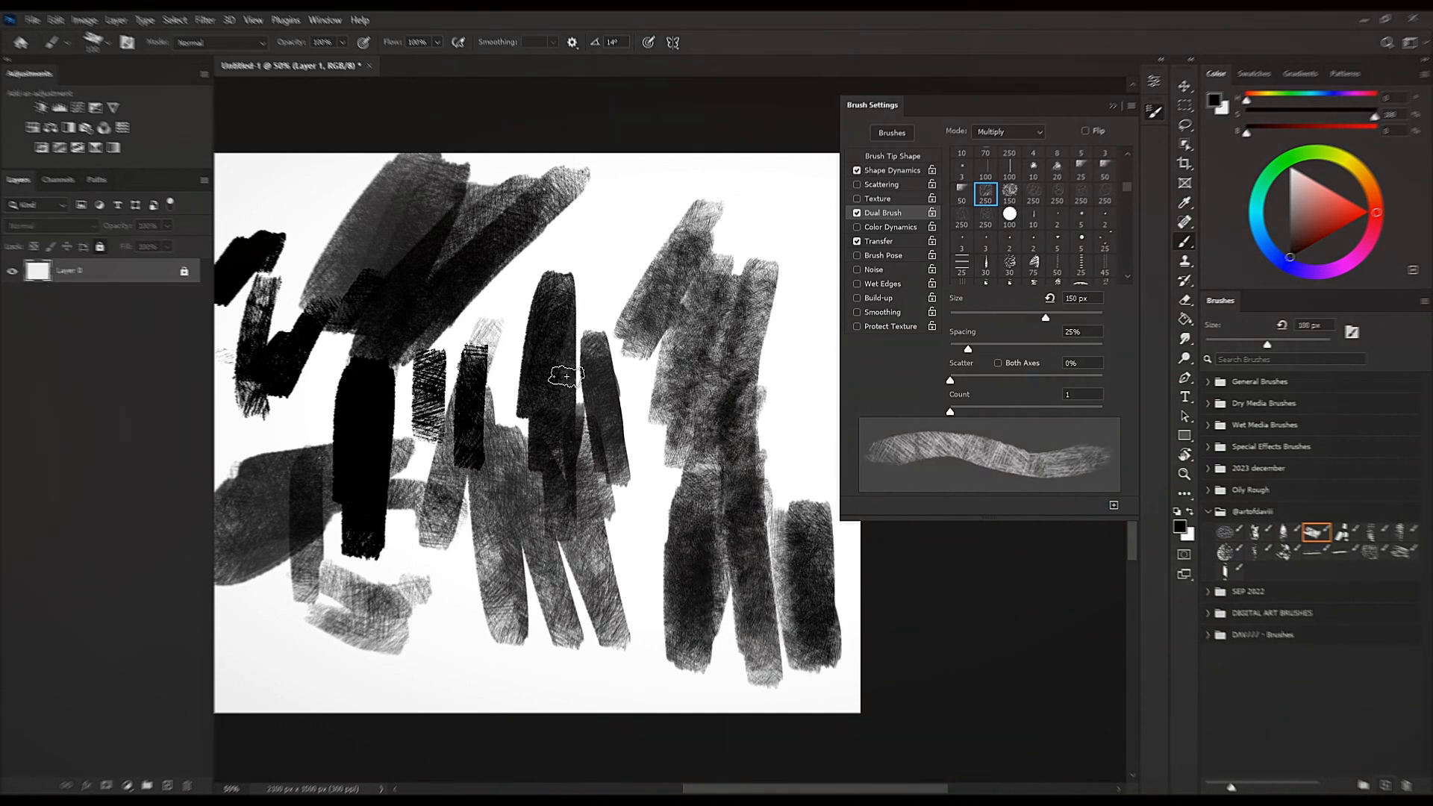
left_click_drag(575, 521, 738, 492)
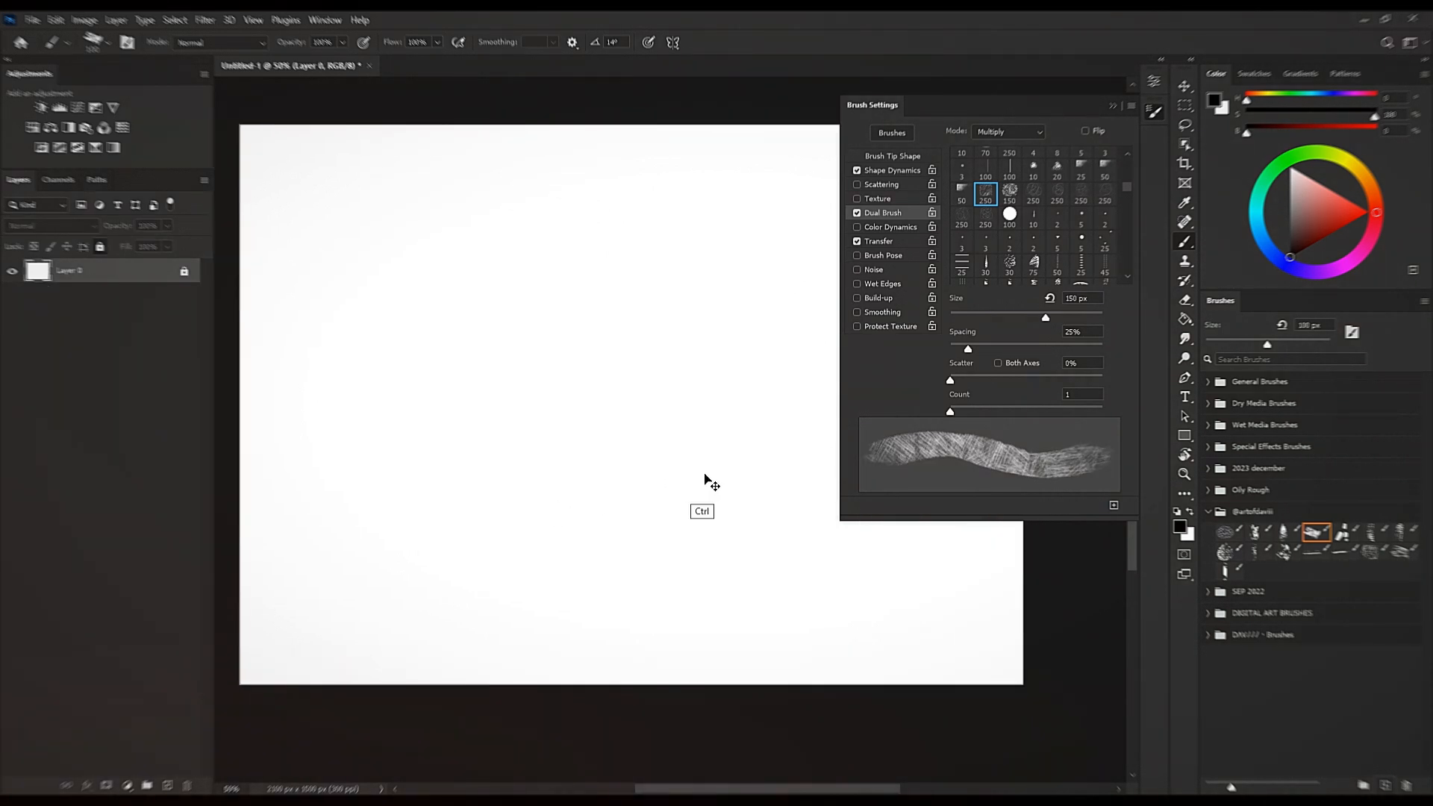
key("ctrl+shift+alt+n")
key("ctrl+shift+alt+n")
key("ctrl+shift+alt+n")
key("ctrl+shift+alt+n")
key("ctrl+b")
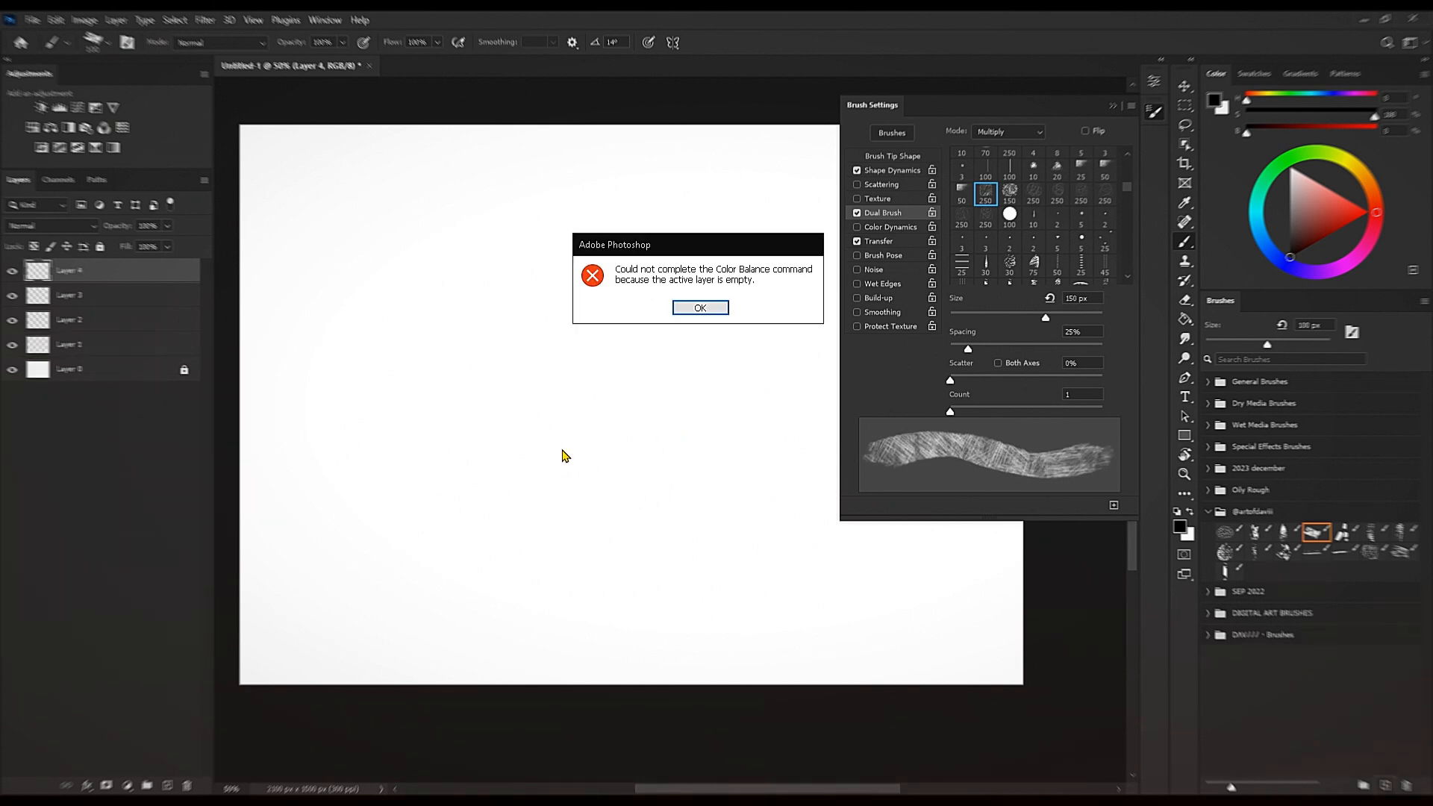
left_click(699, 312)
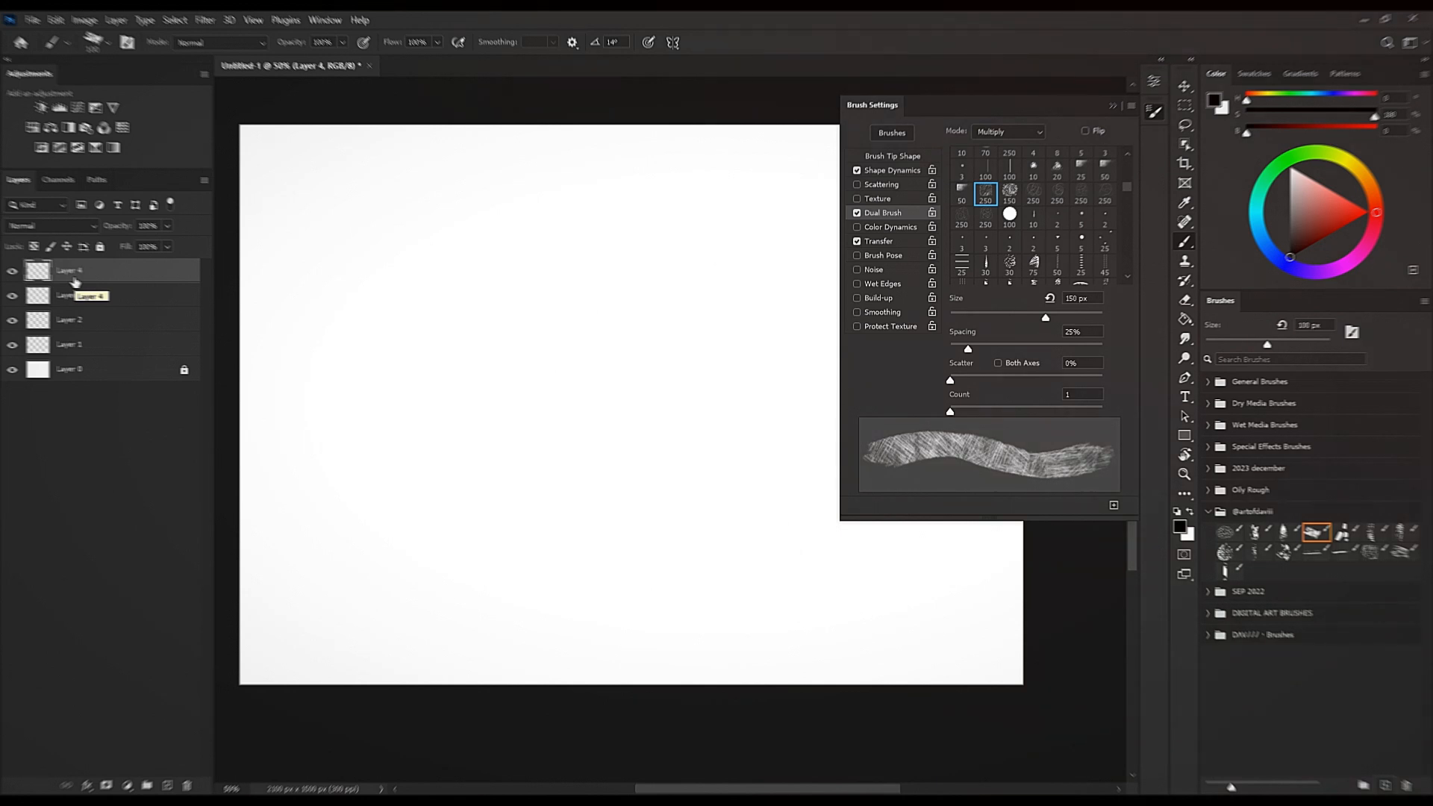
Paint overlapping vertical and diagonal hatch-textured strokes around the canvas centre on Layer 4.
left_click_drag(599, 585, 604, 444)
mouse_move(502, 457)
left_mouse_down()
mouse_move(570, 383)
mouse_move(582, 464)
mouse_move(590, 274)
mouse_move(617, 400)
left_mouse_up()
left_click_drag(633, 257, 607, 553)
mouse_move(522, 457)
left_mouse_down()
mouse_move(619, 601)
mouse_move(676, 556)
left_mouse_up()
mouse_move(725, 317)
left_mouse_down()
mouse_move(736, 264)
mouse_move(662, 324)
mouse_move(639, 241)
left_mouse_up()
mouse_move(534, 230)
left_mouse_down()
mouse_move(527, 262)
mouse_move(545, 233)
left_mouse_up()
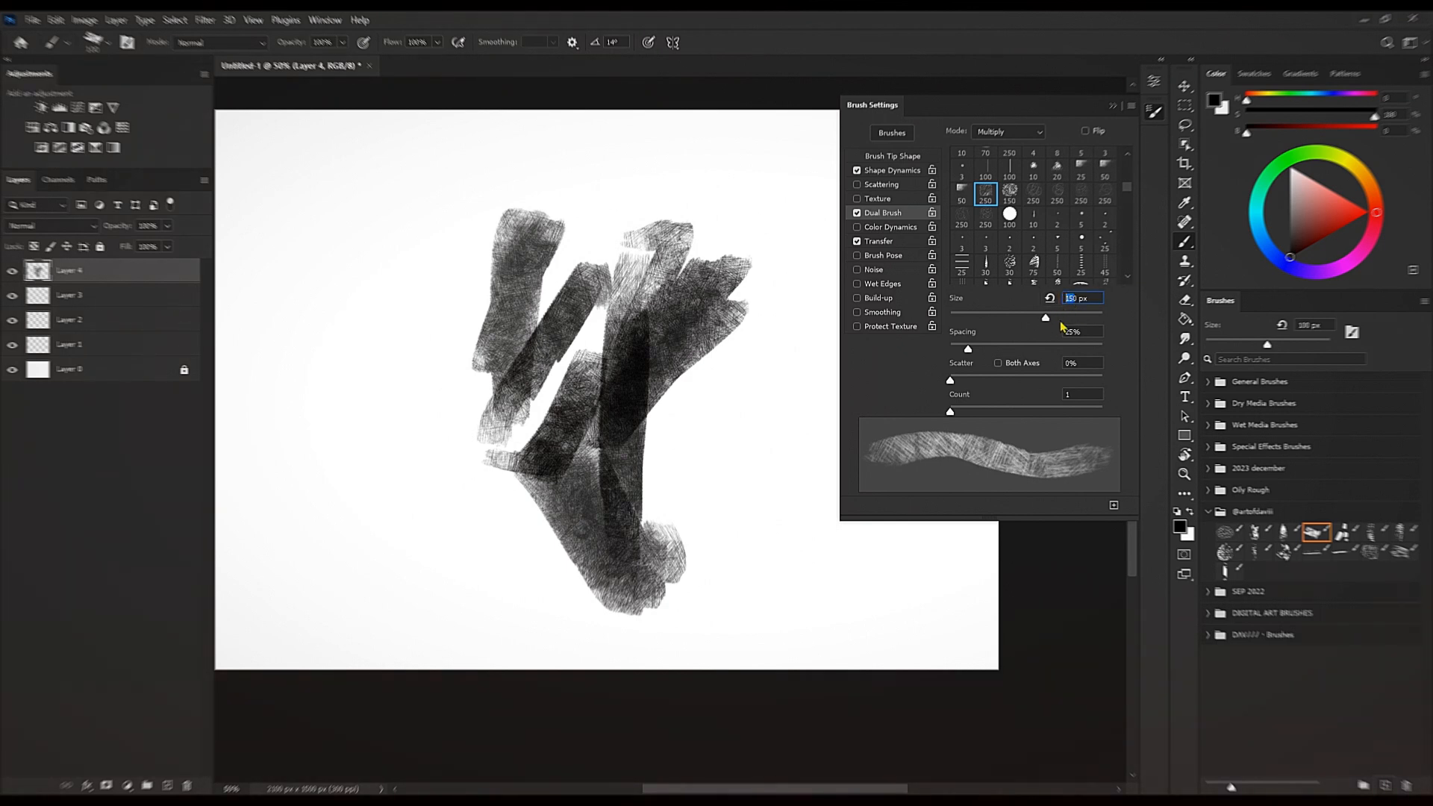
Paint strokes with the Dual Brush size at 200 px, then reselect the 250 px hatch tip and paint at its original size.
left_click_drag(1062, 327, 1064, 327)
mouse_move(756, 419)
left_mouse_down()
mouse_move(735, 552)
mouse_move(798, 468)
mouse_move(797, 567)
left_mouse_up()
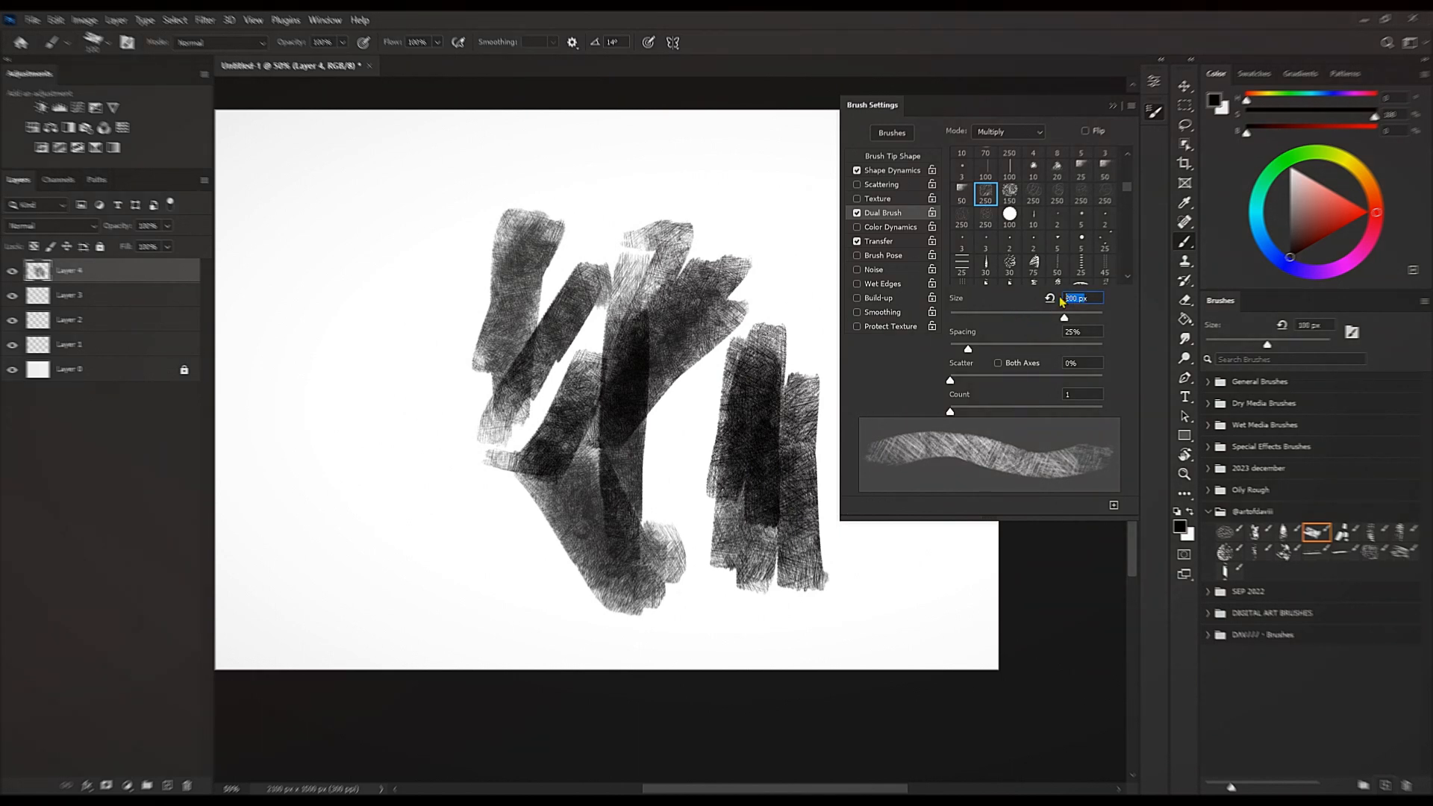
left_click(1082, 283)
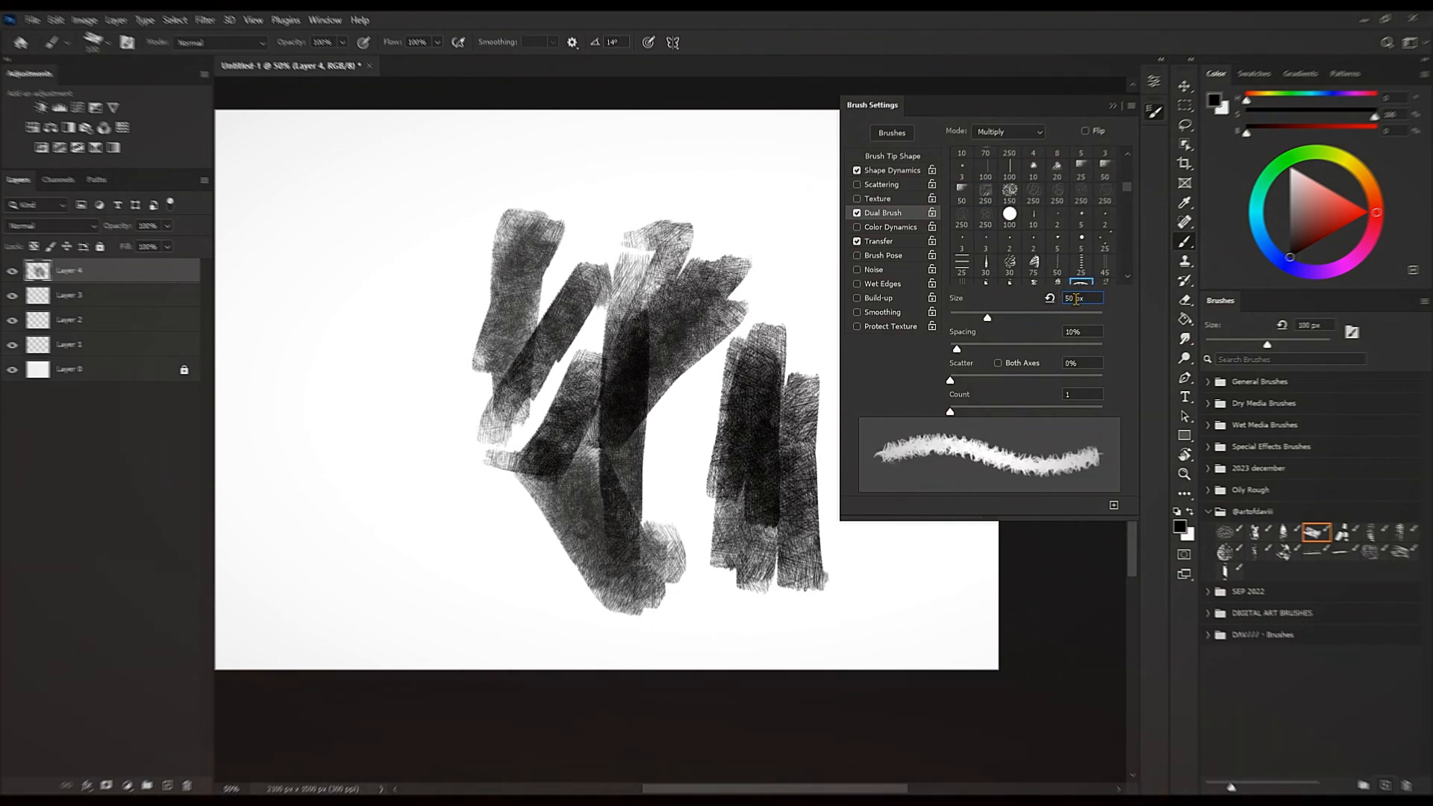
left_click(985, 191)
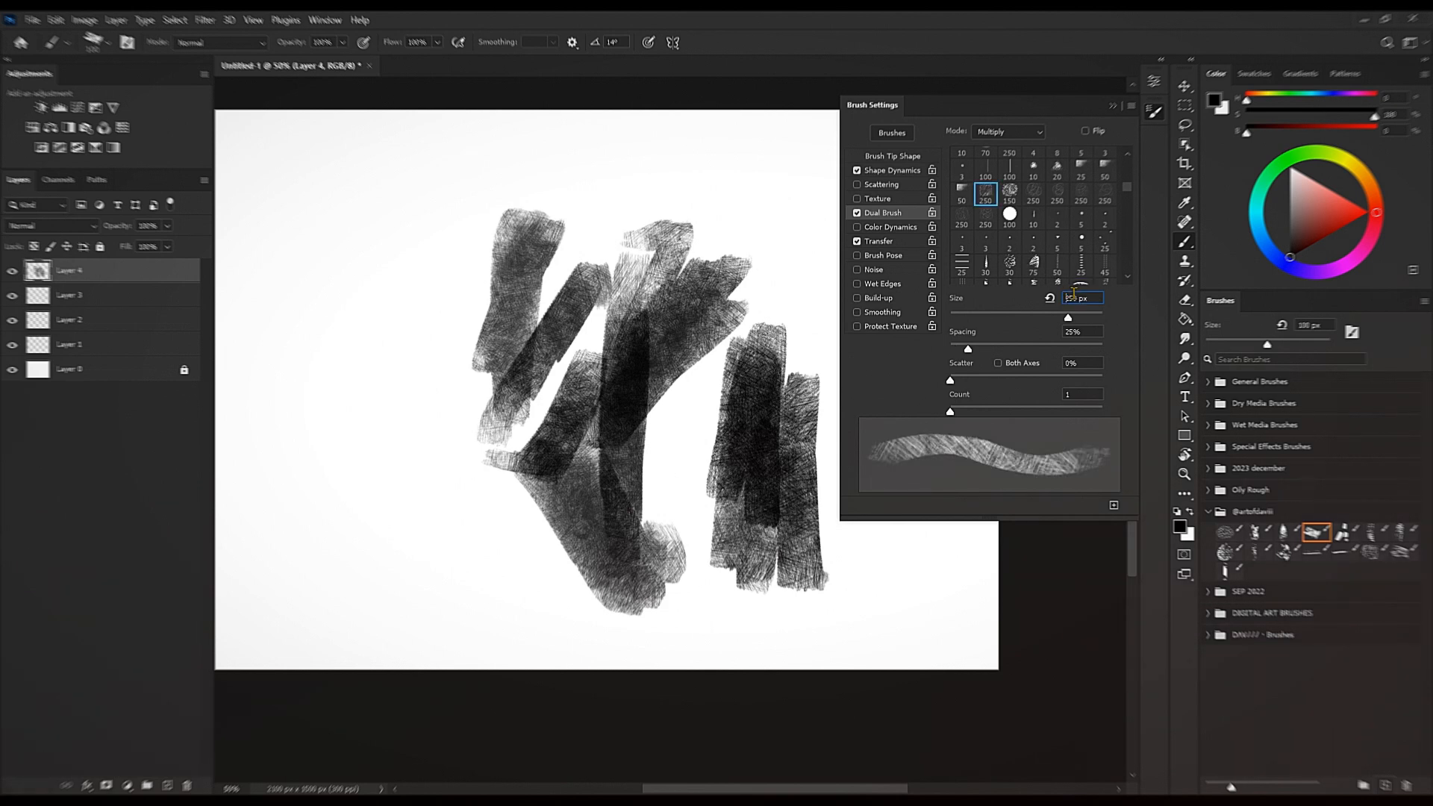
mouse_move(730, 236)
left_mouse_down()
mouse_move(674, 345)
mouse_move(806, 183)
left_mouse_up()
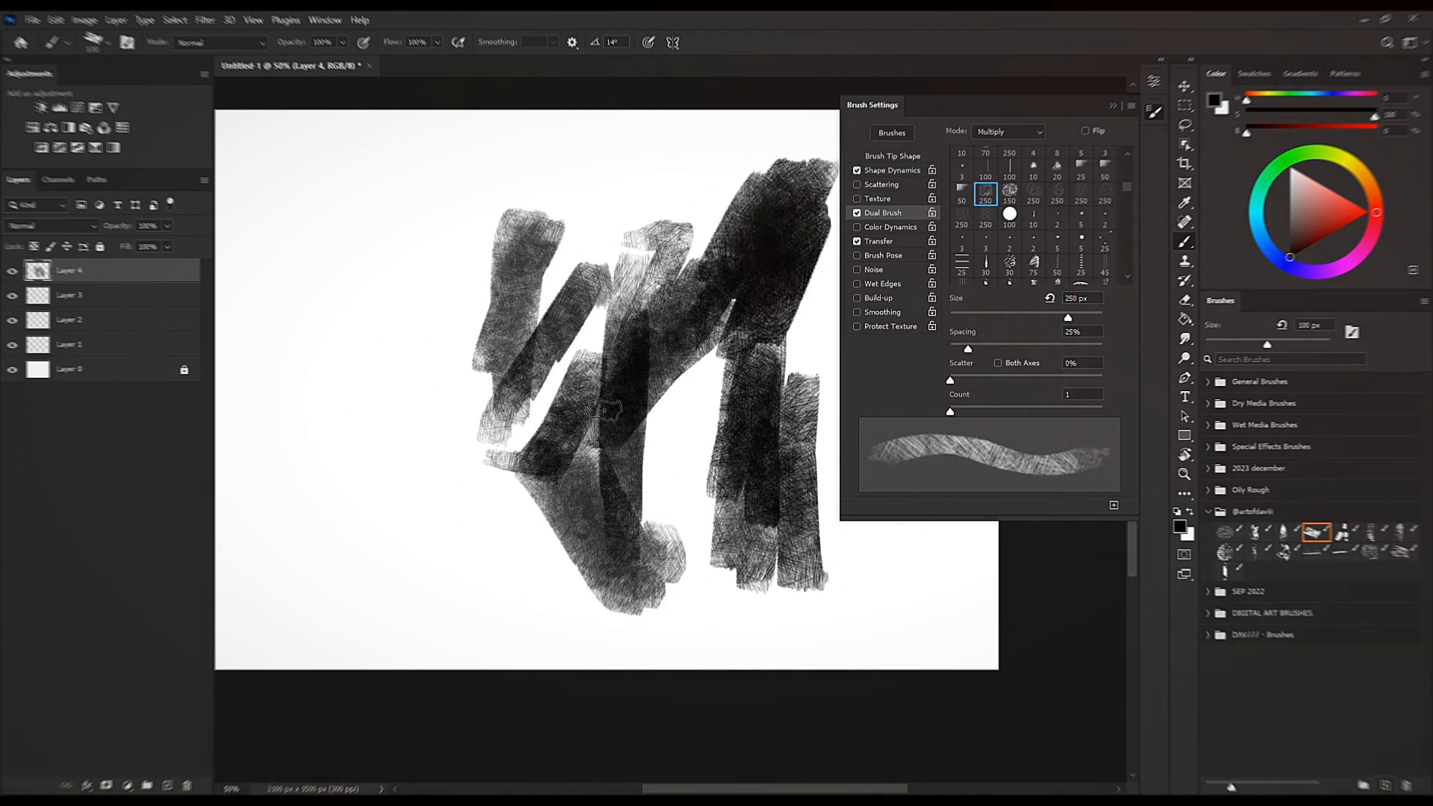
Delete Layer 4, reduce the brush size, and paint thin diagonal strokes from the centre toward the lower right on Layer 3.
key("Delete")
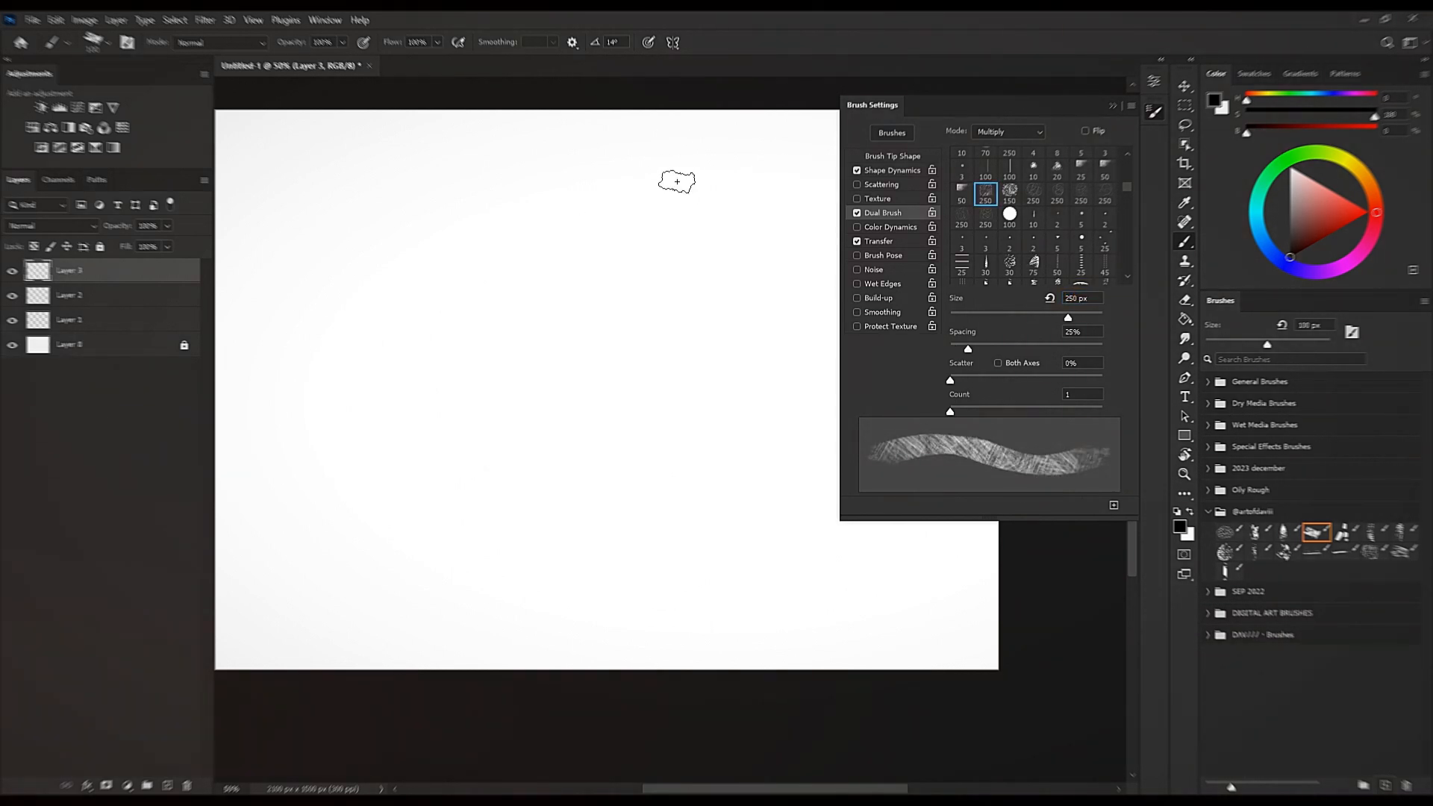
key("bracketleft")
key("bracketleft")
key("bracketleft")
key("bracketleft")
key("bracketleft")
left_click_drag(557, 416, 653, 552)
left_click_drag(728, 654, 578, 459)
left_click_drag(644, 355, 511, 439)
Enlarge the brush to 90 px, paint diagonal and curved strokes above the centre, and open the Transfer settings.
key("bracketright")
left_click_drag(759, 273, 492, 424)
key("bracketright")
left_click_drag(750, 284, 604, 435)
mouse_move(614, 375)
left_mouse_down()
mouse_move(480, 400)
mouse_move(627, 194)
left_mouse_up()
left_click_drag(544, 282, 634, 258)
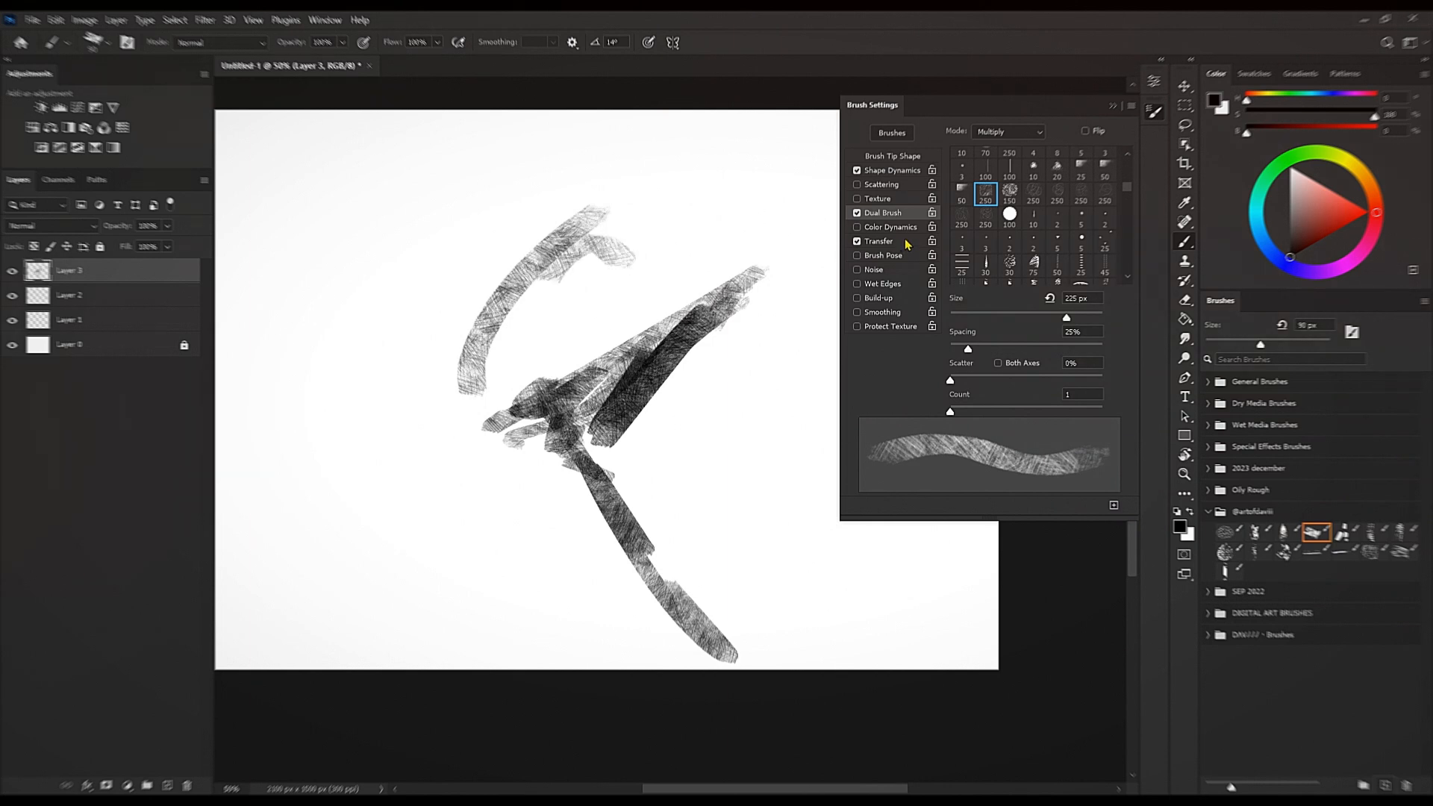
left_click(910, 246)
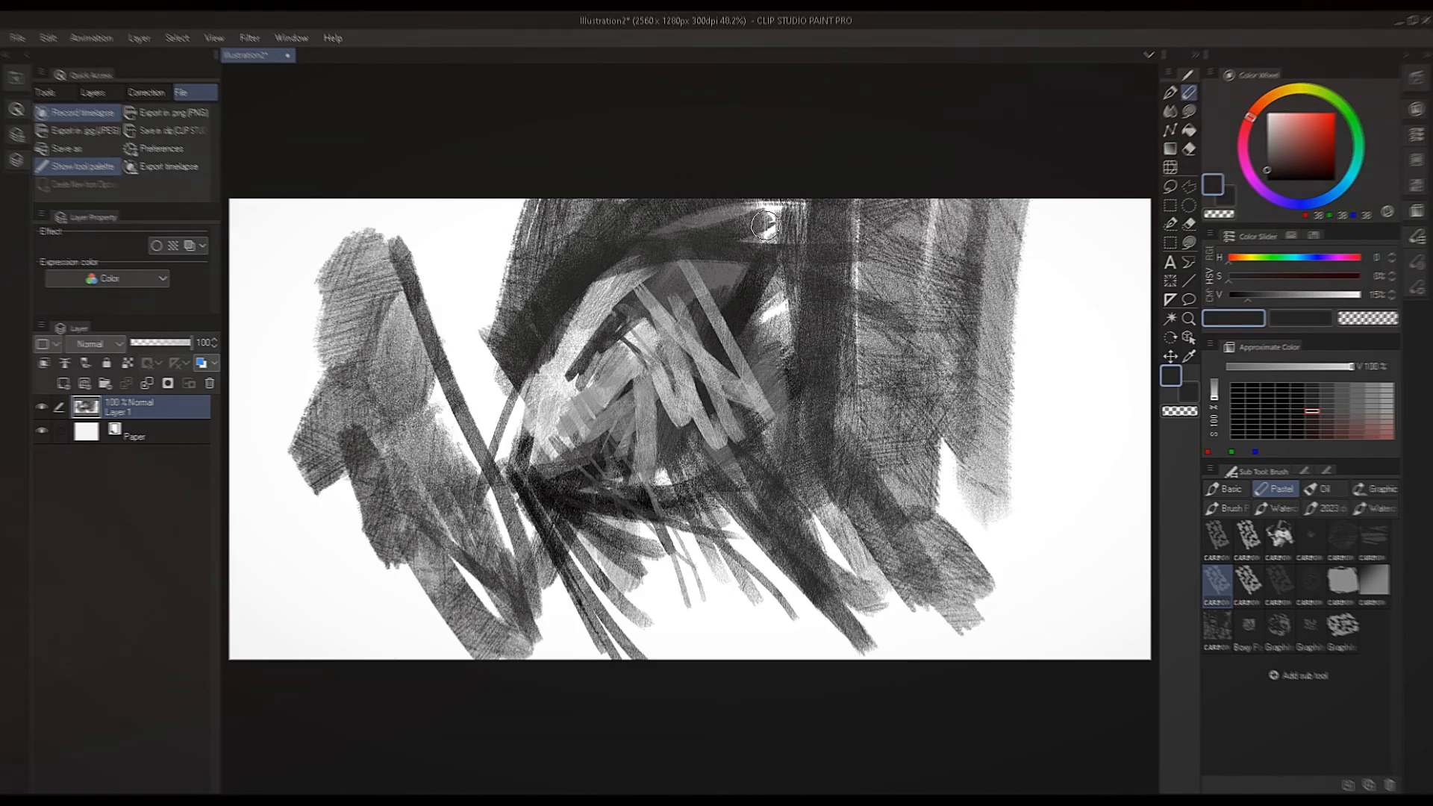
Switch to Clip Studio Paint and paint short test strokes in the blank area at the canvas's right.
left_click_drag(1054, 403, 1058, 528)
left_click_drag(1056, 525, 1062, 374)
mouse_move(1075, 314)
left_mouse_down()
mouse_move(1096, 464)
mouse_move(1104, 261)
left_mouse_up()
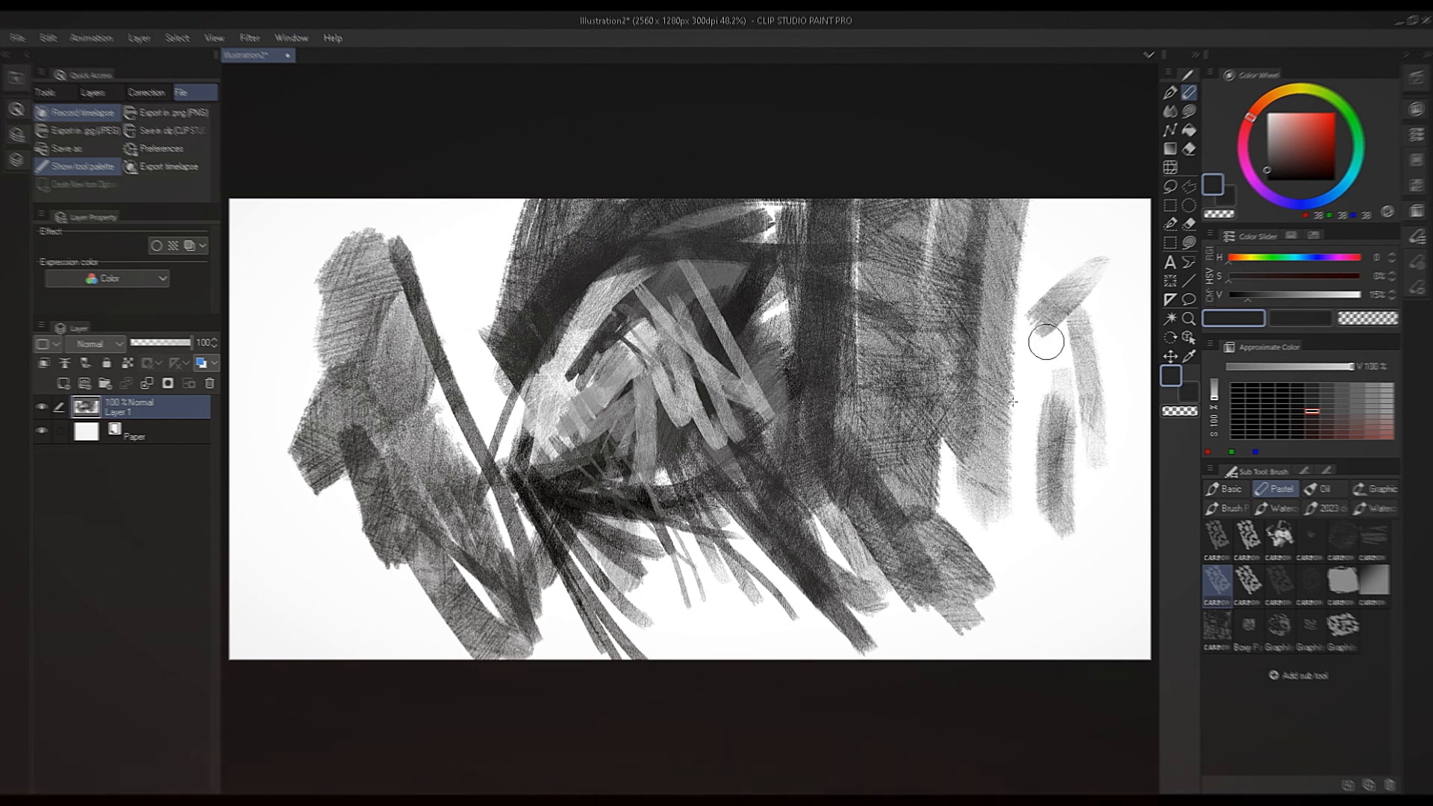
Paint more test strokes along the canvas's lower right and dark diagonal strokes across the shading on its left side.
left_click_drag(1108, 357, 992, 412)
left_click_drag(1000, 589, 1130, 587)
mouse_move(968, 532)
left_mouse_down()
mouse_move(1078, 536)
mouse_move(987, 574)
left_mouse_up()
left_click_drag(1110, 617, 970, 640)
left_click_drag(491, 252, 393, 472)
left_click_drag(510, 277, 406, 407)
mouse_move(512, 280)
left_mouse_down()
mouse_move(486, 372)
mouse_move(497, 268)
mouse_move(447, 403)
left_mouse_up()
Clear Layer 1 and start a new tapered form with strokes running from the canvas centre to its bottom edge.
key("Delete")
left_click_drag(638, 412, 634, 440)
left_click_drag(660, 379, 668, 422)
mouse_move(685, 415)
left_mouse_down()
mouse_move(671, 397)
mouse_move(664, 424)
left_mouse_up()
mouse_move(681, 427)
left_mouse_down()
mouse_move(661, 446)
mouse_move(674, 513)
left_mouse_up()
left_click_drag(673, 527, 712, 657)
left_click_drag(643, 452, 608, 367)
Paint crossing diagonal and horizontal strokes to fill the middle and right side of the tapered form.
mouse_move(595, 342)
left_mouse_down()
mouse_move(589, 324)
mouse_move(736, 478)
left_mouse_up()
mouse_move(719, 397)
left_mouse_down()
mouse_move(696, 460)
mouse_move(705, 513)
left_mouse_up()
left_click_drag(699, 456, 683, 485)
mouse_move(653, 436)
left_mouse_down()
mouse_move(721, 506)
mouse_move(721, 482)
left_mouse_up()
mouse_move(673, 419)
left_mouse_down()
mouse_move(736, 432)
mouse_move(773, 405)
left_mouse_up()
left_click_drag(768, 382, 722, 402)
Build up the upper part of the form with short overlapping strokes around its centre and left side.
mouse_move(639, 245)
left_mouse_down()
mouse_move(779, 273)
mouse_move(650, 324)
left_mouse_up()
left_click_drag(646, 295, 735, 302)
mouse_move(646, 287)
left_mouse_down()
mouse_move(728, 299)
mouse_move(725, 397)
left_mouse_up()
left_click_drag(691, 339, 646, 323)
mouse_move(673, 346)
left_mouse_down()
mouse_move(681, 374)
mouse_move(666, 385)
mouse_move(703, 373)
left_mouse_up()
left_click_drag(688, 359, 664, 387)
left_click_drag(654, 308, 634, 351)
left_click_drag(657, 260, 622, 326)
mouse_move(635, 267)
left_mouse_down()
mouse_move(691, 200)
mouse_move(614, 358)
left_mouse_up()
mouse_move(621, 329)
left_mouse_down()
mouse_move(735, 192)
mouse_move(748, 397)
left_mouse_up()
left_click_drag(740, 312, 697, 338)
left_click_drag(701, 340, 746, 291)
Paint long strokes down the form's left side from the top edge, then shade its lower right with greys sampled from the canvas.
mouse_move(776, 200)
left_mouse_down()
mouse_move(735, 486)
mouse_move(675, 530)
mouse_move(597, 373)
mouse_move(554, 345)
left_mouse_up()
mouse_move(576, 334)
left_mouse_down()
mouse_move(560, 362)
mouse_move(608, 327)
mouse_move(676, 313)
mouse_move(702, 253)
mouse_move(717, 388)
mouse_move(722, 346)
mouse_move(707, 604)
left_mouse_up()
left_click(613, 364, "alt")
left_click(700, 366, "alt")
left_click_drag(673, 429, 741, 474)
Paint the form's right edge from the lower middle to the canvas's top edge using sampled greys.
left_click(711, 319, "alt")
mouse_move(694, 368)
left_mouse_down()
mouse_move(684, 397)
mouse_move(755, 510)
left_mouse_up()
left_click_drag(760, 475, 799, 321)
left_click_drag(795, 211, 795, 317)
left_click_drag(787, 224, 776, 411)
left_click(743, 339, "alt")
mouse_move(771, 288)
left_mouse_down()
mouse_move(757, 456)
mouse_move(788, 200)
left_mouse_up()
left_click_drag(739, 265, 746, 200)
Sample greys from the painting and shade the upper left side and the dark centre of the form.
left_click(704, 313, "alt")
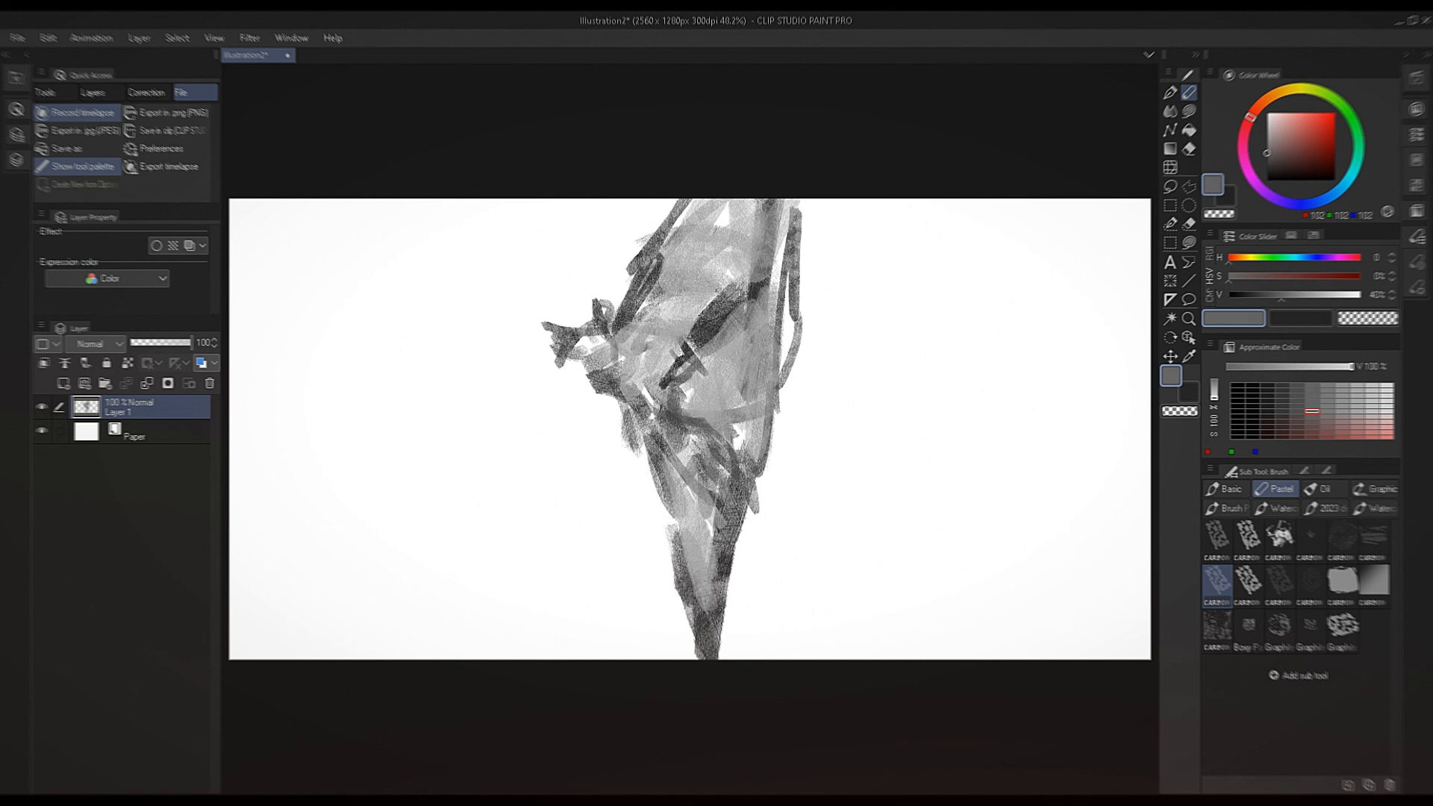
left_click_drag(701, 313, 738, 271)
left_click(656, 310, "alt")
left_click(642, 304, "alt")
left_click_drag(641, 331, 678, 187)
left_click(680, 392, "alt")
left_click_drag(685, 347, 666, 366)
Paint diagonal strokes with sampled greys from the form's centre up toward its top right.
left_click(702, 324, "alt")
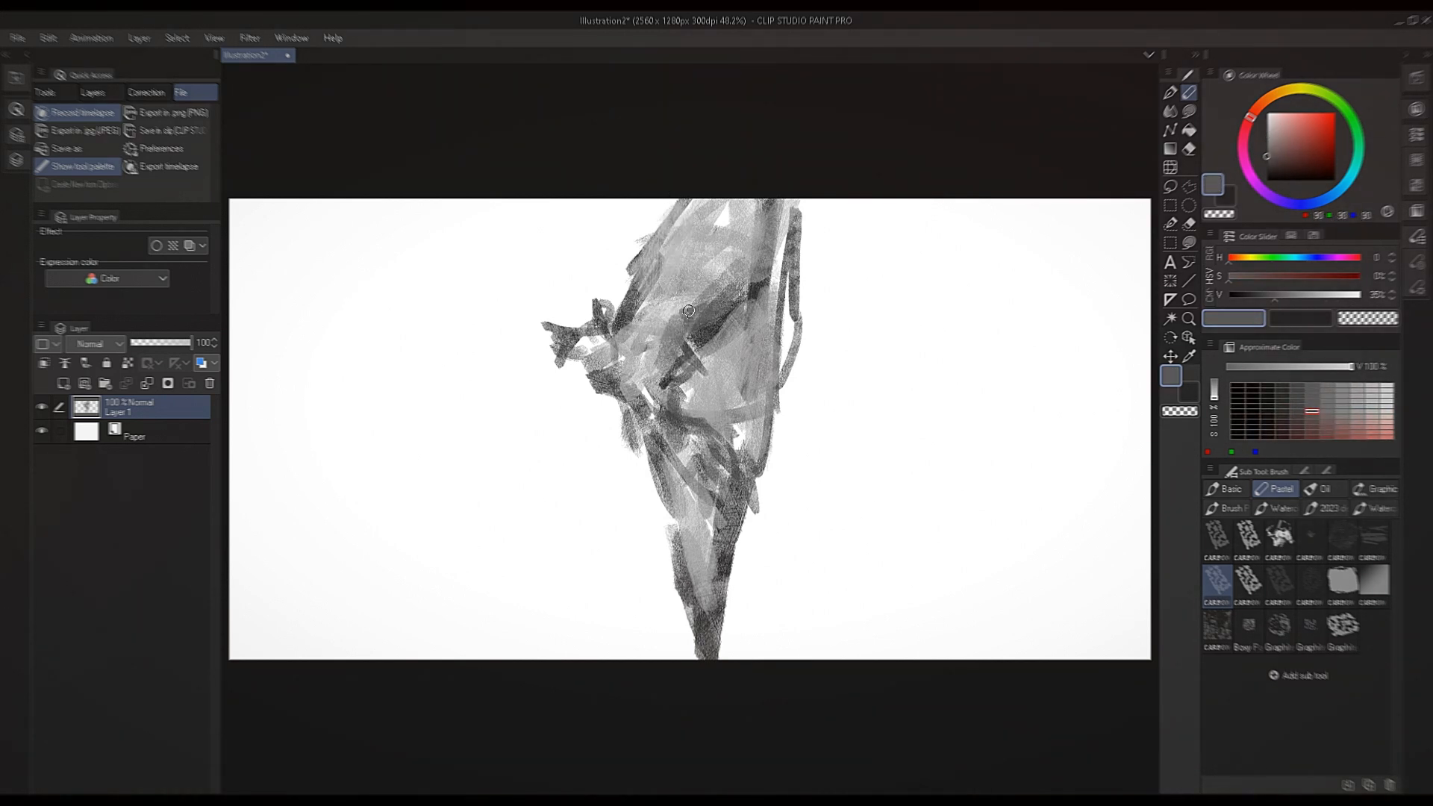
left_click_drag(692, 308, 737, 274)
left_click(694, 287, "alt")
left_click(713, 302, "alt")
left_click(698, 300, "alt")
left_click_drag(673, 317, 754, 248)
mouse_move(691, 298)
left_mouse_down()
mouse_move(767, 232)
mouse_move(720, 209)
left_mouse_up()
left_click(730, 245, "alt")
left_click_drag(723, 207, 697, 260)
Blend the upper left plane of the form with sampled mid-greys and short diagonal strokes.
left_click(682, 280, "alt")
left_click(633, 302, "alt")
left_click_drag(648, 313, 697, 278)
mouse_move(645, 319)
left_mouse_down()
mouse_move(703, 268)
mouse_move(662, 312)
left_mouse_up()
left_click(694, 261, "alt")
left_click_drag(704, 269, 665, 312)
mouse_move(706, 268)
left_mouse_down()
mouse_move(657, 316)
mouse_move(714, 259)
left_mouse_up()
left_click(665, 313, "alt")
left_click_drag(713, 261, 665, 321)
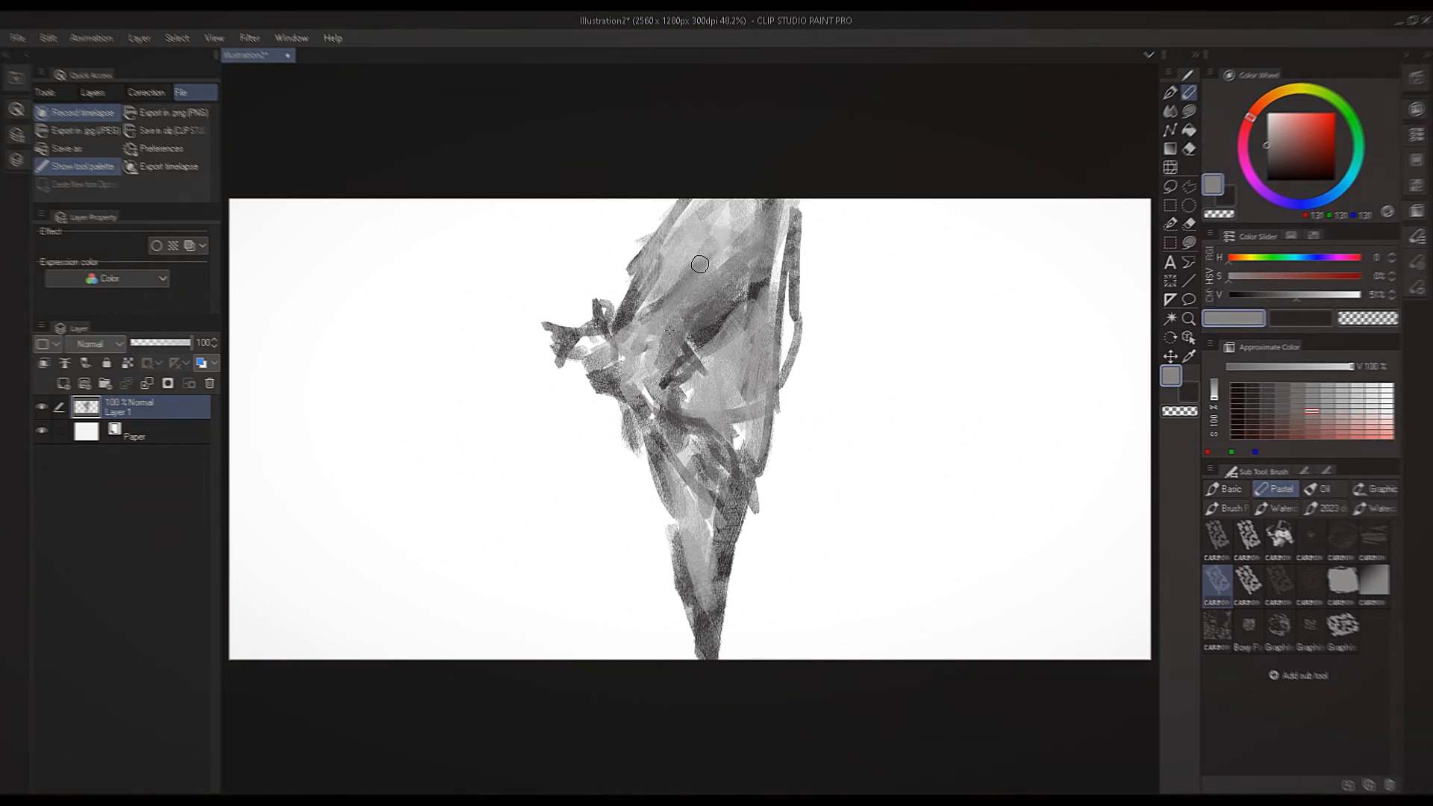
Sample lighter and darker greys and paint strokes down the lower left side and the bottom tip of the form.
left_click(671, 345, "alt")
left_click_drag(679, 477, 649, 437)
mouse_move(633, 394)
left_mouse_down()
mouse_move(670, 454)
mouse_move(681, 442)
left_mouse_up()
left_click(709, 485, "alt")
left_click_drag(711, 503, 715, 656)
left_click(699, 544, "alt")
left_click_drag(700, 591, 713, 657)
Sample dark greys and deepen the shadows around the form's right side and centre.
left_click(760, 300, "alt")
left_click(703, 338, "alt")
left_click(707, 333, "alt")
mouse_move(713, 377)
left_mouse_down()
mouse_move(668, 410)
mouse_move(722, 589)
mouse_move(730, 457)
mouse_move(668, 403)
mouse_move(714, 318)
mouse_move(750, 336)
mouse_move(754, 284)
mouse_move(727, 306)
mouse_move(798, 179)
mouse_move(780, 358)
mouse_move(776, 213)
mouse_move(709, 269)
mouse_move(649, 369)
mouse_move(697, 284)
mouse_move(778, 319)
left_mouse_up()
left_click(729, 460, "alt")
left_click(749, 267, "alt")
left_click(723, 318, "alt")
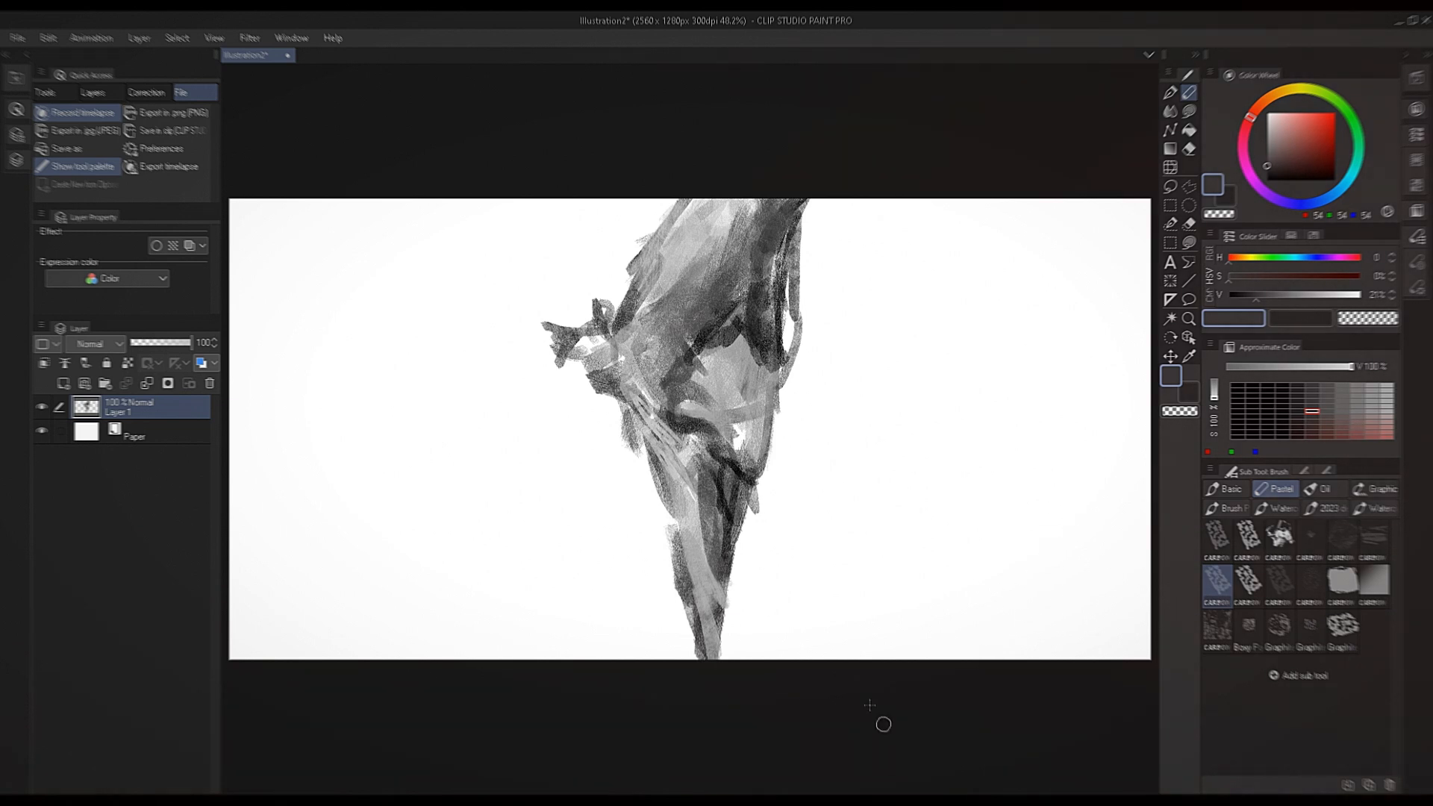
left_click(732, 795)
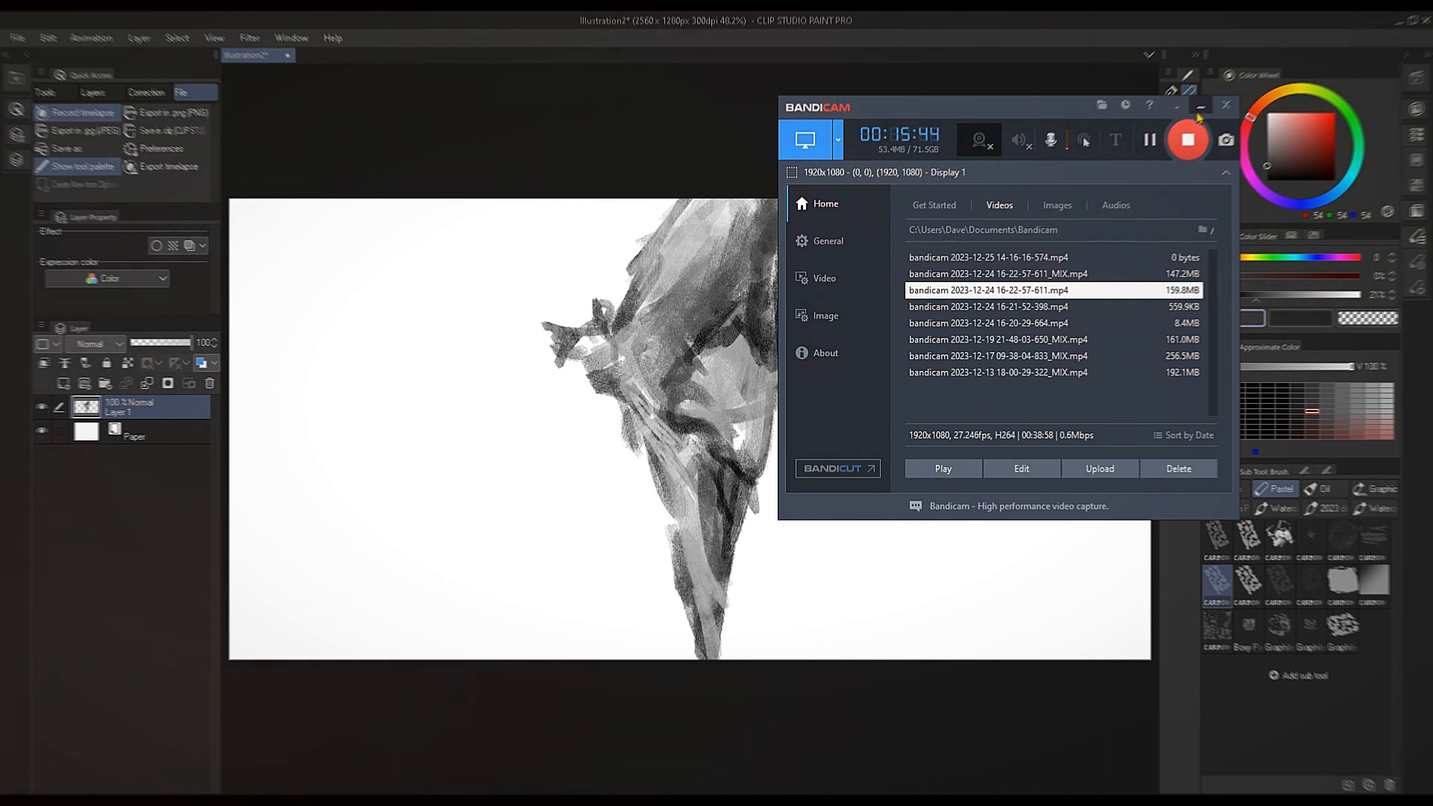
left_click(1200, 109)
Paint curved strokes across the form's right middle and refine its folds with sampled dark and light greys.
mouse_move(780, 419)
left_mouse_down()
mouse_move(797, 410)
mouse_move(734, 411)
mouse_move(743, 371)
left_mouse_up()
left_click(755, 378, "alt")
left_click(740, 446, "alt")
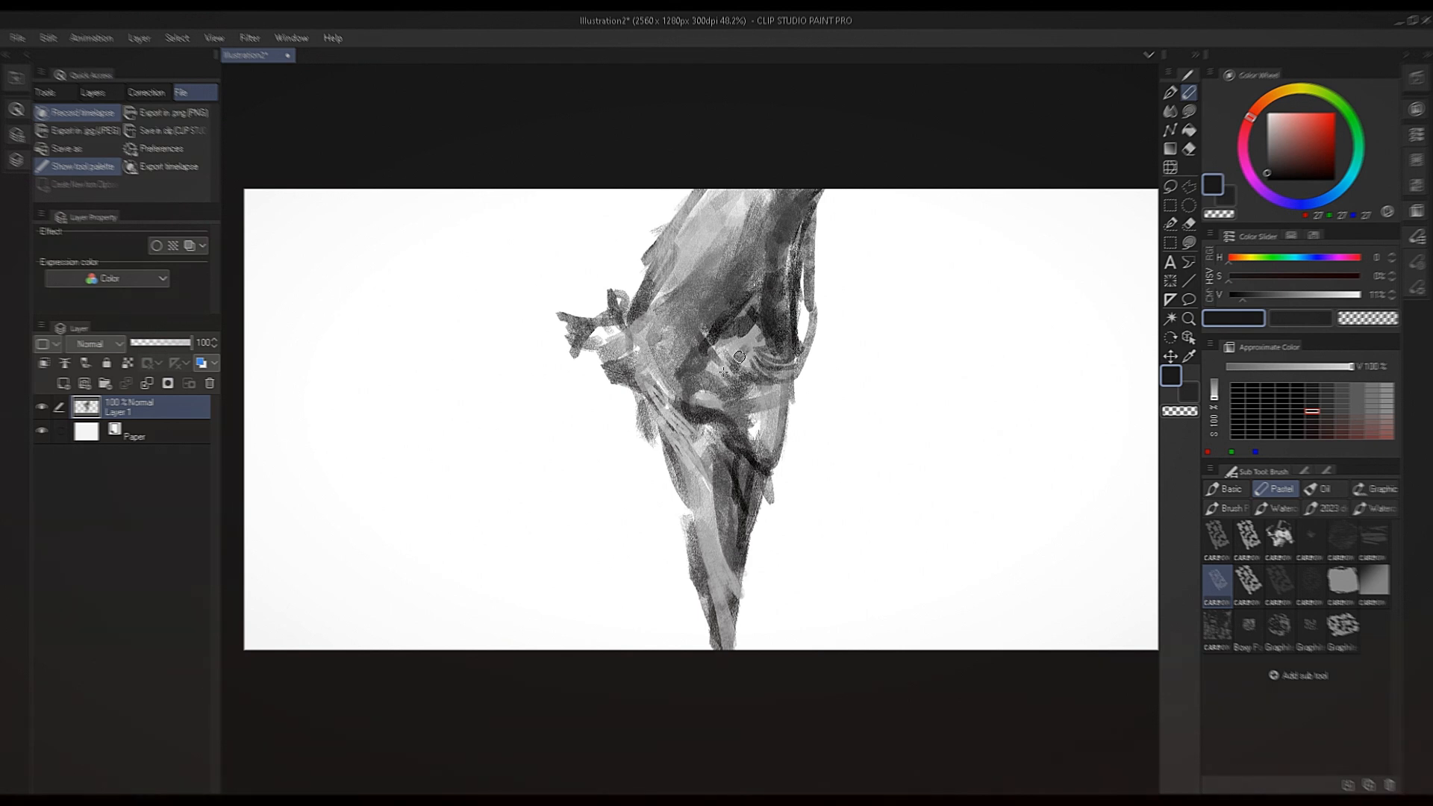
left_click(758, 412, "alt")
left_click(743, 384, "alt")
left_click(756, 413, "alt")
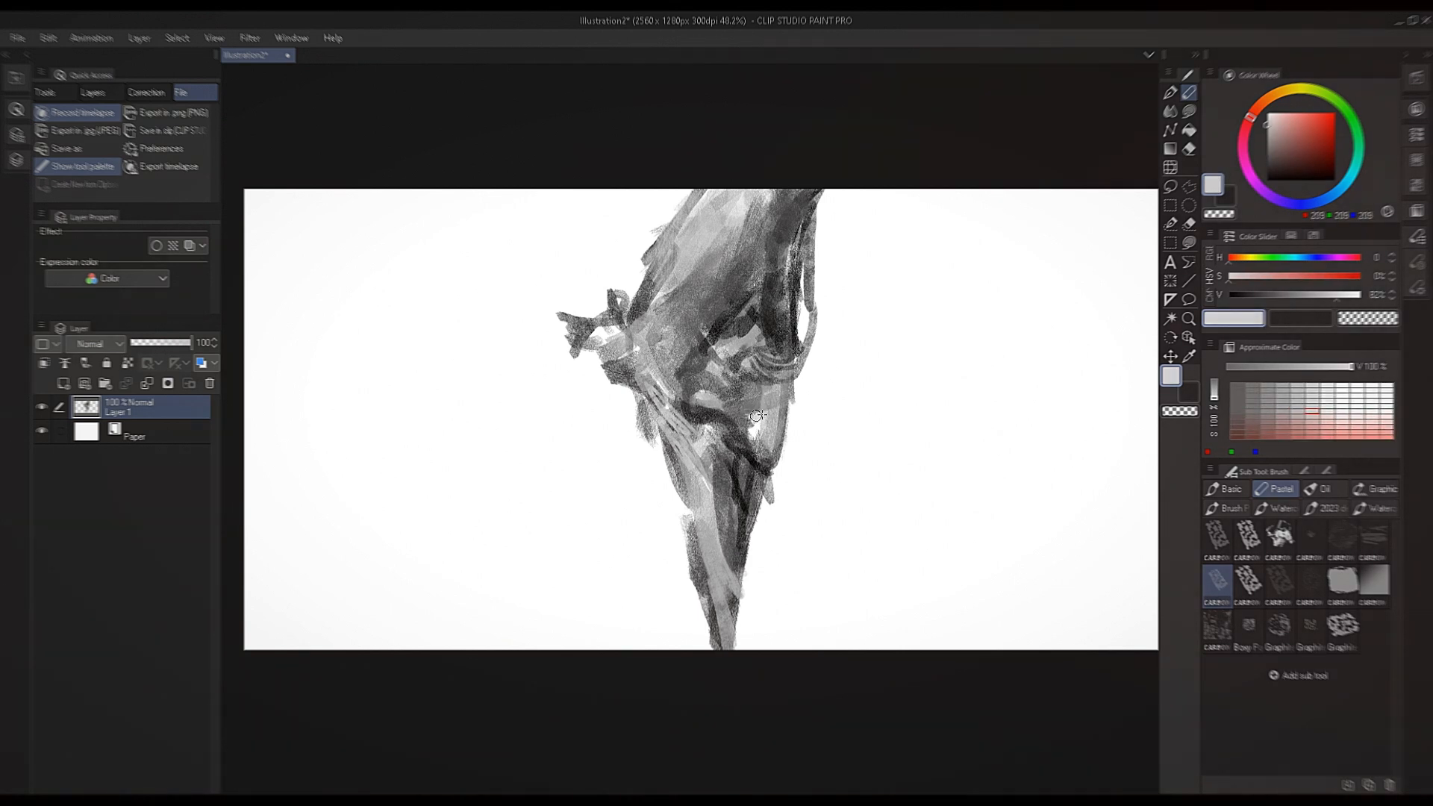
left_click(752, 423, "alt")
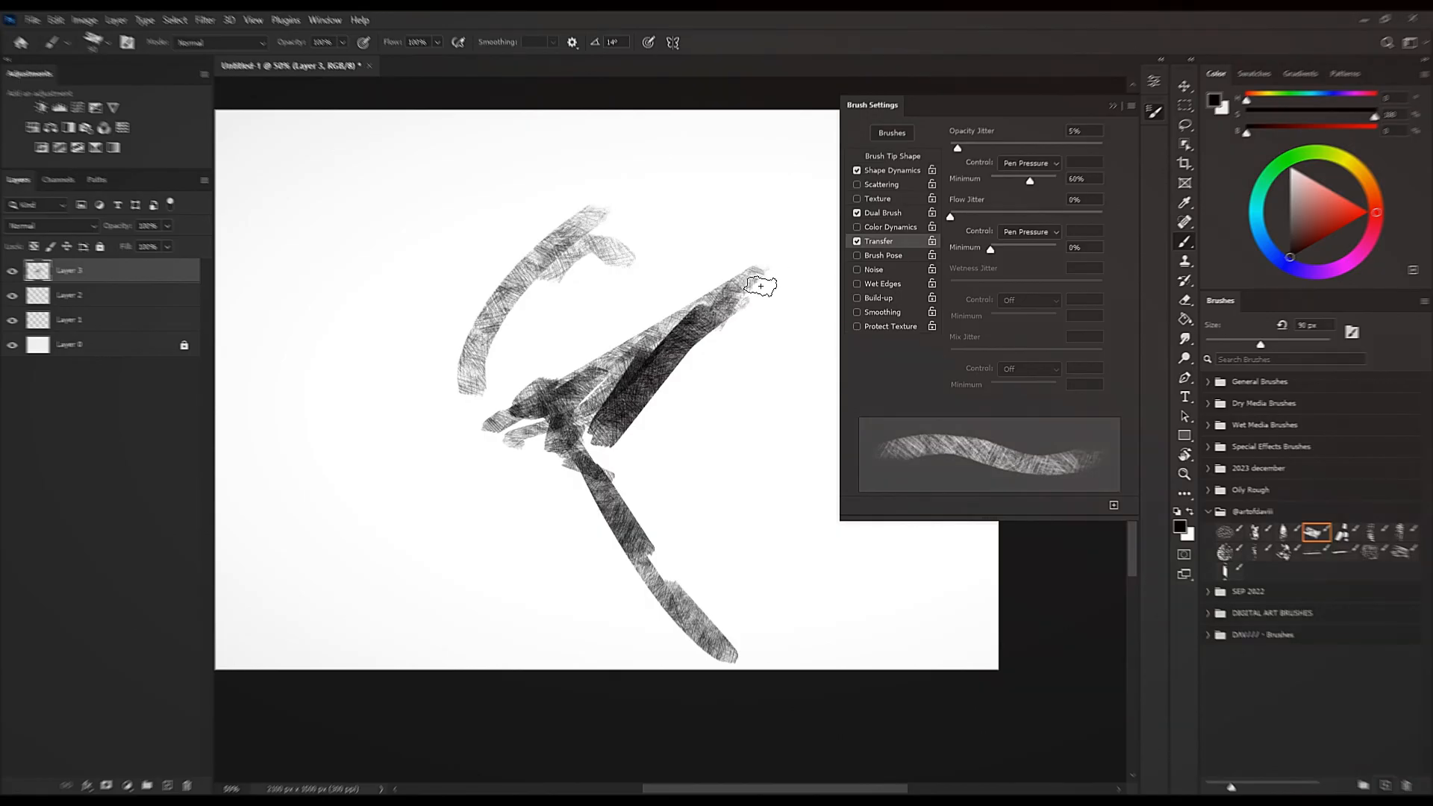
Switch to Photoshop and, in Shape Dynamics, keep the size control off and set the roundness control to Pen Pressure.
left_click(894, 172)
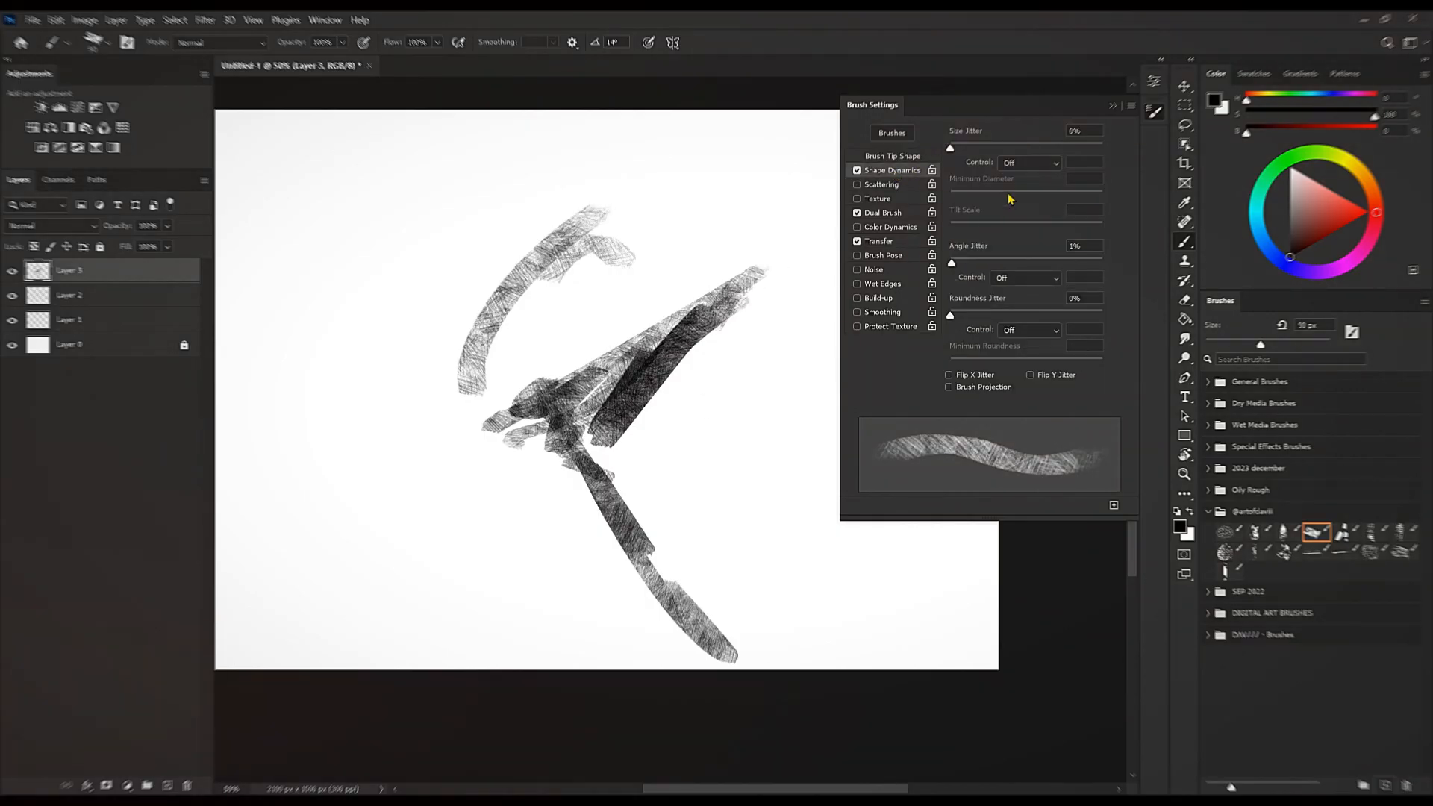
left_click(1028, 163)
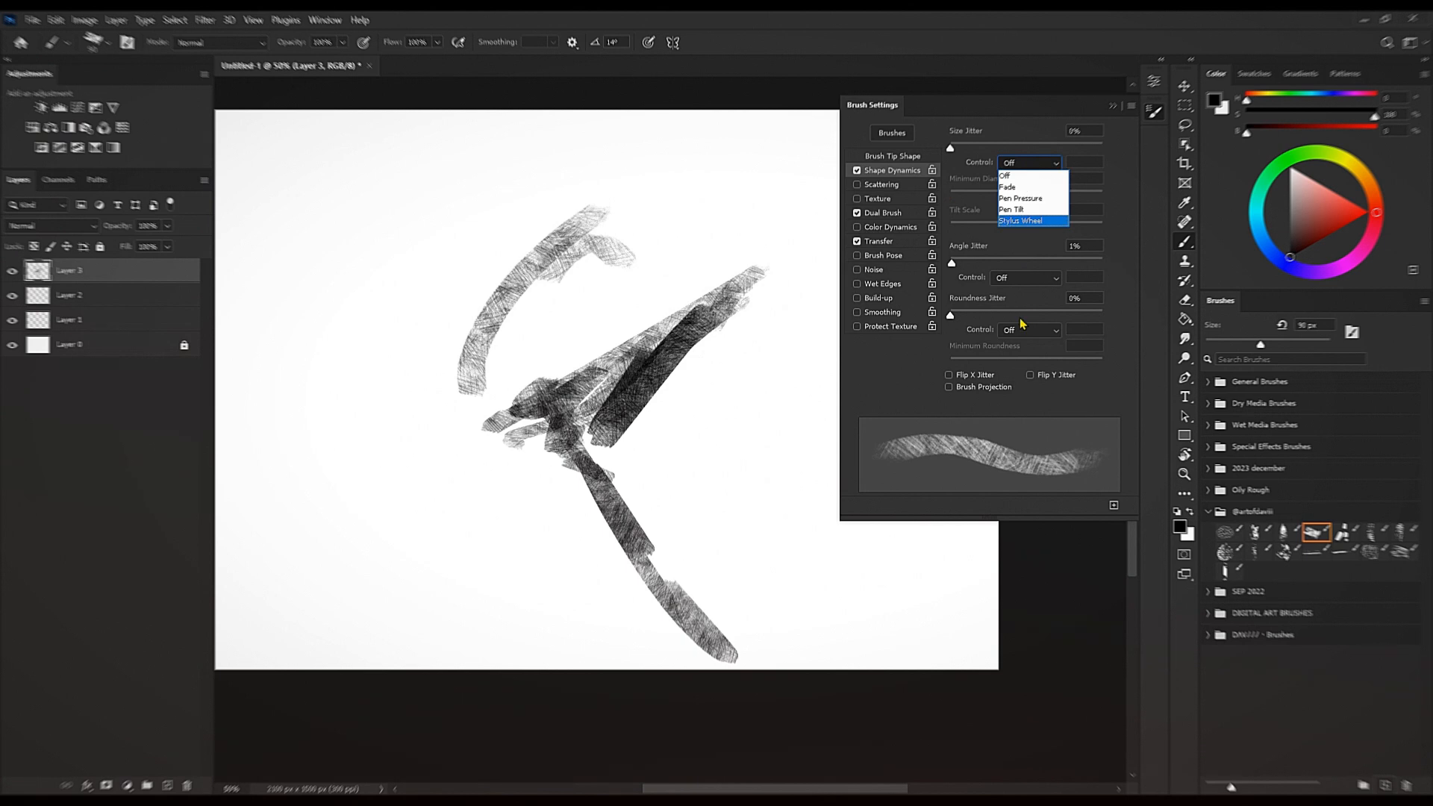
left_click(1024, 176)
left_click(1028, 330)
left_click(1044, 364)
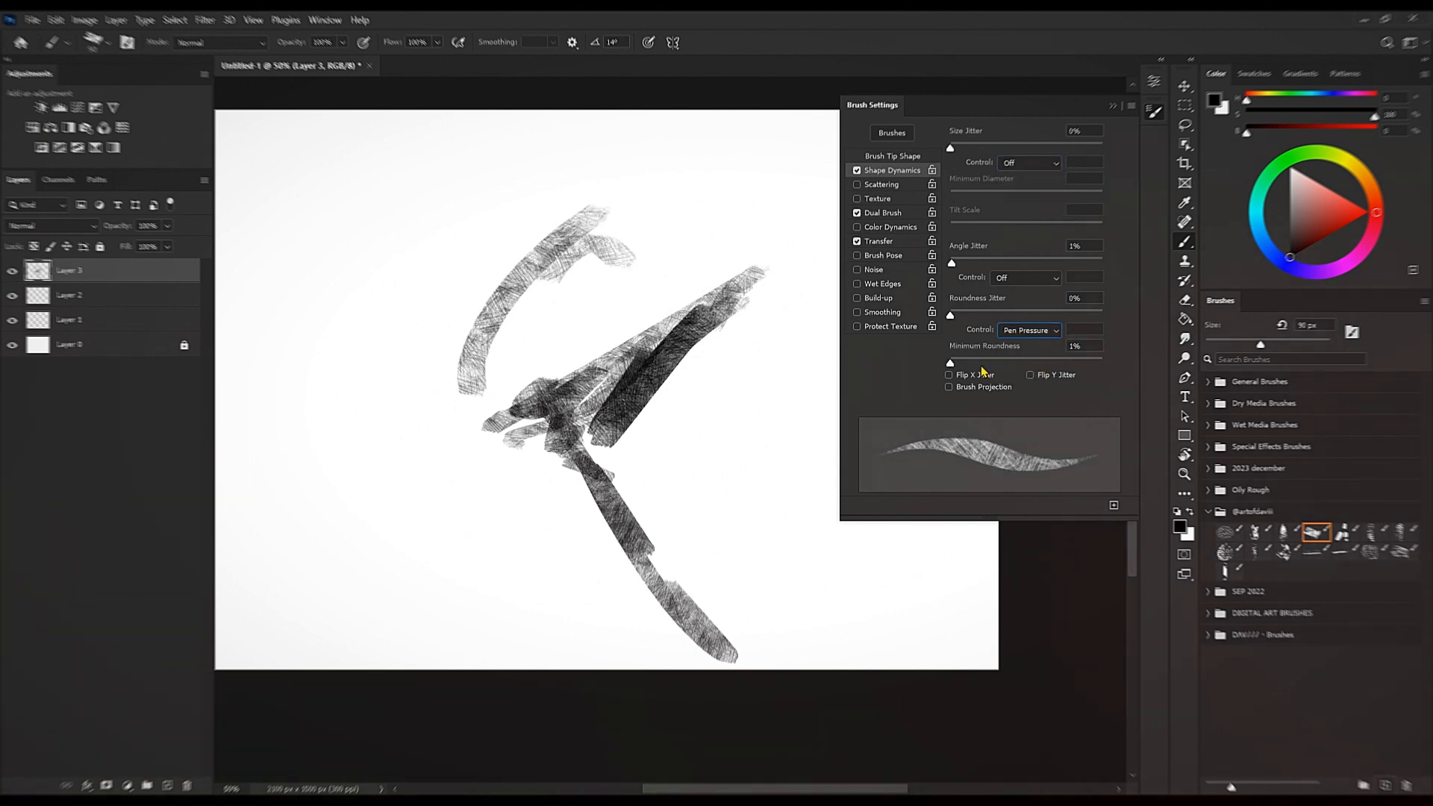
Enlarge the brush to 175 px and paint test strokes near the right side of Layer 3.
key("bracketright")
key("bracketright")
mouse_move(755, 586)
left_mouse_down()
mouse_move(768, 343)
mouse_move(792, 316)
mouse_move(780, 261)
left_mouse_up()
key("bracketright")
key("bracketright")
mouse_move(686, 237)
left_mouse_down()
mouse_move(693, 226)
mouse_move(776, 233)
mouse_move(720, 349)
left_mouse_up()
left_click_drag(625, 419, 781, 413)
Set the minimum roundness to 100%, the size control to Pen Pressure and the minimum diameter to 45%.
left_click_drag(1036, 364, 1155, 364)
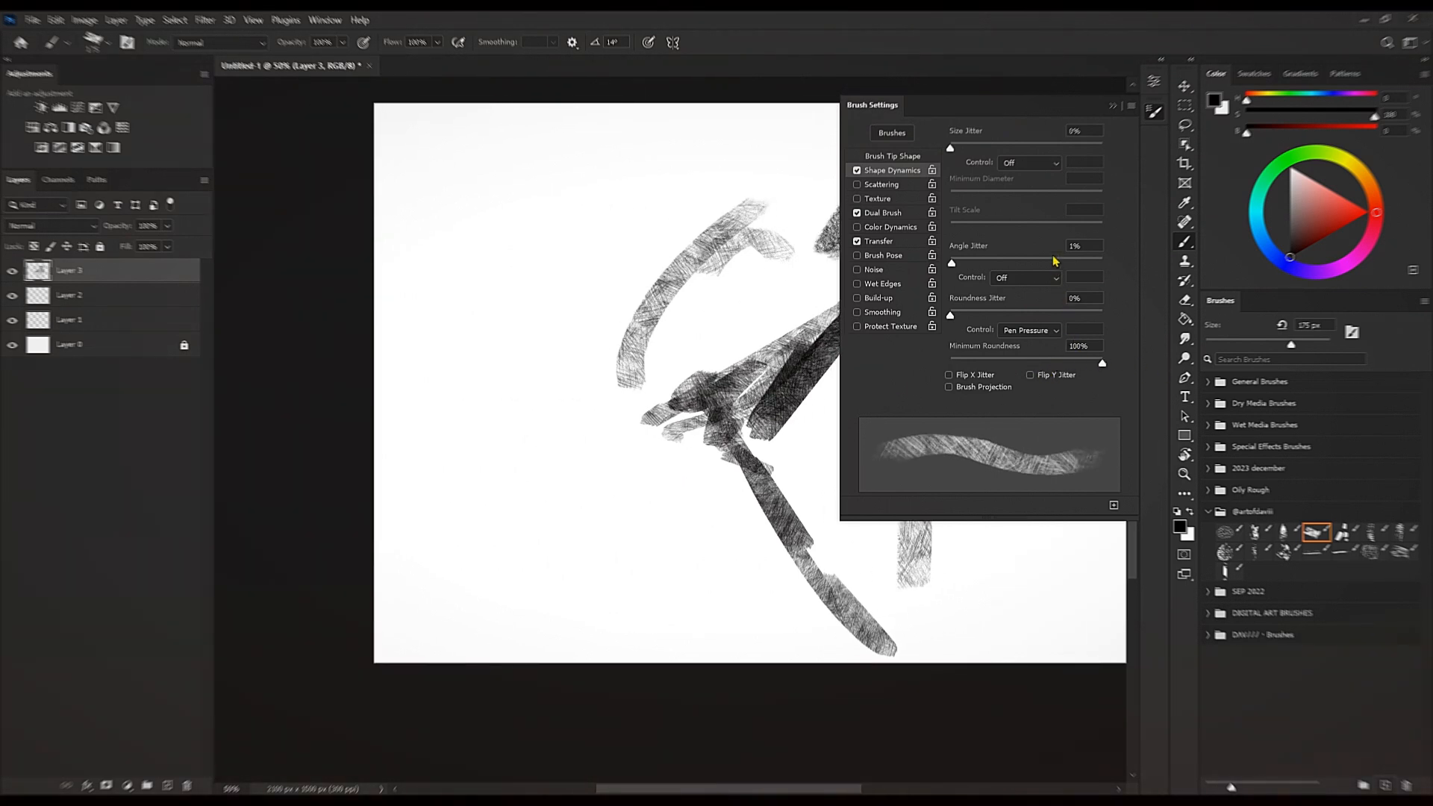
left_click(1045, 330)
left_click(1049, 324)
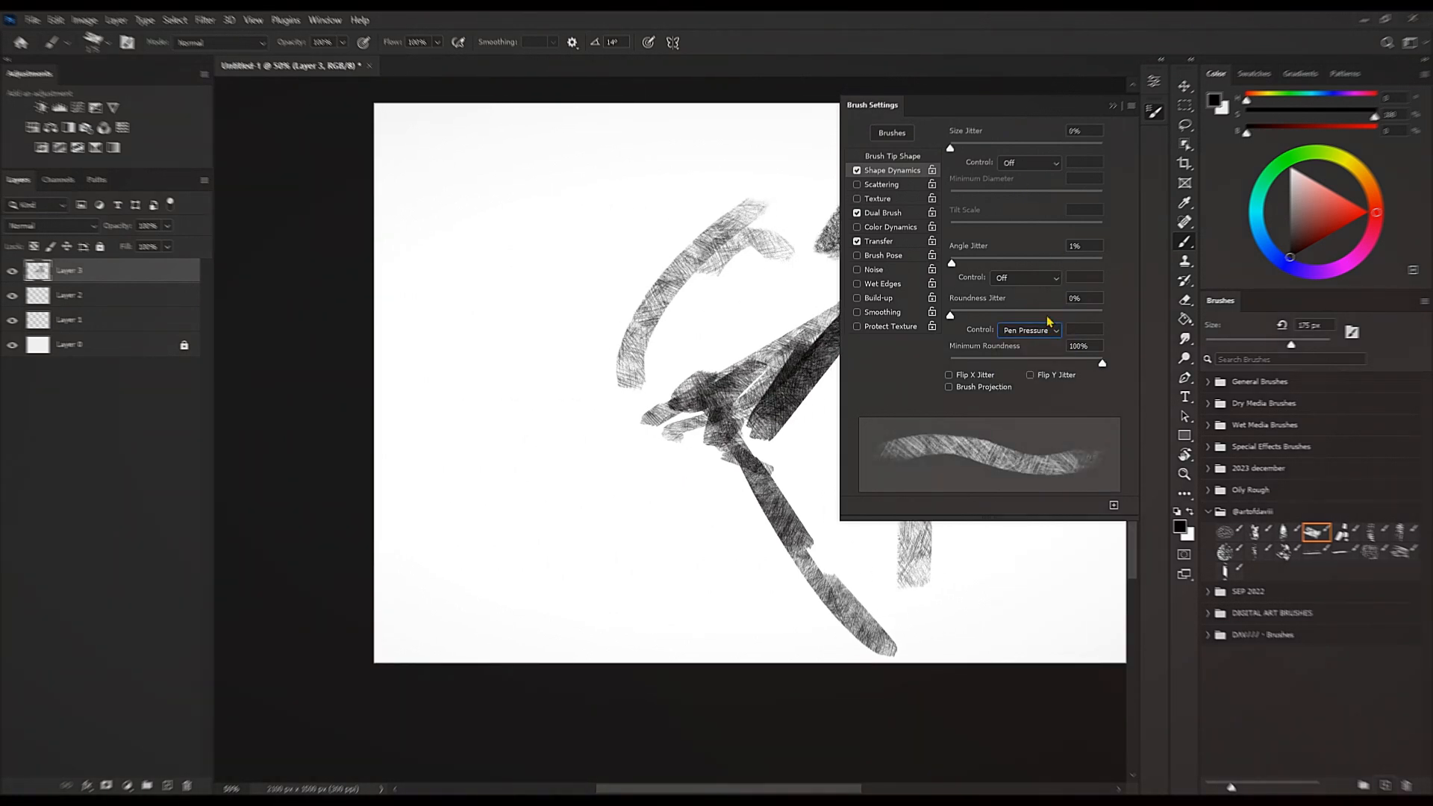
left_click(1029, 163)
left_click(1029, 197)
left_click_drag(1023, 192, 1018, 197)
Paint broad strokes on the left half of Layer 3 at 200 px, then curved strokes with a smaller brush.
left_click_drag(575, 375, 559, 546)
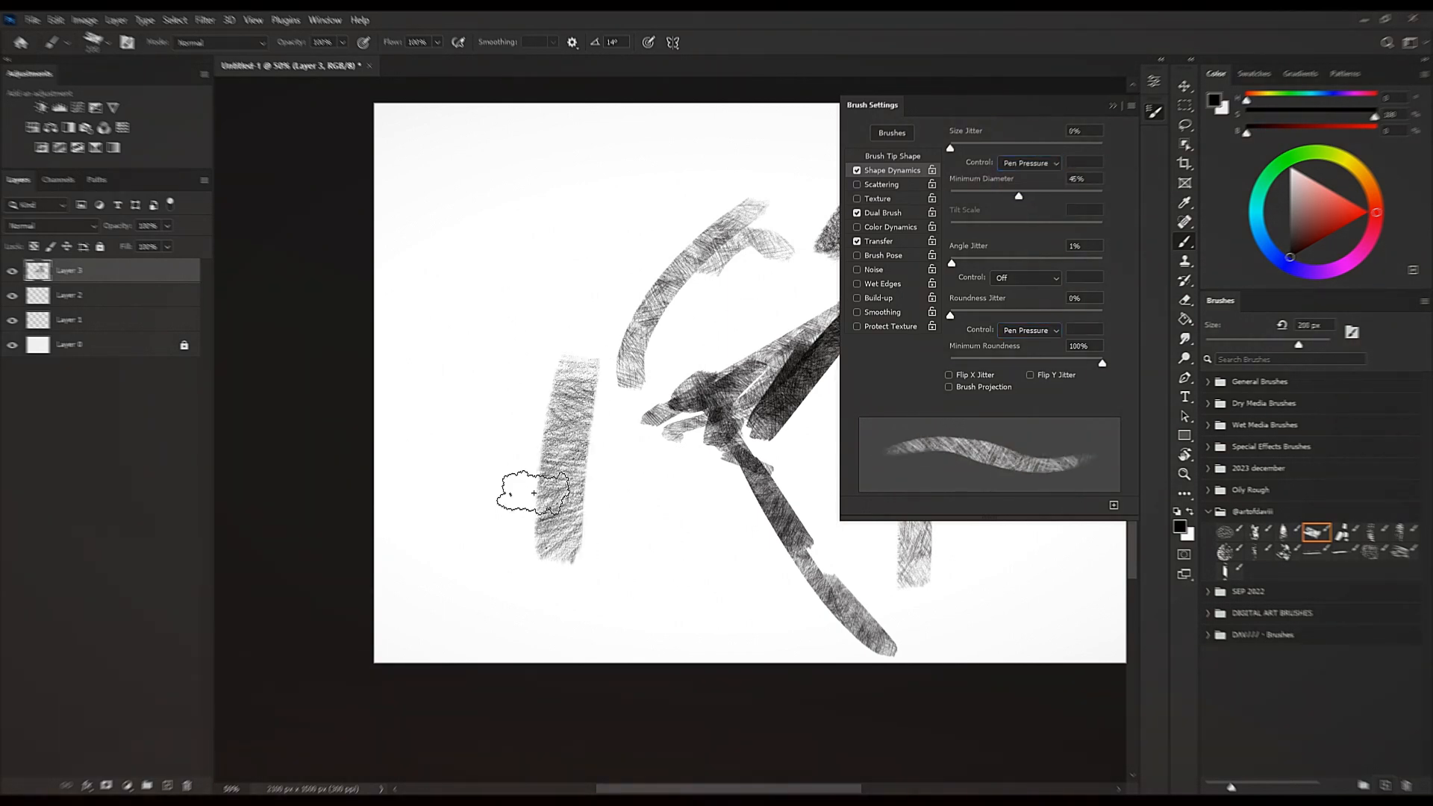
left_click_drag(598, 263, 533, 481)
left_click_drag(612, 258, 530, 396)
key("bracketleft")
key("bracketleft")
mouse_move(611, 186)
left_mouse_down()
mouse_move(463, 334)
mouse_move(666, 169)
mouse_move(614, 280)
left_mouse_up()
Reduce the brush, set the minimum diameter to 0% and paint thin crossing strokes below the broad ones.
key("bracketleft")
key("bracketleft")
key("bracketleft")
left_click_drag(986, 197, 888, 209)
mouse_move(585, 496)
left_mouse_down()
mouse_move(683, 580)
mouse_move(663, 605)
mouse_move(622, 477)
left_mouse_up()
left_click_drag(695, 494, 601, 621)
Enlarge the brush to 175 px and paint a pressure-tapered stroke left of the long diagonal.
key("bracketright")
key("bracketright")
key("bracketright")
key("bracketright")
key("bracketright")
mouse_move(752, 551)
left_mouse_down()
mouse_move(649, 504)
mouse_move(740, 578)
left_mouse_up()
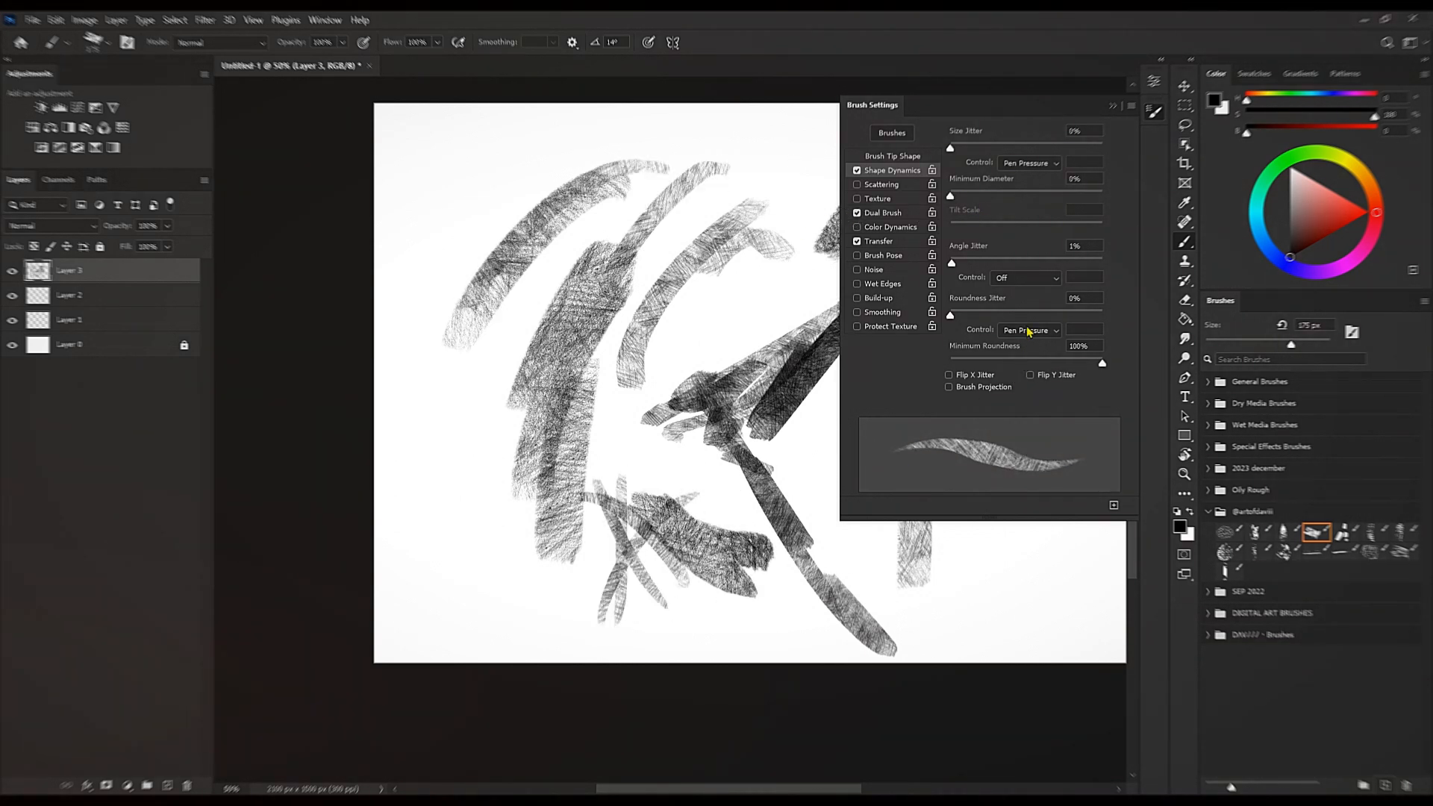
Set the minimum diameter to 51% and minimum roundness to 49%, then paint dense strokes over the upper centre.
left_click(1025, 192)
mouse_move(673, 309)
left_mouse_down()
mouse_move(735, 299)
mouse_move(717, 231)
left_mouse_up()
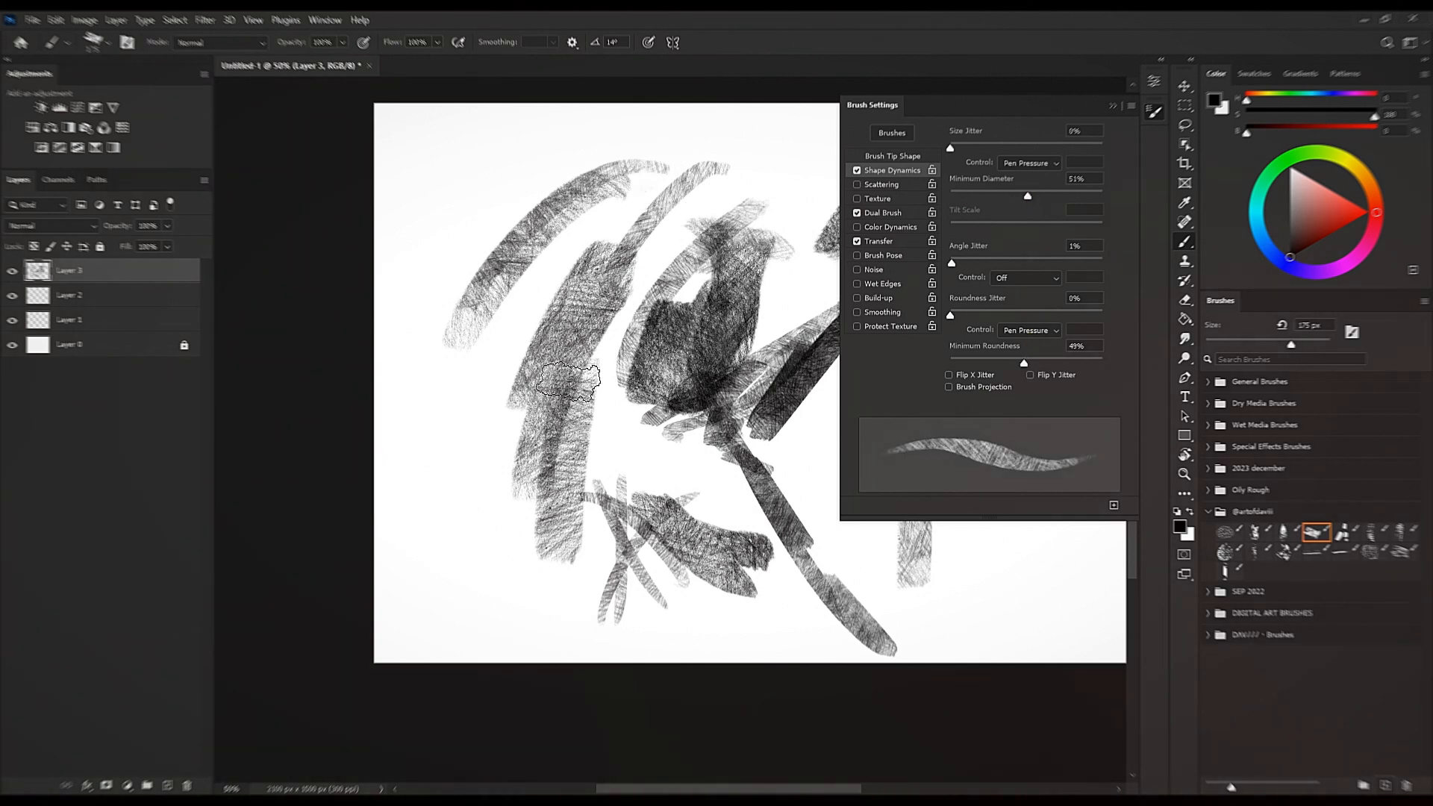
left_click_drag(644, 196, 556, 369)
Paint vertical and curved strokes along the canvas's left side with a smaller brush, then more strokes at 125 px.
key("[")
key("[")
key("[")
mouse_move(460, 571)
left_mouse_down()
mouse_move(470, 431)
mouse_move(488, 476)
mouse_move(405, 395)
left_mouse_up()
mouse_move(415, 369)
left_mouse_down()
mouse_move(442, 253)
mouse_move(495, 194)
mouse_move(449, 258)
mouse_move(485, 164)
mouse_move(433, 203)
mouse_move(515, 156)
left_mouse_up()
key("]")
left_click_drag(685, 384, 527, 394)
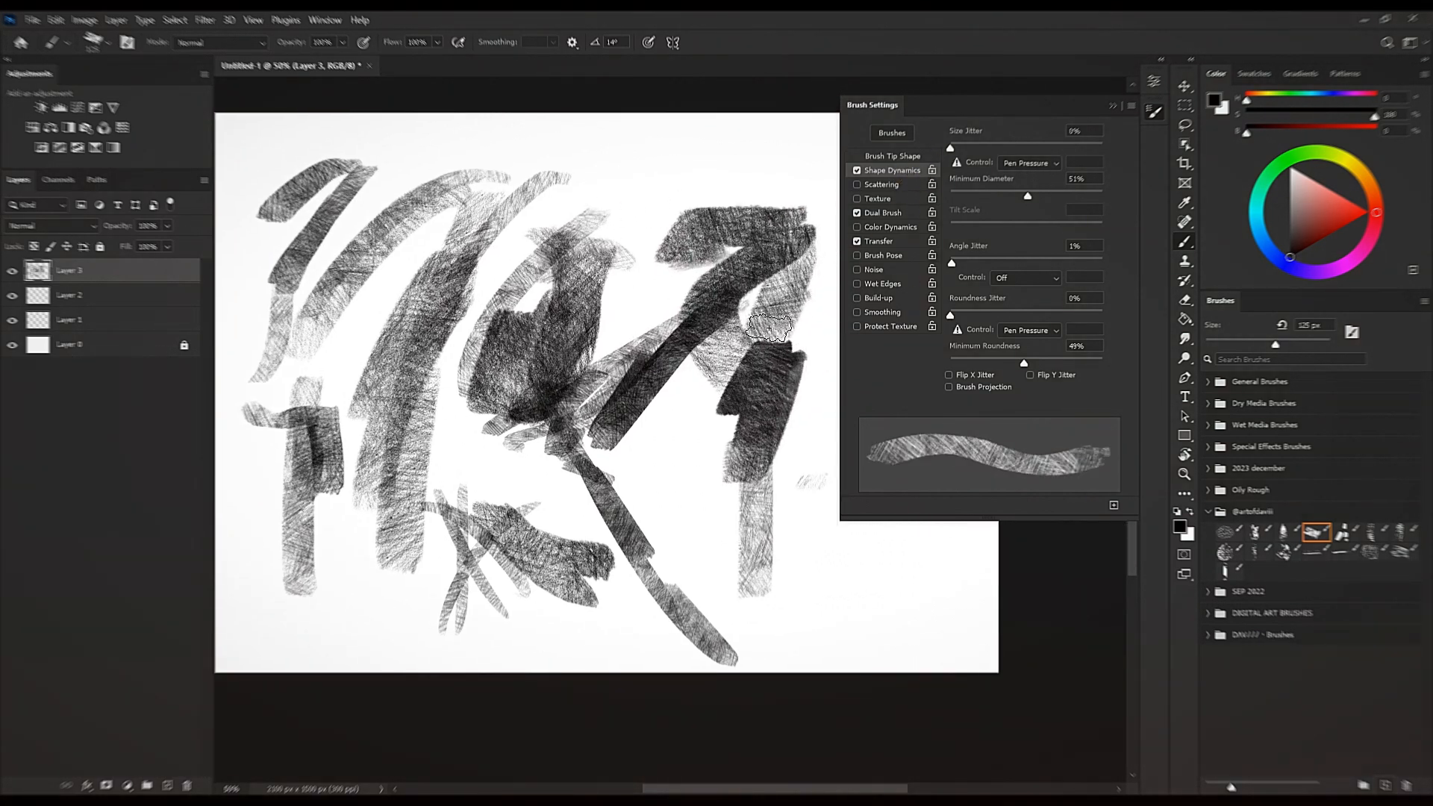
Delete Layer 3, enlarge the brush and paint short diagonal strokes around the centre of Layer 2.
key("Delete")
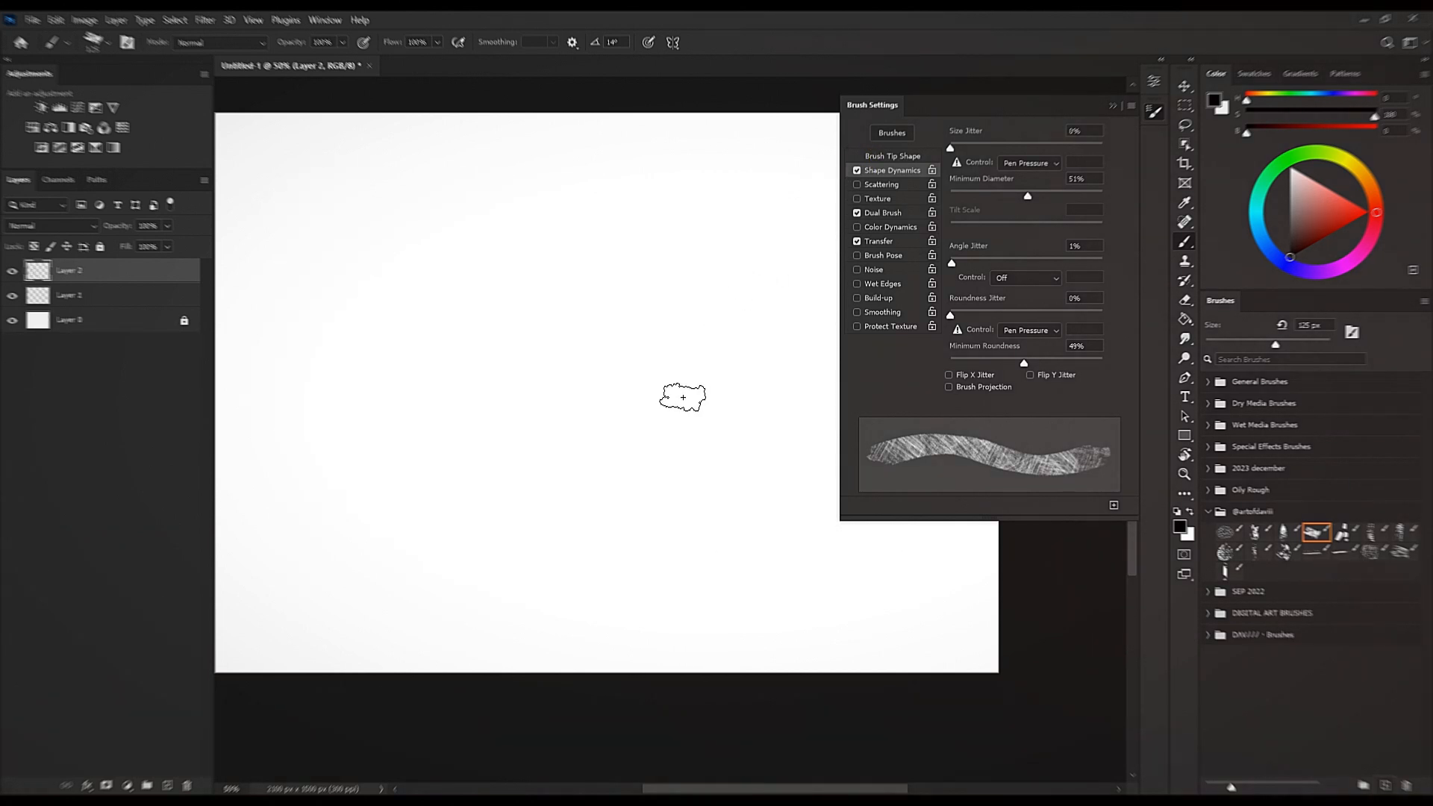
key("]")
mouse_move(630, 440)
left_mouse_down()
mouse_move(678, 443)
mouse_move(687, 473)
left_mouse_up()
key("]")
left_click_drag(589, 457, 646, 495)
left_click_drag(652, 361, 810, 305)
Paint a small dash with a reduced brush, then short overlapping strokes beside it at 125 px.
key("[")
key("[")
key("[")
key("[")
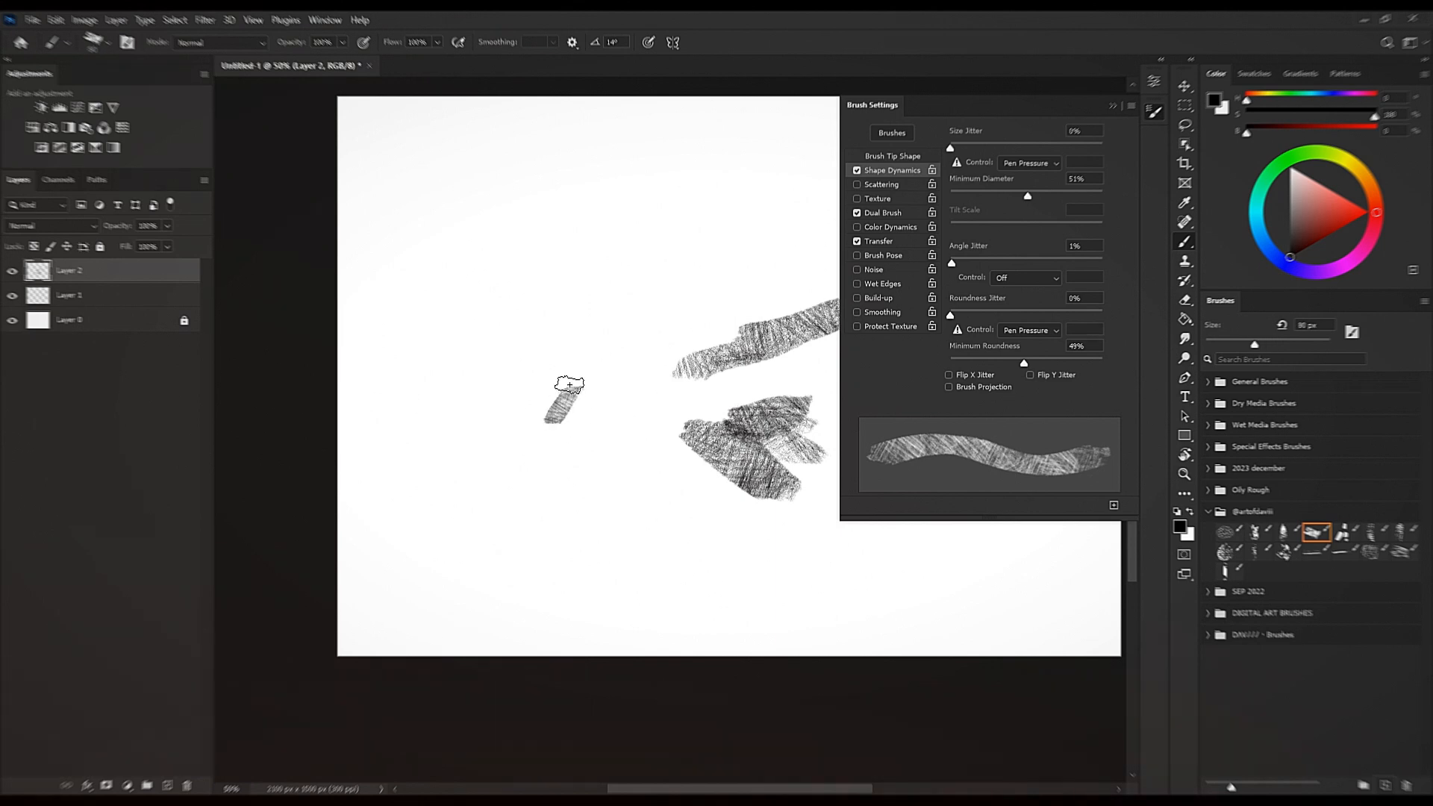
key("]")
key("]")
key("]")
mouse_move(633, 418)
left_mouse_down()
mouse_move(649, 446)
mouse_move(594, 442)
left_mouse_up()
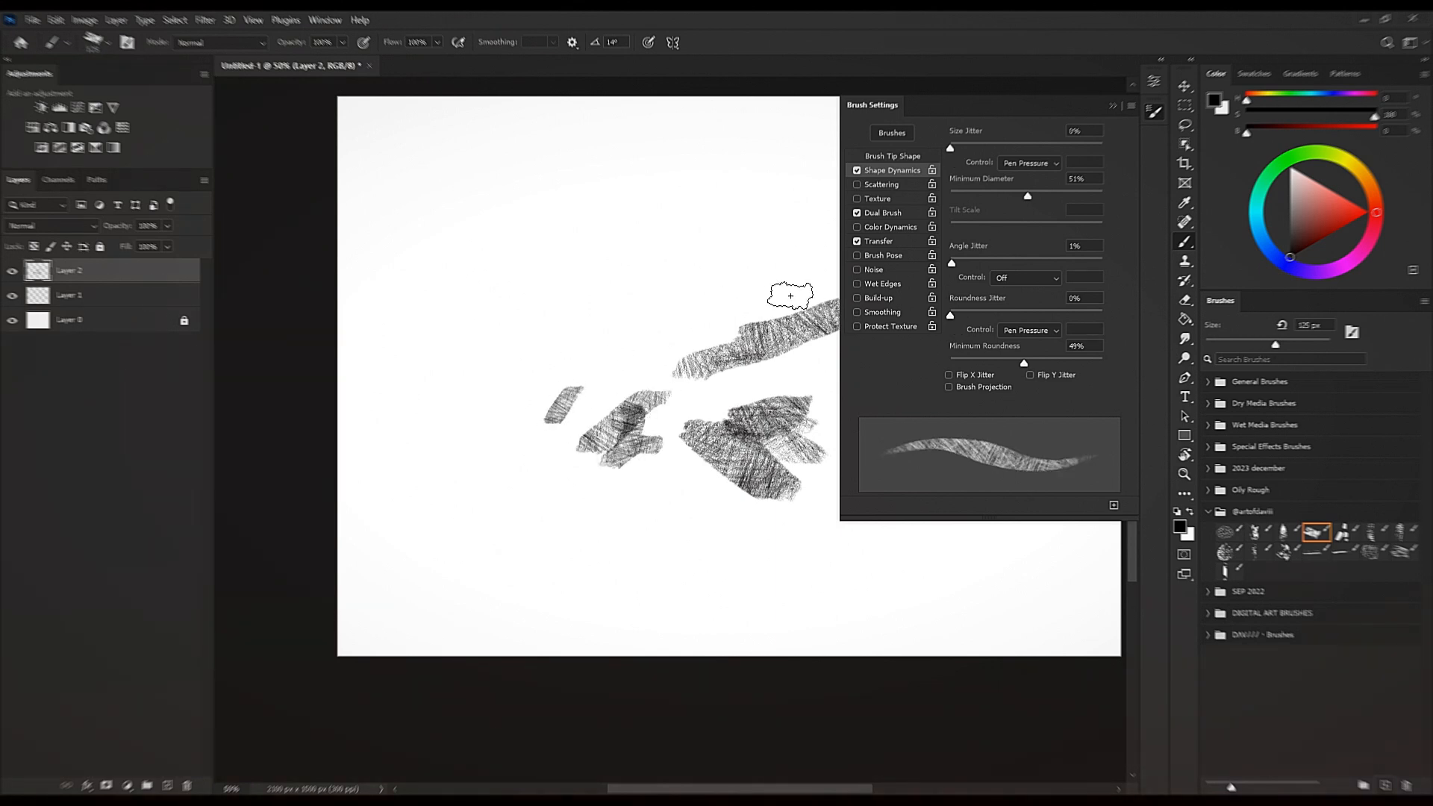
Open the Brush Tip Shape settings and paint horizontal and vertical strokes in the upper left area, varying the brush size.
left_click(909, 157)
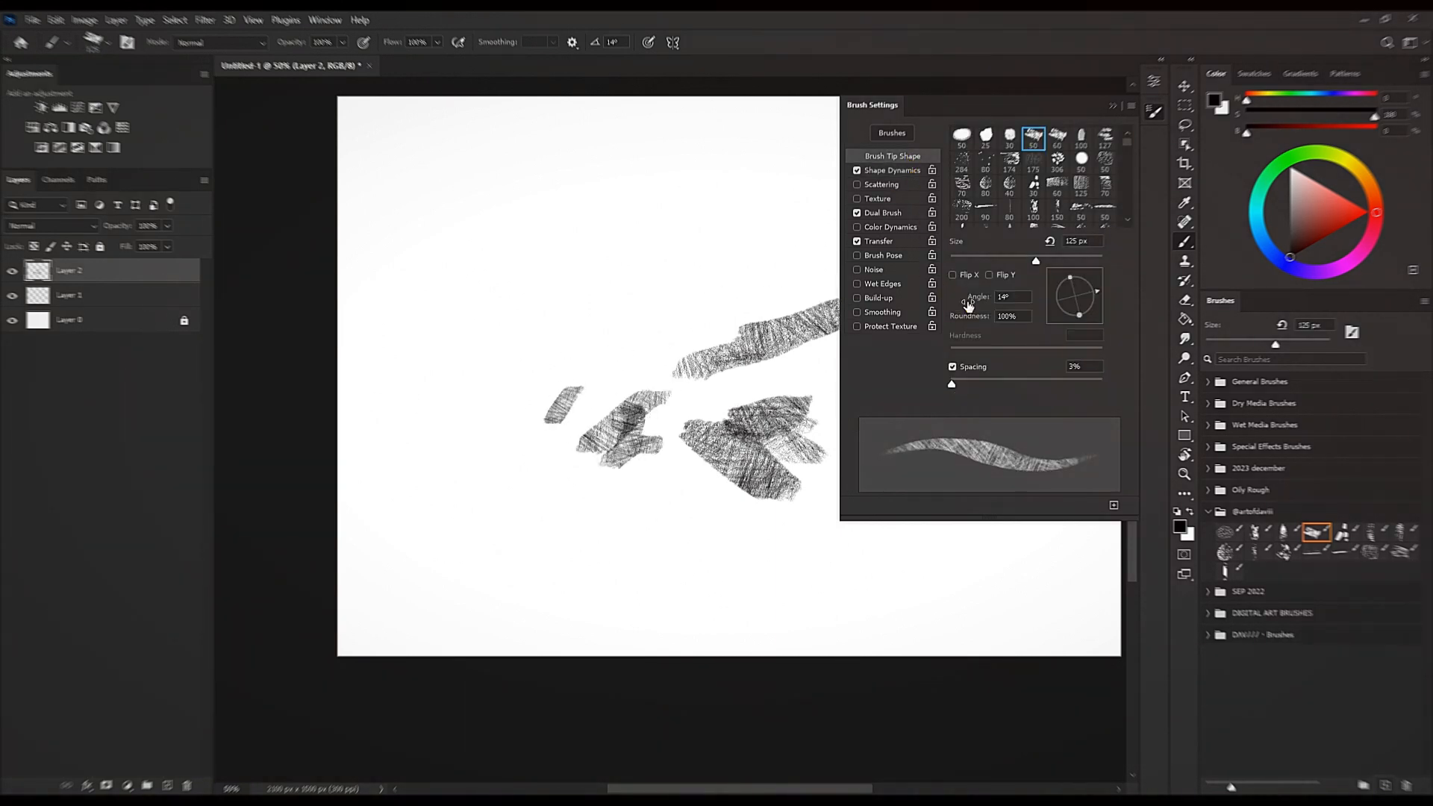
left_click_drag(655, 330, 606, 323)
mouse_move(538, 288)
left_mouse_down()
mouse_move(594, 245)
mouse_move(573, 267)
mouse_move(609, 279)
mouse_move(539, 409)
left_mouse_up()
key("[")
key("[")
key("[")
key("]")
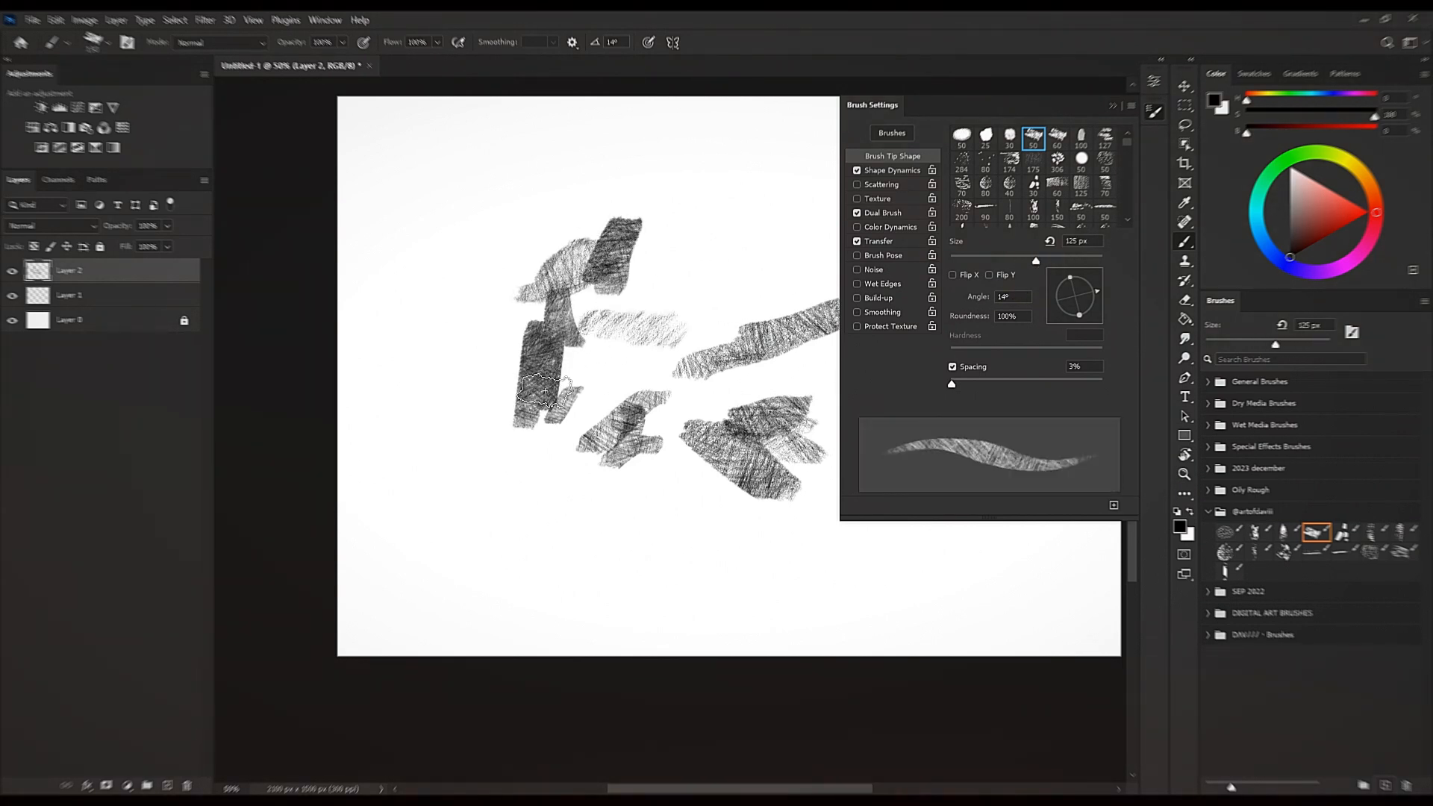
Paint vertical, diagonal and curved strokes through the centre and upper left of the canvas, ending with a 150 px brush.
left_click_drag(567, 456, 571, 546)
mouse_move(598, 478)
left_mouse_down()
mouse_move(631, 527)
mouse_move(625, 564)
left_mouse_up()
left_click_drag(653, 501, 685, 618)
left_click_drag(612, 556, 690, 474)
mouse_move(595, 451)
left_mouse_down()
mouse_move(732, 357)
mouse_move(739, 294)
left_mouse_up()
key("[")
key("[")
mouse_move(724, 216)
left_mouse_down()
mouse_move(657, 299)
mouse_move(614, 246)
left_mouse_up()
left_click_drag(729, 168, 468, 359)
key("]")
left_click_drag(600, 250, 489, 315)
key("]")
In Shape Dynamics, turn the Roundness Jitter control off and set the Minimum Diameter to 75%.
left_click(911, 171)
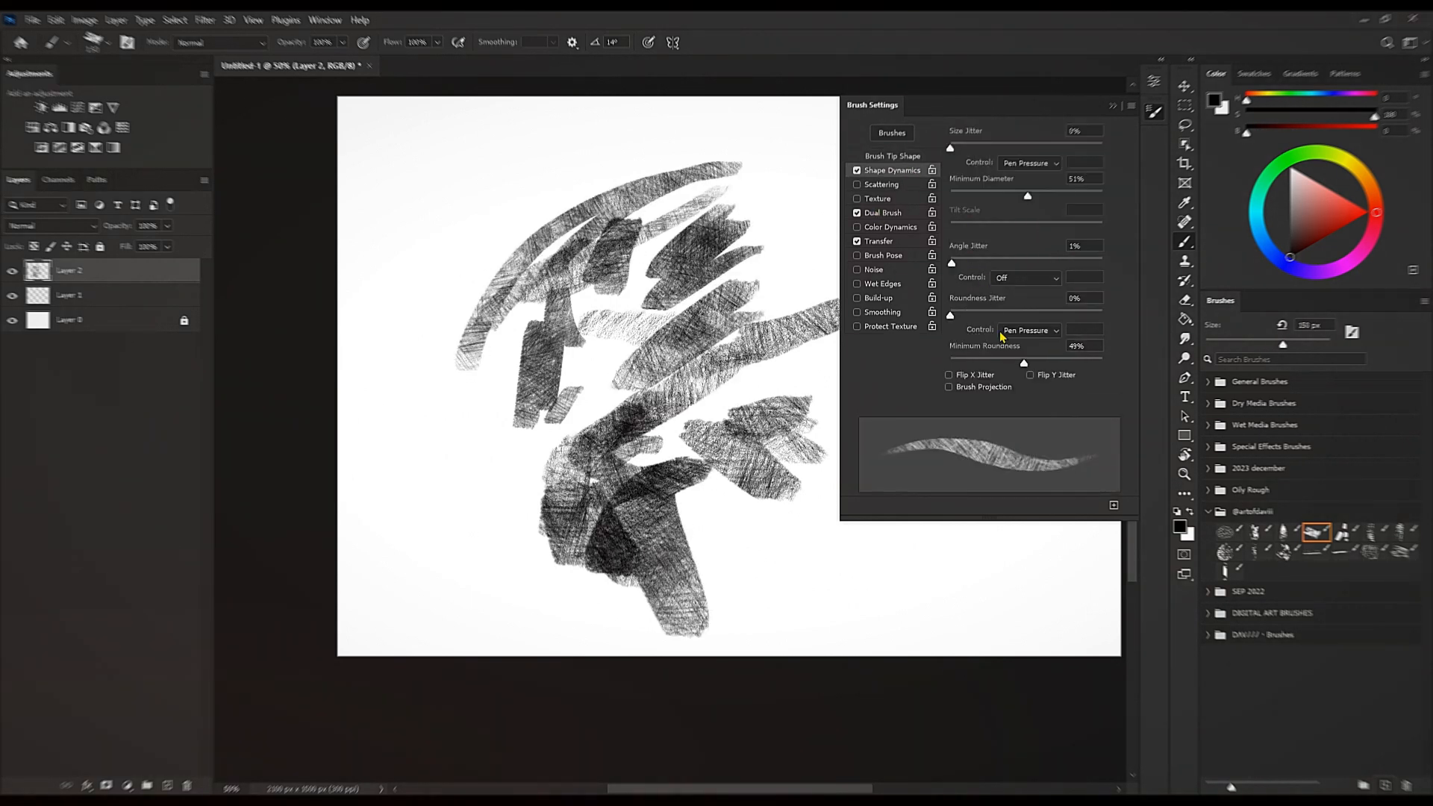
left_click(1030, 330)
left_click(1030, 342)
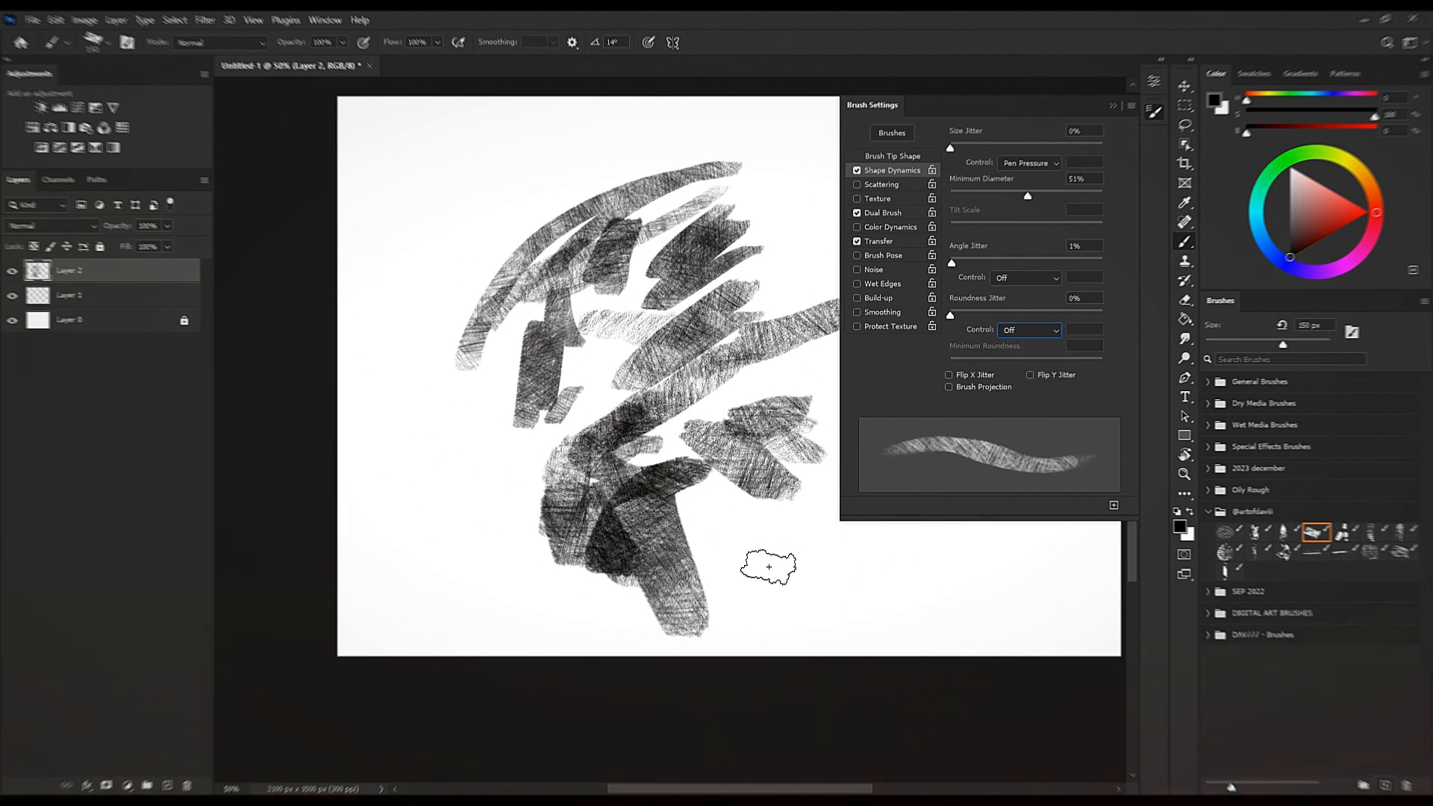
type("75")
key("Return")
Paint curved and overlapping vertical strokes down the canvas's left side at 150 px.
left_click_drag(552, 521, 499, 504)
left_click_drag(541, 412, 500, 522)
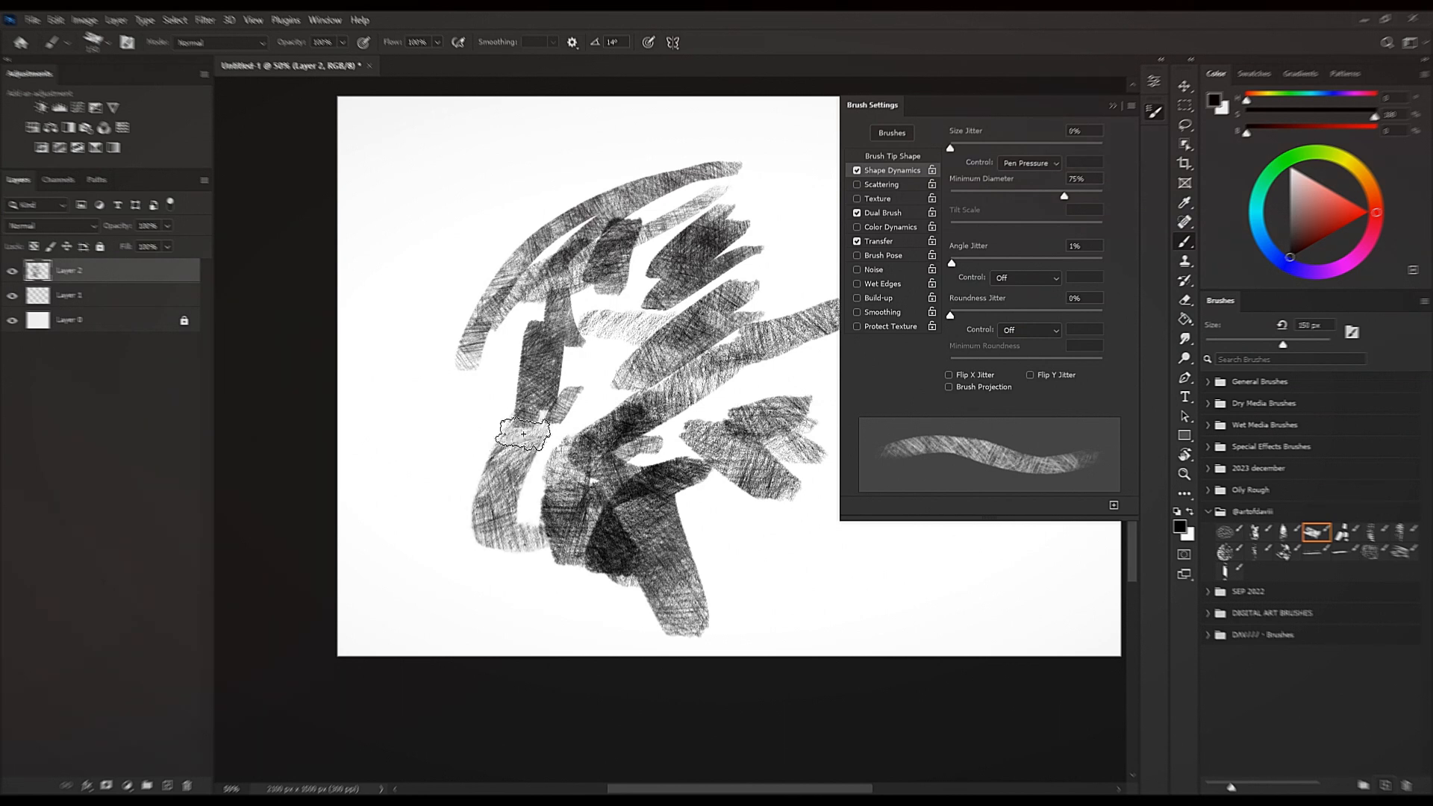
left_click_drag(441, 298, 440, 500)
left_click_drag(437, 233, 401, 478)
Reduce the brush size and Minimum Diameter and paint narrow, near-vertical strokes in the lower right of the canvas.
key("[")
key("[")
key("[")
key("[")
key("space")
left_click_drag(560, 496, 407, 485)
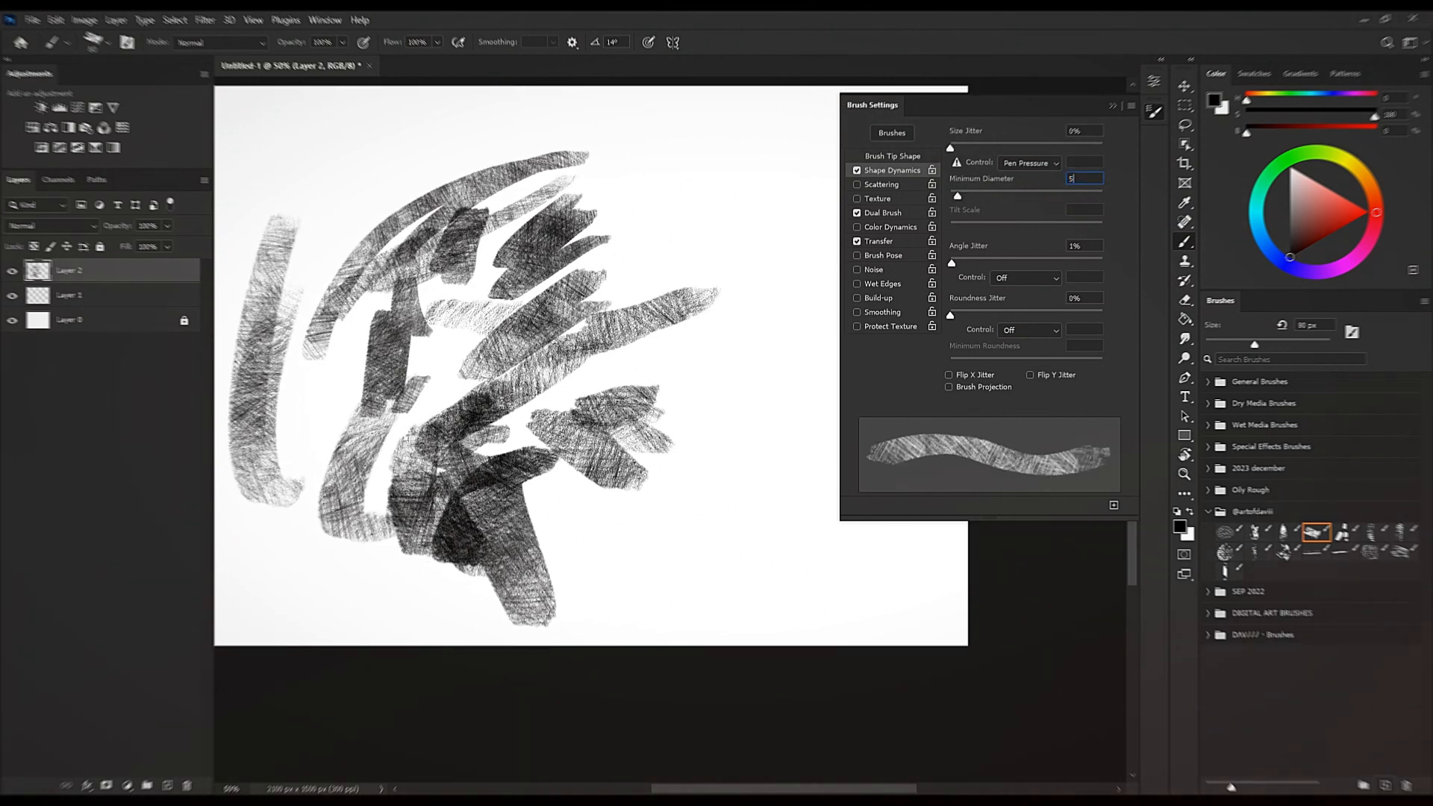
left_click_drag(771, 478, 756, 494)
left_click_drag(731, 397, 708, 549)
left_click_drag(729, 399, 682, 593)
Enlarge the brush to 90 px and paint curved and vertical strokes in the upper right of the canvas.
key("]")
key("]")
key("]")
mouse_move(773, 315)
left_mouse_down()
mouse_move(757, 491)
mouse_move(744, 360)
left_mouse_up()
left_click_drag(781, 244, 750, 292)
mouse_move(770, 221)
left_mouse_down()
mouse_move(705, 255)
mouse_move(770, 207)
mouse_move(753, 395)
left_mouse_up()
Set the brush tip angle to -22° and paint dense strokes in the lower right at 150 px and 175 px.
left_click(897, 156)
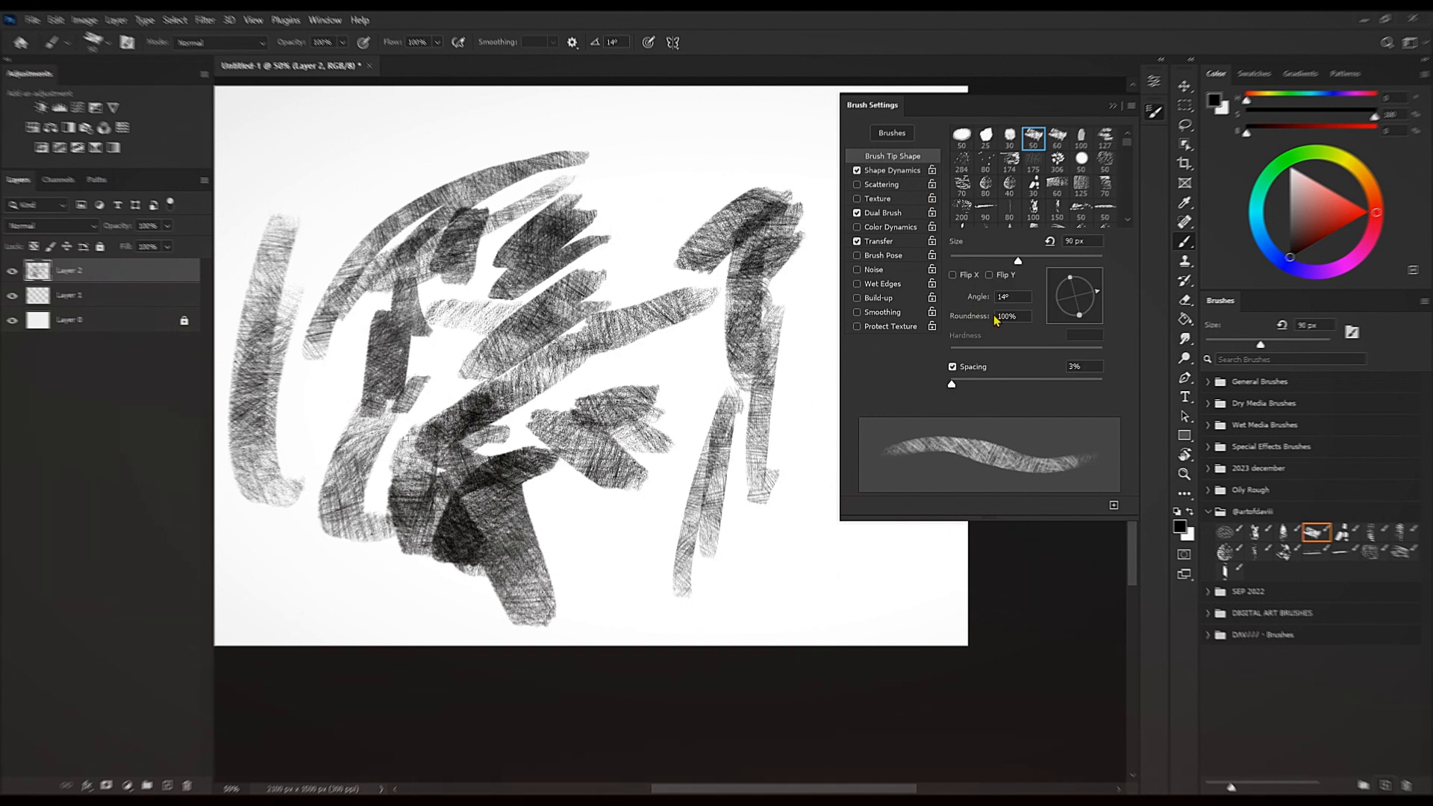
left_click_drag(1103, 312, 1101, 306)
mouse_move(818, 530)
left_mouse_down()
mouse_move(794, 557)
mouse_move(791, 380)
mouse_move(804, 549)
left_mouse_up()
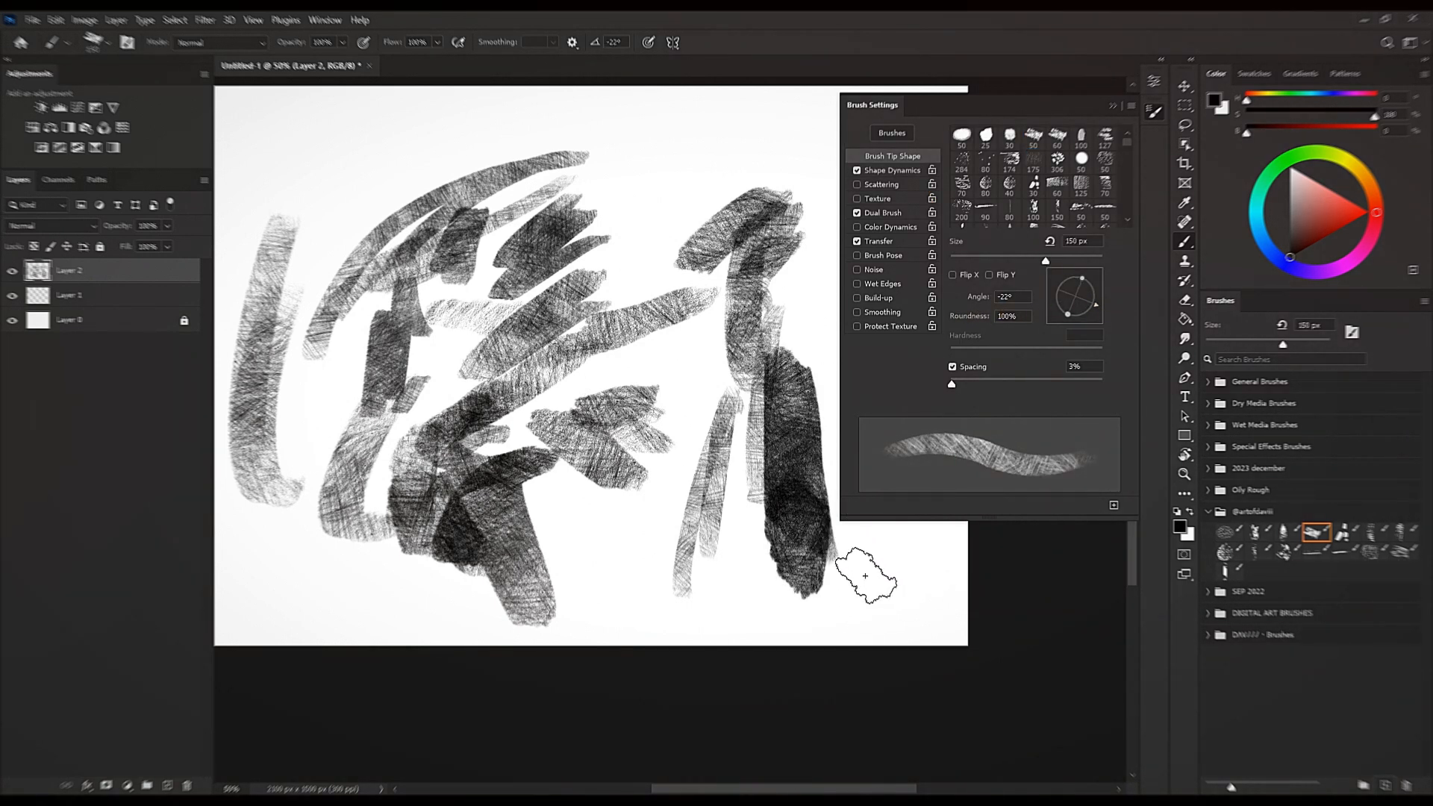
key("bracketright")
left_click_drag(854, 603, 809, 582)
mouse_move(725, 571)
left_mouse_down()
mouse_move(685, 511)
mouse_move(763, 443)
left_mouse_up()
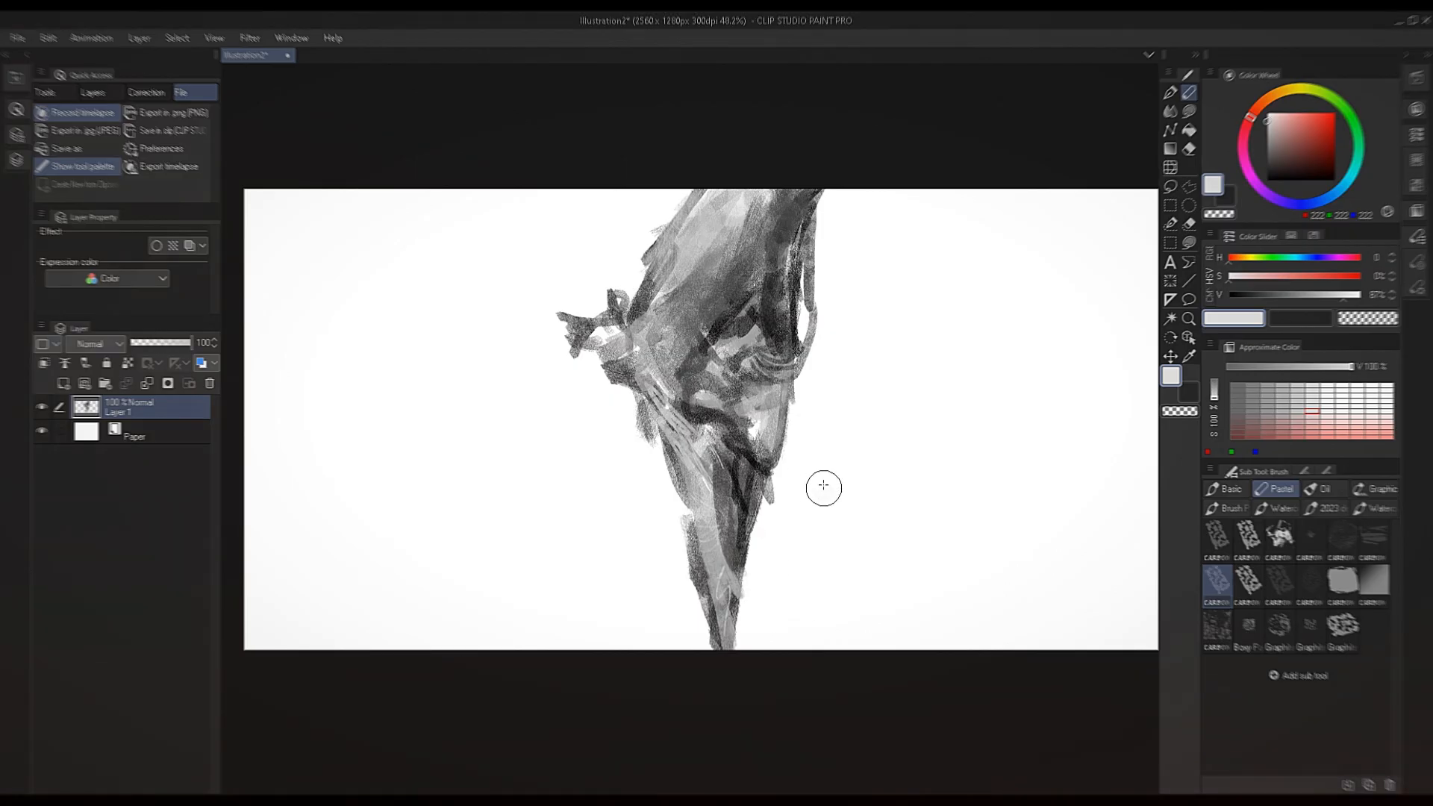
Switch to Clip Studio Paint and paint light grey strokes beside the figure, then black ones above them.
left_click_drag(830, 480, 858, 556)
mouse_move(873, 455)
left_mouse_down()
mouse_move(889, 547)
mouse_move(930, 523)
left_mouse_up()
left_click(1267, 180)
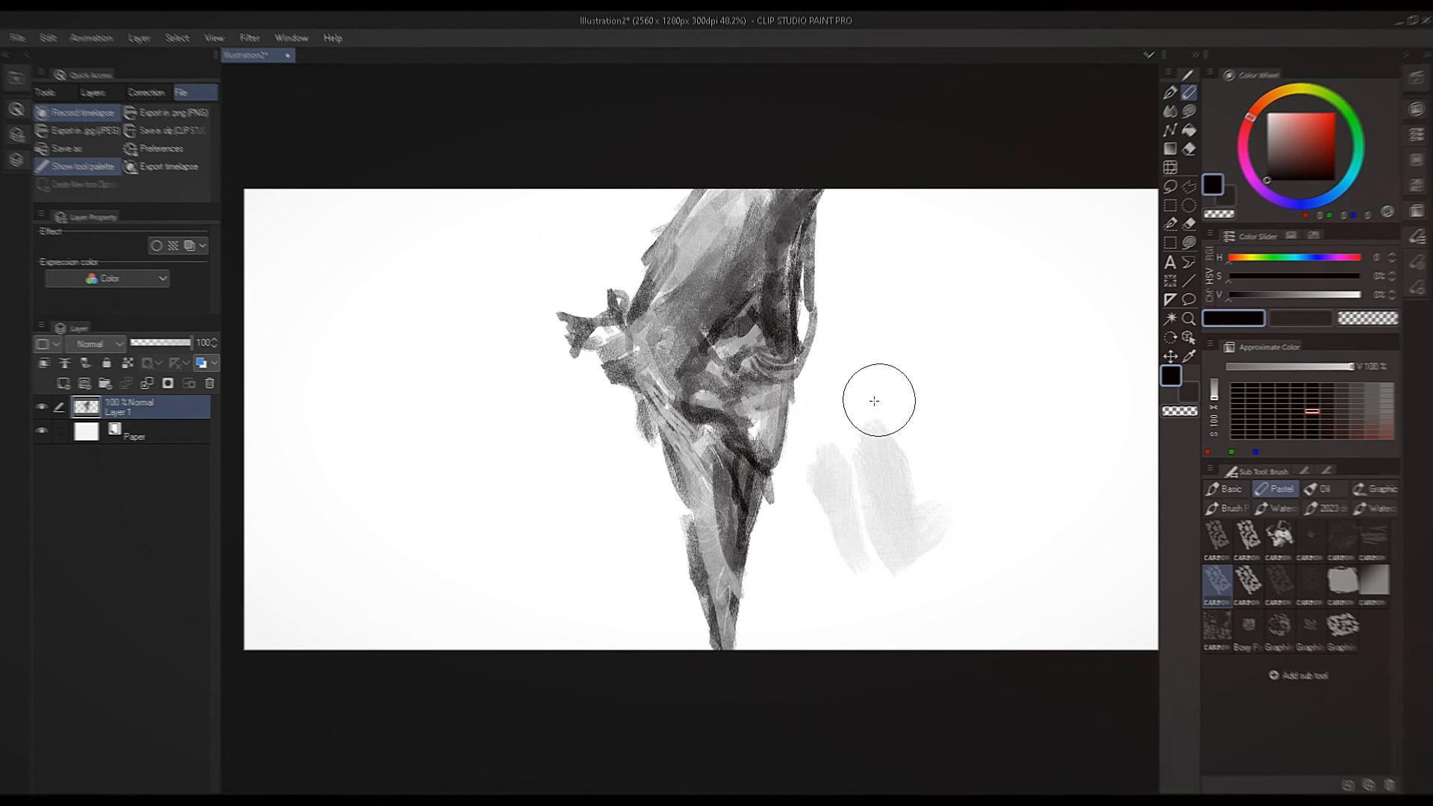
left_click_drag(874, 377, 917, 445)
mouse_move(970, 385)
left_mouse_down()
mouse_move(951, 407)
mouse_move(926, 383)
mouse_move(951, 361)
mouse_move(988, 456)
mouse_move(942, 404)
left_mouse_up()
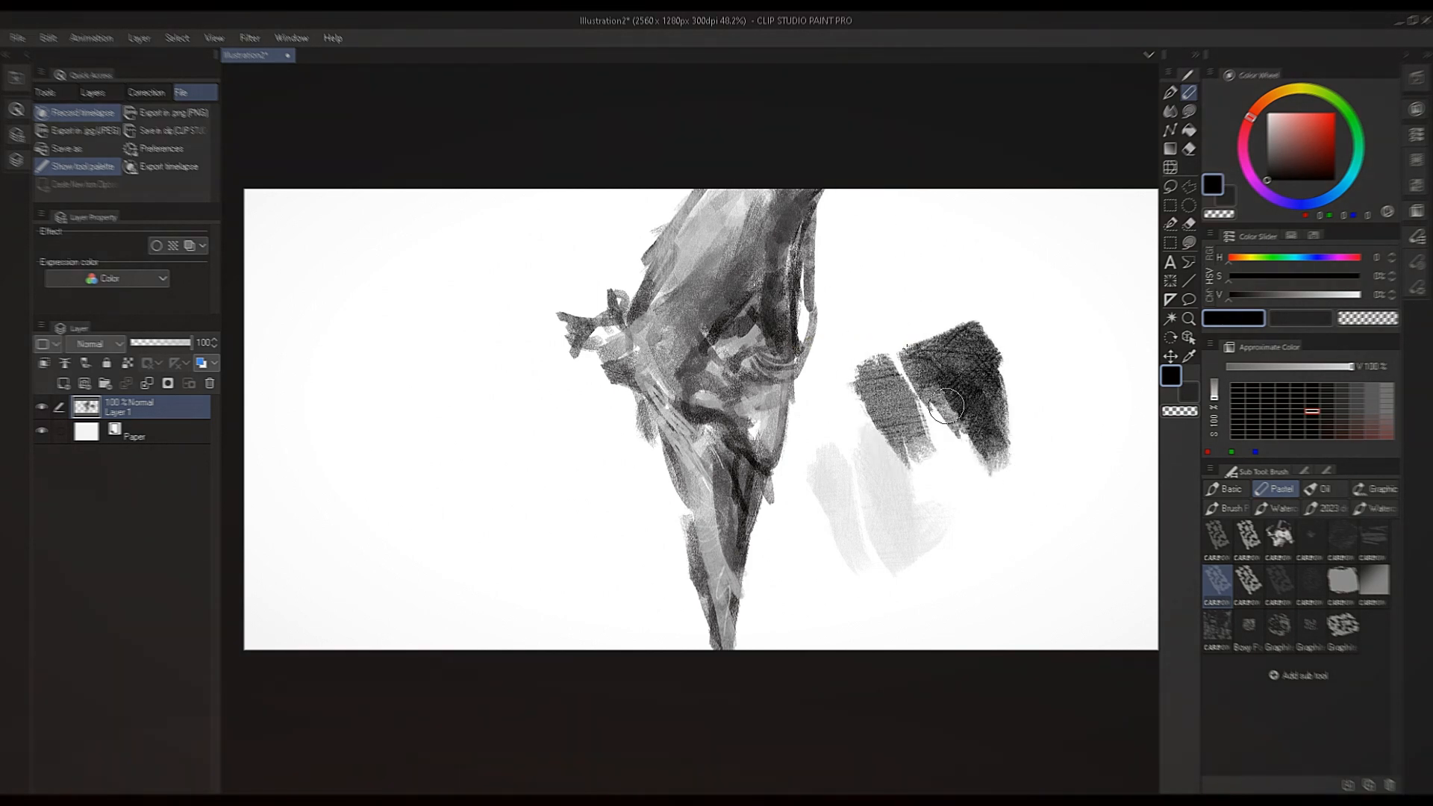
Open the graphite brush's Sub Tool Detail settings, examine the Brush tip angle options, and close them.
key("F2")
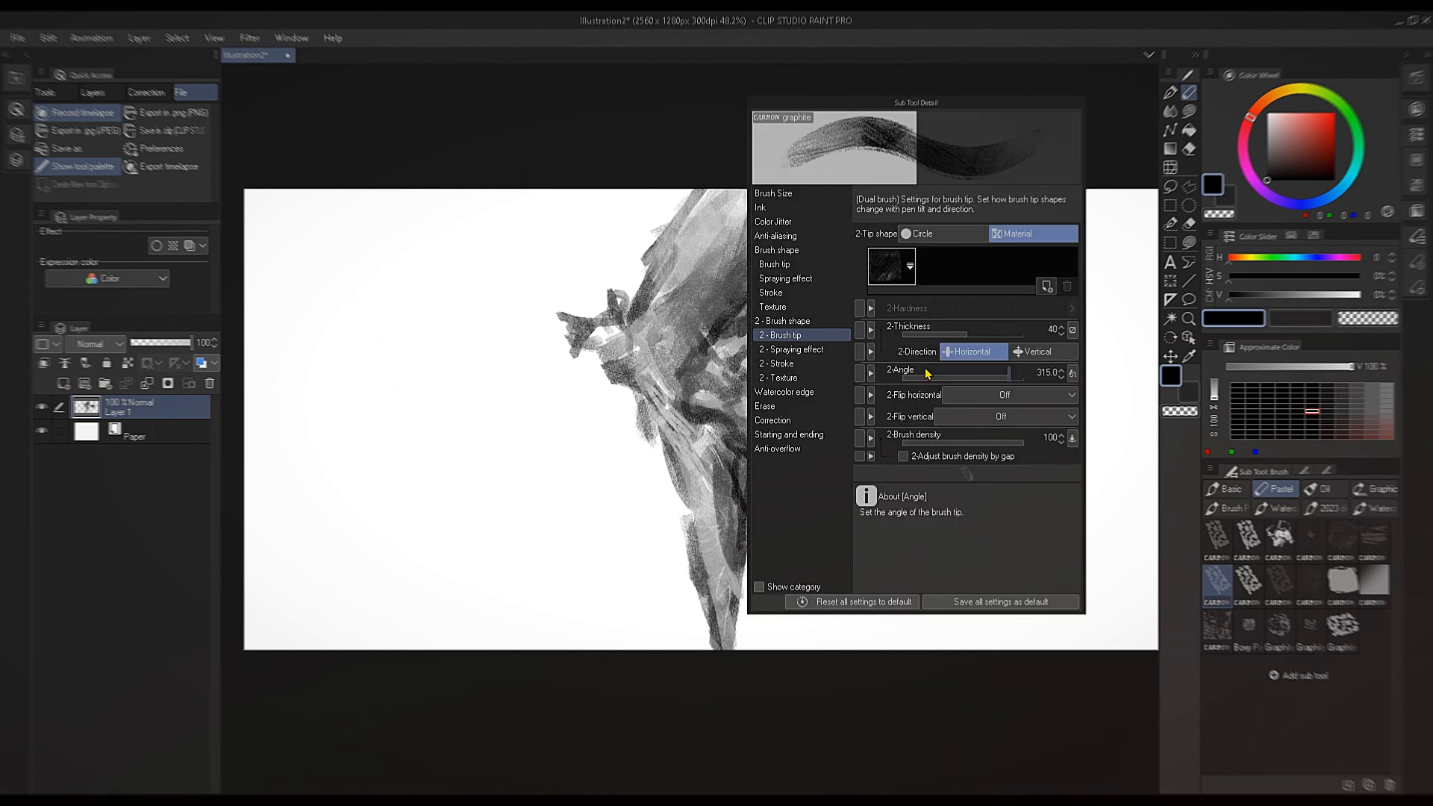
left_click(809, 267)
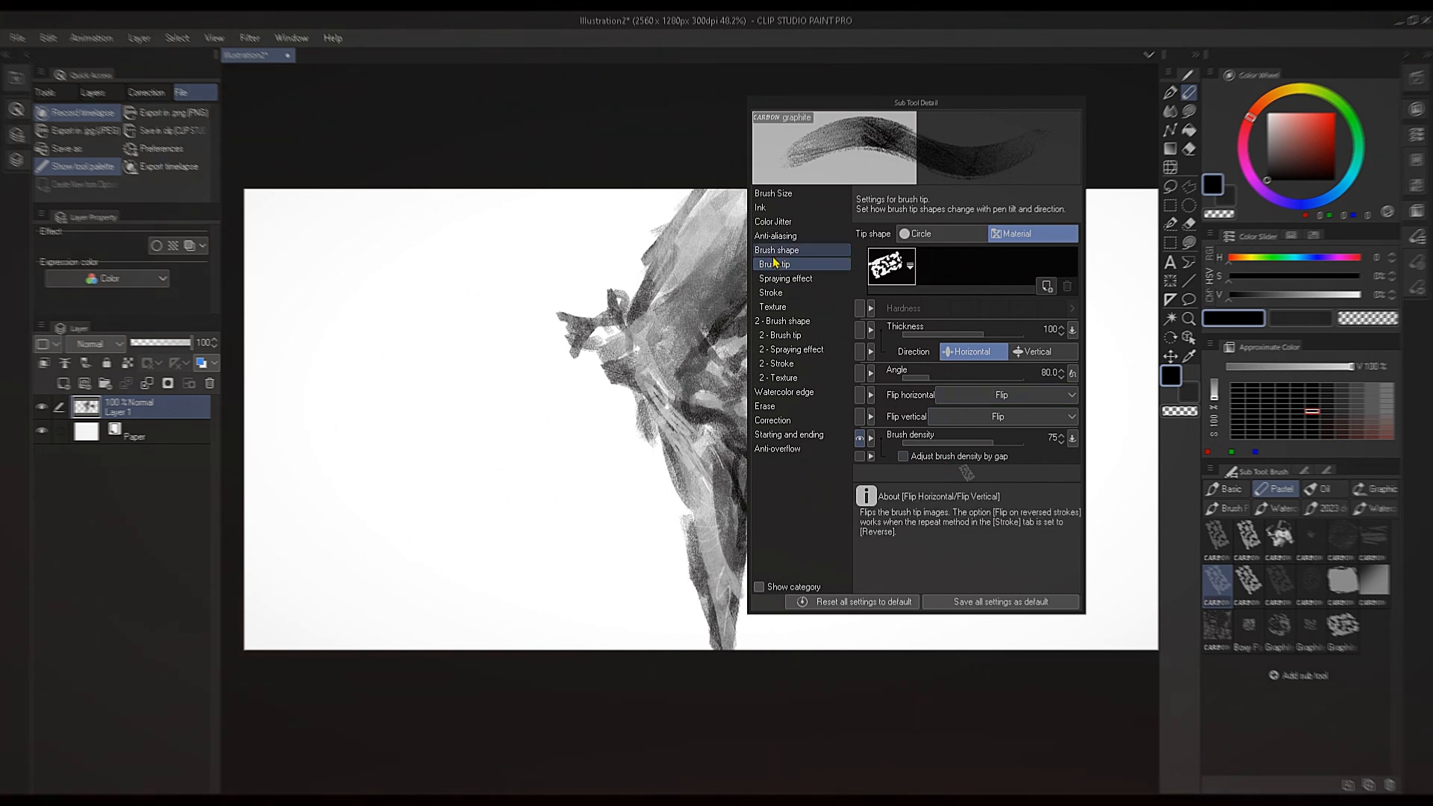
left_click_drag(896, 103, 515, 119)
key("Escape")
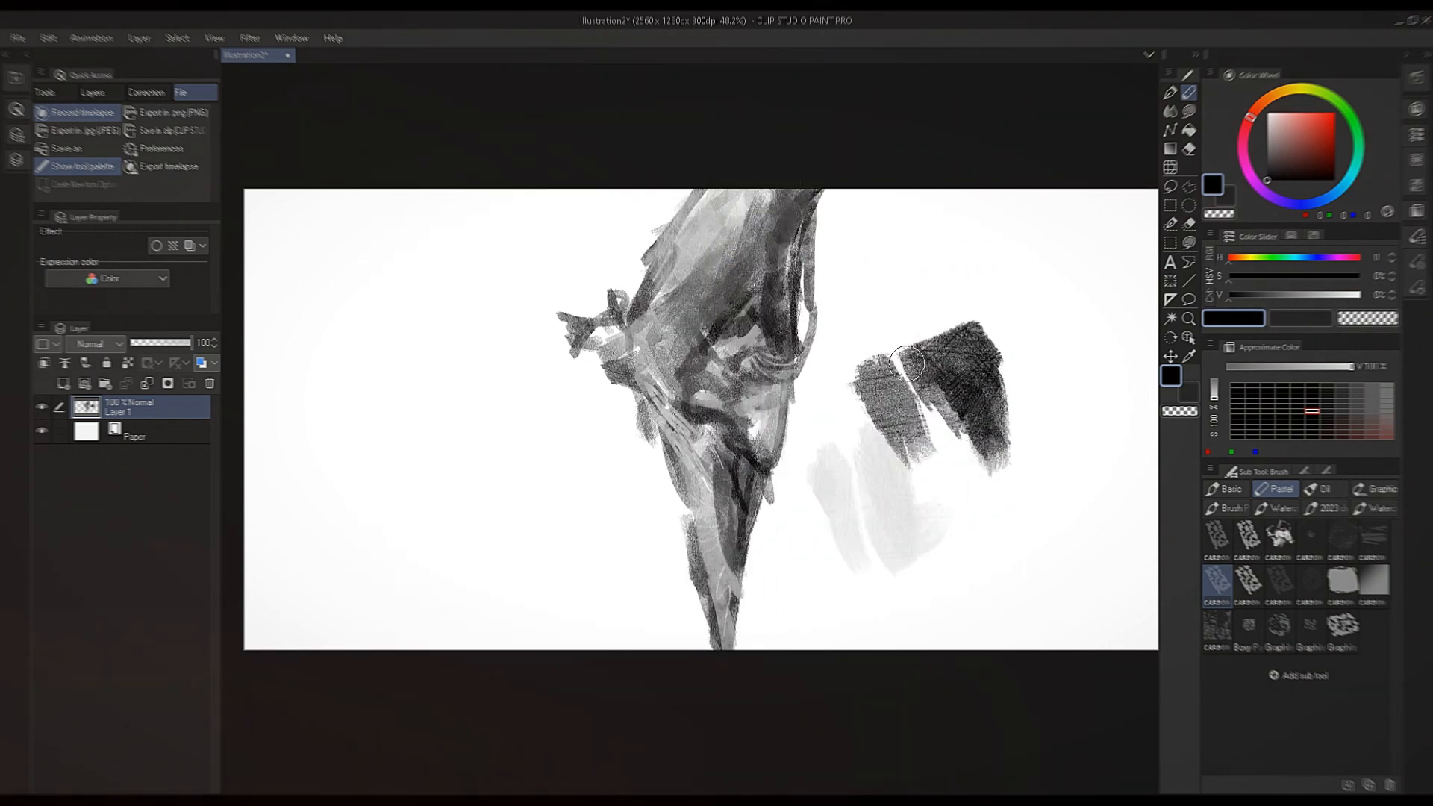
Paint dark strokes from the black patch up to the canvas's top edge and along its right side.
left_click_drag(899, 468, 934, 497)
mouse_move(924, 441)
left_mouse_down()
mouse_move(974, 539)
mouse_move(1005, 553)
mouse_move(986, 573)
left_mouse_up()
mouse_move(886, 352)
left_mouse_down()
mouse_move(908, 296)
mouse_move(881, 328)
left_mouse_up()
left_click_drag(947, 198, 901, 339)
left_click_drag(917, 270, 949, 311)
mouse_move(914, 278)
left_mouse_down()
mouse_move(953, 214)
mouse_move(1016, 191)
left_mouse_up()
left_click_drag(1031, 179, 1035, 410)
mouse_move(976, 339)
left_mouse_down()
mouse_move(1023, 230)
mouse_move(926, 327)
mouse_move(994, 199)
mouse_move(981, 358)
left_mouse_up()
Paint diagonal strokes over the light grey patch, extending thin dark lines down to the canvas's bottom edge.
mouse_move(870, 422)
left_mouse_down()
mouse_move(895, 194)
mouse_move(870, 385)
left_mouse_up()
left_click_drag(846, 435, 875, 492)
left_click_drag(836, 447, 942, 548)
left_click_drag(880, 512, 961, 593)
left_click_drag(897, 540, 992, 648)
left_click_drag(899, 537, 997, 665)
left_click_drag(882, 509, 923, 584)
Sample greys from the painting and shade the lower part of the new form with overlapping strokes.
left_click(887, 485, "alt")
left_click(918, 481, "alt")
mouse_move(922, 468)
left_mouse_down()
mouse_move(895, 509)
mouse_move(855, 429)
mouse_move(858, 365)
left_mouse_up()
left_click(972, 481, "alt")
left_click_drag(923, 505, 941, 492)
mouse_move(885, 444)
left_mouse_down()
mouse_move(946, 478)
mouse_move(970, 470)
left_mouse_up()
left_click(944, 440, "alt")
left_click(907, 417, "alt")
left_click_drag(911, 396, 992, 506)
mouse_move(926, 462)
left_mouse_down()
mouse_move(961, 516)
mouse_move(953, 543)
left_mouse_up()
left_click_drag(865, 472, 980, 575)
left_click_drag(925, 551, 980, 618)
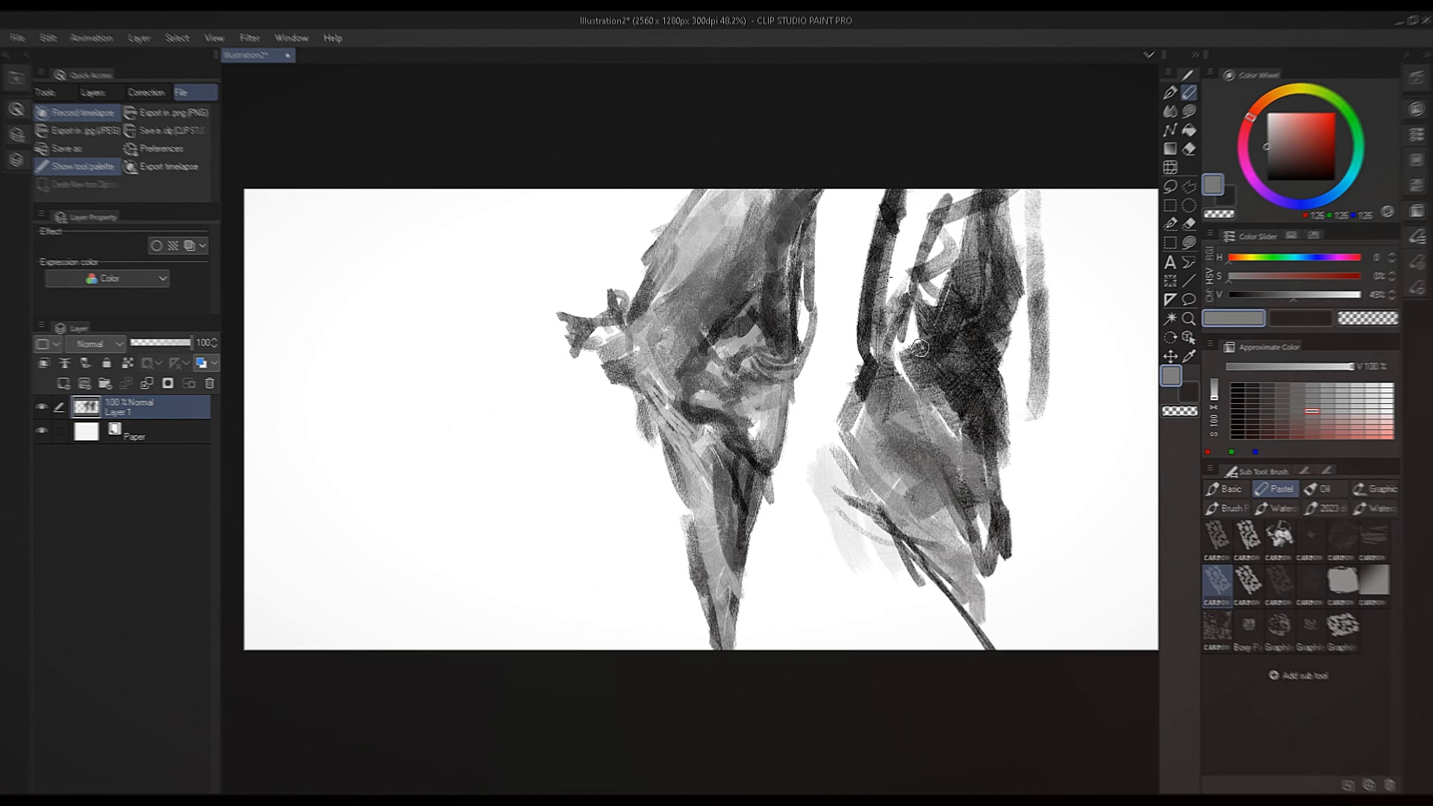
Sample tones near the form's middle and paint grey strokes through its upper part toward the canvas's top edge.
left_click(908, 329, "alt")
left_click(918, 351, "alt")
left_click(909, 328, "alt")
left_click_drag(930, 319, 904, 348)
mouse_move(940, 321)
left_mouse_down()
mouse_move(904, 370)
mouse_move(918, 382)
left_mouse_up()
left_click_drag(960, 330, 923, 384)
left_click_drag(970, 235, 936, 310)
left_click_drag(942, 213, 922, 313)
left_click_drag(904, 196, 893, 295)
left_click_drag(891, 205, 870, 325)
left_click_drag(888, 253, 879, 369)
Refine the upper part of the form with sampled greys, using short diagonal strokes over its dark areas.
left_click_drag(931, 329, 963, 317)
left_click_drag(965, 227, 996, 287)
left_click(978, 375, "alt")
left_click(977, 375, "alt")
left_click_drag(955, 329, 930, 385)
left_click_drag(946, 316, 978, 262)
mouse_move(976, 252)
left_mouse_down()
mouse_move(939, 292)
mouse_move(931, 284)
left_mouse_up()
mouse_move(921, 314)
left_mouse_down()
mouse_move(885, 345)
mouse_move(891, 362)
left_mouse_up()
mouse_move(870, 283)
left_mouse_down()
mouse_move(897, 343)
mouse_move(871, 271)
left_mouse_up()
left_click(868, 299, "alt")
left_click_drag(911, 275, 883, 222)
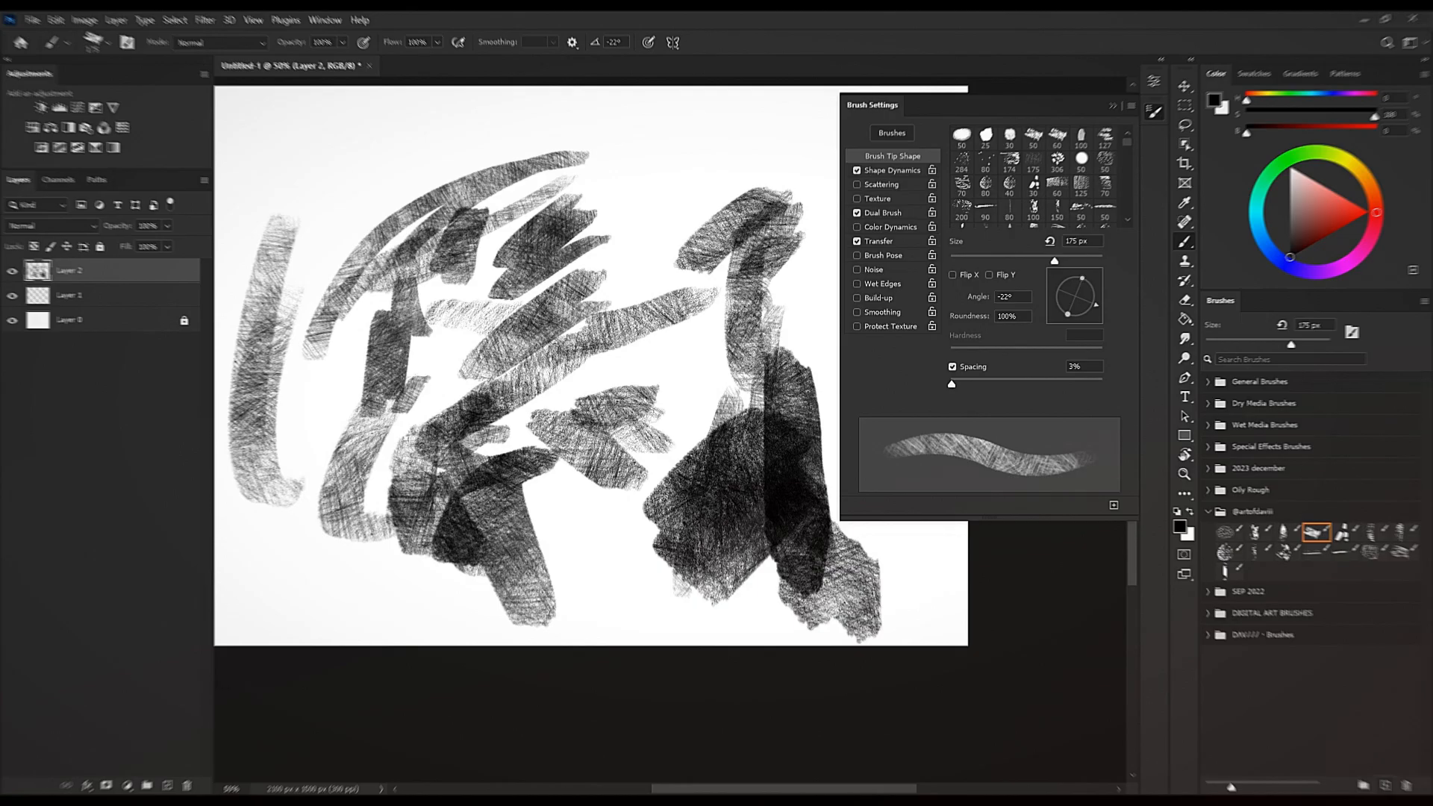
Switch to Photoshop, add strokes to the dark patch in the lower right, and set the brush tip angle to -50°.
mouse_move(657, 431)
left_mouse_down()
mouse_move(821, 511)
mouse_move(808, 505)
left_mouse_up()
left_click_drag(1095, 310, 1093, 322)
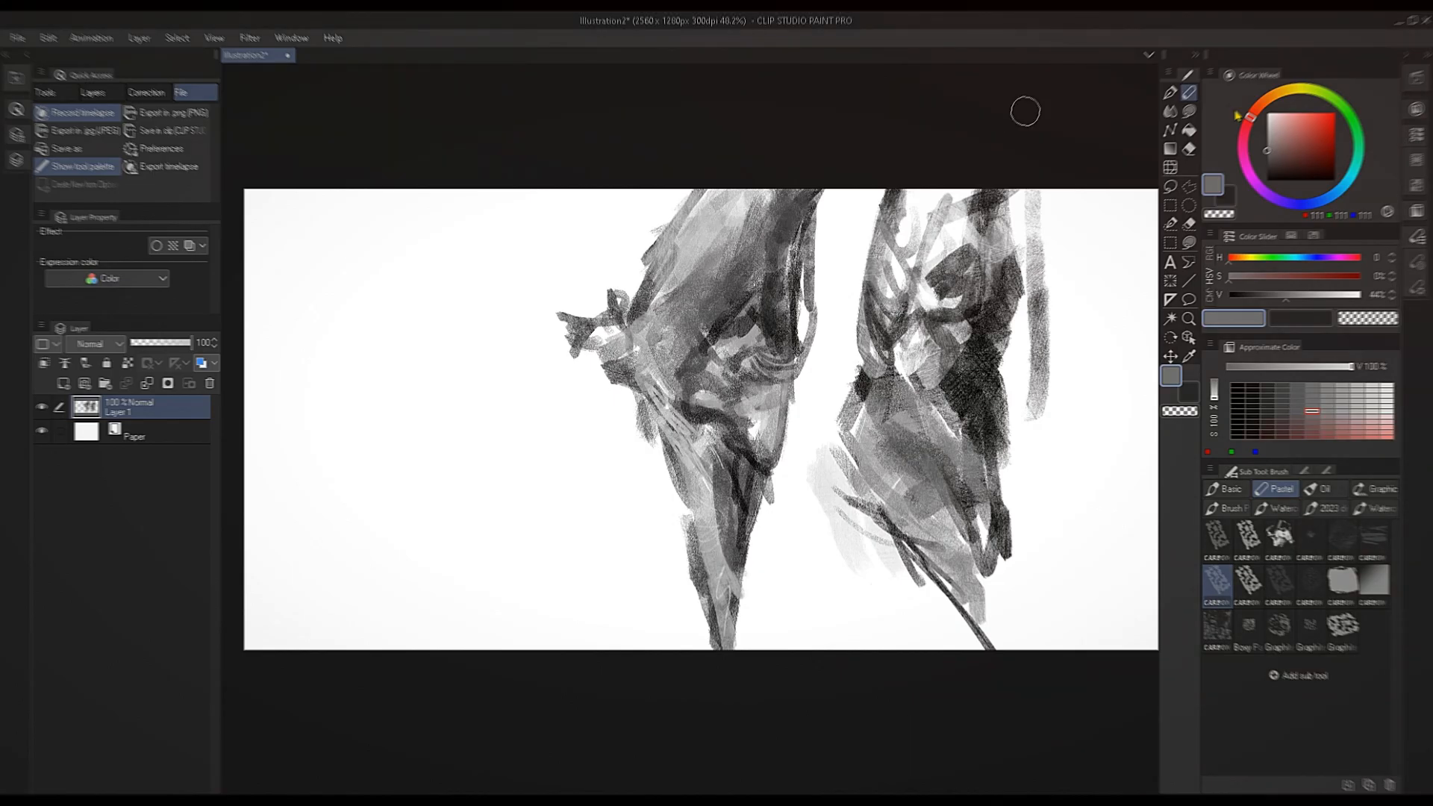
Switch to Clip Studio Paint and choose black as the brush colour.
left_click(1271, 180)
mouse_move(572, 525)
left_mouse_down()
mouse_move(565, 536)
mouse_move(563, 518)
mouse_move(502, 502)
mouse_move(501, 537)
left_mouse_up()
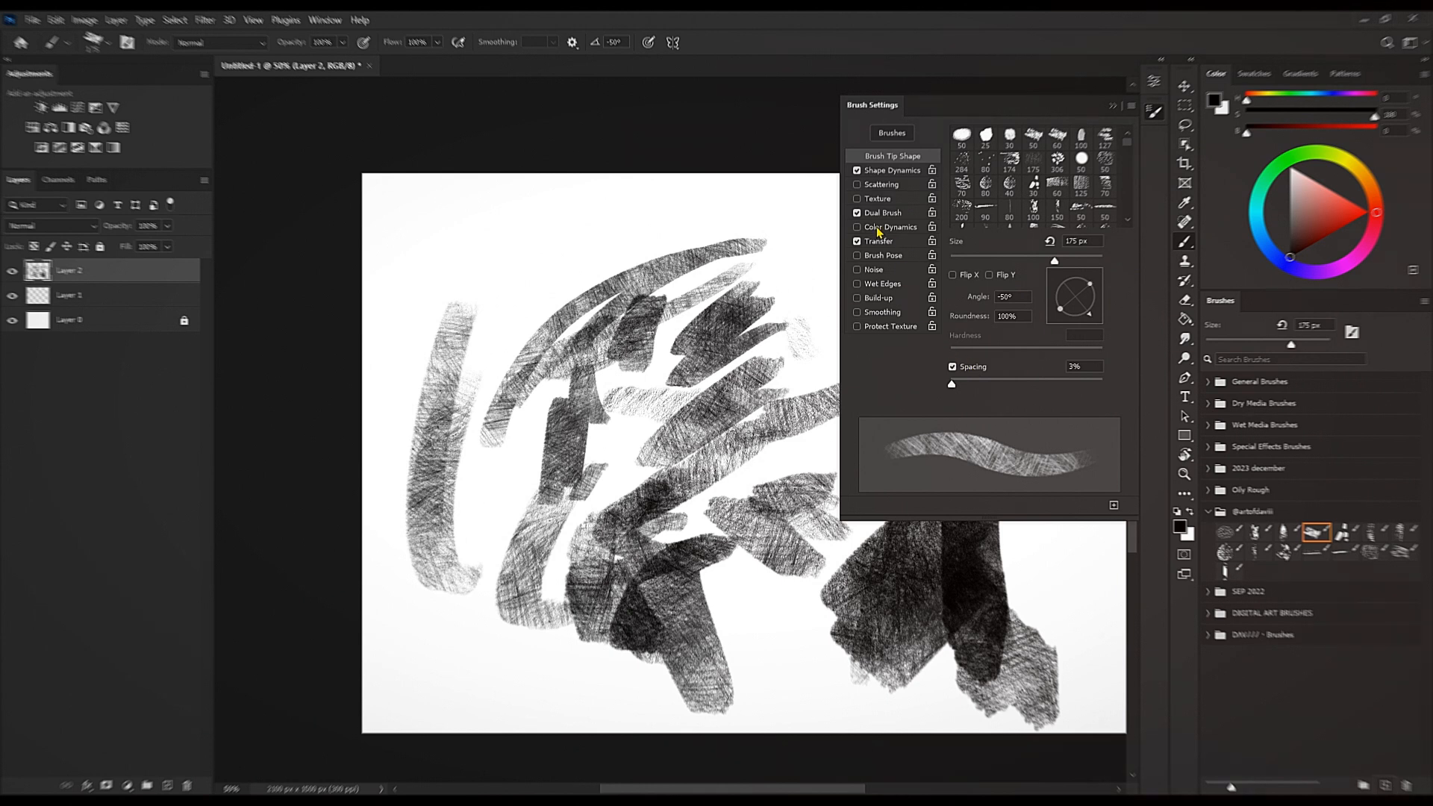
Switch to Photoshop, rotate the brush tip to -42°, and paint strokes on the right and near the top, reducing the brush to 90 px.
left_click_drag(703, 627, 493, 619)
left_click_drag(788, 404, 788, 398)
left_click(789, 398)
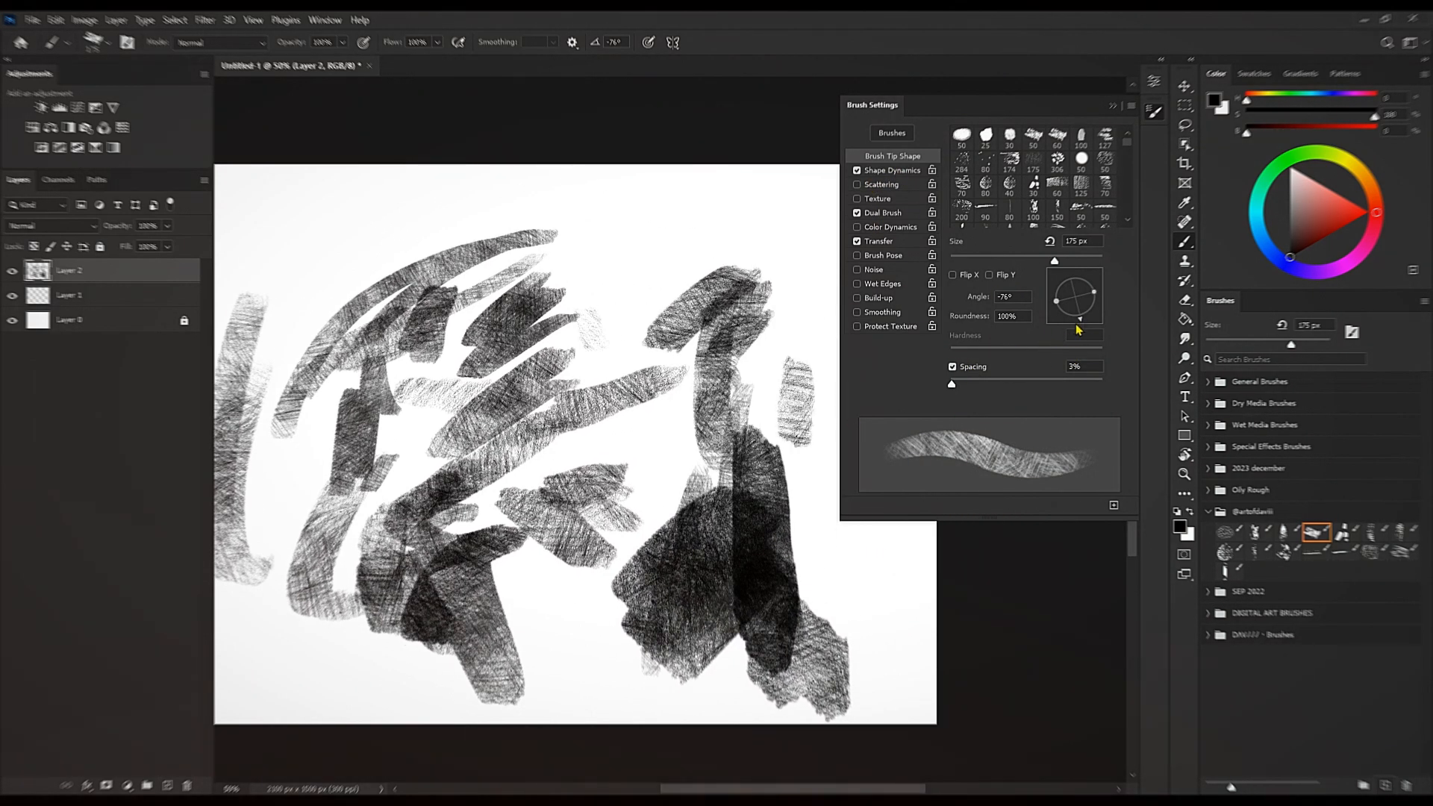
left_click_drag(834, 594, 820, 513)
key("bracketleft")
key("bracketleft")
mouse_move(605, 304)
left_mouse_down()
mouse_move(585, 285)
mouse_move(635, 217)
mouse_move(621, 291)
mouse_move(707, 269)
mouse_move(564, 407)
left_mouse_up()
key("bracketleft")
key("bracketleft")
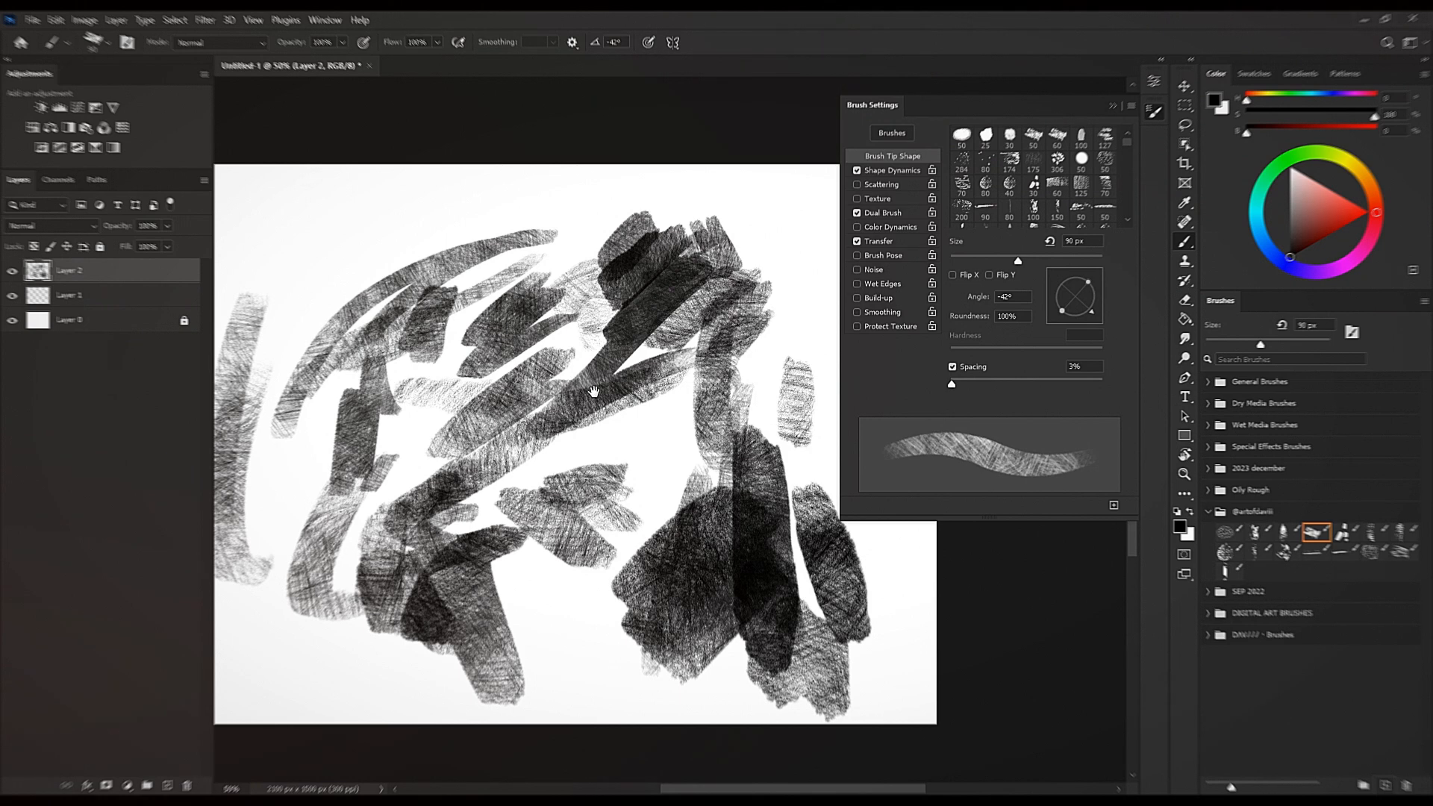
Clear the test strokes from the canvas and add empty layers up to Layer 6.
left_click_drag(477, 313, 664, 307)
key("ctrl+e")
key("ctrl+BackSpace")
key("ctrl+alt+shift+n")
key("ctrl+alt+shift+n")
key("ctrl+alt+shift+n")
key("ctrl+alt+shift+n")
key("ctrl+alt+shift+n")
left_click_drag(521, 451, 493, 448)
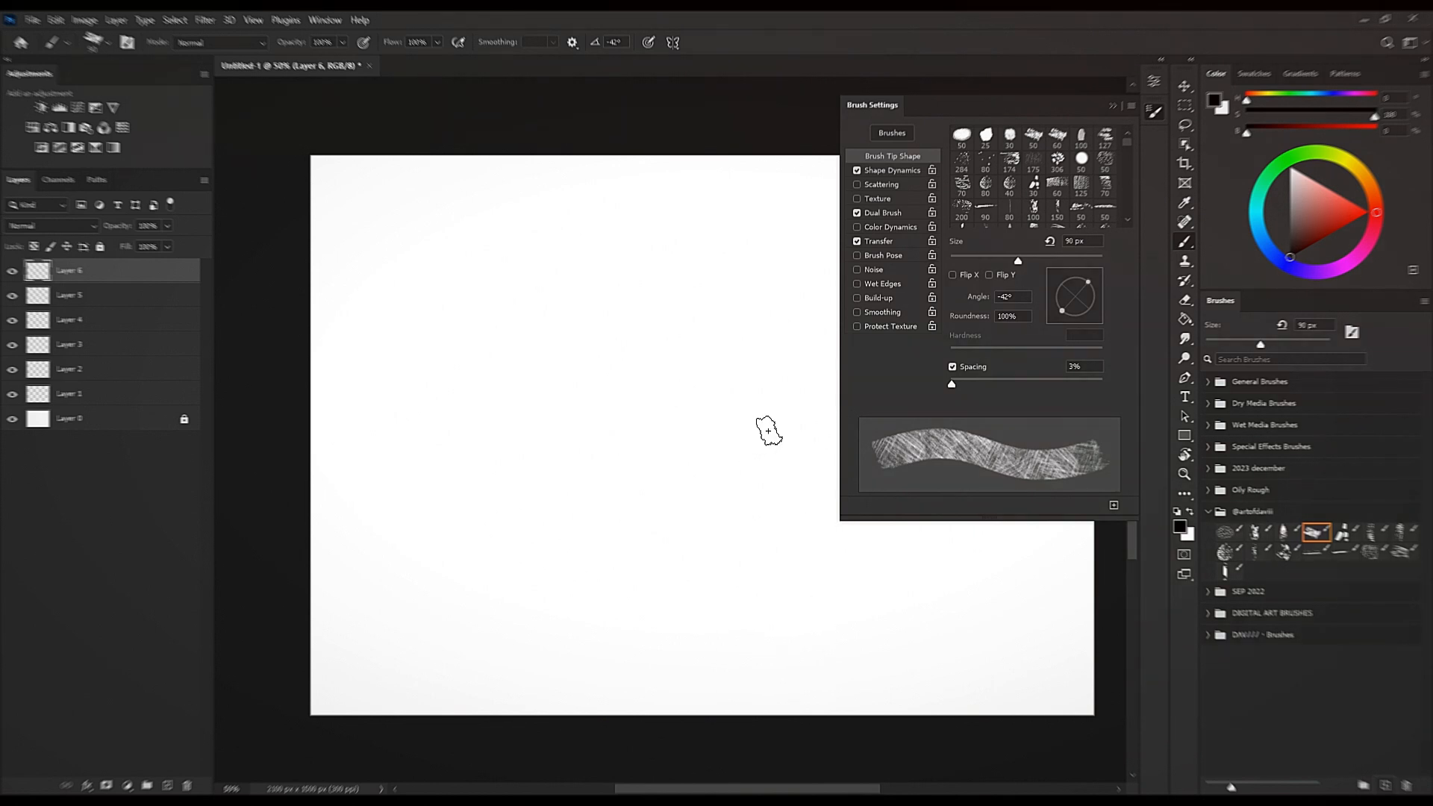
mouse_move(740, 539)
left_mouse_down()
mouse_move(736, 515)
mouse_move(646, 520)
left_mouse_up()
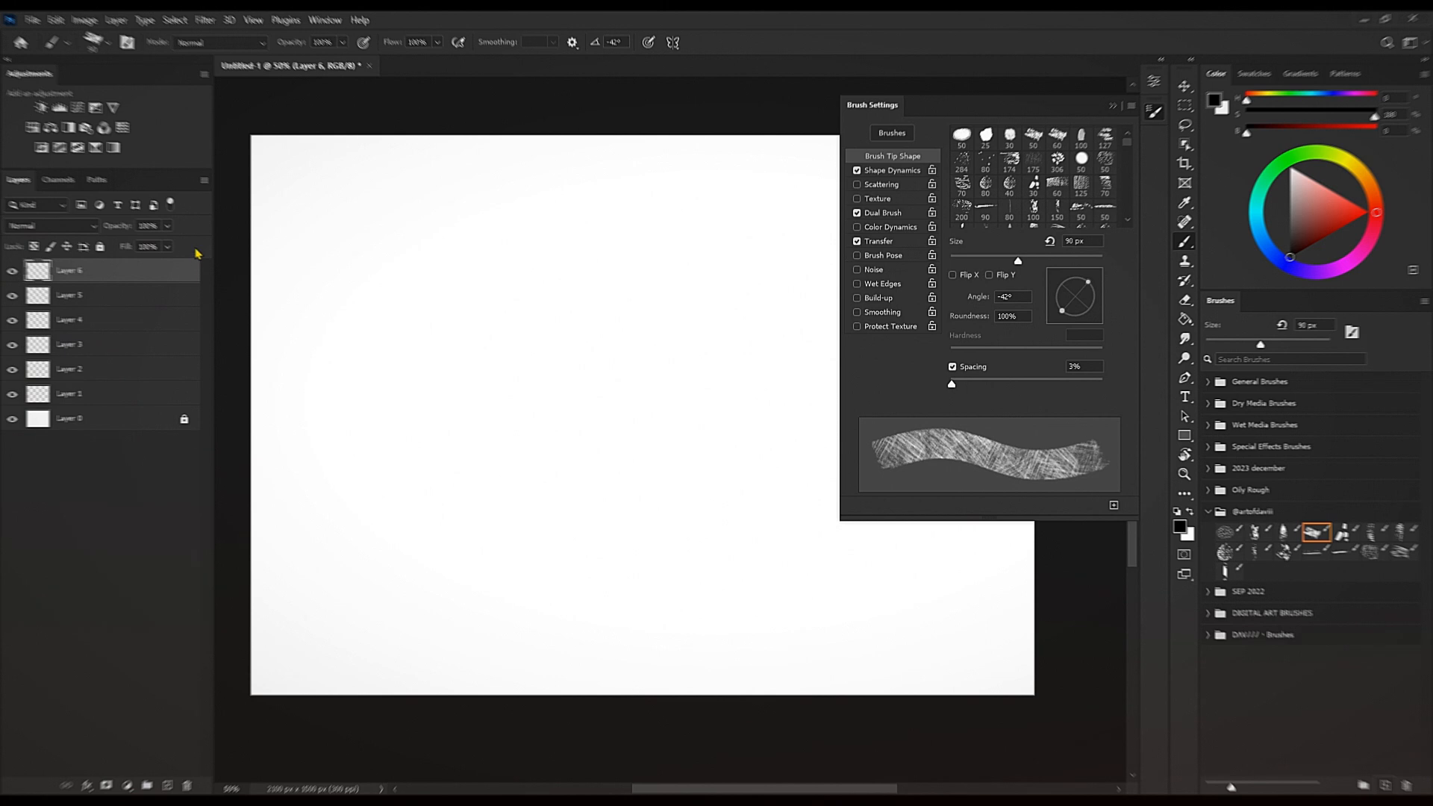
Paint a thin slanted stroke and a thin arc above it on Layer 6, varying the small brush size.
scroll(582, 497, "down", 1)
key("bracketleft")
key("bracketleft")
key("bracketleft")
mouse_move(584, 446)
left_mouse_down()
mouse_move(589, 464)
mouse_move(551, 350)
left_mouse_up()
key("bracketleft")
key("bracketleft")
left_click_drag(542, 333, 670, 302)
key("bracketright")
key("bracketright")
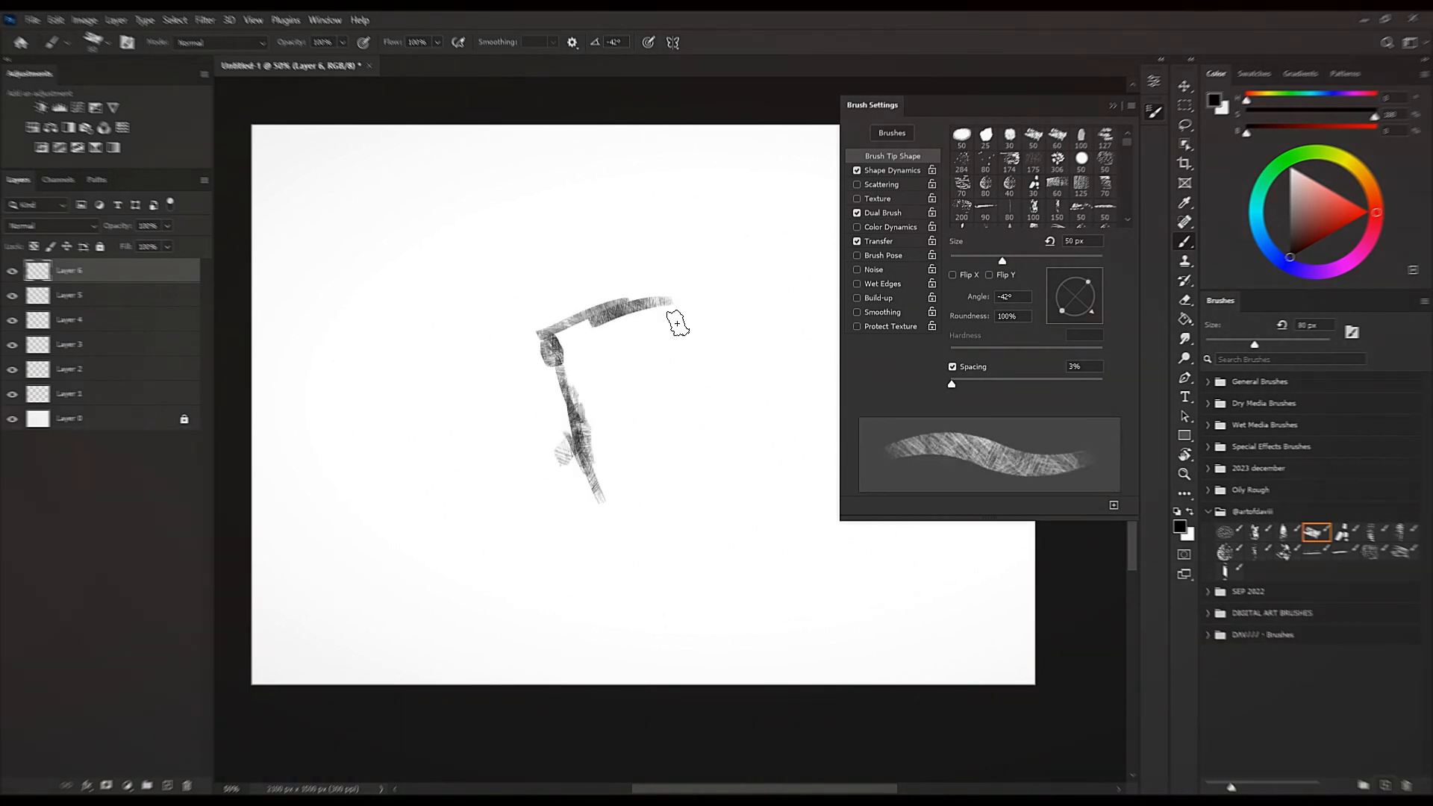
Paint a diagonal stroke and textured patches with an increasing brush up to 150 px, setting the tip angle to -35°.
left_click_drag(580, 376, 677, 323)
key("bracketright")
key("bracketright")
key("bracketright")
left_click_drag(616, 384, 630, 383)
key("bracketright")
mouse_move(544, 369)
left_mouse_down()
mouse_move(591, 430)
mouse_move(552, 377)
left_mouse_up()
key("bracketright")
left_click_drag(650, 373, 676, 416)
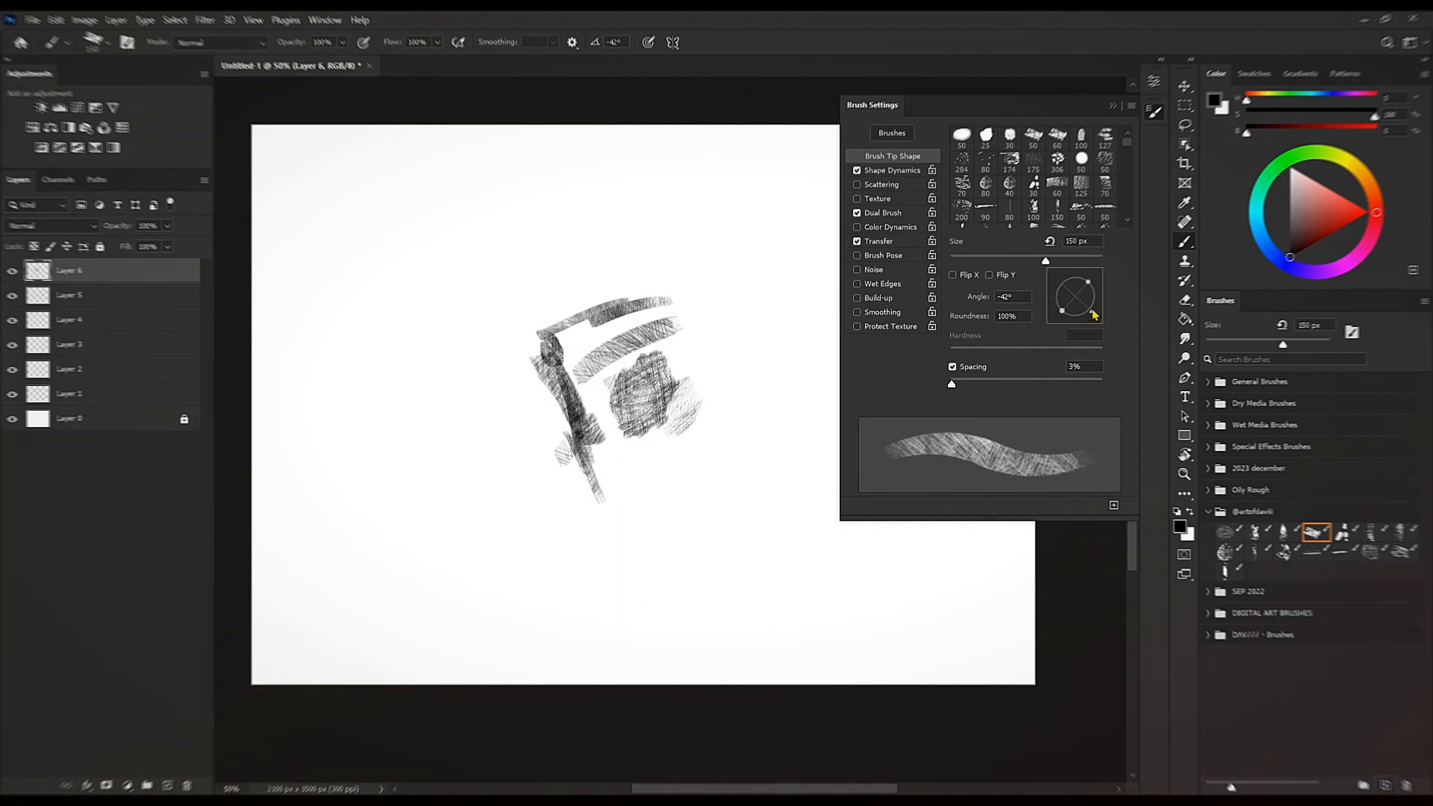
left_click_drag(709, 384, 719, 459)
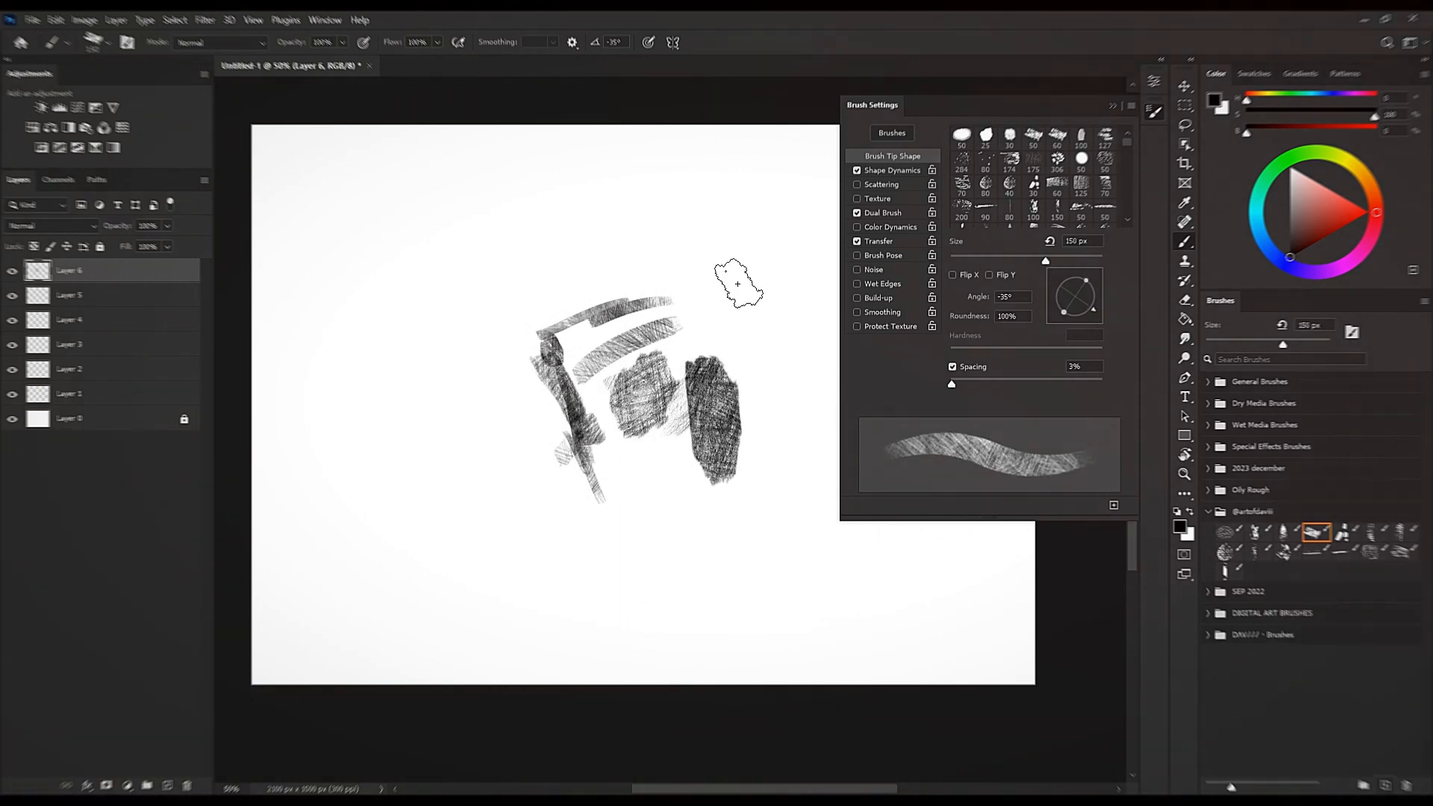
Paint dense crosshatched strokes beside and below the existing patches on Layer 6, gradually reducing the brush size.
left_click_drag(758, 267, 719, 344)
key("bracketleft")
key("bracketleft")
mouse_move(705, 287)
left_mouse_down()
mouse_move(740, 238)
mouse_move(694, 228)
mouse_move(702, 402)
left_mouse_up()
key("bracketleft")
left_click_drag(666, 538, 703, 336)
left_click_drag(572, 528, 692, 373)
key("bracketleft")
key("bracketleft")
key("bracketleft")
Paint overlapping thin and broad strokes and arcs across the left and upper part of the drawing with varying brush sizes.
mouse_move(496, 451)
left_mouse_down()
mouse_move(421, 522)
mouse_move(620, 370)
left_mouse_up()
key("bracketleft")
left_click_drag(503, 378, 492, 437)
mouse_move(510, 369)
left_mouse_down()
mouse_move(523, 422)
mouse_move(535, 410)
left_mouse_up()
left_click_drag(514, 346, 572, 278)
key("bracketleft")
left_click_drag(552, 217, 508, 339)
mouse_move(477, 230)
left_mouse_down()
mouse_move(490, 388)
mouse_move(571, 198)
left_mouse_up()
key("bracketright")
key("bracketright")
key("bracketright")
left_click_drag(498, 274, 655, 247)
mouse_move(560, 271)
left_mouse_down()
mouse_move(595, 351)
mouse_move(462, 407)
mouse_move(419, 300)
mouse_move(486, 358)
left_mouse_up()
key("bracketright")
key("bracketleft")
Paint narrow textured strokes through the lower part of the drawing and a broader diagonal stroke, ending with a 70 px brush.
left_click_drag(561, 444, 632, 576)
key("bracketleft")
key("bracketleft")
mouse_move(599, 410)
left_mouse_down()
mouse_move(576, 474)
mouse_move(629, 564)
left_mouse_up()
key("bracketleft")
key("bracketleft")
mouse_move(635, 515)
left_mouse_down()
mouse_move(699, 668)
mouse_move(836, 524)
mouse_move(732, 535)
mouse_move(823, 544)
left_mouse_up()
key("bracketright")
key("bracketright")
key("bracketright")
left_click_drag(684, 608, 678, 528)
key("bracketright")
mouse_move(606, 452)
left_mouse_down()
mouse_move(727, 462)
mouse_move(776, 333)
left_mouse_up()
Sample grey from the drawing and paint over the dark upper-left area, enlarging the brush to 90 px.
left_click(531, 272, "alt")
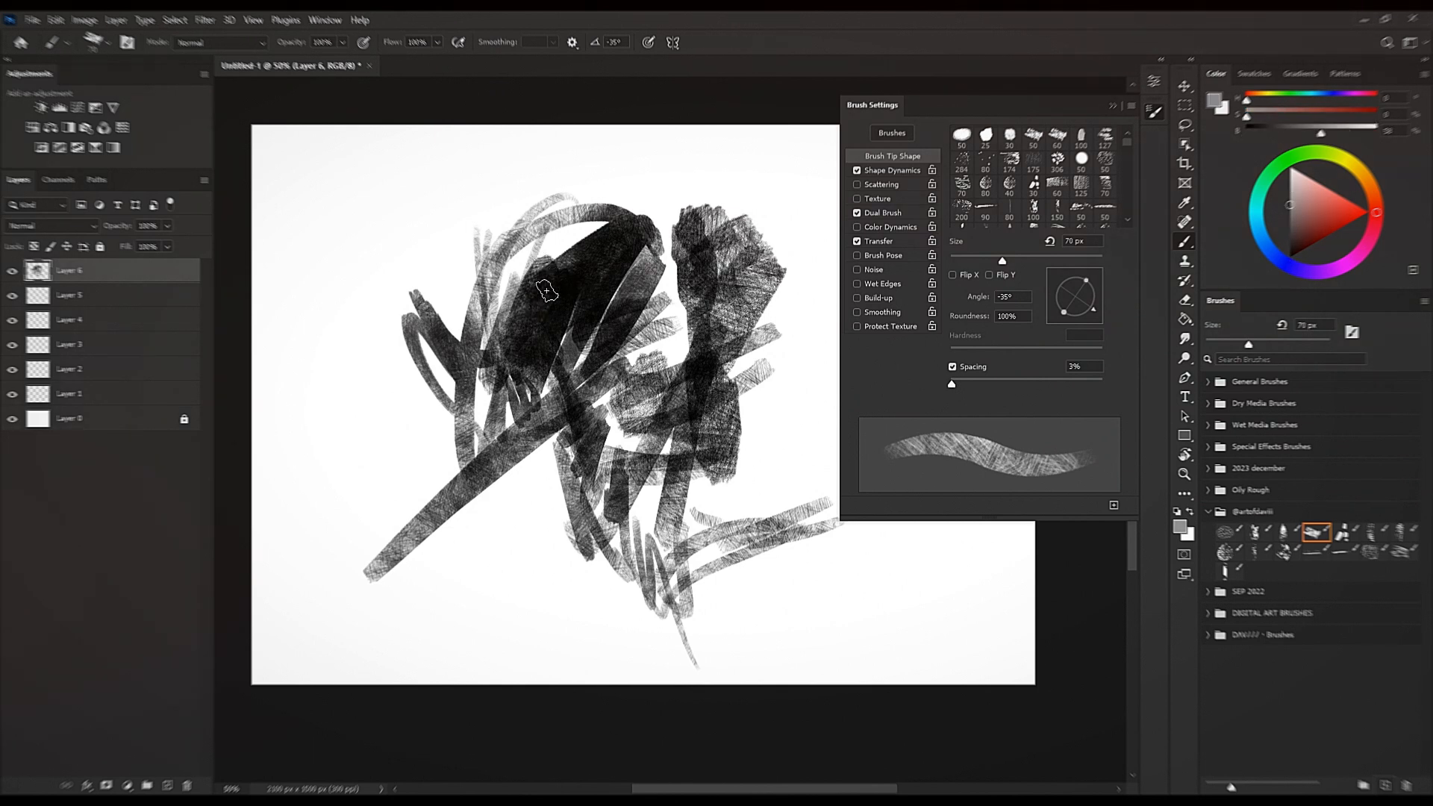
left_click_drag(540, 279, 494, 399)
key("bracketright")
left_click_drag(571, 336, 537, 373)
key("bracketright")
mouse_move(548, 351)
left_mouse_down()
mouse_move(634, 228)
mouse_move(667, 206)
left_mouse_up()
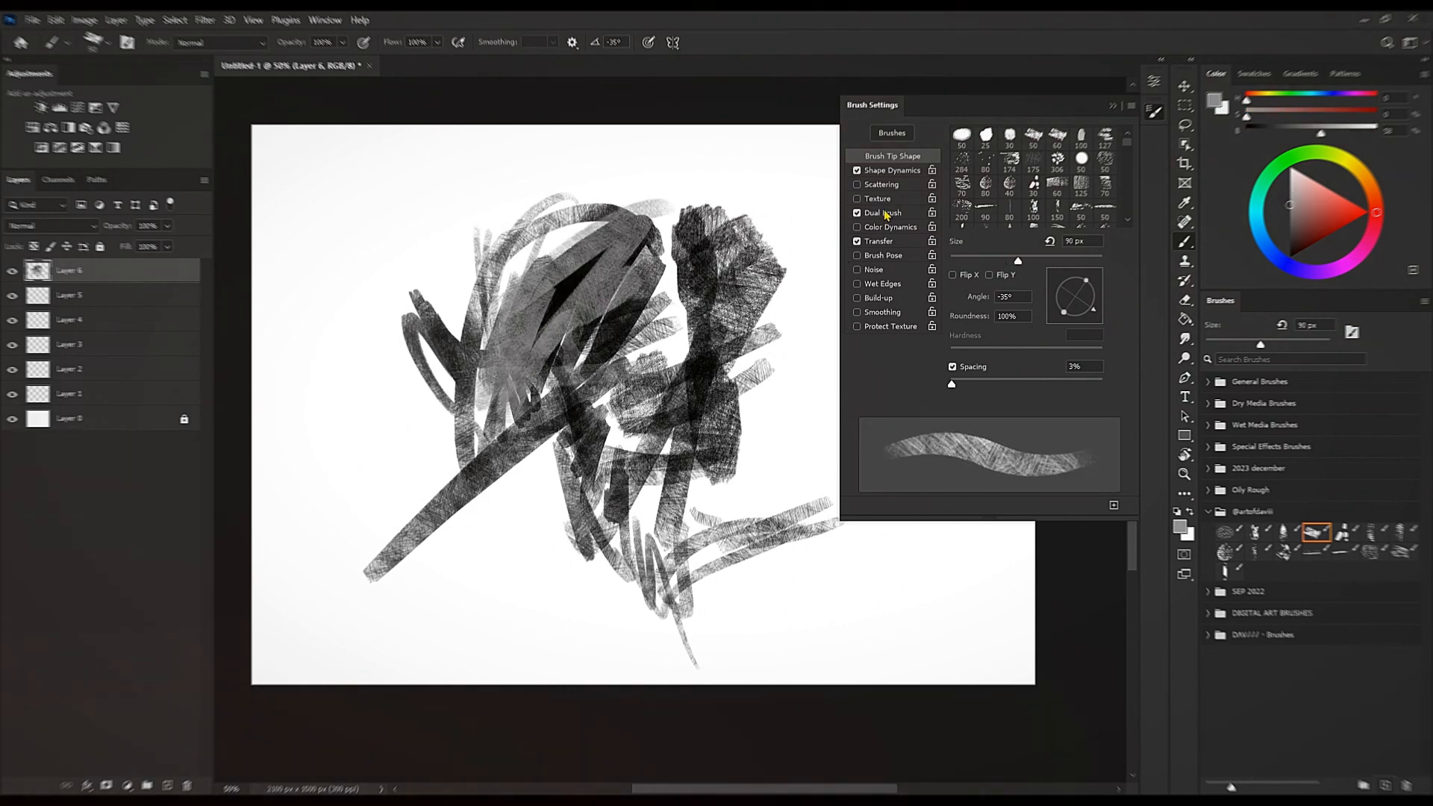
Set the brush's Minimum Diameter in Shape Dynamics to 70% and paint light grey strokes beside the central marks.
left_click(898, 171)
left_click(1075, 196)
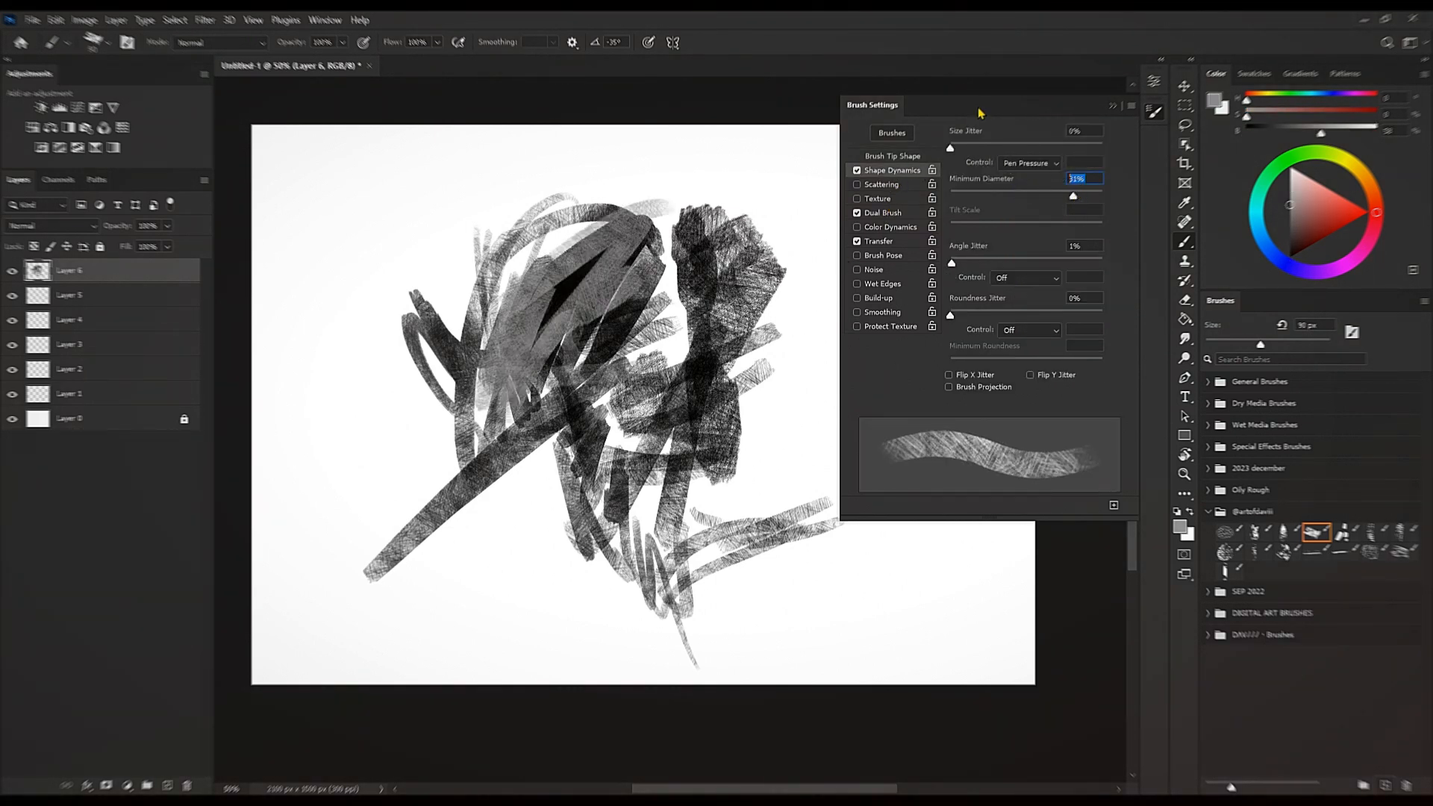
type("70")
mouse_move(711, 514)
left_mouse_down()
mouse_move(785, 410)
mouse_move(712, 515)
left_mouse_up()
mouse_move(759, 352)
left_mouse_down()
mouse_move(644, 397)
mouse_move(614, 388)
left_mouse_up()
Sample a dark tone from the drawing and paint dense textured patches on the right of the canvas with varying brush sizes.
left_click(568, 424, "alt")
left_click_drag(679, 442, 728, 466)
left_click_drag(736, 394, 717, 473)
key("bracketleft")
mouse_move(718, 530)
left_mouse_down()
mouse_move(671, 446)
mouse_move(710, 406)
mouse_move(761, 275)
mouse_move(713, 407)
mouse_move(735, 373)
mouse_move(782, 377)
left_mouse_up()
key("bracketleft")
key("bracketright")
key("bracketright")
key("bracketright")
key("bracketright")
mouse_move(721, 410)
left_mouse_down()
mouse_move(739, 338)
mouse_move(651, 418)
mouse_move(746, 262)
left_mouse_up()
Reduce the brush to 45 px and paint thinner curved and hanging strokes around the right-hand patch.
key("bracketleft")
key("bracketleft")
key("bracketleft")
key("bracketleft")
left_click_drag(802, 314, 823, 366)
left_click_drag(806, 437, 815, 362)
key("bracketleft")
mouse_move(739, 466)
left_mouse_down()
mouse_move(783, 382)
mouse_move(807, 485)
mouse_move(803, 605)
left_mouse_up()
key("bracketleft")
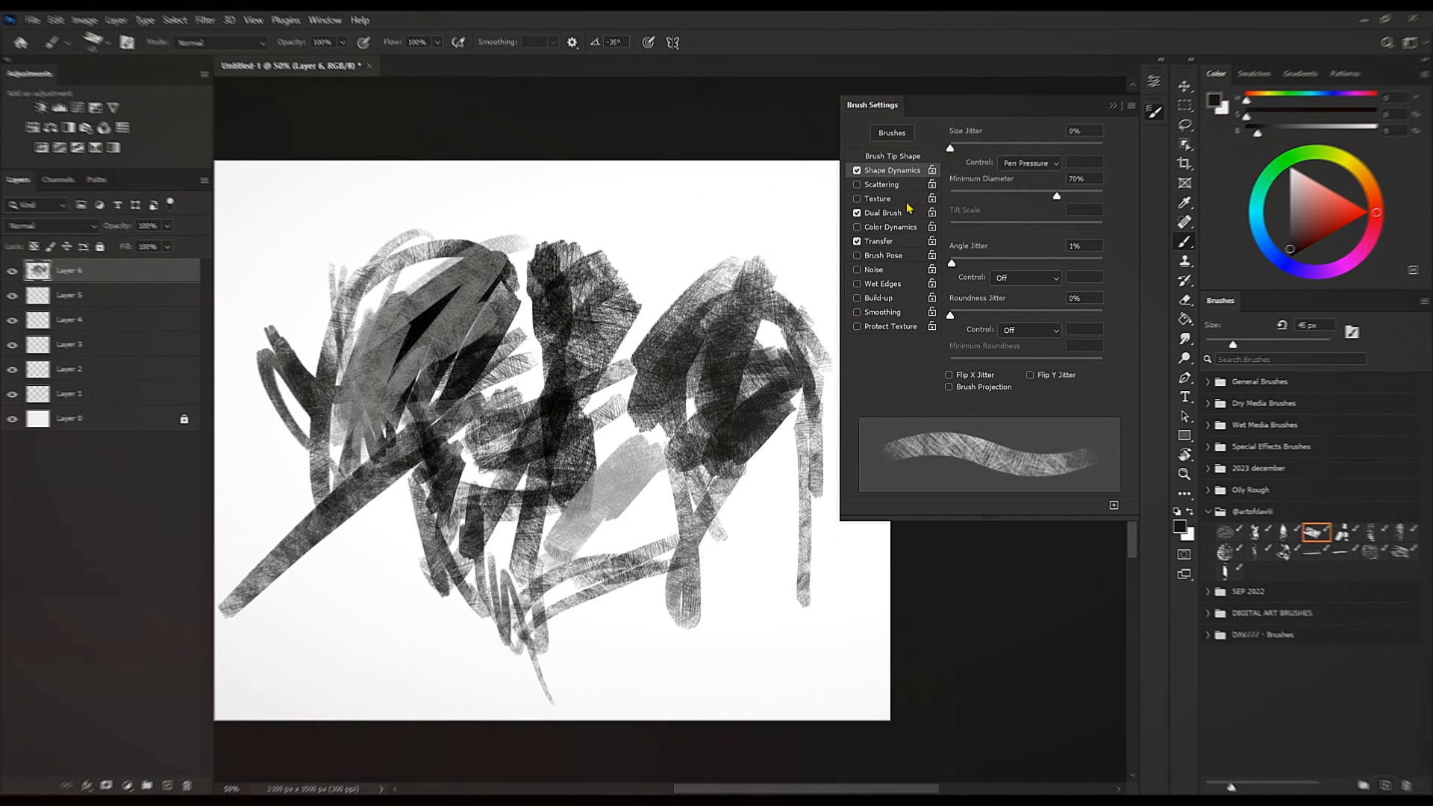
Replace the brush tip shape with the speckled rectangular 50 px tip from the brush tip library.
left_click(912, 156)
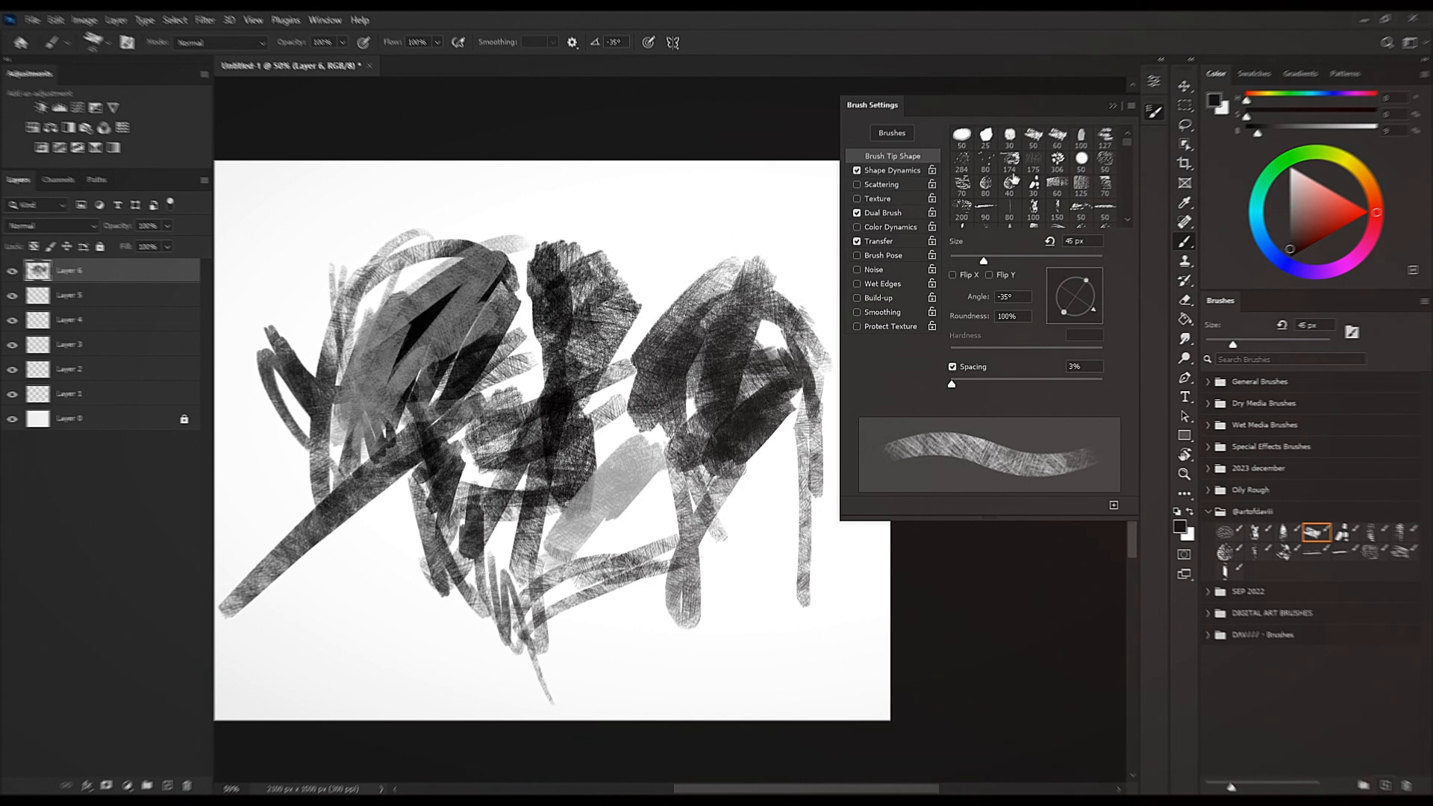
scroll(1013, 178, "down", 1)
scroll(1013, 178, "down", 5)
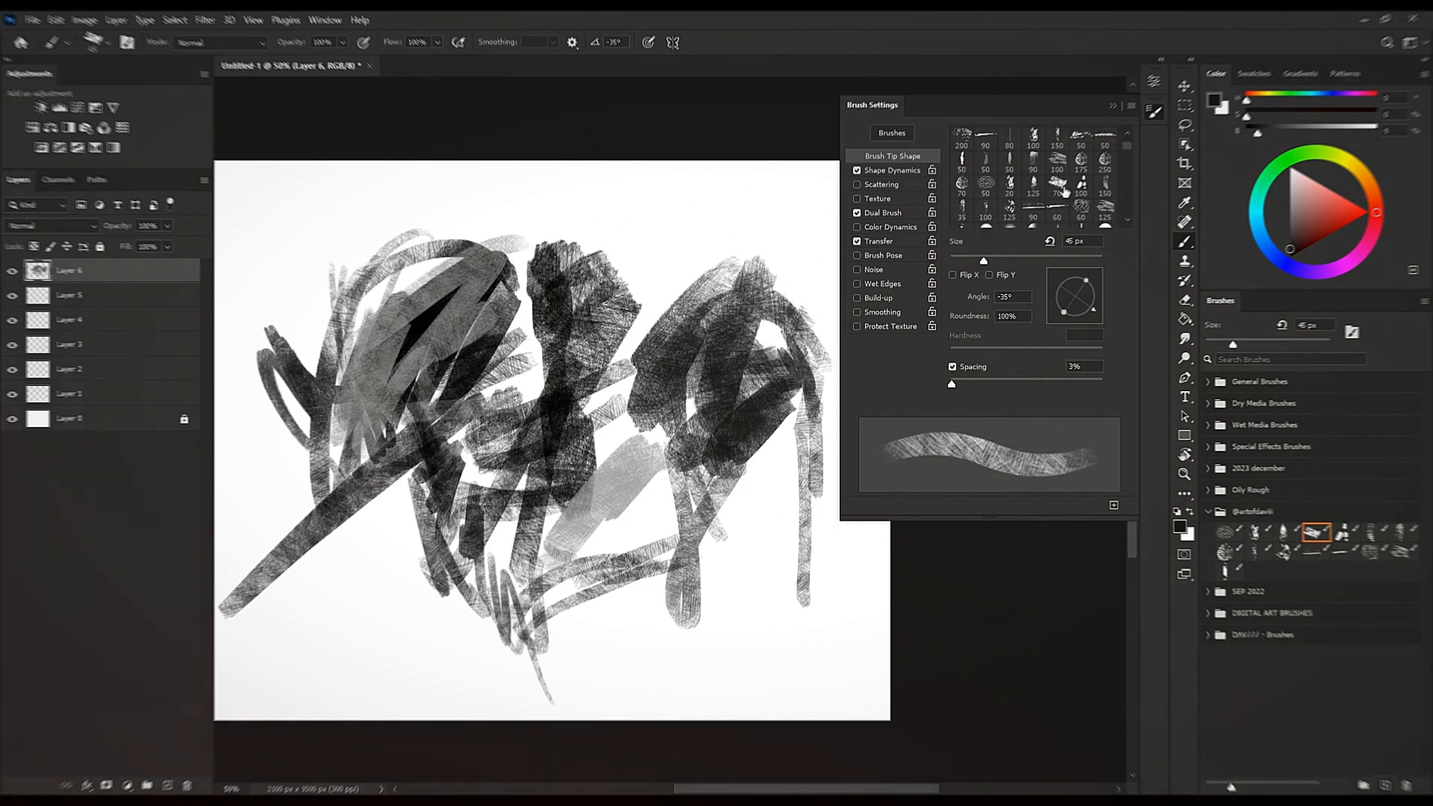
scroll(1064, 185, "down", 2)
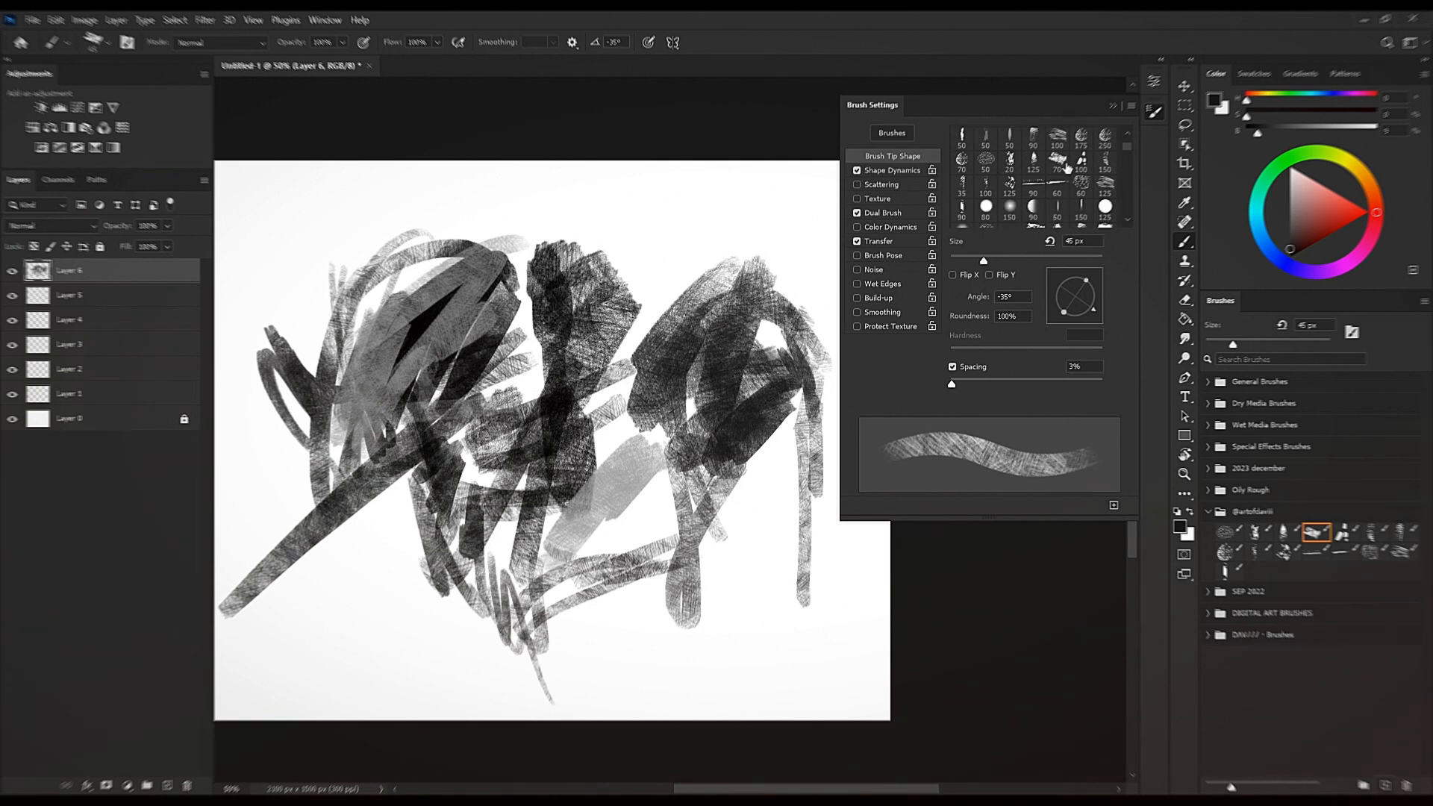
scroll(1063, 171, "down", 1)
scroll(1000, 181, "down", 5)
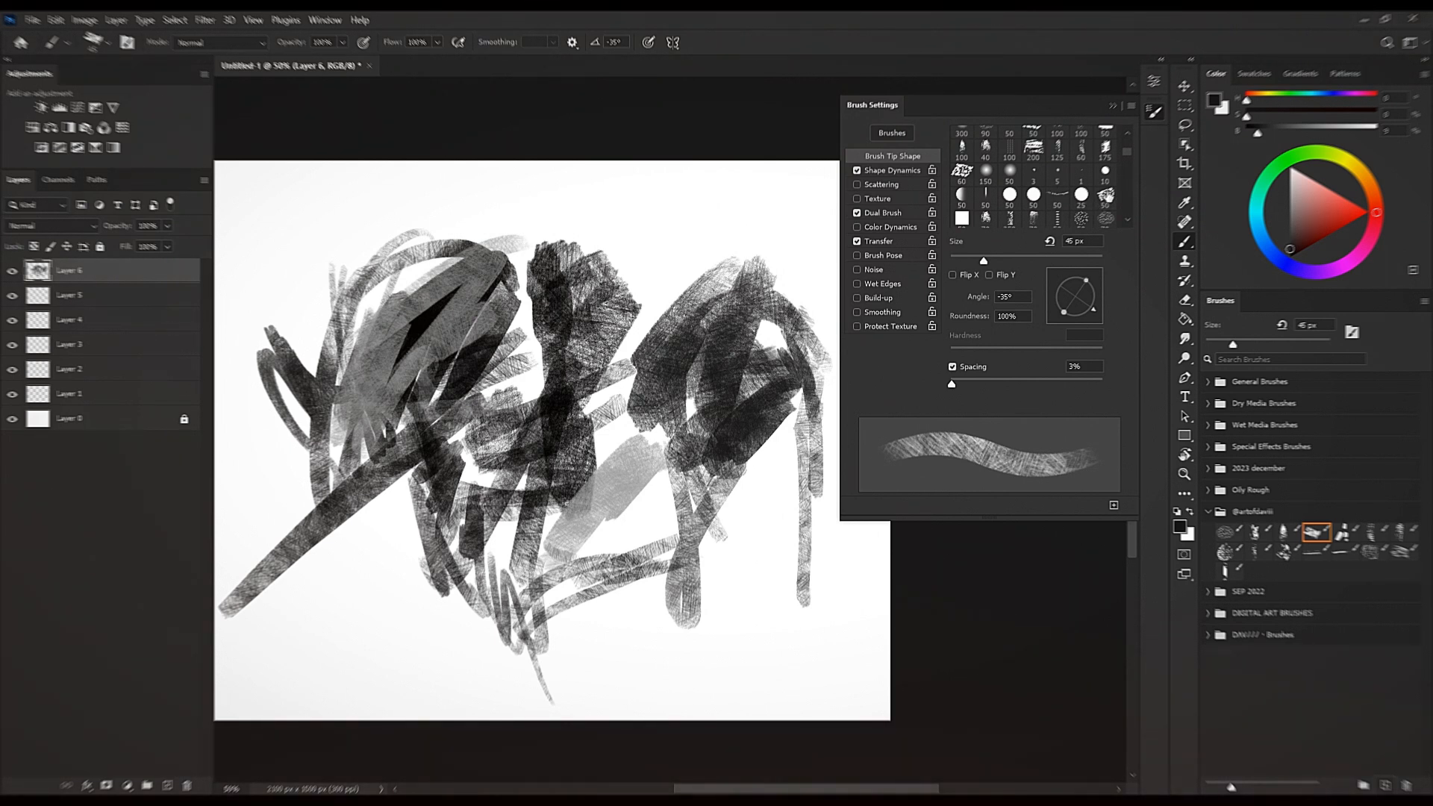
left_click(1105, 196)
Test the new tip with a few strokes, delete Layer 6, and enlarge the brush to 90 px.
key("]")
mouse_move(642, 202)
left_mouse_down()
mouse_move(669, 239)
mouse_move(742, 223)
mouse_move(708, 287)
left_mouse_up()
key("]")
mouse_move(764, 277)
left_mouse_down()
mouse_move(790, 201)
mouse_move(806, 538)
left_mouse_up()
mouse_move(689, 601)
left_mouse_down()
mouse_move(758, 595)
mouse_move(768, 537)
mouse_move(649, 518)
mouse_move(791, 549)
left_mouse_up()
key("]")
key("]")
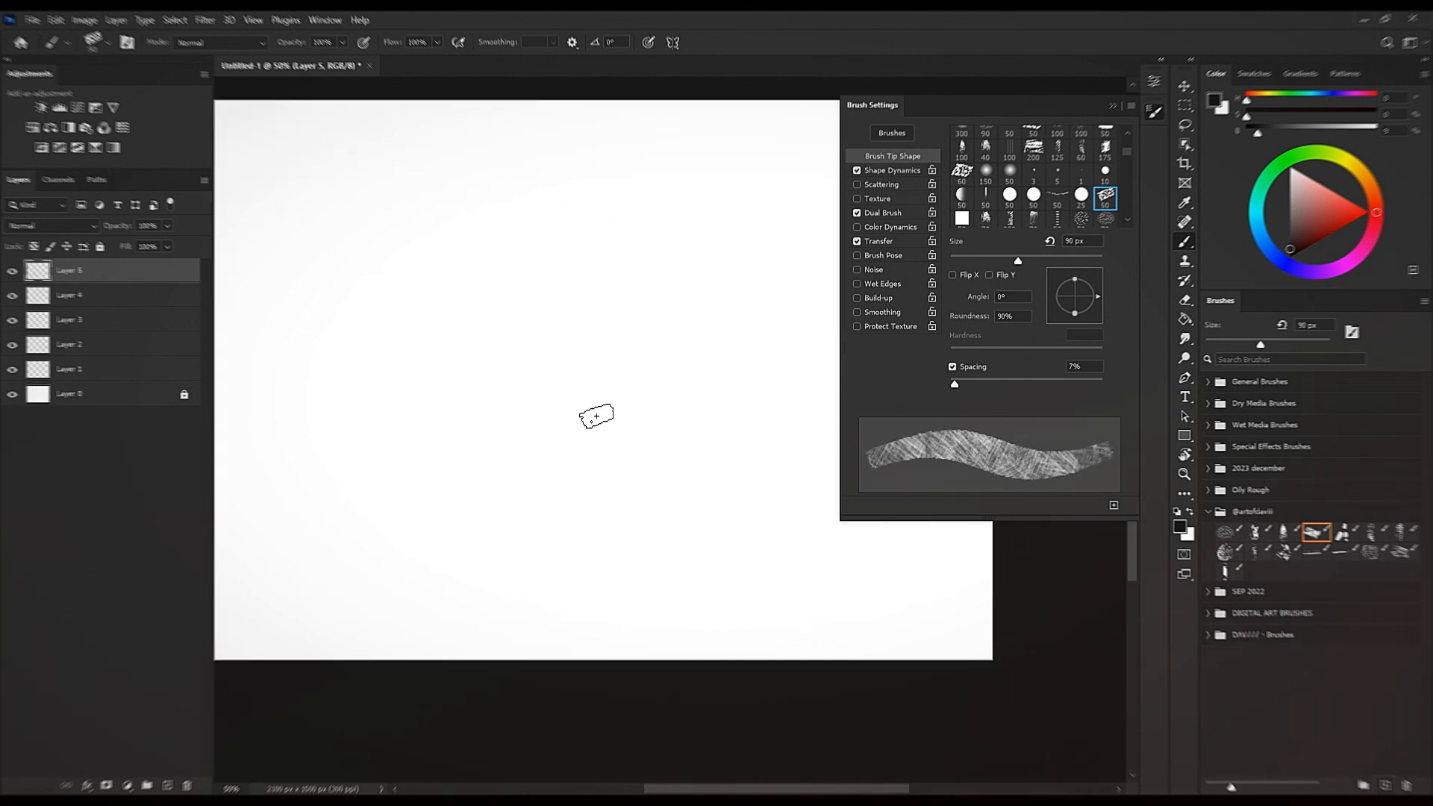
Paint diagonal strokes and a dense vertical textured block in the middle of Layer 5 with brush sizes around 90 px.
mouse_move(595, 413)
left_mouse_down()
mouse_move(630, 400)
mouse_move(634, 310)
mouse_move(553, 374)
left_mouse_up()
left_click_drag(450, 483, 649, 337)
key("]")
left_click_drag(606, 447, 625, 616)
mouse_move(645, 382)
left_mouse_down()
mouse_move(667, 591)
mouse_move(695, 551)
left_mouse_up()
left_click_drag(700, 373, 715, 515)
key("]")
key("]")
mouse_move(647, 364)
left_mouse_down()
mouse_move(741, 294)
mouse_move(643, 366)
left_mouse_up()
key("[")
key("[")
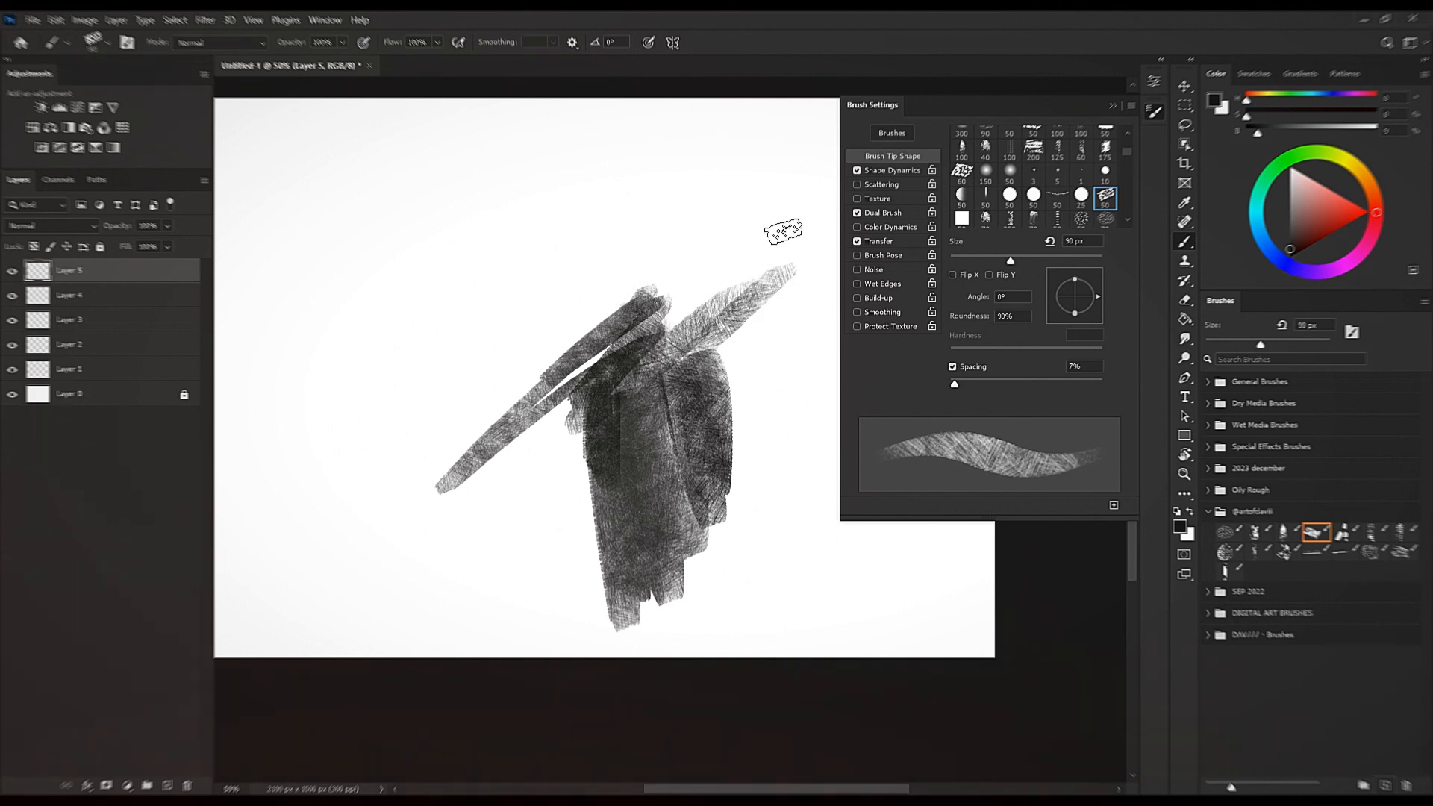
Set the dual brush size to 250 px and paint broad textured strokes at the centre, right and left of the canvas.
left_click(884, 213)
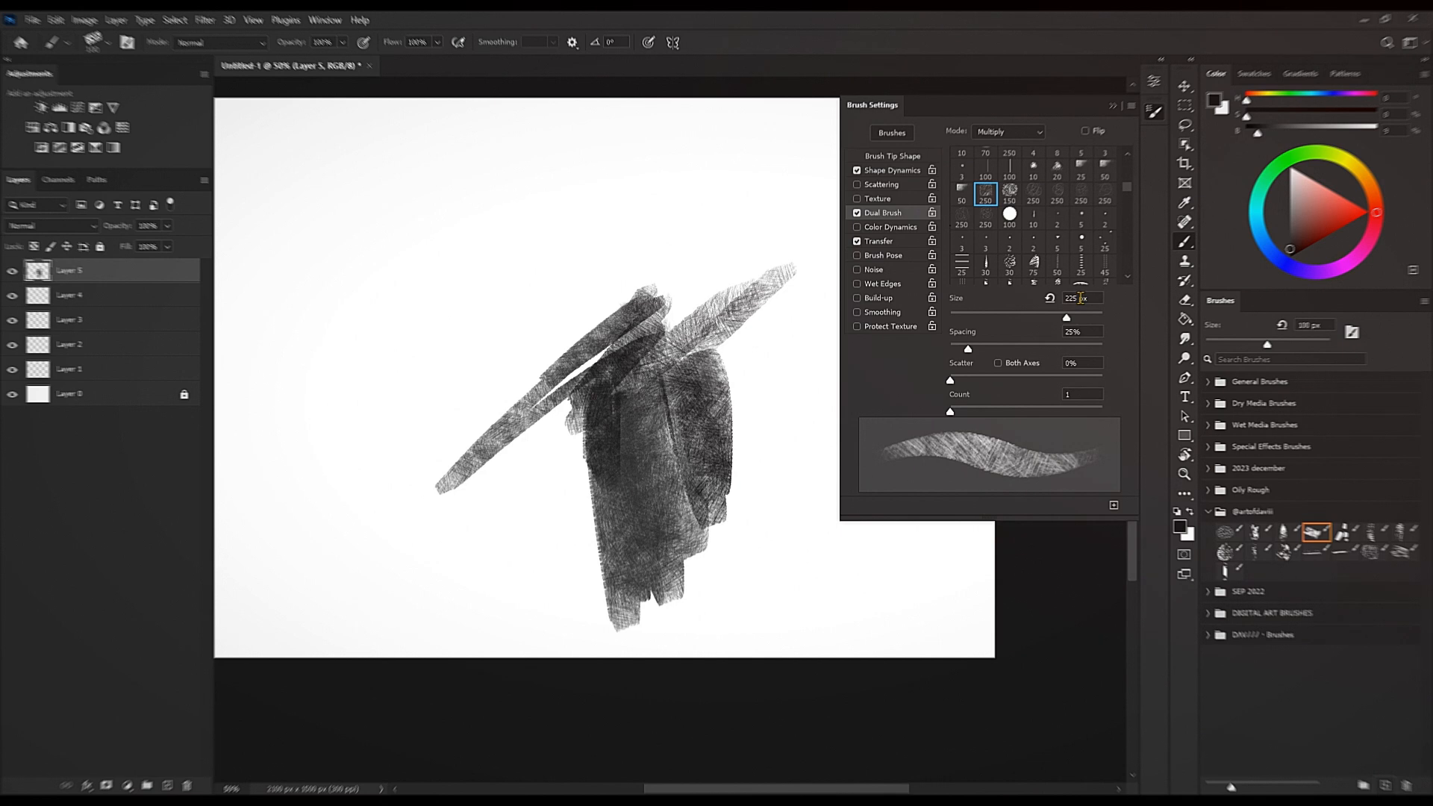
type("250")
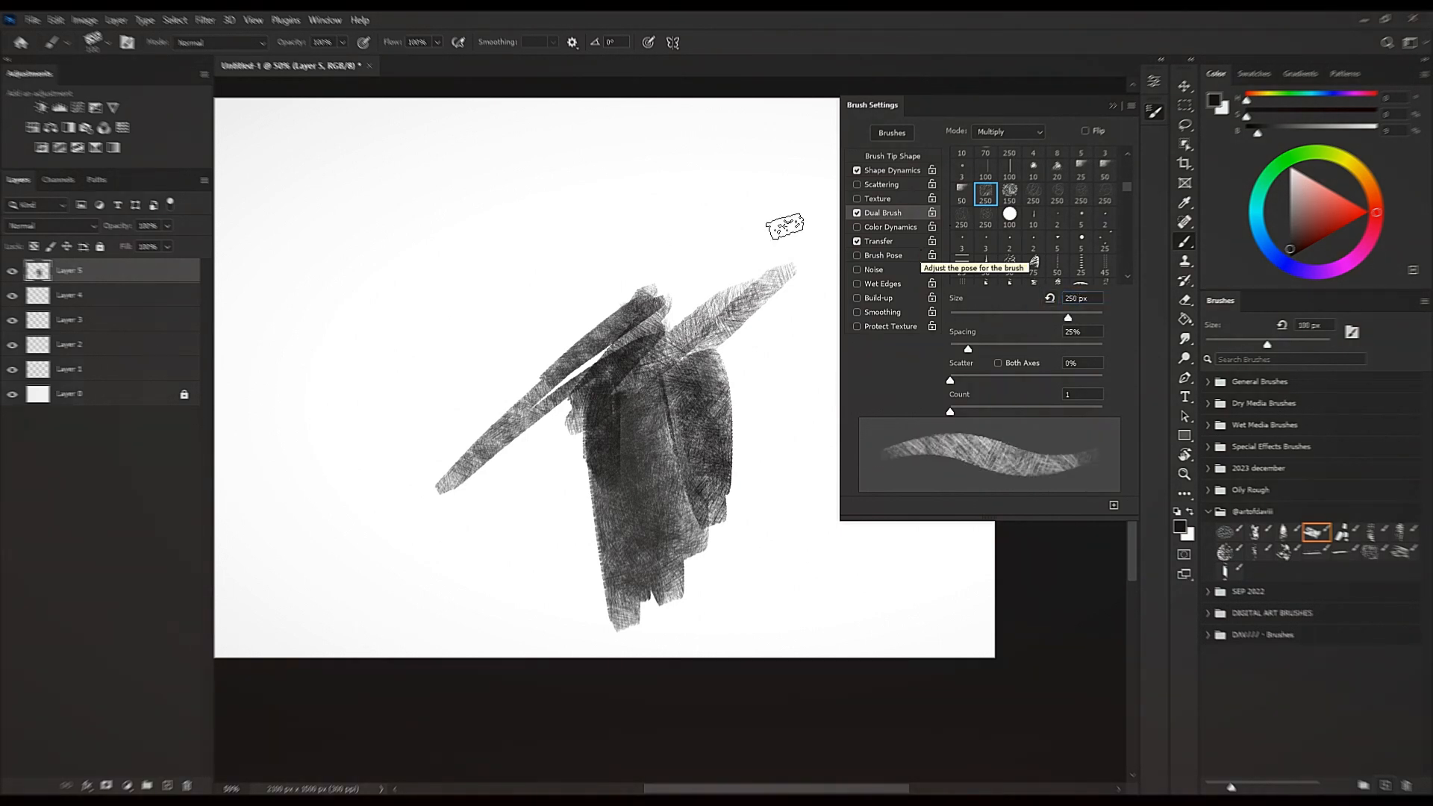
mouse_move(605, 232)
left_mouse_down()
mouse_move(681, 188)
mouse_move(699, 439)
mouse_move(793, 461)
mouse_move(828, 641)
left_mouse_up()
mouse_move(435, 378)
left_mouse_down()
mouse_move(374, 397)
mouse_move(531, 214)
mouse_move(474, 337)
mouse_move(339, 515)
left_mouse_up()
mouse_move(384, 575)
left_mouse_down()
mouse_move(514, 418)
mouse_move(526, 370)
left_mouse_up()
Rotate the brush tip to 125° for test dabs, adjust it to 102°, and paint a small patch on the right.
left_click(895, 156)
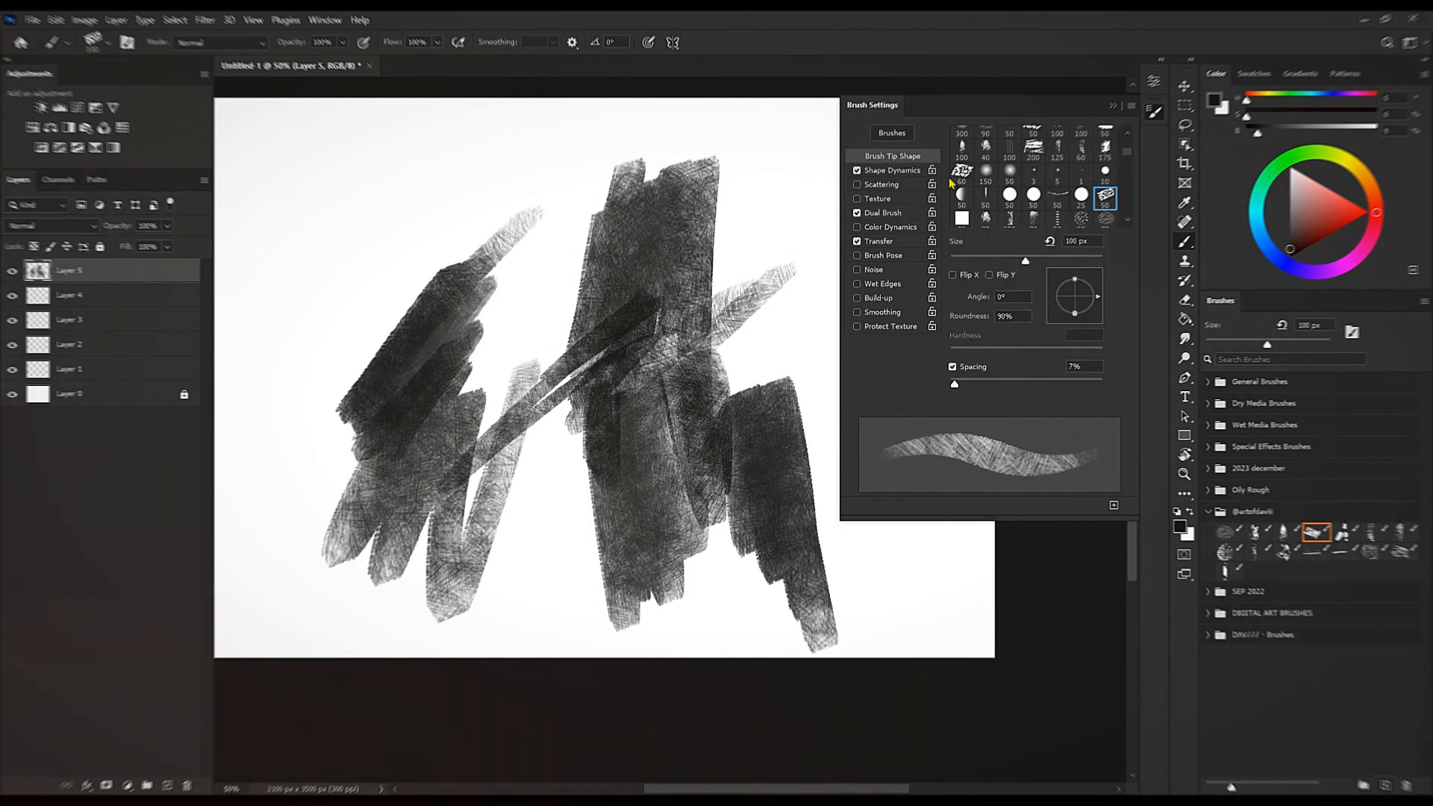
mouse_move(1097, 299)
left_mouse_down()
mouse_move(1096, 322)
mouse_move(1057, 273)
left_mouse_up()
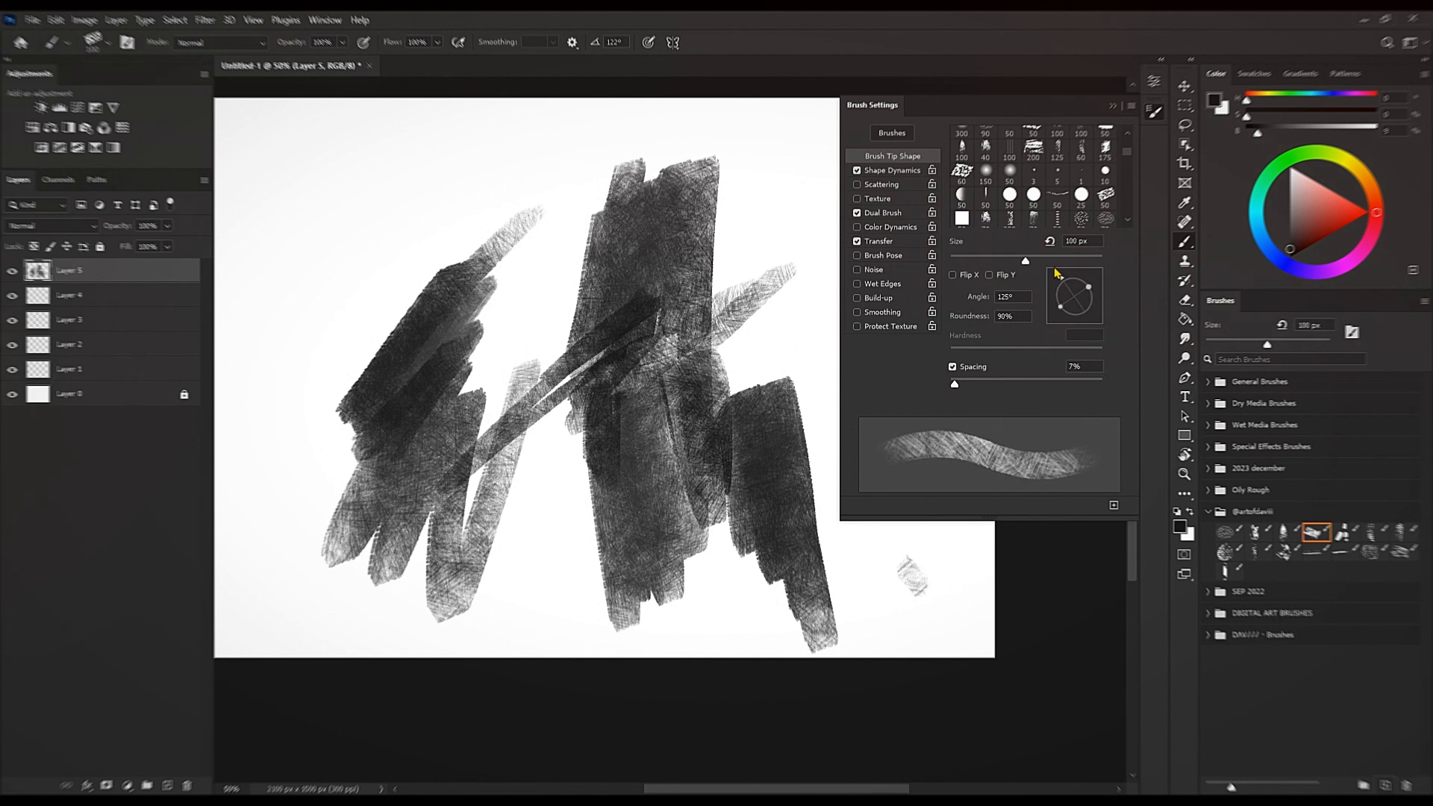
left_click(813, 366)
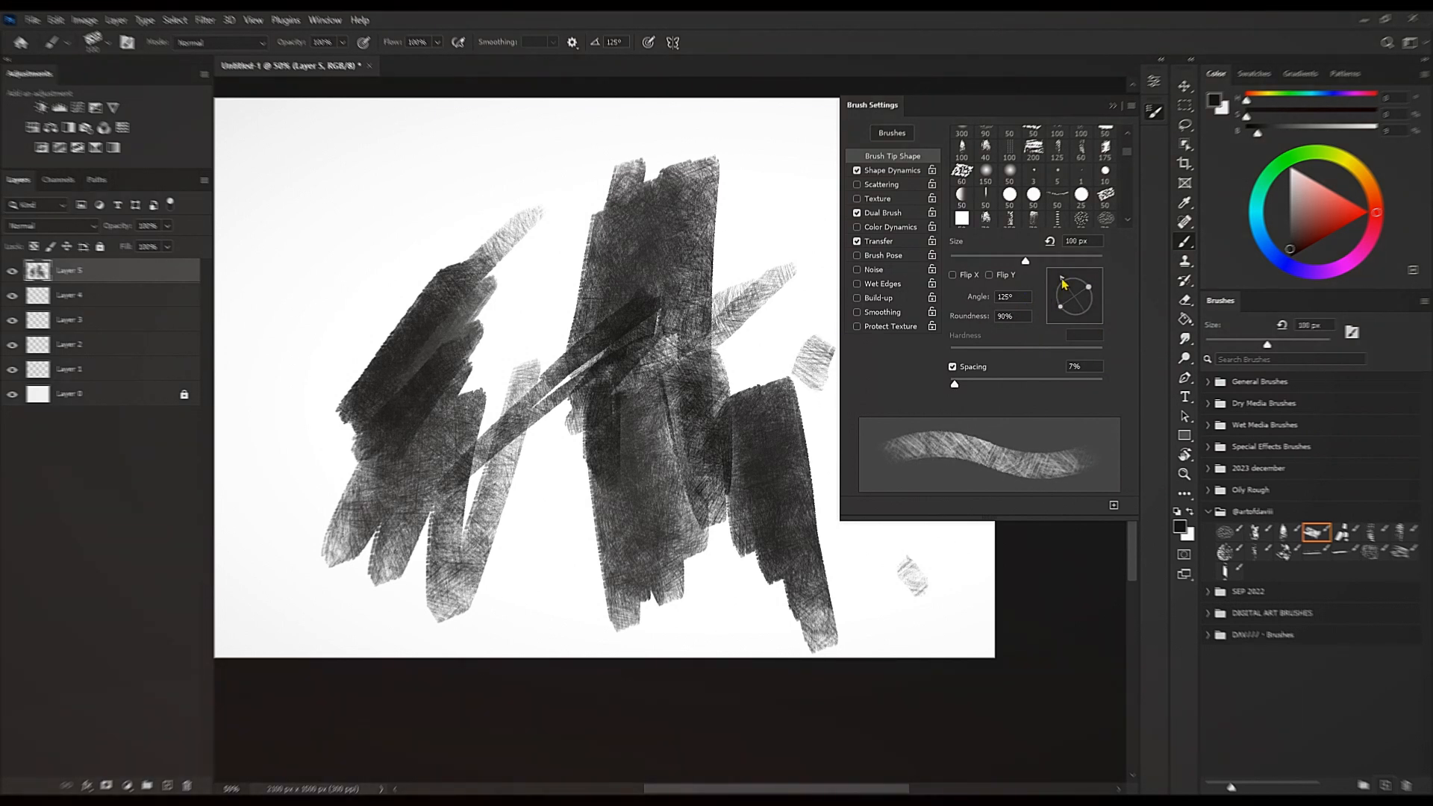
left_click_drag(814, 301, 792, 349)
left_click_drag(729, 423, 582, 473)
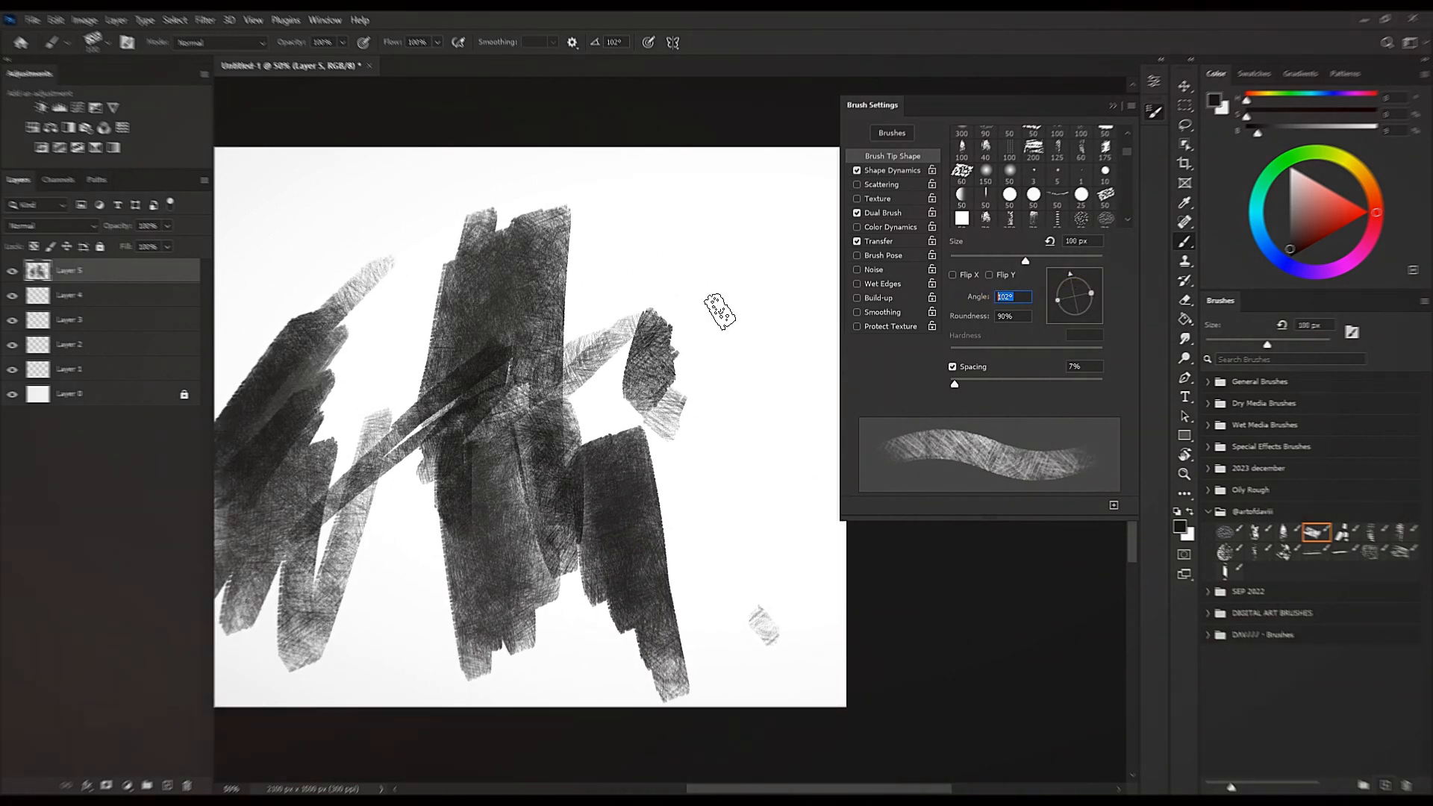
Set the brush tip angle to 110° and paint test strokes on the right side with a progressively smaller brush.
type("110")
key("Return")
mouse_move(766, 464)
left_mouse_down()
mouse_move(754, 391)
mouse_move(746, 478)
left_mouse_up()
mouse_move(739, 342)
left_mouse_down()
mouse_move(811, 250)
mouse_move(696, 305)
mouse_move(750, 205)
left_mouse_up()
key("[")
mouse_move(666, 232)
left_mouse_down()
mouse_move(707, 295)
mouse_move(735, 392)
left_mouse_up()
key("[")
left_click_drag(745, 339, 755, 382)
key("[")
mouse_move(628, 208)
left_mouse_down()
mouse_move(785, 241)
mouse_move(820, 226)
left_mouse_up()
Delete Layer 5, pick black as the painting colour, and paint thin curved strokes down from the top of Layer 4.
key("Delete")
left_click(1289, 256)
key("[")
key("[")
mouse_move(584, 440)
left_mouse_down()
mouse_move(623, 500)
mouse_move(612, 468)
mouse_move(627, 473)
mouse_move(581, 404)
left_mouse_up()
key("[")
key("[")
mouse_move(618, 165)
left_mouse_down()
mouse_move(555, 399)
mouse_move(602, 370)
mouse_move(765, 418)
left_mouse_up()
Paint dense dark patches with a larger brush at the centre of Layer 4 and short strokes beneath them.
key("]")
key("]")
mouse_move(616, 403)
left_mouse_down()
mouse_move(672, 313)
mouse_move(614, 399)
left_mouse_up()
left_click_drag(661, 313, 576, 365)
key("]")
mouse_move(584, 308)
left_mouse_down()
mouse_move(685, 348)
mouse_move(636, 301)
mouse_move(606, 320)
mouse_move(596, 253)
mouse_move(689, 369)
mouse_move(653, 425)
mouse_move(639, 495)
mouse_move(570, 421)
mouse_move(581, 377)
mouse_move(601, 416)
left_mouse_up()
key("]")
key("]")
key("]")
key("[")
key("[")
left_click_drag(640, 557, 610, 399)
mouse_move(625, 498)
left_mouse_down()
mouse_move(626, 580)
mouse_move(556, 539)
left_mouse_up()
left_click_drag(618, 502, 559, 561)
Reduce the brush to 60 px and paint long slanted strokes from the central mass to the canvas's lower edge.
key("[")
key("[")
left_click_drag(586, 447, 595, 531)
left_click_drag(597, 526, 513, 720)
left_click_drag(750, 497, 515, 718)
left_click_drag(752, 509, 623, 578)
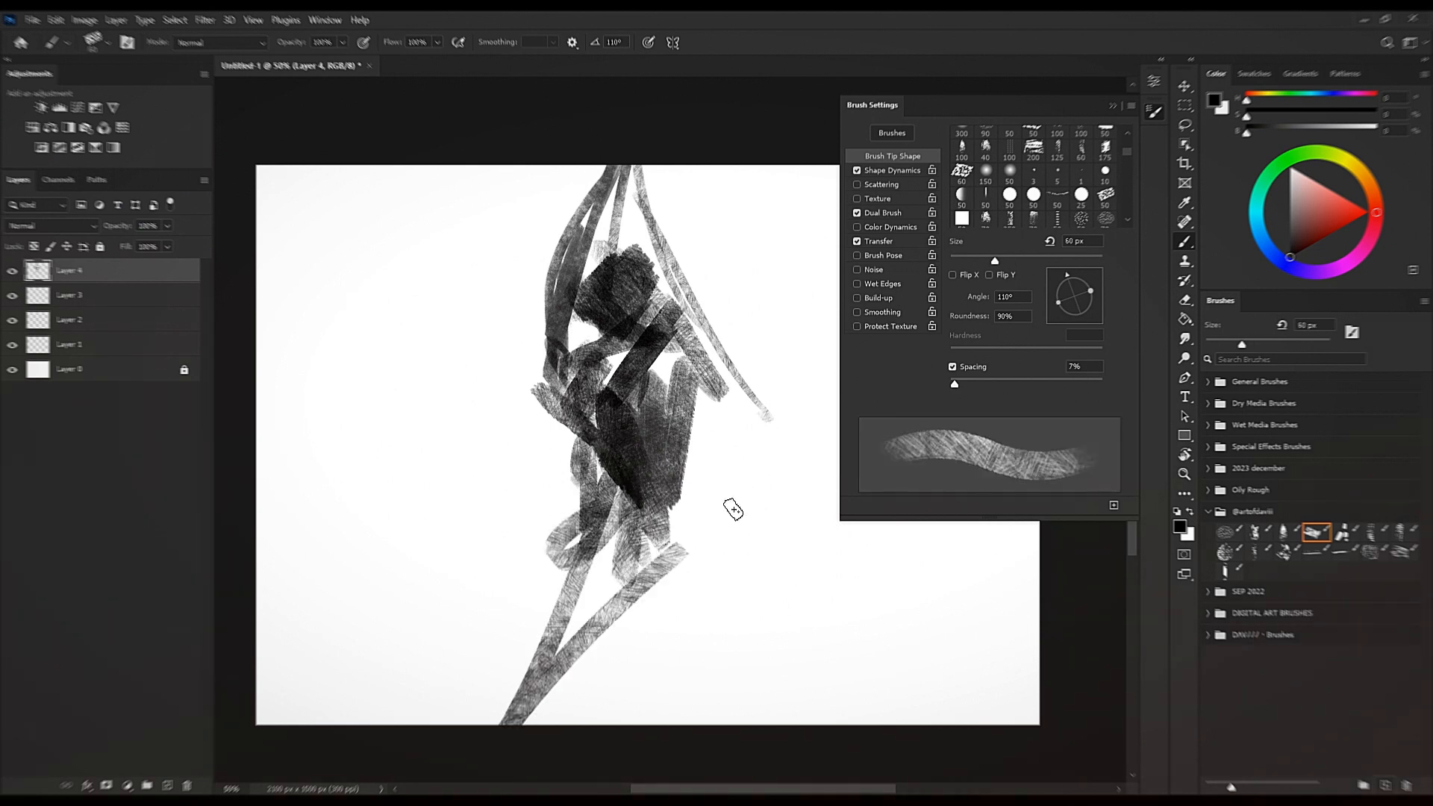
Enlarge the brush to 80 px and paint broad diagonal strokes along the right side of the central mass.
key("]")
key("]")
left_click_drag(785, 411, 631, 571)
left_click_drag(737, 403, 675, 500)
Sample grey tones from the drawing and paint over the dark centre, reducing the brush to 70 px.
left_click(713, 451, "alt")
mouse_move(713, 373)
left_mouse_down()
mouse_move(664, 453)
mouse_move(712, 366)
mouse_move(660, 373)
left_mouse_up()
key("[")
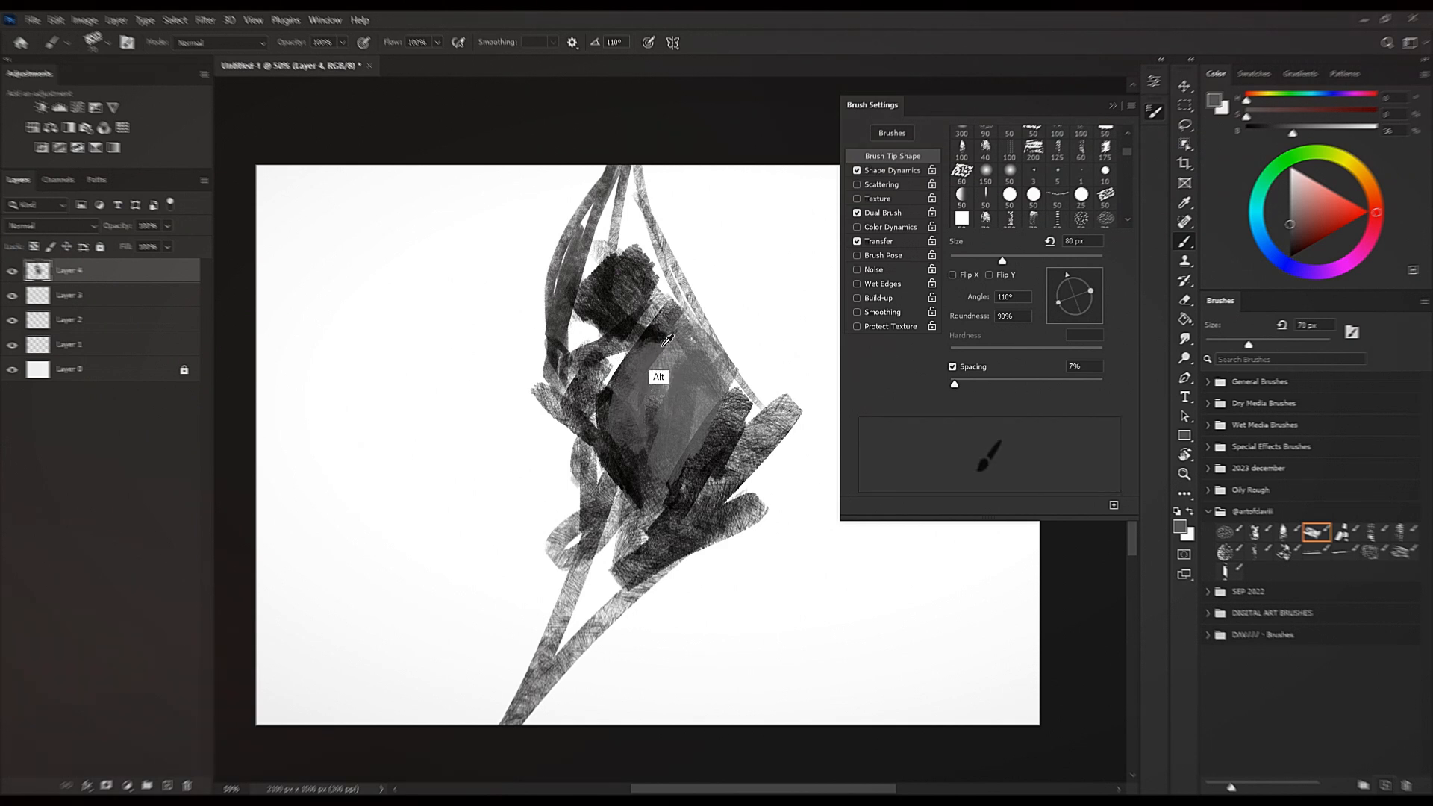
left_click(669, 325, "alt")
left_click_drag(660, 330, 579, 364)
mouse_move(635, 300)
left_mouse_down()
mouse_move(556, 367)
mouse_move(635, 272)
mouse_move(627, 158)
mouse_move(618, 280)
left_mouse_up()
Sample a grey from the upper part of the drawing and fill the top area between the thin curves with it.
left_click(629, 248, "alt")
key("]")
left_click_drag(647, 182, 686, 315)
left_click_drag(675, 258, 653, 347)
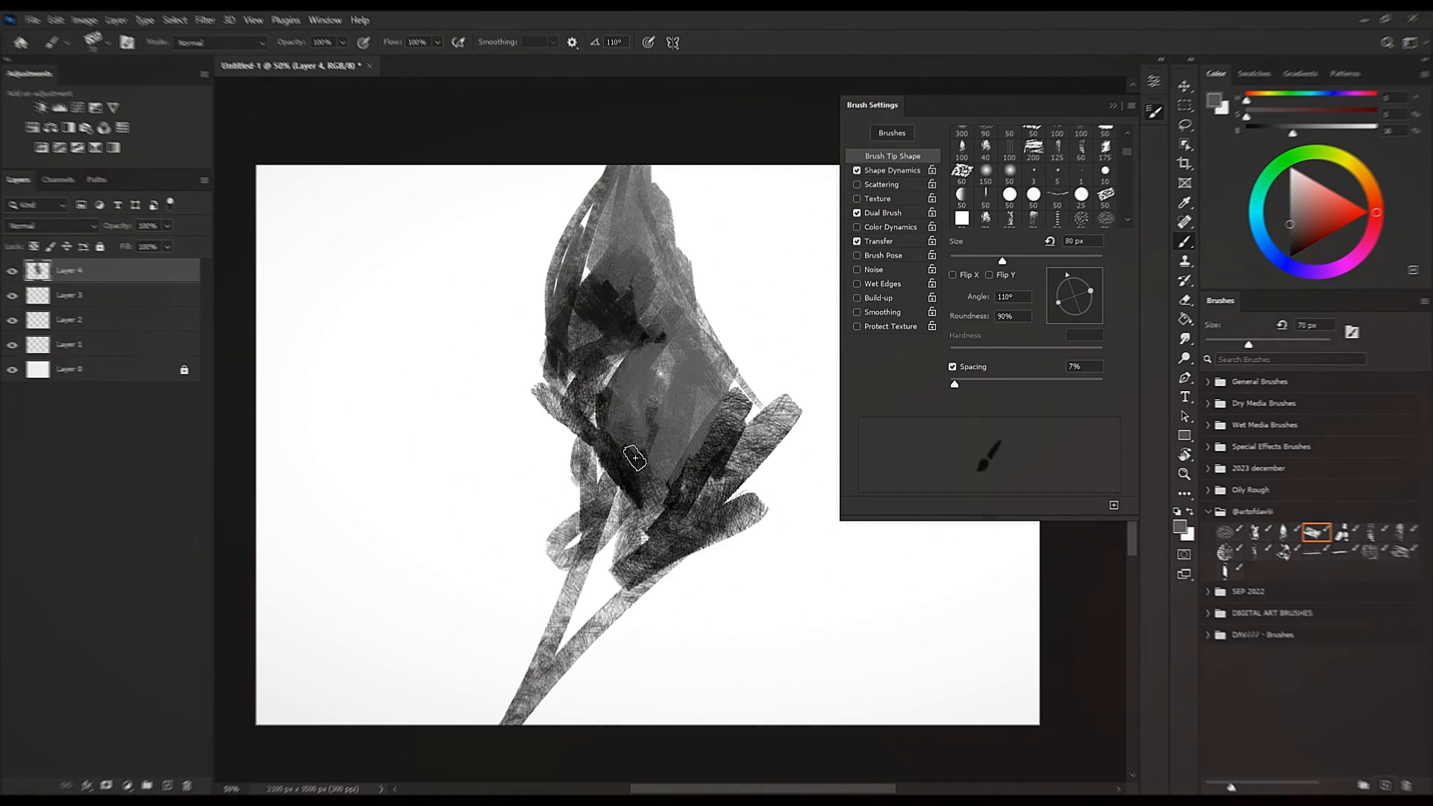
Paint grey over the central mass, sample a darker tone from it and continue shading with the brush at 60 px.
left_click_drag(609, 412, 630, 366)
key("[")
left_click(709, 515, "alt")
key("[")
left_click_drag(666, 461, 649, 433)
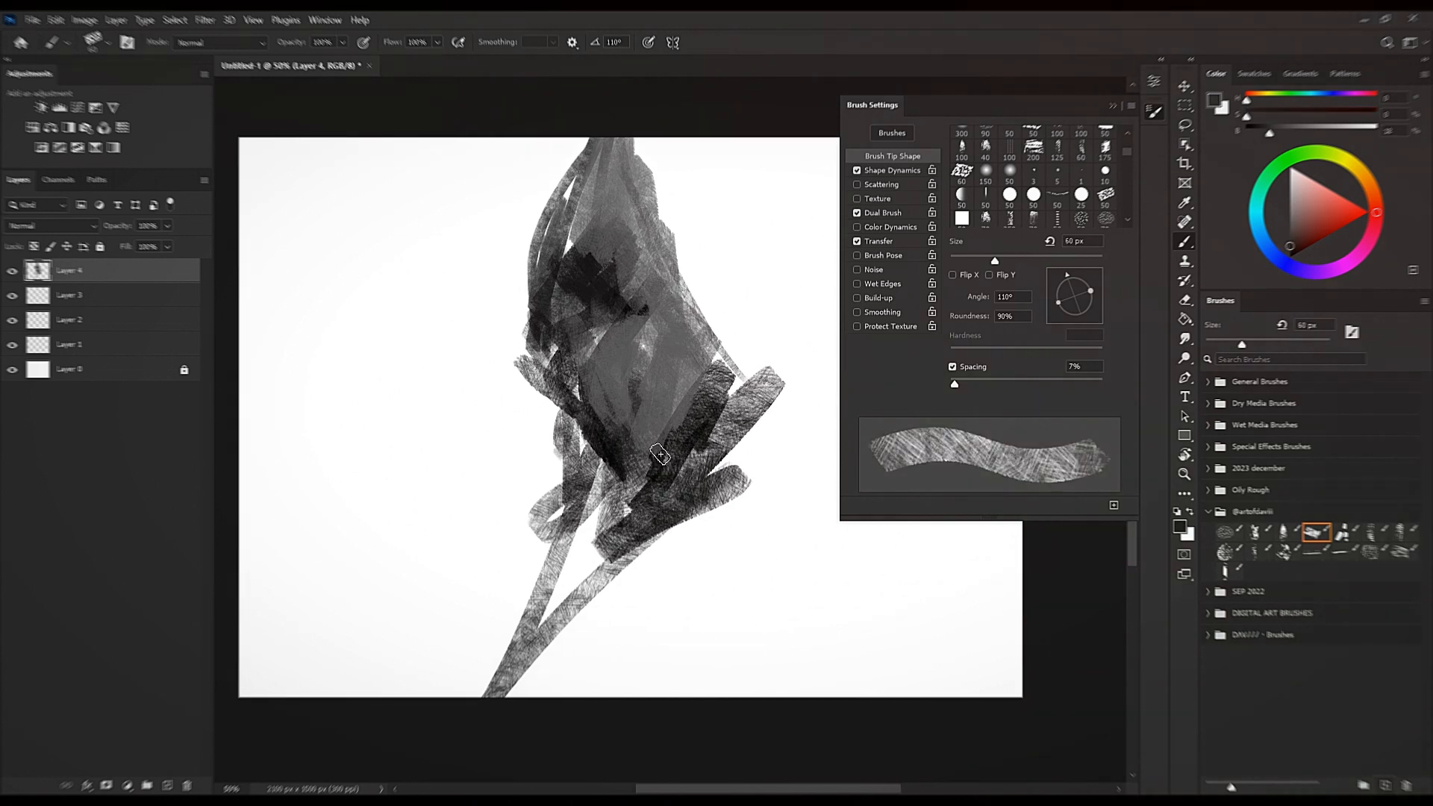
Reduce the brush further and add small dark strokes inside the grey centre of the mass.
key("[")
key("[")
key("[")
left_click_drag(629, 379, 643, 411)
mouse_move(703, 375)
left_mouse_down()
mouse_move(633, 384)
mouse_move(660, 381)
mouse_move(665, 357)
mouse_move(638, 369)
mouse_move(697, 379)
left_mouse_up()
Sample a dark tone, reduce the brush to 25 px and draw a thin line from the mass's right side to the canvas's lower edge.
left_click(699, 458, "alt")
key("[")
key("[")
key("[")
key("[")
key("[")
left_click_drag(722, 310, 823, 562)
left_click_drag(818, 498, 870, 701)
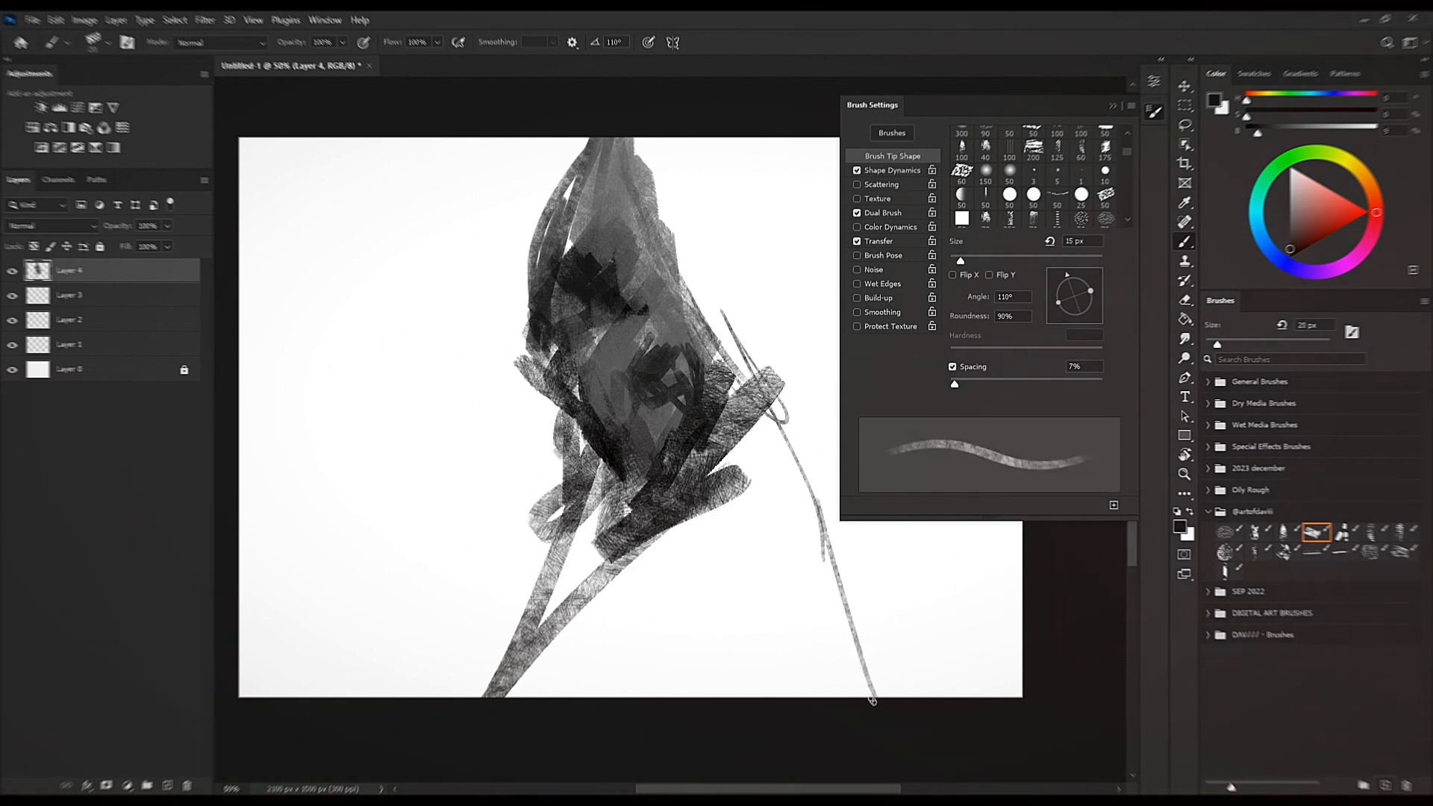
Enlarge the brush gradually and paint loose dark strokes below and across the lower part of the mass.
key("]")
key("]")
key("]")
left_click_drag(743, 552, 661, 479)
key("]")
key("]")
left_click_drag(541, 498, 612, 518)
key("]")
mouse_move(714, 630)
left_mouse_down()
mouse_move(588, 467)
mouse_move(721, 618)
left_mouse_up()
key("]")
key("]")
left_click_drag(566, 446, 653, 549)
mouse_move(597, 462)
left_mouse_down()
mouse_move(687, 532)
mouse_move(576, 465)
left_mouse_up()
Enlarge the brush to 100 px and paint broad strokes in sampled greys beneath the right side of the mass.
key("]")
key("]")
key("]")
left_click(648, 485, "alt")
mouse_move(728, 565)
left_mouse_down()
mouse_move(598, 458)
mouse_move(677, 361)
mouse_move(645, 474)
left_mouse_up()
left_click(609, 453, "alt")
mouse_move(661, 531)
left_mouse_down()
mouse_move(677, 367)
mouse_move(692, 561)
left_mouse_up()
left_click(600, 451, "alt")
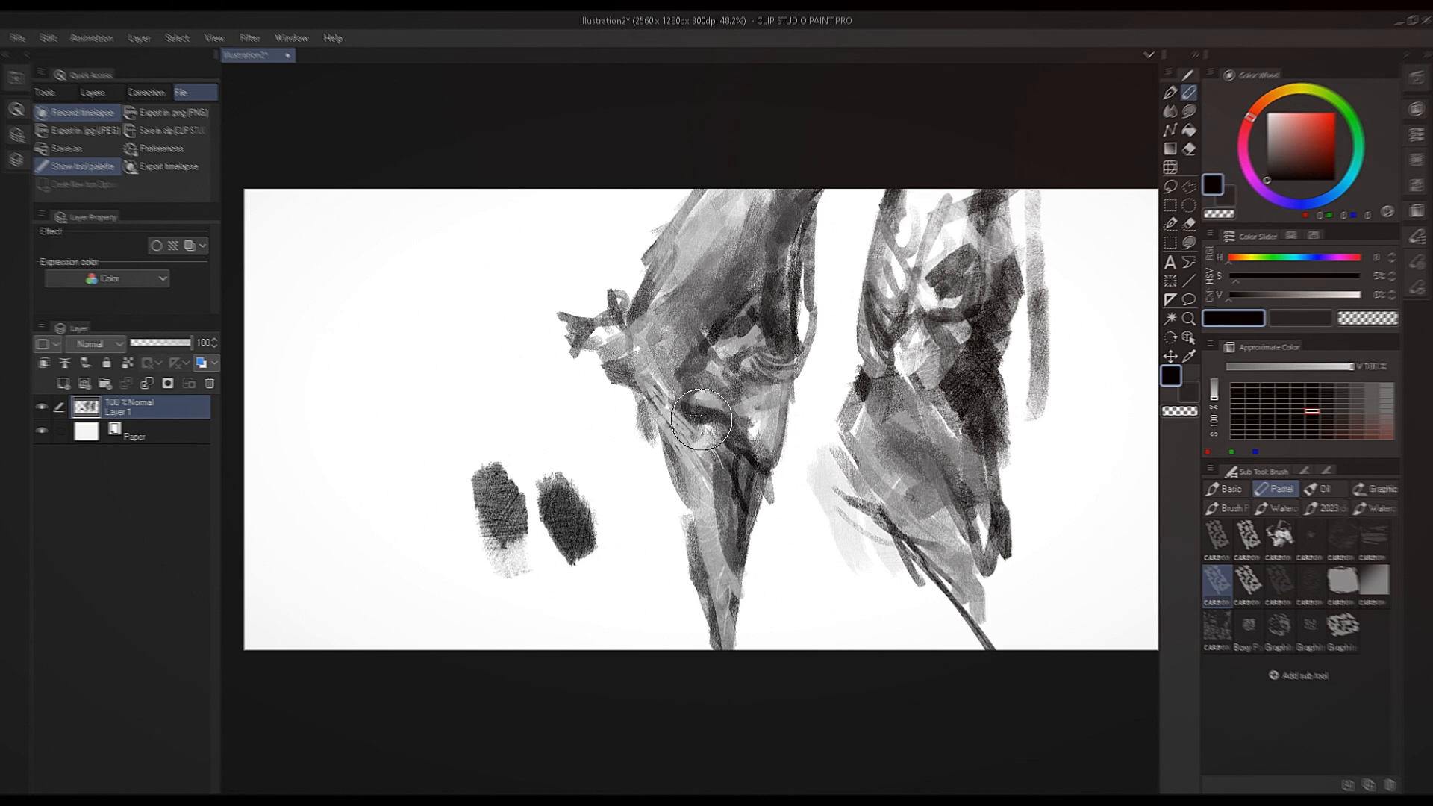
Paint textured graphite strokes on the blank left area in Clip Studio Paint and inspect the brush tip's Angle Dynamics.
mouse_move(533, 398)
left_mouse_down()
mouse_move(410, 377)
mouse_move(438, 294)
mouse_move(321, 344)
mouse_move(371, 247)
mouse_move(358, 230)
mouse_move(328, 351)
mouse_move(416, 537)
mouse_move(479, 515)
left_mouse_up()
key("ctrl+shift+d")
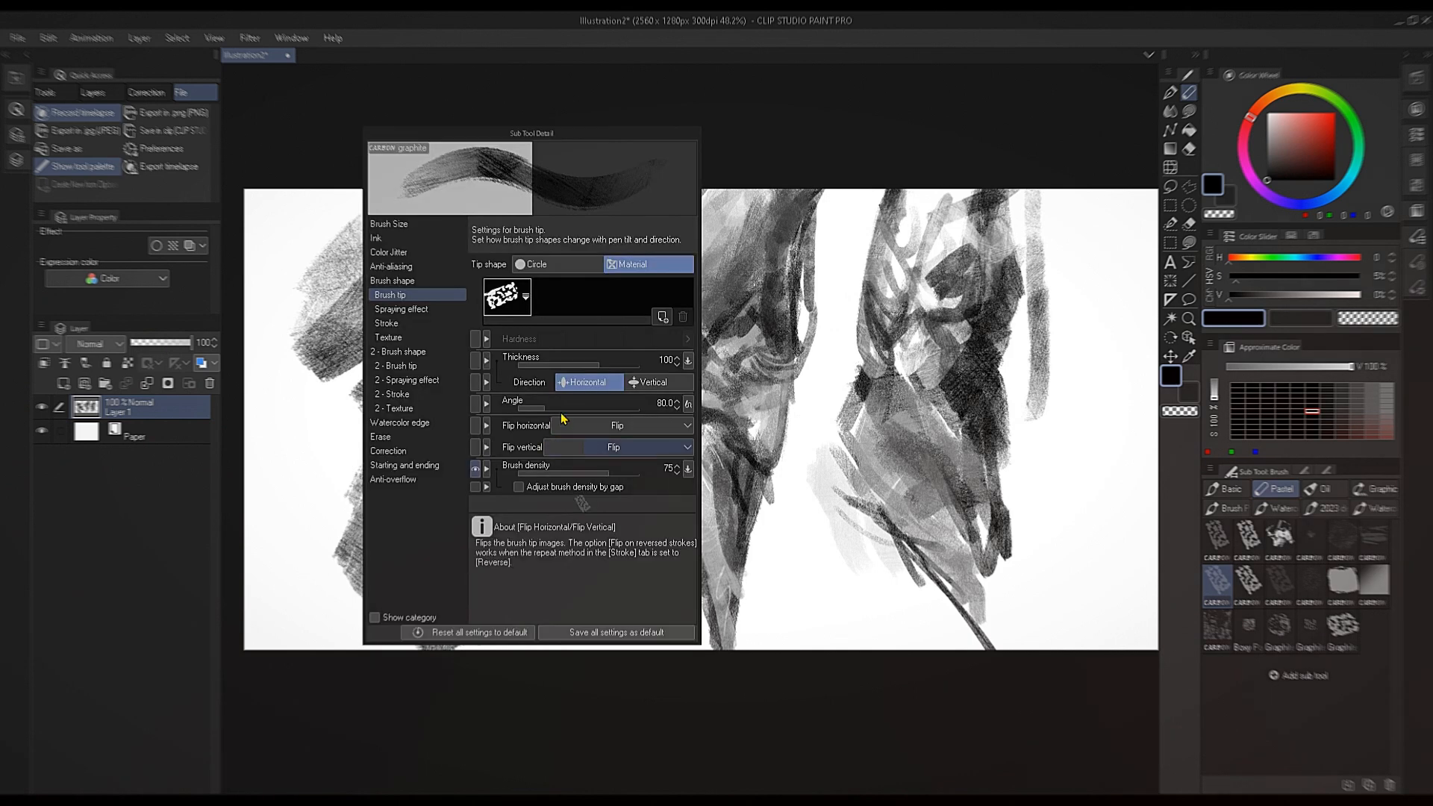
left_click(688, 405)
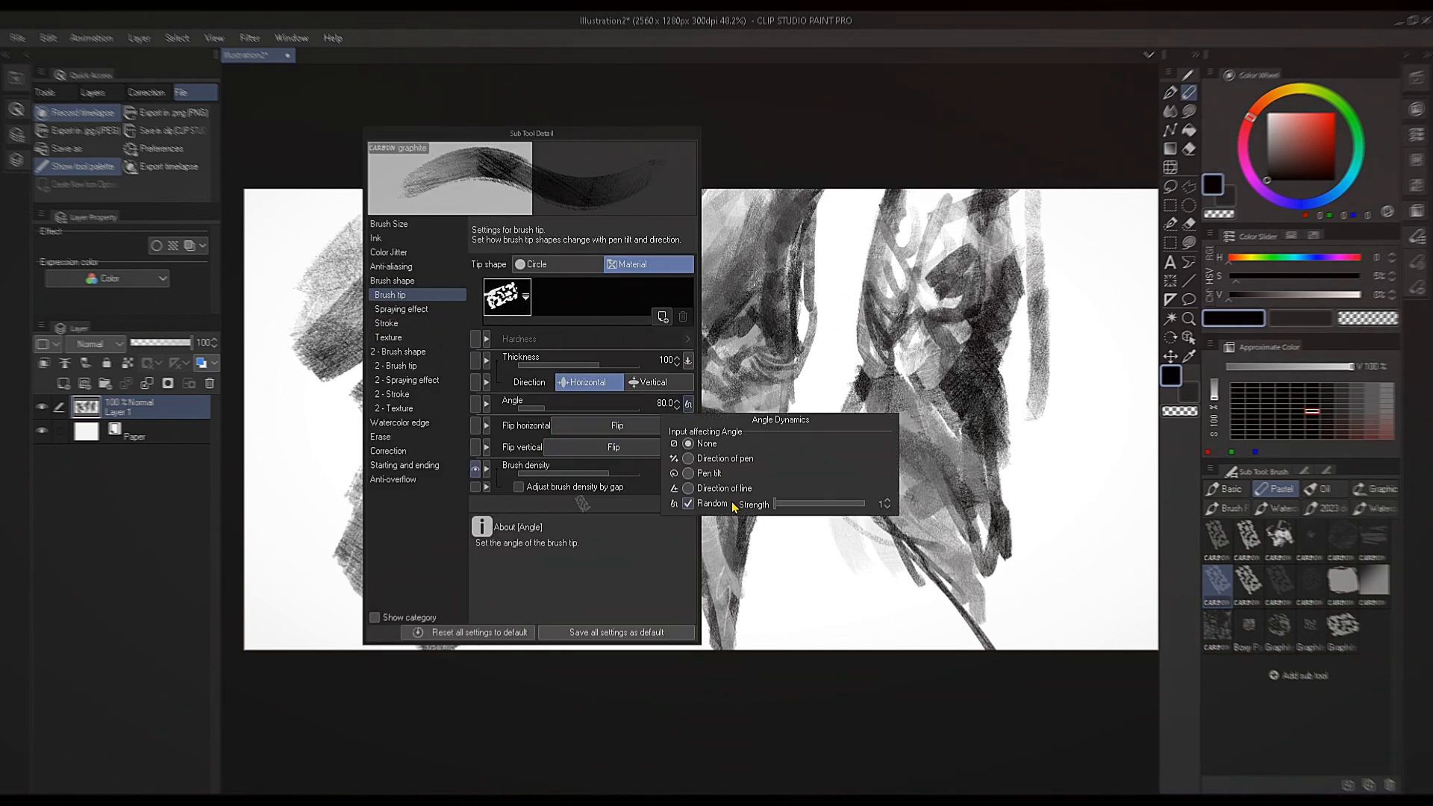
left_click(771, 358)
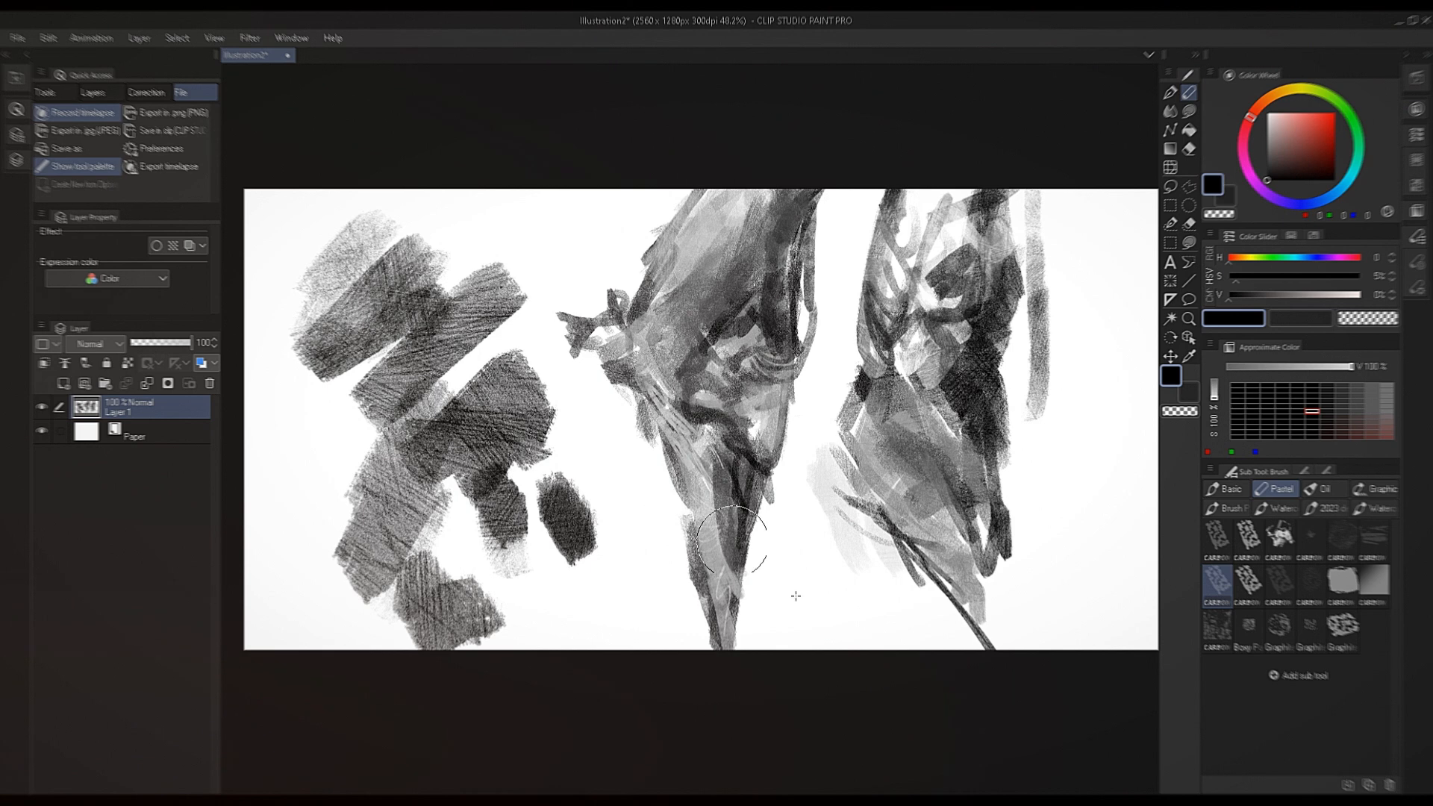
Switch back to Photoshop and raise the brush's Angle Jitter in Shape Dynamics to 2%.
mouse_move(1006, 801)
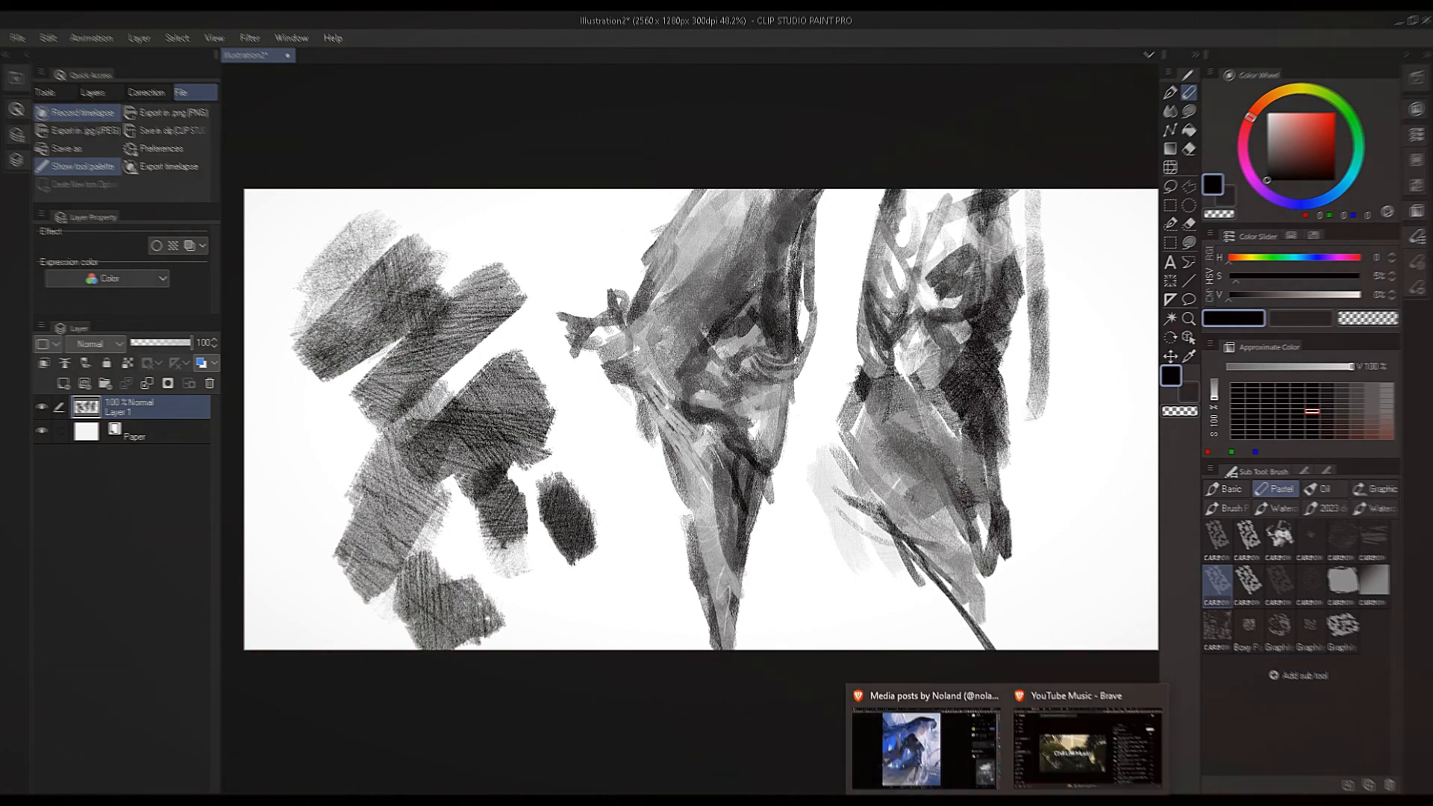
left_click(944, 792)
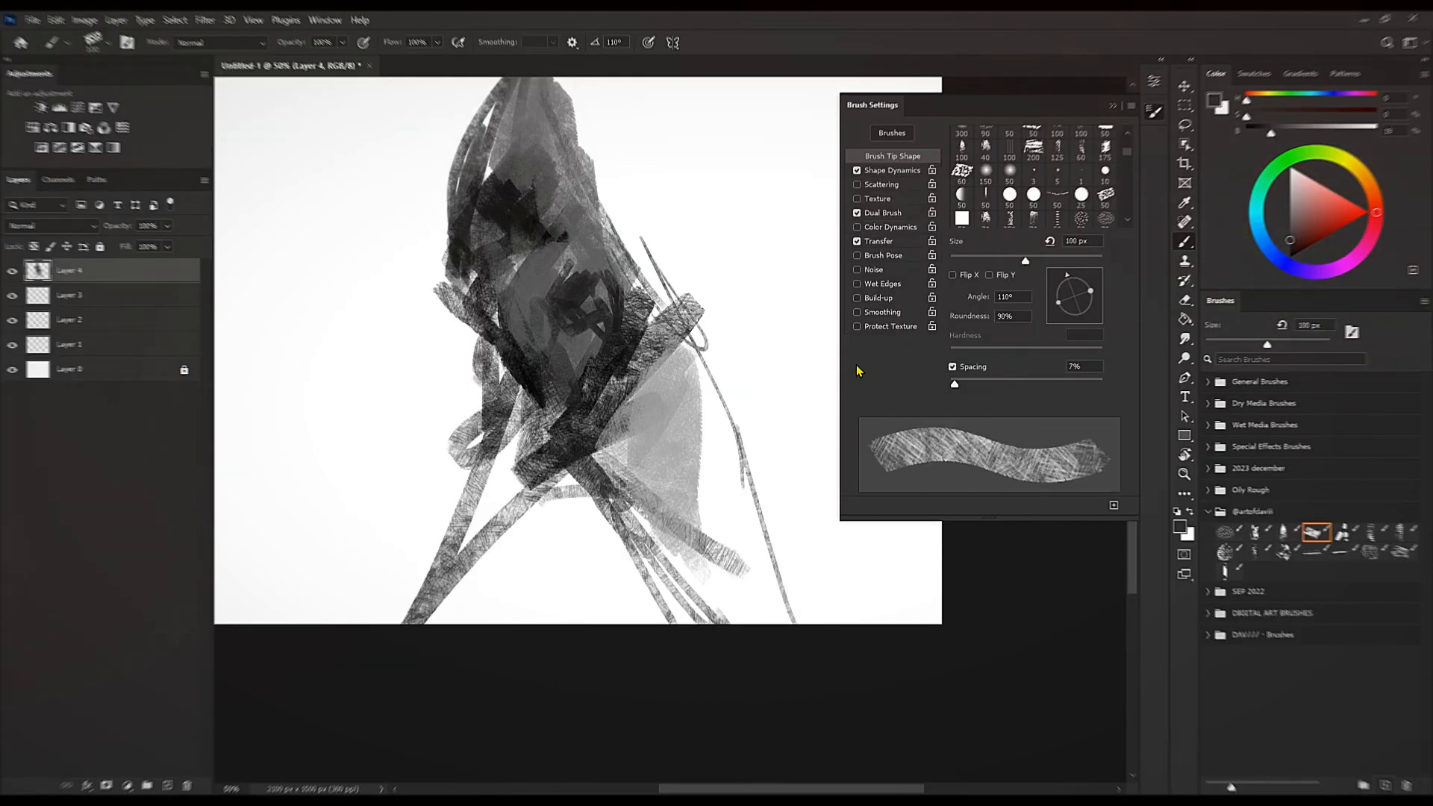
left_click(902, 172)
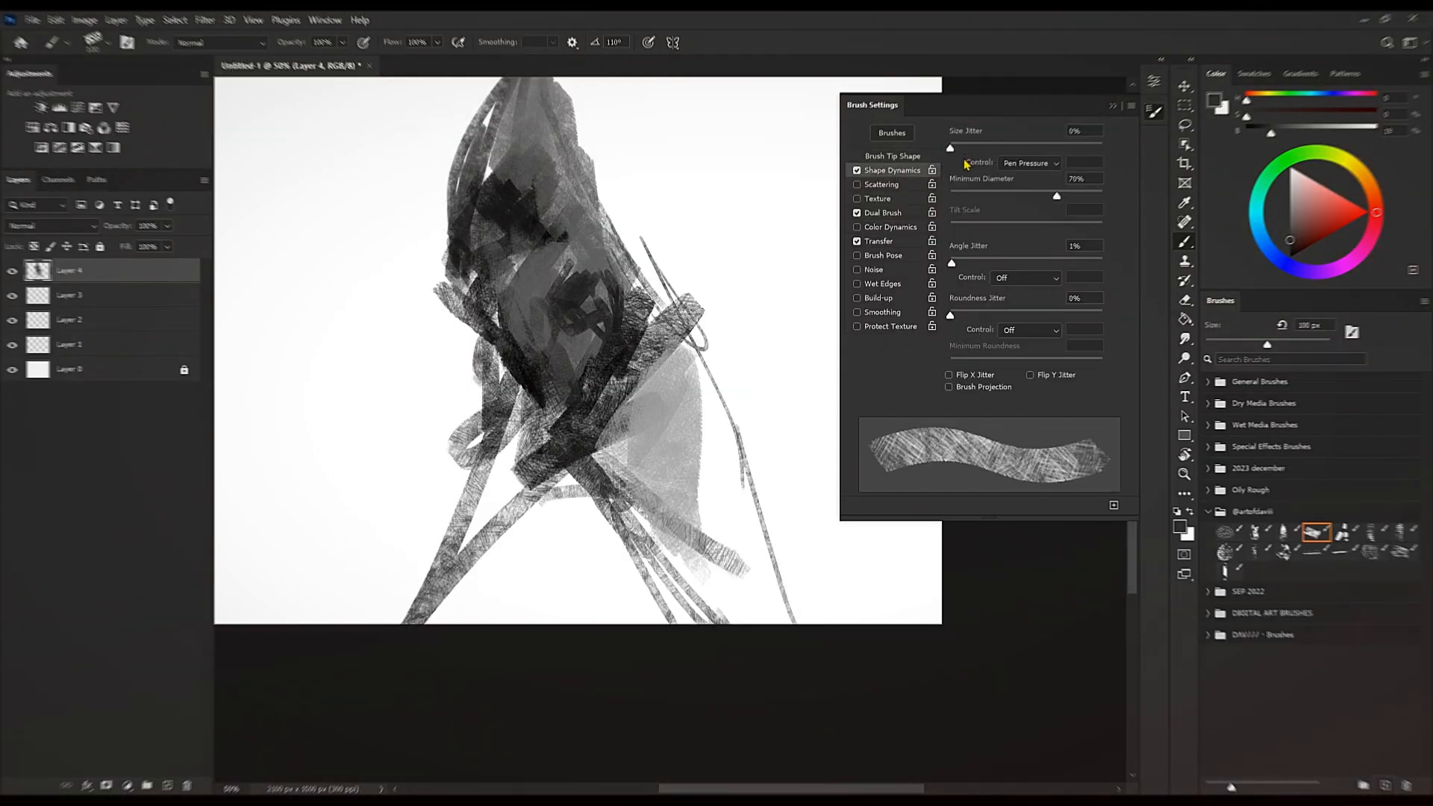
left_click_drag(952, 263, 957, 263)
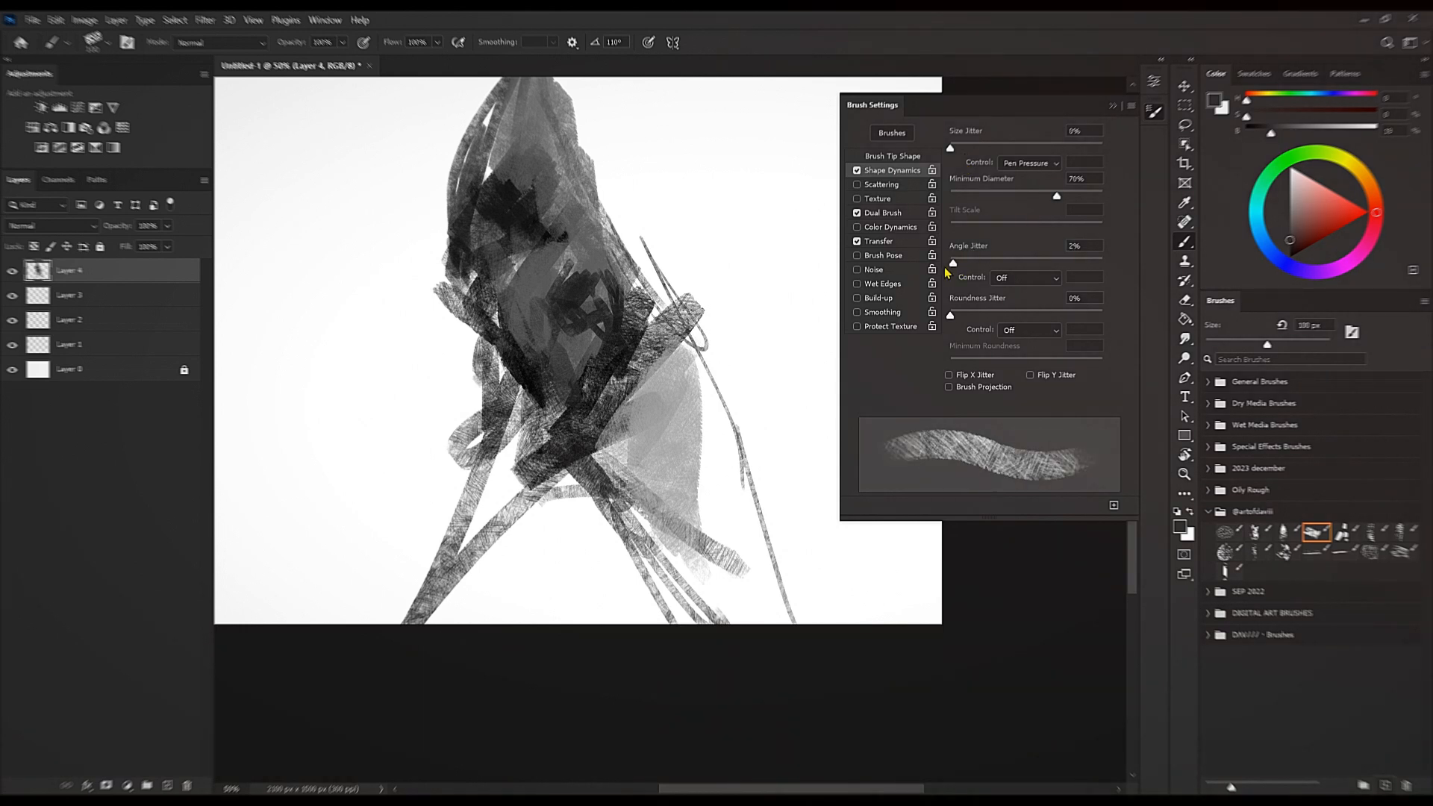
Paint broad test strokes to the right of and below the mass, enlarging the brush to 150 px.
mouse_move(670, 294)
left_mouse_down()
mouse_move(758, 227)
mouse_move(802, 239)
mouse_move(737, 321)
left_mouse_up()
mouse_move(698, 401)
left_mouse_down()
mouse_move(639, 475)
mouse_move(832, 400)
left_mouse_up()
key("bracketright")
key("bracketright")
mouse_move(591, 554)
left_mouse_down()
mouse_move(783, 504)
mouse_move(765, 517)
left_mouse_up()
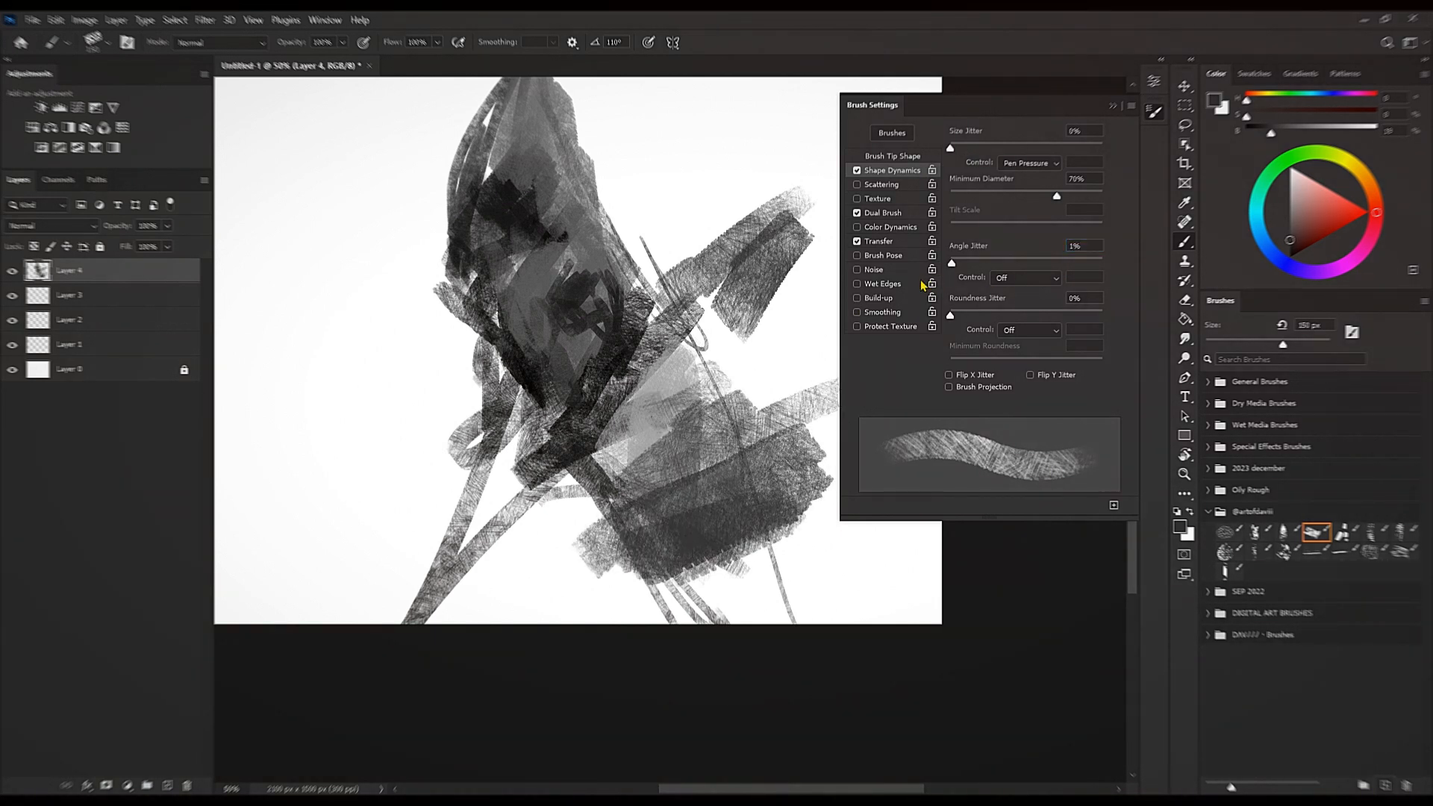
Delete Layer 4, clear the recorder window out of the way and choose black as the painting colour.
key("Delete")
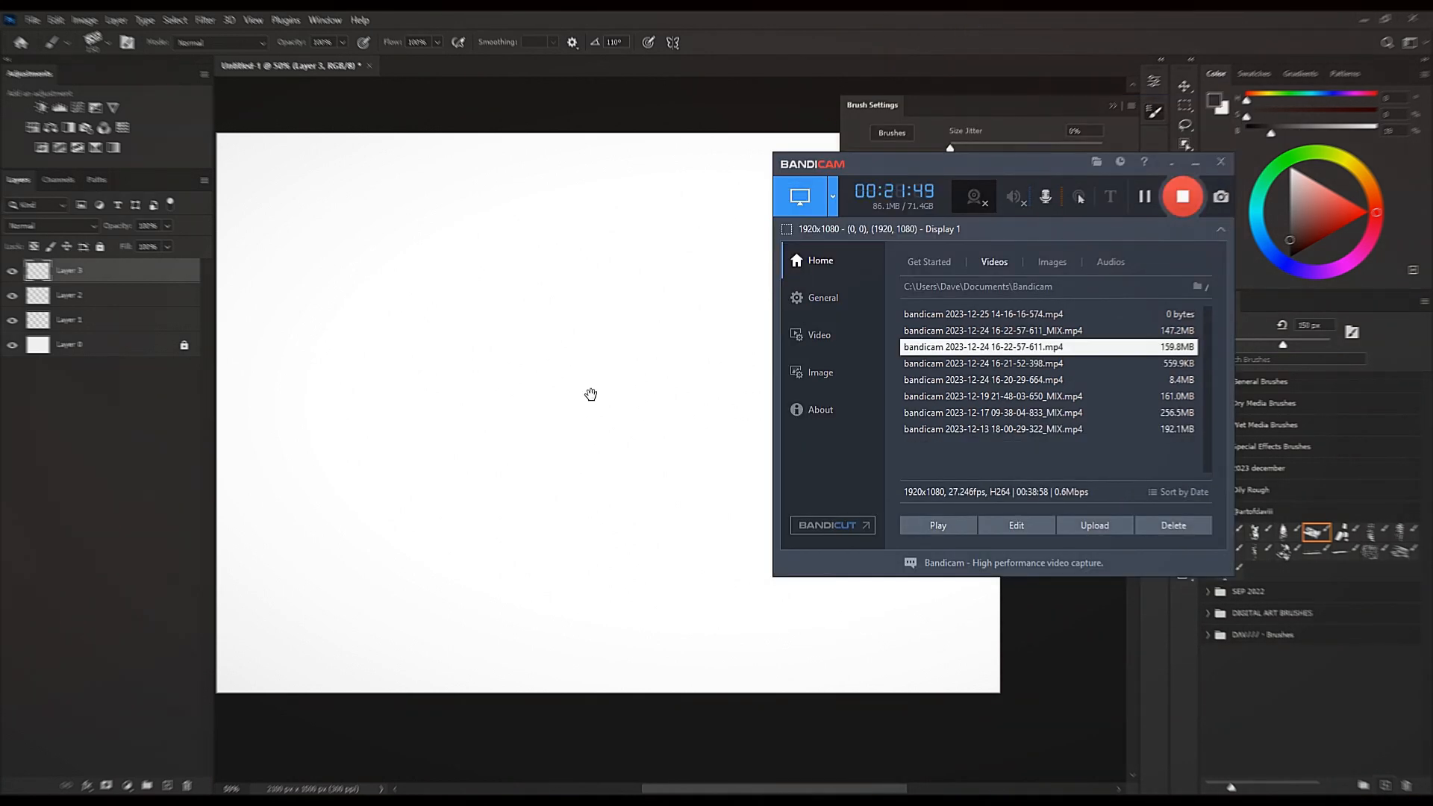
left_click_drag(587, 390, 693, 338)
left_click(1195, 166)
left_click_drag(685, 433, 634, 440)
left_click_drag(1299, 235, 1287, 259)
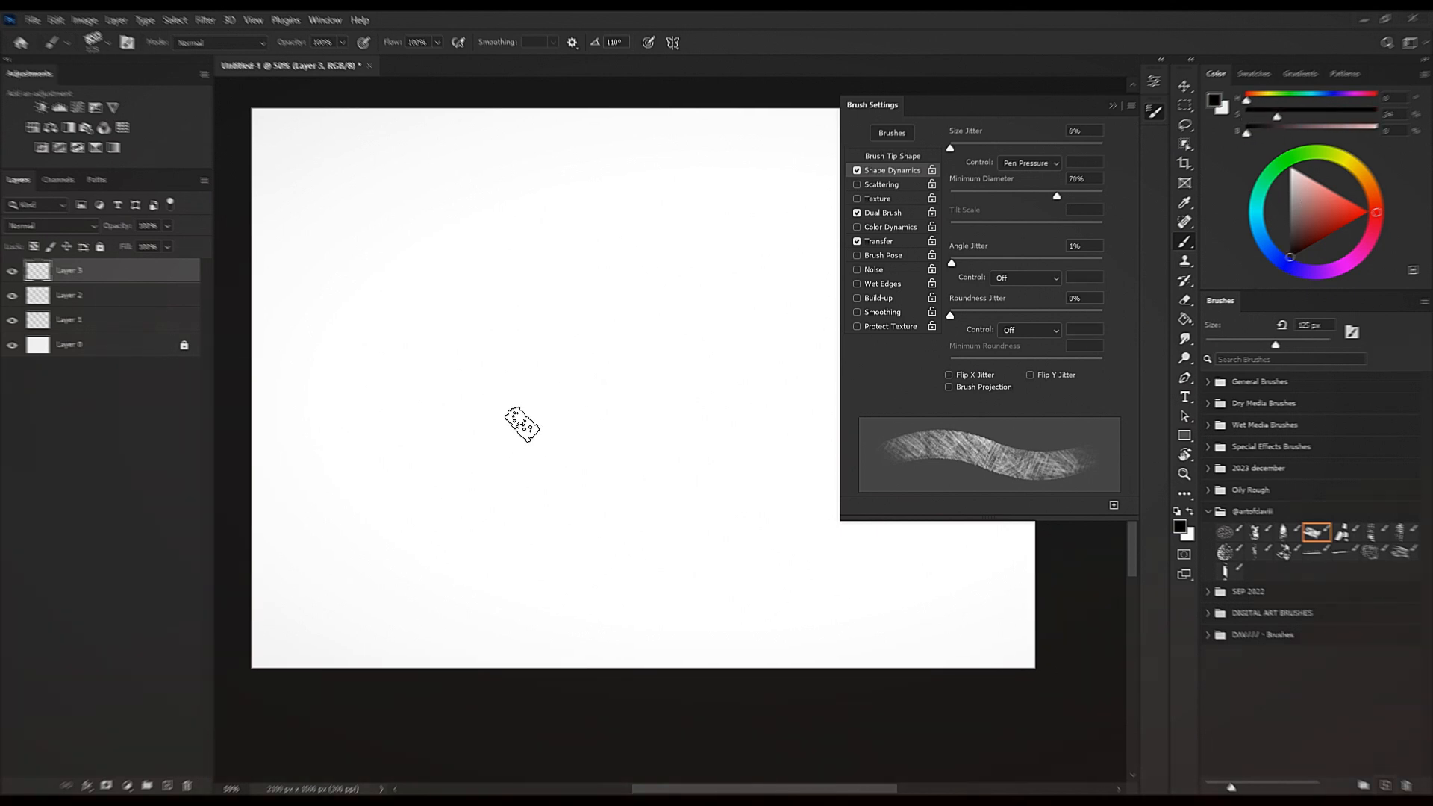
Paint short overlapping black strokes in the middle of Layer 3, enlarging the brush along the way.
left_click_drag(547, 375, 545, 399)
mouse_move(533, 351)
left_mouse_down()
mouse_move(573, 497)
mouse_move(600, 493)
mouse_move(607, 462)
left_mouse_up()
mouse_move(548, 373)
left_mouse_down()
mouse_move(642, 477)
mouse_move(579, 282)
mouse_move(609, 245)
left_mouse_up()
key("bracketright")
key("bracketright")
key("bracketright")
mouse_move(600, 282)
left_mouse_down()
mouse_move(655, 364)
mouse_move(694, 388)
left_mouse_up()
mouse_move(692, 432)
left_mouse_down()
mouse_move(634, 336)
mouse_move(674, 407)
left_mouse_up()
left_click_drag(585, 405, 701, 334)
left_click_drag(607, 329, 583, 369)
Enlarge the brush and paint a hooked curve, a large arch over the centre and strokes running down beneath it.
key("bracketright")
mouse_move(535, 379)
left_mouse_down()
mouse_move(470, 390)
mouse_move(457, 321)
left_mouse_up()
mouse_move(527, 273)
left_mouse_down()
mouse_move(771, 246)
mouse_move(722, 361)
mouse_move(494, 341)
mouse_move(804, 293)
left_mouse_up()
left_click_drag(792, 246, 613, 210)
left_click_drag(607, 419, 655, 521)
mouse_move(653, 406)
left_mouse_down()
mouse_move(623, 459)
mouse_move(665, 535)
left_mouse_up()
Reduce the brush and paint thinner strokes below the centre, including a long diagonal sweep from lower left to right.
key("bracketleft")
key("bracketleft")
key("bracketleft")
key("bracketleft")
key("bracketleft")
mouse_move(597, 451)
left_mouse_down()
mouse_move(611, 527)
mouse_move(607, 457)
left_mouse_up()
key("bracketright")
left_click_drag(562, 570, 588, 515)
left_click_drag(516, 626, 785, 508)
left_click_drag(650, 518, 767, 528)
Enlarge the brush and paint broad dark diagonal strokes down the right side of the central shape.
key("bracketright")
key("bracketright")
left_click_drag(746, 526, 795, 489)
left_click_drag(805, 379, 689, 514)
left_click_drag(782, 325, 731, 457)
mouse_move(768, 355)
left_mouse_down()
mouse_move(723, 472)
mouse_move(700, 481)
left_mouse_up()
Enlarge the brush, sample a grey from the central shape and paint diagonal strokes across its middle.
key("bracketright")
key("bracketright")
left_click(698, 434, "alt")
left_click_drag(710, 419, 685, 506)
left_click_drag(713, 362, 678, 451)
left_click_drag(705, 362, 648, 455)
left_click_drag(678, 429, 643, 508)
Sample further greys from the lower centre and paint over it with a smaller brush.
left_click(640, 471, "alt")
left_click_drag(613, 440, 643, 509)
key("bracketleft")
key("bracketleft")
mouse_move(607, 431)
left_mouse_down()
mouse_move(657, 481)
mouse_move(661, 519)
left_mouse_up()
left_click(627, 459, "alt")
left_click(659, 462, "alt")
left_click(680, 431, "alt")
left_click_drag(665, 437, 654, 540)
Reduce the brush to 60 px and paint long overlapping diagonal strokes from the centre toward the lower left.
key("bracketleft")
mouse_move(650, 456)
left_mouse_down()
mouse_move(646, 551)
mouse_move(594, 561)
left_mouse_up()
left_click_drag(643, 496, 481, 646)
left_click_drag(675, 468, 517, 611)
Sample a dark grey from the centre and fill the left part under the arch with an increasingly large brush.
left_click(678, 446, "alt")
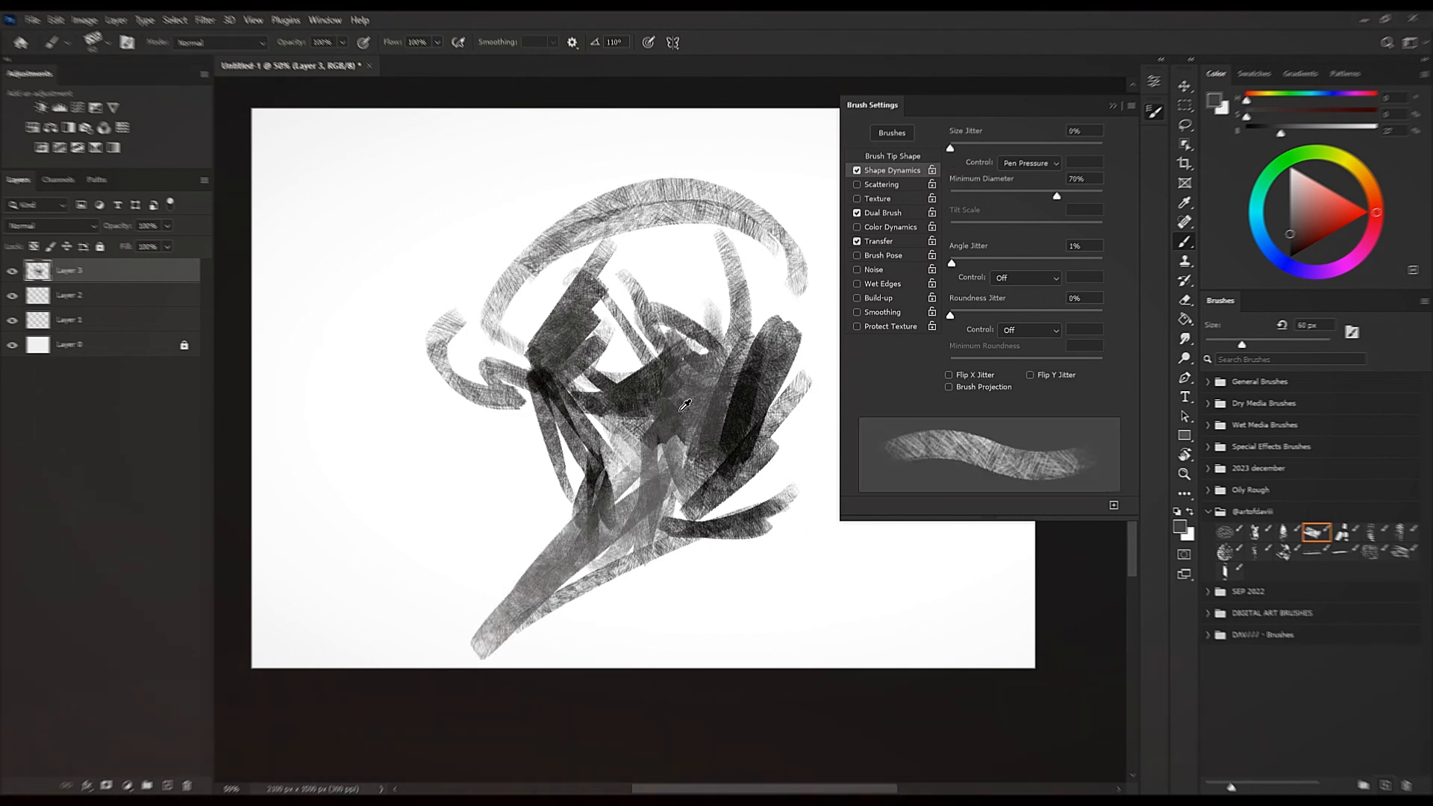
left_click(648, 371, "alt")
left_click_drag(647, 347, 601, 399)
key("bracketright")
key("bracketright")
key("bracketright")
left_click_drag(629, 289, 585, 373)
key("bracketright")
key("bracketright")
left_click_drag(582, 249, 515, 339)
mouse_move(533, 329)
left_mouse_down()
mouse_move(626, 242)
mouse_move(528, 314)
left_mouse_up()
Reduce the brush and fill the middle and right part under the arch with dark grey strokes.
key("bracketleft")
key("bracketleft")
key("bracketleft")
mouse_move(672, 232)
left_mouse_down()
mouse_move(652, 287)
mouse_move(690, 346)
left_mouse_up()
key("bracketleft")
mouse_move(757, 247)
left_mouse_down()
mouse_move(734, 347)
mouse_move(799, 285)
mouse_move(629, 382)
mouse_move(700, 277)
left_mouse_up()
Sample greys from the centre and paint a small light patch in the upper centre with a small brush.
key("bracketleft")
key("bracketleft")
key("bracketleft")
key("bracketleft")
key("bracketleft")
left_click(643, 369, "alt")
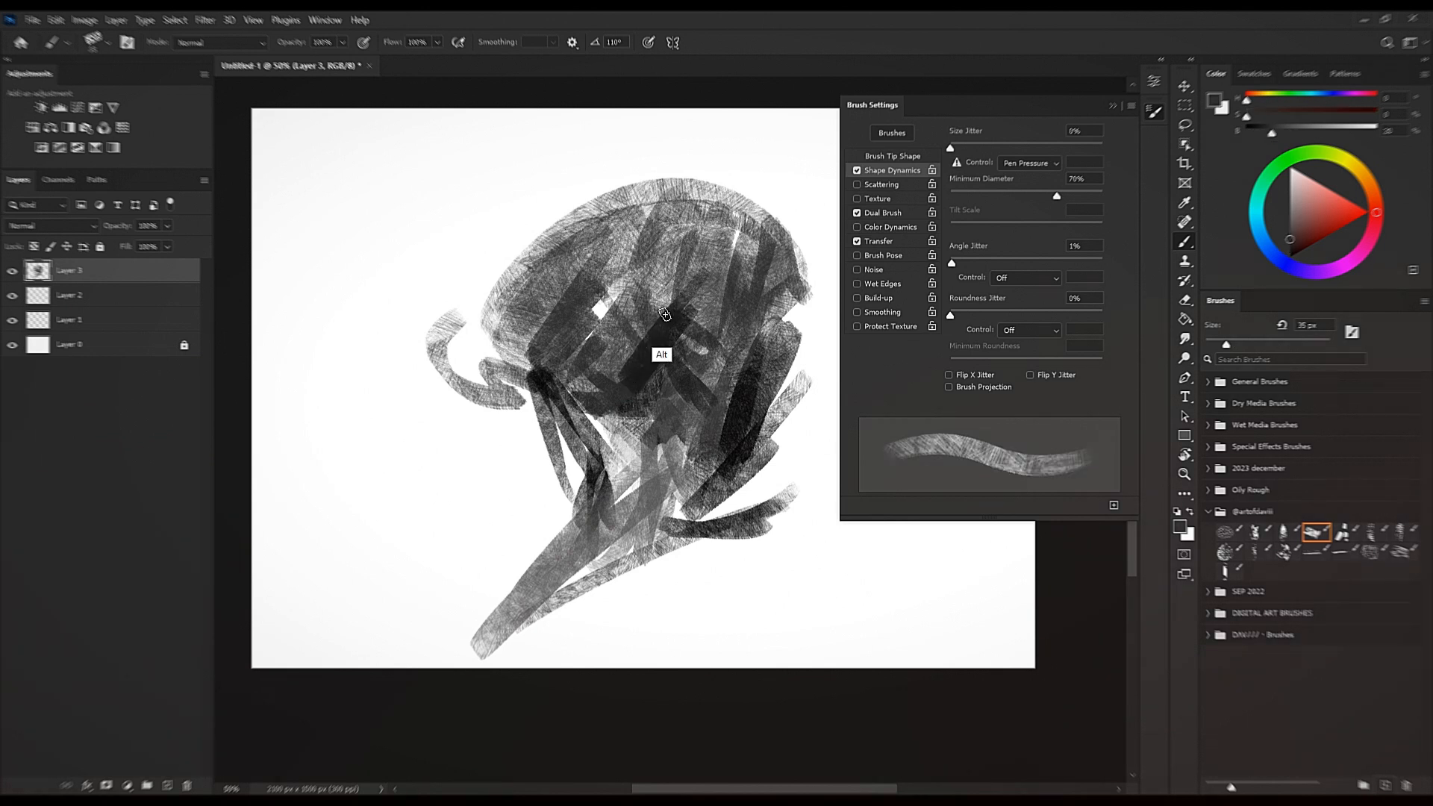
left_click(639, 319, "alt")
left_click(600, 307, "alt")
key("bracketright")
key("bracketright")
key("bracketright")
mouse_move(589, 313)
left_mouse_down()
mouse_move(625, 339)
mouse_move(586, 294)
mouse_move(592, 323)
left_mouse_up()
Enlarge the brush and extend the light patch with strokes down the left side of the dome.
key("bracketright")
key("bracketright")
key("bracketright")
mouse_move(539, 284)
left_mouse_down()
mouse_move(667, 264)
mouse_move(603, 352)
mouse_move(651, 326)
mouse_move(606, 373)
mouse_move(561, 370)
left_mouse_up()
Sample greys around the centre and work over the area beneath the light patch with a much smaller brush.
left_click(602, 365, "alt")
left_click(608, 324, "alt")
key("bracketleft")
key("bracketleft")
key("bracketleft")
key("bracketleft")
key("bracketleft")
key("bracketleft")
key("bracketleft")
key("bracketleft")
key("bracketleft")
left_click(630, 403, "alt")
Sample a dark grey and paint diagonal strokes over the lower right and along the lower edge of the drawing.
left_click(737, 428, "alt")
key("bracketright")
key("bracketright")
mouse_move(674, 405)
left_mouse_down()
mouse_move(650, 434)
mouse_move(723, 516)
left_mouse_up()
key("bracketright")
key("bracketright")
left_click_drag(688, 450, 713, 486)
mouse_move(731, 474)
left_mouse_down()
mouse_move(723, 515)
mouse_move(625, 527)
left_mouse_up()
left_click_drag(664, 532, 573, 600)
key("bracketleft")
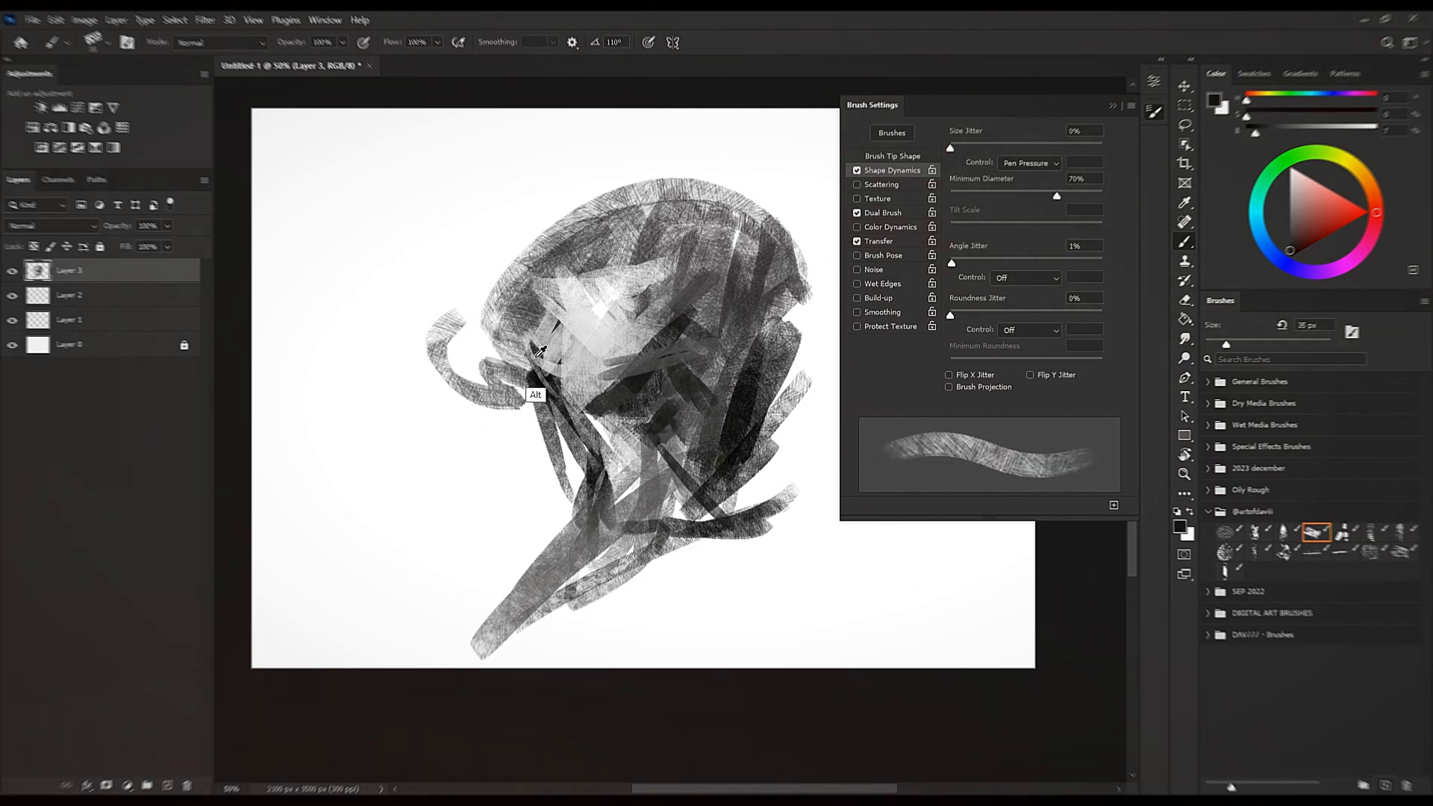
Sample greys below the centre and paint over the left edge of the light patch at 35 px.
left_click(580, 401, "alt")
left_click(596, 431, "alt")
key("bracketleft")
key("bracketleft")
key("bracketright")
key("bracketright")
left_click_drag(575, 273, 545, 361)
Sample white outside the drawing and paint long white strokes down the left side of the dome at 40 px.
left_click(549, 210, "alt")
key("bracketright")
left_click_drag(498, 280, 481, 403)
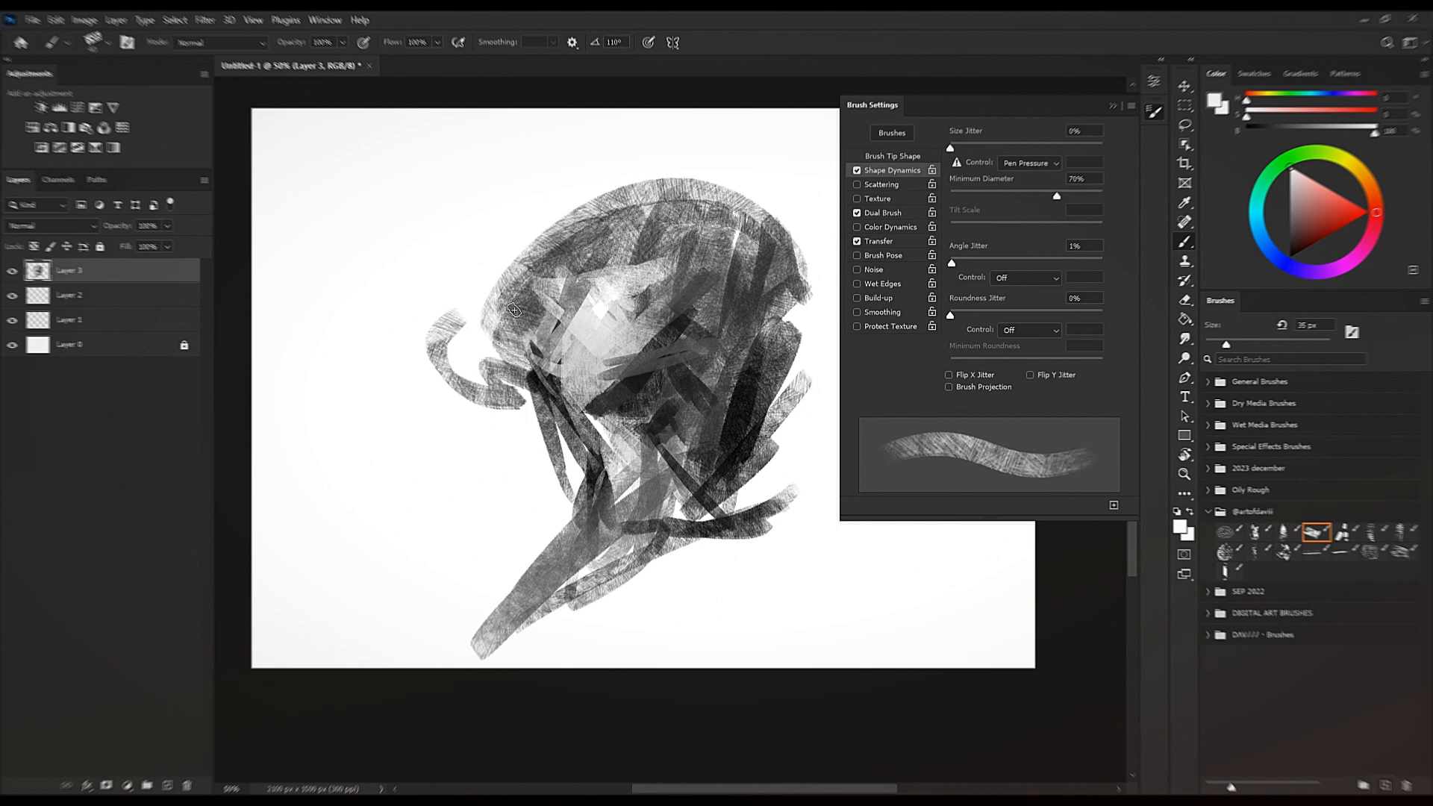
left_click_drag(537, 240, 491, 401)
left_click_drag(575, 213, 514, 351)
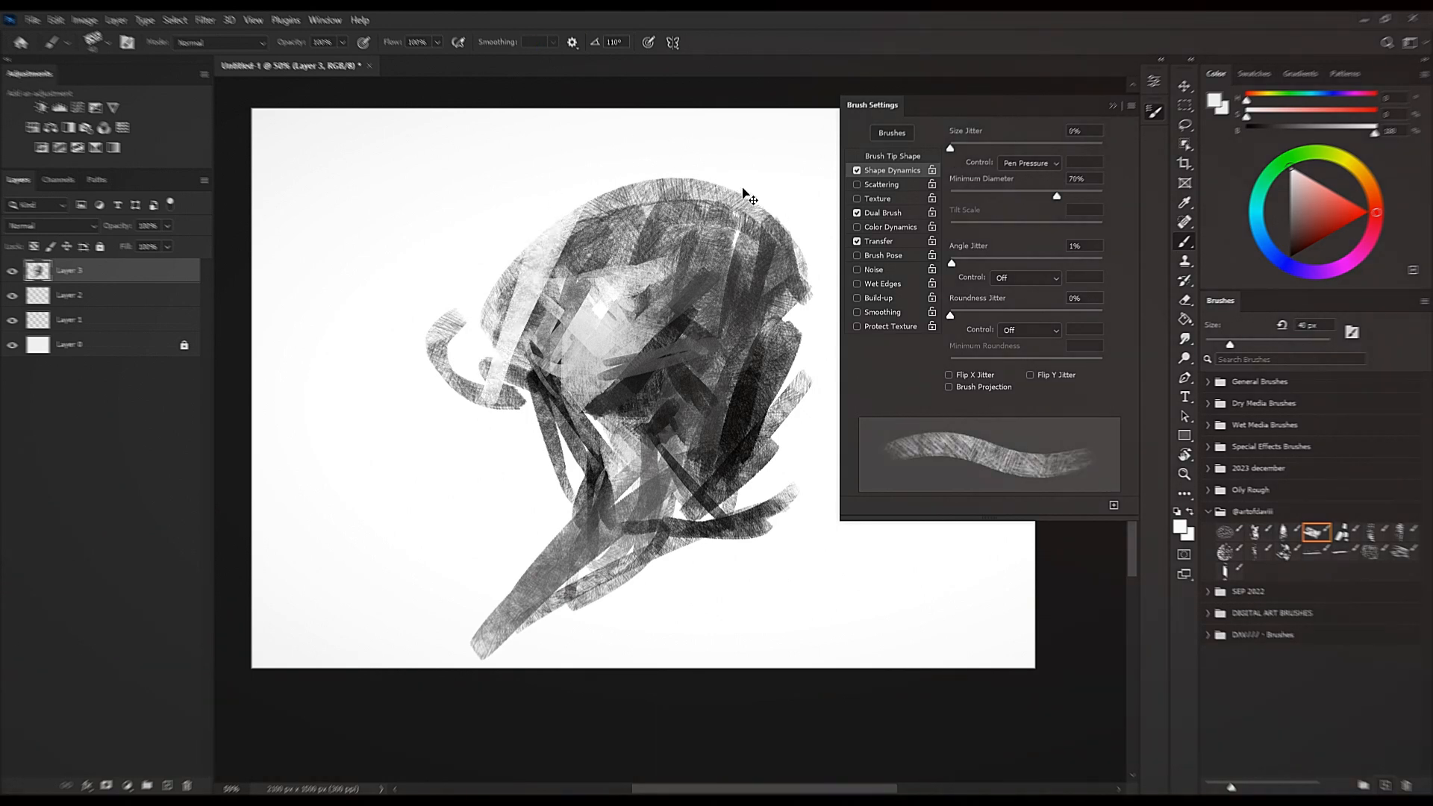
Free-transform Layer 3, rotating the drawing slightly clockwise and moving it a little to the left.
key("ctrl+t")
left_click_drag(793, 123, 852, 140)
left_click_drag(700, 342, 695, 330)
mouse_move(694, 329)
left_mouse_down()
mouse_move(638, 312)
mouse_move(655, 331)
left_mouse_up()
key("Return")
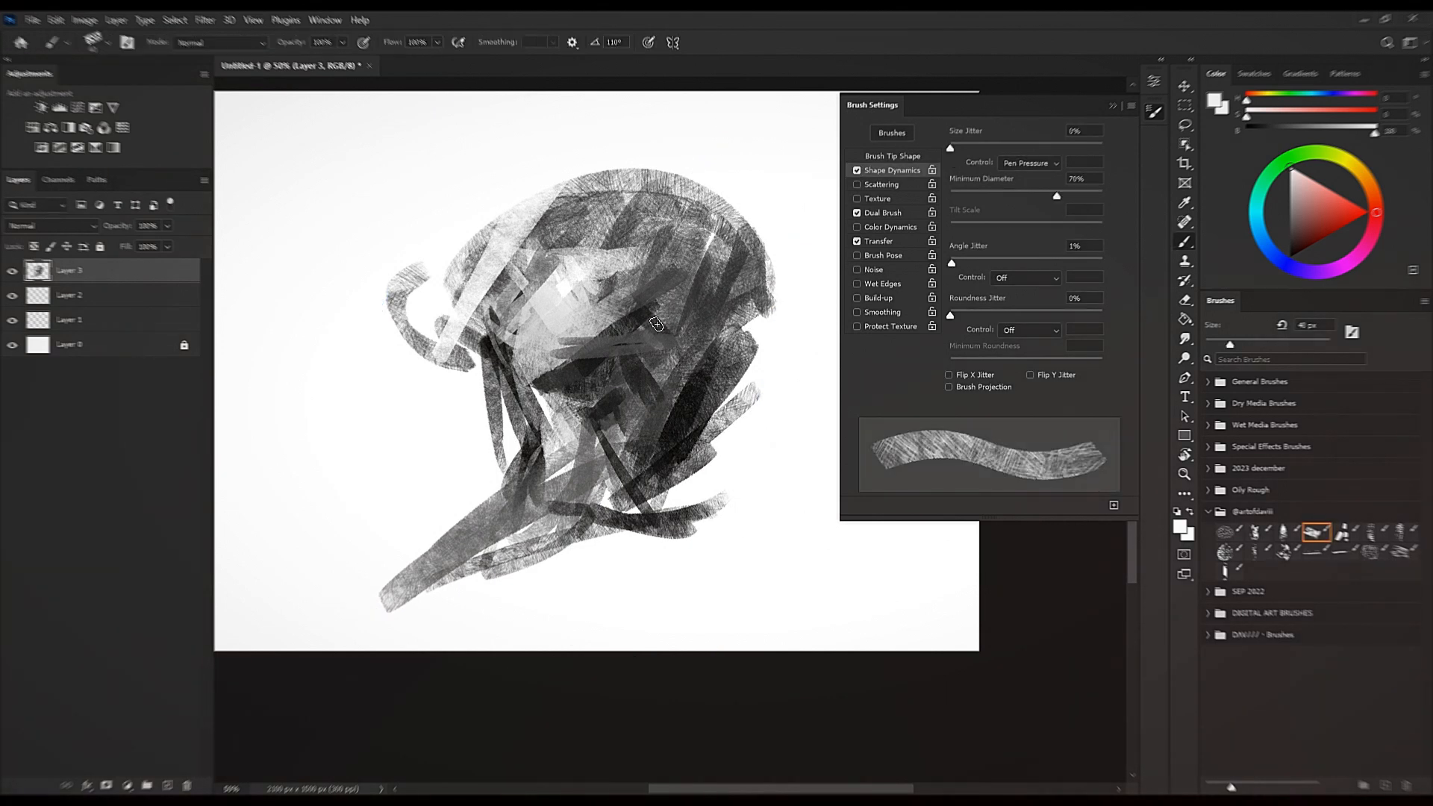
Sample a dark grey from the centre of the drawing and reduce the brush to 35 px.
left_click_drag(627, 359, 641, 341)
left_click(615, 330, "alt")
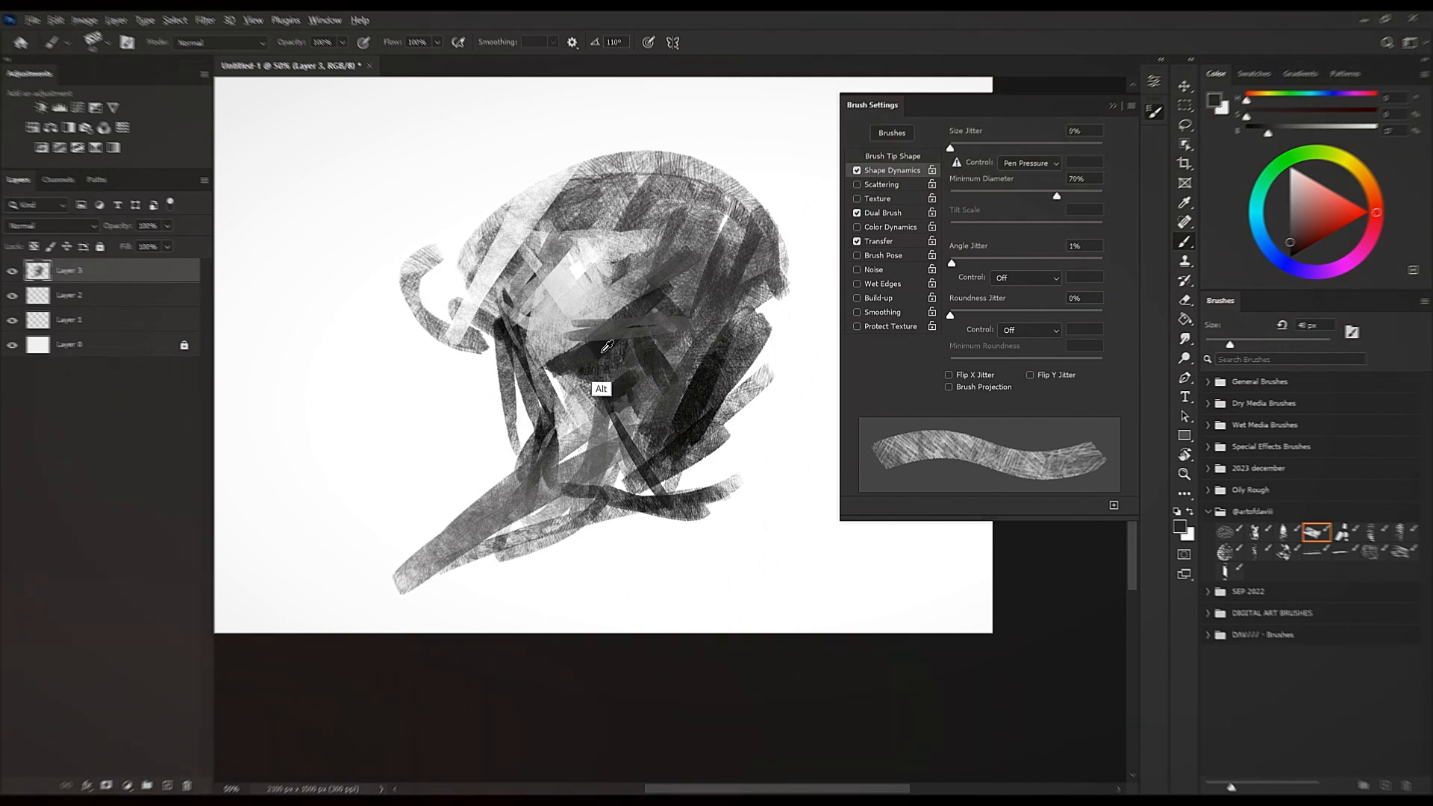
key("bracketleft")
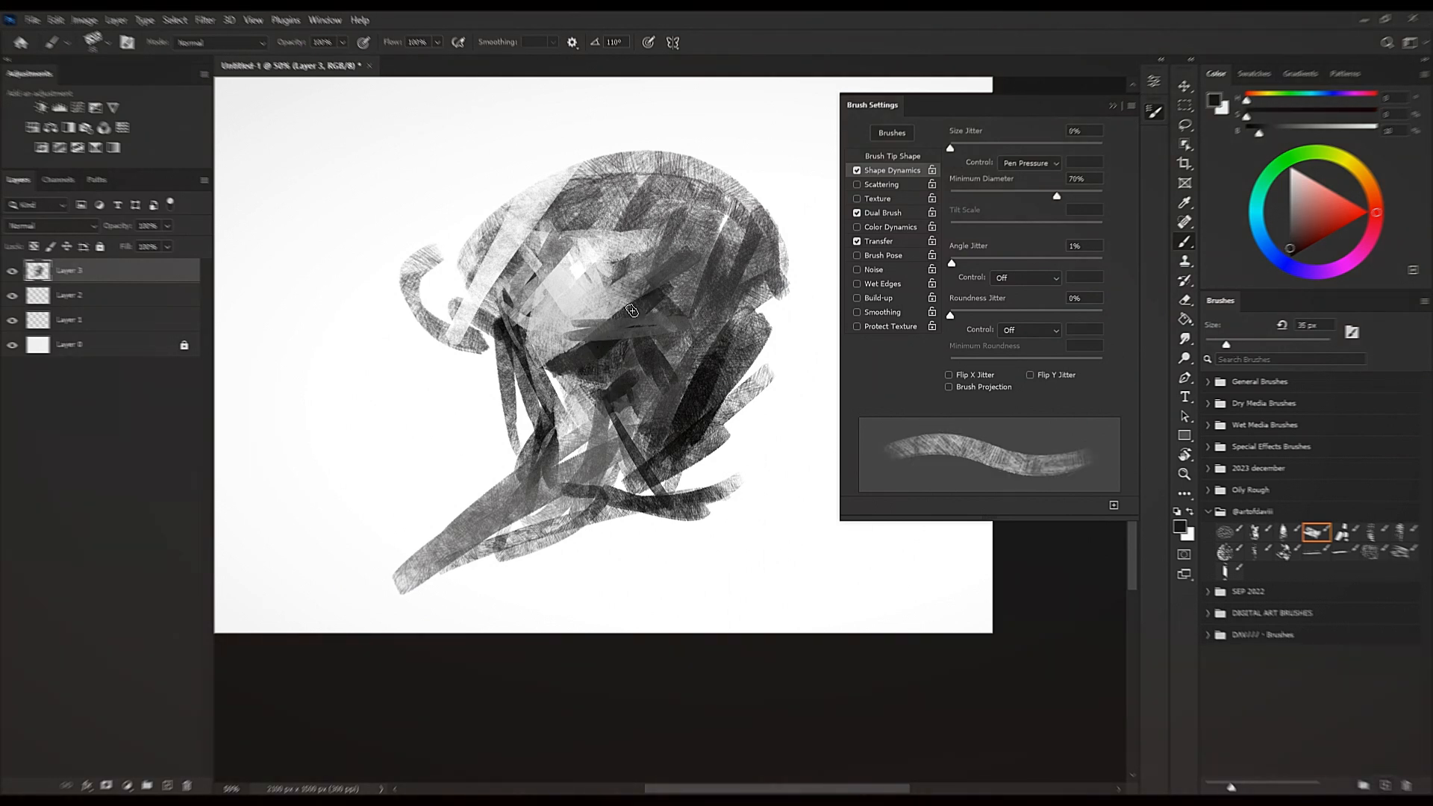
Lasso the front part of the dome and place it on its own new layer.
key("l")
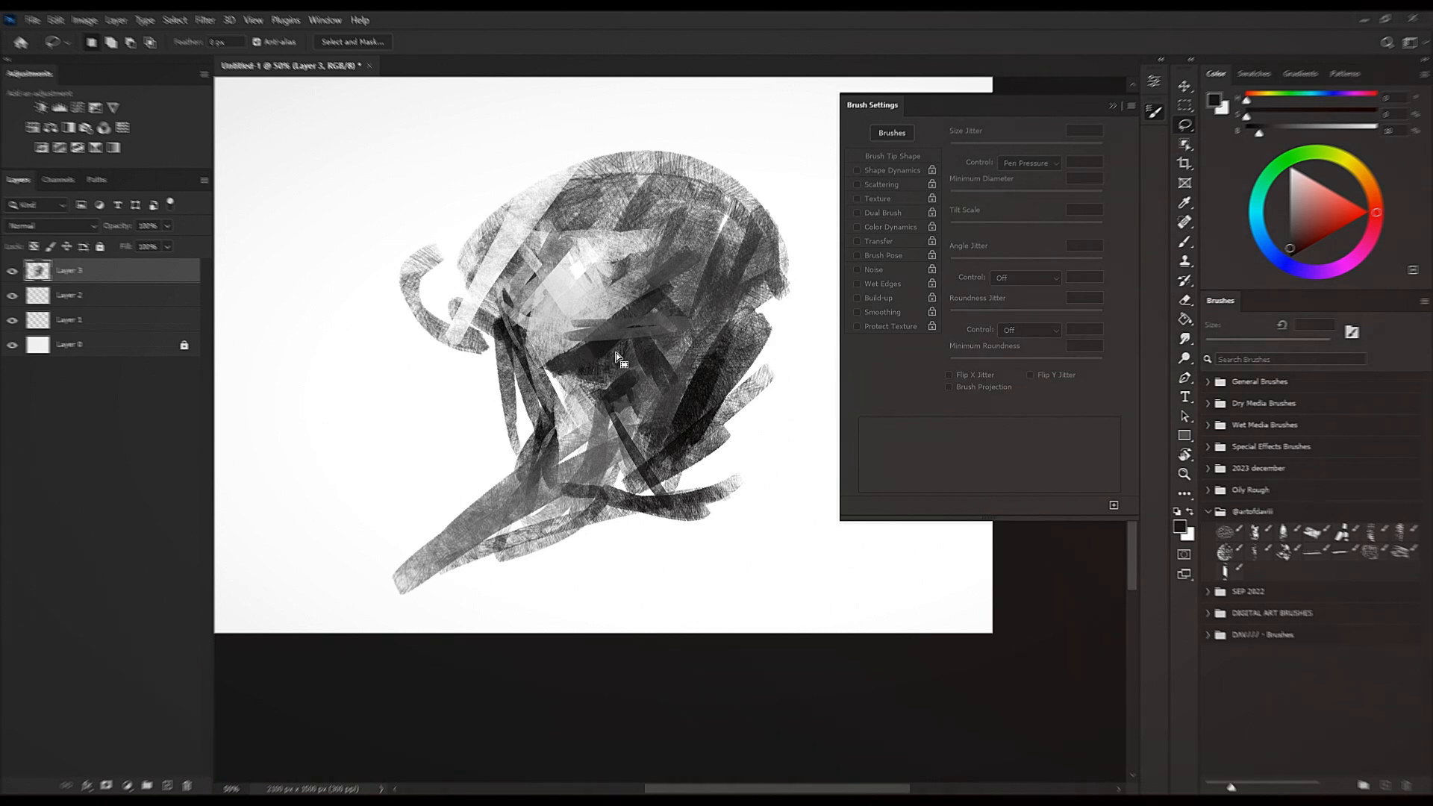
key("ctrl+shift+j")
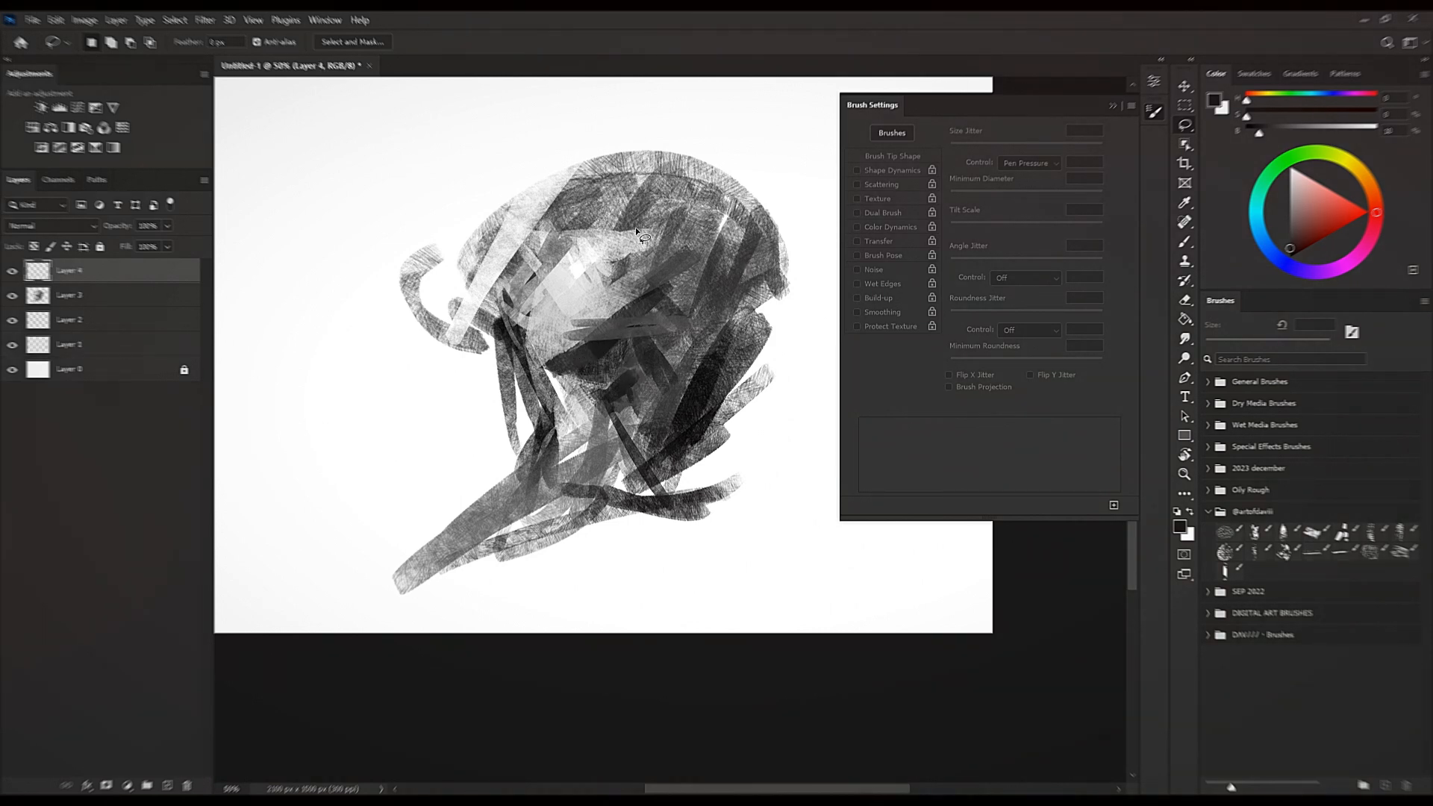
Try to rotate the separated dome piece clockwise and shift it toward the upper left.
key("ctrl+t")
left_click_drag(774, 164, 808, 222)
left_click_drag(685, 326, 622, 233)
key("Return")
key("l")
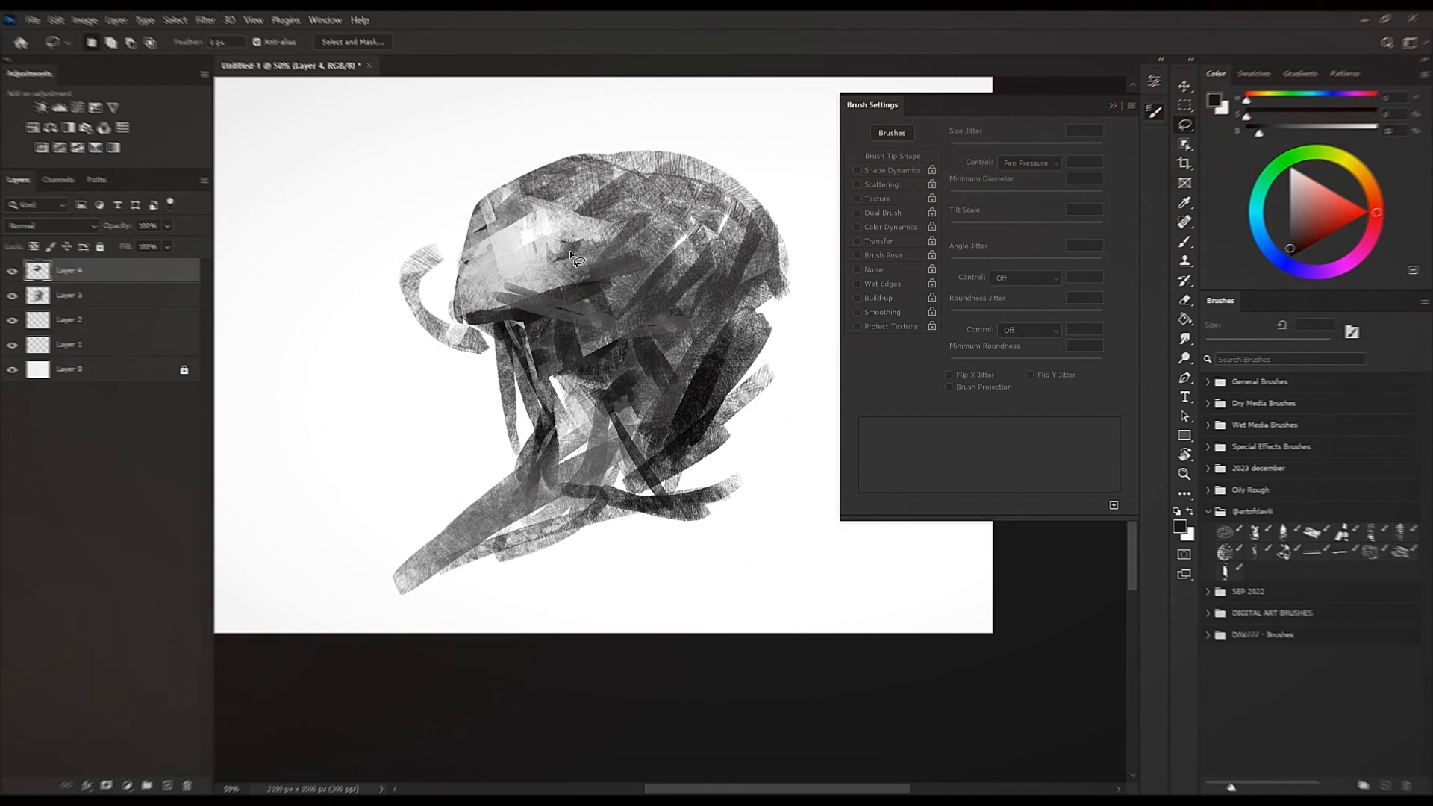
key("ctrl+z")
Rotate the dome piece on Layer 4 by 27.86°, shift it left and apply the transformation.
key("ctrl+t")
left_click_drag(669, 270, 581, 282)
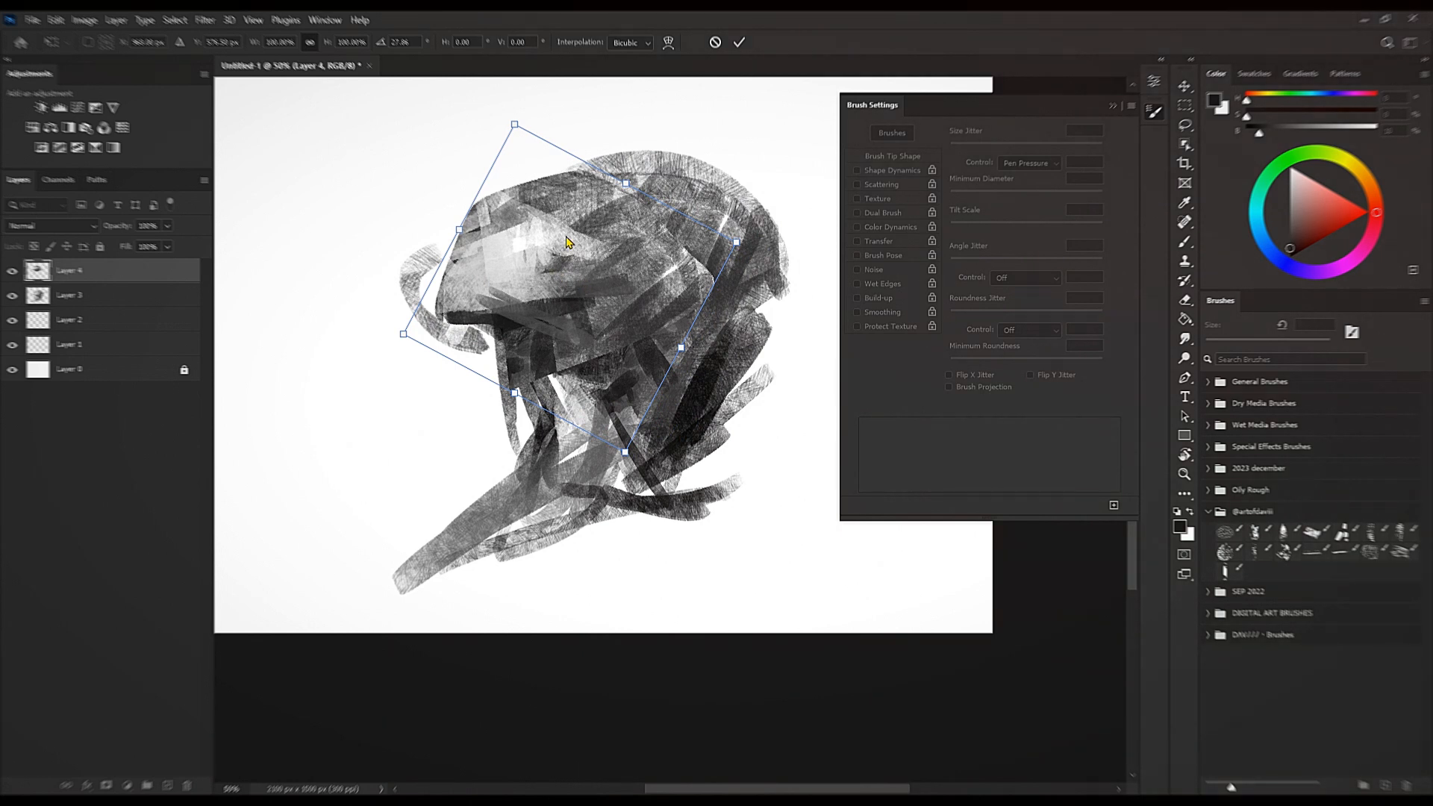
right_click(562, 264)
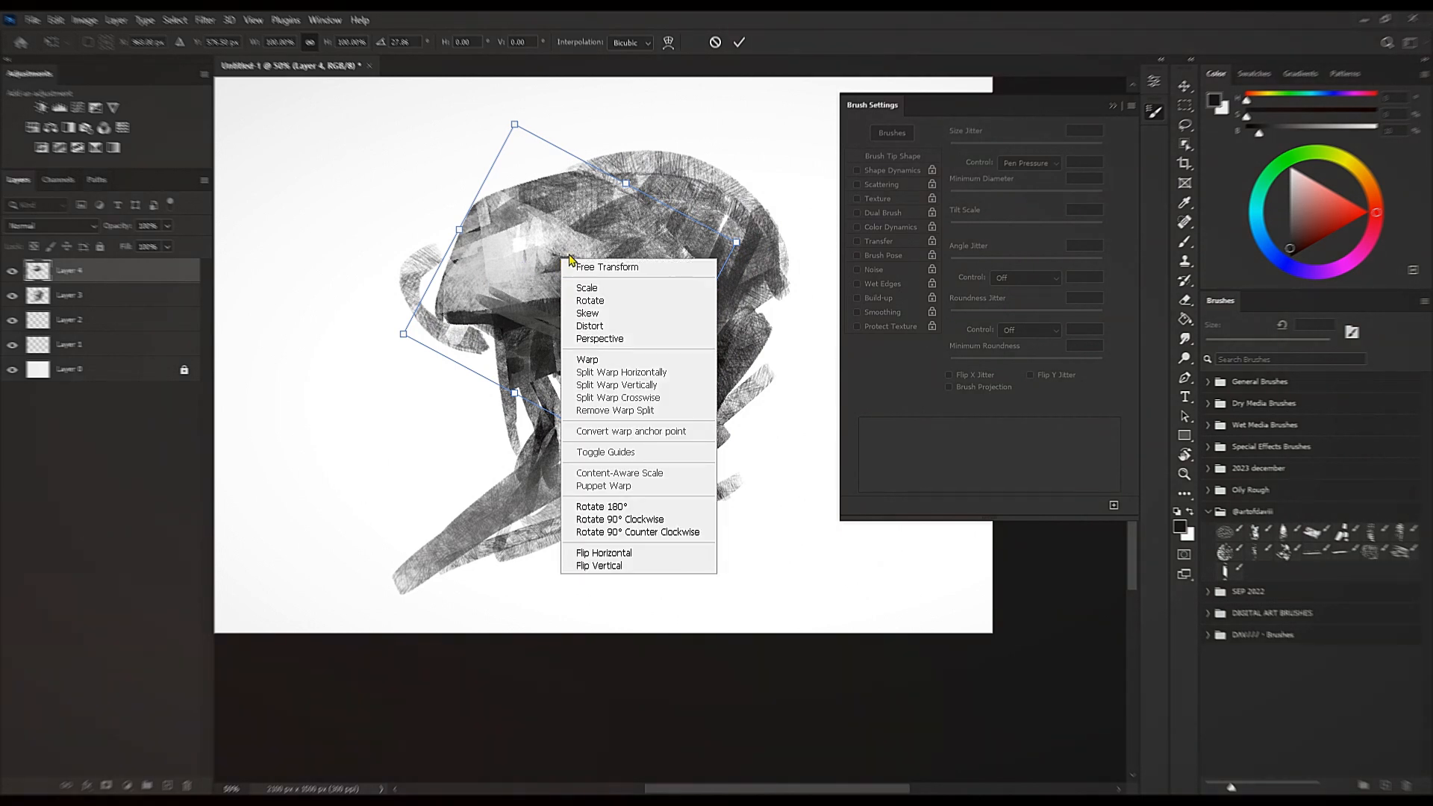
right_click(534, 242)
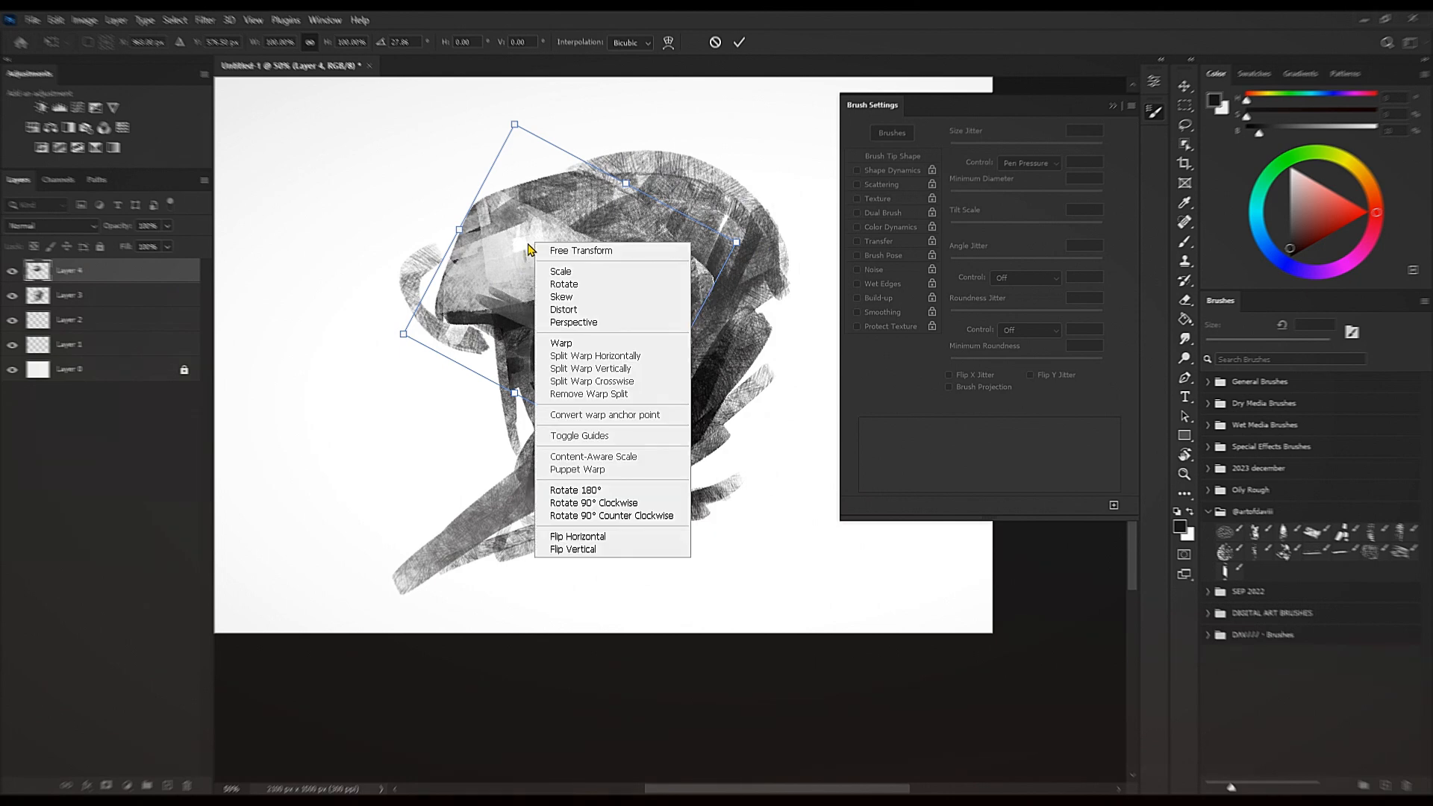
left_click(525, 252)
right_click(524, 247)
left_click(554, 258)
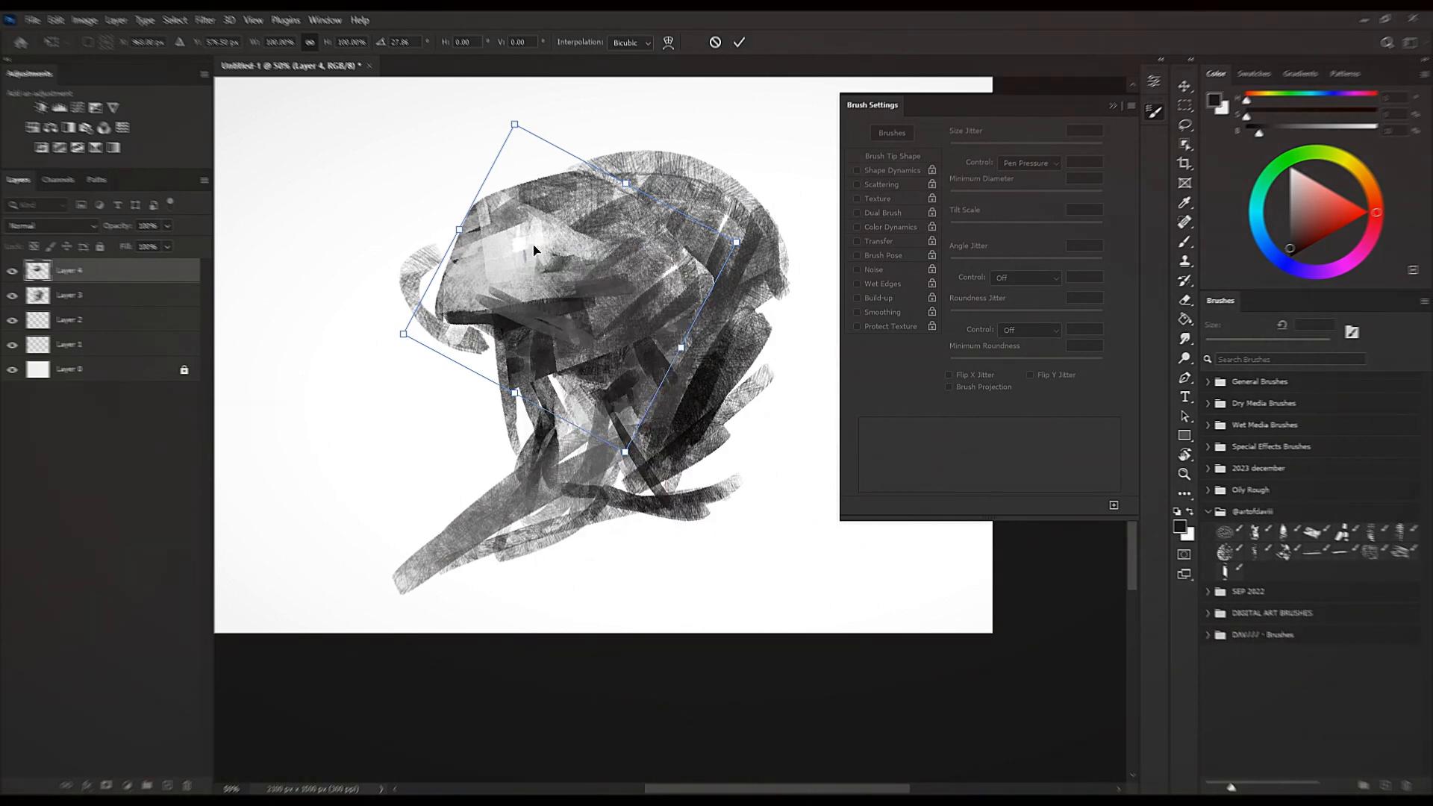
key("l")
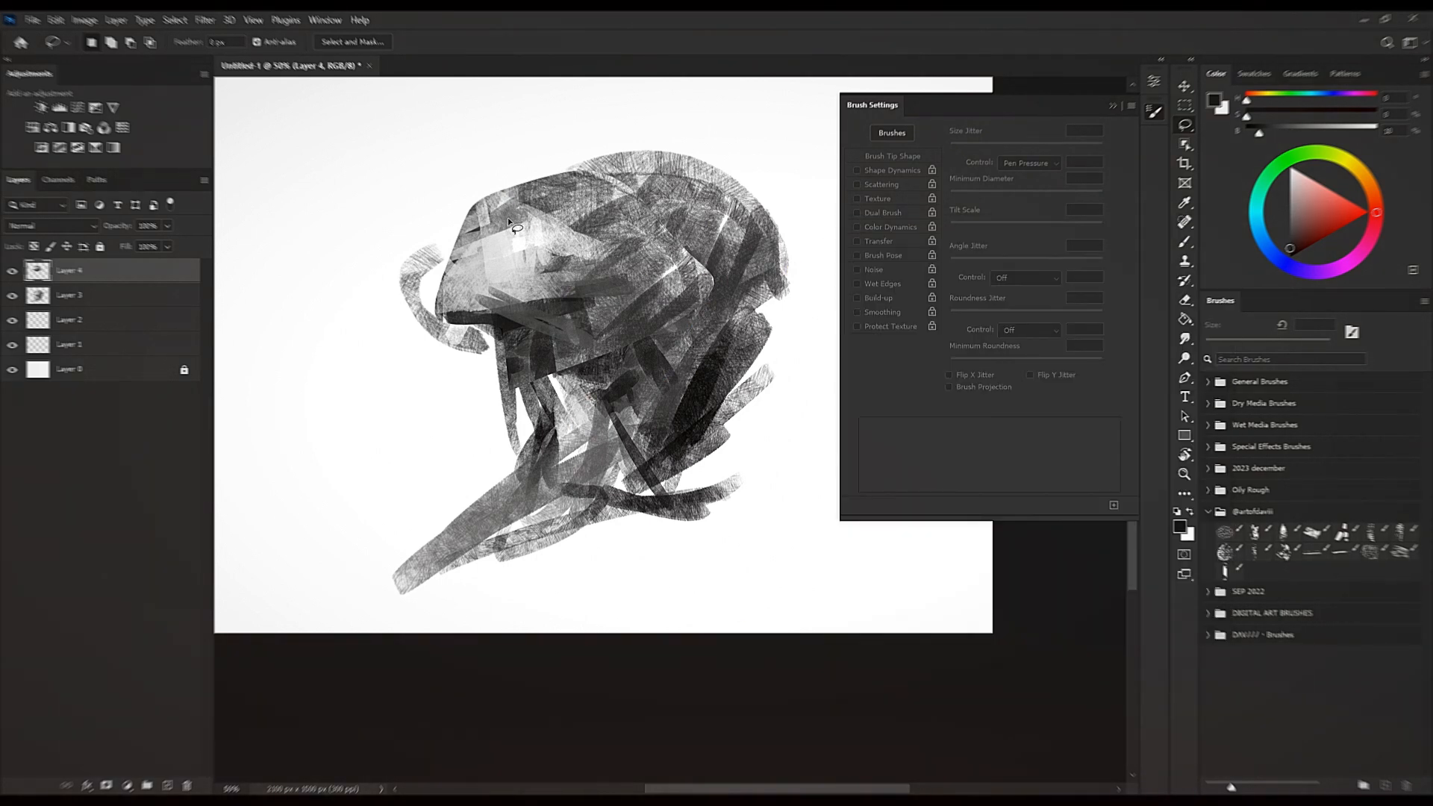
key("ctrl+t")
right_click(538, 224)
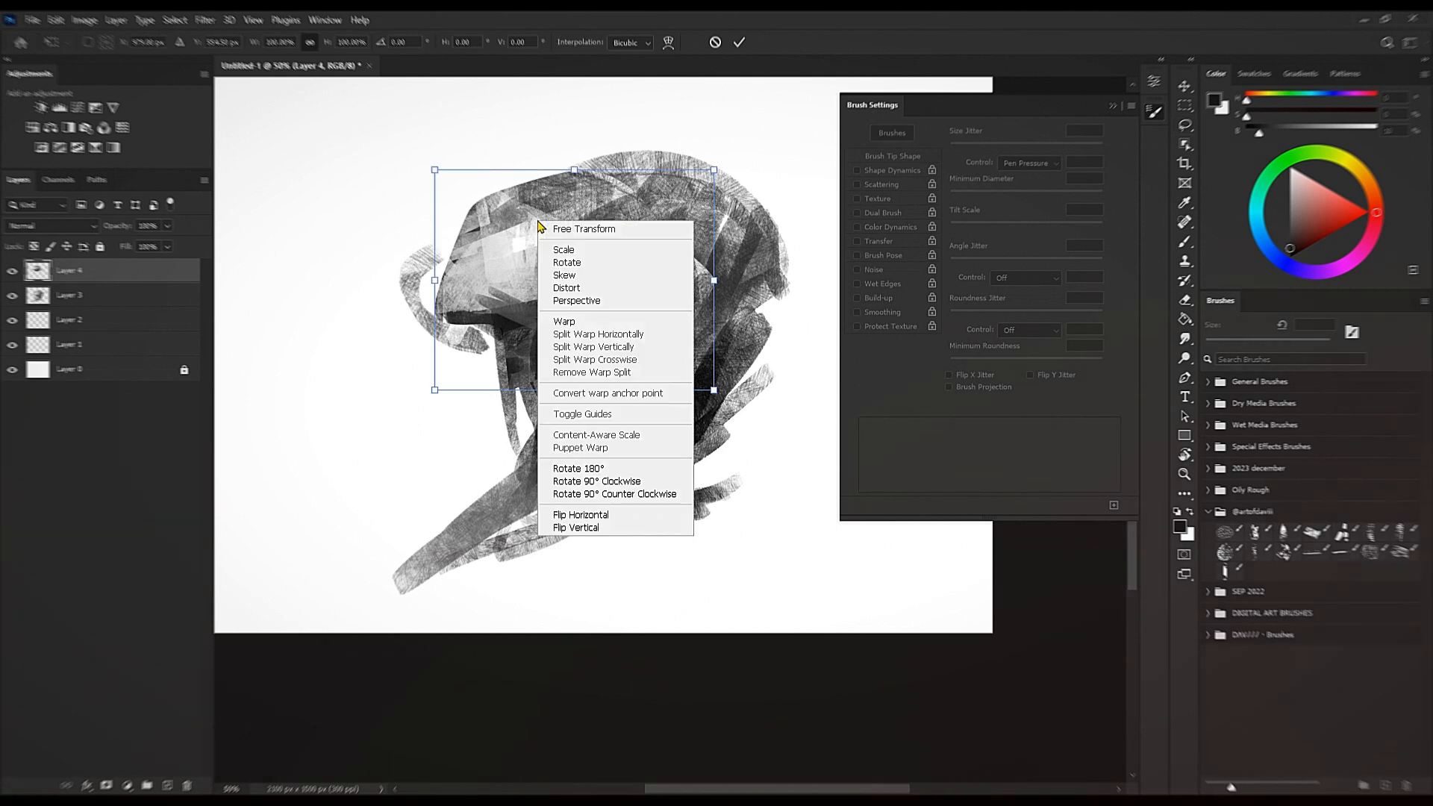
left_click(760, 277)
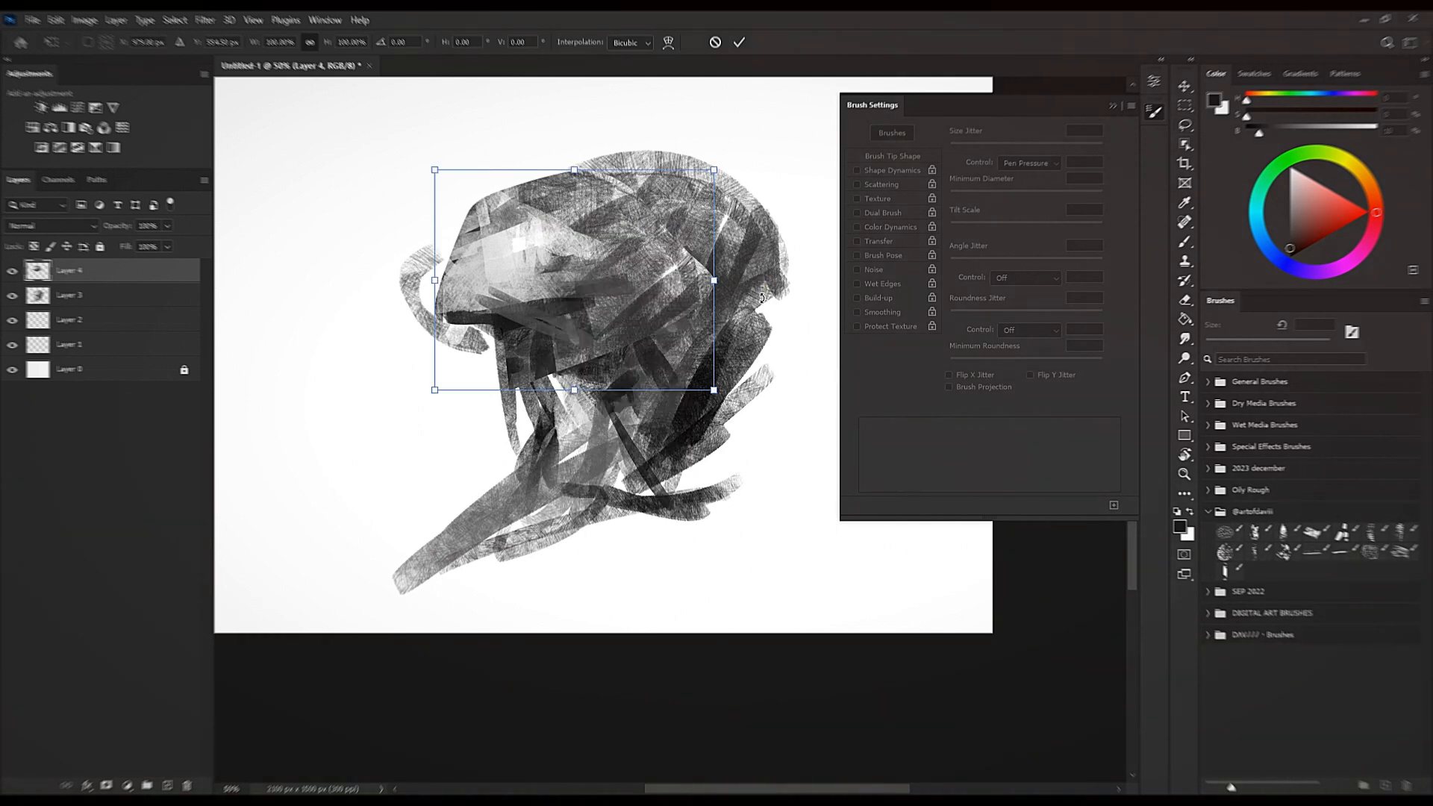
key("Return")
key("l")
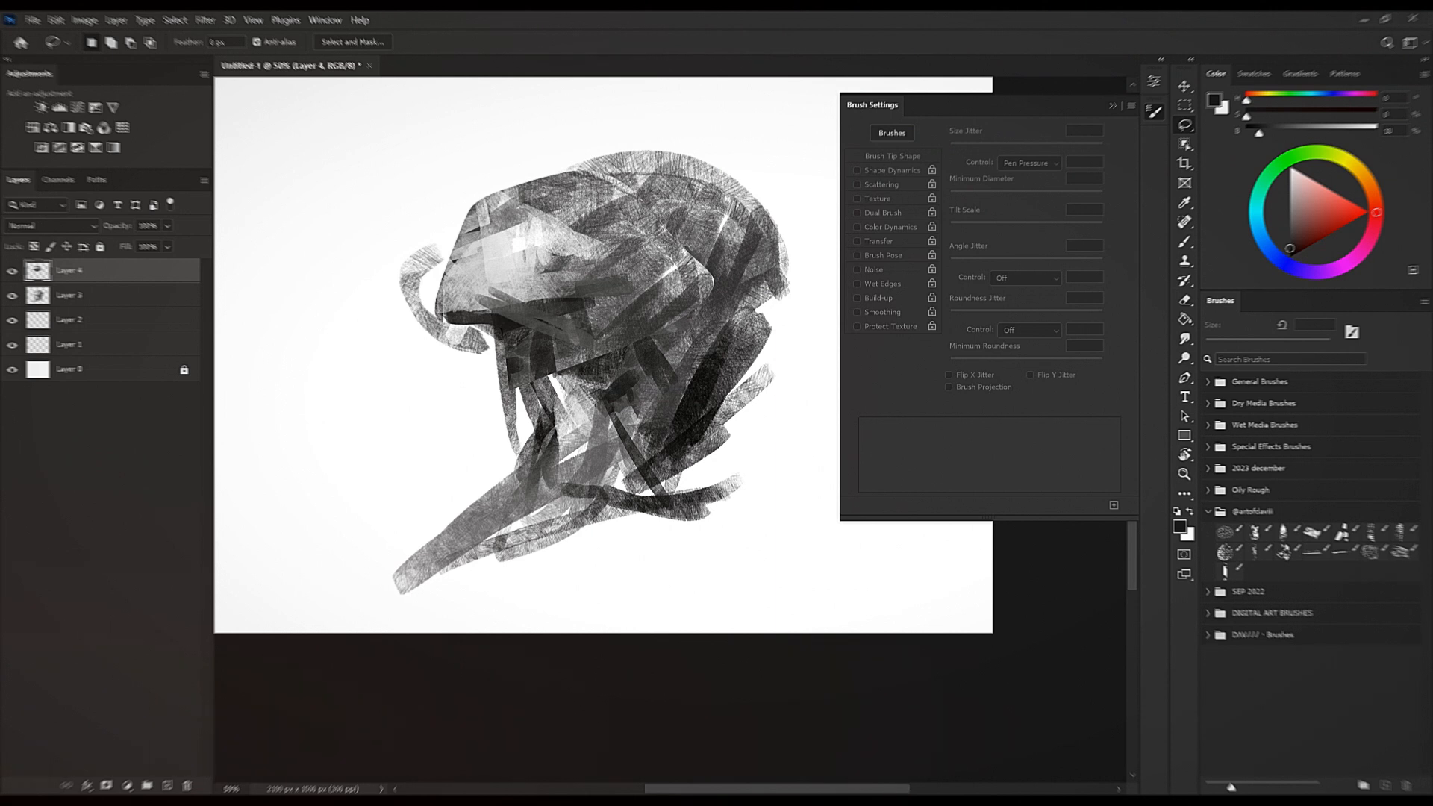
Switch to Wacom Tablet Properties and assign Right click to the Grip Pen's upper button for Photoshop.
left_click(884, 776)
left_click(1072, 354)
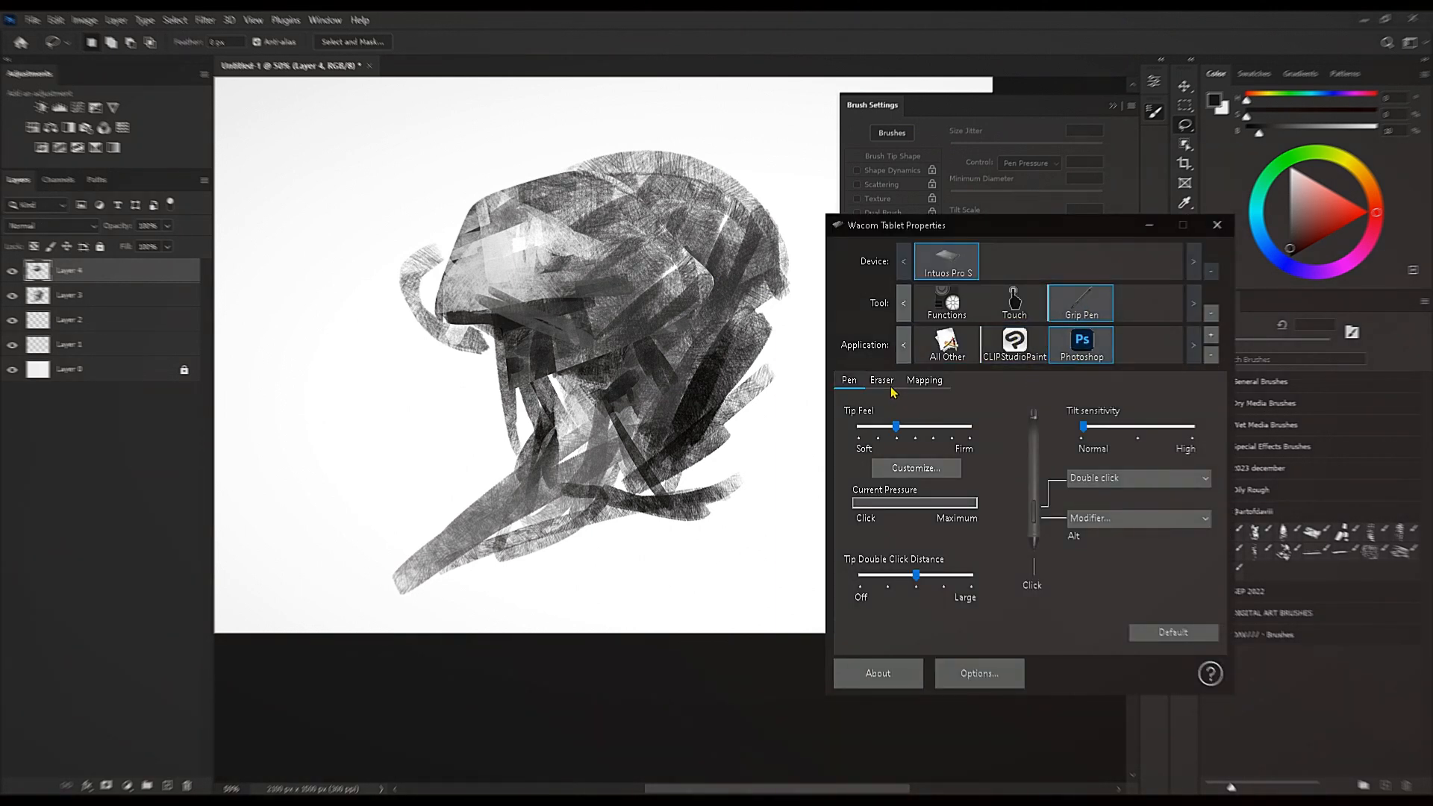
left_click(1089, 481)
mouse_move(1119, 498)
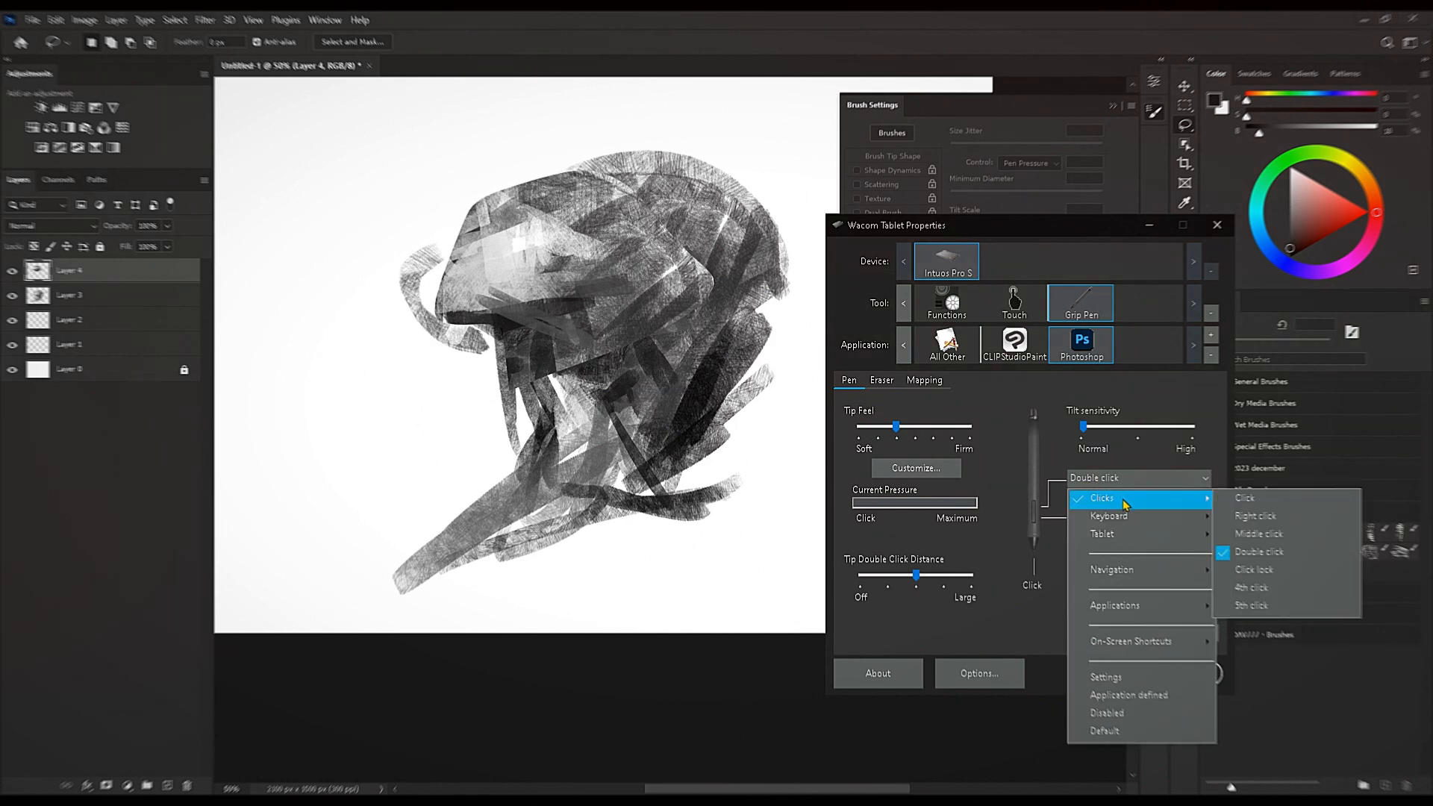
left_click(1231, 520)
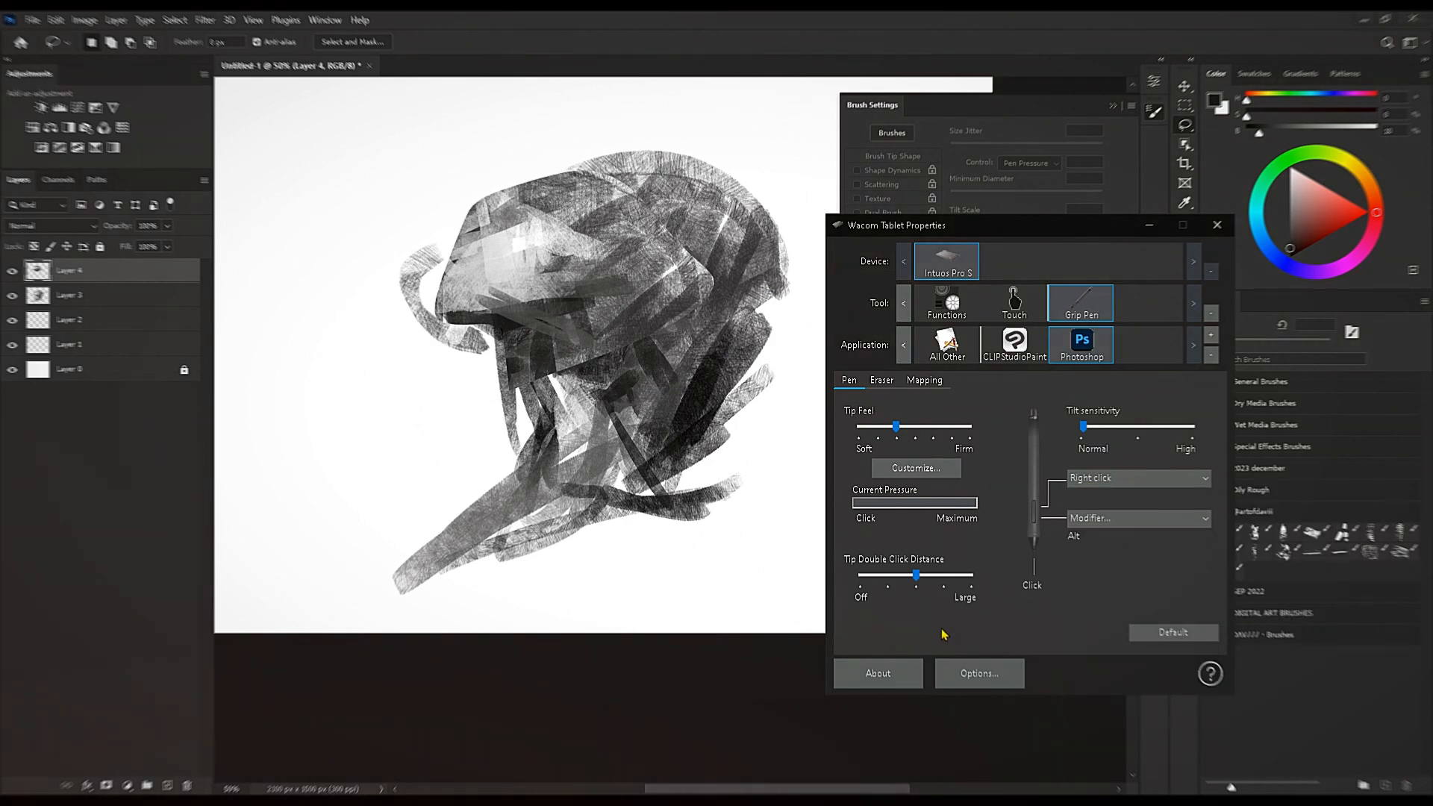
left_click(716, 581)
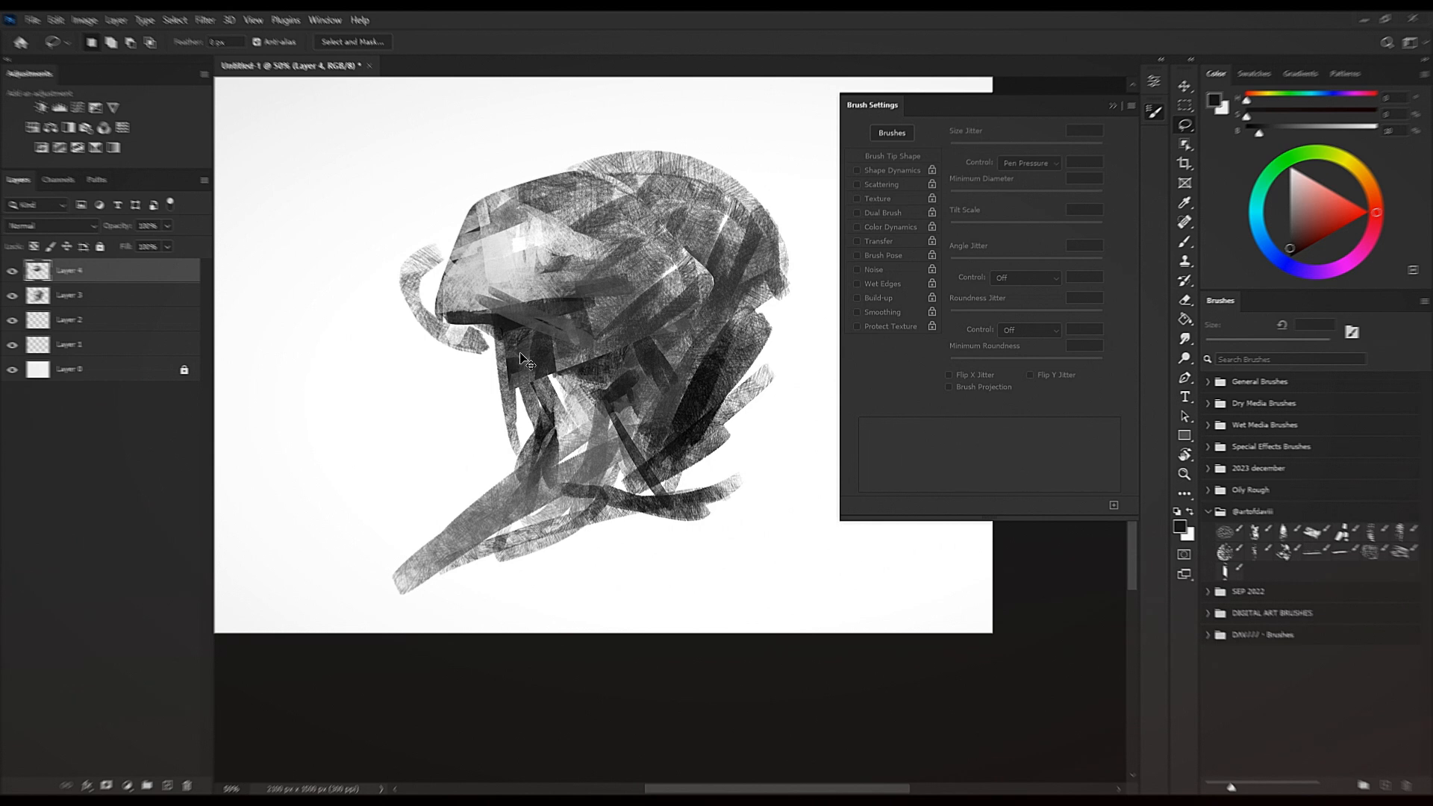
Warp the dome piece on Layer 4, pulling its left side down and rounding its front, and apply the warp.
key("ctrl+t")
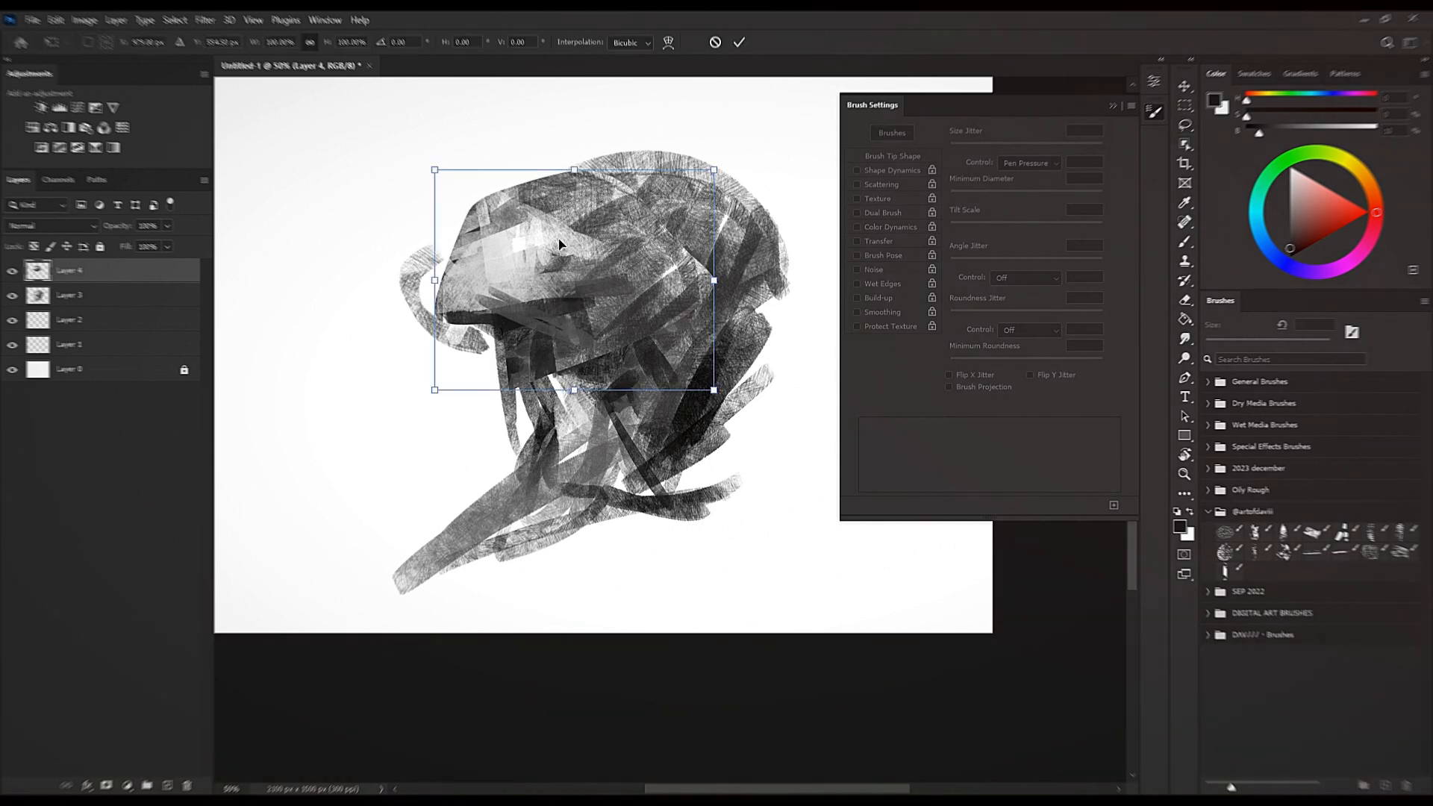
right_click(536, 254)
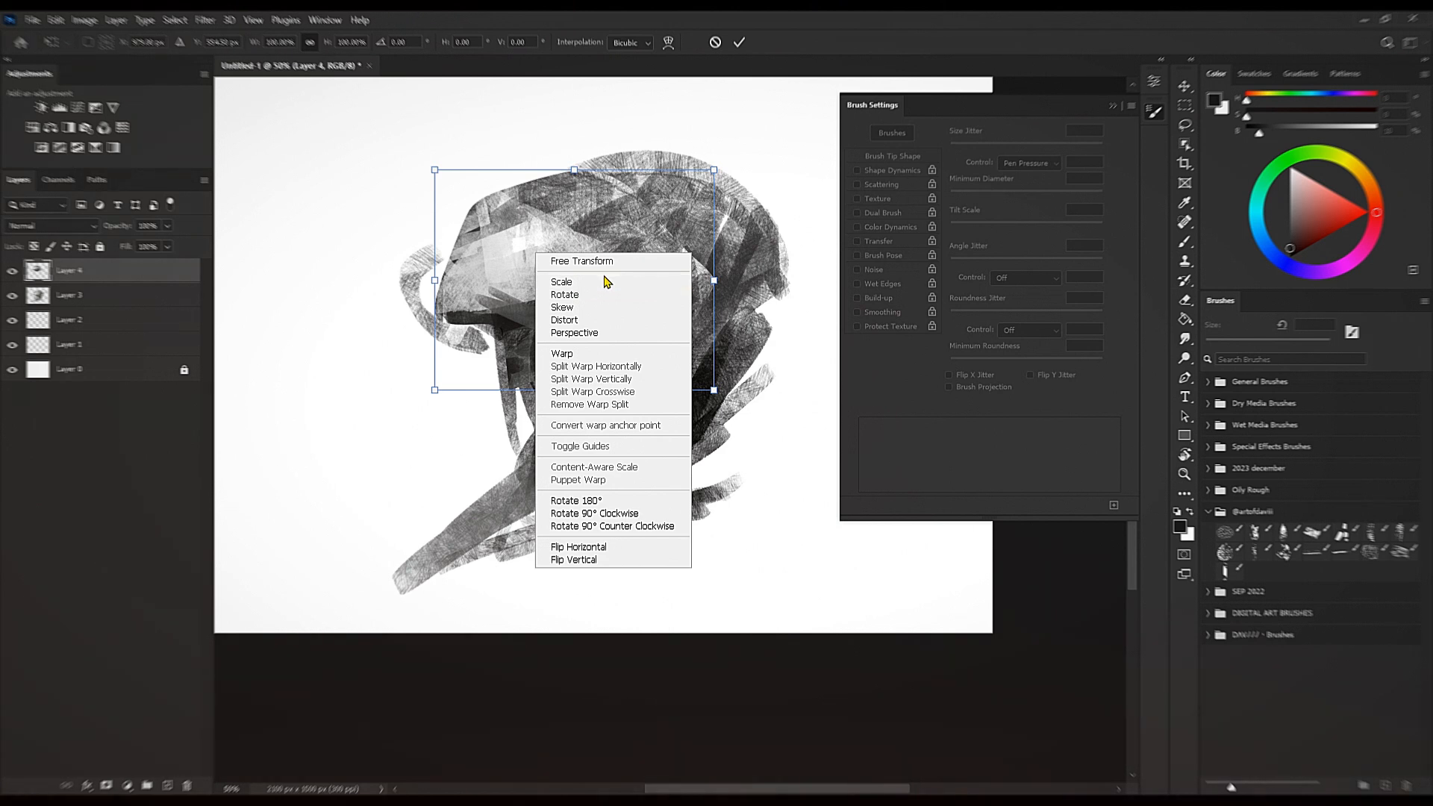
left_click(601, 355)
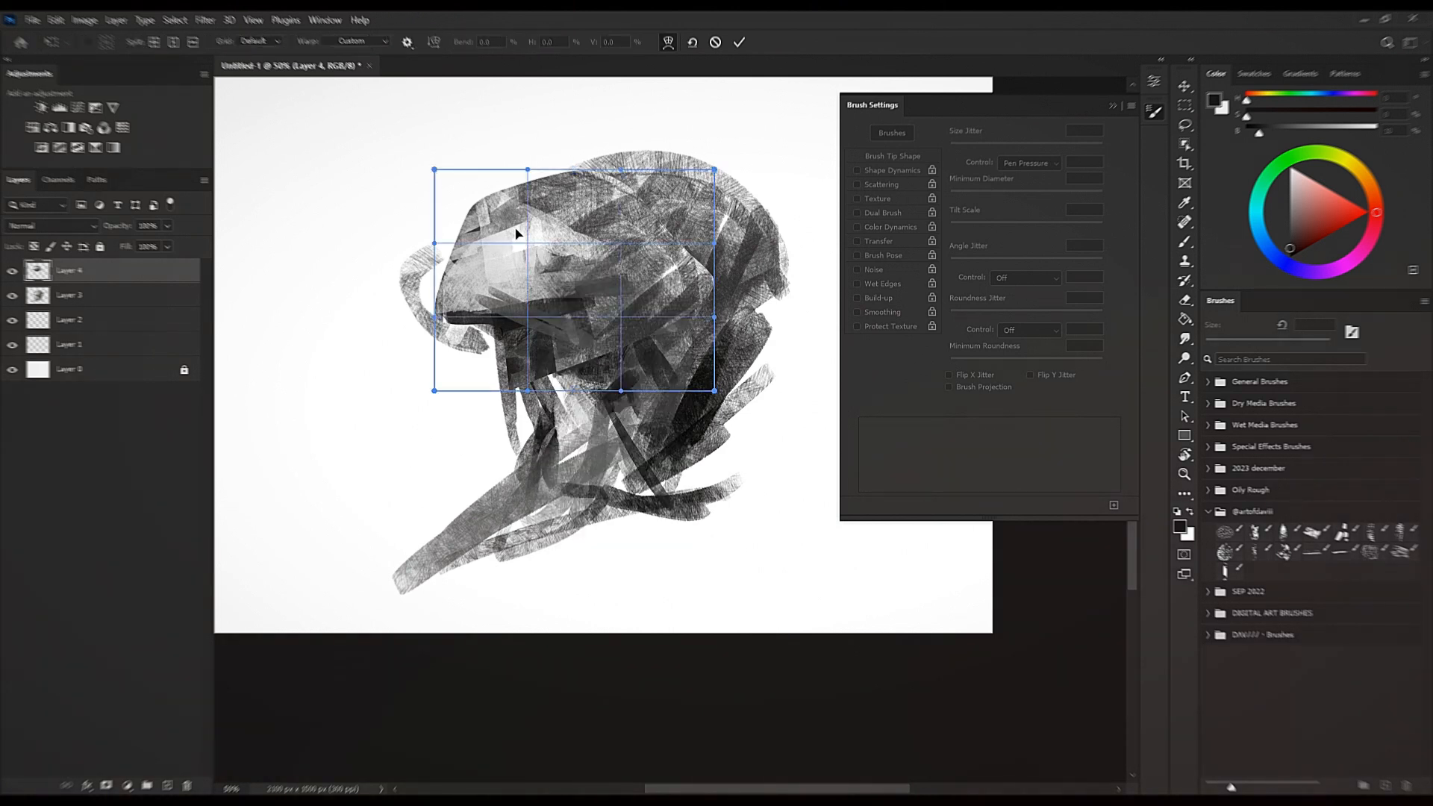
left_click_drag(507, 241, 471, 311)
left_click_drag(450, 187, 420, 205)
left_click_drag(439, 395, 513, 389)
left_click_drag(524, 292, 502, 280)
left_click_drag(577, 357, 579, 317)
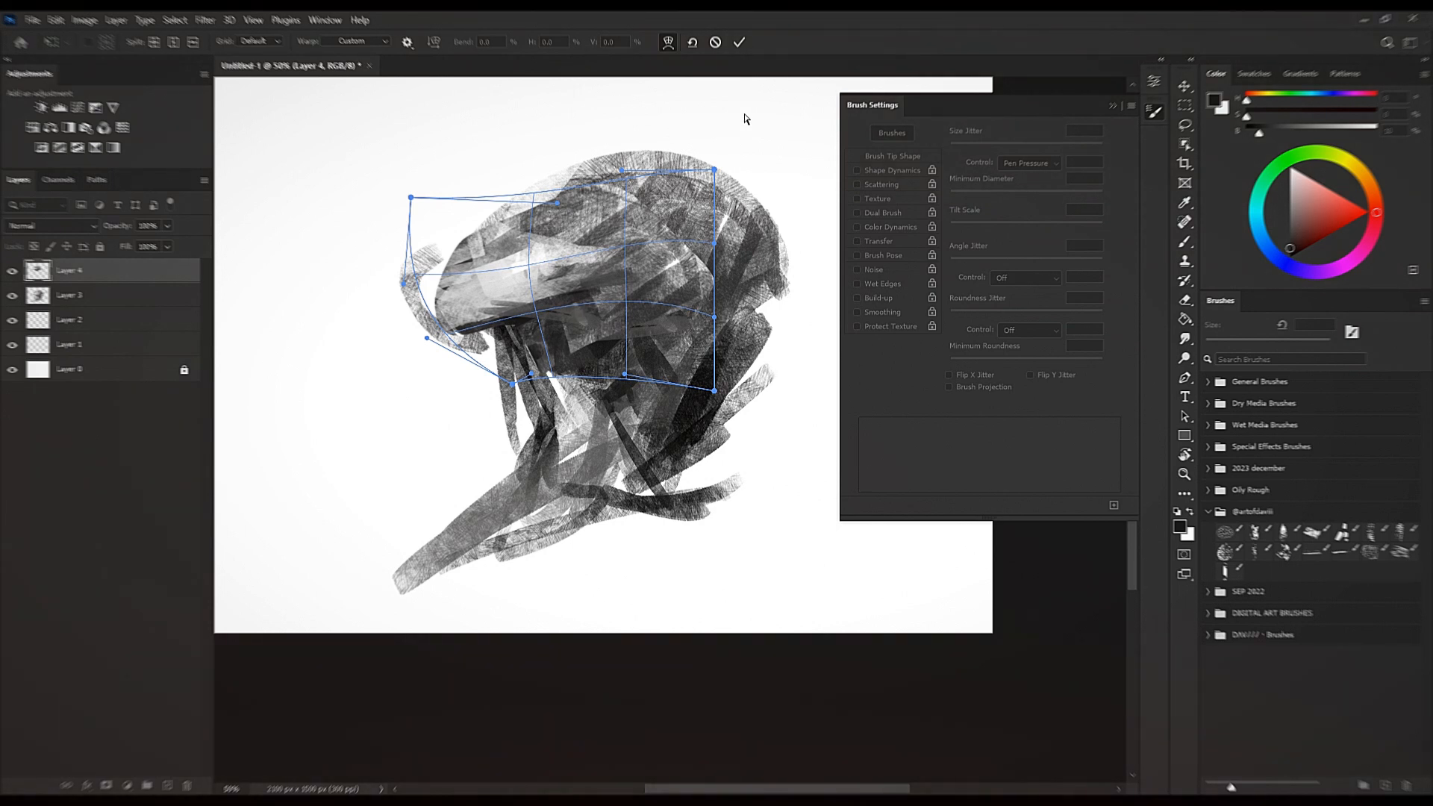
key("l")
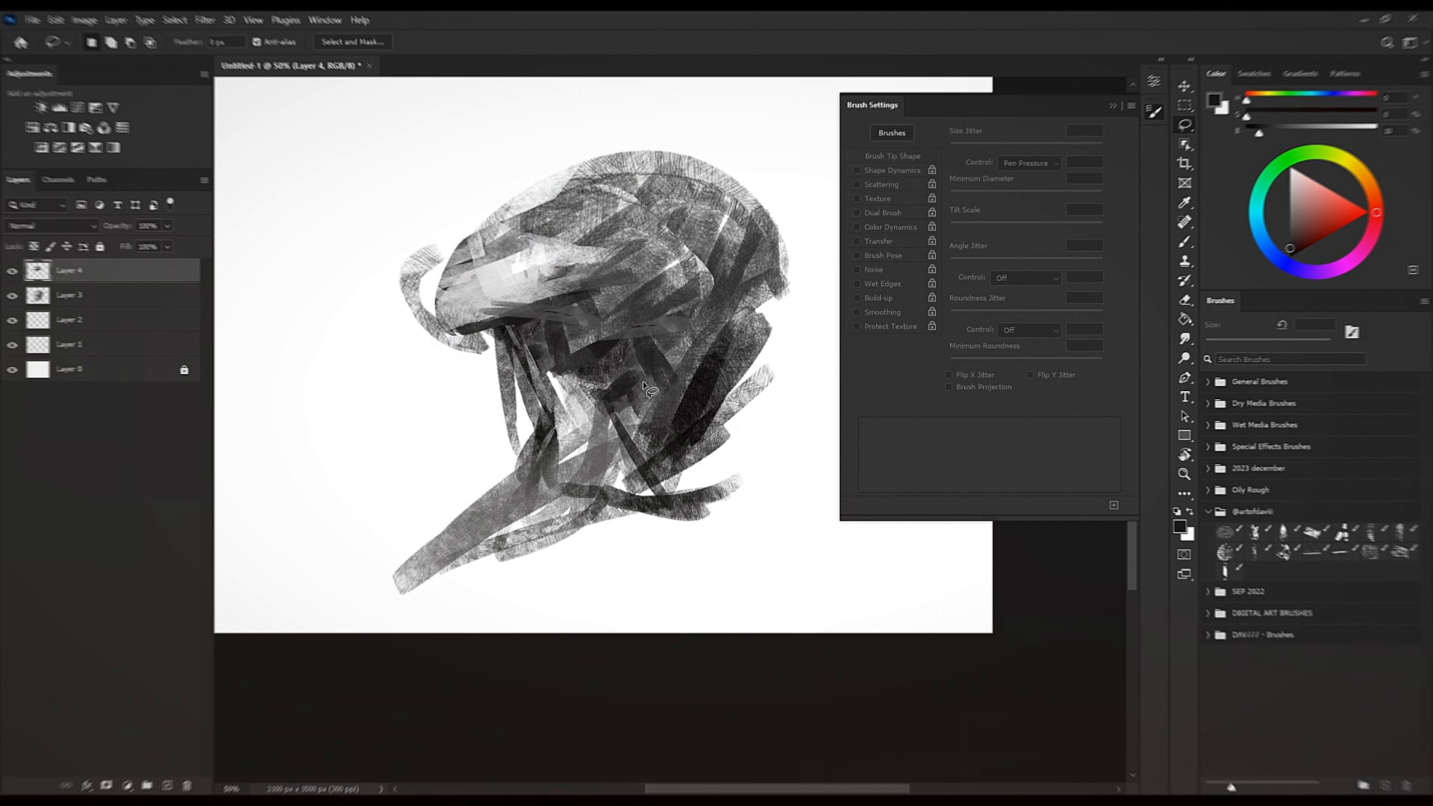
Save the current brush as a new preset named "Brush-making.psd 516" with tool settings included.
key("b")
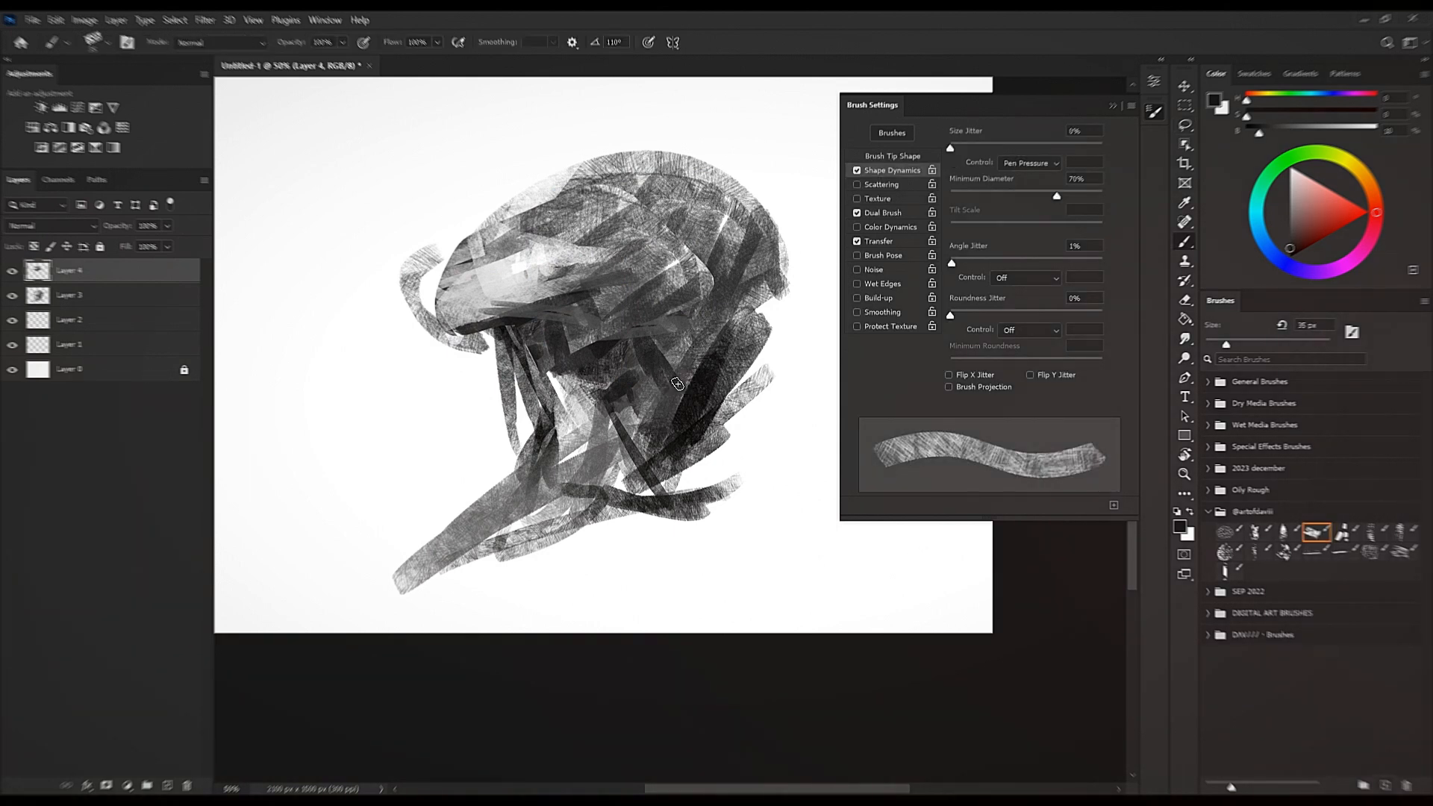
left_click(1385, 786)
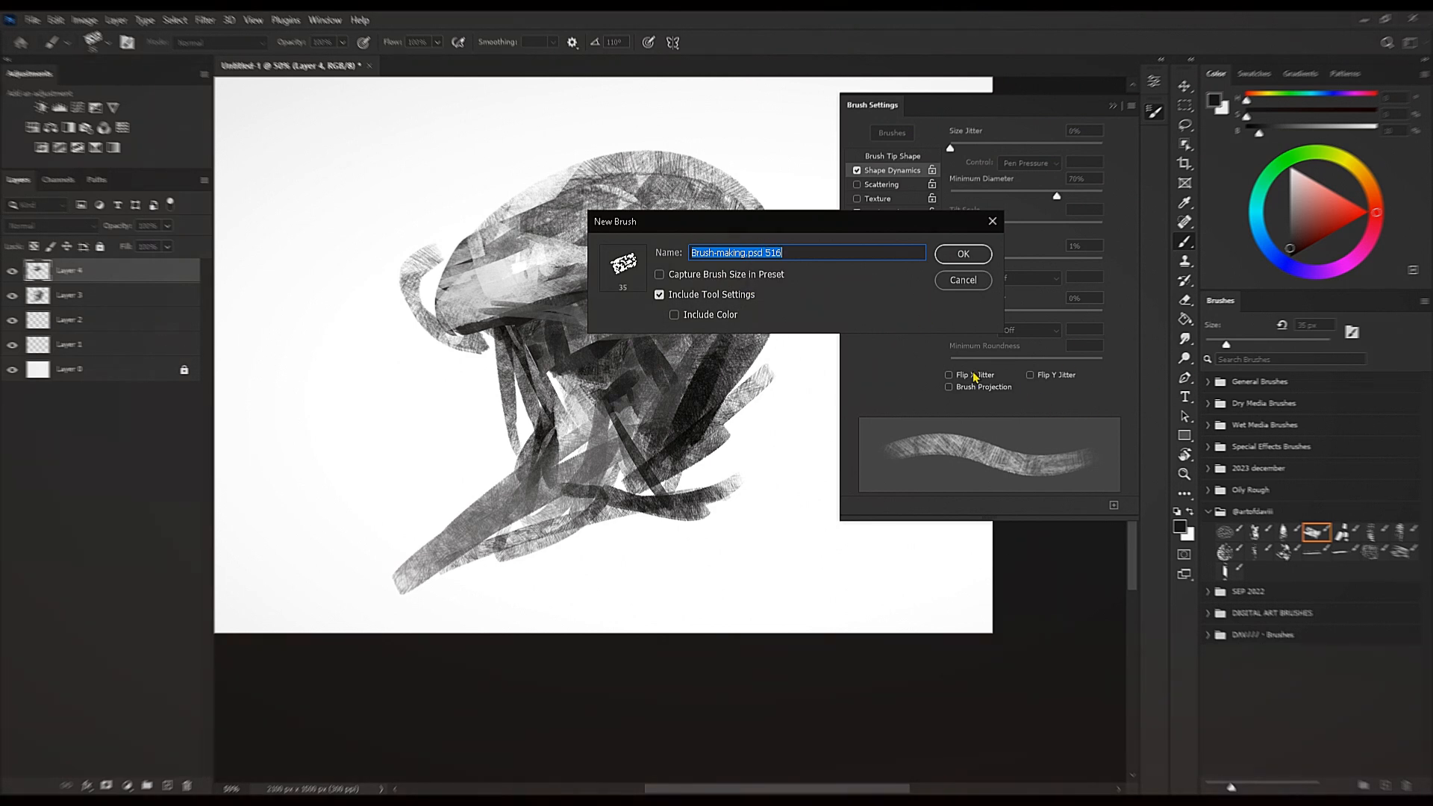
mouse_move(672, 224)
left_mouse_down()
mouse_move(931, 239)
mouse_move(488, 313)
mouse_move(499, 243)
mouse_move(680, 367)
mouse_move(731, 239)
left_mouse_up()
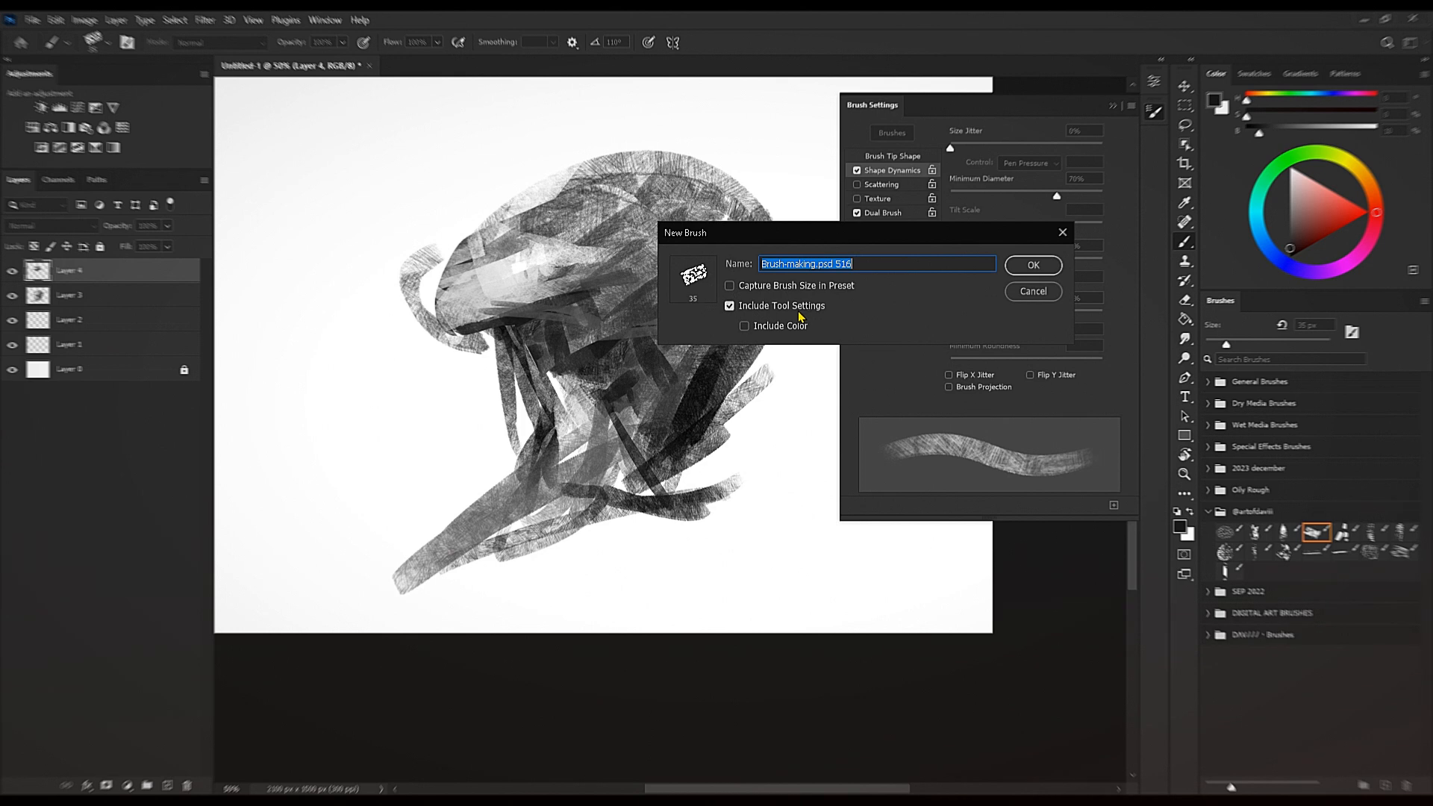
left_click(1050, 265)
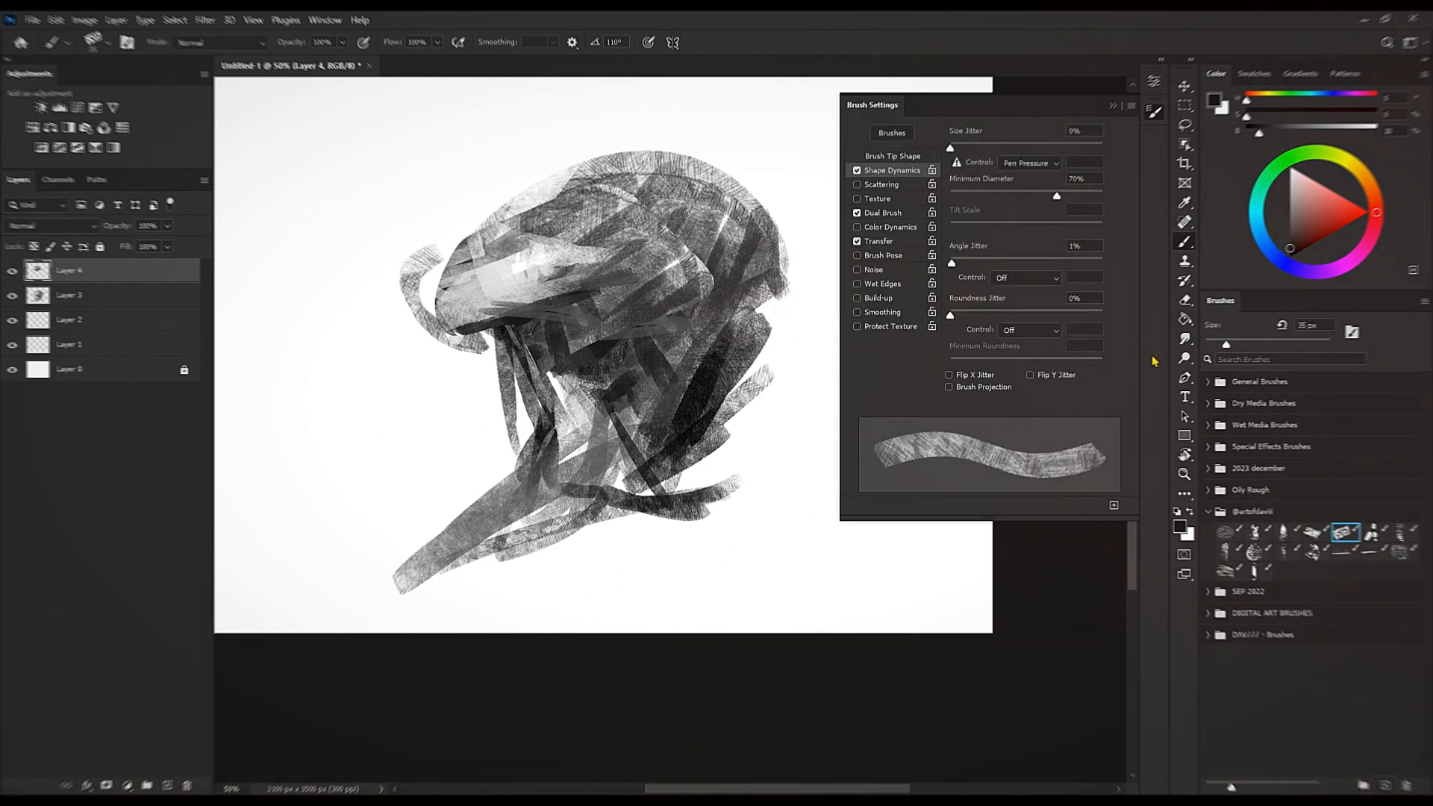
left_click(1314, 531)
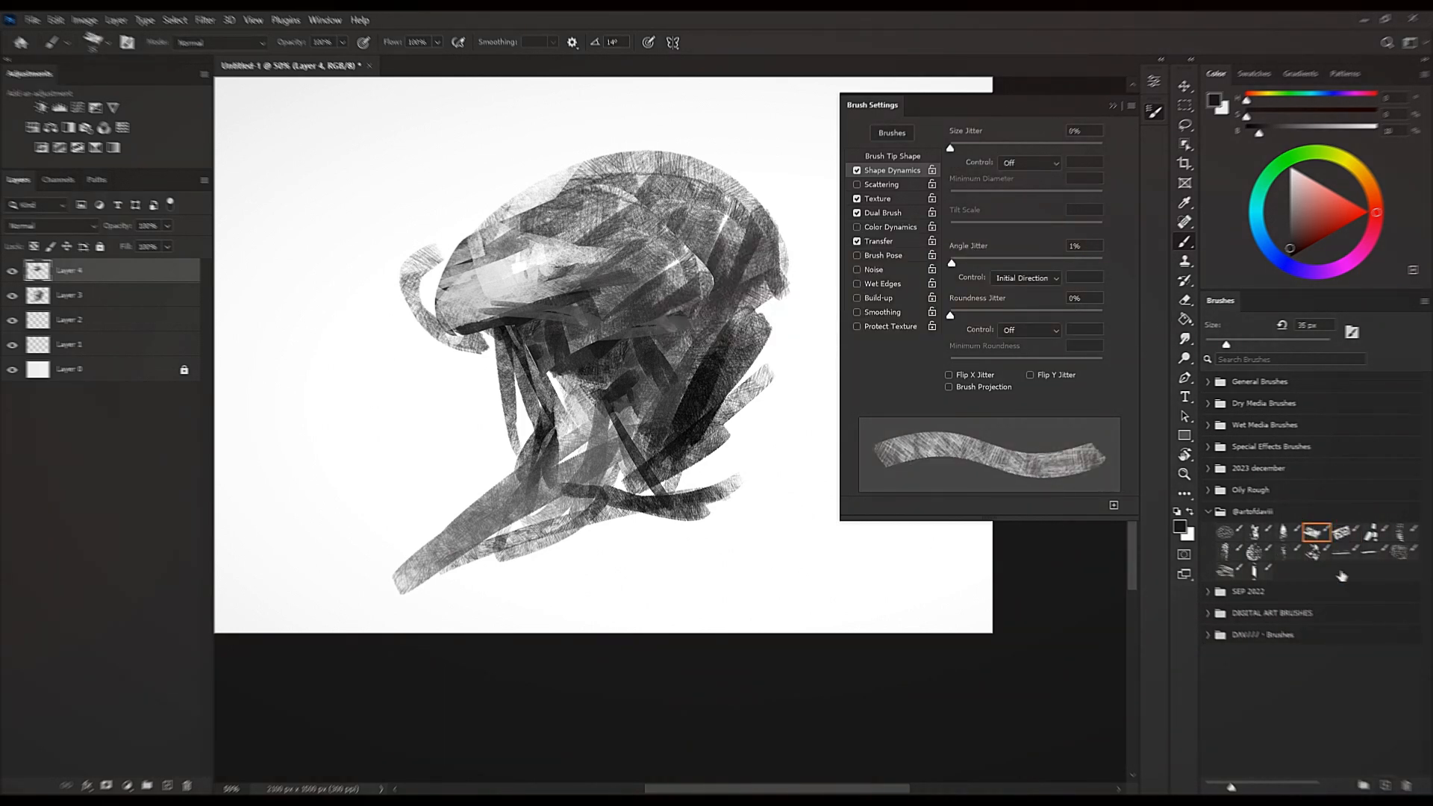
left_click(1406, 786)
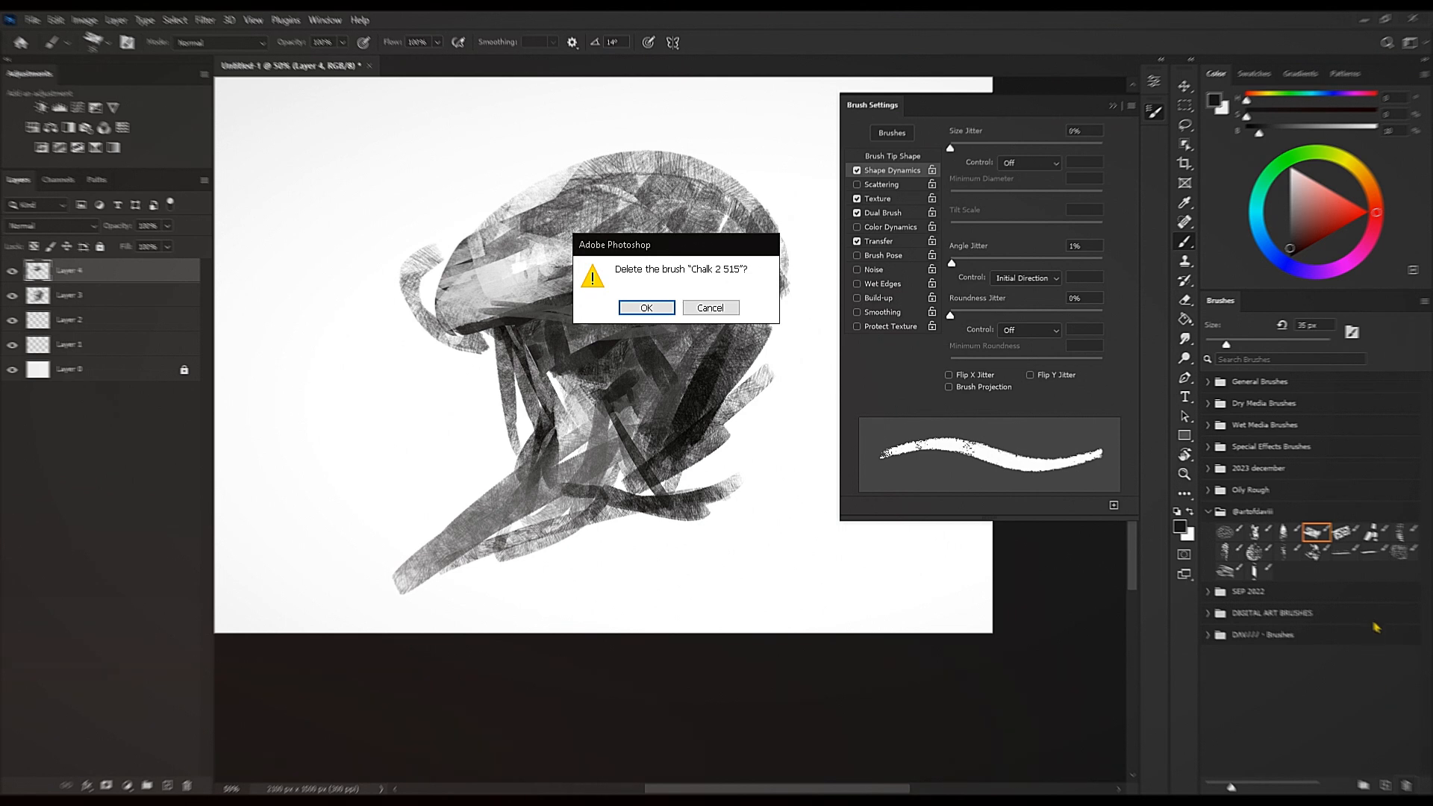
left_click(639, 309)
Select the newly saved brush and paint diagonal test strokes to the right of the drawing, enlarging it to 45 px.
left_click(1315, 531)
left_click_drag(774, 536, 746, 566)
left_click_drag(790, 477, 744, 526)
key("bracketright")
key("bracketright")
mouse_move(796, 404)
left_mouse_down()
mouse_move(782, 504)
mouse_move(769, 460)
left_mouse_up()
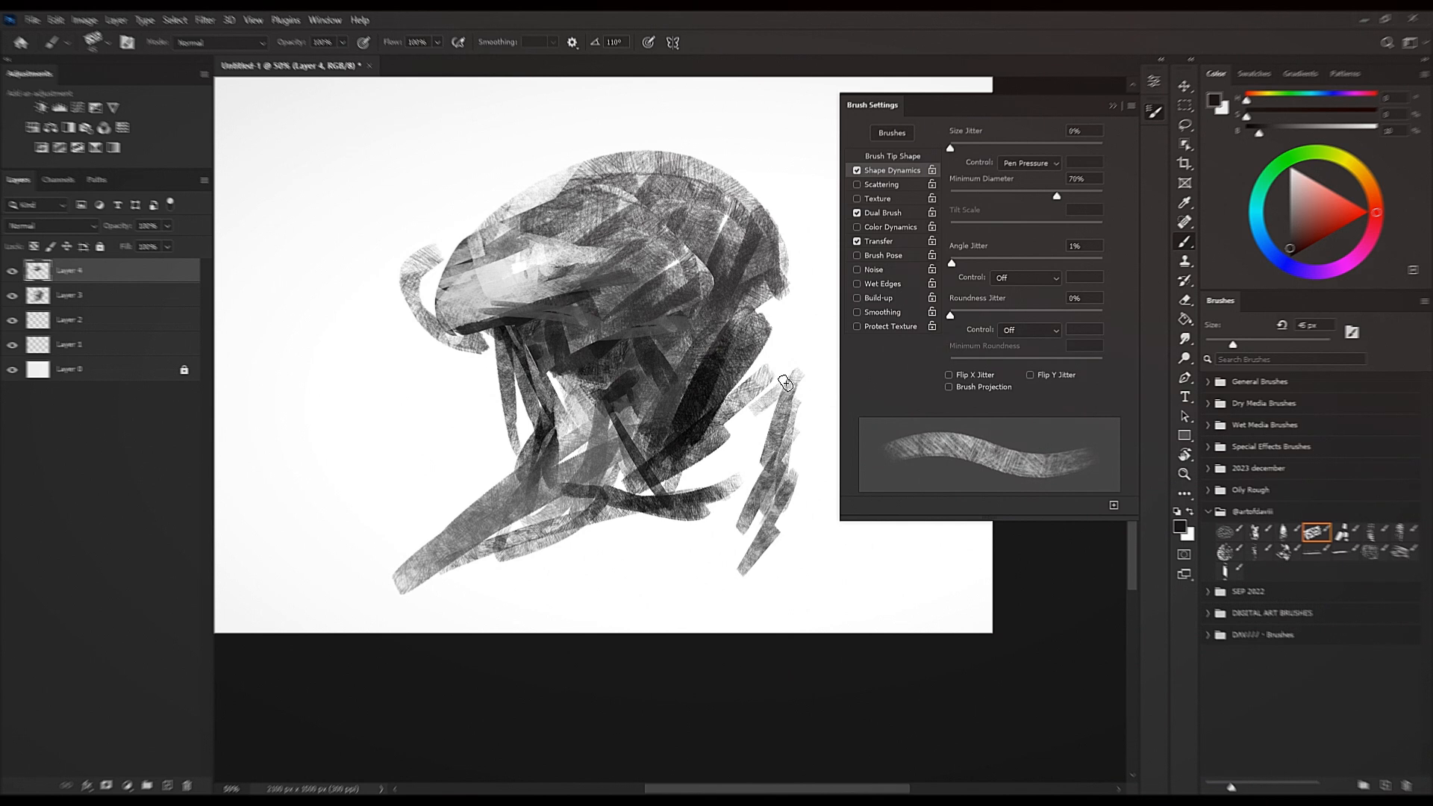
Sample a light grey from the dome's front, enlarge the brush to 70 px and paint across the centre.
left_click(517, 327, "alt")
key("bracketright")
key("bracketright")
key("bracketright")
left_click_drag(538, 305, 611, 364)
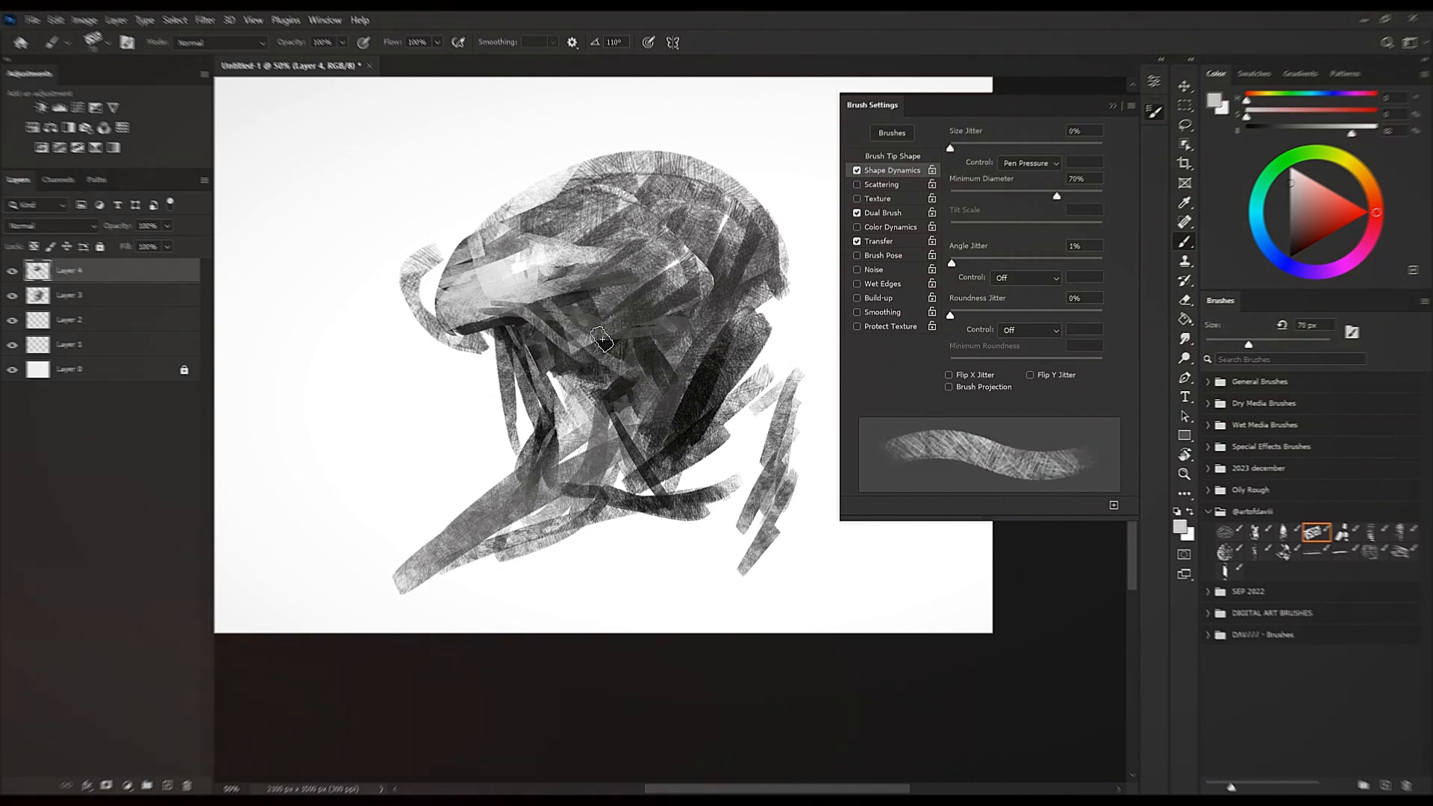
Sample dark greys from the drawing and paint dark zigzag strokes below the dome's front with a 25 px brush.
left_click(496, 365, "alt")
key("bracketleft")
key("bracketleft")
key("bracketleft")
key("bracketleft")
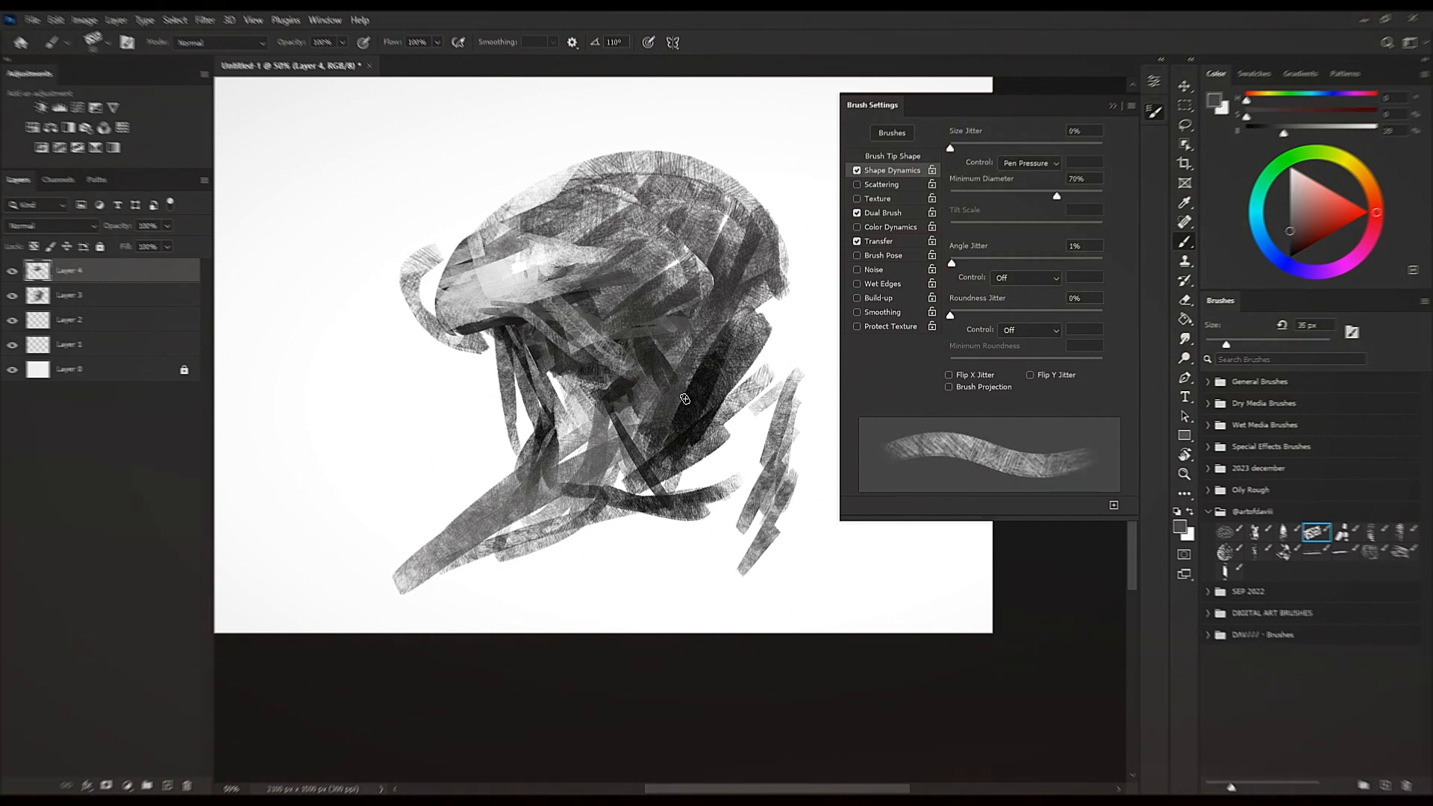
key("bracketleft")
key("bracketleft")
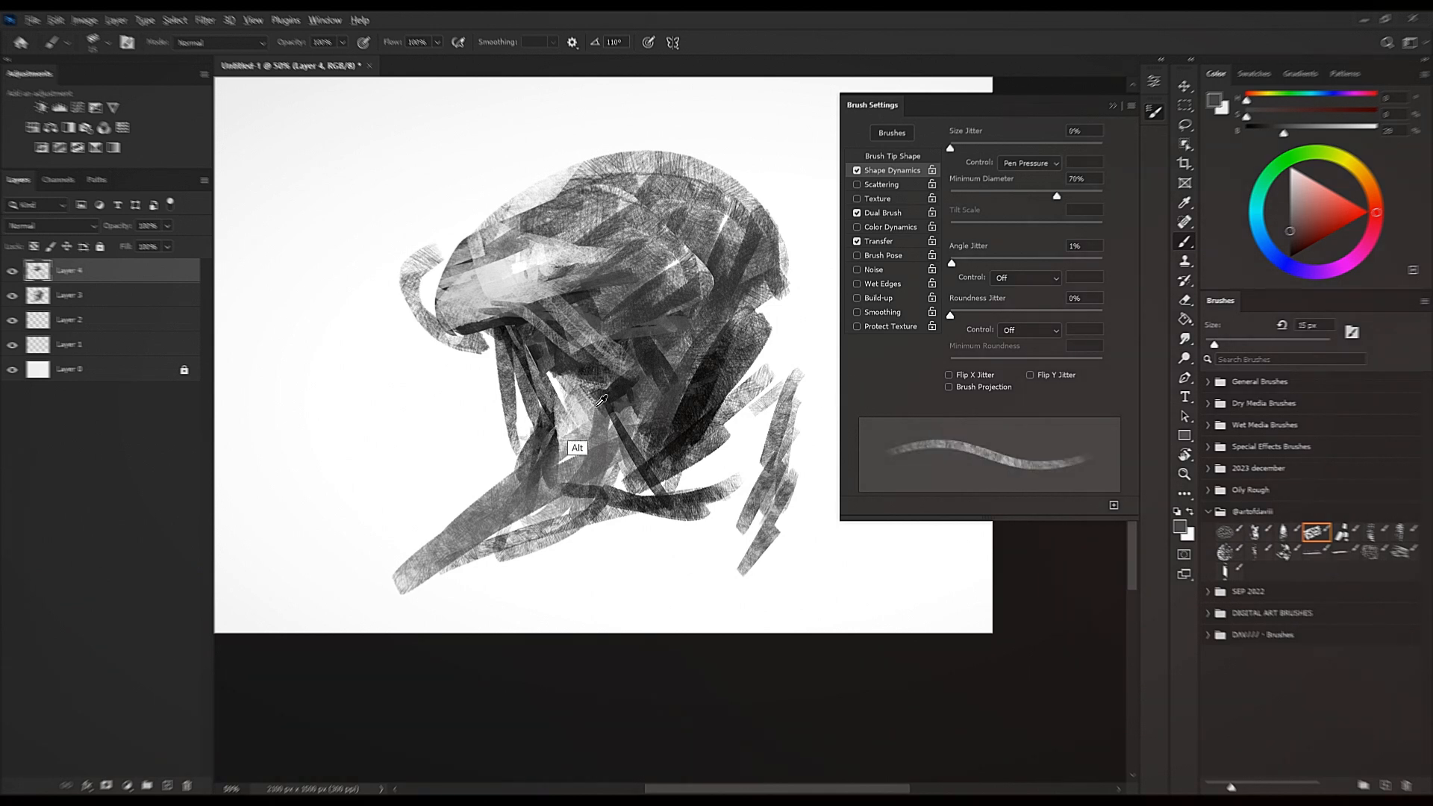
left_click(703, 414, "alt")
key("bracketright")
key("bracketright")
mouse_move(532, 439)
left_mouse_down()
mouse_move(604, 405)
mouse_move(552, 378)
left_mouse_up()
Sample a light grey, enlarge the brush to 40 px and paint along the dome's lower front edge.
left_click(501, 382, "alt")
key("bracketright")
key("bracketright")
key("bracketright")
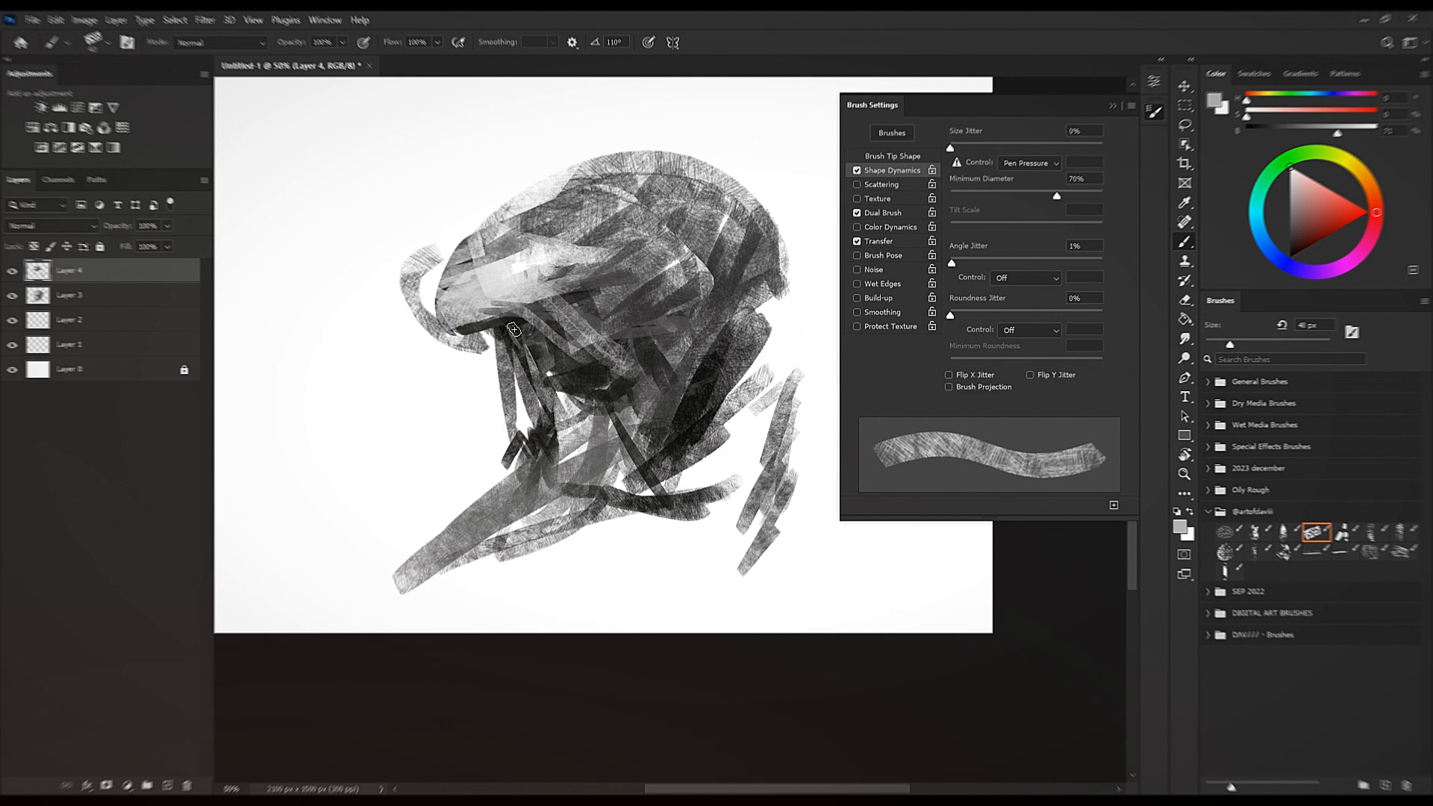
left_click_drag(477, 330, 534, 334)
Sample a light grey, enlarge the brush to 50 px and paint diagonal strokes over the dome's upper front.
left_click(497, 283, "alt")
key("bracketright")
key("bracketright")
left_click_drag(478, 184, 431, 290)
mouse_move(498, 178)
left_mouse_down()
mouse_move(416, 331)
mouse_move(439, 327)
left_mouse_up()
left_click_drag(567, 165, 472, 290)
Sample near-white from the background, enlarge the brush to 125 px and paint over the protruding front of the dome.
left_click(428, 144, "alt")
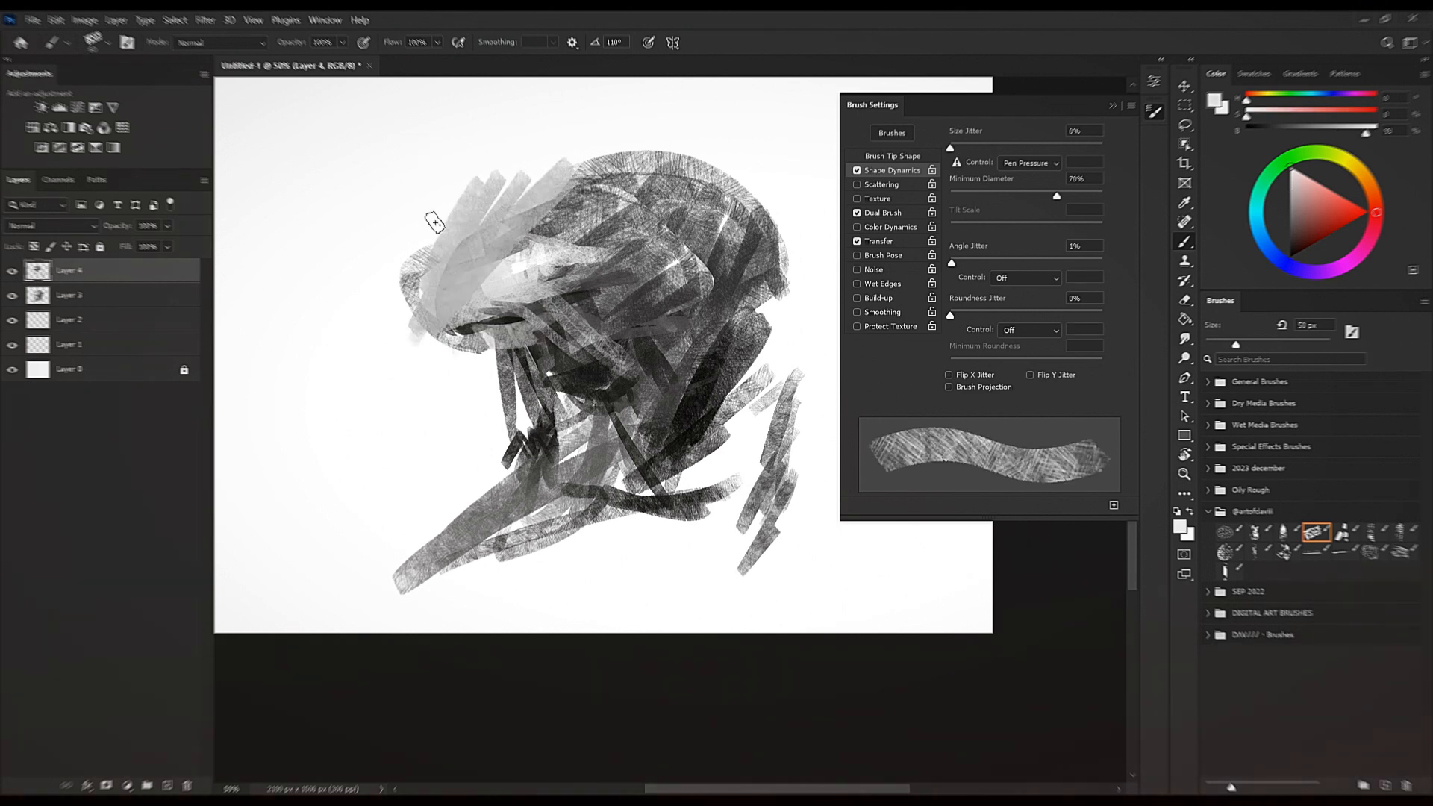
key("bracketright")
key("bracketright")
key("bracketright")
key("bracketright")
key("bracketright")
key("bracketright")
left_click_drag(447, 214, 496, 203)
left_click(385, 225, "alt")
mouse_move(421, 260)
left_mouse_down()
mouse_move(534, 132)
mouse_move(536, 184)
mouse_move(424, 320)
left_mouse_up()
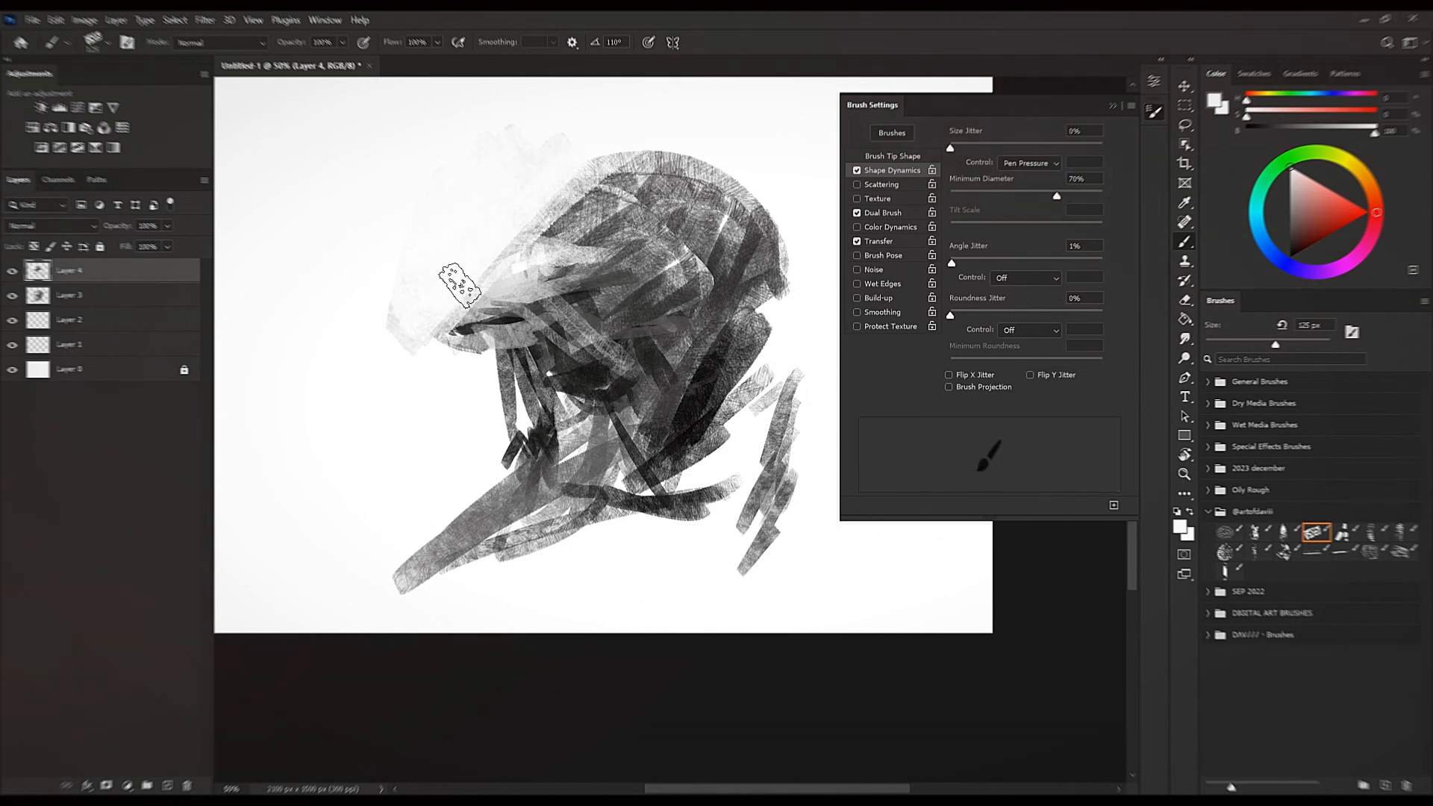
Reduce the brush to 35 px and set its tip spacing to 10%.
key("bracketleft")
key("bracketleft")
key("bracketleft")
key("bracketleft")
key("bracketleft")
key("bracketleft")
key("bracketleft")
key("bracketleft")
key("bracketleft")
left_click(910, 157)
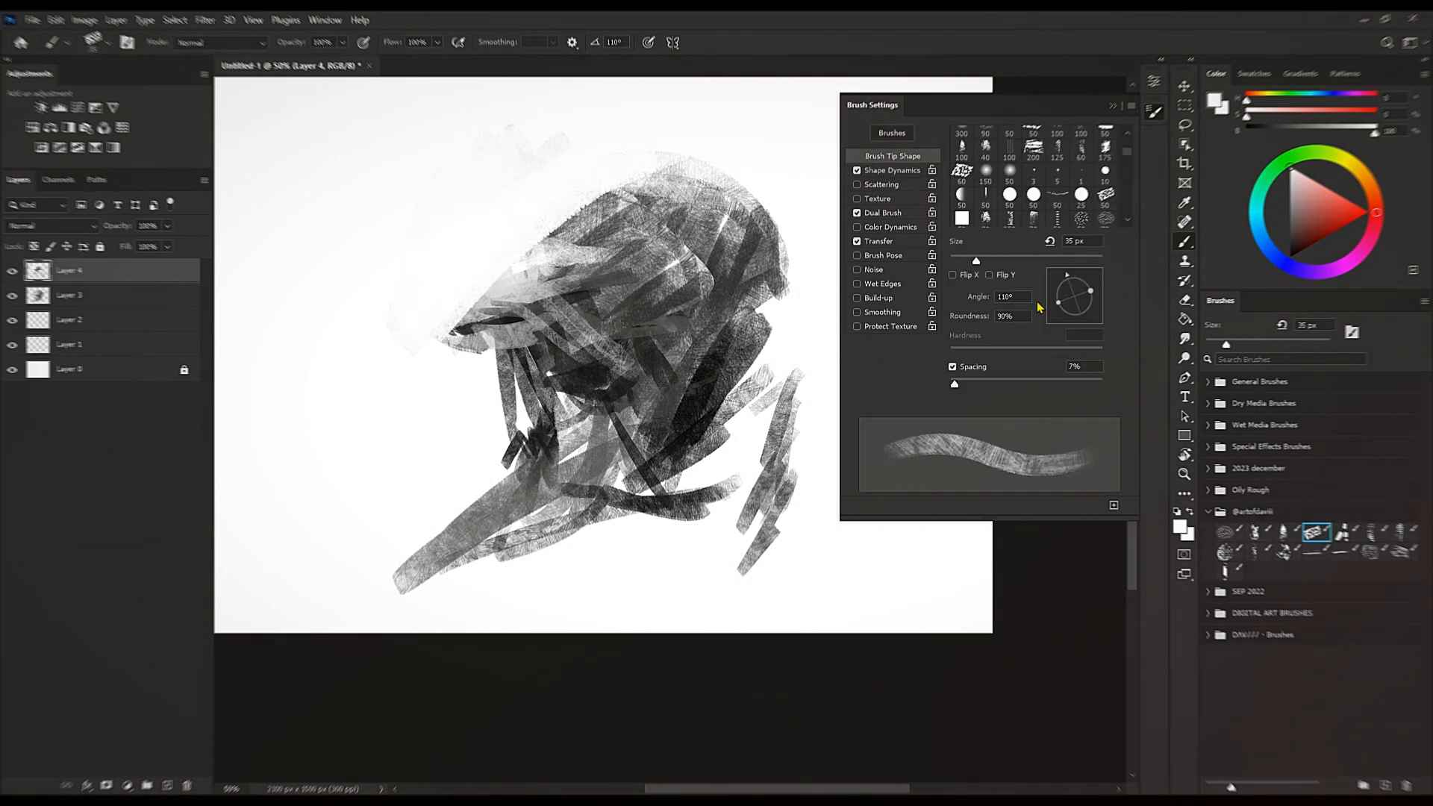
left_click(1089, 366)
type("10")
key("Return")
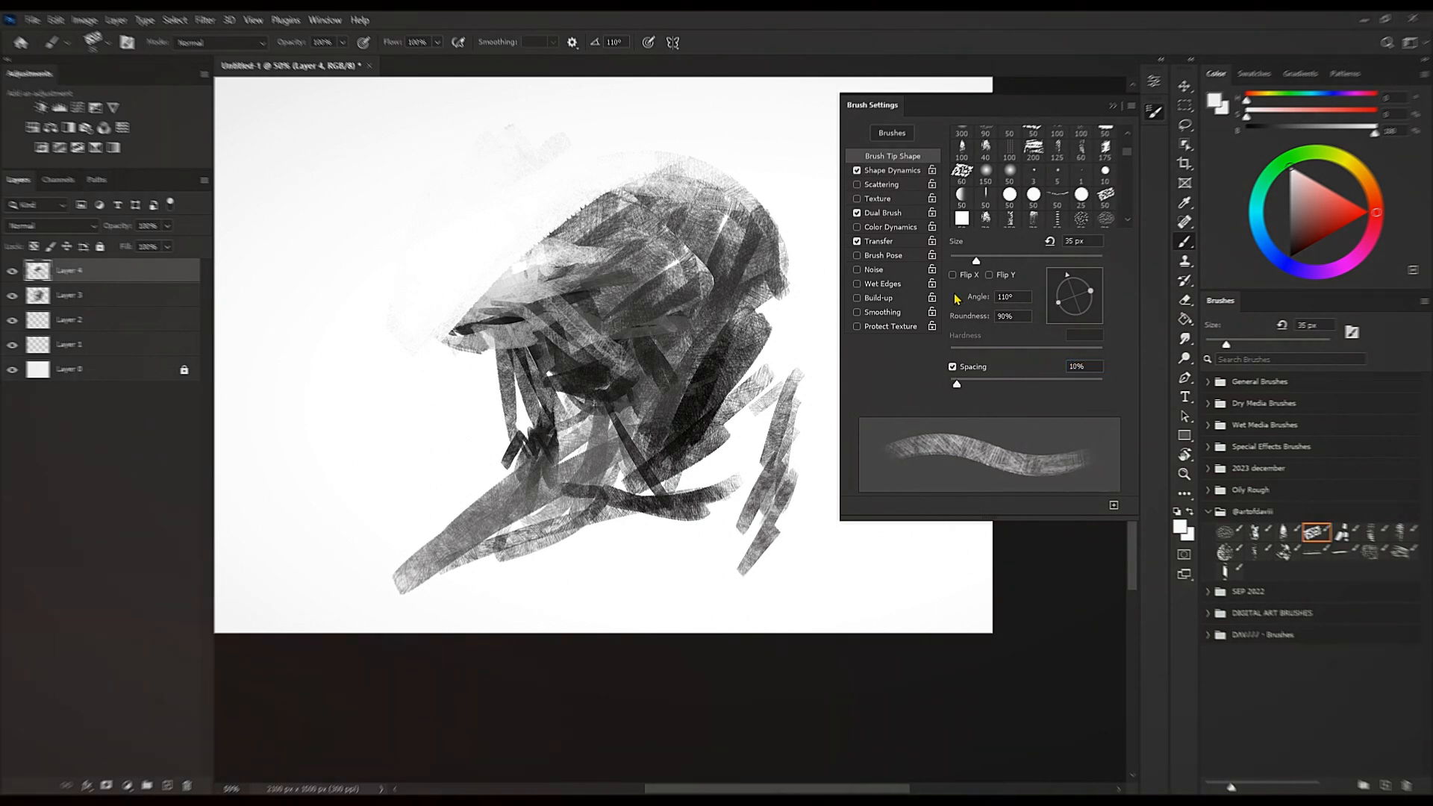
Set the colour to black, enlarge the brush to at least 90 px and paint broad test strokes left of the drawing.
left_click_drag(1304, 228, 1255, 312)
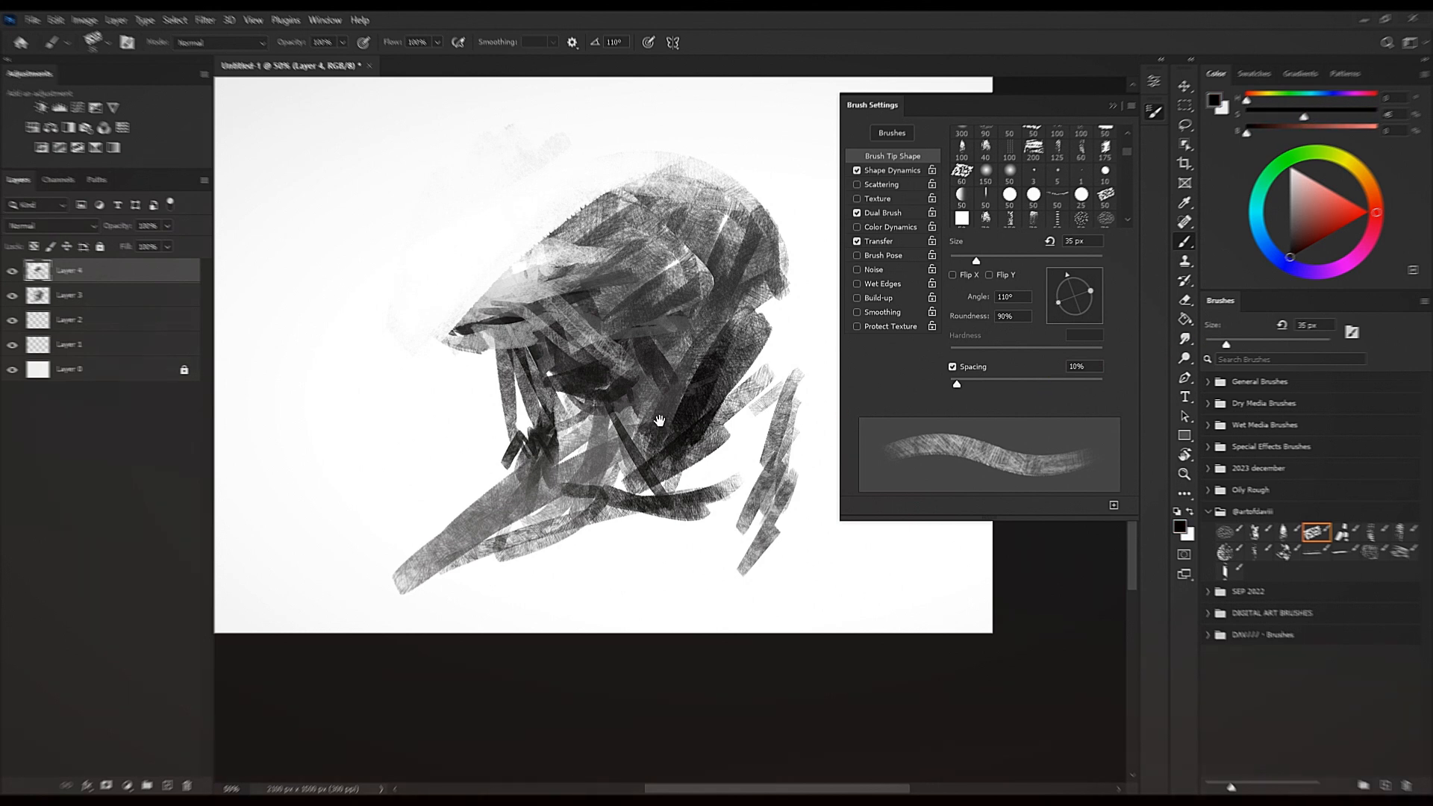
left_click_drag(608, 414, 709, 438)
key("bracketright")
key("bracketright")
key("bracketright")
key("bracketright")
key("bracketright")
key("bracketright")
key("bracketright")
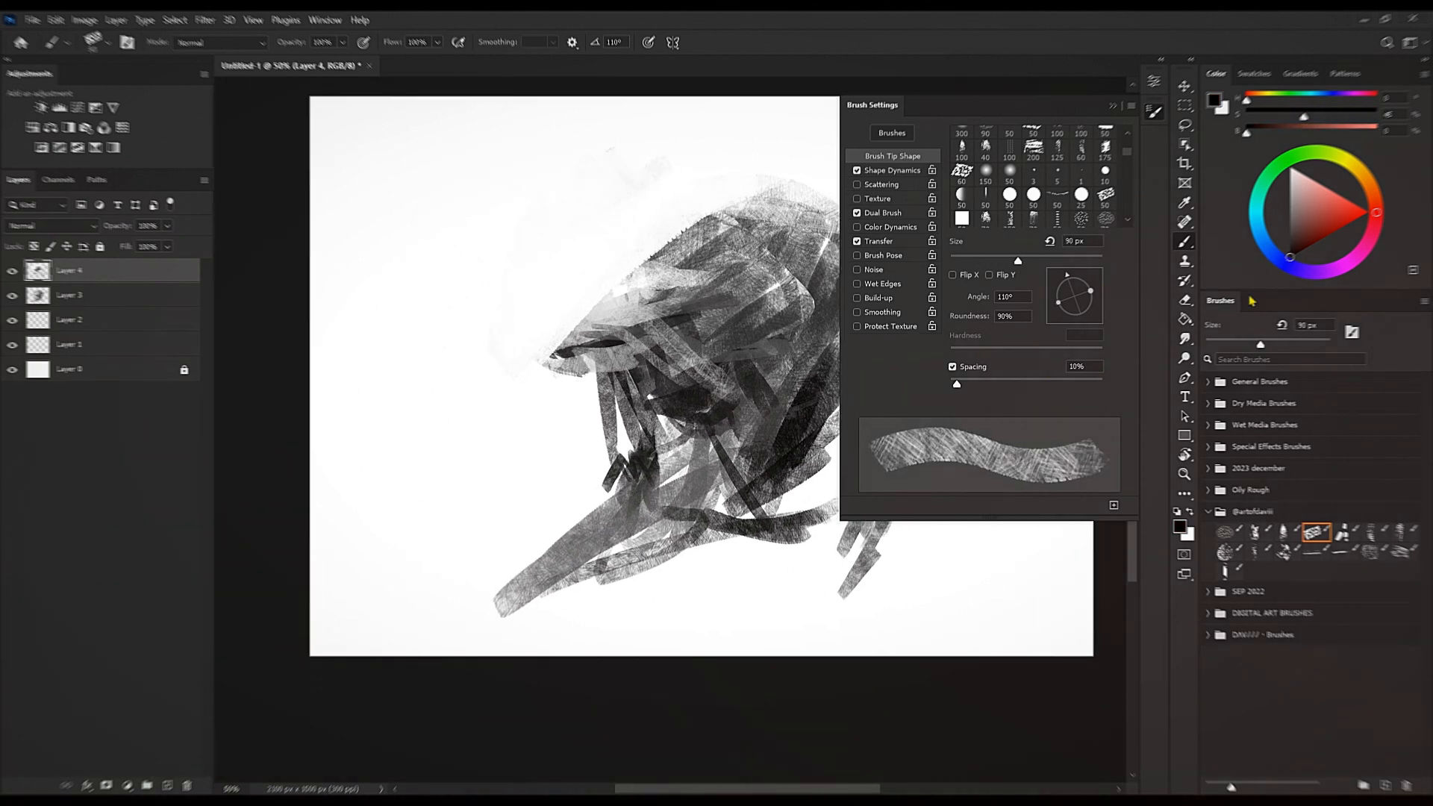
mouse_move(508, 276)
left_mouse_down()
mouse_move(413, 472)
mouse_move(516, 269)
left_mouse_up()
key("bracketright")
mouse_move(442, 242)
left_mouse_down()
mouse_move(375, 414)
mouse_move(526, 222)
mouse_move(444, 448)
left_mouse_up()
key("bracketright")
key("bracketright")
key("bracketleft")
left_click_drag(485, 250, 477, 507)
Reduce the brush to 25 px and paint thin black lines running from the canvas's upper left toward the dome's front.
key("bracketleft")
key("bracketleft")
key("bracketleft")
key("bracketleft")
key("bracketleft")
left_click_drag(772, 330, 678, 286)
key("bracketleft")
key("bracketleft")
key("bracketleft")
key("bracketleft")
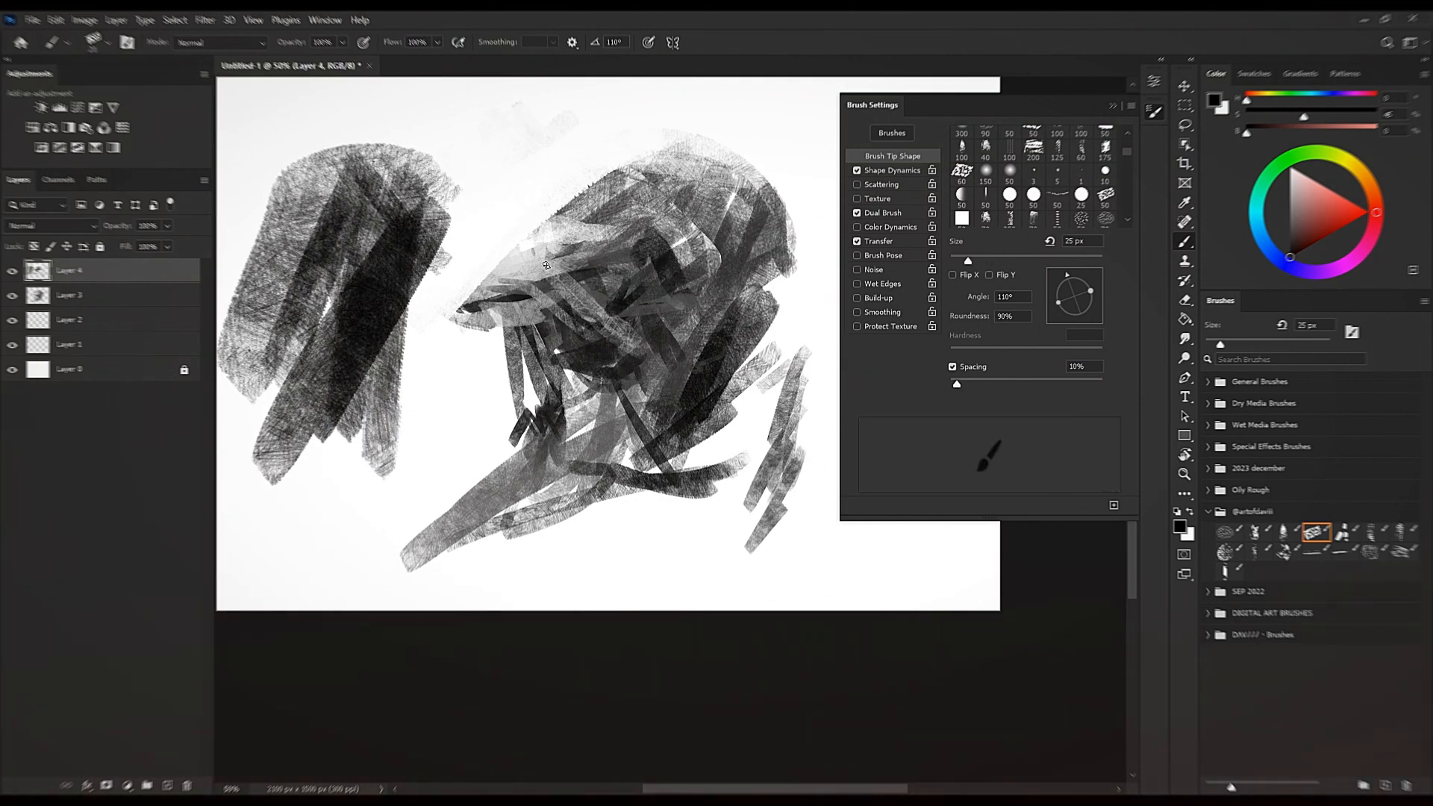
left_click_drag(494, 209, 502, 258)
left_click_drag(399, 90, 488, 202)
mouse_move(389, 106)
left_mouse_down()
mouse_move(473, 226)
mouse_move(468, 249)
mouse_move(487, 237)
mouse_move(474, 188)
left_mouse_up()
Adjust the brush size and add a short dark diagonal stroke across the dome's front.
key("bracketright")
key("bracketright")
key("bracketright")
key("bracketleft")
key("bracketleft")
left_click_drag(524, 208, 559, 244)
Paint loose dark lines and thicker diagonal strokes behind the neck, enlarging the brush between strokes.
mouse_move(717, 358)
left_mouse_down()
mouse_move(783, 370)
mouse_move(858, 471)
left_mouse_up()
mouse_move(664, 475)
left_mouse_down()
mouse_move(600, 465)
mouse_move(651, 489)
left_mouse_up()
left_click_drag(675, 470, 618, 502)
key("bracketright")
key("bracketright")
mouse_move(706, 369)
left_mouse_down()
mouse_move(806, 404)
mouse_move(827, 387)
left_mouse_up()
key("bracketright")
key("bracketright")
left_click_drag(773, 360, 629, 466)
mouse_move(725, 362)
left_mouse_down()
mouse_move(601, 476)
mouse_move(649, 449)
left_mouse_up()
left_click_drag(775, 459, 683, 565)
Reduce the brush to 20 px while adding a diagonal stroke along the neck, and sample a dark grey from it.
key("bracketleft")
key("bracketleft")
key("bracketleft")
left_click_drag(383, 544, 564, 412)
key("bracketleft")
left_click(543, 451, "alt")
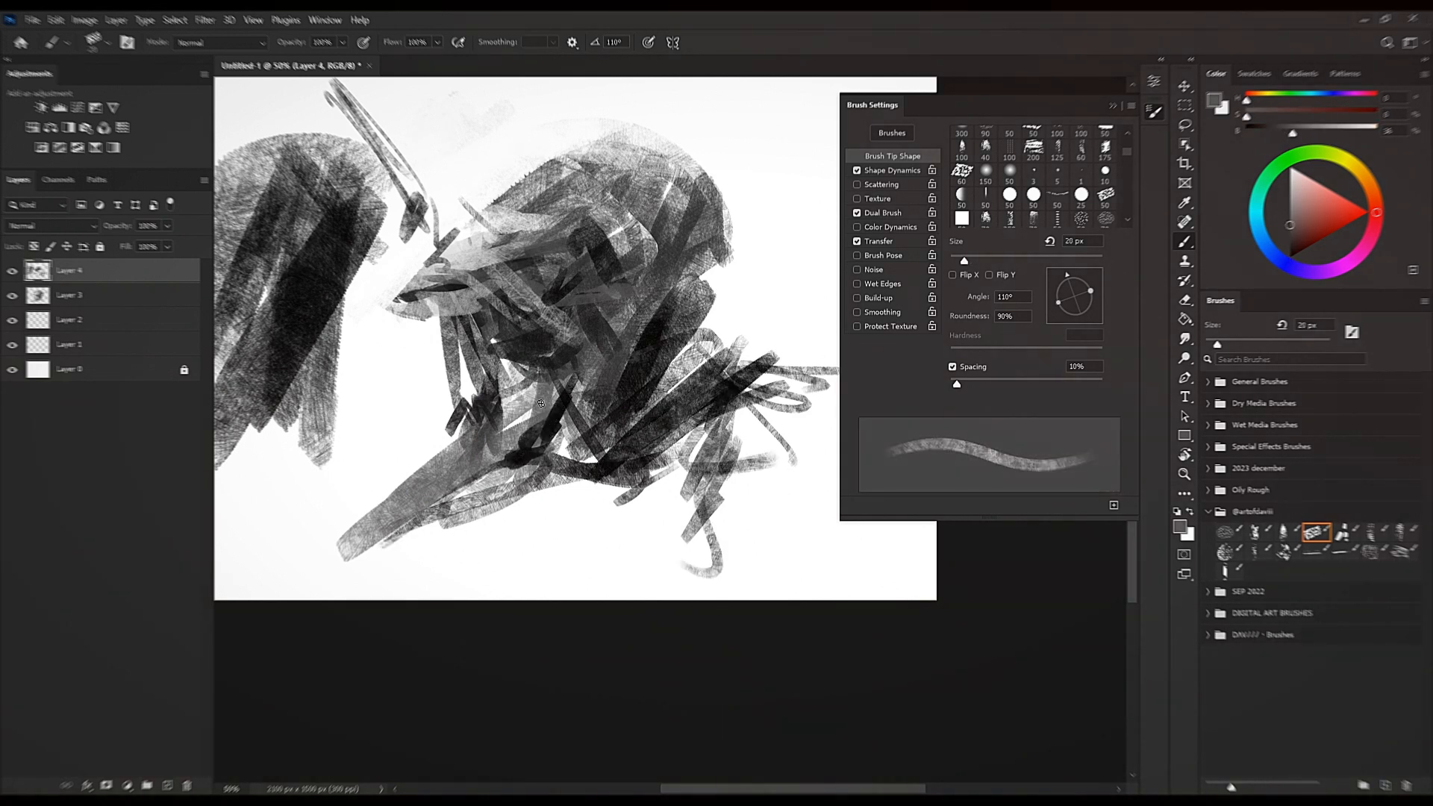
Sample greys from the neck, adjust the brush size and paint a diagonal stroke along the neck's front edge.
left_click(536, 441, "alt")
key("bracketright")
key("bracketright")
left_click(446, 450, "alt")
key("bracketright")
key("bracketleft")
key("bracketleft")
left_click_drag(465, 407, 440, 457)
Sample a grey from the neck's front, enlarge the brush and paint a stroke up from the neck toward the face.
left_click(460, 455, "alt")
key("bracketright")
key("bracketright")
mouse_move(476, 406)
left_mouse_down()
mouse_move(504, 423)
mouse_move(487, 374)
mouse_move(516, 331)
mouse_move(496, 315)
mouse_move(549, 335)
mouse_move(516, 338)
mouse_move(531, 314)
mouse_move(488, 304)
mouse_move(540, 305)
mouse_move(513, 388)
mouse_move(490, 302)
mouse_move(508, 330)
left_mouse_up()
Sample several greys along the neck, shrink the brush and add short strokes inside the head's dark centre.
left_click(542, 464, "alt")
left_click(537, 482, "alt")
key("bracketleft")
key("bracketleft")
left_click(566, 407, "alt")
left_click(556, 440, "alt")
key("bracketright")
key("bracketright")
left_click(565, 447, "alt")
left_click(565, 447, "alt")
key("bracketleft")
key("bracketleft")
key("bracketleft")
key("bracketleft")
left_click_drag(519, 331, 507, 352)
mouse_move(528, 323)
left_mouse_down()
mouse_move(510, 353)
mouse_move(517, 343)
mouse_move(475, 324)
mouse_move(472, 281)
mouse_move(494, 277)
mouse_move(489, 261)
mouse_move(516, 262)
mouse_move(470, 273)
mouse_move(508, 247)
mouse_move(534, 252)
mouse_move(534, 270)
left_mouse_up()
Sample tones from the head and the lighter face area above the beak, enlarging the brush to work there.
key("bracketleft")
left_click(556, 381, "alt")
left_click(454, 349, "alt")
left_click(454, 348, "alt")
key("bracketright")
key("bracketright")
left_click(456, 296, "alt")
key("bracketright")
left_click(462, 289, "alt")
left_click(452, 288, "alt")
key("bracketright")
key("bracketright")
left_click(451, 272, "alt")
left_click(471, 279, "alt")
left_click(451, 272, "alt")
Reduce the brush, sample greys from the face and neck, and paint lighter diagonal strokes rising from the neck.
left_click(506, 337, "alt")
key("bracketleft")
key("bracketleft")
key("bracketleft")
left_click(548, 428, "alt")
left_click(552, 428, "alt")
left_click_drag(564, 394, 597, 348)
left_click(518, 420, "alt")
left_click(522, 424, "alt")
mouse_move(529, 418)
left_mouse_down()
mouse_move(540, 383)
mouse_move(622, 321)
left_mouse_up()
Shrink the brush and extend thin light diagonal strokes from the neck up past the back of the head.
key("bracketleft")
left_click(517, 415, "alt")
left_click_drag(560, 402, 654, 280)
key("bracketleft")
mouse_move(637, 355)
left_mouse_down()
mouse_move(682, 262)
mouse_move(650, 321)
left_mouse_up()
mouse_move(678, 264)
left_mouse_down()
mouse_move(688, 247)
mouse_move(694, 265)
mouse_move(698, 239)
mouse_move(741, 206)
left_mouse_up()
Enlarge the brush to 35 px and add a short light stroke in the upper part of the head.
key("bracketright")
key("bracketright")
key("bracketright")
key("bracketright")
key("bracketright")
left_click_drag(593, 218, 613, 223)
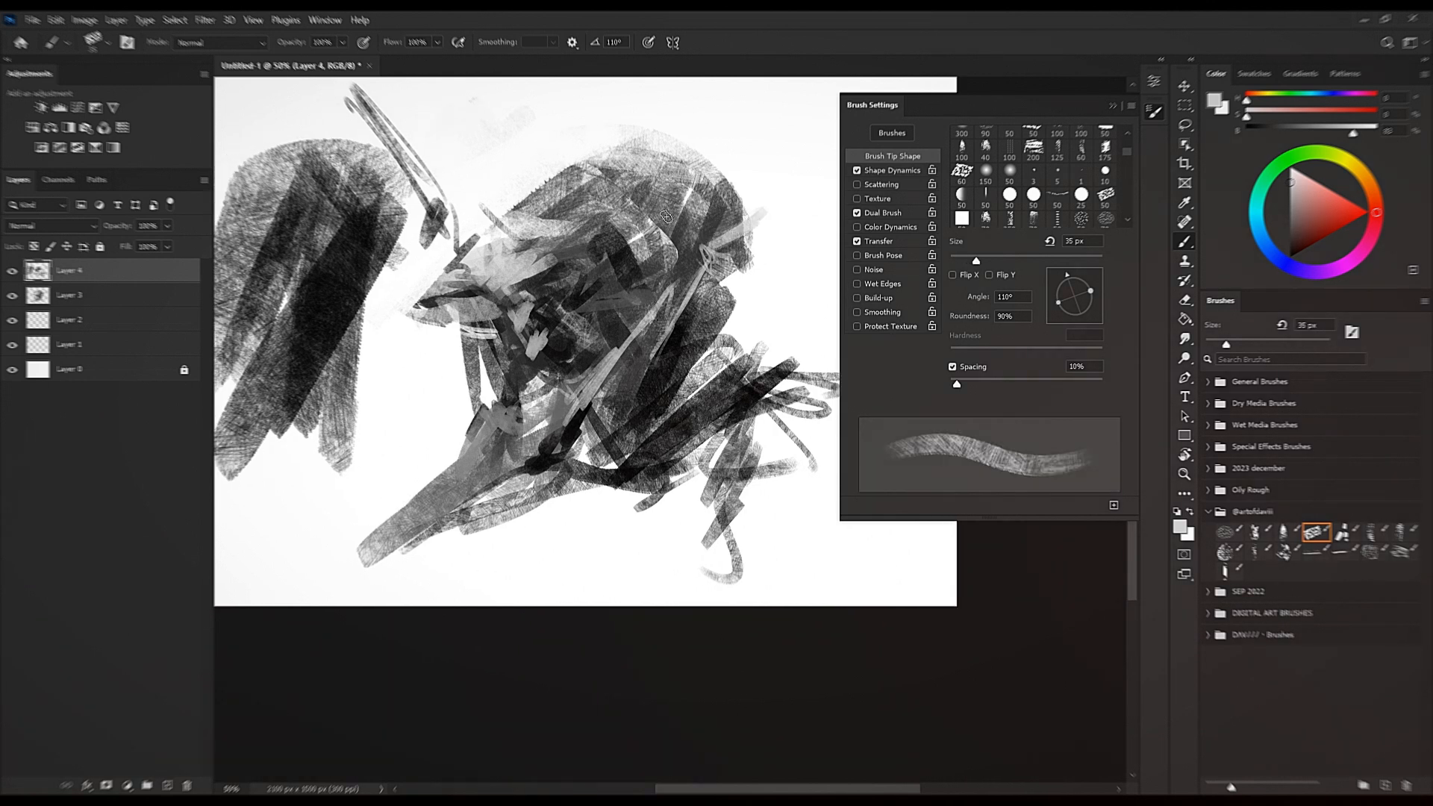
Reset the painting colour to black, collapse the Brush Settings and add a dark stroke behind the neck.
key("d")
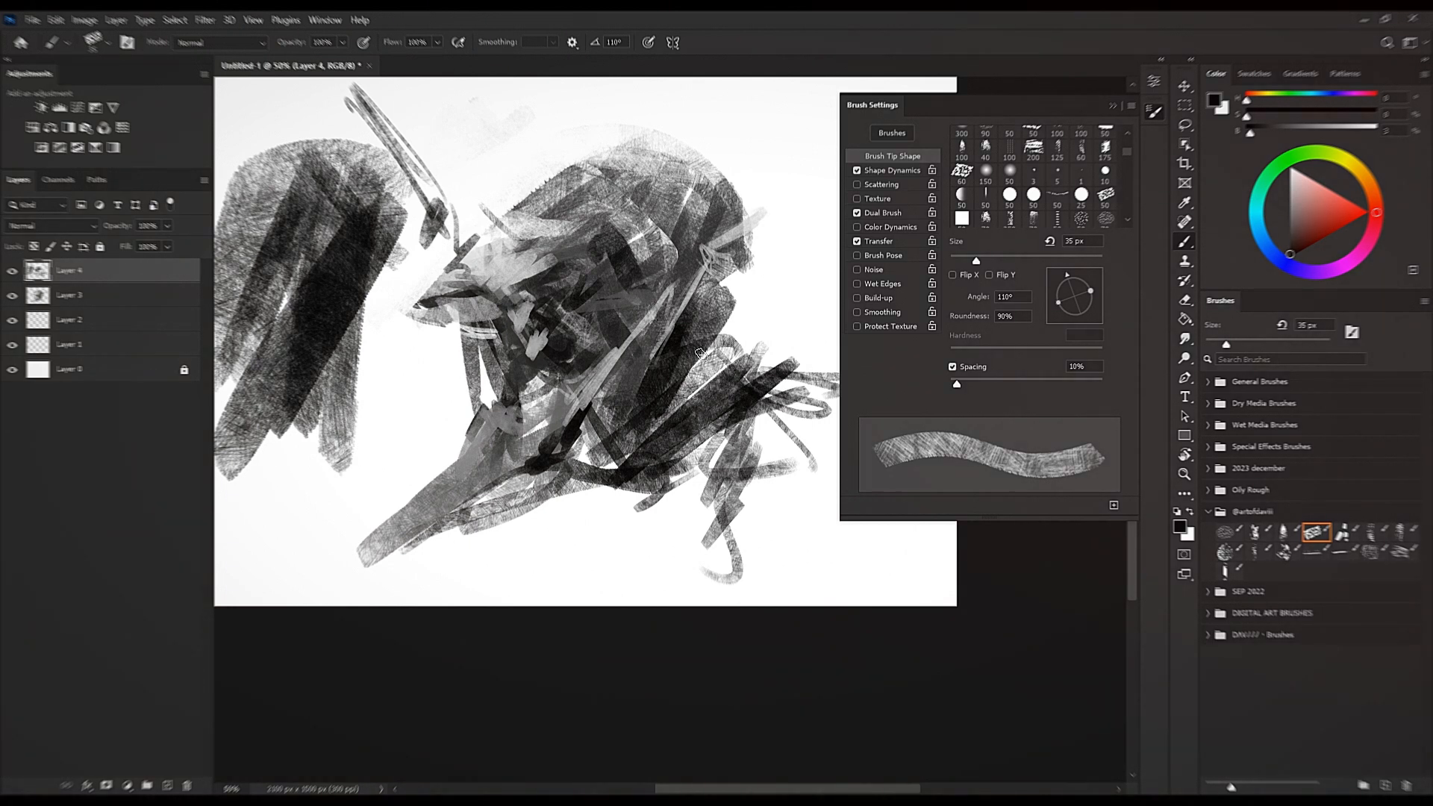
left_click(1113, 106)
left_click_drag(693, 354, 700, 403)
Enlarge the brush to about 90 px and block in a new textured shape on the blank area behind the head.
key("bracketright")
key("bracketright")
key("bracketright")
key("bracketright")
key("bracketright")
key("bracketright")
key("bracketright")
key("bracketright")
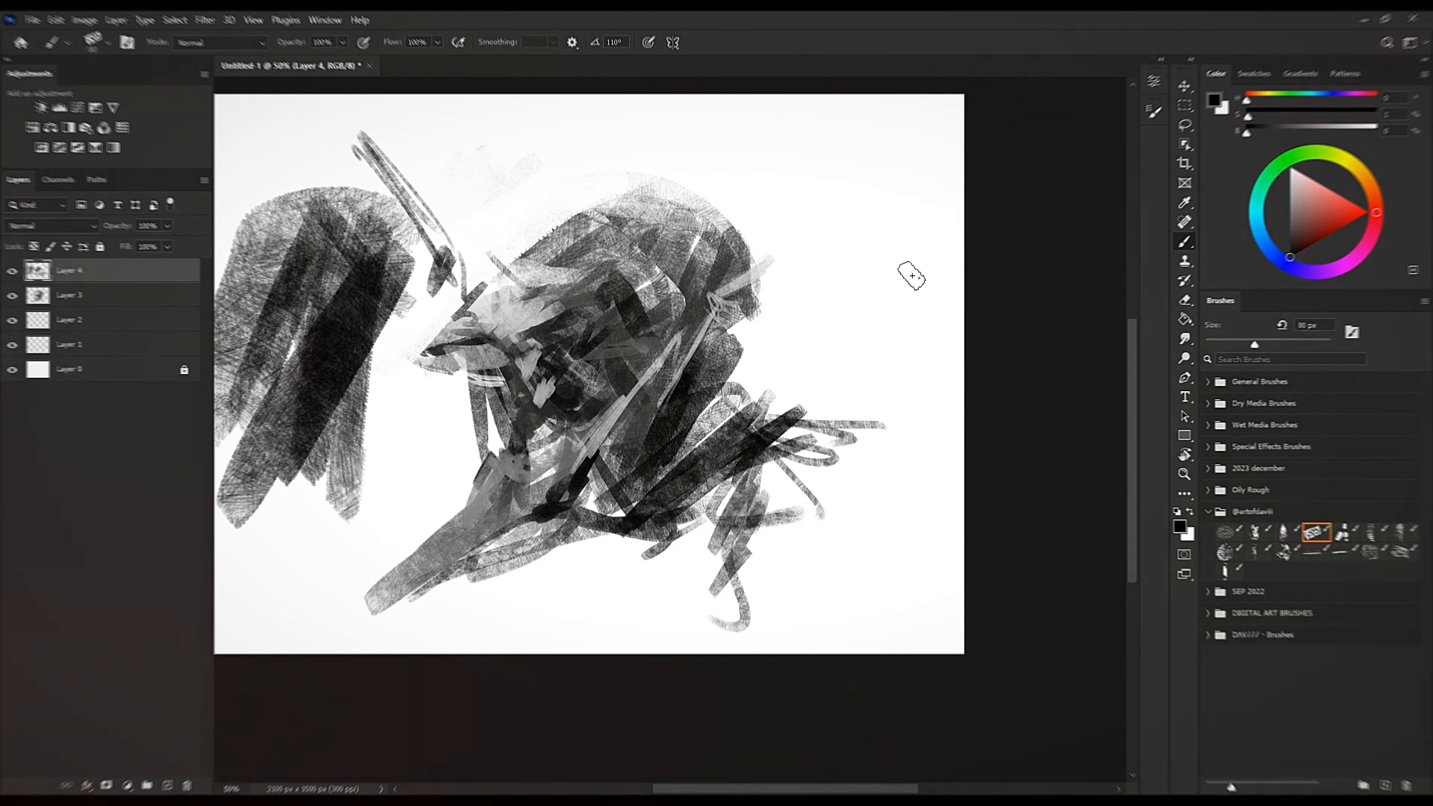
key("bracketright")
mouse_move(893, 282)
left_mouse_down()
mouse_move(778, 395)
mouse_move(810, 347)
left_mouse_up()
key("bracketleft")
mouse_move(905, 180)
left_mouse_down()
mouse_move(839, 261)
mouse_move(898, 227)
mouse_move(908, 242)
left_mouse_up()
Reduce the brush and draw thin dark lines across the new shape and down from its lower edge.
key("bracketleft")
key("bracketleft")
key("bracketleft")
key("bracketleft")
key("bracketleft")
key("bracketleft")
mouse_move(827, 328)
left_mouse_down()
mouse_move(969, 285)
mouse_move(875, 306)
mouse_move(920, 350)
left_mouse_up()
key("bracketleft")
mouse_move(825, 350)
left_mouse_down()
mouse_move(895, 581)
mouse_move(901, 493)
left_mouse_up()
Enlarge the brush and paint a short thicker stroke across the lower part of the new shape.
key("bracketright")
key("bracketright")
key("bracketright")
key("bracketright")
key("bracketright")
mouse_move(811, 376)
left_mouse_down()
mouse_move(868, 425)
mouse_move(911, 408)
mouse_move(832, 377)
mouse_move(860, 379)
mouse_move(905, 344)
mouse_move(908, 306)
mouse_move(852, 354)
left_mouse_up()
Sample a mid grey from the new shape, enlarge the brush and paint a broad tapering form rising above it.
left_click(897, 361, "alt")
key("bracketright")
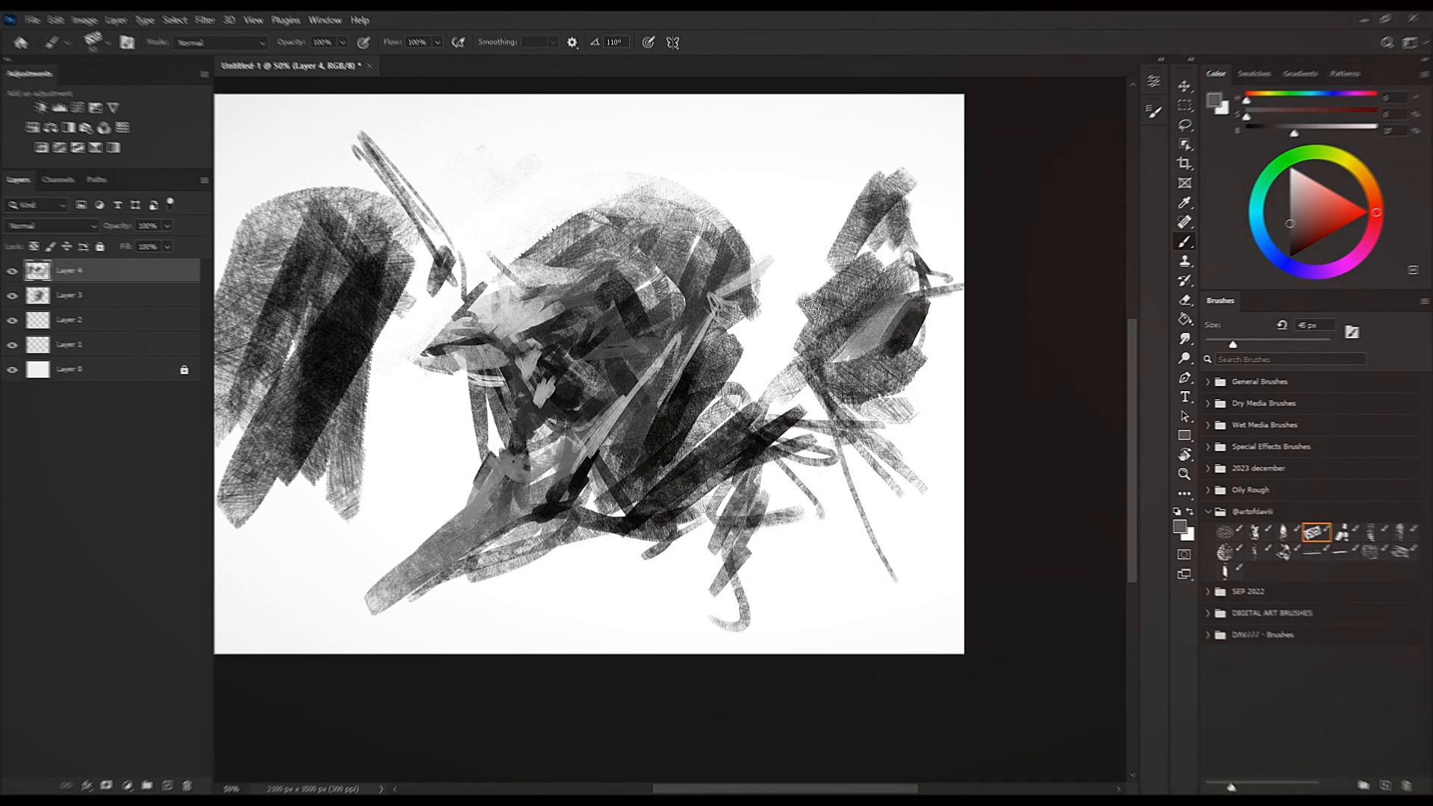
key("bracketright")
key("bracketright")
key("bracketright")
left_click_drag(796, 261, 790, 348)
key("bracketright")
key("bracketright")
mouse_move(738, 98)
left_mouse_down()
mouse_move(829, 307)
mouse_move(747, 97)
mouse_move(875, 289)
mouse_move(828, 200)
mouse_move(769, 148)
mouse_move(906, 221)
mouse_move(876, 275)
mouse_move(904, 261)
left_mouse_up()
Resize the brush, sample greys from the new shape, paint a broad stroke down its outer side, and choose black.
key("bracketright")
key("bracketright")
key("bracketright")
key("bracketright")
key("bracketleft")
key("bracketleft")
key("bracketleft")
key("bracketleft")
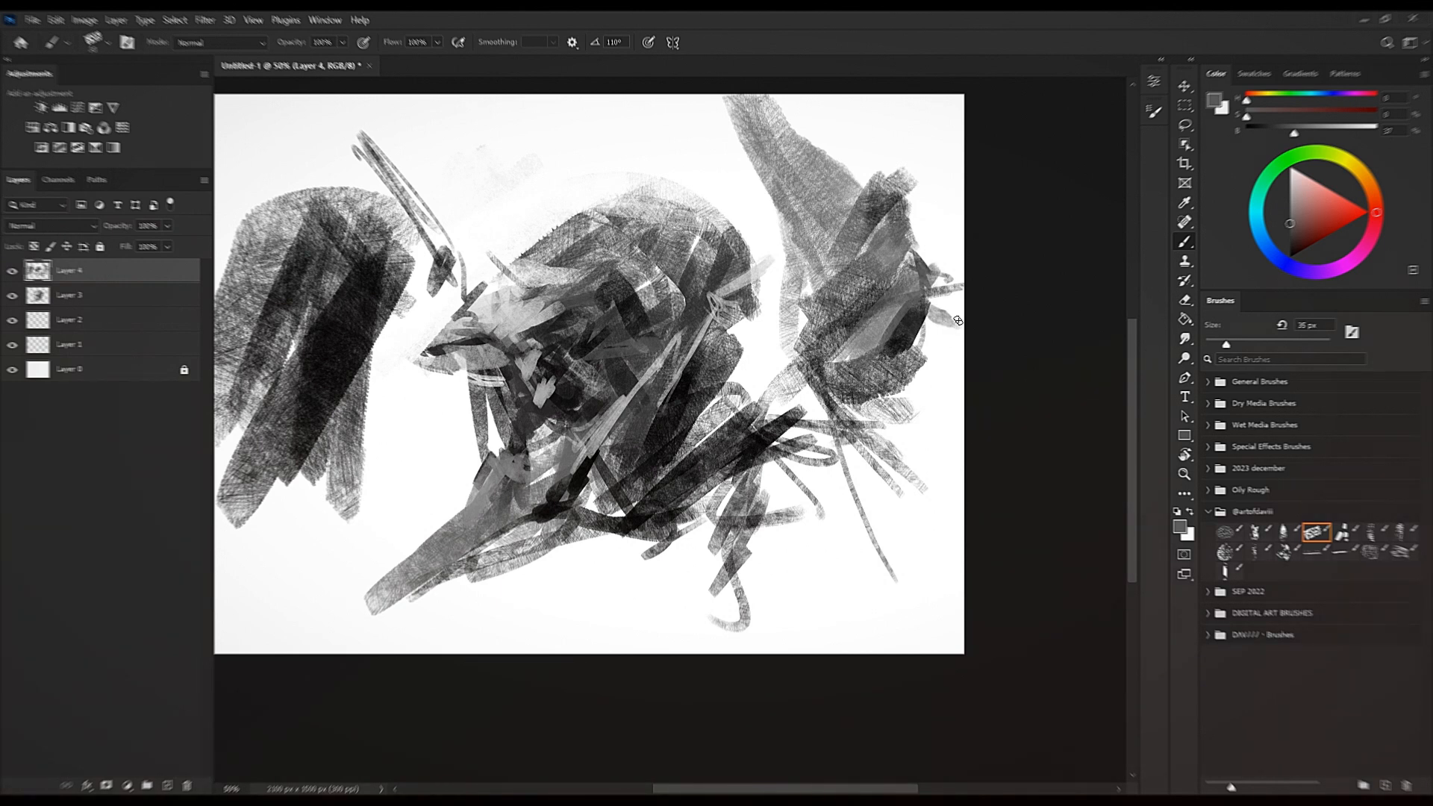
left_click(912, 315, "alt")
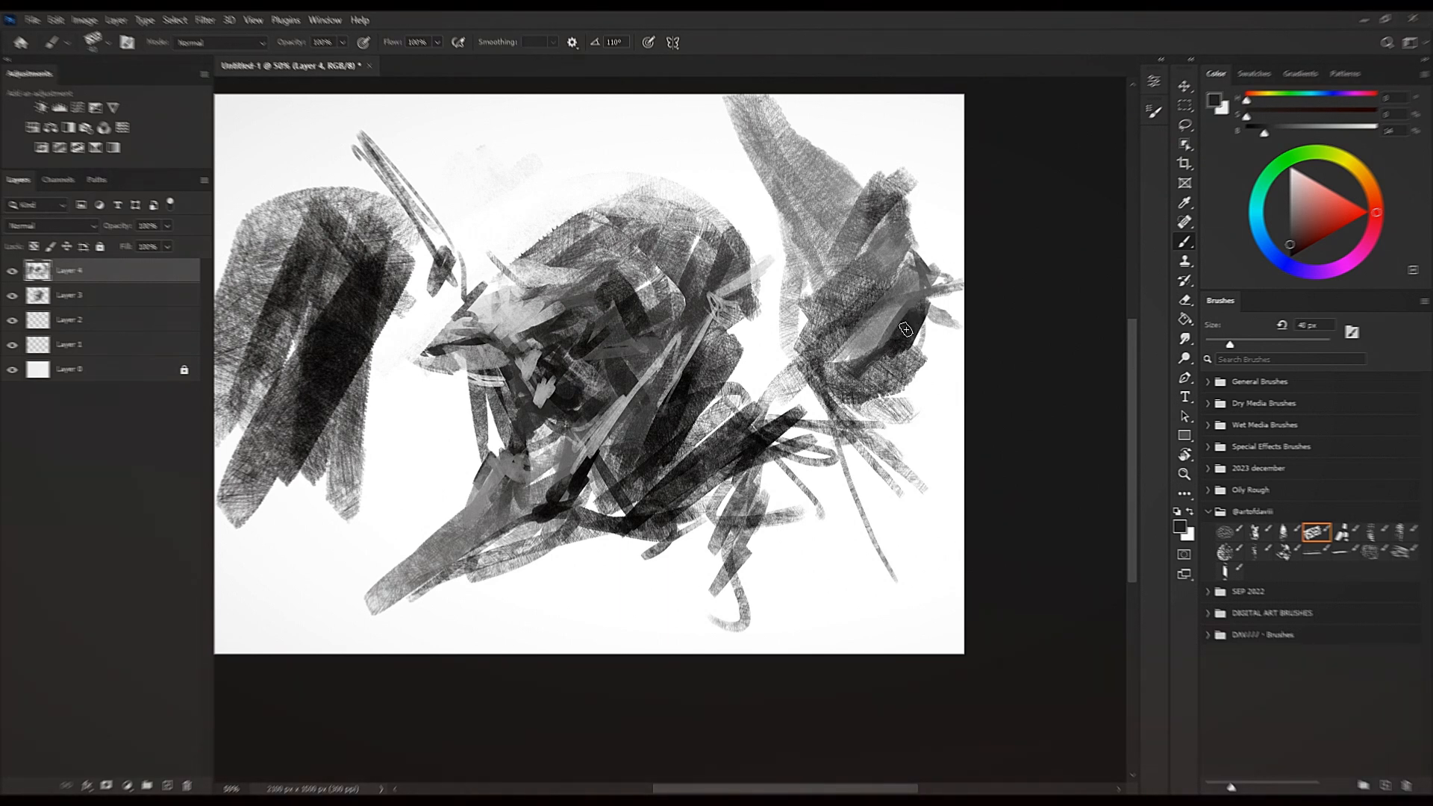
left_click(861, 332, "alt")
left_click(905, 329, "alt")
mouse_move(904, 341)
left_mouse_down()
mouse_move(888, 395)
mouse_move(937, 470)
left_mouse_up()
key("bracketright")
key("bracketright")
left_click(1289, 256)
Try painting a long black arc over the head with a 45 px brush, and undo it.
key("bracketleft")
key("bracketleft")
key("bracketleft")
key("bracketleft")
key("bracketleft")
key("bracketleft")
key("bracketleft")
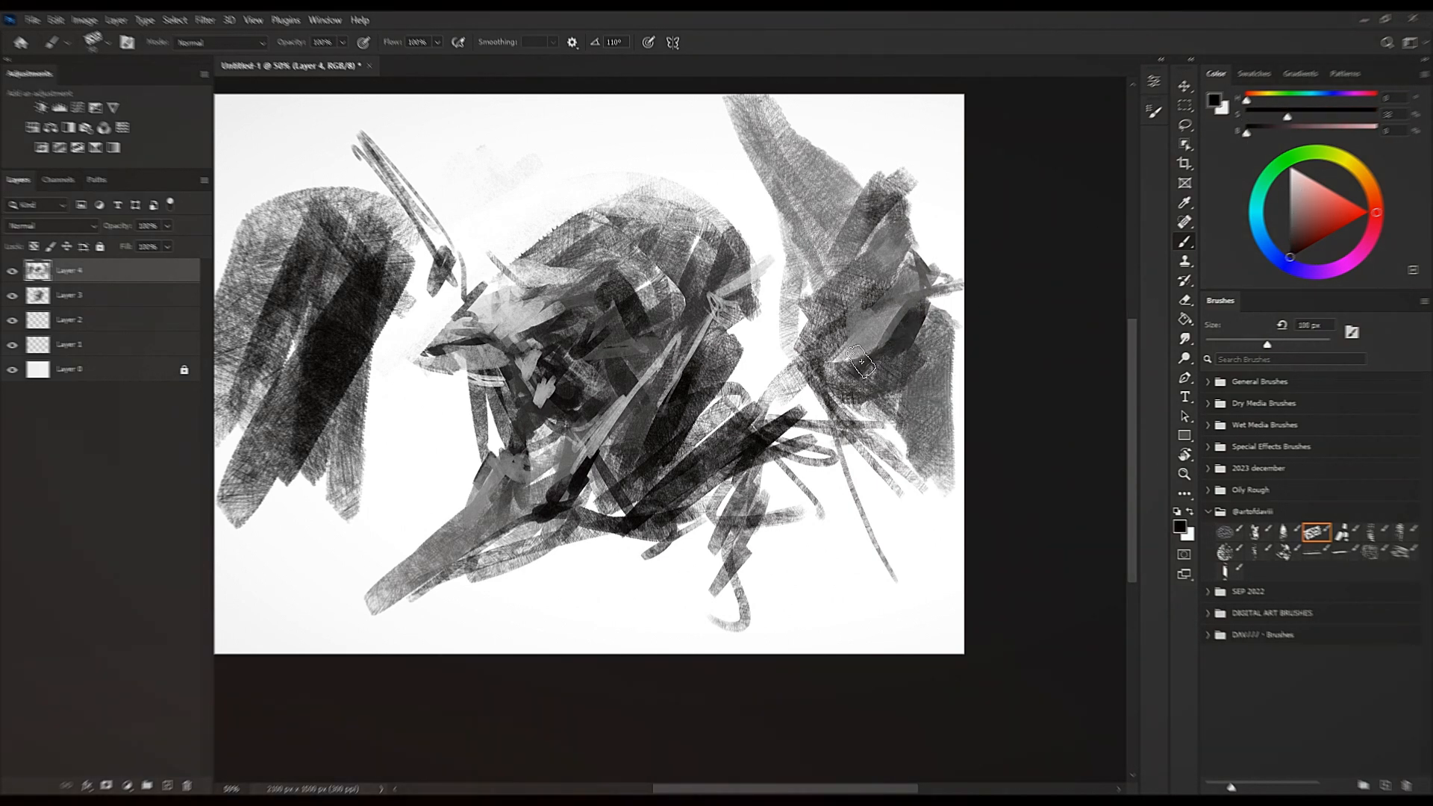
left_click_drag(870, 176, 545, 143)
left_click_drag(358, 349, 850, 130)
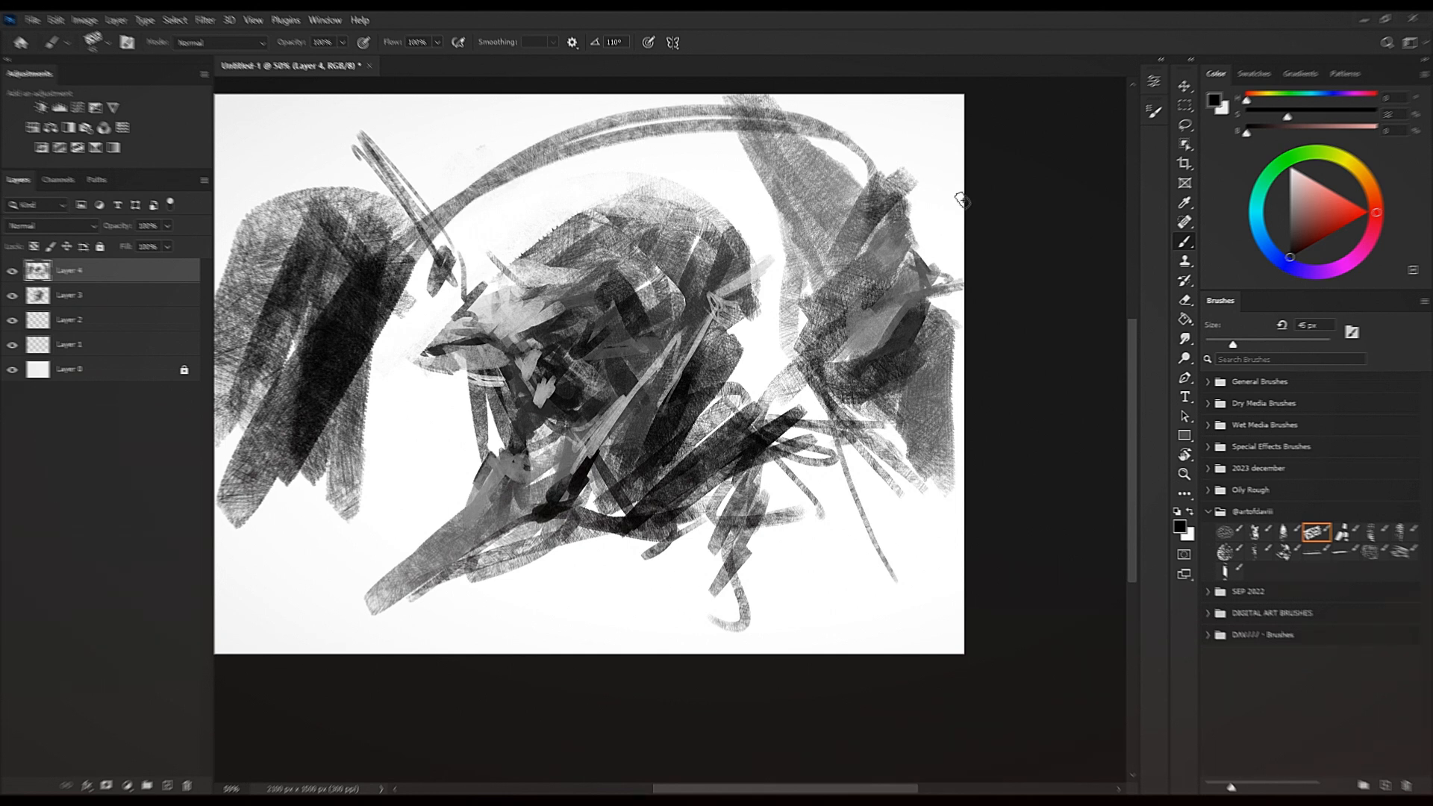
key("ctrl+z")
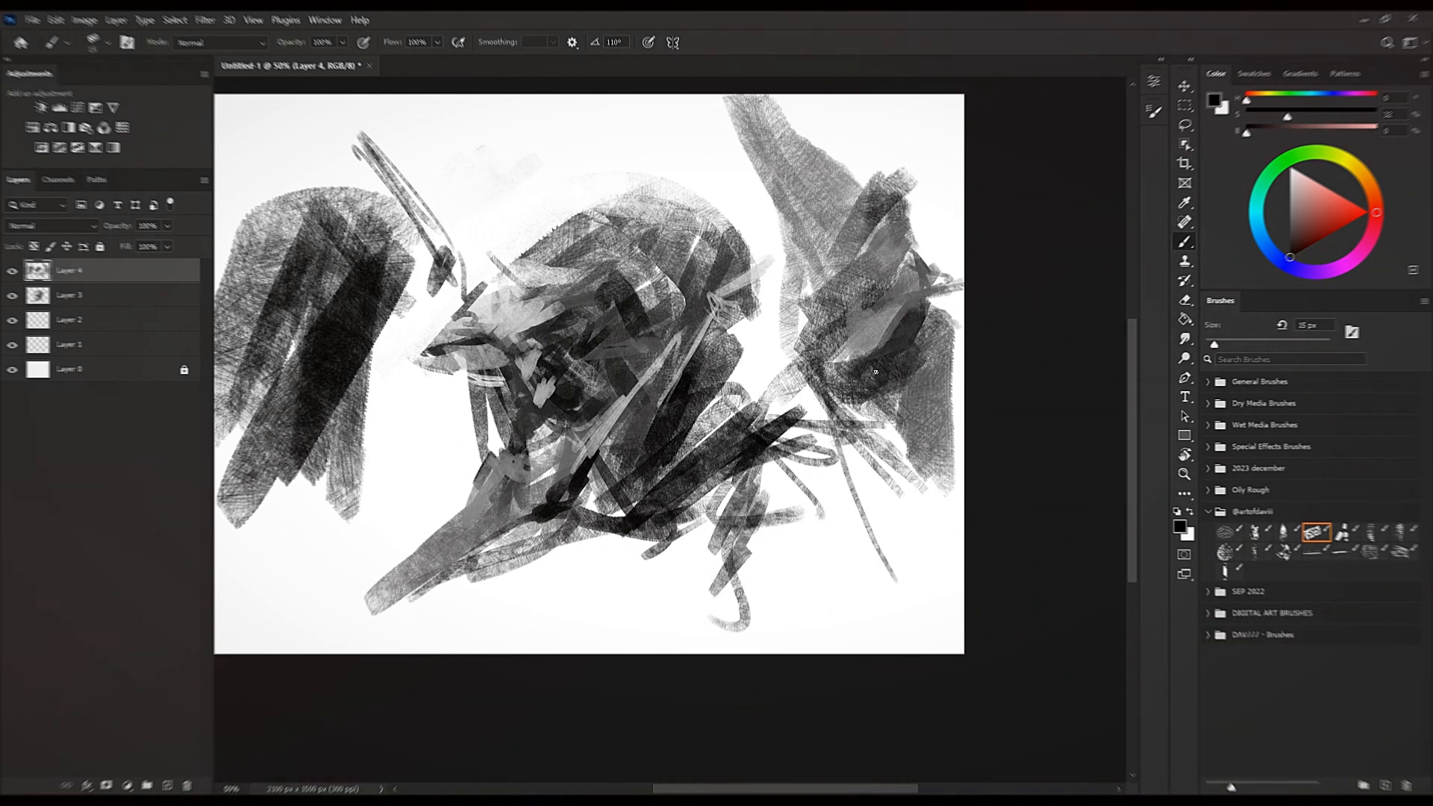
Paint long black lines and denser dark strokes hanging beneath the new shape, enlarging the brush between strokes.
key("bracketright")
left_click_drag(799, 385, 893, 641)
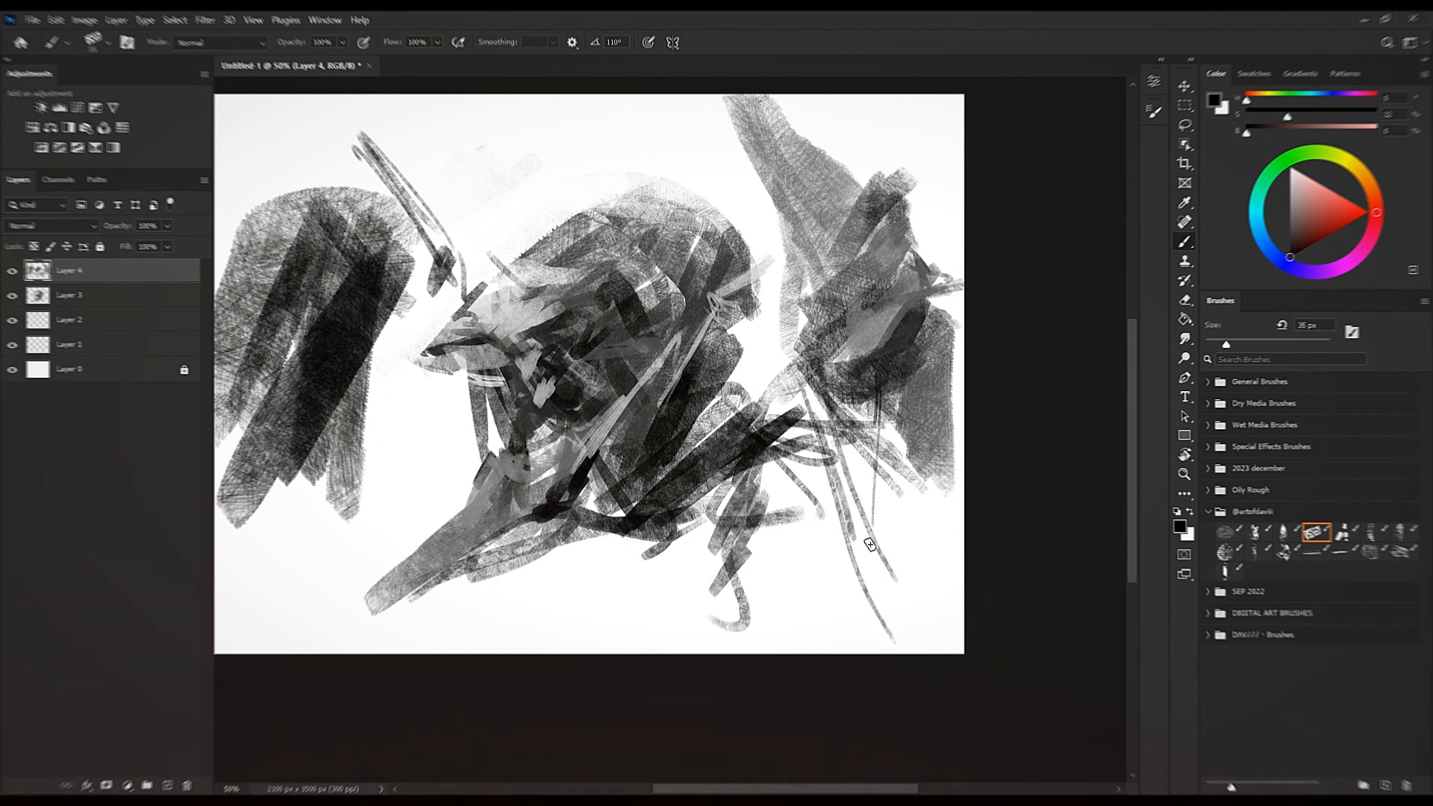
key("bracketright")
left_click_drag(861, 510, 839, 459)
mouse_move(874, 408)
left_mouse_down()
mouse_move(842, 451)
mouse_move(831, 384)
mouse_move(879, 312)
mouse_move(887, 398)
mouse_move(876, 416)
mouse_move(910, 409)
mouse_move(876, 475)
mouse_move(871, 556)
left_mouse_up()
Reduce the brush to 15 px, then paint strokes across the new shape, toward the head and up the tapering form.
key("bracketleft")
key("bracketleft")
key("bracketleft")
key("bracketleft")
key("bracketleft")
key("bracketleft")
key("bracketleft")
key("bracketleft")
key("bracketleft")
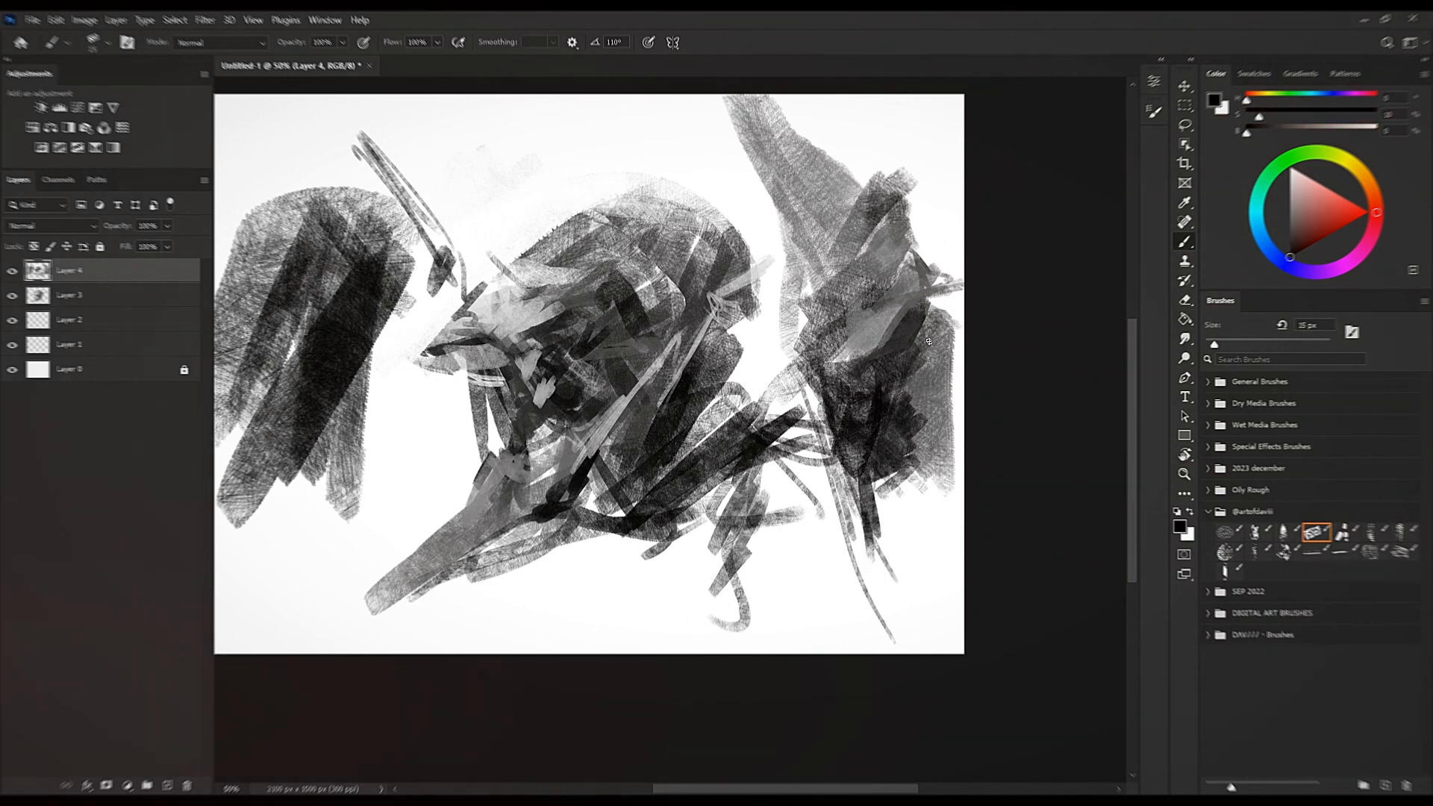
left_click_drag(880, 353, 942, 280)
key("bracketright")
key("bracketright")
left_click_drag(801, 348, 753, 352)
mouse_move(831, 323)
left_mouse_down()
mouse_move(755, 160)
mouse_move(833, 321)
mouse_move(700, 355)
mouse_move(833, 310)
mouse_move(797, 313)
mouse_move(840, 235)
left_mouse_up()
Adjust the brush size, sample a mid grey from the new shape, and reset the painting colour to black.
key("bracketright")
key("bracketright")
key("bracketright")
left_click(869, 319, "alt")
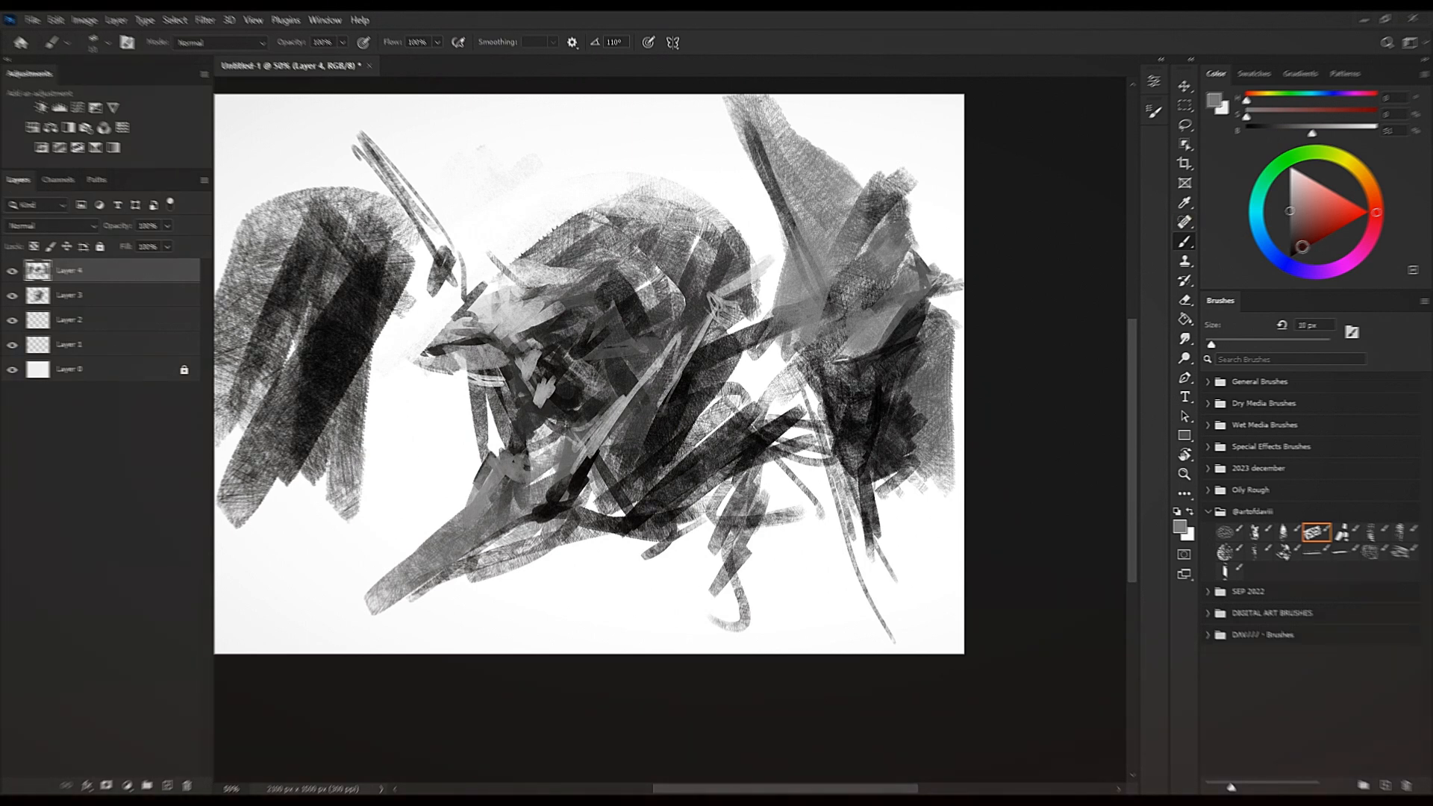
key("d")
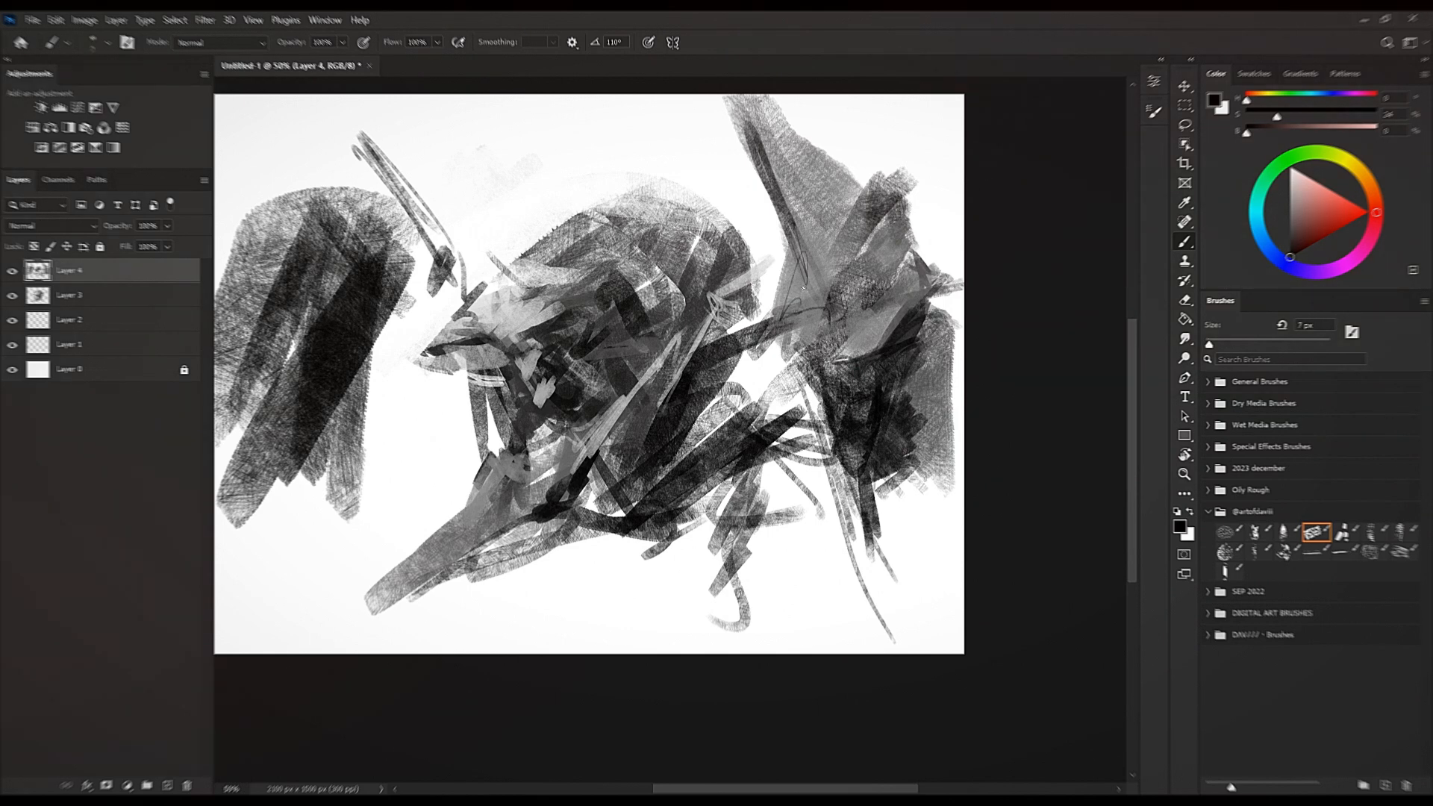
Draw thin black lines up the side of the spiky form and a wide arc over the canvas's upper-right area.
left_click_drag(767, 251, 753, 149)
mouse_move(752, 143)
left_mouse_down()
mouse_move(763, 307)
mouse_move(830, 97)
left_mouse_up()
left_click_drag(815, 112, 947, 178)
left_click_drag(880, 118, 961, 212)
Enlarge the brush, sample a grey from the spiky form, and paint grey strokes inside the arc's upper half.
key("bracketright")
key("bracketright")
key("bracketright")
key("bracketright")
key("bracketright")
left_click(797, 187, "alt")
left_click_drag(836, 113, 801, 157)
left_click_drag(879, 105, 824, 191)
Enlarge the brush further, paint a broad stroke down the head shape, then add sampled darker marks at its centre and far side.
key("bracketright")
key("bracketright")
key("bracketright")
key("bracketright")
mouse_move(876, 142)
left_mouse_down()
mouse_move(933, 191)
mouse_move(848, 166)
mouse_move(937, 187)
mouse_move(942, 299)
left_mouse_up()
key("bracketright")
left_click(866, 317, "alt")
mouse_move(862, 214)
left_mouse_down()
mouse_move(894, 156)
mouse_move(877, 144)
mouse_move(855, 203)
left_mouse_up()
key("bracketleft")
key("bracketright")
mouse_move(942, 155)
left_mouse_down()
mouse_move(965, 255)
mouse_move(930, 276)
left_mouse_up()
Paint larger strokes around the head shape's lower face and outer edge, sampling tones from the face area.
key("bracketright")
mouse_move(871, 285)
left_mouse_down()
mouse_move(956, 286)
mouse_move(889, 287)
left_mouse_up()
key("bracketright")
mouse_move(961, 391)
left_mouse_down()
mouse_move(925, 363)
mouse_move(962, 340)
mouse_move(911, 334)
left_mouse_up()
left_click(916, 339, "alt")
left_click(908, 307, "alt")
key("bracketright")
mouse_move(955, 310)
left_mouse_down()
mouse_move(912, 330)
mouse_move(970, 350)
mouse_move(999, 336)
left_mouse_up()
Sample darker tones around the jaw, reduce the brush, and add short strokes at the neck and up the near side.
key("bracketright")
left_click(881, 356, "alt")
left_click(881, 359, "alt")
left_click(886, 311, "alt")
key("bracketleft")
key("bracketleft")
left_click(888, 380, "alt")
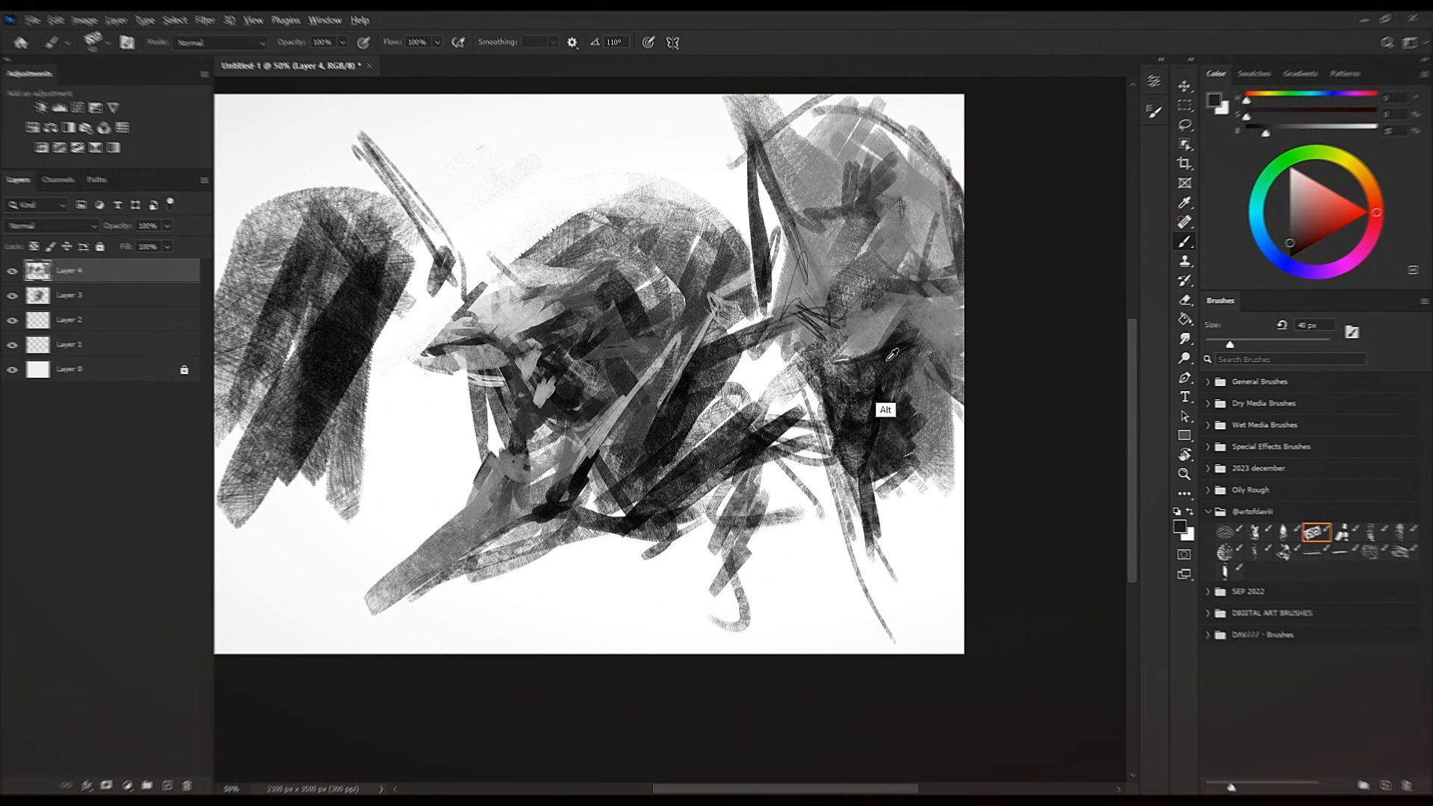
key("bracketleft")
left_click(825, 425, "alt")
left_click(829, 450, "alt")
mouse_move(822, 395)
left_mouse_down()
mouse_move(766, 323)
mouse_move(821, 365)
left_mouse_up()
mouse_move(789, 319)
left_mouse_down()
mouse_move(739, 146)
mouse_move(800, 279)
mouse_move(774, 300)
left_mouse_up()
Sample a grey from the head shape, enlarge the brush, and fill the gap along its inner side.
key("bracketright")
key("bracketright")
left_click(824, 224, "alt")
key("bracketright")
key("bracketright")
mouse_move(815, 214)
left_mouse_down()
mouse_move(785, 299)
mouse_move(794, 241)
mouse_move(772, 245)
mouse_move(785, 323)
mouse_move(792, 291)
left_mouse_up()
key("bracketright")
left_click(764, 247, "alt")
key("bracketright")
key("bracketright")
Paint the crown of the head shape in a dark tone, then fill across it with sampled mid grey.
mouse_move(820, 123)
left_mouse_down()
mouse_move(769, 156)
mouse_move(904, 103)
left_mouse_up()
left_click(836, 159, "alt")
mouse_move(793, 157)
left_mouse_down()
mouse_move(838, 123)
mouse_move(925, 119)
left_mouse_up()
key("bracketleft")
left_click_drag(902, 112, 951, 182)
Reduce the brush to 25 px and smaller, sample tones from the jaw, and paint a short stroke across the face.
key("bracketleft")
key("bracketleft")
left_click(893, 339, "alt")
left_click(883, 335, "alt")
key("bracketleft")
left_click_drag(922, 316, 893, 323)
left_click(909, 336, "alt")
key("bracketleft")
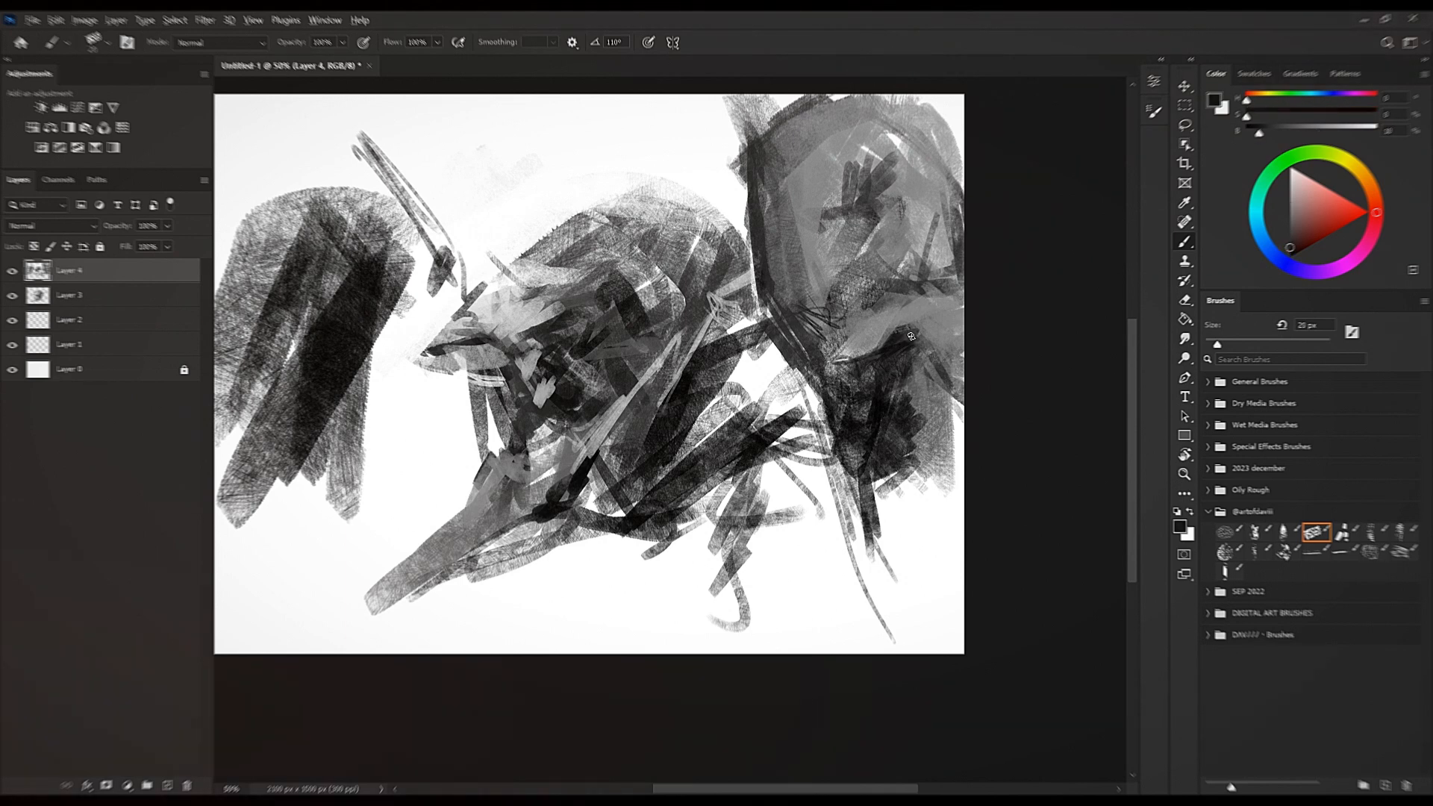
key("bracketleft")
left_click(901, 349, "alt")
Sample a dark tone, draw lines tapering down beneath the jaw, and paint dense 40 px strokes along the arm.
left_click(877, 434, "alt")
left_click_drag(886, 478, 898, 633)
left_click_drag(873, 536, 900, 633)
key("bracketright")
key("bracketright")
left_click_drag(776, 449, 842, 544)
left_click_drag(787, 428, 843, 537)
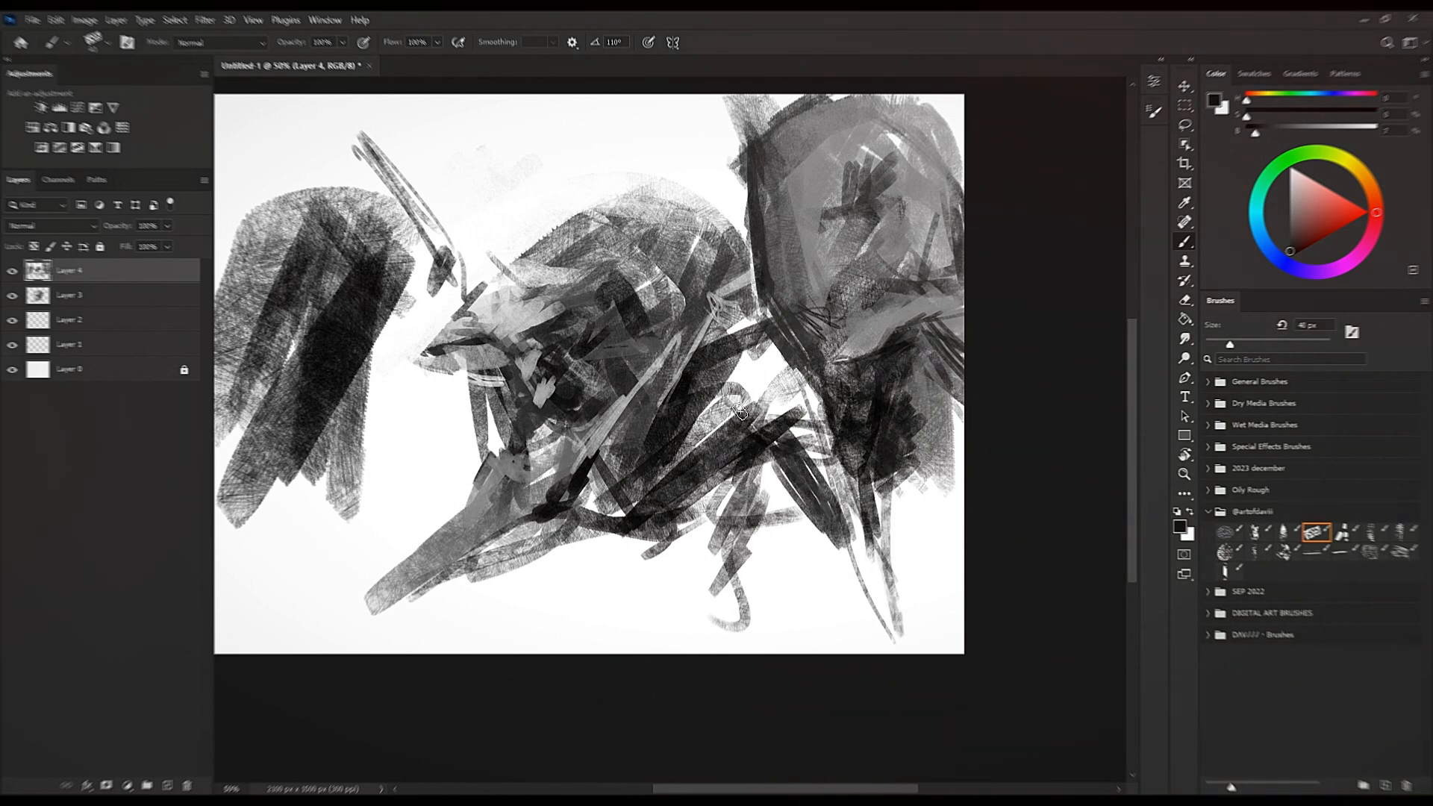
Sample tones from the body and paint diagonal grey strokes from the shoulder down across the torso.
left_click(742, 415, "alt")
key("bracketright")
left_click(677, 432, "alt")
left_click_drag(755, 364, 674, 451)
left_click_drag(755, 365, 703, 424)
left_click(721, 421, "alt")
Sample tones from the belly, paint long strokes down toward the canvas's lower edge, and dab a mark before the figure.
key("bracketright")
key("bracketright")
left_click(652, 513, "alt")
mouse_move(786, 401)
left_mouse_down()
mouse_move(650, 499)
mouse_move(830, 652)
left_mouse_up()
left_click(648, 510, "alt")
key("bracketleft")
left_click_drag(837, 656, 751, 534)
left_click(413, 412)
Lasso the separate dark shape on the canvas's left side and delete it.
key("bracketright")
key("bracketright")
mouse_move(441, 416)
left_mouse_down()
mouse_move(513, 440)
mouse_move(502, 446)
mouse_move(335, 134)
mouse_move(624, 103)
left_mouse_up()
key("l")
key("Delete")
Lasso the second head and dark mass behind the central figure and delete them.
left_click_drag(755, 121, 822, 301)
mouse_move(1077, 556)
left_mouse_down()
mouse_move(891, 114)
mouse_move(688, 191)
left_mouse_up()
key("Delete")
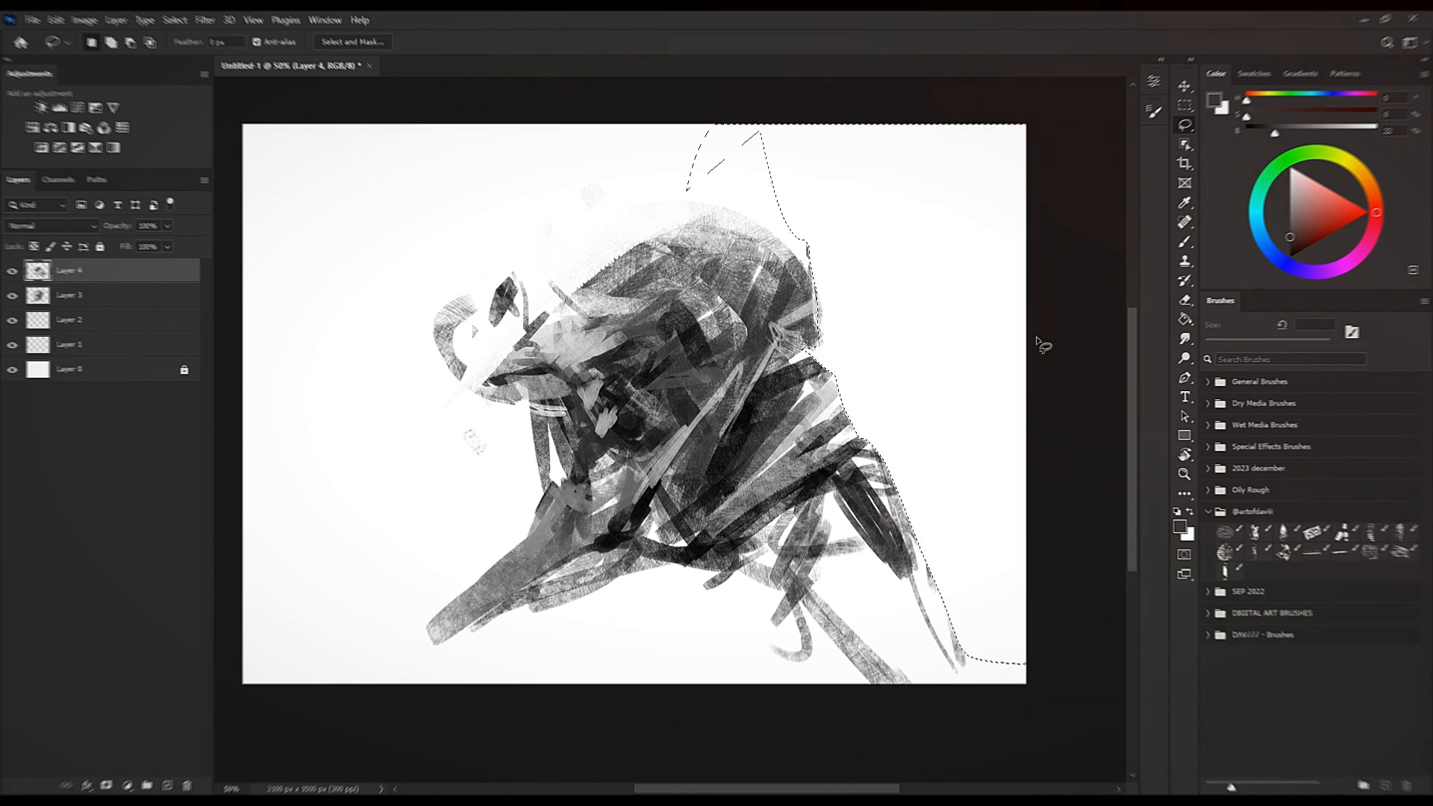
left_click(930, 291)
key("Delete")
left_click(691, 309)
key("ctrl+t")
mouse_move(992, 208)
left_mouse_down()
mouse_move(1017, 233)
mouse_move(993, 236)
left_mouse_up()
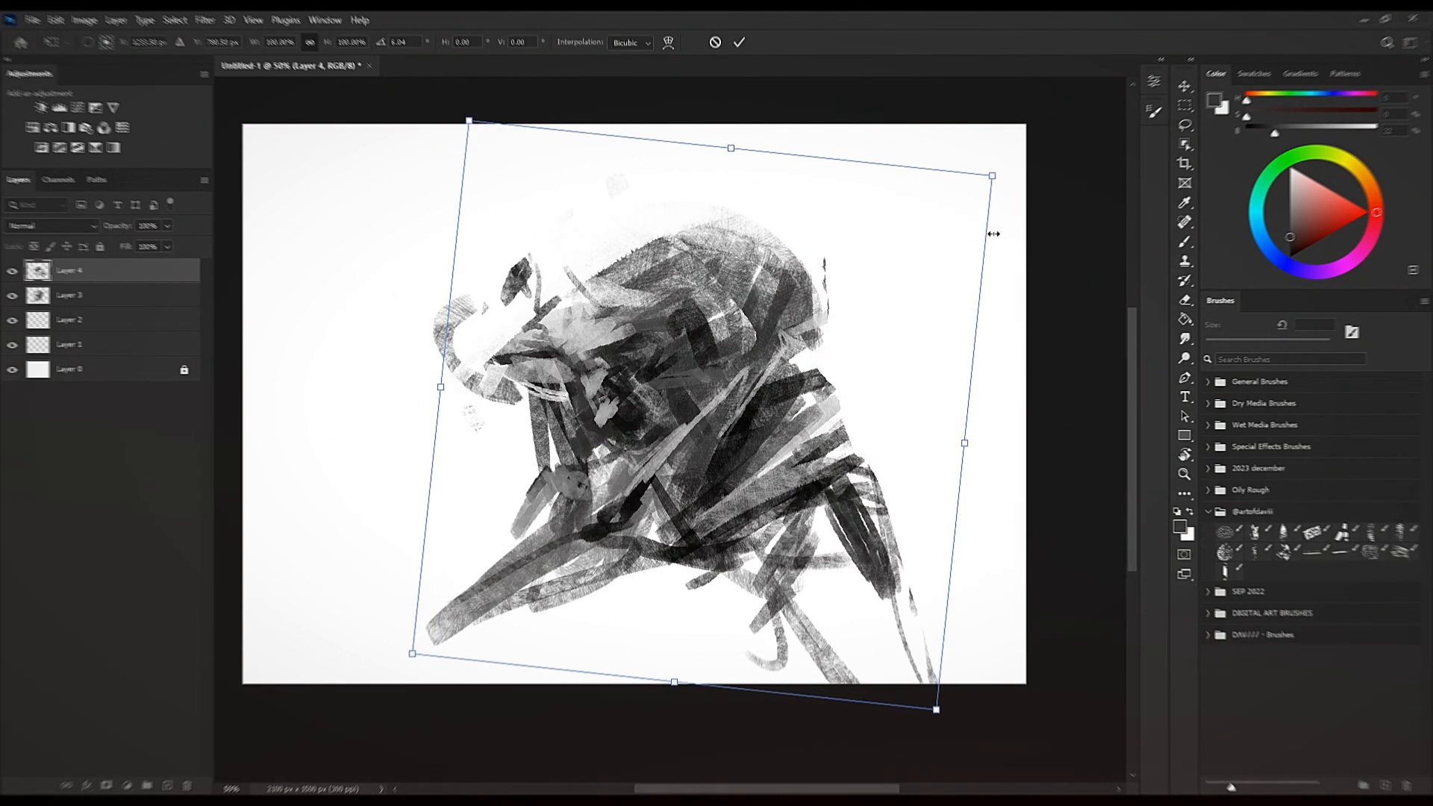
key("l")
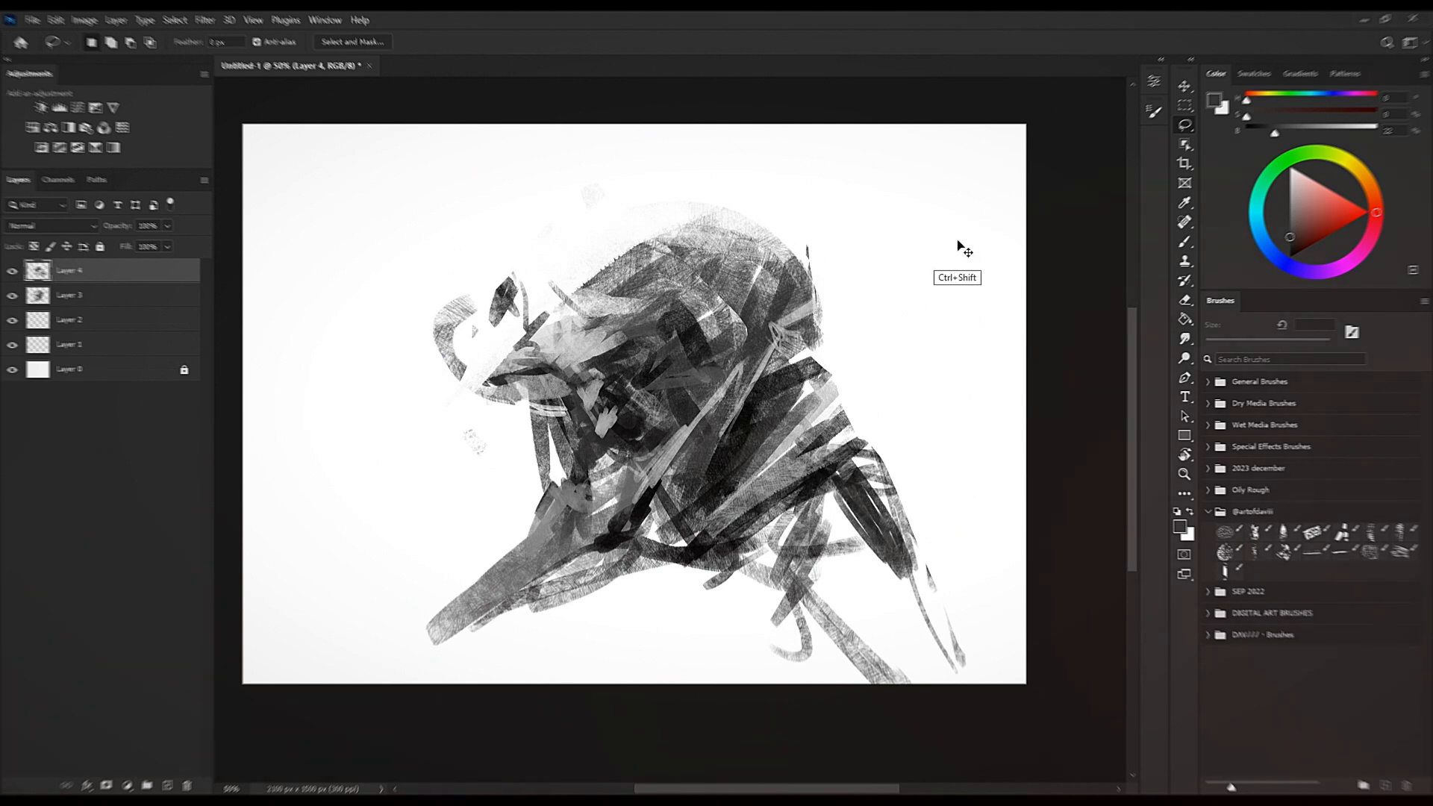
key("ctrl+z")
Copy the whole canvas onto a new layer, rotate the copy clockwise about 8°, and shift it slightly up and left.
key("ctrl+d")
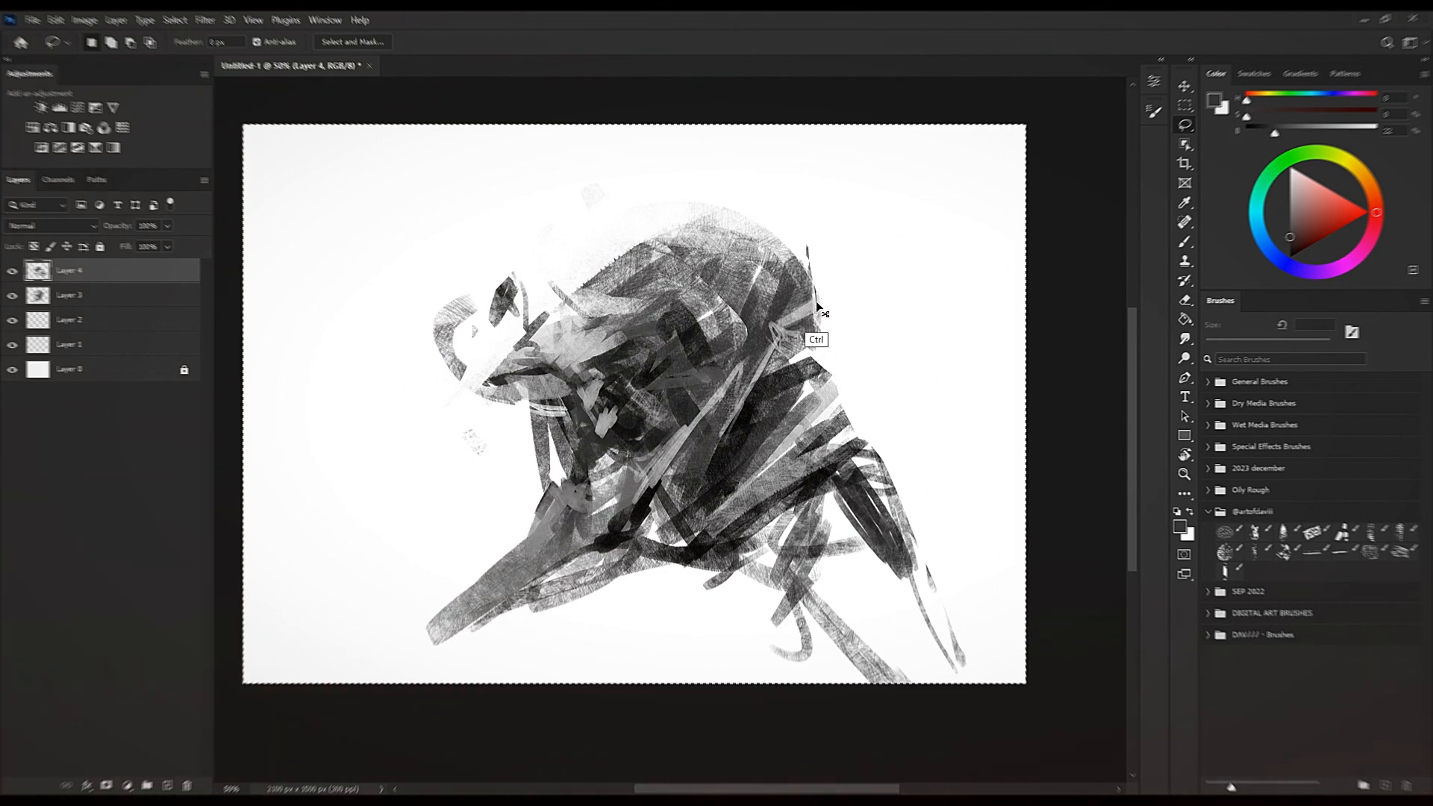
key("ctrl+j")
key("ctrl+t")
left_click_drag(1054, 213, 1098, 268)
left_click_drag(934, 374, 901, 354)
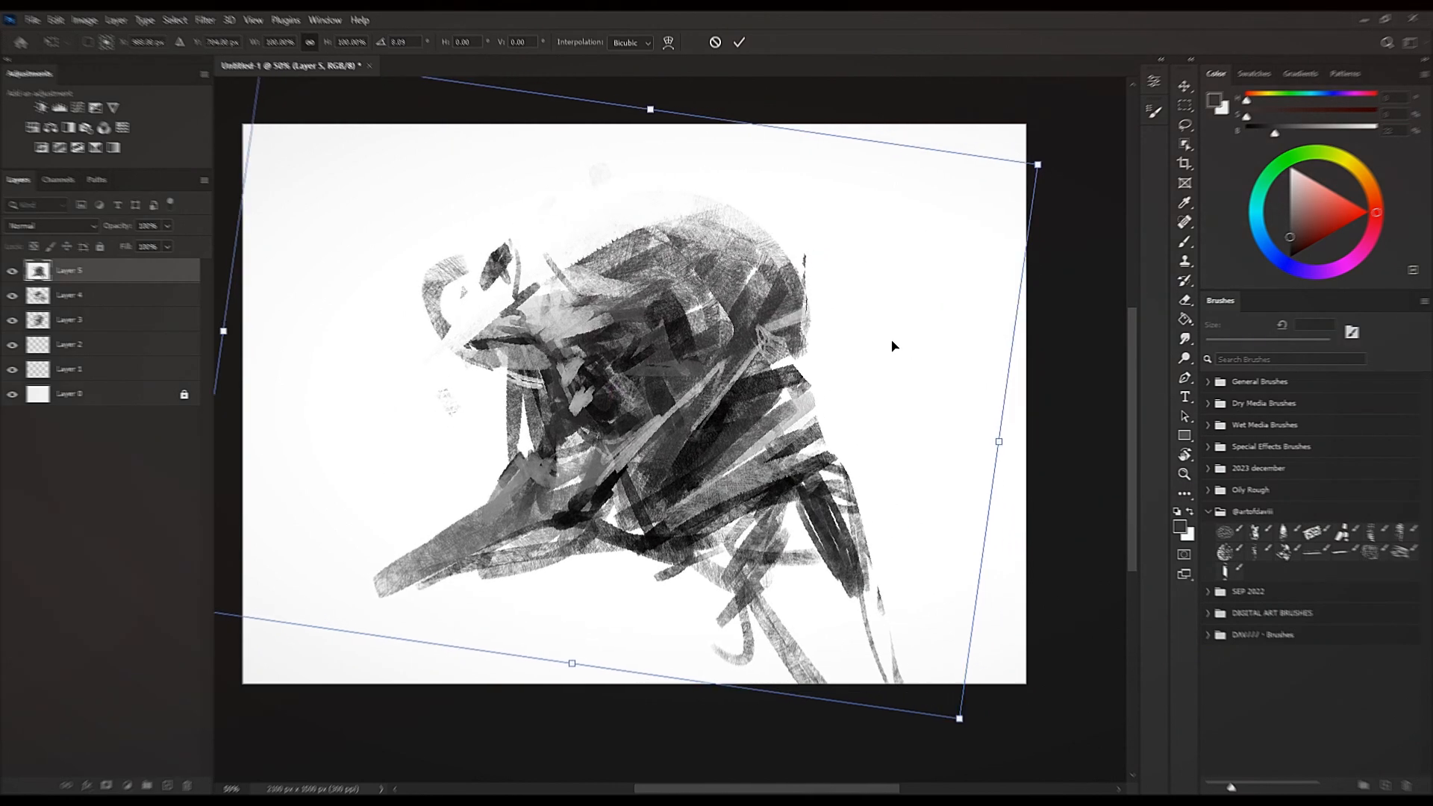
Distort the copied figure by pulling its upper edge and corners inward, making it lower and more slanted.
right_click(752, 333)
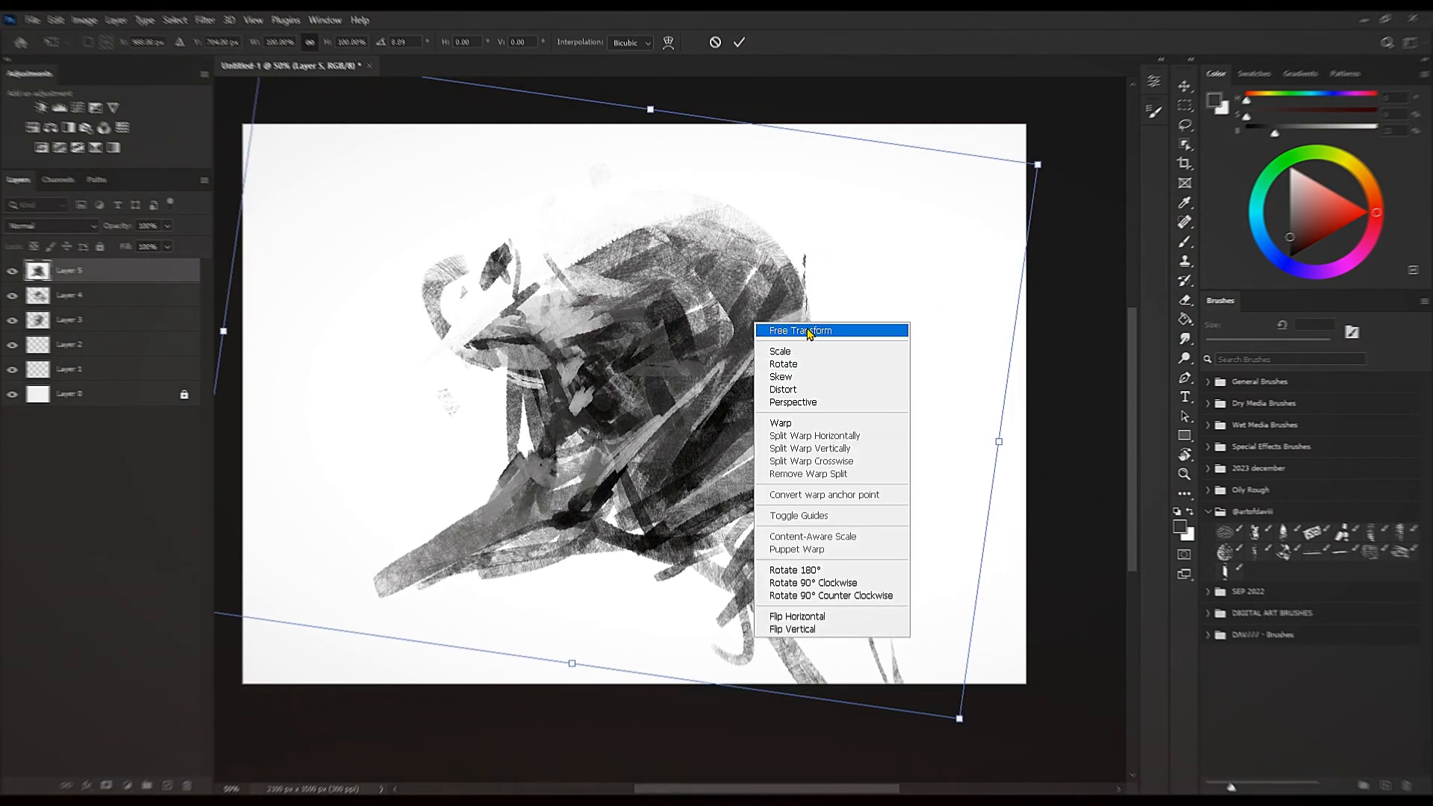
left_click(795, 390)
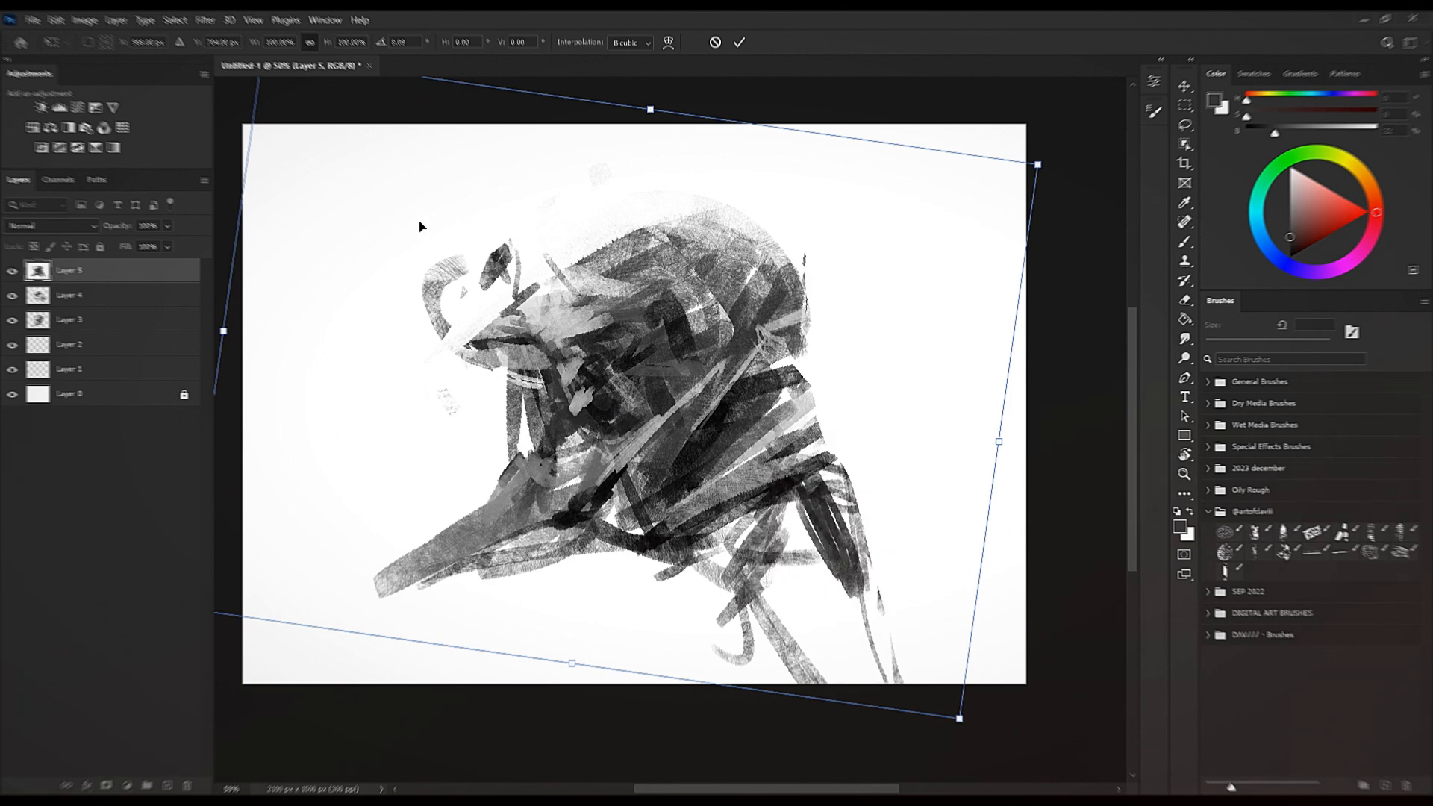
left_click_drag(654, 117, 703, 201)
mouse_move(324, 145)
left_mouse_down()
mouse_move(428, 131)
mouse_move(425, 197)
mouse_move(303, 153)
mouse_move(330, 161)
left_mouse_up()
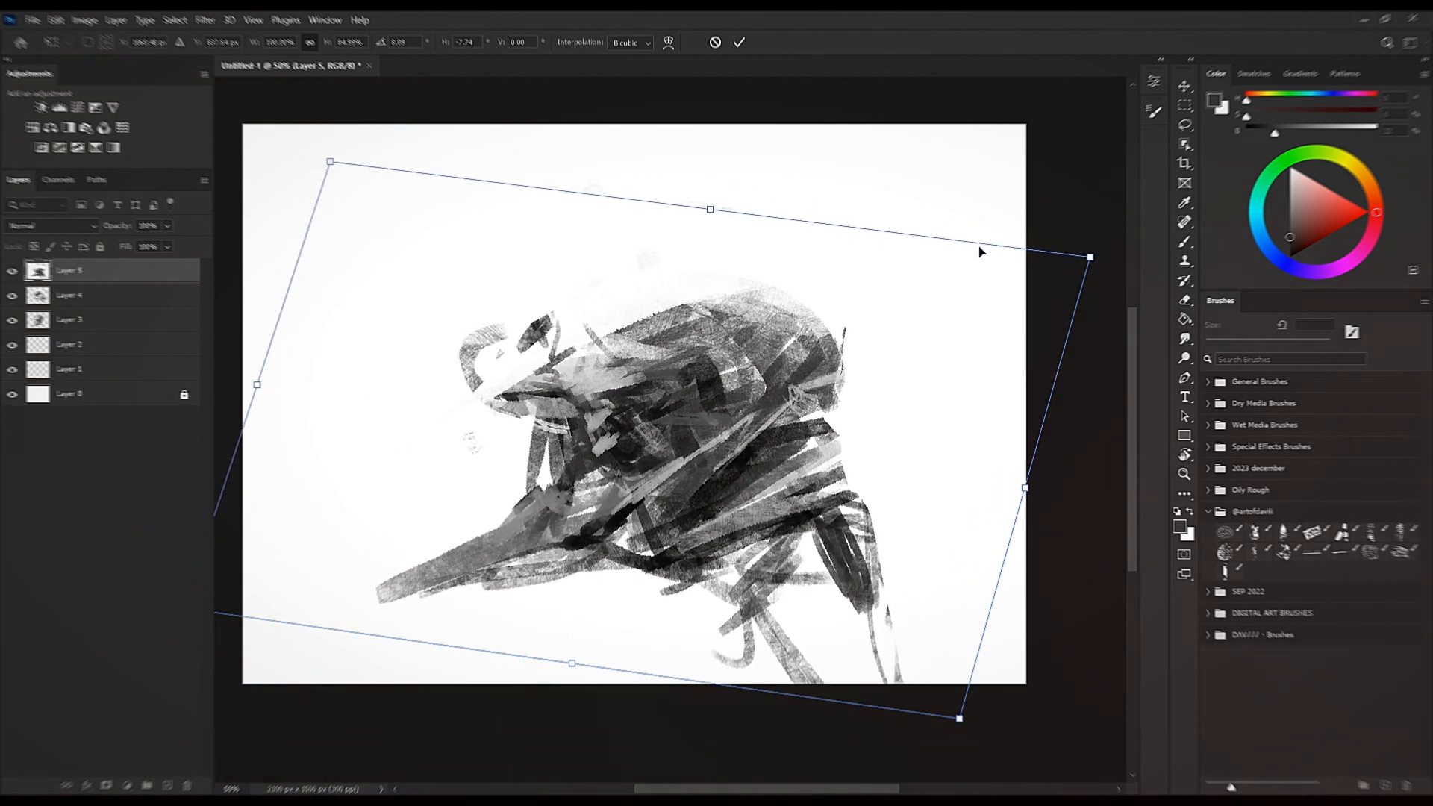
left_click_drag(1090, 258, 985, 361)
left_click_drag(919, 462, 916, 388)
left_click_drag(961, 649, 890, 573)
left_click_drag(727, 573, 729, 595)
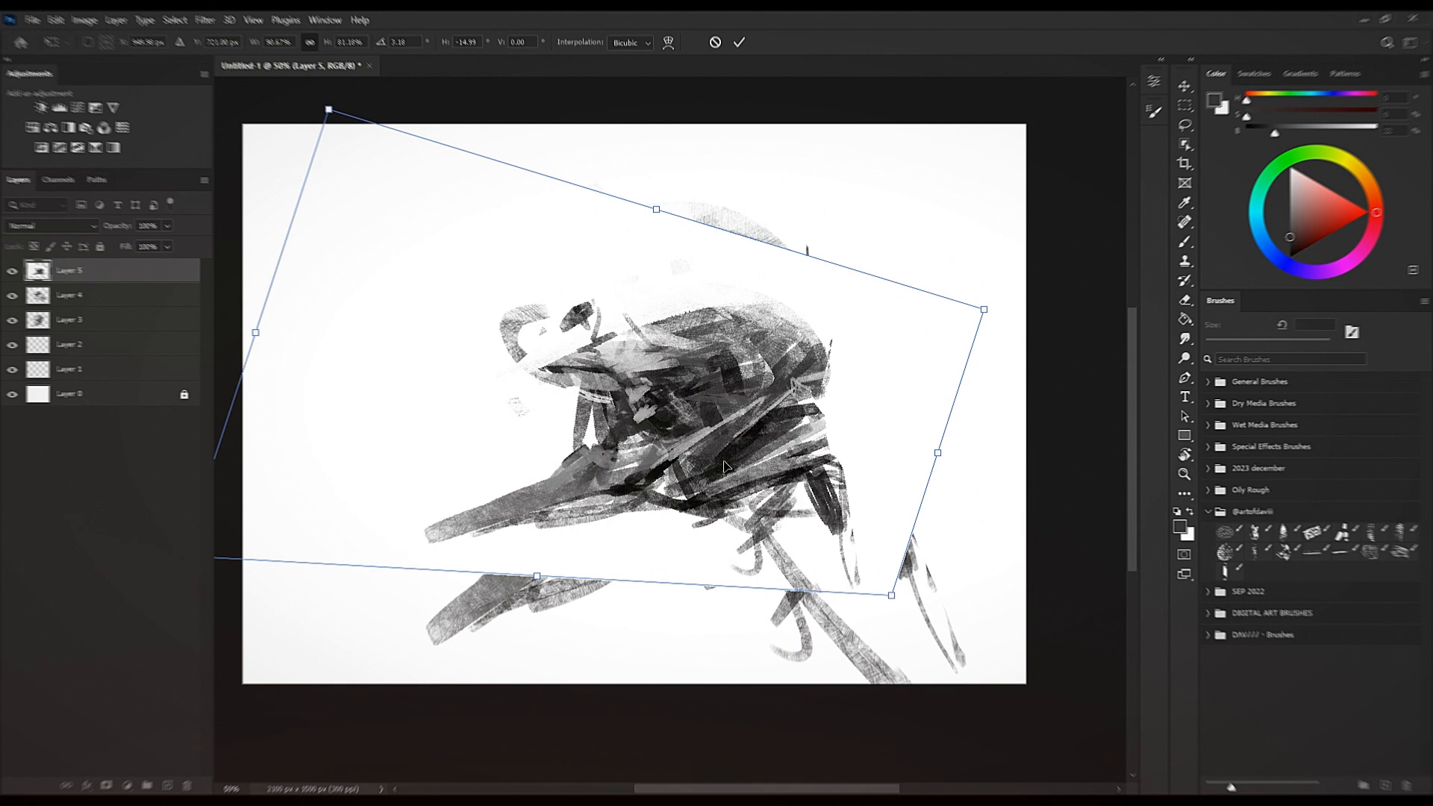
Warp the copied figure, bending its head and back and lowering the upper rear corner, and apply the transformation.
right_click(677, 400)
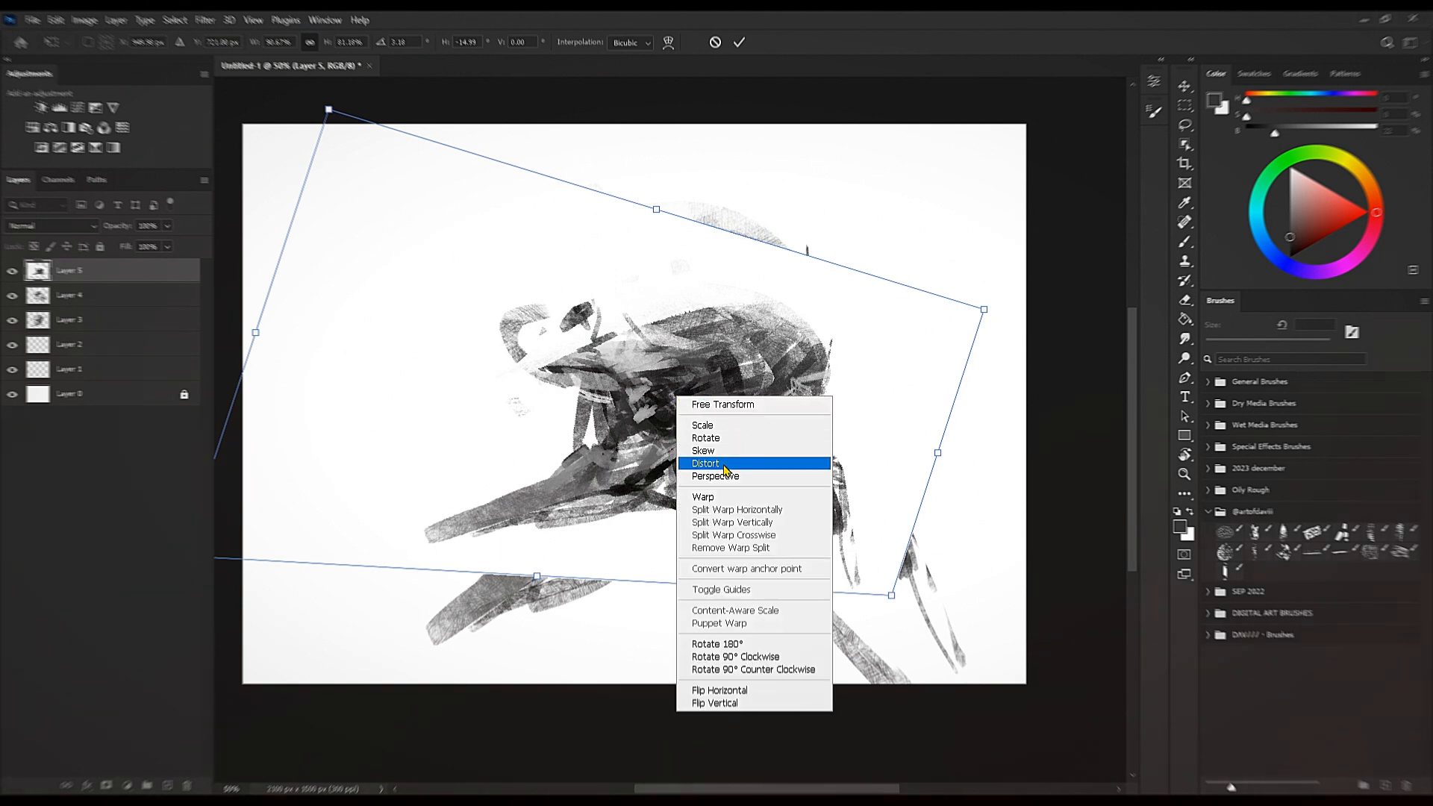
left_click(697, 496)
left_click_drag(699, 365, 713, 391)
left_click_drag(568, 358, 578, 321)
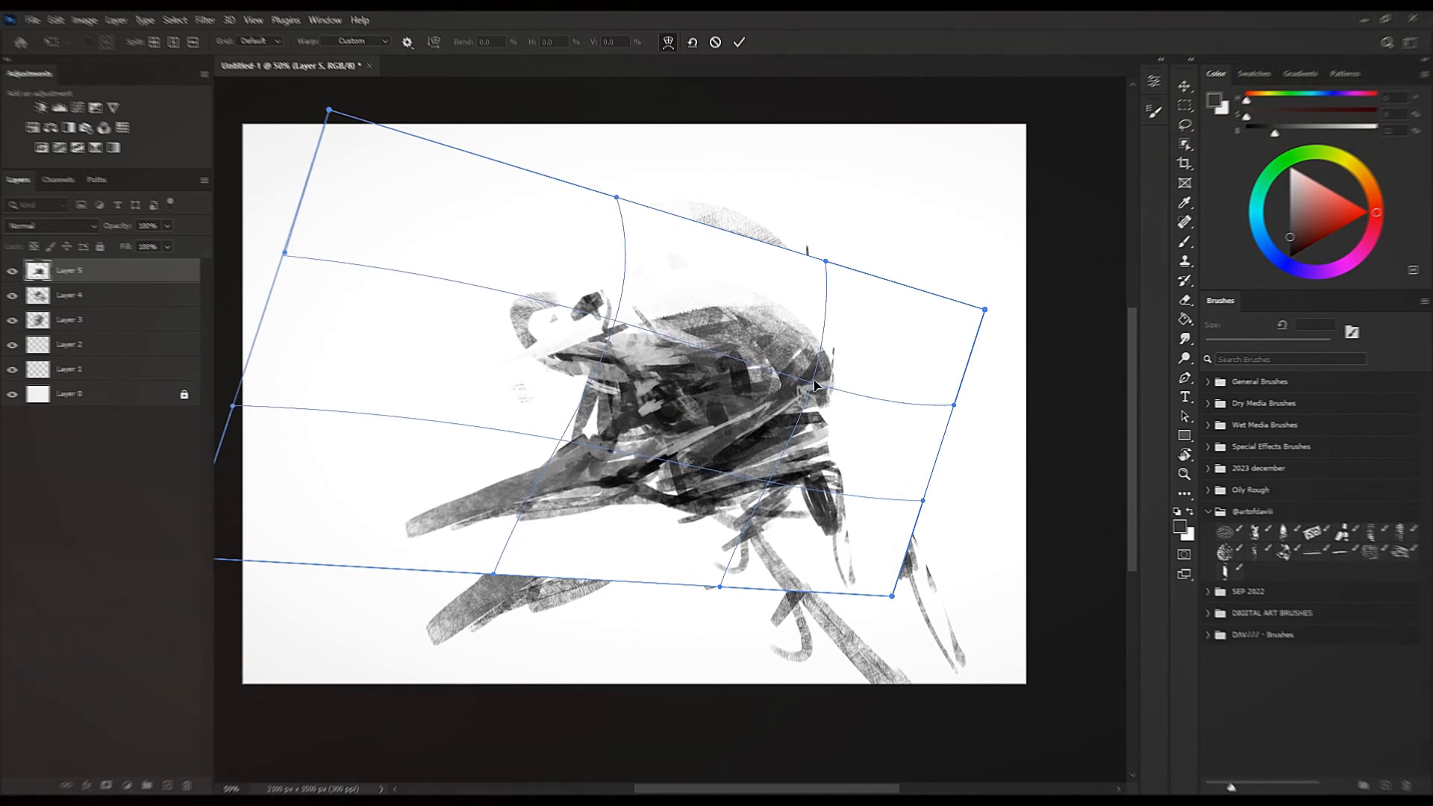
left_click_drag(814, 390, 795, 387)
left_click_drag(985, 310, 989, 366)
mouse_move(957, 422)
left_mouse_down()
mouse_move(946, 482)
mouse_move(959, 418)
left_mouse_up()
key("Return")
Mirror the canvas horizontally and enlarge the copied figure from its upper corner.
key("f")
left_click_drag(722, 366, 737, 339)
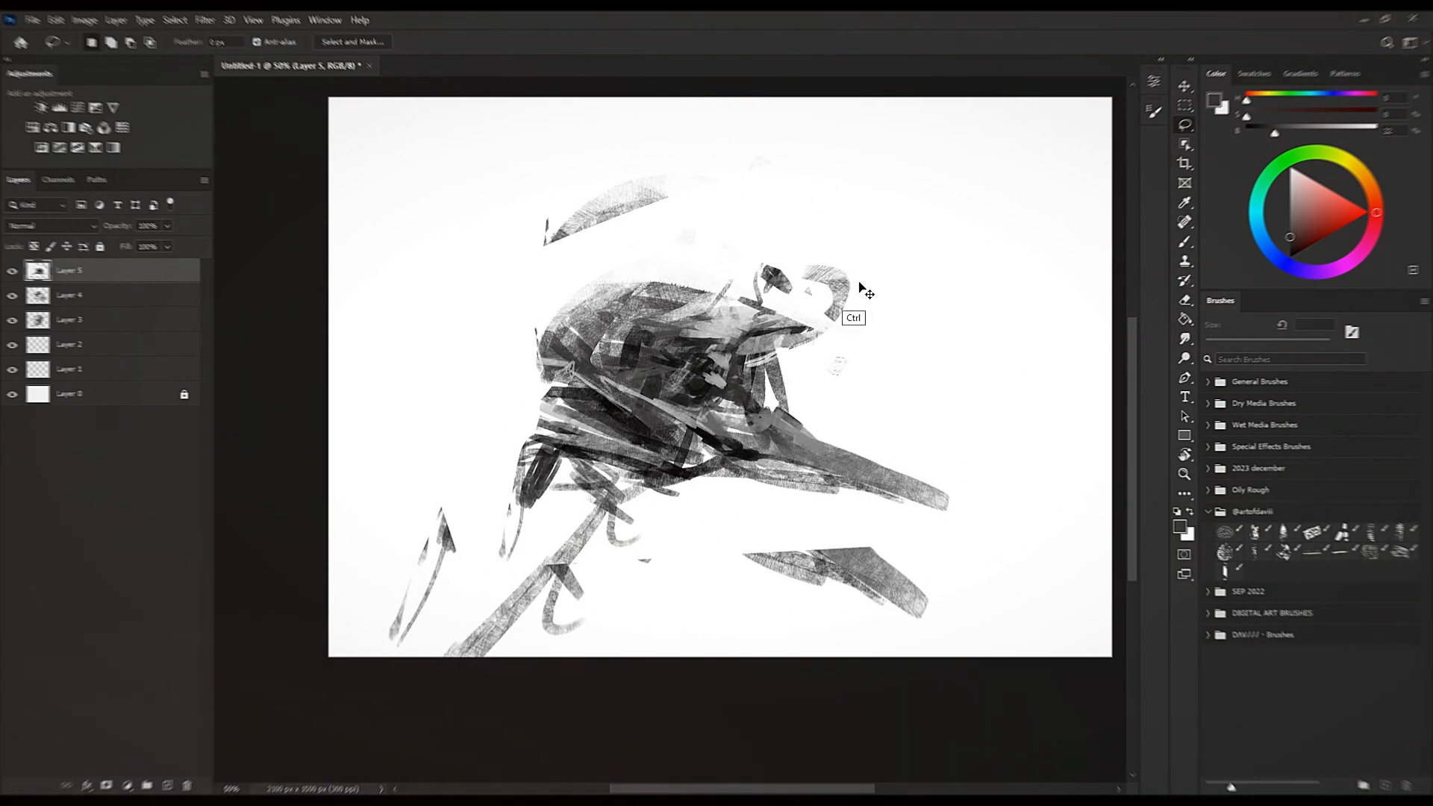
key("ctrl+t")
left_click_drag(1072, 128, 914, 214)
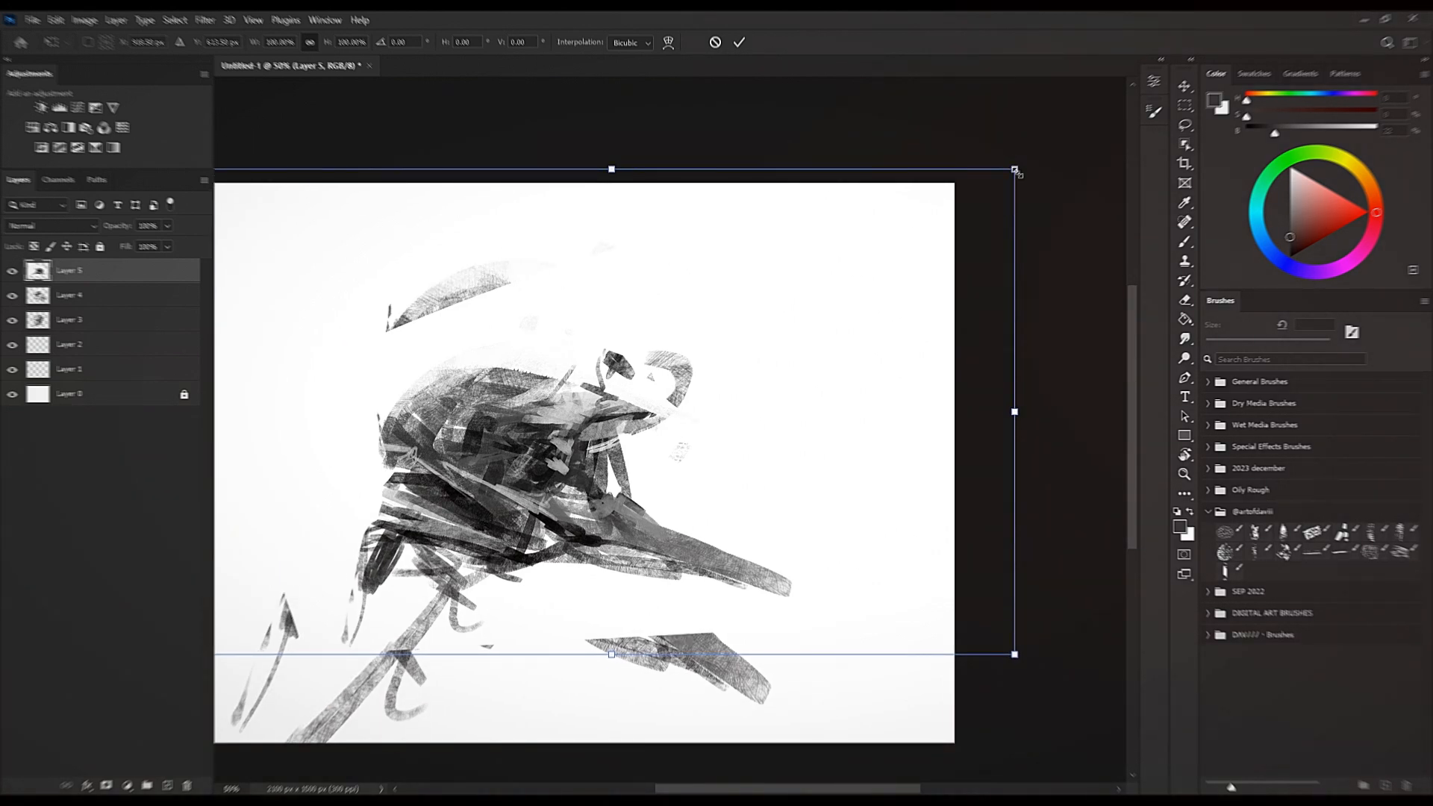
left_click_drag(1013, 170, 1111, 109)
key("Return")
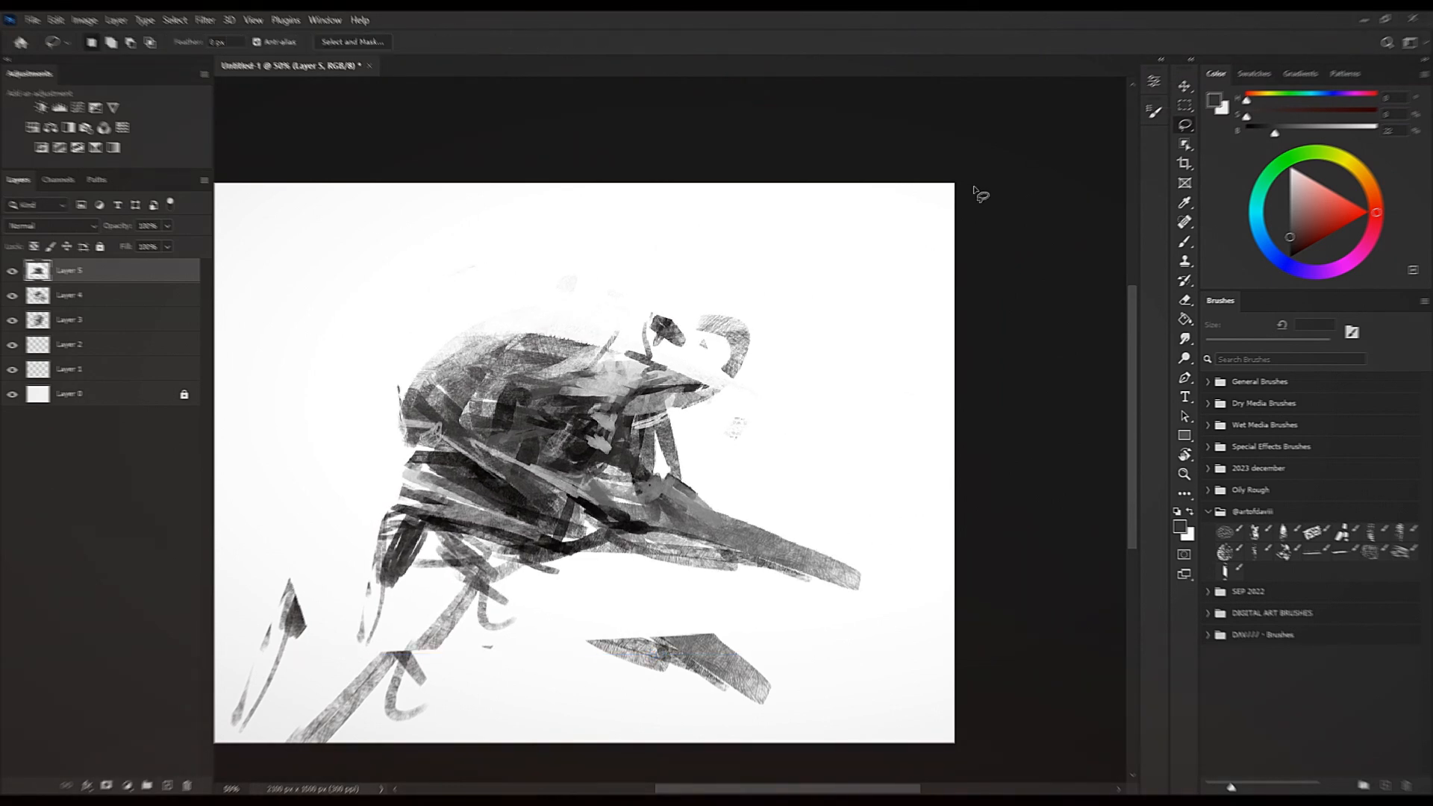
Mirror the canvas back to its original orientation and return to the Brush tool.
key("h")
left_click_drag(713, 409, 748, 335)
key("z")
mouse_move(854, 338)
left_mouse_down()
mouse_move(791, 345)
mouse_move(855, 354)
left_mouse_up()
mouse_move(906, 384)
left_mouse_down()
mouse_move(777, 400)
mouse_move(815, 385)
left_mouse_up()
key("v")
key("b")
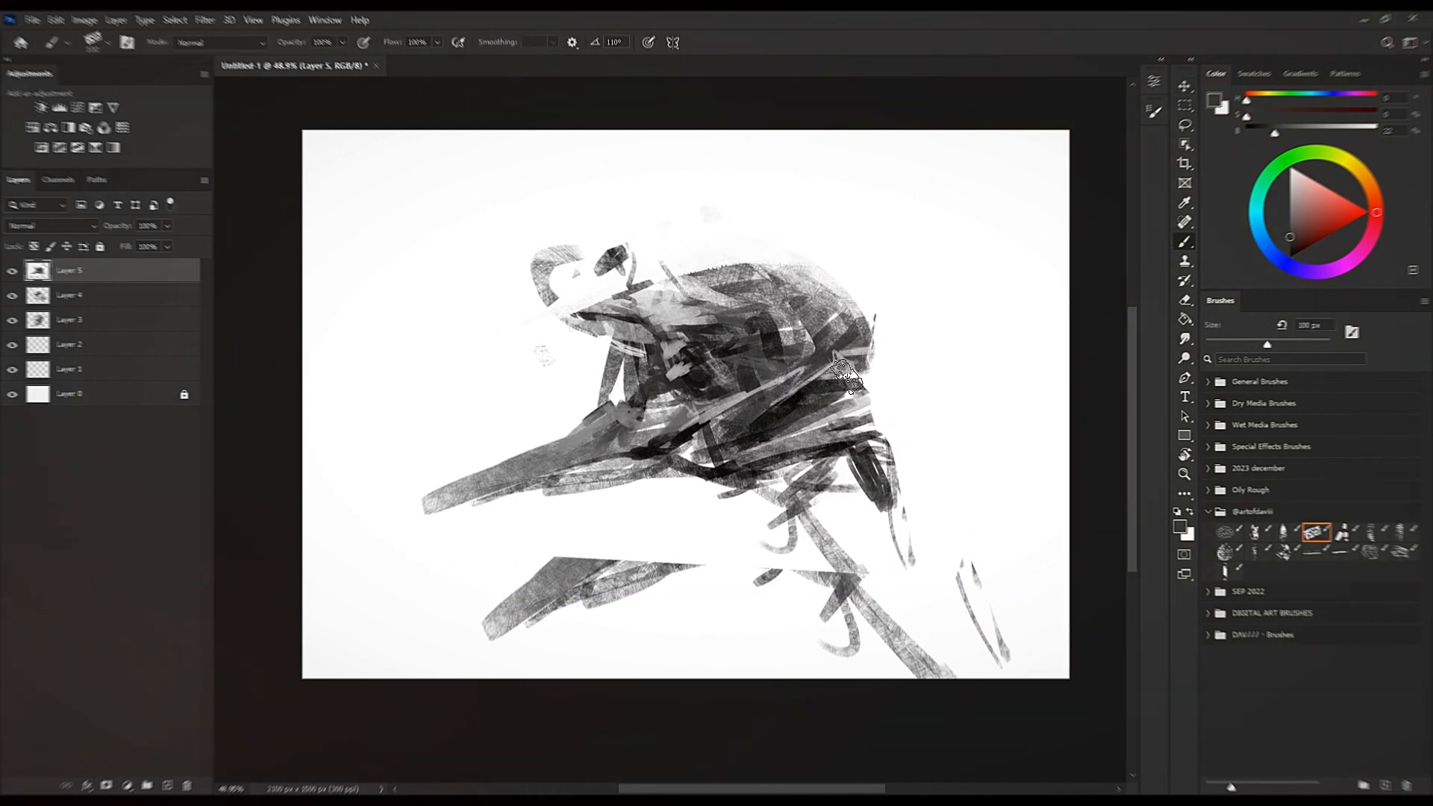
Set the colour to black, reduce the brush, and draw thin lines along the belly and down the leg.
left_click(1289, 257)
key("[")
key("[")
key("[")
key("[")
key("[")
key("[")
left_click_drag(720, 461, 817, 642)
mouse_move(745, 533)
left_mouse_down()
mouse_move(676, 494)
mouse_move(734, 486)
left_mouse_up()
left_click_drag(643, 461, 708, 485)
Fill the thigh with dense black strokes and sweep a stroke behind the leg, enlarging the brush through 60 to 70 px.
key("]")
left_click_drag(735, 486, 836, 579)
key("]")
left_click_drag(858, 459, 791, 533)
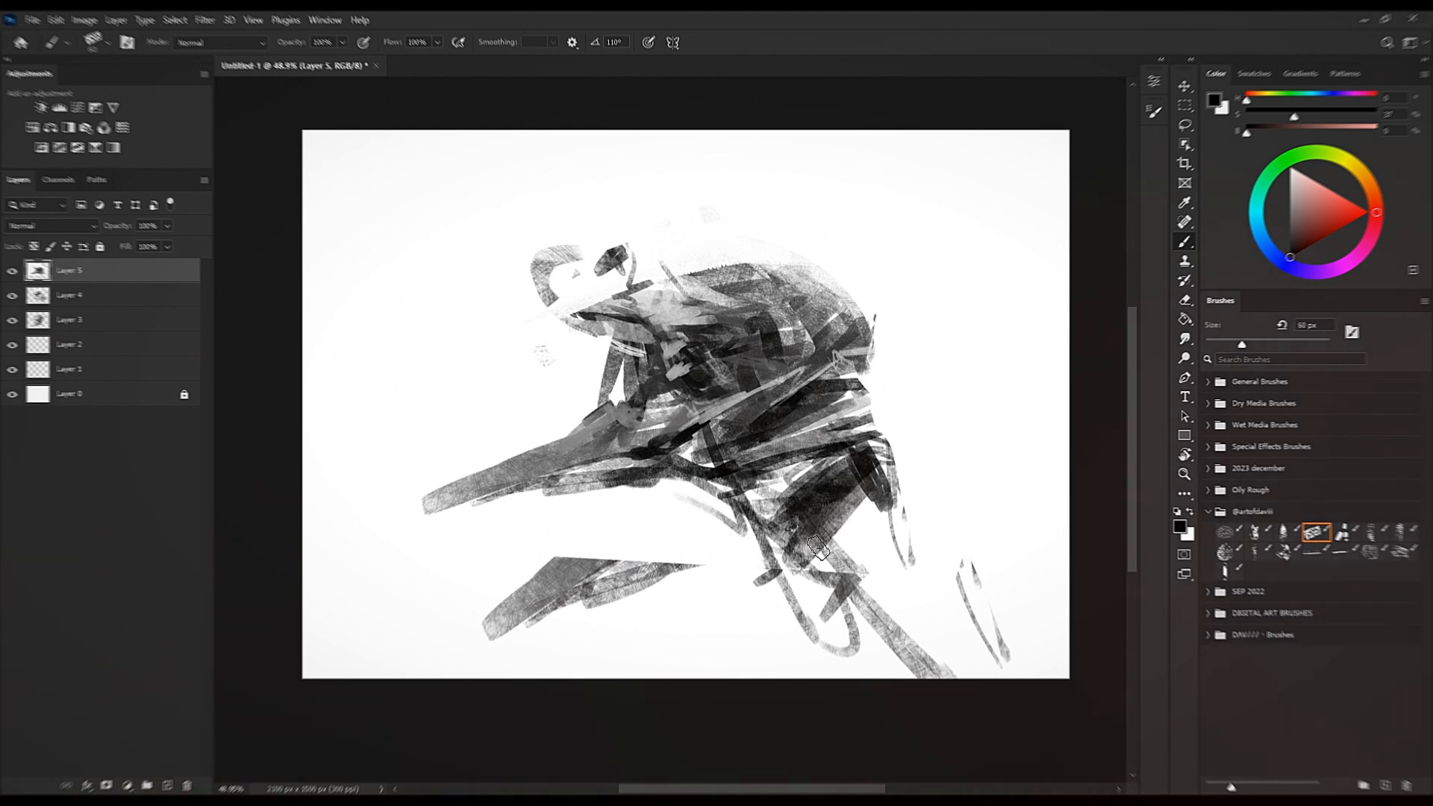
key("]")
key("]")
left_click_drag(877, 485, 815, 603)
mouse_move(737, 478)
left_mouse_down()
mouse_move(813, 593)
mouse_move(922, 511)
mouse_move(888, 571)
left_mouse_up()
key("]")
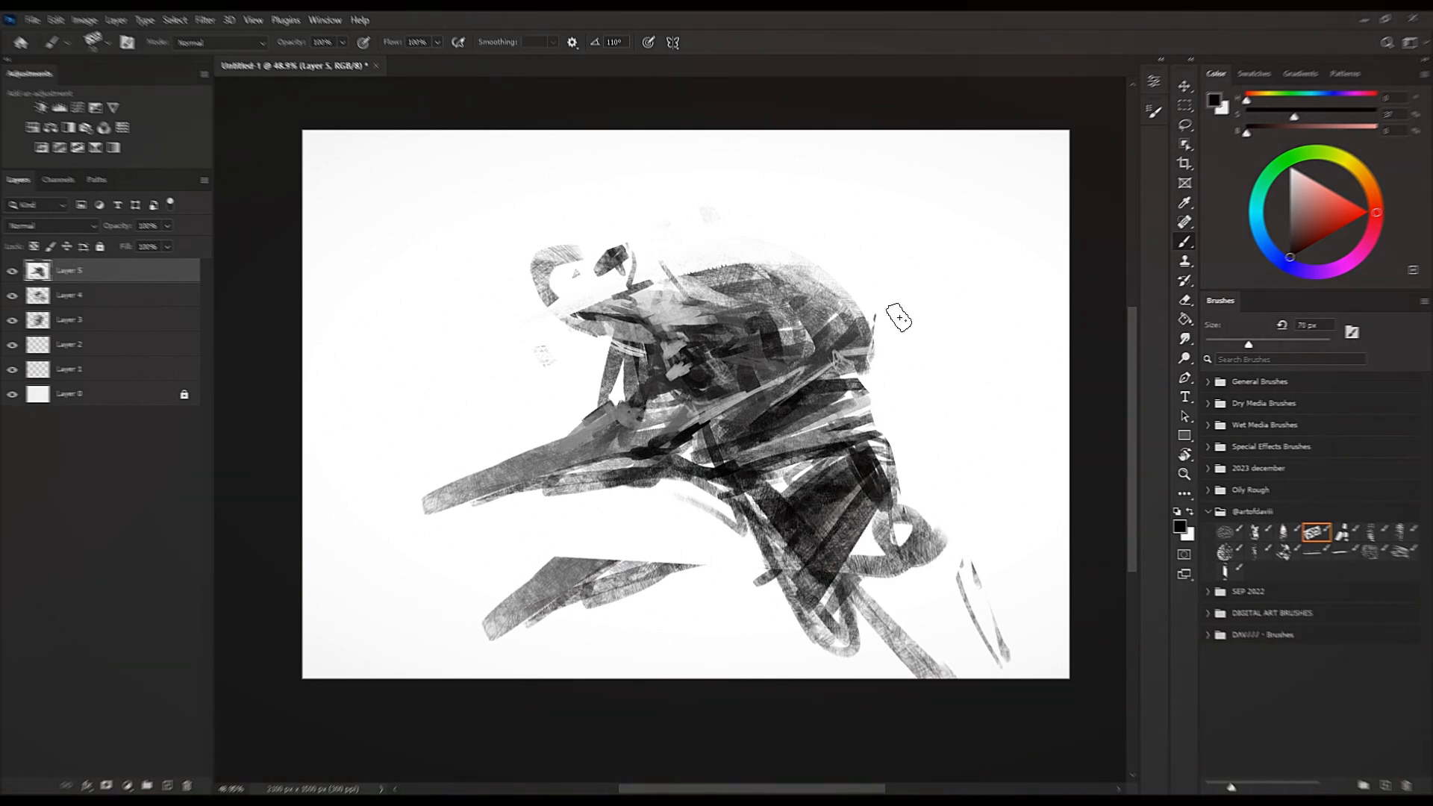
Paint a textured black flower-like shape in the canvas's upper right corner with a long tapering stem beneath it.
key("]")
key("[")
key("[")
key("[")
left_click_drag(996, 163, 985, 272)
left_click_drag(1041, 216, 992, 292)
mouse_move(951, 220)
left_mouse_down()
mouse_move(955, 161)
mouse_move(1010, 518)
mouse_move(1037, 537)
left_mouse_up()
Reduce the brush, sample tones from the figure's thigh, and sweep a stroke across its waist.
key("[")
key("[")
key("[")
left_click(687, 446, "alt")
left_click(741, 499, "alt")
mouse_move(775, 397)
left_mouse_down()
mouse_move(725, 434)
mouse_move(803, 424)
mouse_move(849, 391)
left_mouse_up()
Enlarge the brush, darken the thigh's back edge, and draw a sampled dark diagonal down its front edge.
key("]")
key("]")
left_click_drag(858, 452, 874, 539)
left_click(772, 510, "alt")
left_click(772, 510, "alt")
left_click_drag(727, 485, 827, 647)
Enlarge the brush further and lay dense black strokes across the upper thigh and over the loop behind it.
key("]")
key("]")
mouse_move(690, 481)
left_mouse_down()
mouse_move(778, 585)
mouse_move(882, 511)
left_mouse_up()
key("]")
key("]")
left_click_drag(888, 511, 894, 597)
Shrink the brush, sample the white background, and trim the head's front edge down toward the beak.
key("[")
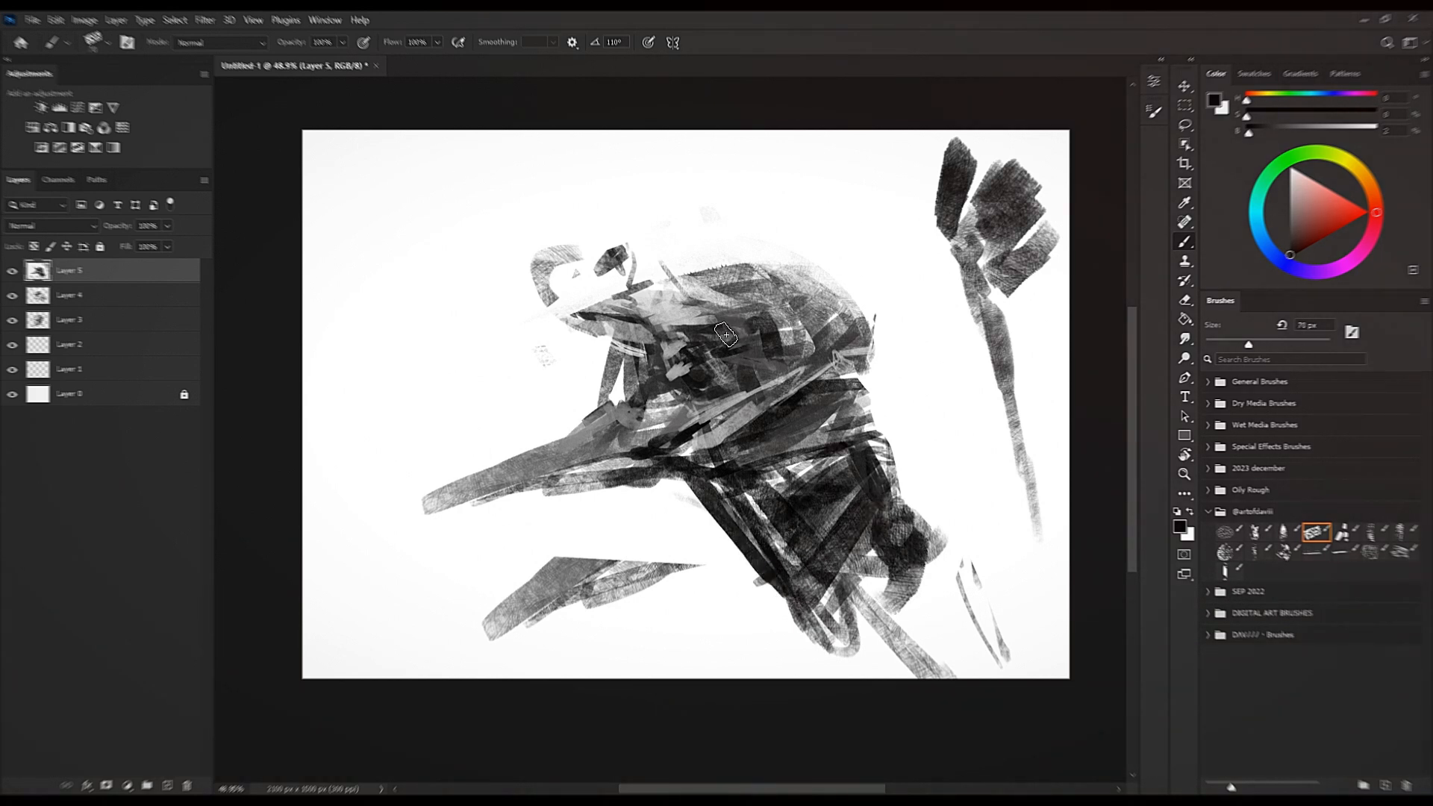
key("bracketleft")
key("bracketleft")
left_click(592, 388, "alt")
mouse_move(612, 347)
left_mouse_down()
mouse_move(621, 416)
mouse_move(594, 393)
mouse_move(625, 431)
mouse_move(561, 442)
mouse_move(602, 407)
mouse_move(575, 427)
mouse_move(601, 432)
mouse_move(594, 421)
mouse_move(568, 444)
left_mouse_up()
left_click(618, 457, "alt")
left_click(626, 414, "alt")
key("bracketleft")
Detail the corner between head and beak with repeatedly sampled grey tones, using a fine brush of about 8 px.
left_click(583, 433, "alt")
left_click(602, 431, "alt")
key("bracketright")
left_click(628, 398, "alt")
left_click(646, 409, "alt")
left_click(665, 399, "alt")
left_click(684, 378, "alt")
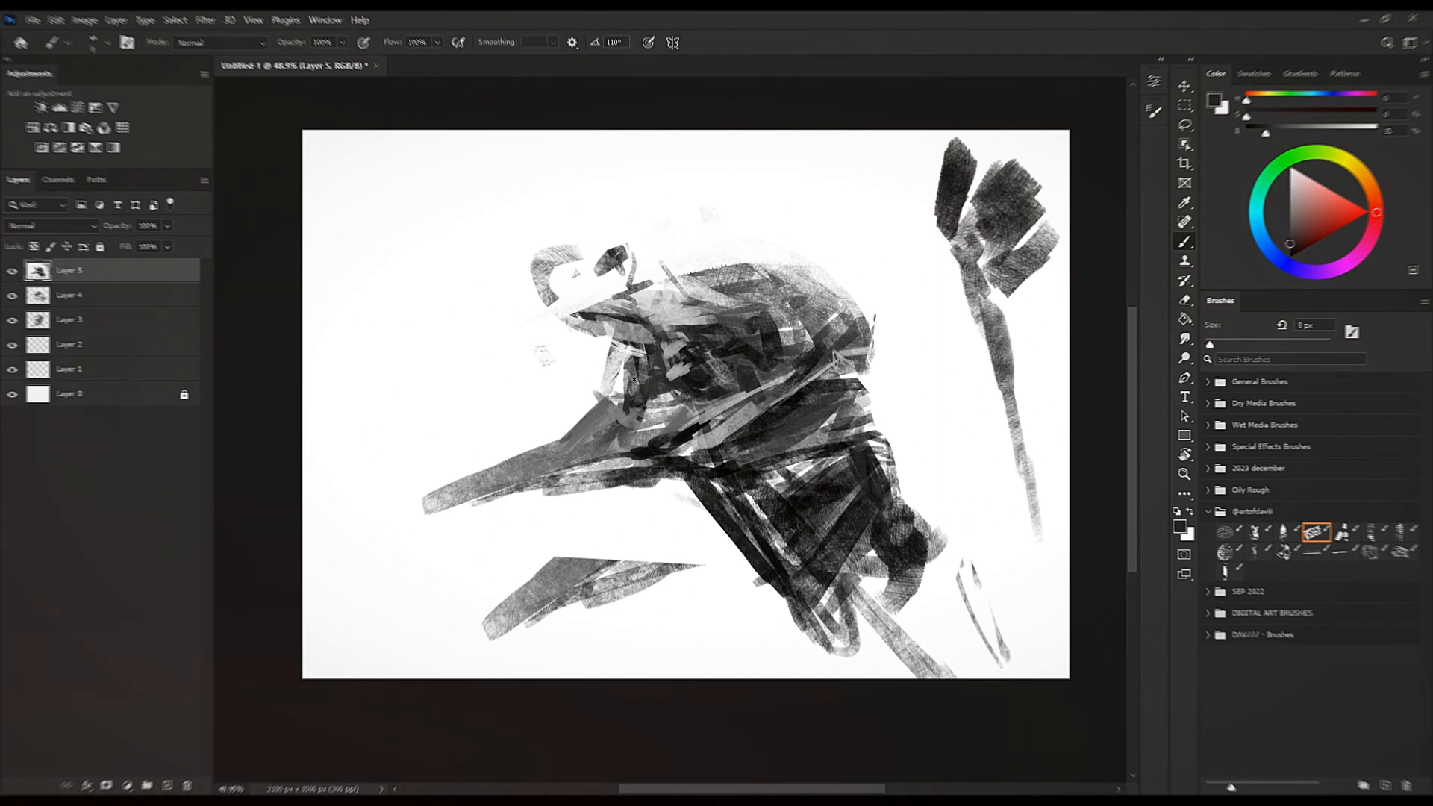
Add fine white marks at 8 px in the beak corner, and enlarge the brush to 35 px with a sampled dark tone.
left_click(709, 269, "alt")
key("bracketleft")
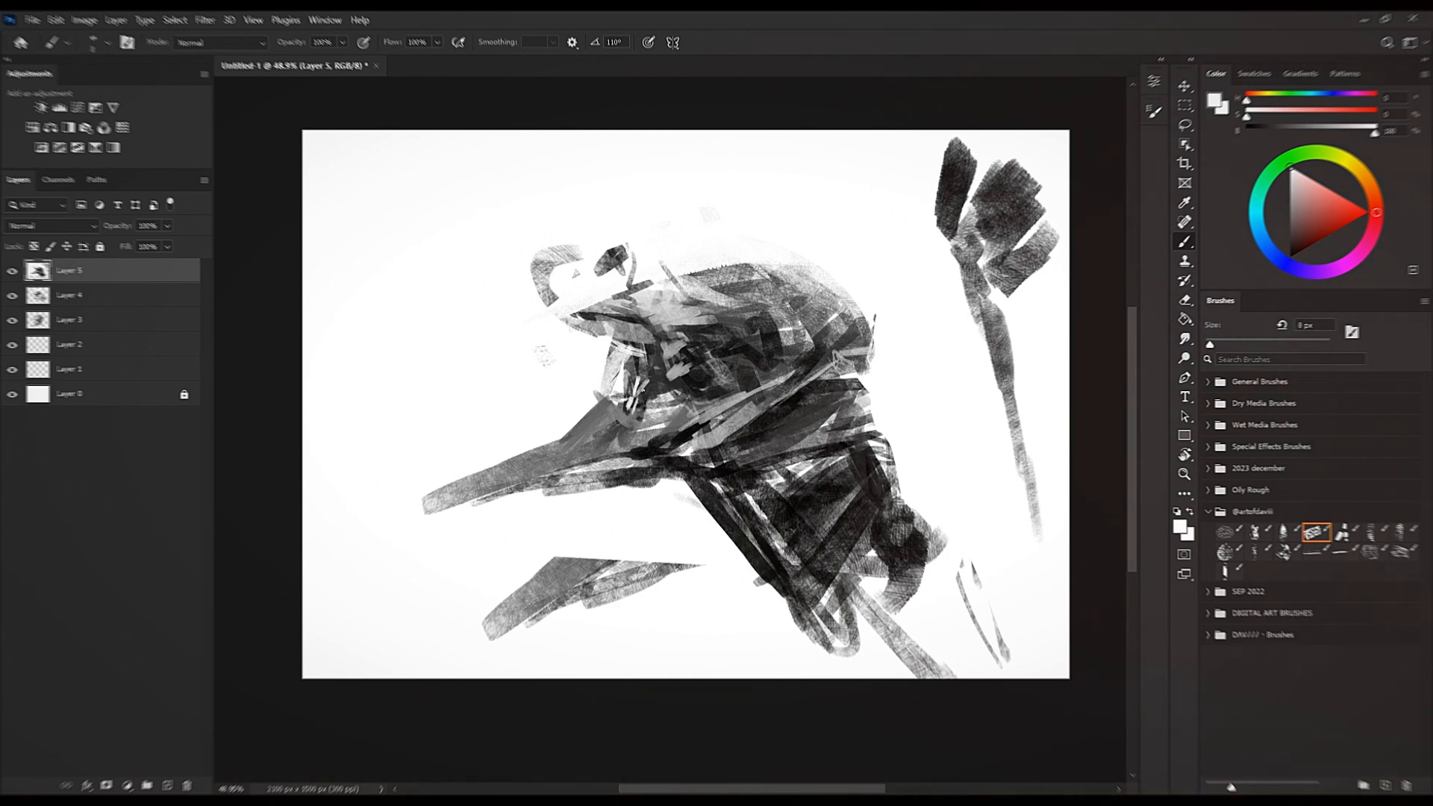
left_click(704, 373, "alt")
key("bracketright")
key("bracketright")
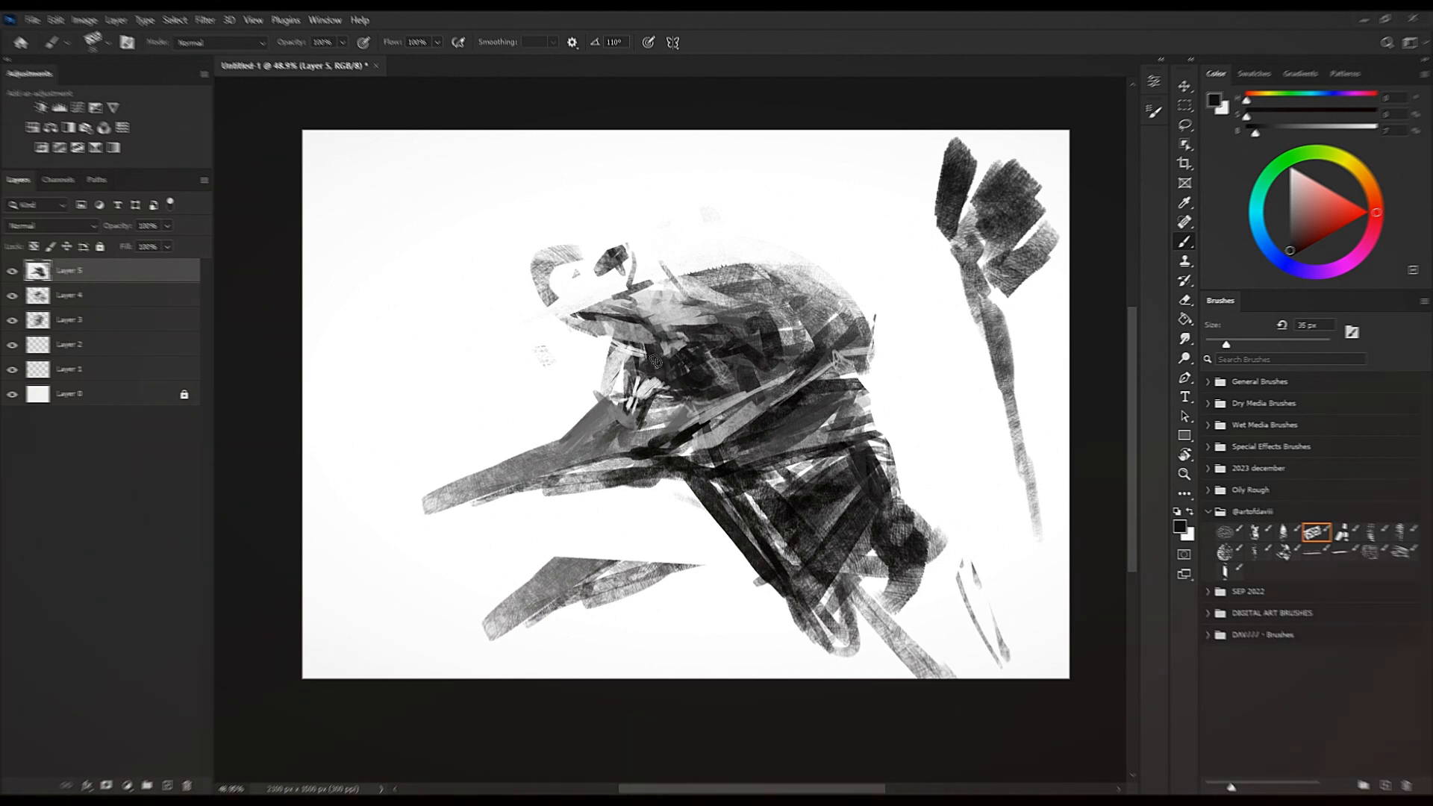
Build up the dark eye area with sampled near-black tones at 25 to 40 px.
left_click(675, 343, "alt")
key("bracketright")
key("bracketleft")
left_click(702, 343, "alt")
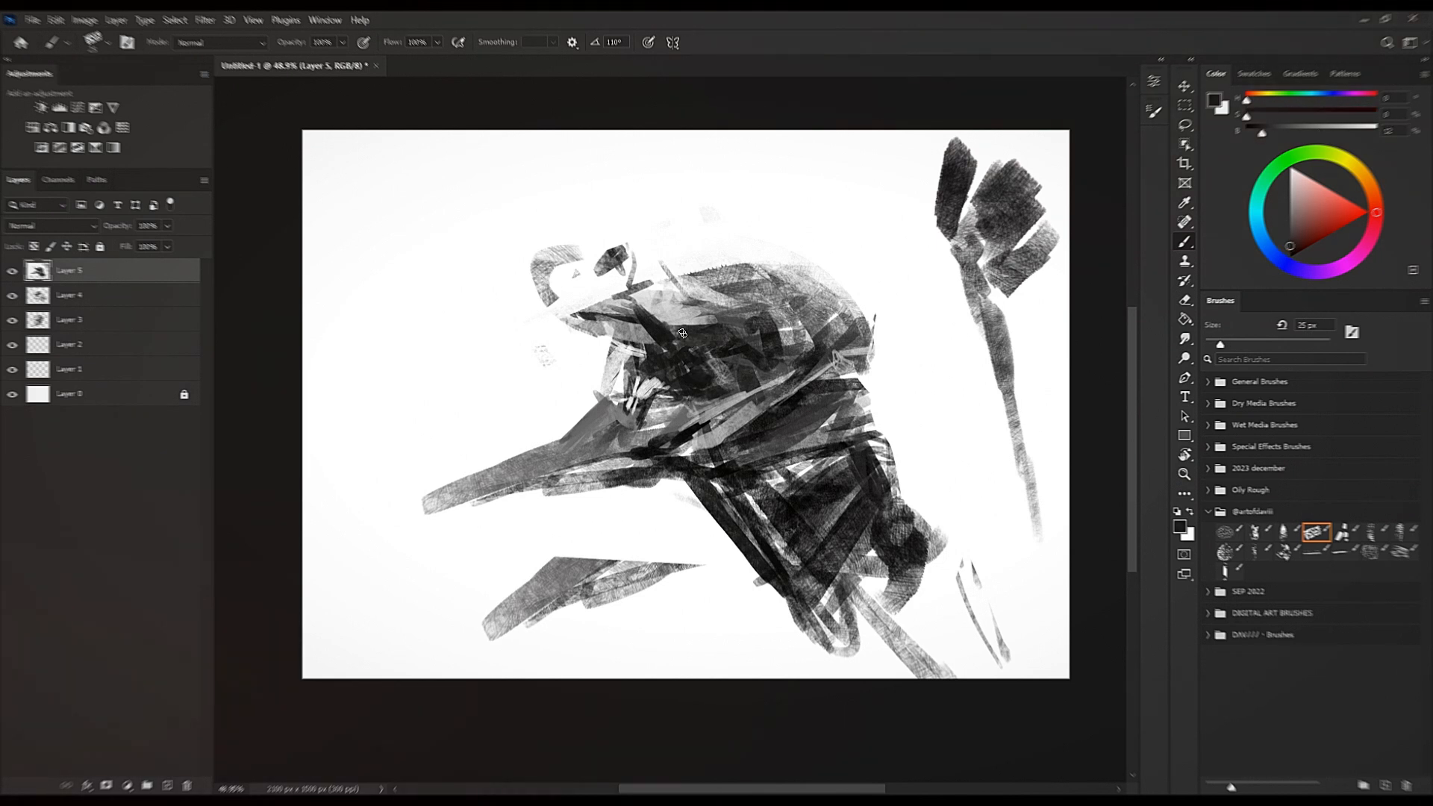
left_click(699, 370, "alt")
key("bracketright")
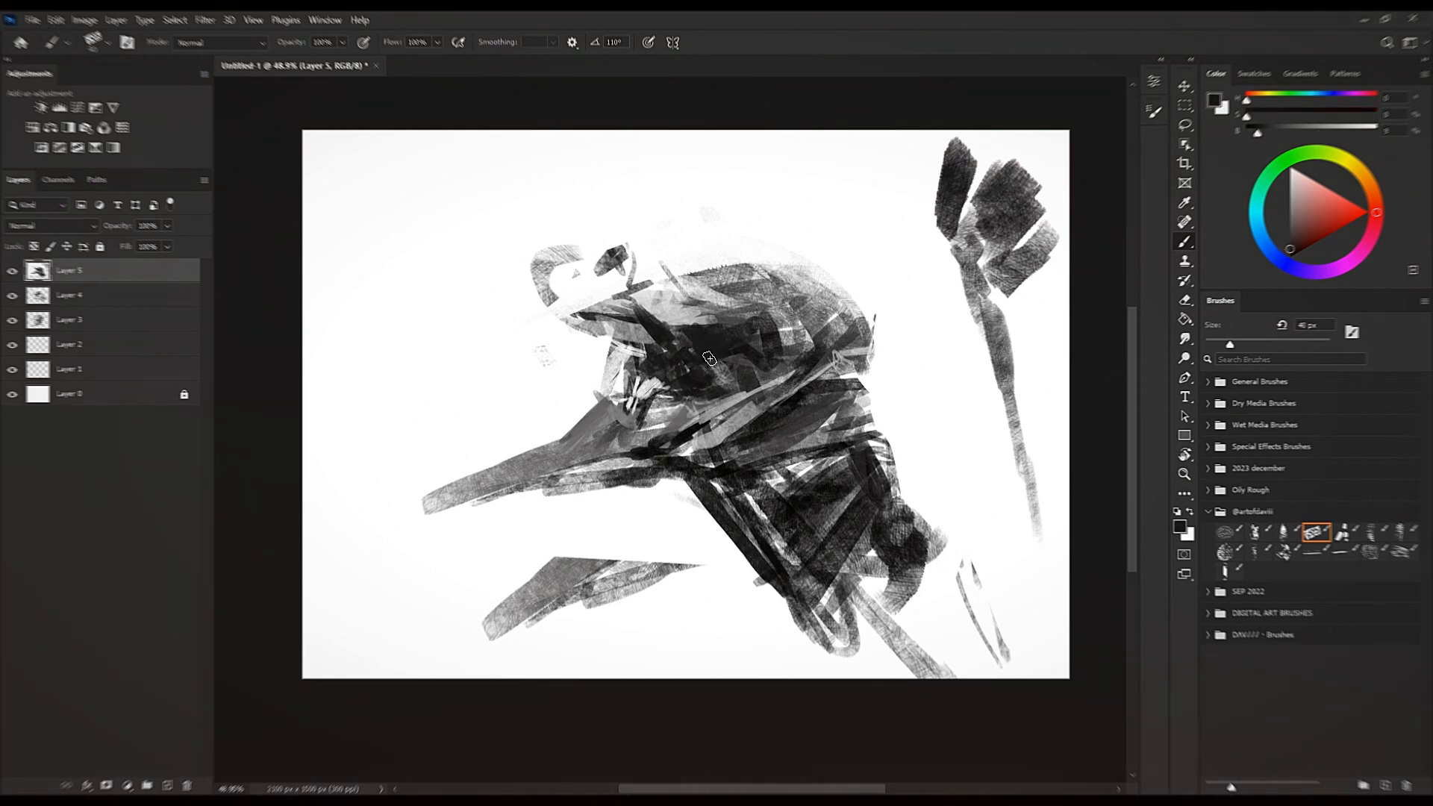
left_click(1030, 259, "alt")
key("bracketright")
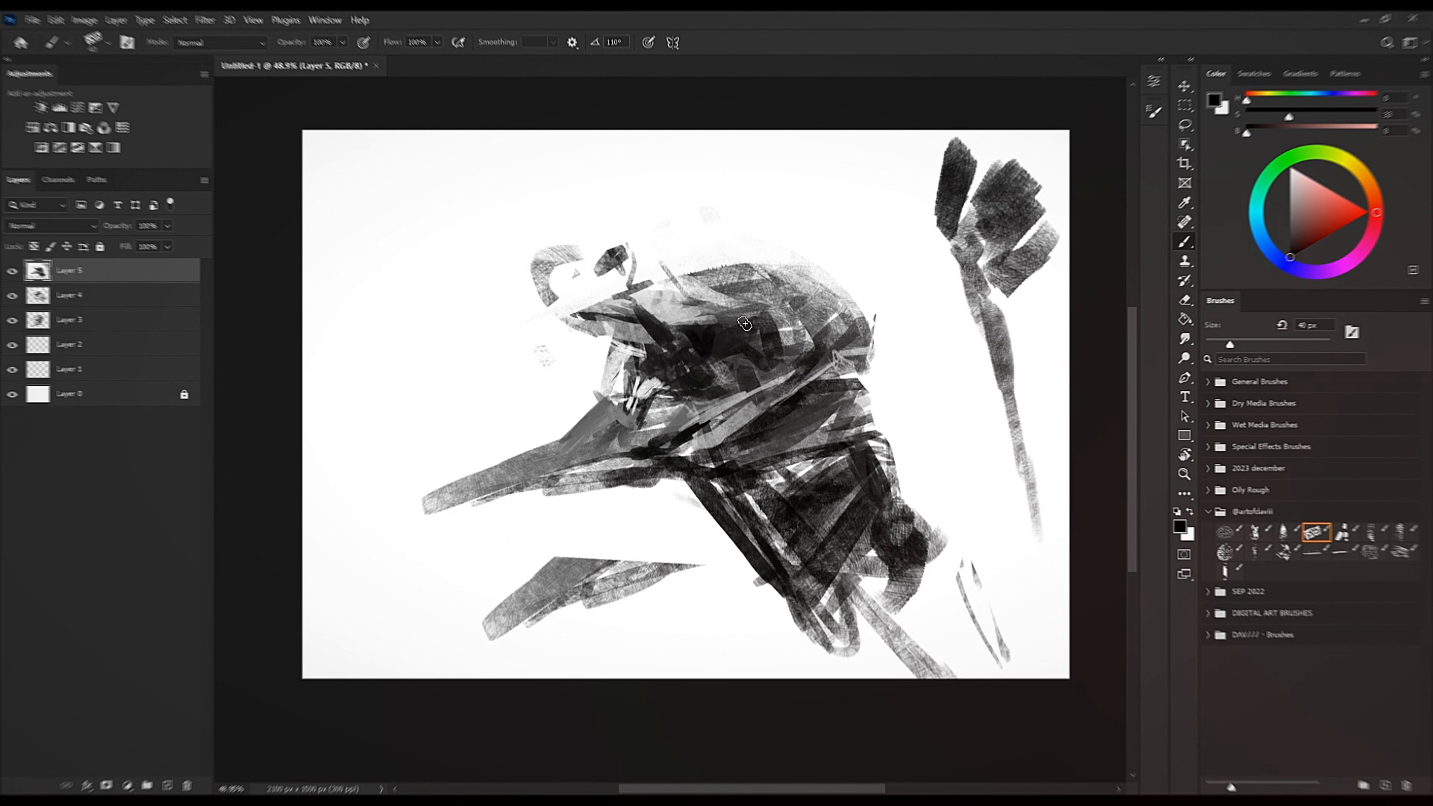
left_click_drag(733, 325, 697, 369)
Sample a light grey and paint a small highlight inside the dark eye at 5 px.
left_click(586, 394, "alt")
left_click(651, 419, "alt")
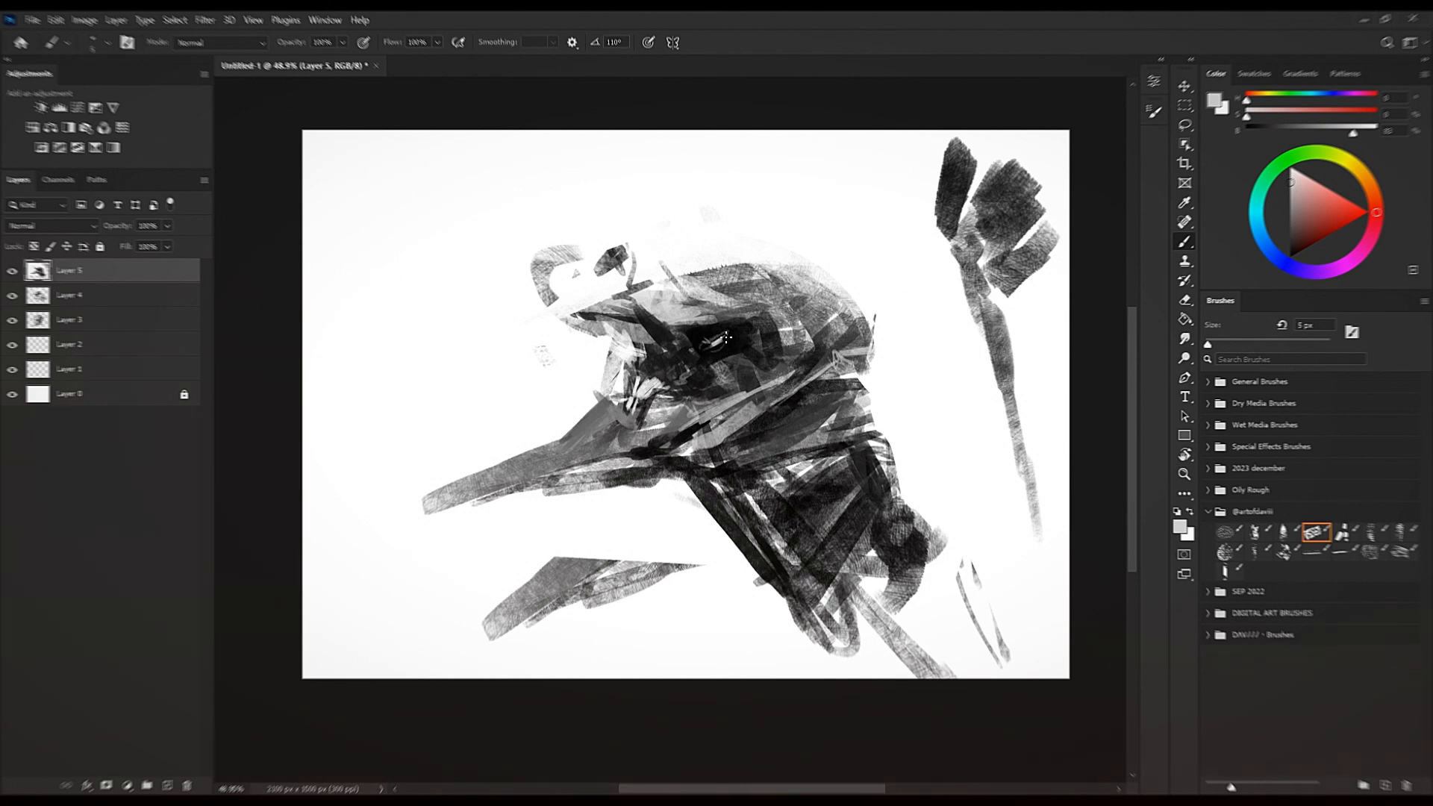
Sample a dark tone and paint a long horn from the canvas's upper edge down to the head, broadening its base.
left_click(657, 369, "alt")
left_click_drag(607, 298, 618, 257)
mouse_move(567, 133)
left_mouse_down()
mouse_move(628, 265)
mouse_move(666, 285)
left_mouse_up()
key("bracketright")
key("bracketright")
key("bracketright")
key("bracketright")
key("bracketright")
key("bracketleft")
mouse_move(685, 255)
left_mouse_down()
mouse_move(591, 287)
mouse_move(607, 230)
mouse_move(577, 212)
mouse_move(641, 265)
mouse_move(647, 235)
mouse_move(676, 261)
mouse_move(645, 242)
left_mouse_up()
key("bracketleft")
key("bracketleft")
key("bracketleft")
key("bracketleft")
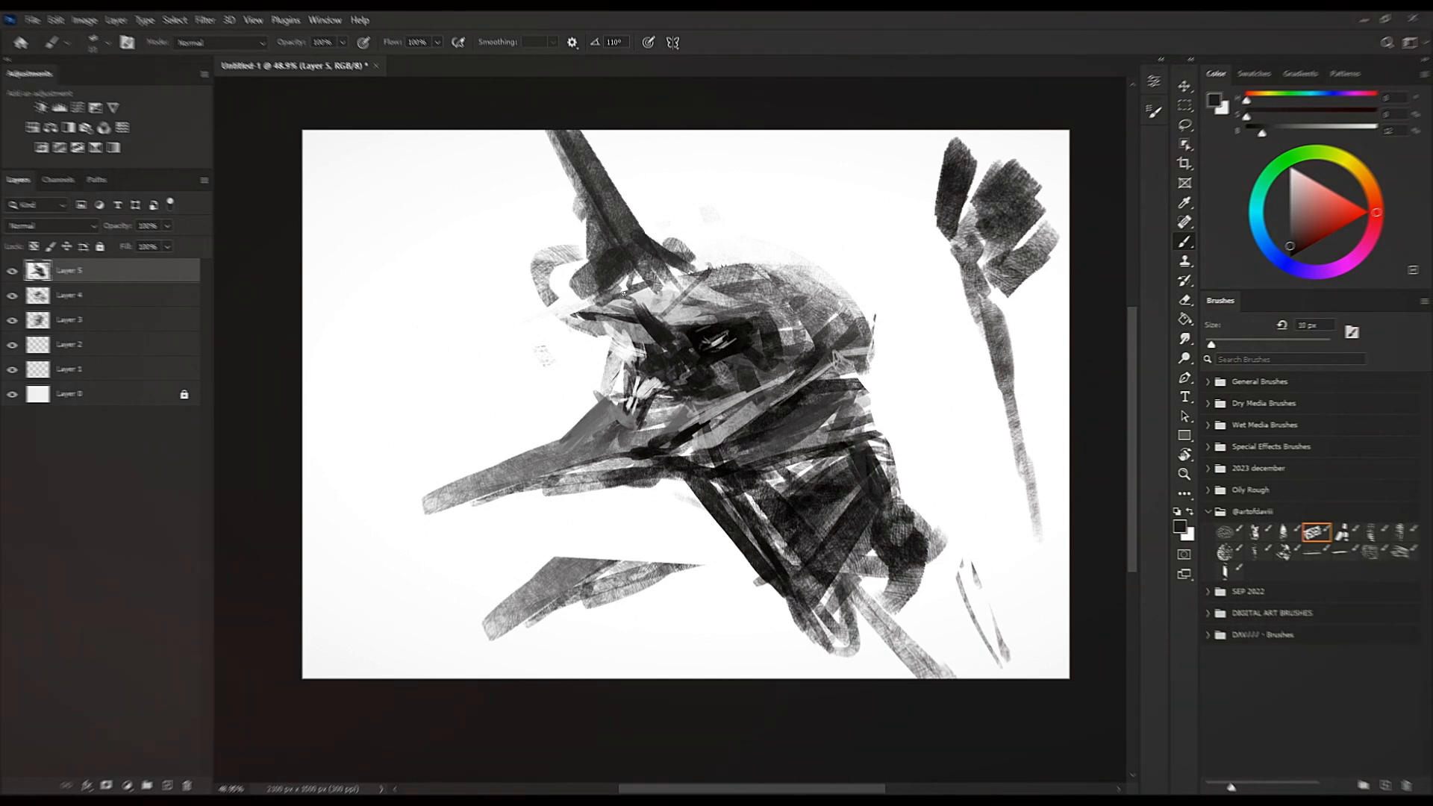
Shade the brow between horn and eye with sampled tones, varying the brush size.
mouse_move(671, 319)
left_mouse_down()
mouse_move(657, 350)
mouse_move(650, 320)
left_mouse_up()
left_click(646, 352, "alt")
key("bracketright")
key("bracketright")
key("bracketright")
left_click_drag(729, 287, 710, 306)
left_click(734, 271, "alt")
key("bracketleft")
left_click(712, 362, "alt")
key("bracketleft")
left_click(710, 313, "alt")
Paint sampled grey strokes across the forehead and up the horn's base, enlarging the brush to 45 px.
mouse_move(728, 281)
left_mouse_down()
mouse_move(683, 316)
mouse_move(693, 276)
mouse_move(729, 287)
mouse_move(636, 293)
mouse_move(644, 265)
mouse_move(618, 298)
left_mouse_up()
key("bracketright")
key("bracketright")
key("bracketright")
left_click(646, 294, "alt")
left_click(644, 295, "alt")
left_click_drag(618, 243, 602, 297)
key("bracketright")
left_click_drag(599, 215, 588, 298)
left_click(609, 246, "alt")
key("bracketright")
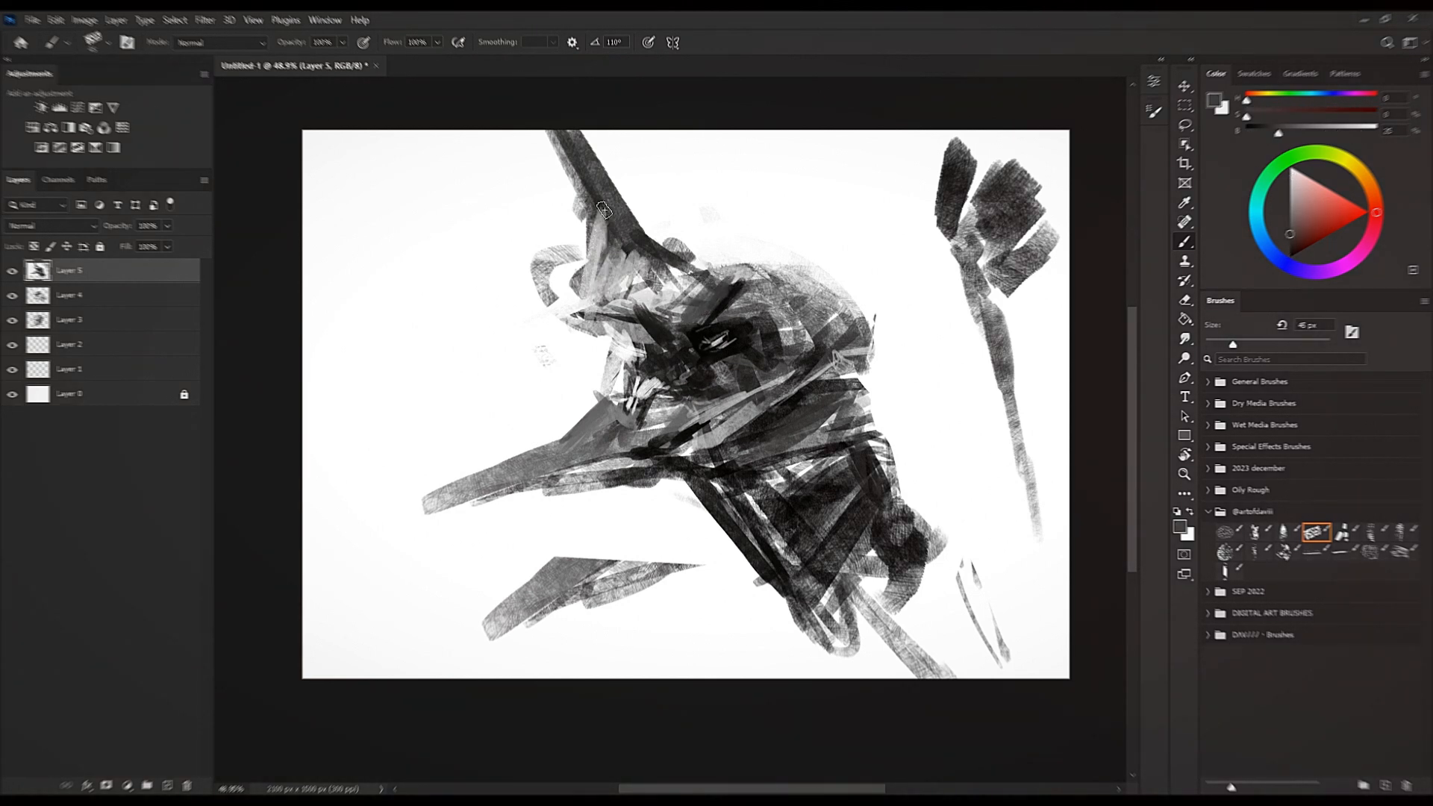
Darken the horn's outer edge and add a light grey stroke along its upper part at 70 px.
left_click(593, 185, "alt")
left_click_drag(554, 137, 596, 217)
left_click(597, 276, "alt")
key("bracketright")
key("bracketright")
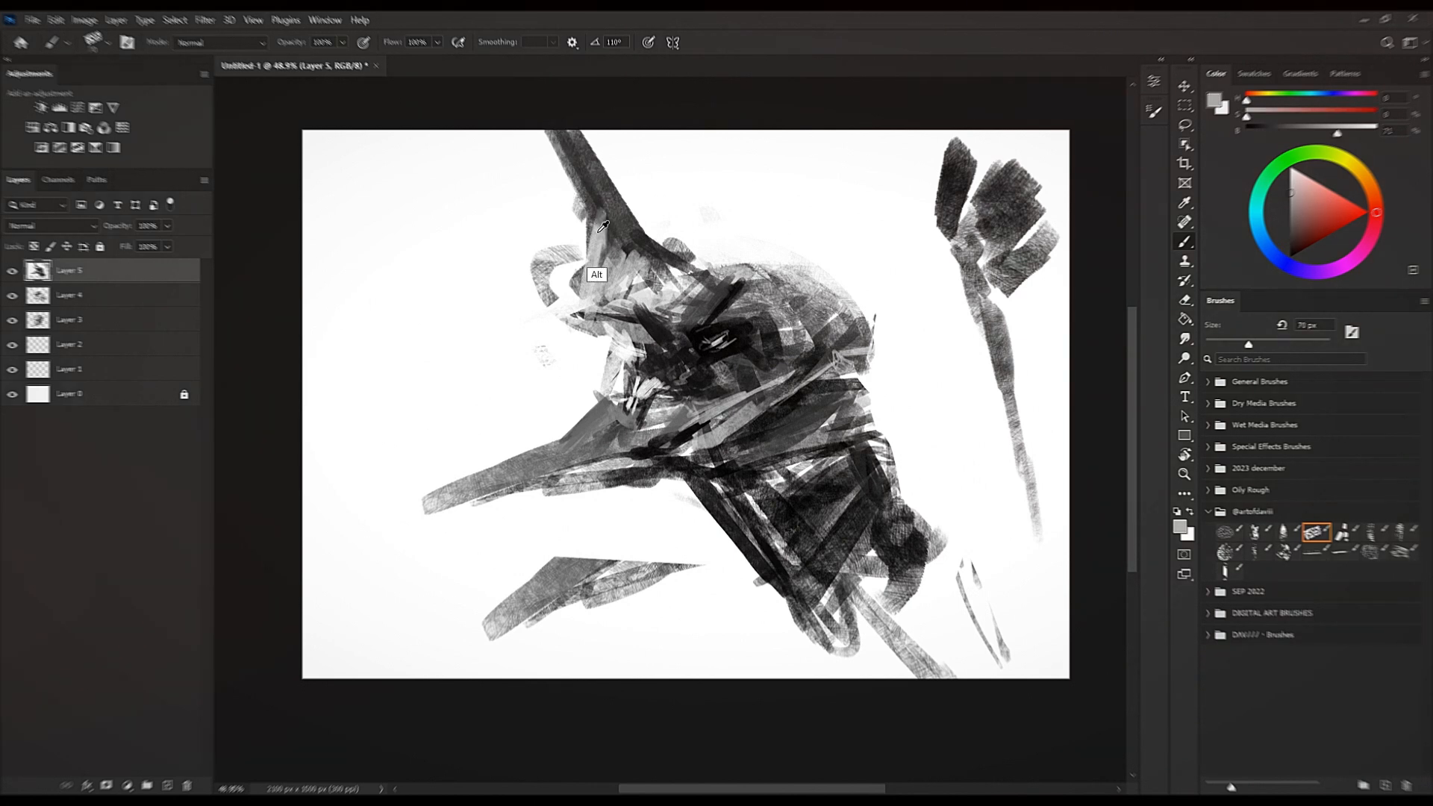
mouse_move(545, 141)
left_mouse_down()
mouse_move(599, 250)
mouse_move(564, 151)
left_mouse_up()
left_click(604, 208, "alt")
Reduce the brush and paint grey strokes on the front of the head below the horn, using sampled tones.
key("bracketleft")
key("bracketleft")
left_click(613, 309, "alt")
left_click_drag(563, 297, 587, 314)
left_click(632, 337, "alt")
key("bracketleft")
key("bracketleft")
key("bracketleft")
key("bracketleft")
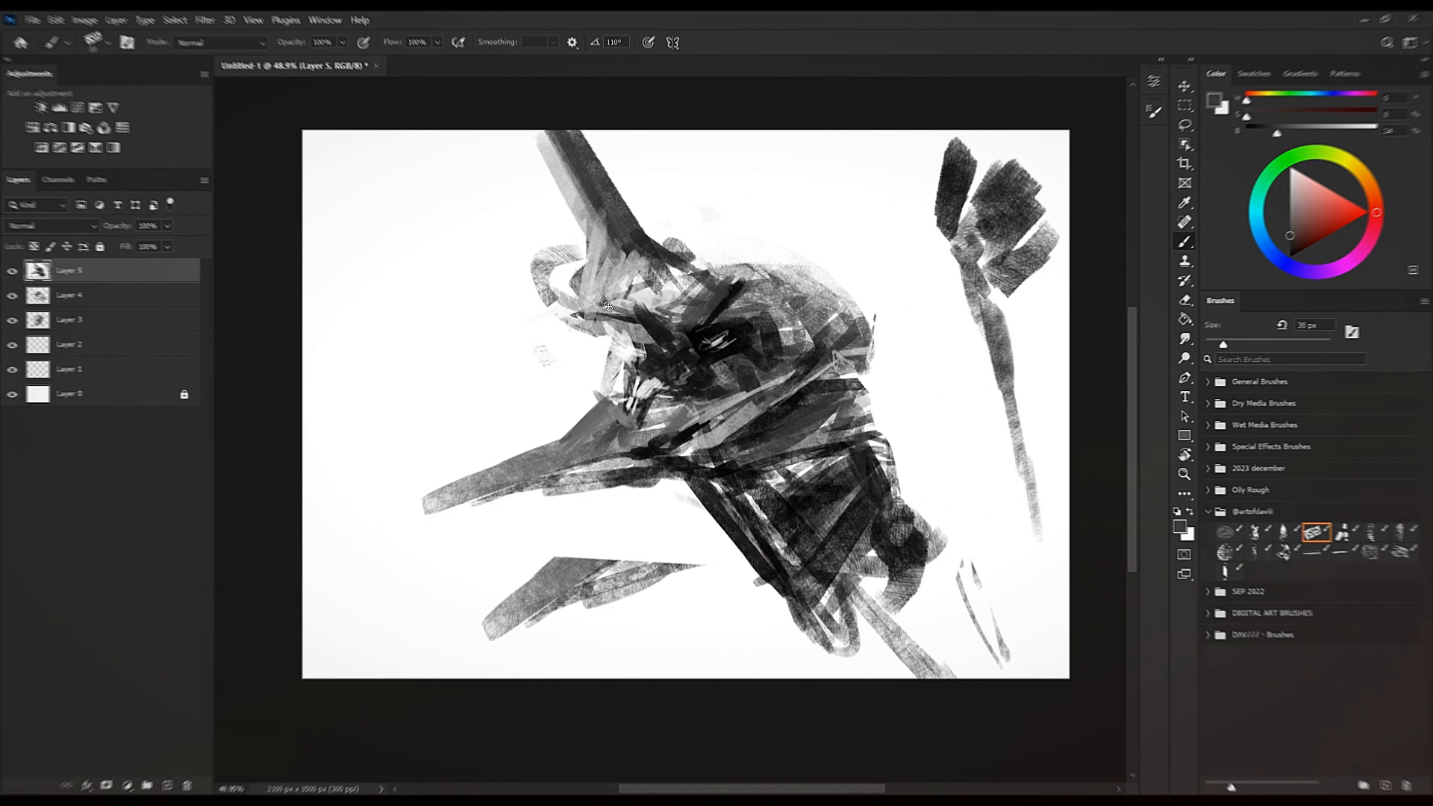
Paint grey strokes above the eye with tones sampled from the head, narrowing the brush for the upper lid.
left_click(634, 345, "alt")
key("bracketright")
left_click(780, 282, "alt")
left_click_drag(709, 300, 746, 268)
left_click(711, 325, "alt")
key("bracketleft")
key("bracketleft")
key("bracketleft")
left_click_drag(721, 318, 769, 311)
key("bracketleft")
key("bracketleft")
Shade the area beneath and behind the eye with sampled tones, reducing the brush to 8 px.
left_click(728, 361, "alt")
mouse_move(743, 366)
left_mouse_down()
mouse_move(749, 388)
mouse_move(766, 362)
left_mouse_up()
left_click(729, 383, "alt")
left_click(739, 361, "alt")
key("bracketright")
key("bracketright")
key("bracketright")
left_click(747, 356, "alt")
key("bracketleft")
key("bracketleft")
left_click(761, 348, "alt")
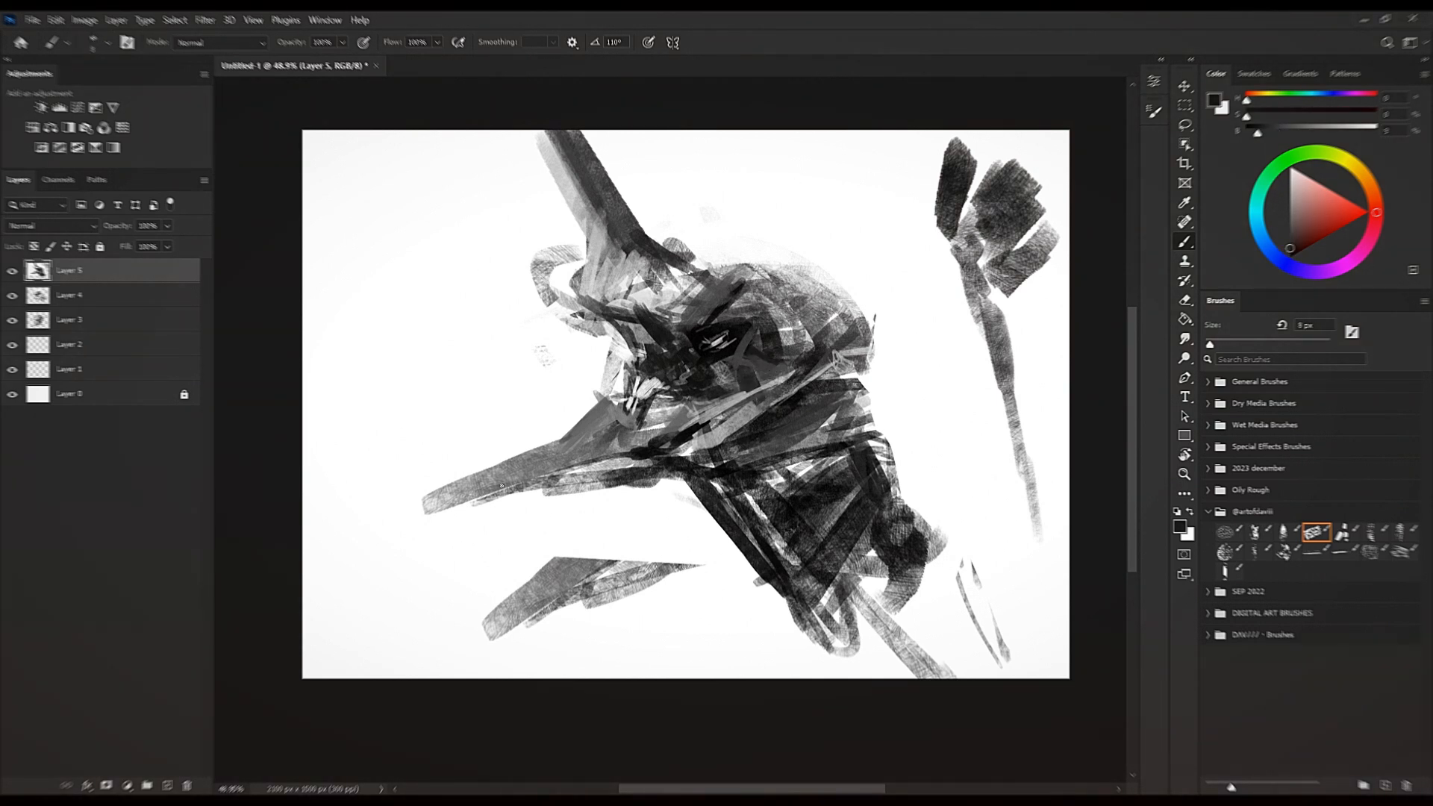
Darken the beak's lower edge from its tip to the throat with a sampled dark tone at 20 px.
left_click(669, 444, "alt")
left_click_drag(443, 512, 443, 515)
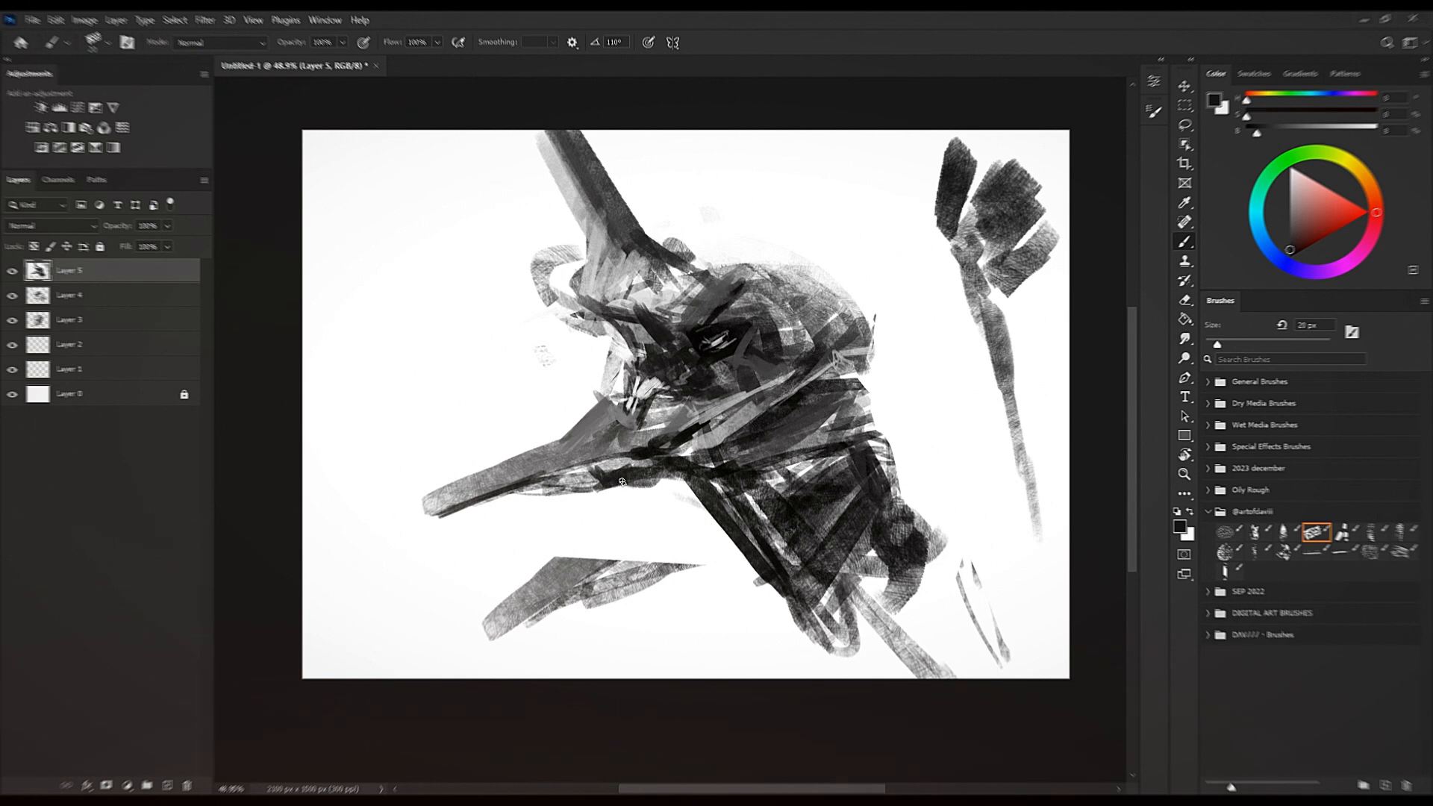
left_click(592, 464, "alt")
left_click(606, 464, "alt")
left_click(586, 468, "alt")
key("bracketleft")
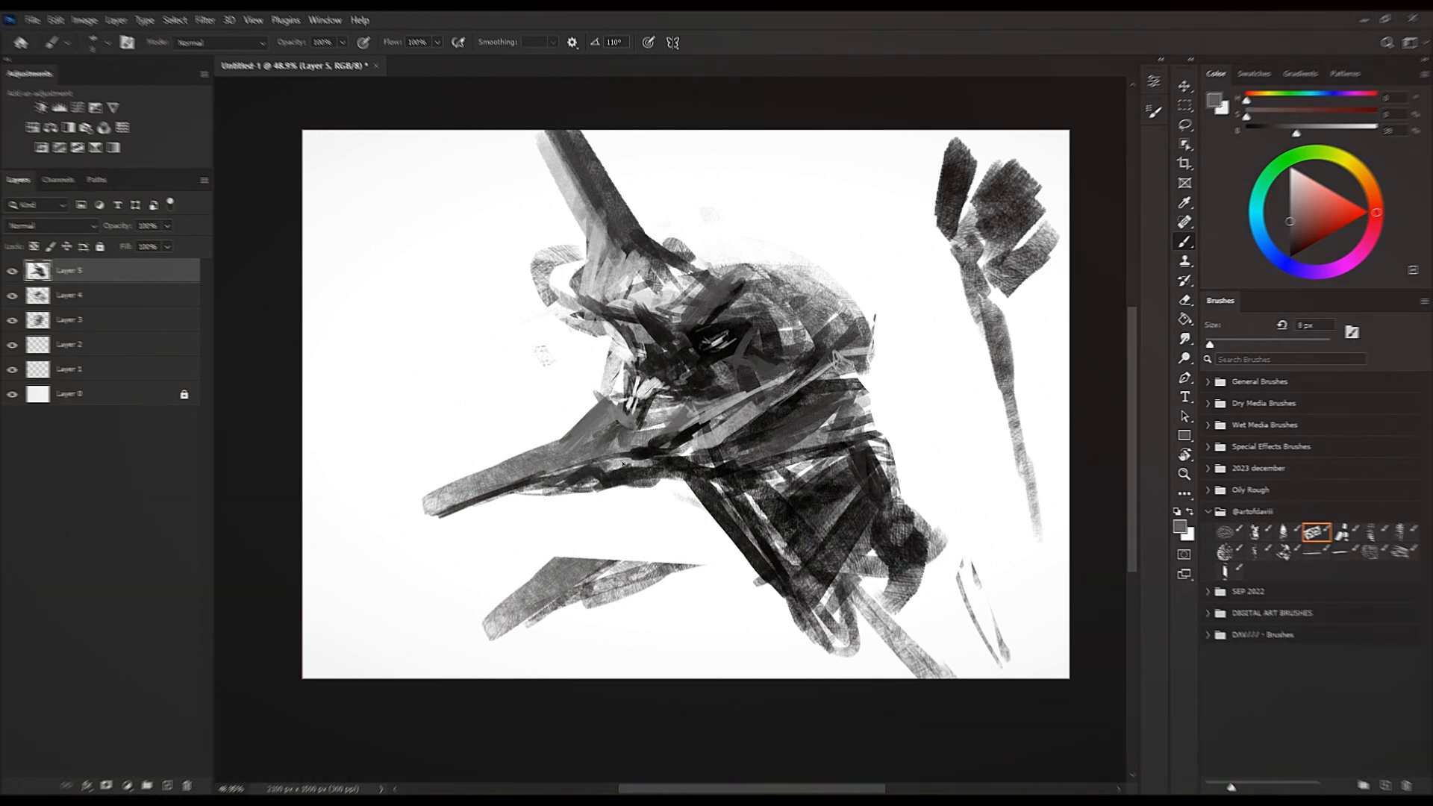
Refine the beak's upper contour with sampled grey, white and dark tones at 8 to 25 px.
left_click(600, 464, "alt")
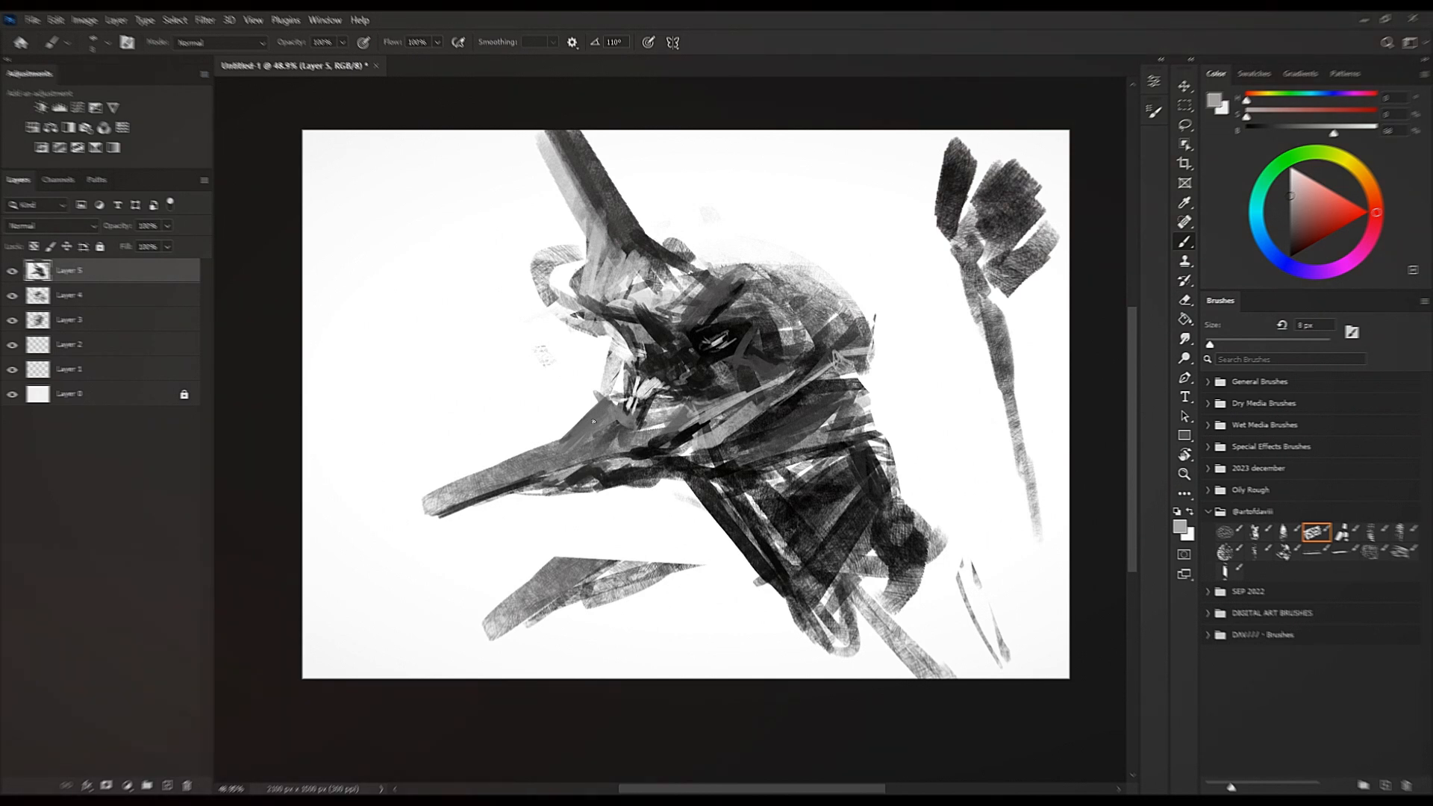
left_click(650, 464, "alt")
left_click(570, 380, "alt")
key("bracketleft")
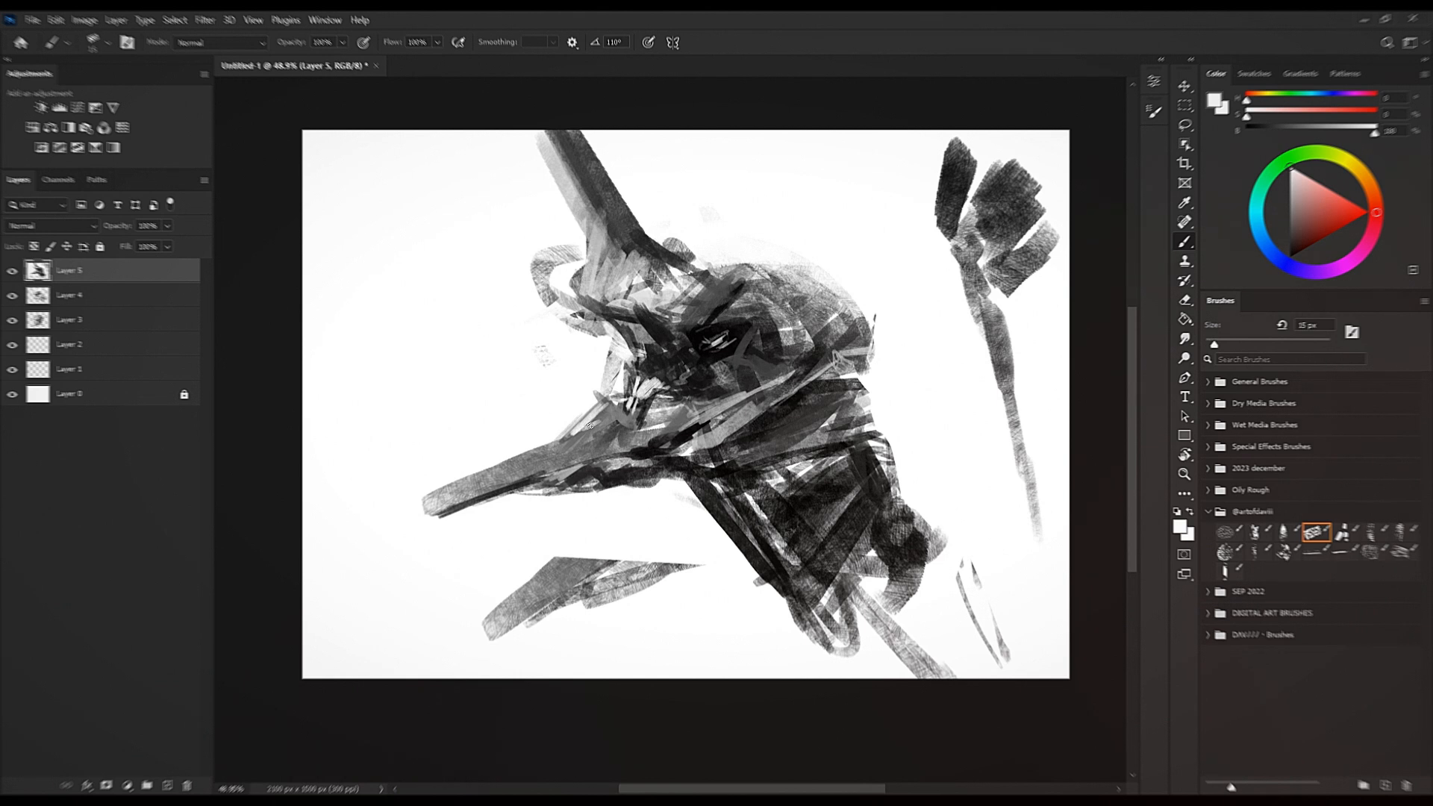
key("bracketright")
left_click(647, 447, "alt")
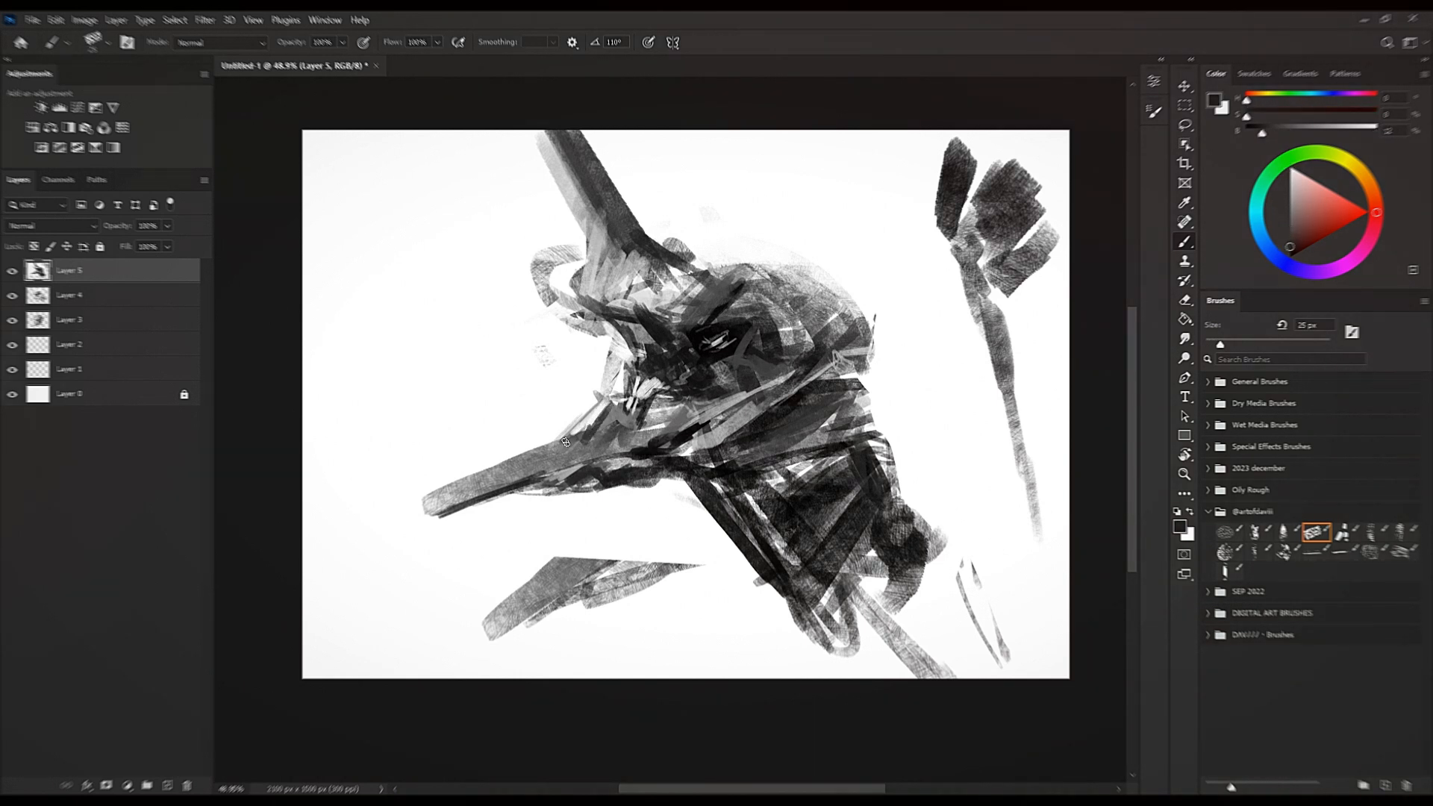
Paint dark strokes along the middle of the beak and add light 8 px marks where it meets the head.
mouse_move(557, 459)
left_mouse_down()
mouse_move(519, 472)
mouse_move(538, 455)
mouse_move(531, 464)
left_mouse_up()
left_click(535, 497, "alt")
left_click(539, 493, "alt")
left_click(585, 444, "alt")
left_click(639, 391, "alt")
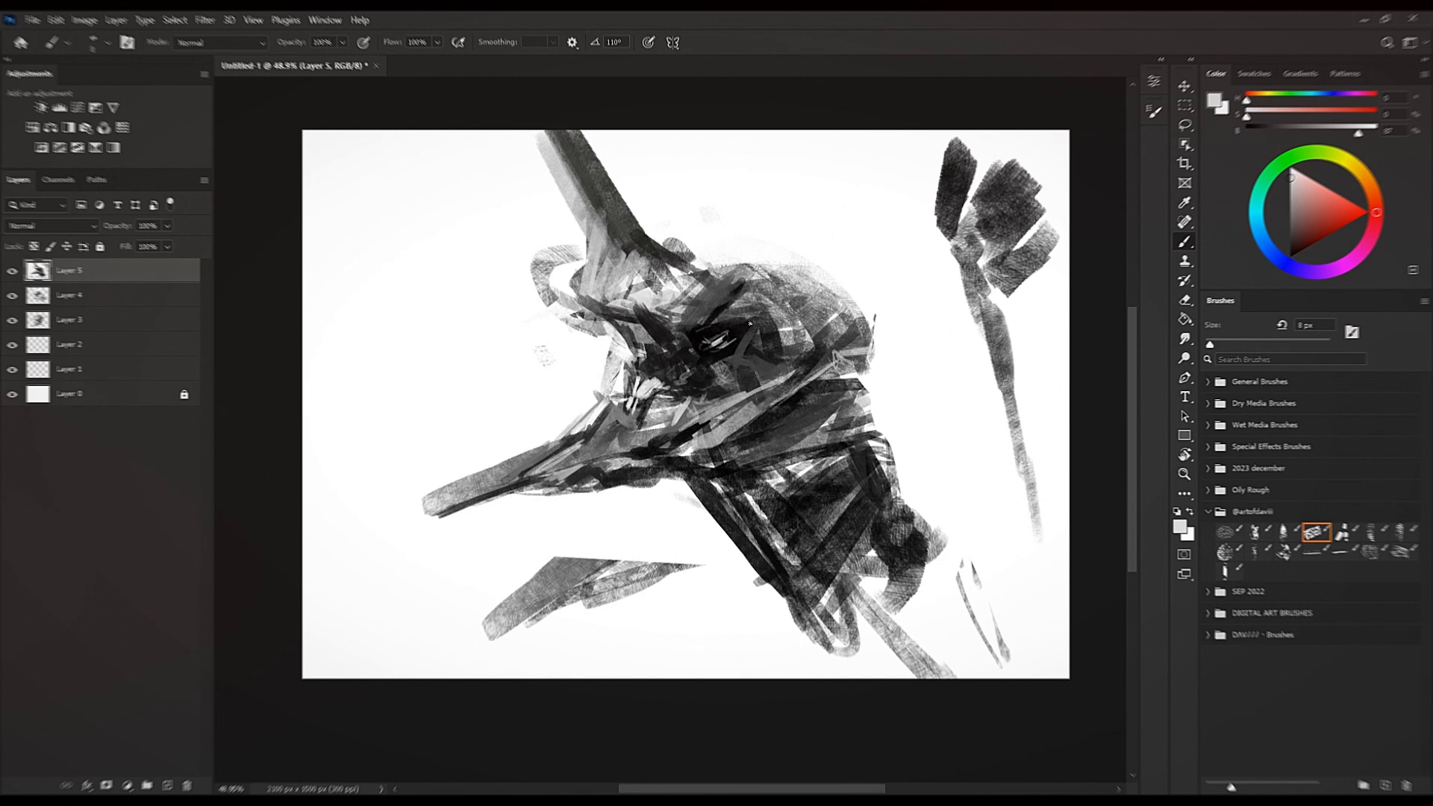
Slim the horn and cover the curl beside its base with sampled light tones, using an enlarged brush.
left_click(546, 287, "alt")
left_click(515, 243, "alt")
key("bracketright")
key("bracketright")
key("bracketright")
key("bracketright")
mouse_move(542, 246)
left_mouse_down()
mouse_move(541, 288)
mouse_move(564, 249)
left_mouse_up()
mouse_move(540, 119)
left_mouse_down()
mouse_move(569, 220)
mouse_move(597, 253)
left_mouse_up()
key("bracketright")
left_click_drag(601, 149, 634, 227)
mouse_move(591, 125)
left_mouse_down()
mouse_move(639, 233)
mouse_move(568, 303)
mouse_move(581, 321)
mouse_move(594, 262)
left_mouse_up()
Sample darker tones and add a stroke behind the neck, then touch up the throat at 35 px.
left_click(657, 245, "alt")
left_click(598, 240, "alt")
left_click(889, 485, "alt")
left_click(880, 522, "alt")
mouse_move(900, 505)
left_mouse_down()
mouse_move(945, 551)
mouse_move(930, 618)
left_mouse_up()
key("bracketleft")
key("bracketleft")
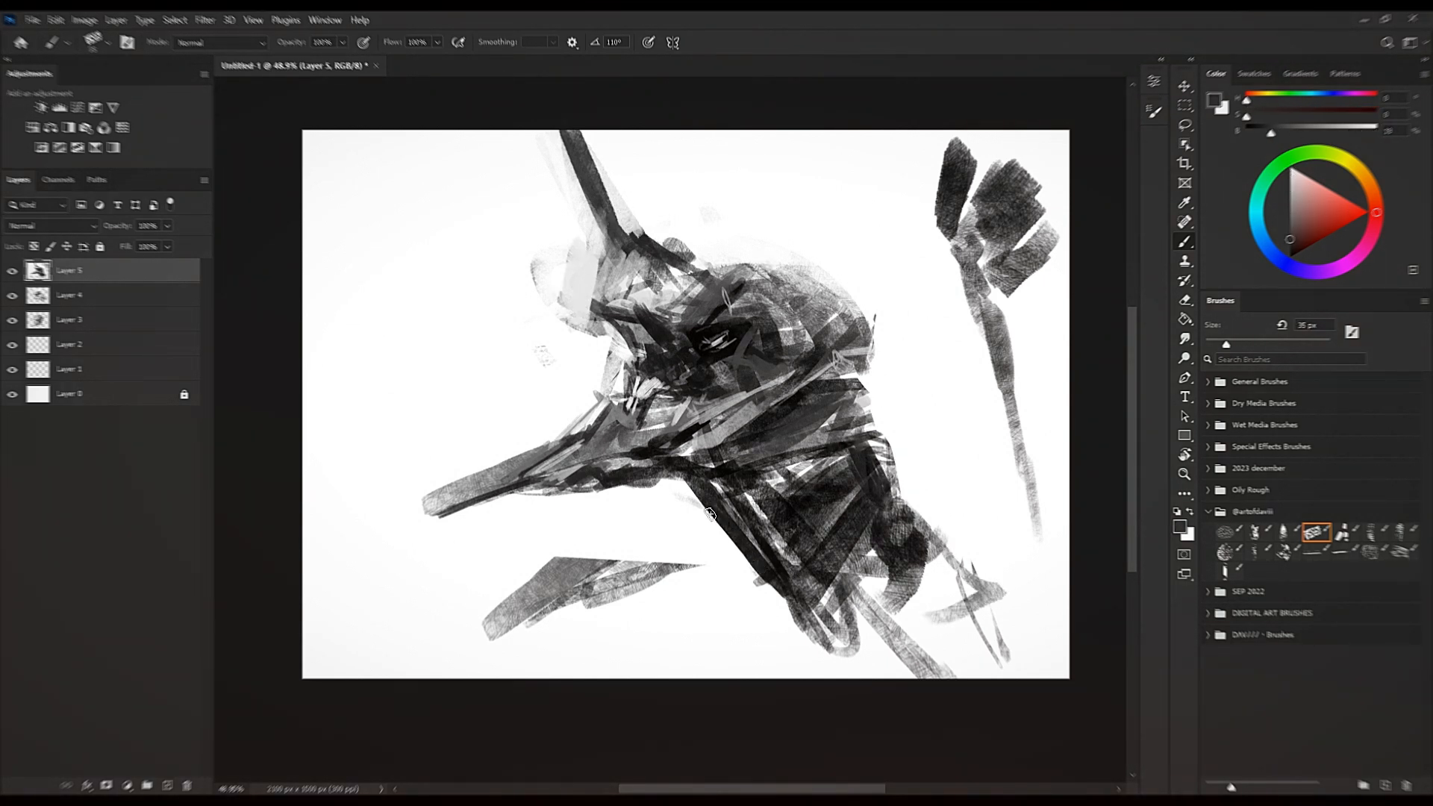
left_click_drag(664, 485, 708, 510)
Sample neck tones and paint long strokes from behind the jaw down to the neck's base with a small brush.
left_click(732, 501, "alt")
left_click(756, 504, "alt")
left_click(805, 498, "alt")
left_click(783, 467, "alt")
left_click(762, 472, "alt")
left_click(773, 476, "alt")
key("bracketleft")
key("bracketleft")
key("bracketleft")
key("bracketleft")
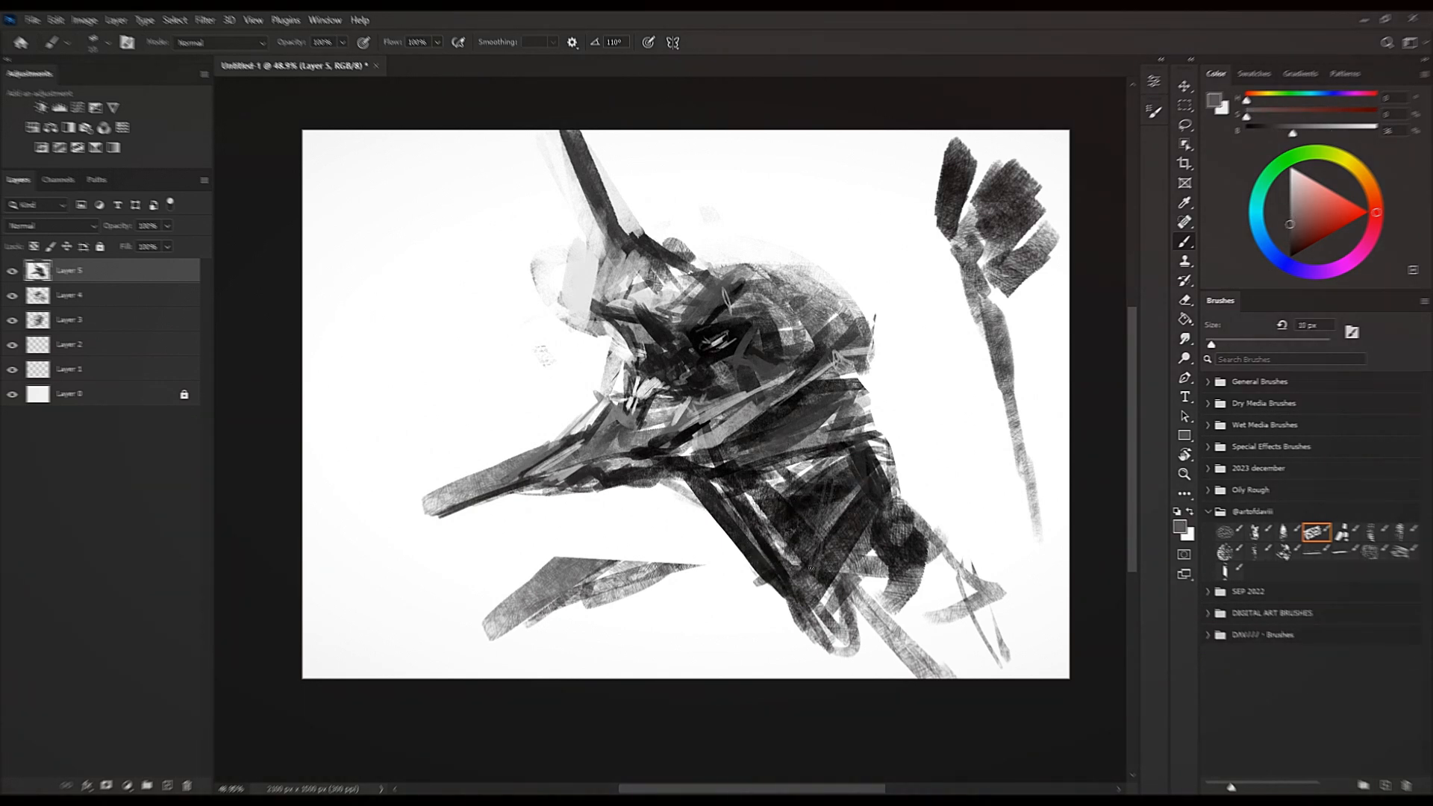
key("bracketright")
key("bracketright")
left_click_drag(825, 480, 812, 672)
key("bracketright")
key("bracketright")
left_click_drag(766, 540, 822, 647)
mouse_move(833, 489)
left_mouse_down()
mouse_move(774, 638)
mouse_move(803, 589)
left_mouse_up()
left_click_drag(849, 450, 819, 588)
Layer more strokes down the middle of the neck using a larger brush and newly sampled tones.
key("bracketright")
key("bracketright")
left_click_drag(835, 521, 838, 486)
left_click(800, 500, "alt")
mouse_move(780, 557)
left_mouse_down()
mouse_move(787, 579)
mouse_move(769, 511)
mouse_move(793, 523)
mouse_move(796, 566)
left_mouse_up()
left_click(811, 541, "alt")
left_click_drag(830, 468, 796, 581)
left_click_drag(817, 493, 803, 588)
left_click_drag(827, 472, 801, 585)
left_click_drag(811, 528, 800, 589)
Choose a near-black tone and paint narrower dark accents down the middle of the neck.
left_click(780, 536, "alt")
left_click(1289, 257)
key("bracketleft")
key("bracketleft")
key("bracketleft")
left_click_drag(813, 485, 797, 581)
left_click_drag(836, 457, 814, 536)
Extend the neck's base into a shoulder with dark strokes running toward the canvas's lower-right corner.
left_click_drag(822, 596, 888, 648)
left_click_drag(898, 503, 946, 580)
left_click_drag(858, 613, 847, 653)
left_click_drag(865, 543, 844, 653)
key("bracketright")
left_click_drag(895, 518, 1023, 601)
key("bracketright")
left_click_drag(939, 539, 1079, 688)
Fill out the shoulder and back with broad crossing strokes from an enlarged brush.
key("bracketright")
key("bracketright")
left_click_drag(923, 518, 1068, 602)
left_click_drag(852, 621, 922, 527)
mouse_move(878, 638)
left_mouse_down()
mouse_move(976, 546)
mouse_move(1005, 552)
left_mouse_up()
left_click_drag(935, 650, 1067, 613)
Add smaller dark strokes in front of the neck's lower end.
key("bracketleft")
key("bracketleft")
key("bracketleft")
left_click_drag(748, 579, 734, 619)
left_click_drag(762, 602, 801, 650)
Extend the upper edge of the detached shape below the beak with its sampled grey.
left_click(571, 565, "alt")
mouse_move(548, 561)
left_mouse_down()
mouse_move(623, 528)
mouse_move(722, 564)
mouse_move(589, 599)
left_mouse_up()
key("bracketright")
key("bracketright")
Lasso the detached shape below the beak, copy it to a new layer, then rotate the copy and flip it horizontally.
key("l")
mouse_move(682, 579)
left_mouse_down()
mouse_move(486, 652)
mouse_move(712, 562)
mouse_move(720, 586)
left_mouse_up()
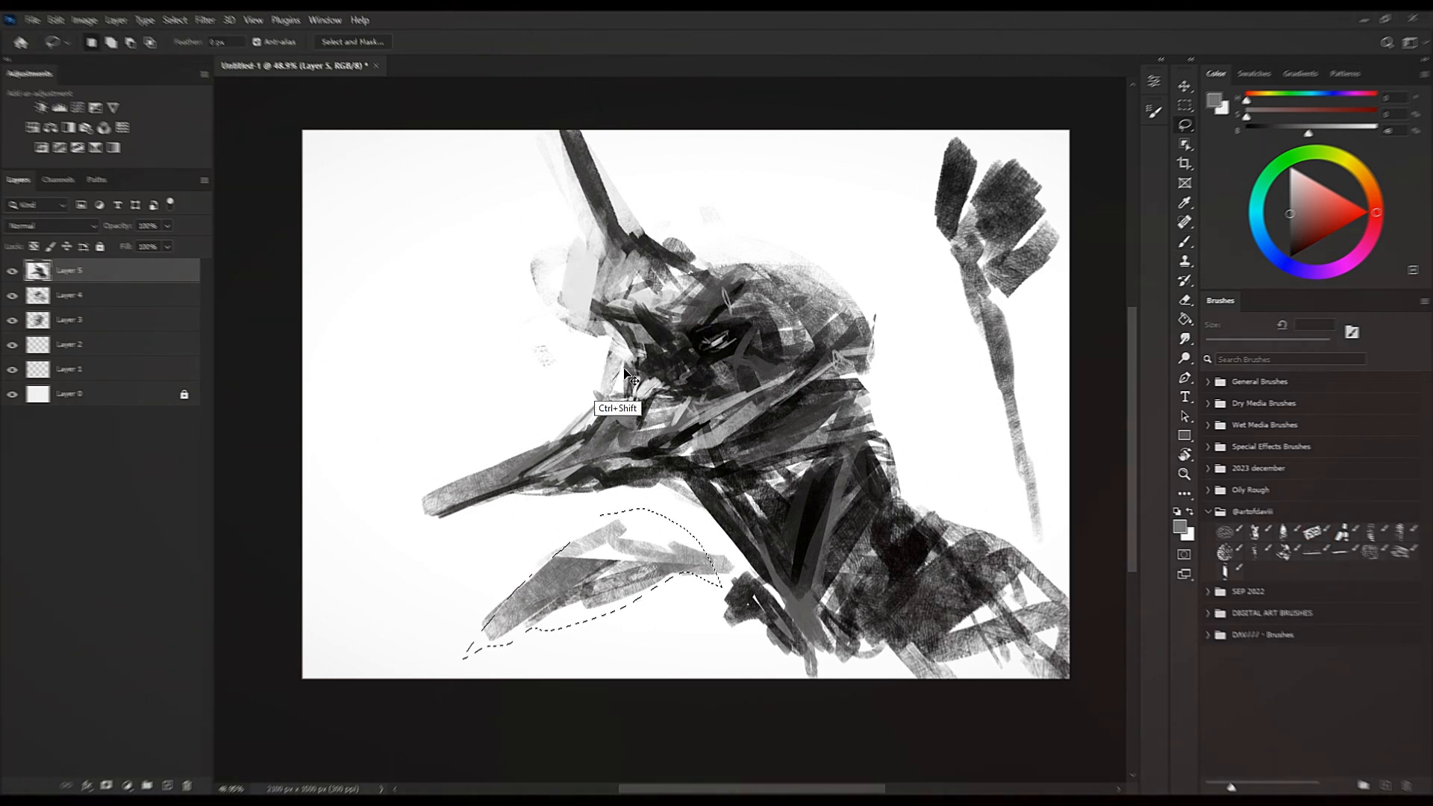
key("ctrl+j")
key("ctrl+t")
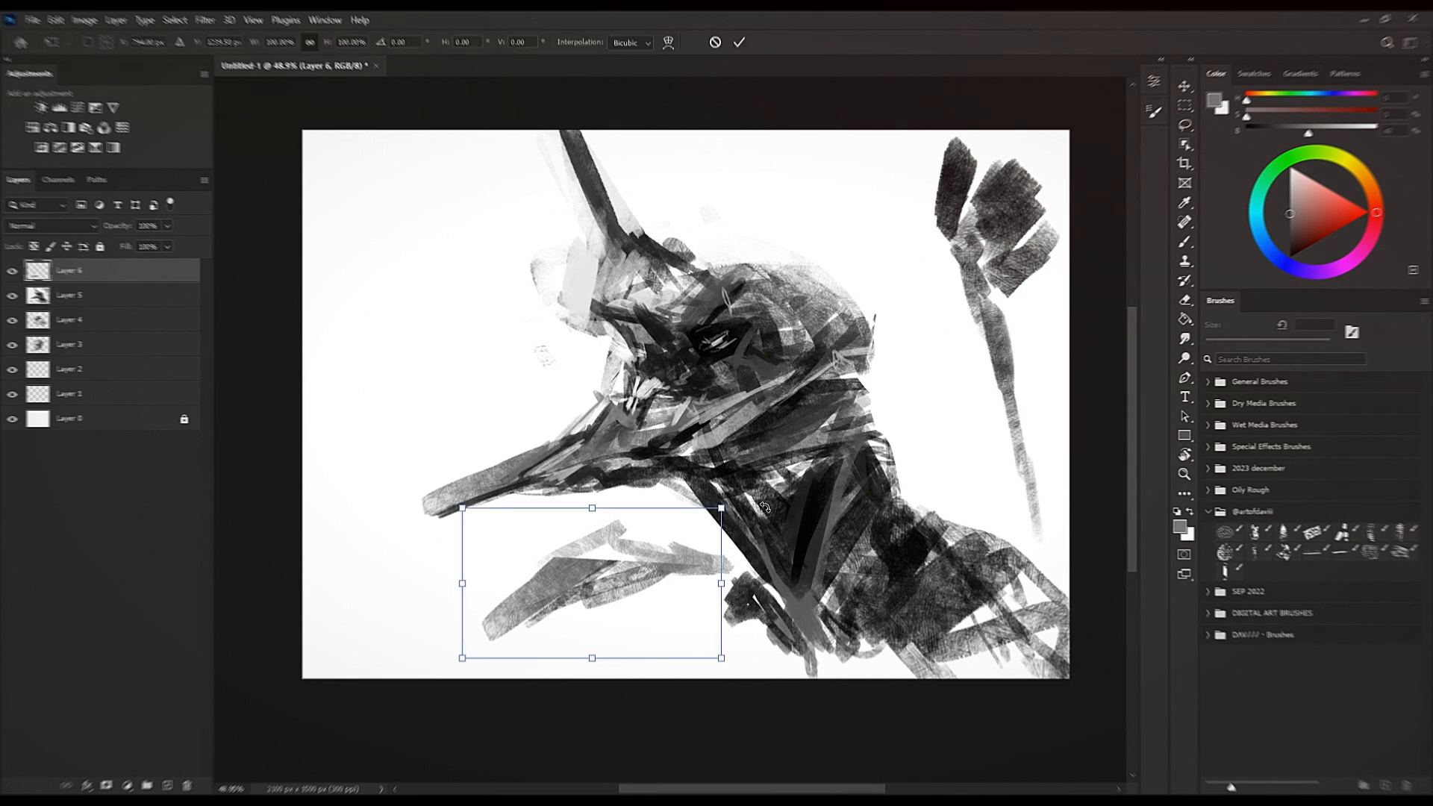
left_click_drag(749, 508, 675, 420)
right_click(610, 543)
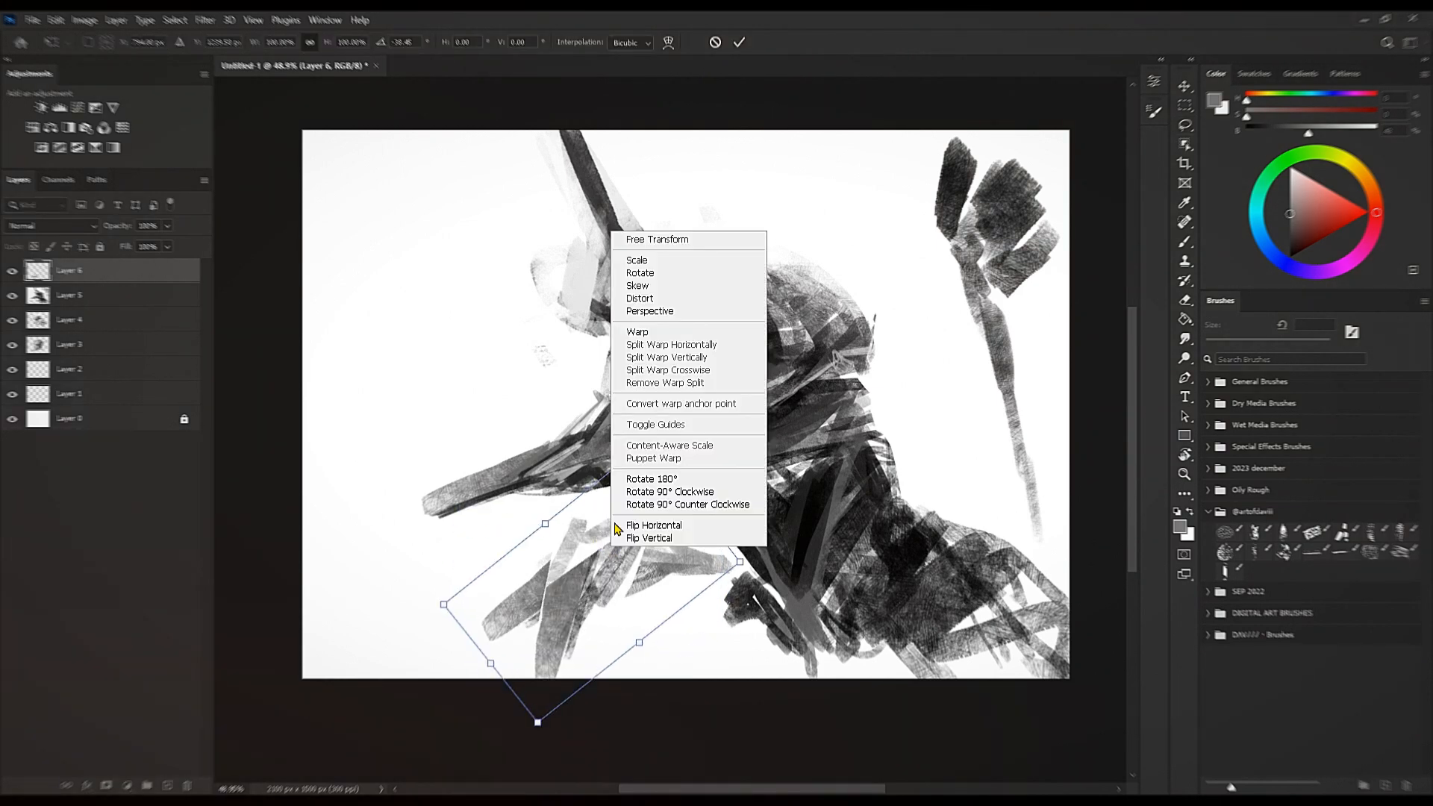
left_click(680, 527)
Enlarge, move and rotate the copy into an upright wing shape behind the neck, then erase part of its outer lower edge.
left_click_drag(622, 564, 839, 62)
left_click_drag(873, 320, 896, 575)
left_click_drag(946, 406, 834, 702)
left_click_drag(907, 621, 769, 446)
left_click_drag(848, 205, 945, 95)
left_click_drag(862, 313, 846, 377)
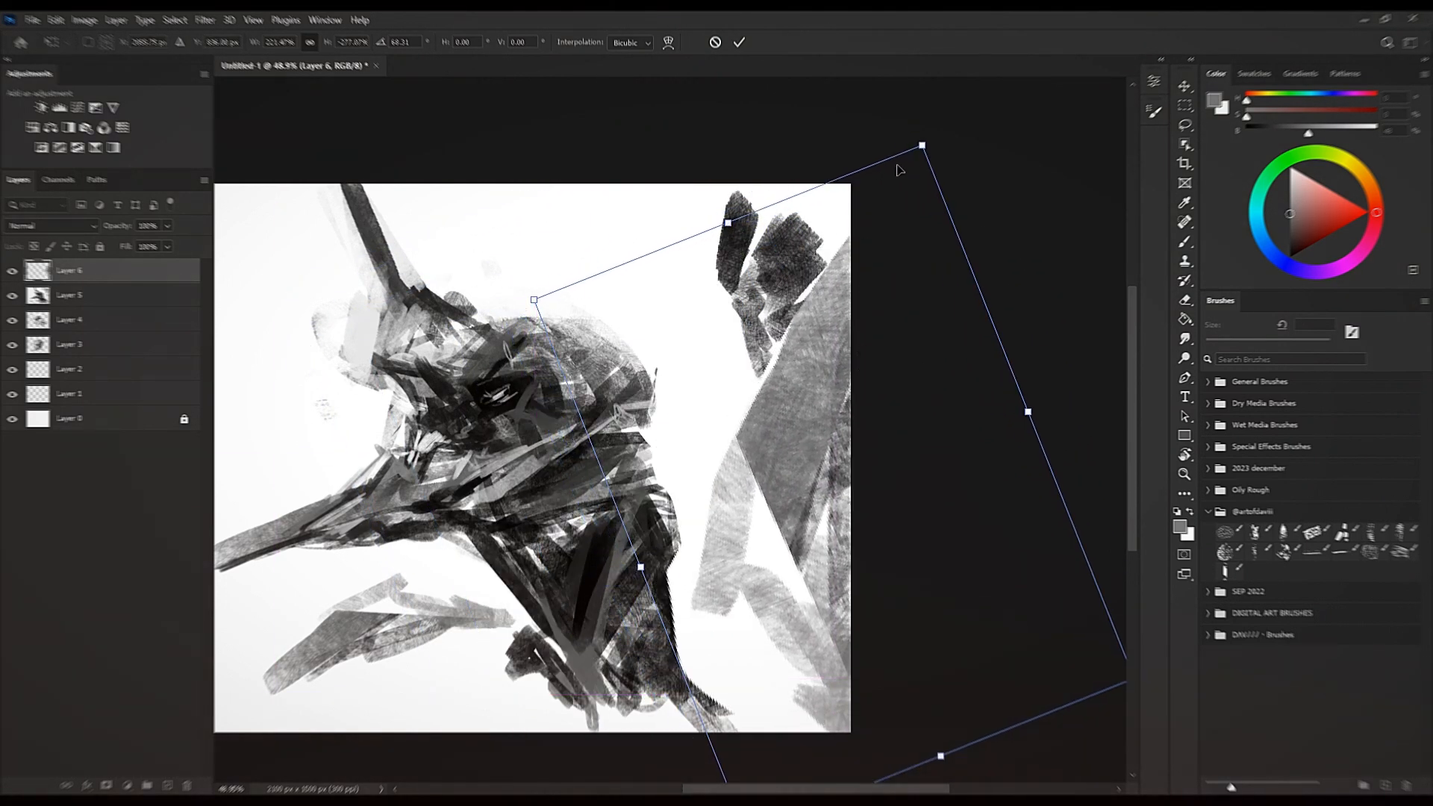
left_click_drag(920, 145, 843, 246)
left_click_drag(999, 265, 914, 246)
left_click_drag(861, 457, 858, 423)
scroll(850, 418, "down", 3)
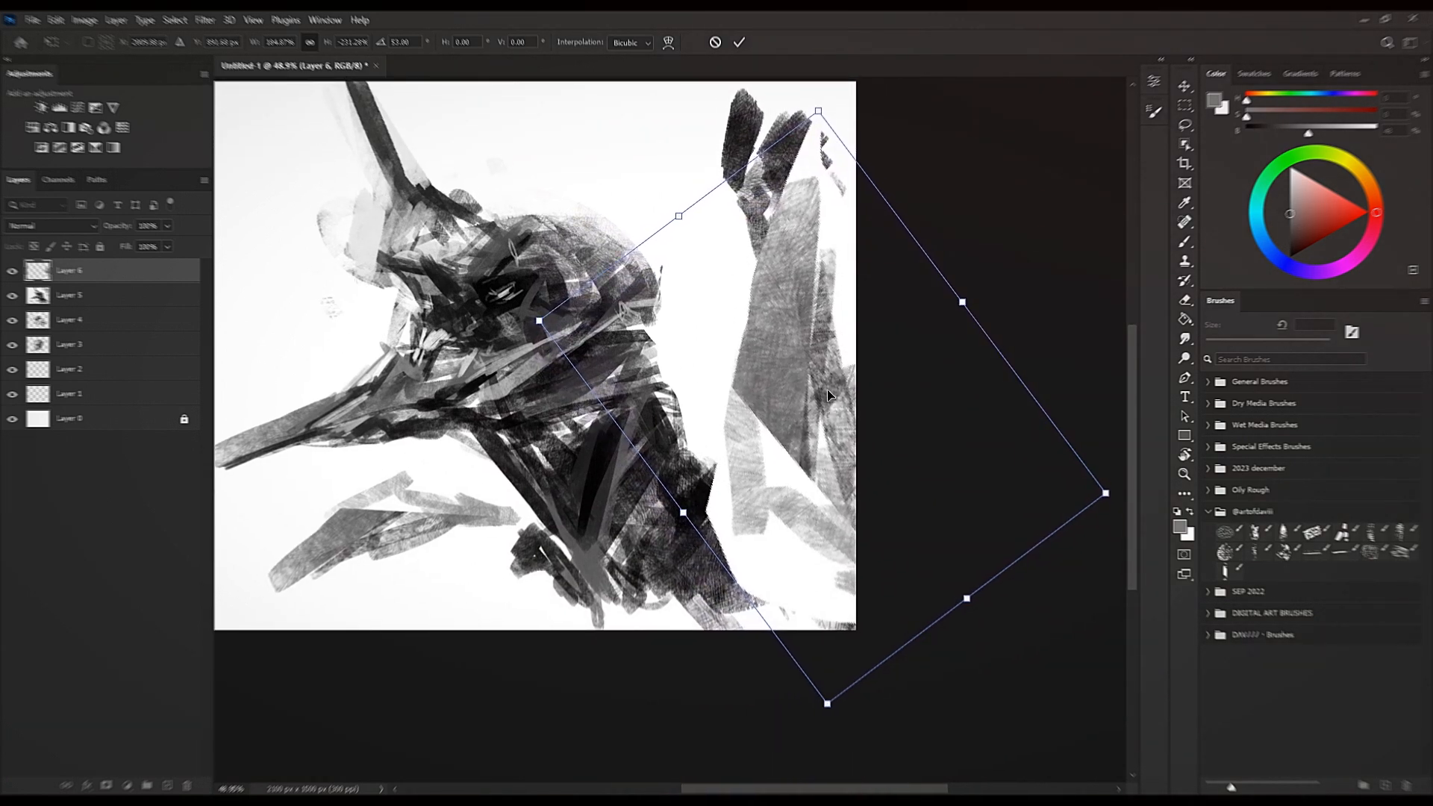
key("Return")
key("e")
mouse_move(870, 409)
left_mouse_down()
mouse_move(751, 512)
mouse_move(836, 626)
left_mouse_up()
Paint dark strokes with a reduced brush at the wing shape's inner base and along its outer edge.
key("b")
mouse_move(1288, 248)
left_mouse_down()
mouse_move(1309, 251)
mouse_move(1290, 261)
left_mouse_up()
key("[")
key("[")
key("[")
left_click_drag(735, 442, 752, 472)
left_click_drag(743, 417, 772, 472)
left_click_drag(755, 412, 774, 453)
left_click_drag(827, 321, 816, 415)
left_click_drag(826, 160, 799, 534)
mouse_move(821, 448)
left_mouse_down()
mouse_move(754, 534)
mouse_move(846, 624)
left_mouse_up()
Sample the wing's grey and extend its inner side down over the shoulder with a much larger brush.
left_click(780, 379, "alt")
key("]")
key("]")
key("]")
key("]")
key("]")
key("]")
key("]")
left_click_drag(737, 389, 733, 589)
mouse_move(769, 426)
left_mouse_down()
mouse_move(753, 582)
mouse_move(769, 612)
left_mouse_up()
Blend the wing's base into the shoulder with a dark tone sampled from the neck, reducing the brush to 70 px.
key("[")
key("[")
left_click(687, 512, "alt")
mouse_move(705, 488)
left_mouse_down()
mouse_move(775, 510)
mouse_move(782, 596)
left_mouse_up()
key("[")
key("[")
left_click_drag(785, 486, 800, 593)
Choose near-black and paint long 25 px strokes along the wing's outer edge.
left_click(826, 329, "alt")
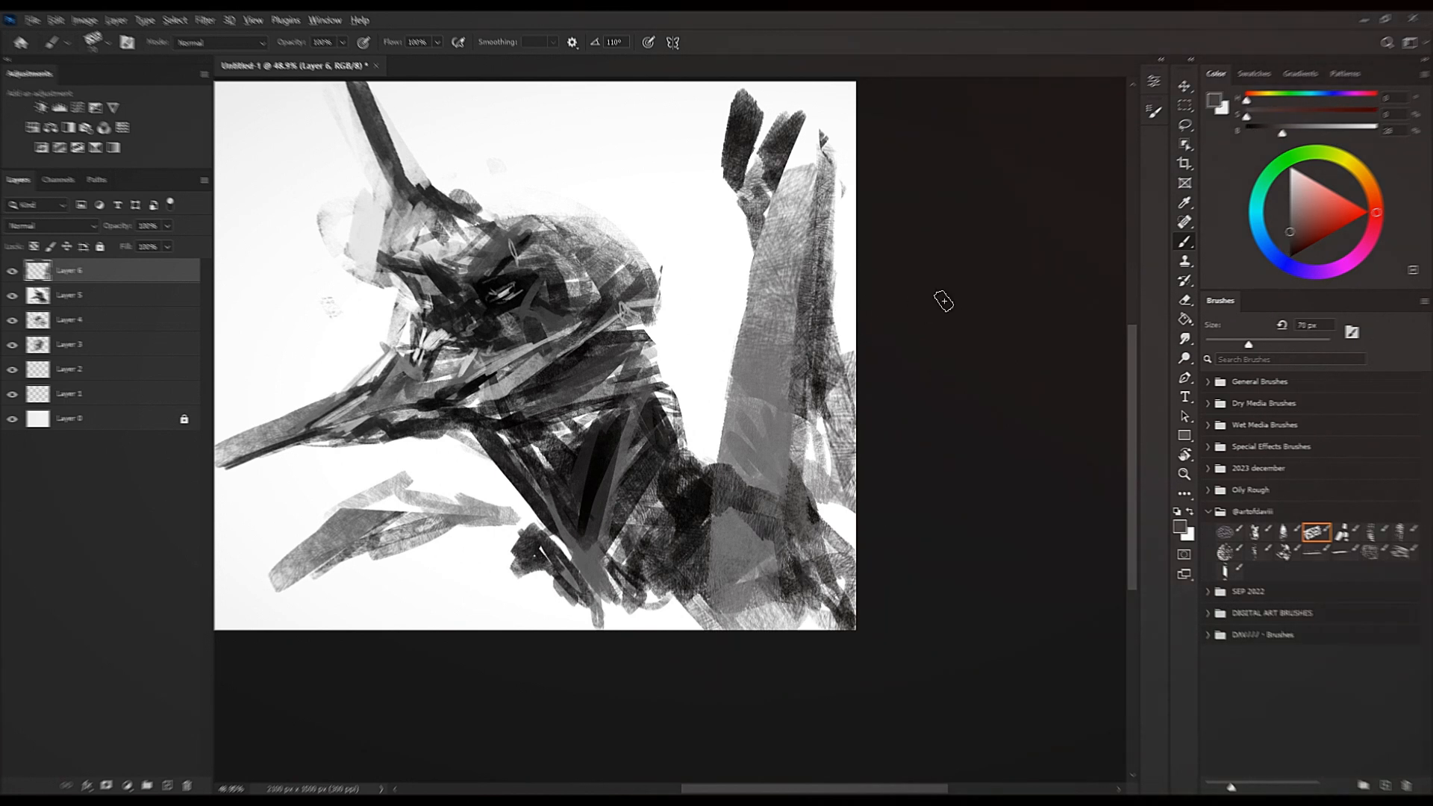
left_click_drag(1289, 237, 1290, 257)
key("[")
key("[")
key("[")
key("[")
left_click_drag(842, 158, 822, 329)
left_click_drag(846, 127, 821, 381)
left_click_drag(839, 179, 827, 373)
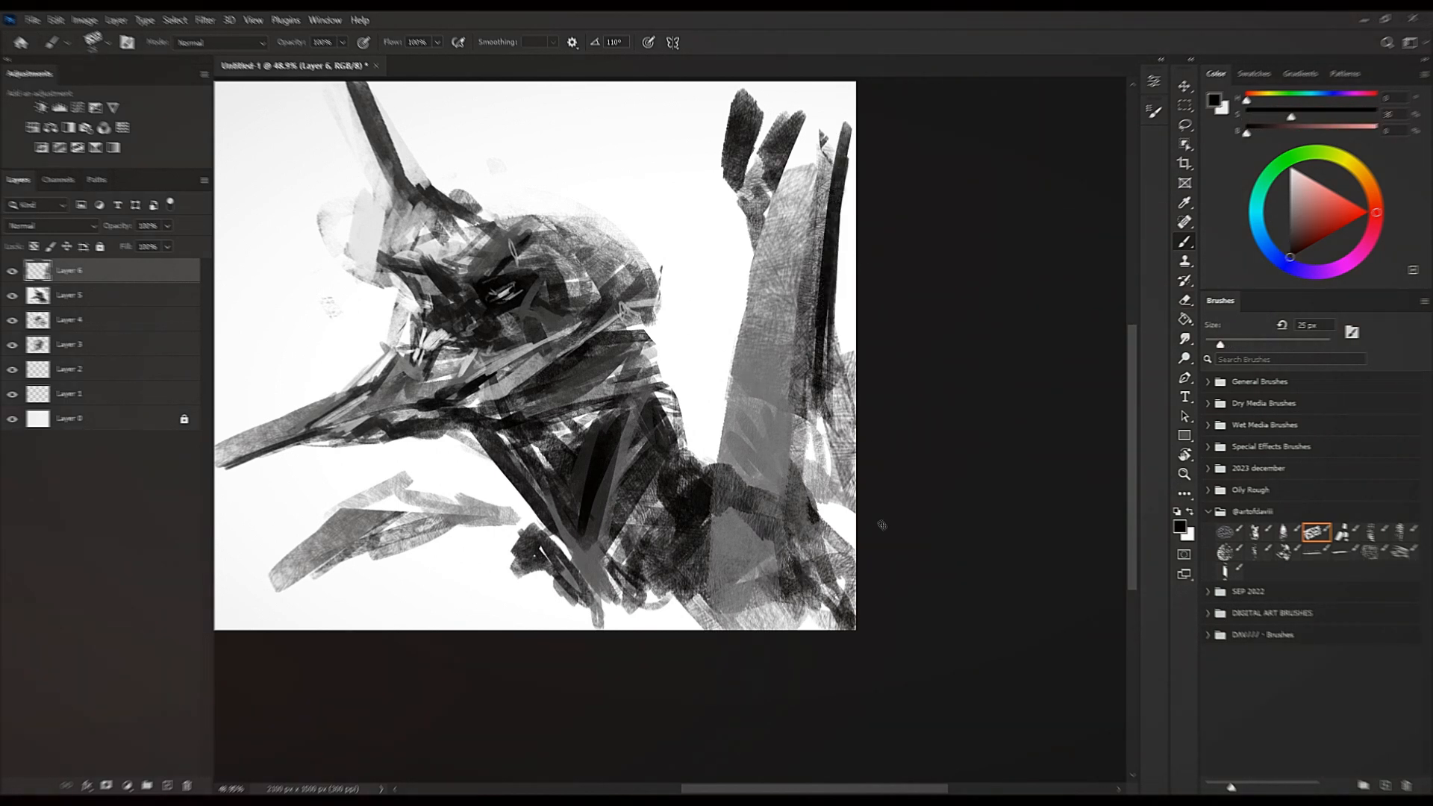
Draw a small dark curl above the loose grey shape below the beak, and extend that shape with sampled grey at larger brush sizes.
left_click_drag(448, 474, 469, 504)
key("[")
left_click(386, 519, "alt")
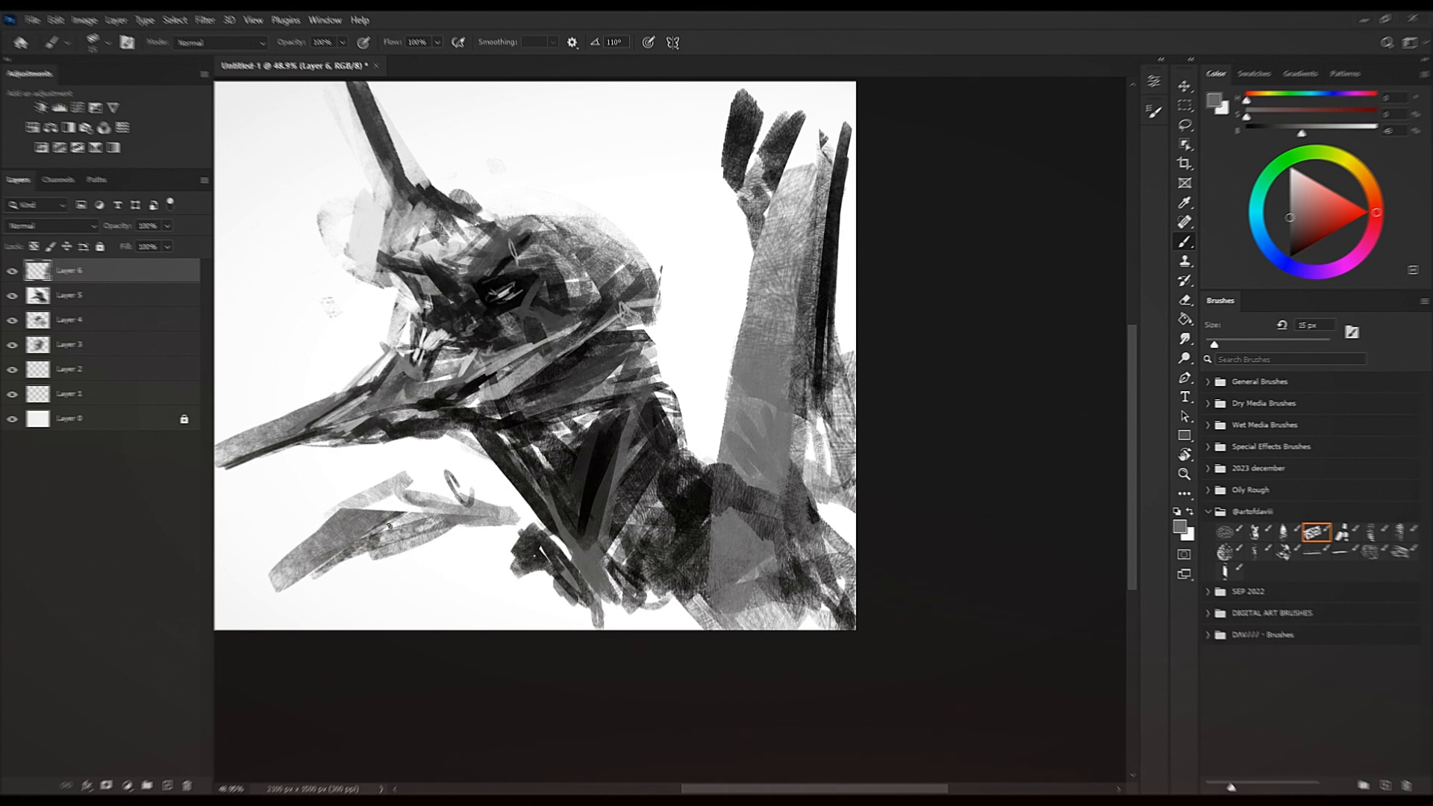
key("]")
key("]")
key("]")
key("]")
key("]")
key("]")
left_click_drag(361, 508, 402, 479)
left_click_drag(392, 507, 428, 489)
left_click(403, 496, "alt")
left_click_drag(403, 493, 496, 522)
Paint broad strokes along the neck's lower end and across the wing's base, using a tone sampled from the shoulder.
mouse_move(649, 640)
left_mouse_down()
mouse_move(703, 568)
mouse_move(641, 626)
left_mouse_up()
mouse_move(634, 625)
left_mouse_down()
mouse_move(737, 461)
mouse_move(722, 515)
mouse_move(626, 625)
left_mouse_up()
key("]")
left_click(679, 528, "alt")
key("[")
left_click_drag(788, 624, 843, 553)
left_click_drag(850, 535, 804, 606)
left_click_drag(809, 481, 848, 563)
Sample tones from the neck and paint strokes below the jaw and down the neck with a progressively smaller brush.
key("[")
left_click_drag(572, 362, 638, 371)
left_click(653, 444, "alt")
left_click(649, 416, "alt")
left_click(660, 456, "alt")
left_click(633, 489, "alt")
key("[")
key("[")
key("[")
left_click_drag(647, 450, 643, 522)
Add a short dark accent under the jaw using tones sampled from the throat and a 25 px brush.
key("[")
key("[")
left_click(584, 498, "alt")
left_click(589, 427, "alt")
left_click(625, 400, "alt")
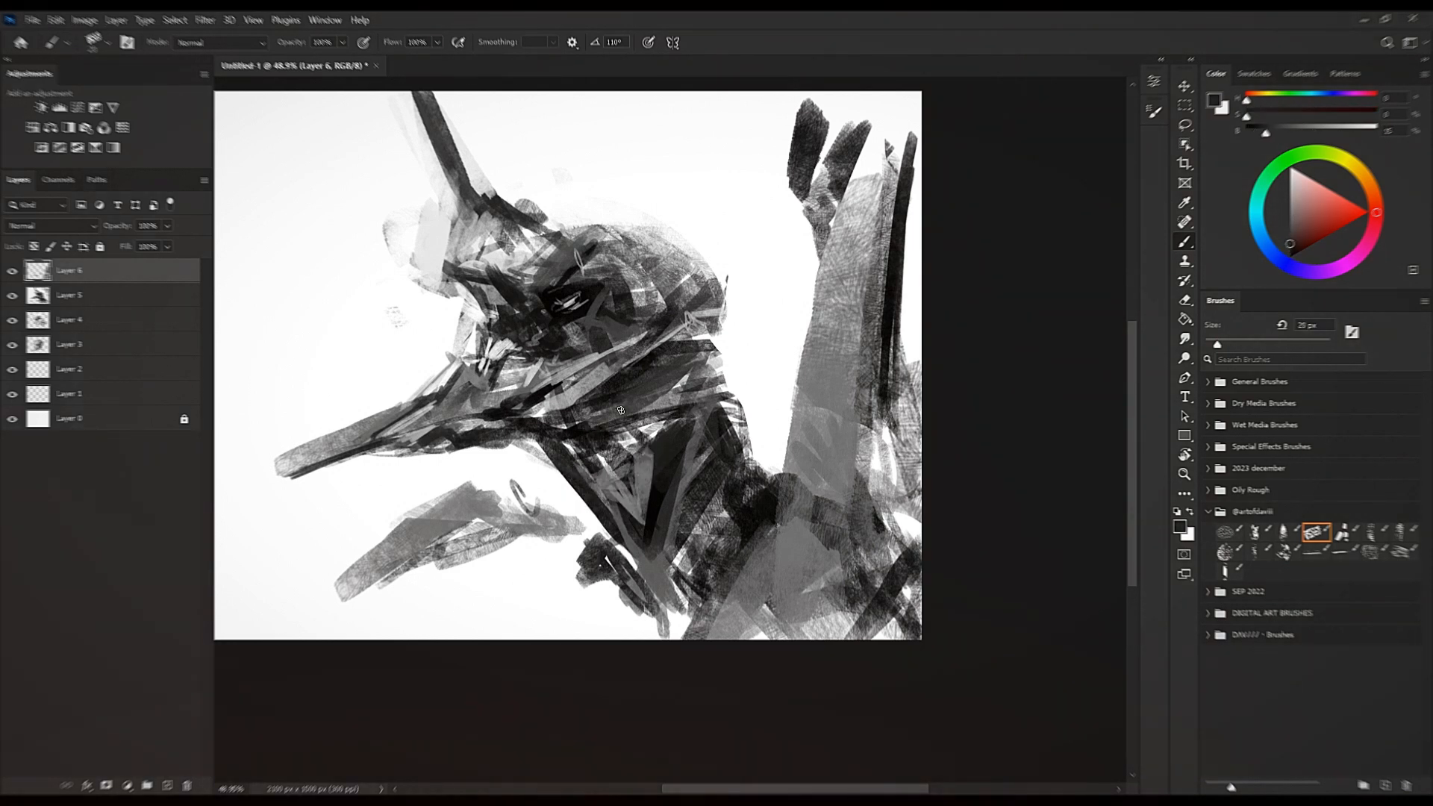
key("]")
key("]")
left_click(590, 438, "alt")
left_click_drag(647, 403, 654, 376)
Choose near-black and darken the jaw's underside and the back of the cheek with a 25 px brush.
left_click(746, 499, "alt")
left_click_drag(1294, 253, 1289, 258)
left_click_drag(645, 399, 711, 431)
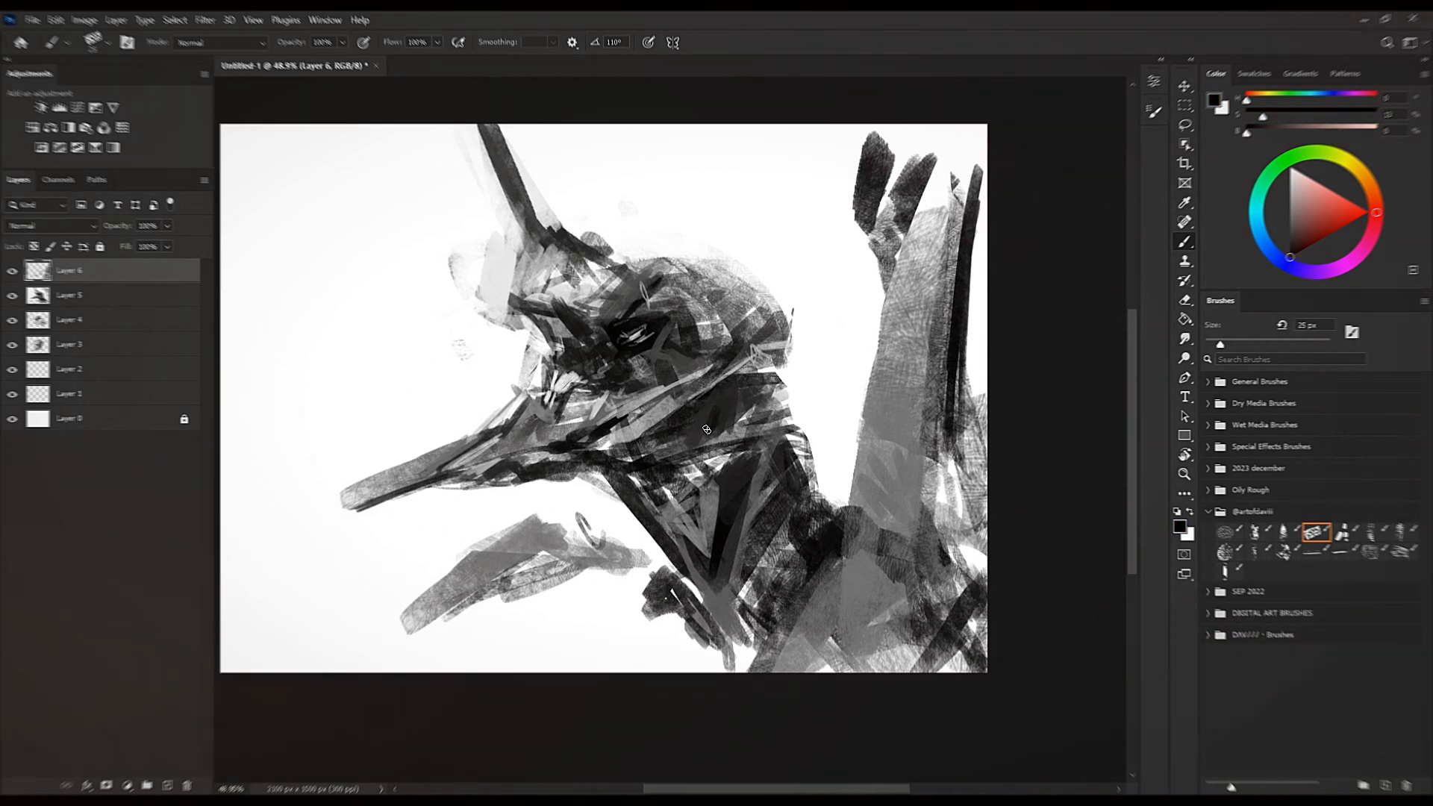
left_click_drag(746, 369, 754, 352)
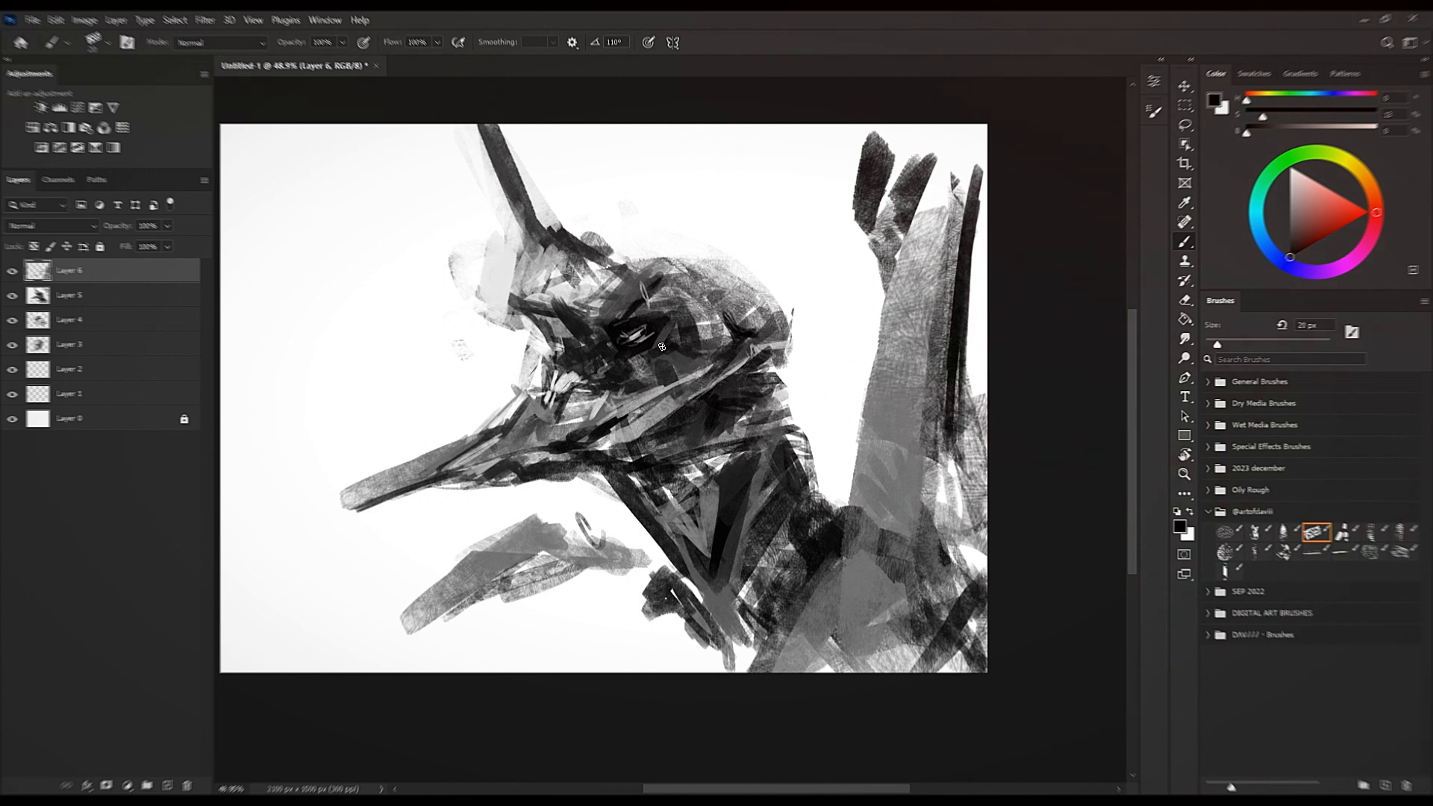
Add strokes along the beak and jaw with tones sampled around them, reducing the brush to 10 px.
mouse_move(519, 477)
left_mouse_down()
mouse_move(665, 428)
mouse_move(604, 394)
left_mouse_up()
left_click(605, 439, "alt")
left_click(740, 373, "alt")
left_click(736, 426, "alt")
key("bracketleft")
left_click_drag(749, 366, 732, 380)
left_click(722, 421, "alt")
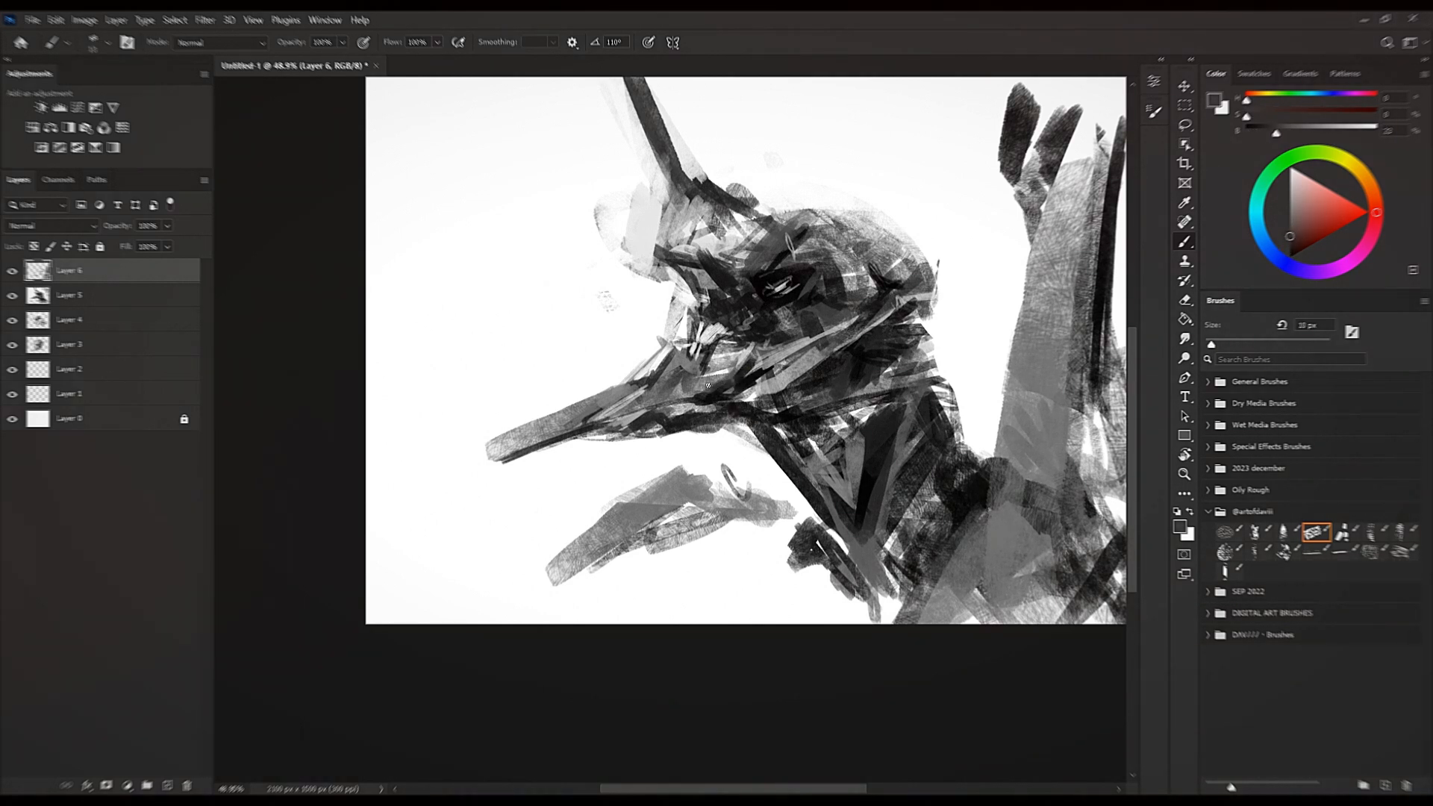
Reshape the back of the head with light strokes sampled around its rear edge, enlarging the brush.
left_click(944, 312, "alt")
left_click_drag(932, 326, 927, 349)
key("bracketright")
left_click(914, 316, "alt")
left_click(915, 309, "alt")
left_click(943, 294, "alt")
key("bracketright")
key("bracketright")
key("bracketright")
left_click_drag(915, 261, 931, 294)
mouse_move(928, 273)
left_mouse_down()
mouse_move(931, 316)
mouse_move(937, 259)
mouse_move(924, 252)
left_mouse_up()
Sample near-black from the head and draw thin contour lines over the back of the skull with a reduced brush.
left_click(917, 307, "alt")
left_click(890, 310, "alt")
key("bracketleft")
key("bracketleft")
left_click(900, 283, "alt")
left_click(893, 280, "alt")
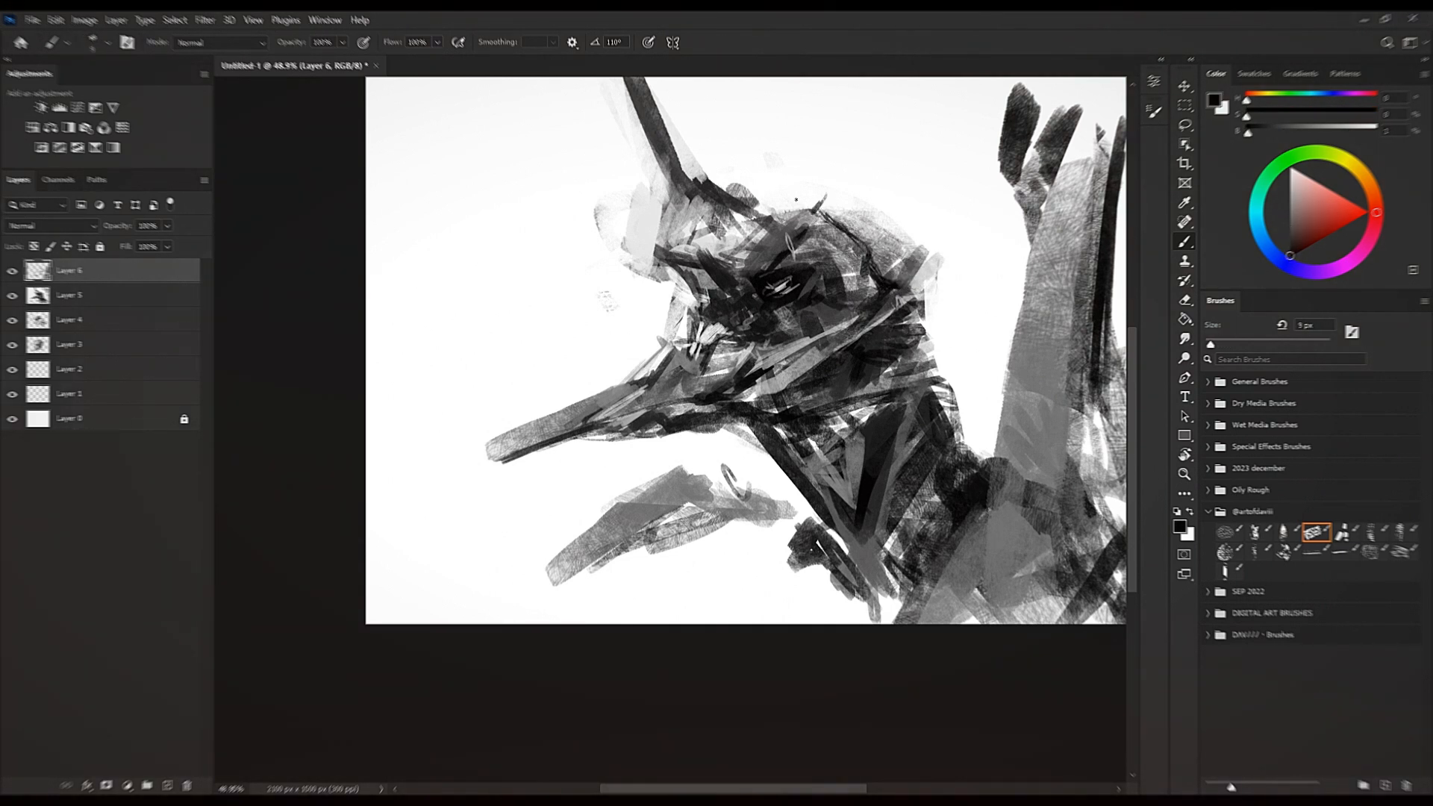
Paint a small dark curl at the front of the brow and dark strokes down the face with a 15 px brush.
key("bracketright")
mouse_move(668, 255)
left_mouse_down()
mouse_move(634, 236)
mouse_move(656, 246)
left_mouse_up()
key("bracketleft")
key("bracketleft")
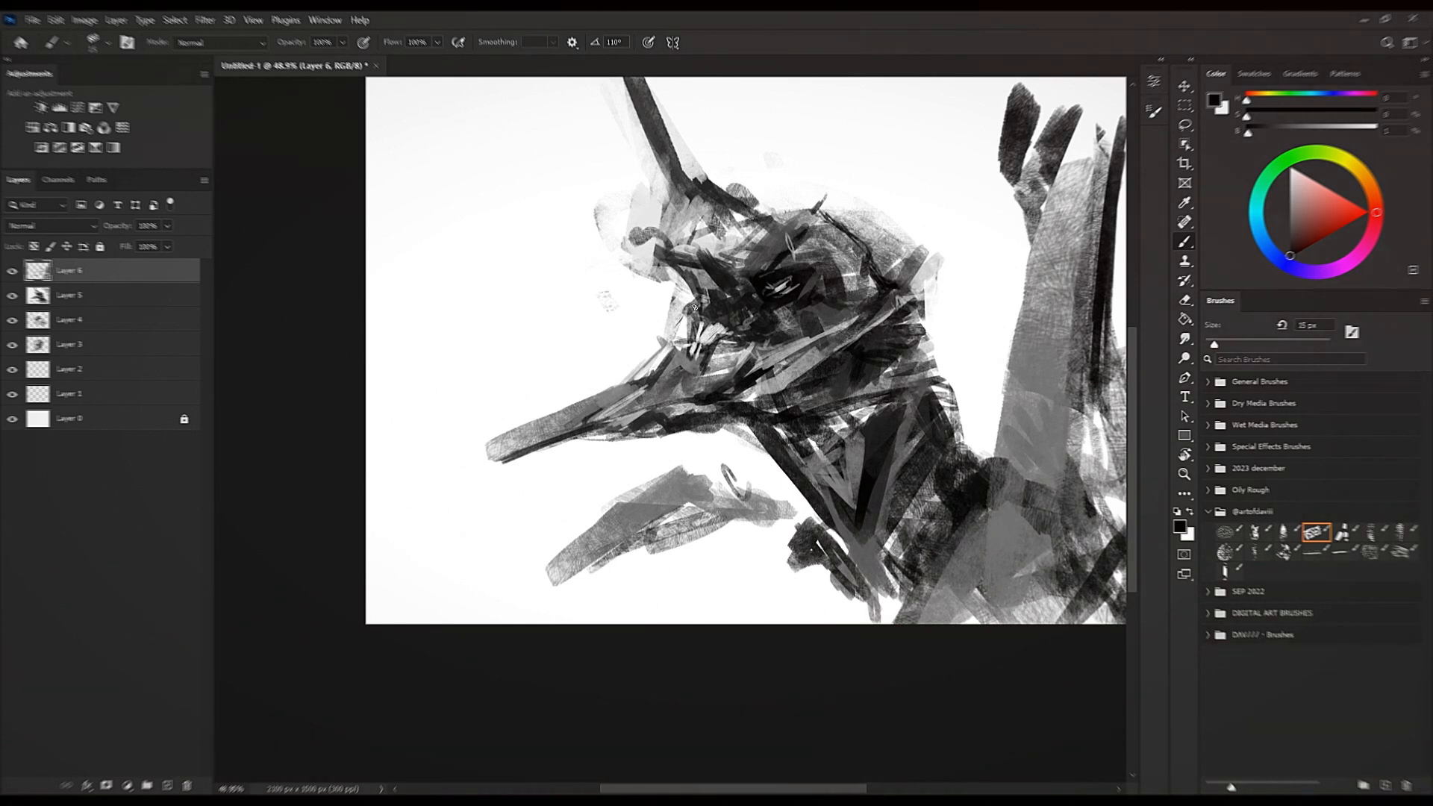
mouse_move(703, 275)
left_mouse_down()
mouse_move(673, 289)
mouse_move(641, 250)
mouse_move(661, 298)
left_mouse_up()
Sample a grey from the face and block in the front of the brow with a larger brush.
left_click(698, 322, "alt")
key("bracketright")
key("bracketright")
left_click(669, 262, "alt")
key("bracketright")
key("bracketright")
left_click(676, 280, "alt")
mouse_move(668, 254)
left_mouse_down()
mouse_move(654, 312)
mouse_move(688, 294)
left_mouse_up()
Refine the front of the face with short strokes in sampled light and dark tones.
left_click(631, 316, "alt")
key("bracketleft")
mouse_move(675, 300)
left_mouse_down()
mouse_move(699, 288)
mouse_move(667, 305)
mouse_move(677, 288)
left_mouse_up()
left_click(710, 306, "alt")
left_click(717, 304, "alt")
left_click(692, 271, "alt")
left_click(657, 270, "alt")
left_click_drag(693, 239, 672, 251)
left_click(731, 235, "alt")
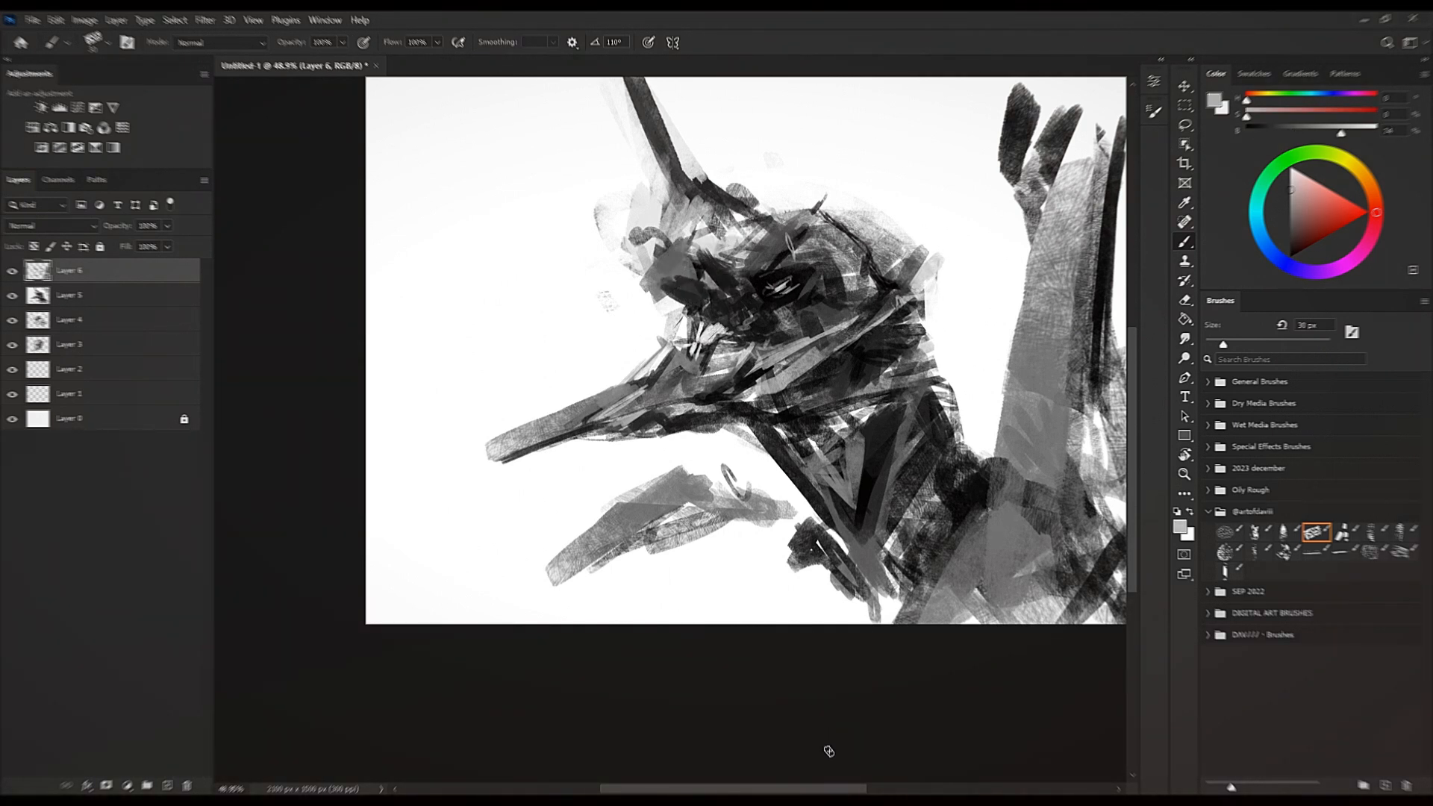
key("alt+Tab")
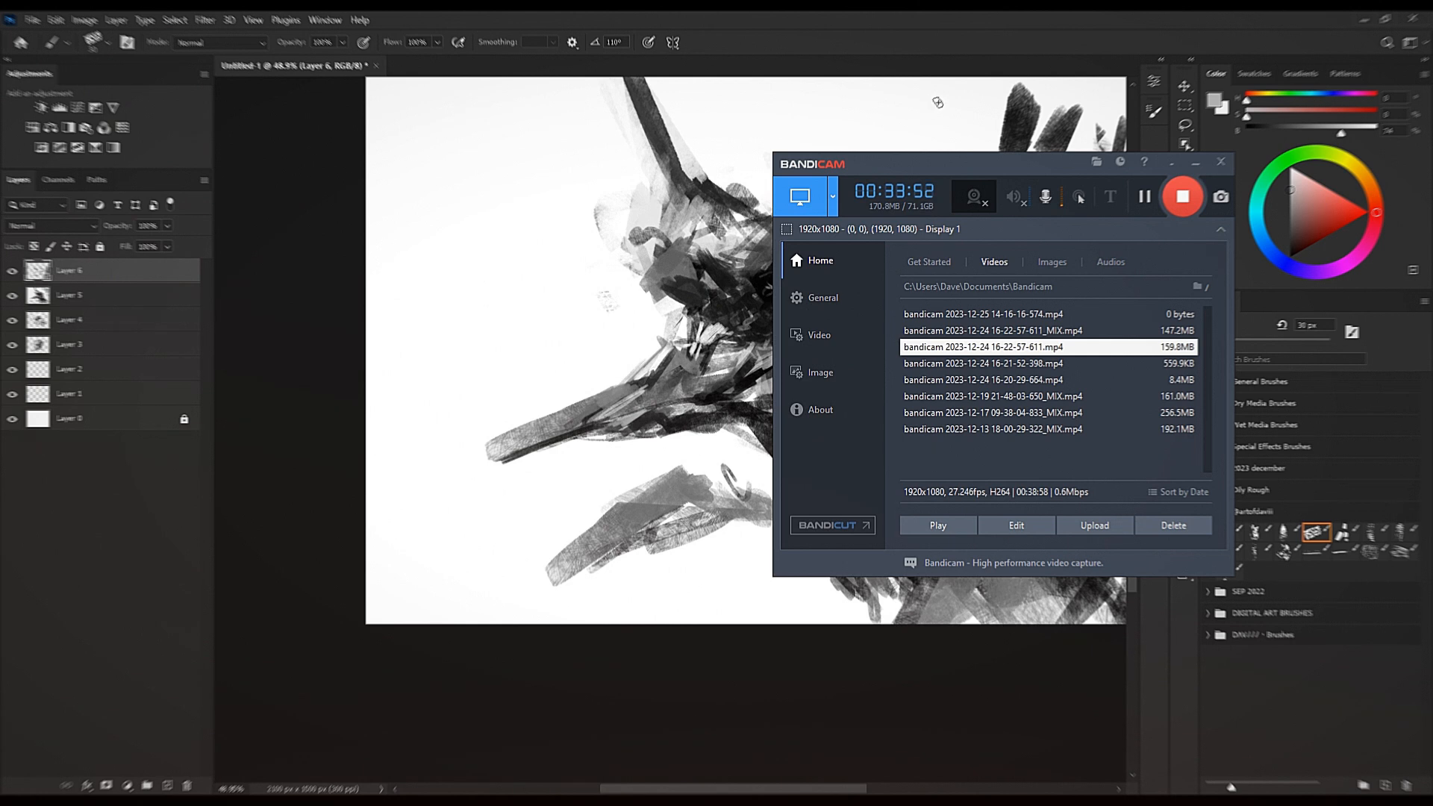
left_click(1196, 162)
Paint over the pale patch in front of the forehead with a light background tone.
left_click_drag(590, 191, 588, 239)
left_click(589, 213, "alt")
key("bracketright")
mouse_move(602, 188)
left_mouse_down()
mouse_move(584, 263)
mouse_move(643, 163)
mouse_move(630, 214)
left_mouse_up()
key("bracketleft")
key("bracketleft")
key("bracketleft")
key("bracketleft")
Sample the background white and trim the front edge of the face with a 25 px brush.
left_click(633, 286, "alt")
left_click(640, 278, "alt")
left_click(662, 306, "alt")
key("bracketright")
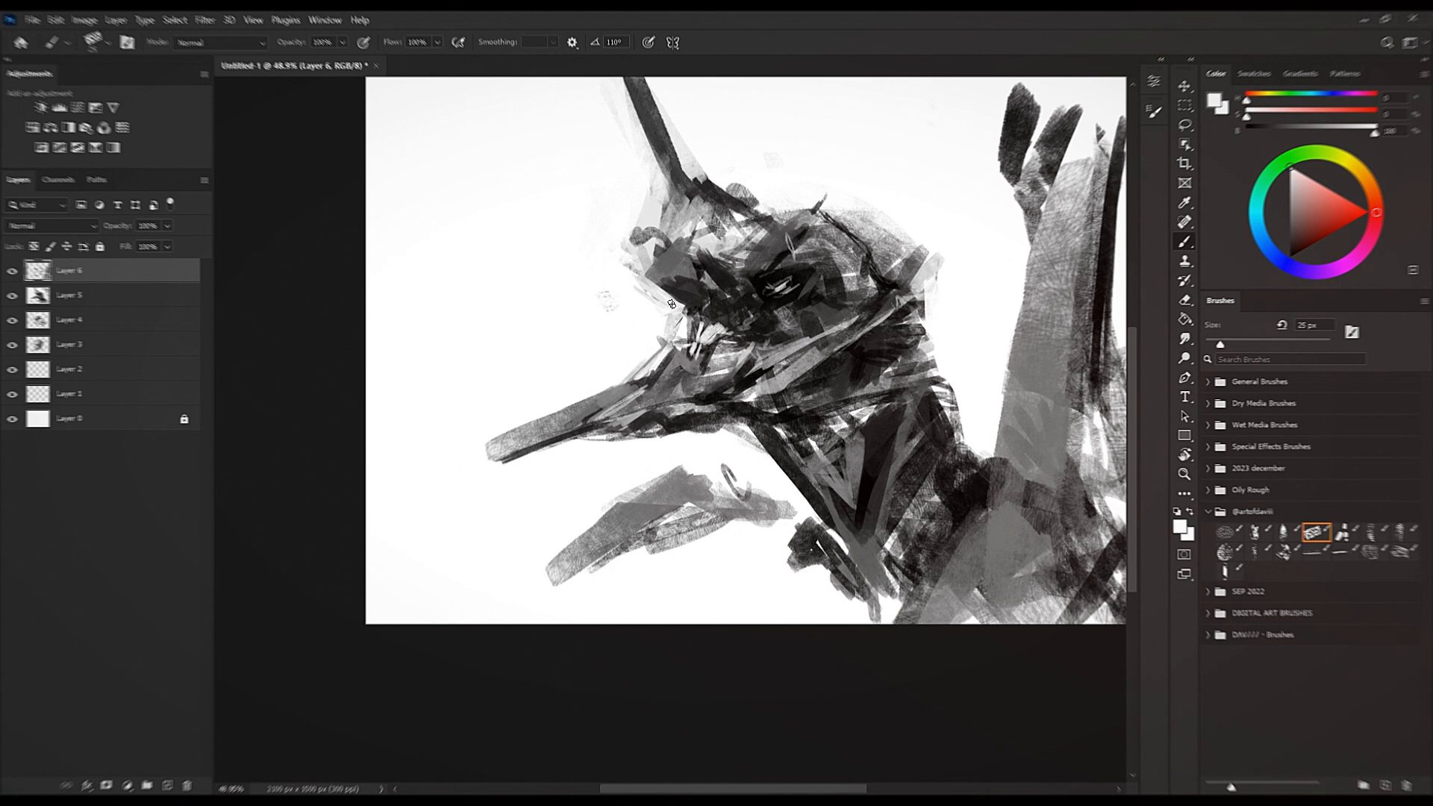
left_click(618, 251, "alt")
left_click_drag(644, 231, 638, 242)
Sample near-black near the eye and darken the brow, enlarging the brush to 35 px.
left_click(769, 306, "alt")
key("]")
mouse_move(718, 271)
left_mouse_down()
mouse_move(690, 249)
mouse_move(747, 247)
left_mouse_up()
key("bracketleft")
key("]")
key("]")
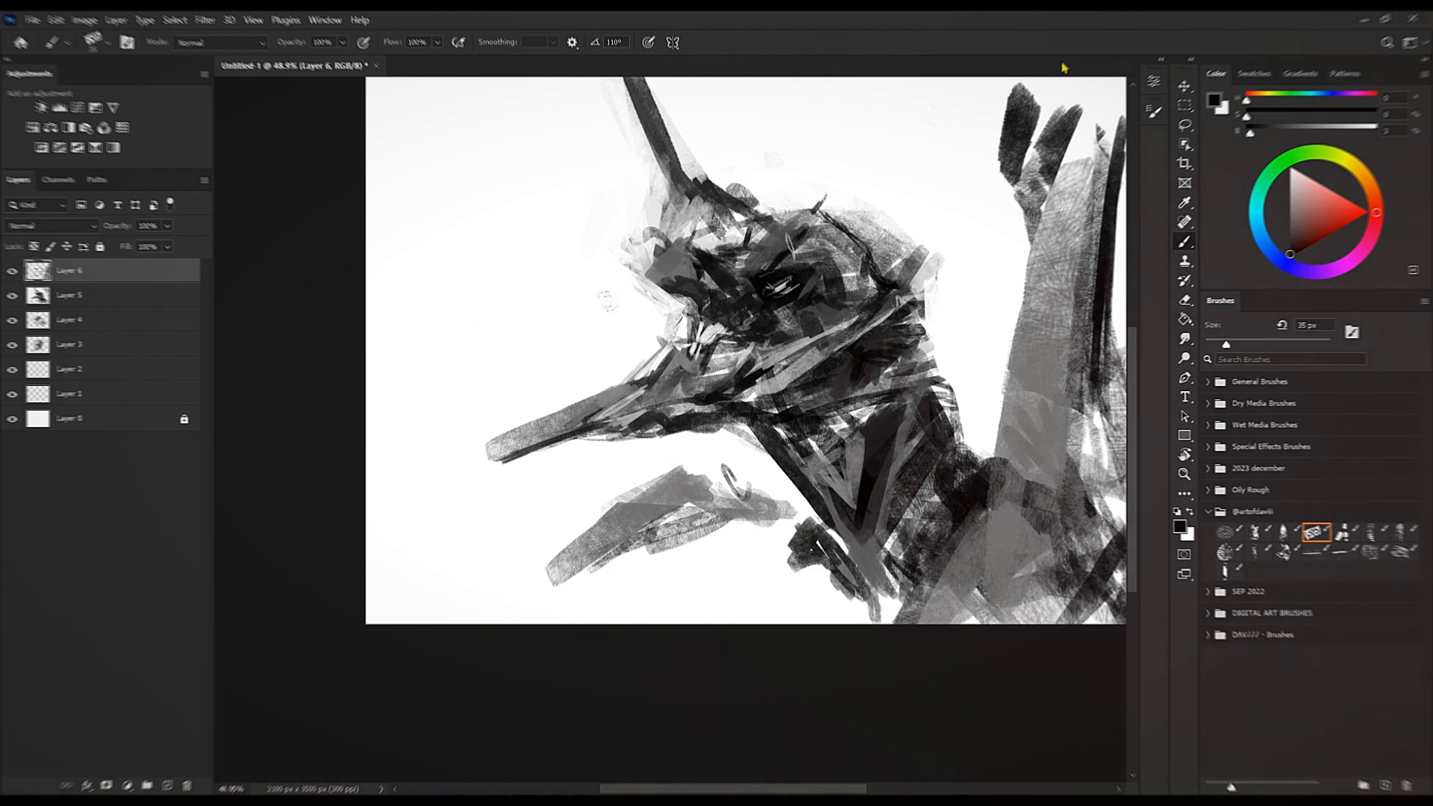
Reshape the front outline of the face with sampled tones and a larger brush.
left_click(670, 301, "alt")
key("]")
mouse_move(664, 244)
left_mouse_down()
mouse_move(669, 217)
mouse_move(690, 228)
mouse_move(670, 219)
mouse_move(621, 287)
left_mouse_up()
left_click(689, 242, "alt")
left_click(632, 226, "alt")
left_click(621, 281, "alt")
key("]")
key("]")
Rework the horn's base and brow with short strokes in tones sampled nearby, using a reduced brush.
left_click(703, 202, "alt")
key("[")
key("[")
key("[")
key("[")
left_click(719, 200, "alt")
left_click(716, 282, "alt")
left_click(734, 281, "alt")
left_click(735, 237, "alt")
key("]")
left_click(737, 242, "alt")
mouse_move(733, 245)
left_mouse_down()
mouse_move(758, 239)
mouse_move(721, 213)
mouse_move(718, 181)
mouse_move(752, 200)
left_mouse_up()
Enlarge the brush and paint strokes beside the horn's base with tones sampled from the head and background.
left_click(735, 288, "alt")
left_click(735, 220, "alt")
key("]")
key("]")
left_click(741, 170, "alt")
key("]")
key("]")
left_click(633, 206, "alt")
mouse_move(638, 224)
left_mouse_down()
mouse_move(645, 241)
mouse_move(706, 251)
mouse_move(662, 199)
mouse_move(653, 215)
left_mouse_up()
Sample a dark tone from the head and thicken the upper part of the horn.
left_click(782, 279, "alt")
key("[")
key("]")
mouse_move(614, 82)
left_mouse_down()
mouse_move(663, 178)
mouse_move(625, 127)
mouse_move(613, 140)
mouse_move(655, 46)
mouse_move(652, 75)
left_mouse_up()
key("]")
Sample the background white and clean up the areas in front of the face and behind the head.
left_click(554, 210, "alt")
left_click(539, 211, "alt")
left_click_drag(528, 166, 573, 307)
left_click(557, 309, "alt")
mouse_move(871, 448)
left_mouse_down()
mouse_move(930, 447)
mouse_move(917, 452)
left_mouse_up()
left_click(886, 319, "alt")
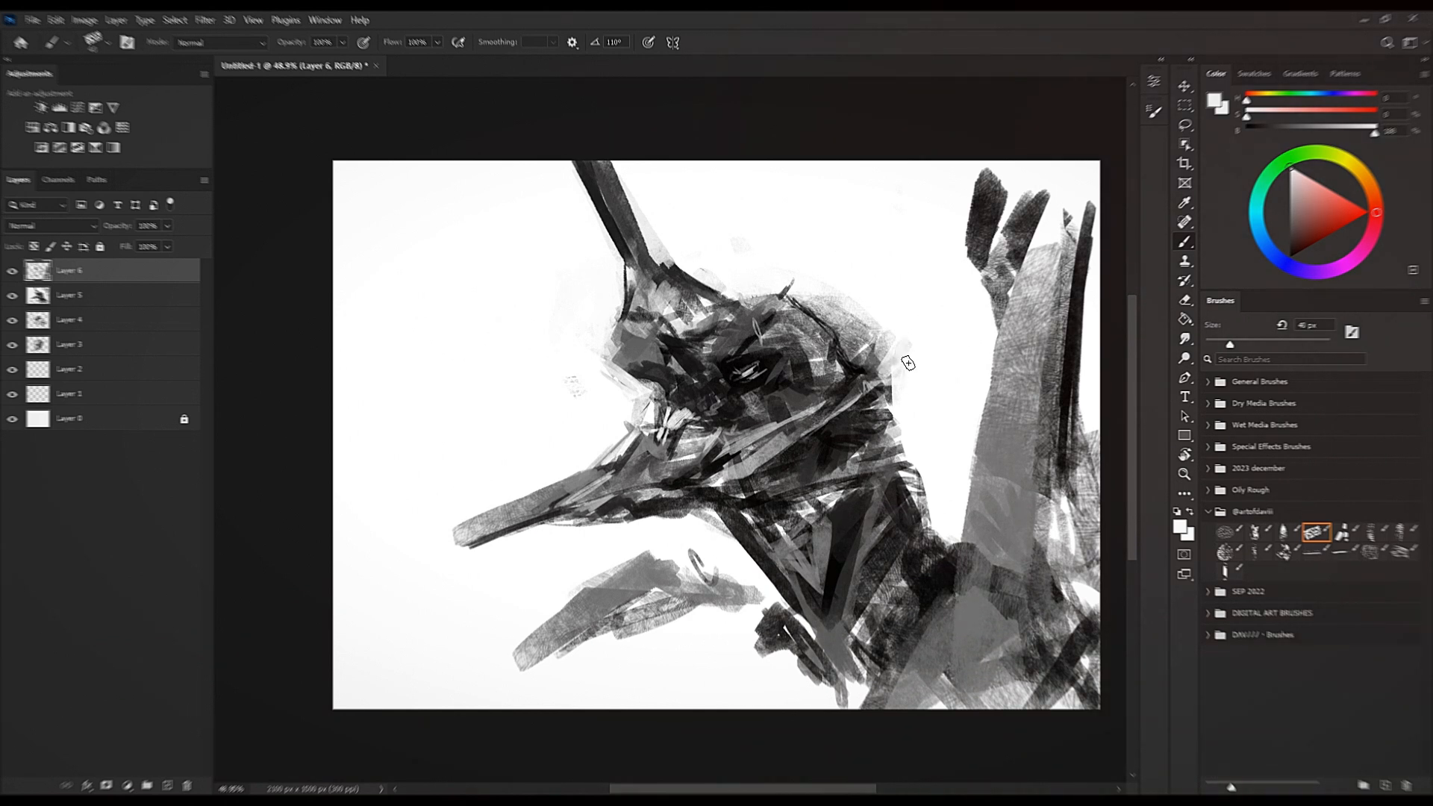
Trim the front edge of the horn's shaft with background white using a 35 px brush.
key("bracketleft")
key("bracketright")
left_click_drag(613, 260, 576, 163)
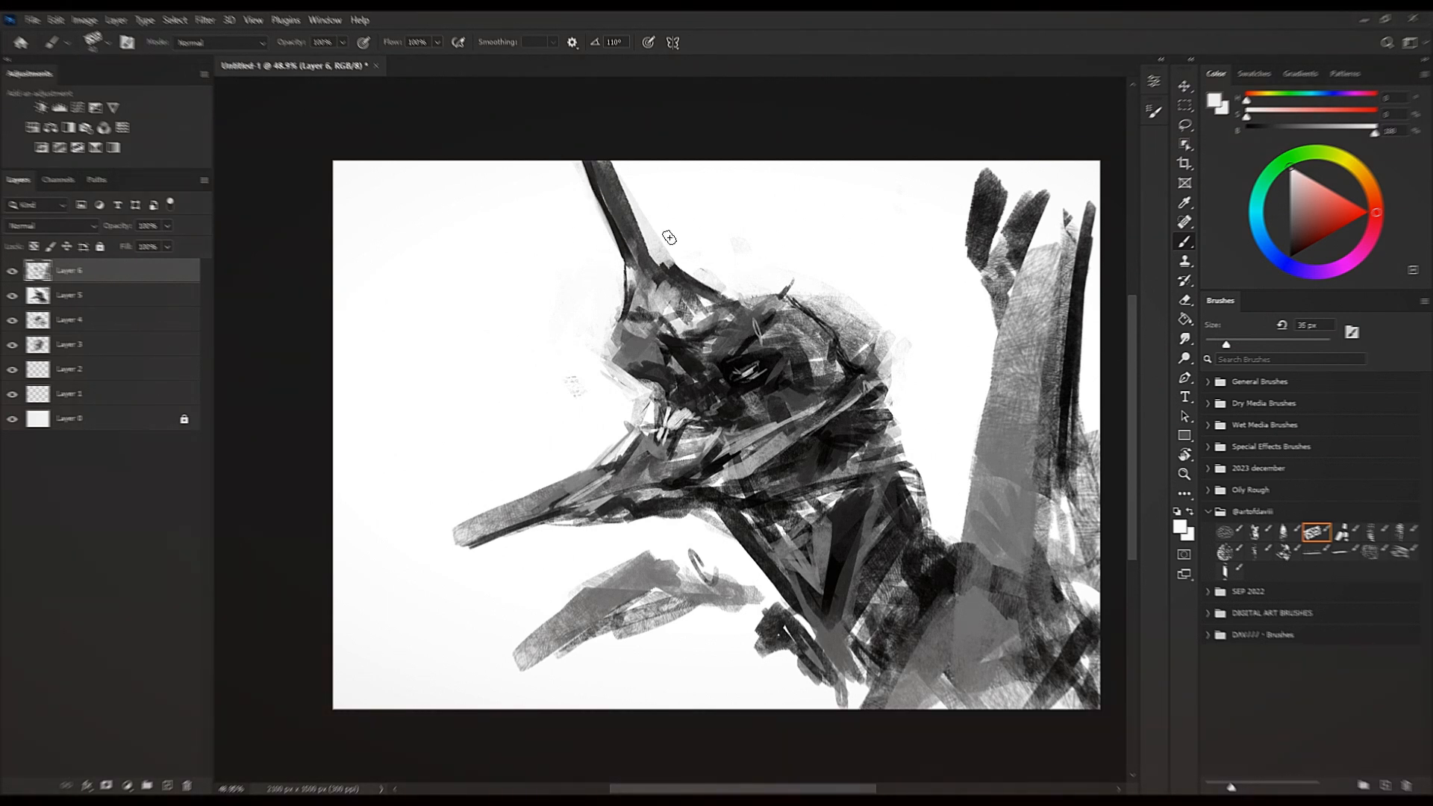
Sample a dark tone from the head and darken the horn's base and shaft, enlarging the brush for the shaft.
key("bracketright")
left_click(680, 320, "alt")
left_click(735, 404, "alt")
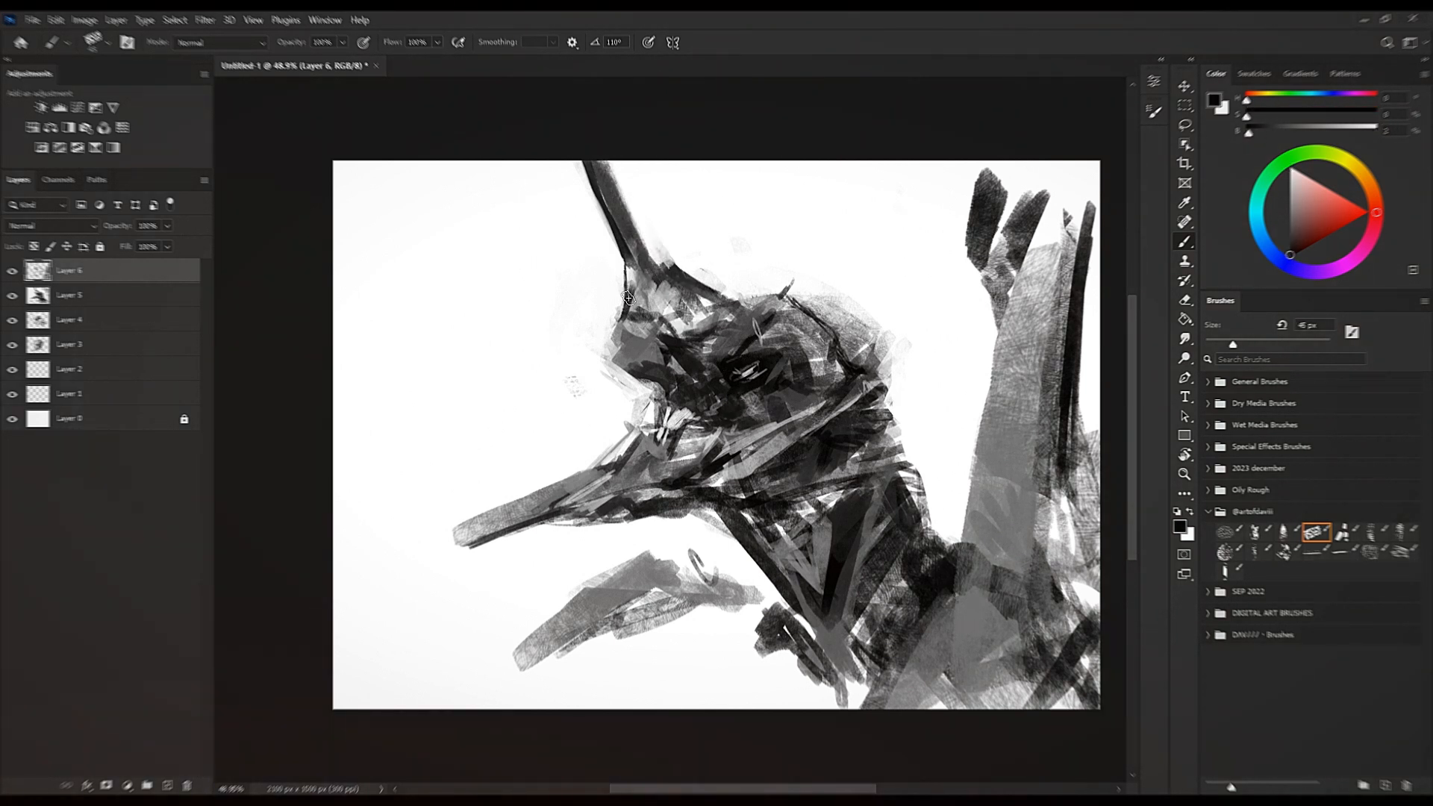
left_click_drag(629, 271, 655, 267)
key("bracketright")
key("bracketright")
key("bracketright")
key("bracketright")
key("bracketright")
key("bracketright")
mouse_move(606, 167)
left_mouse_down()
mouse_move(660, 273)
mouse_move(625, 221)
left_mouse_up()
left_click_drag(576, 141, 613, 207)
left_click_drag(569, 145, 601, 194)
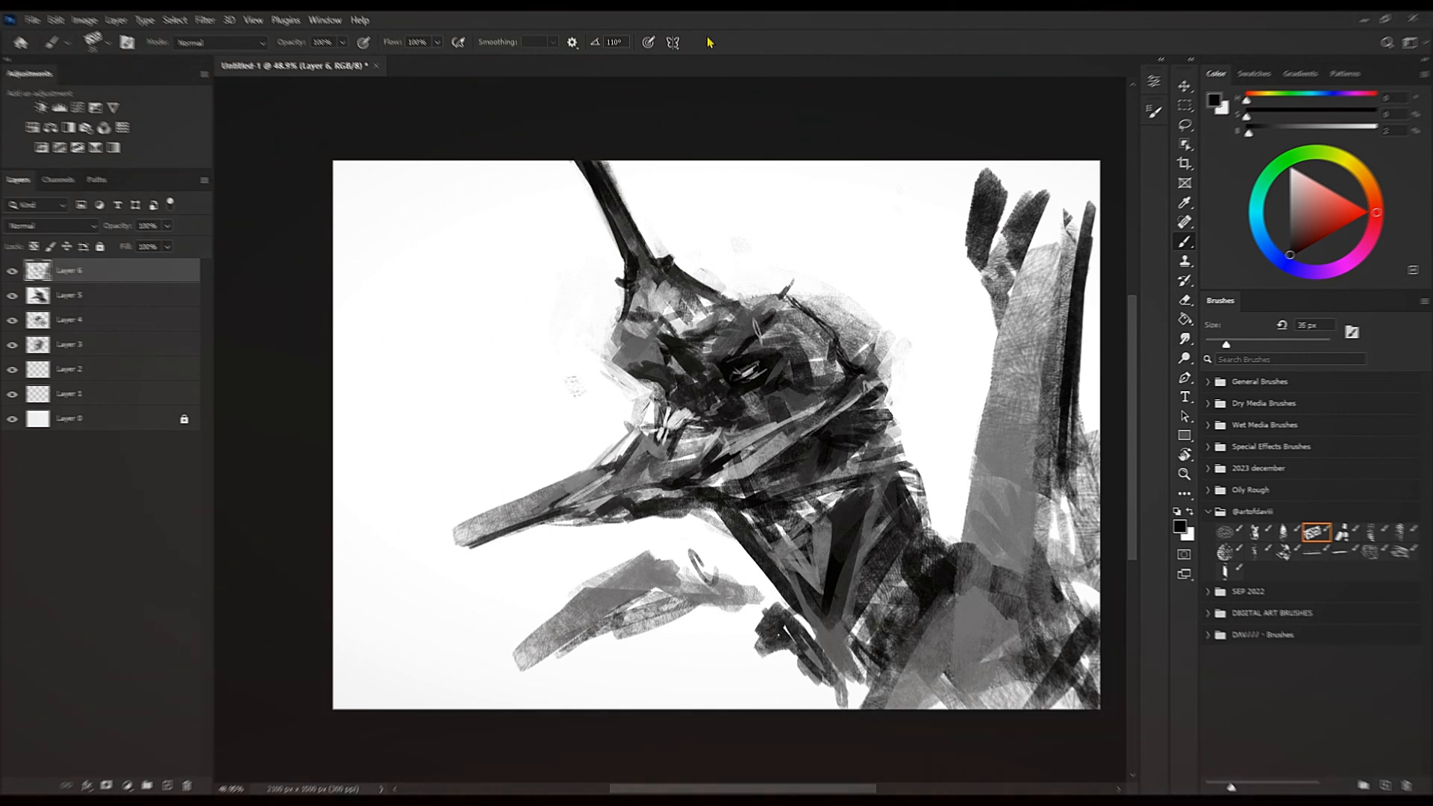
Flip the canvas horizontally, lasso the horn with its base and brow, and copy the selection to a new layer.
key("ctrl+shift+h")
left_click_drag(748, 331, 810, 332)
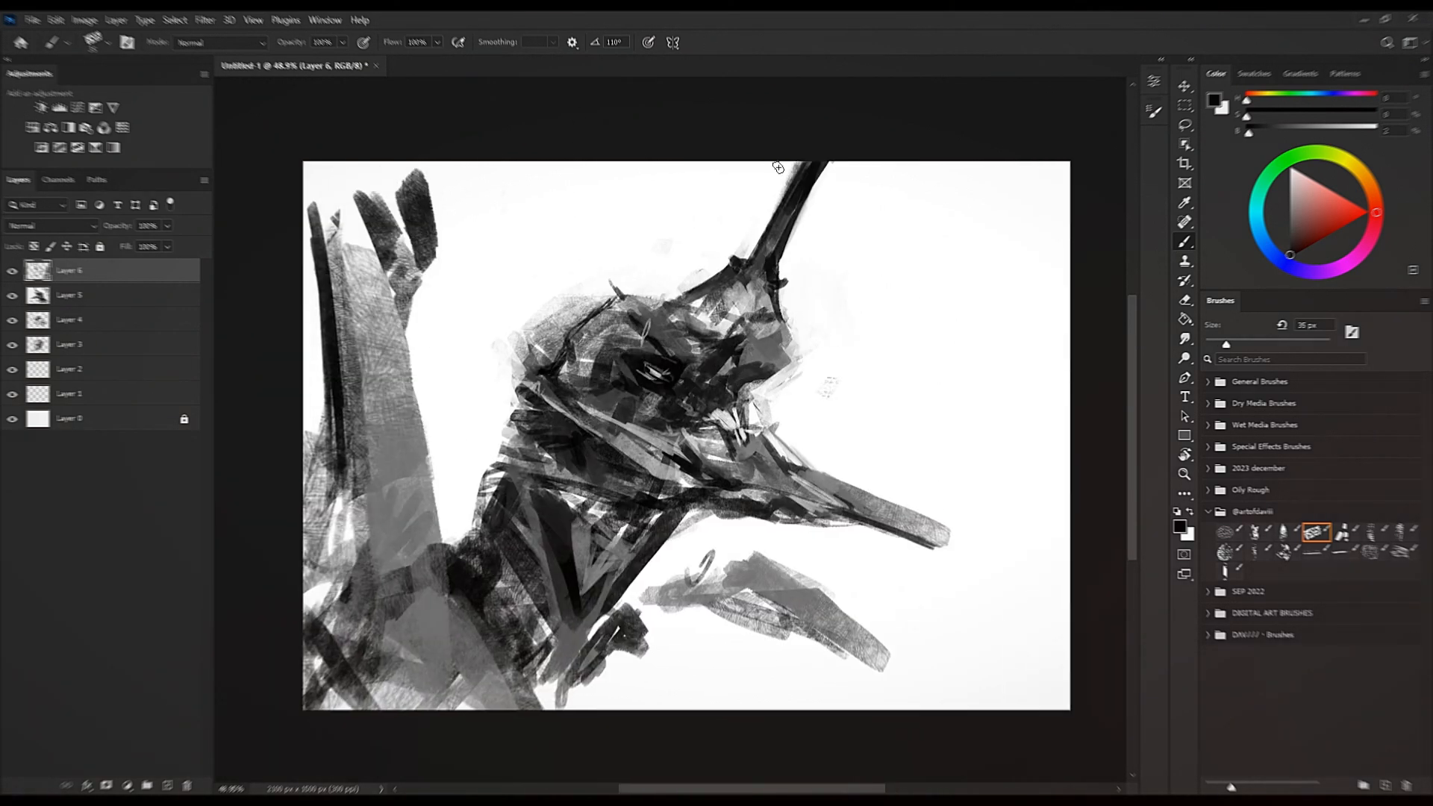
left_click_drag(810, 249, 843, 270)
key("l")
left_click_drag(881, 193, 774, 367)
left_click_drag(868, 177, 880, 176)
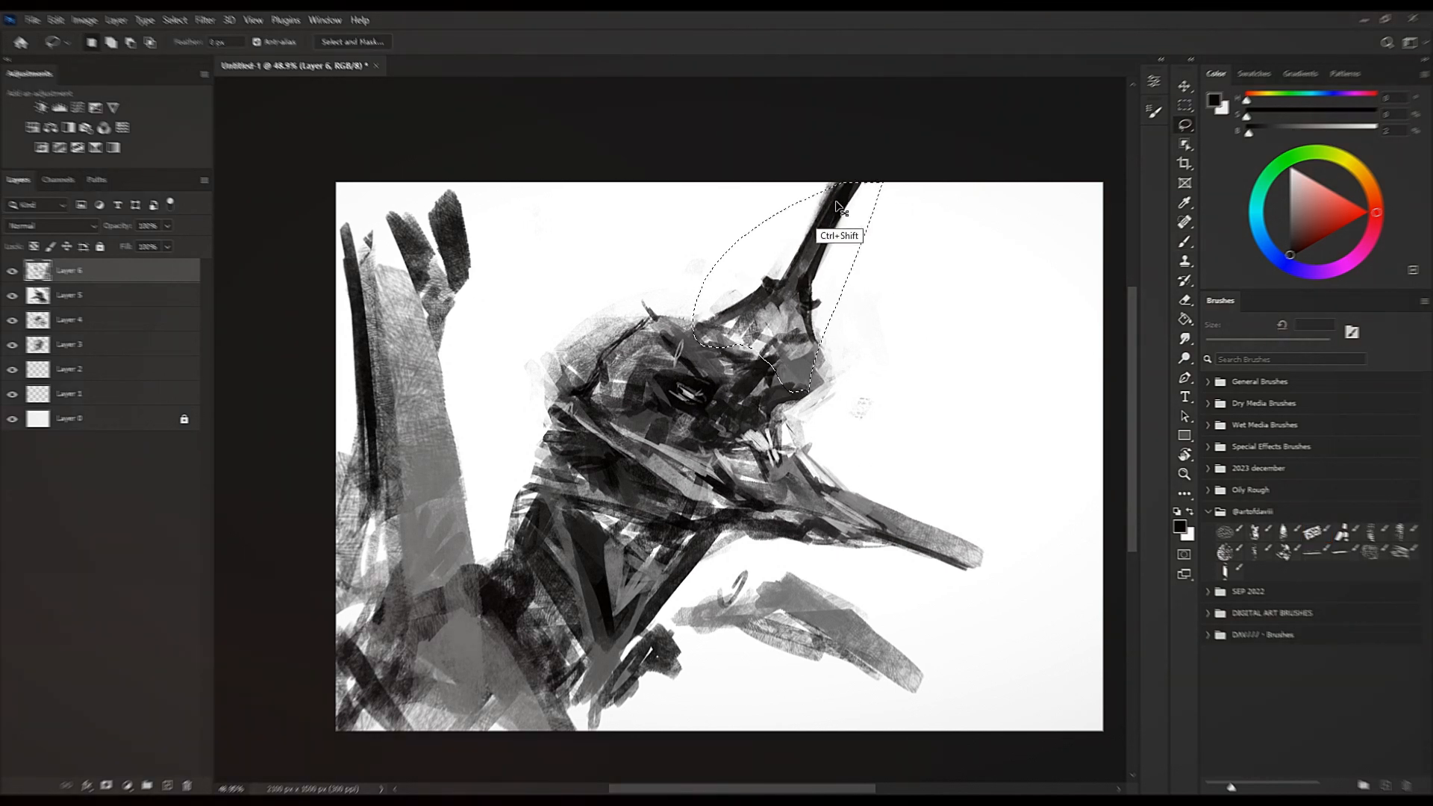
key("ctrl+j")
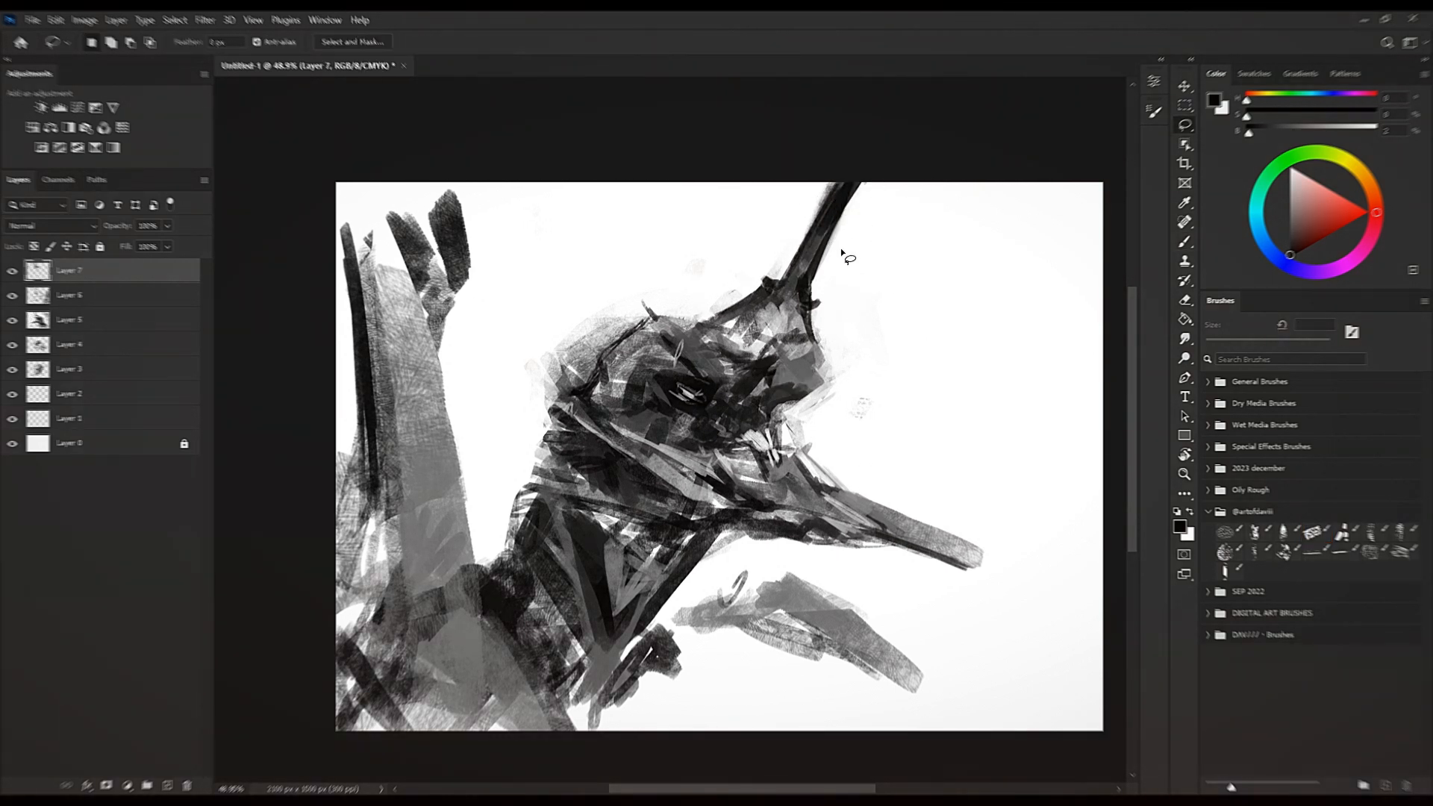
Move the copied horn forward and rotate it so that it slants lower over the face.
key("v")
mouse_move(834, 257)
left_mouse_down()
mouse_move(870, 269)
mouse_move(860, 256)
left_mouse_up()
key("ctrl+t")
left_click_drag(951, 167, 1017, 230)
mouse_move(841, 315)
left_mouse_down()
mouse_move(870, 326)
mouse_move(834, 303)
left_mouse_up()
key("Return")
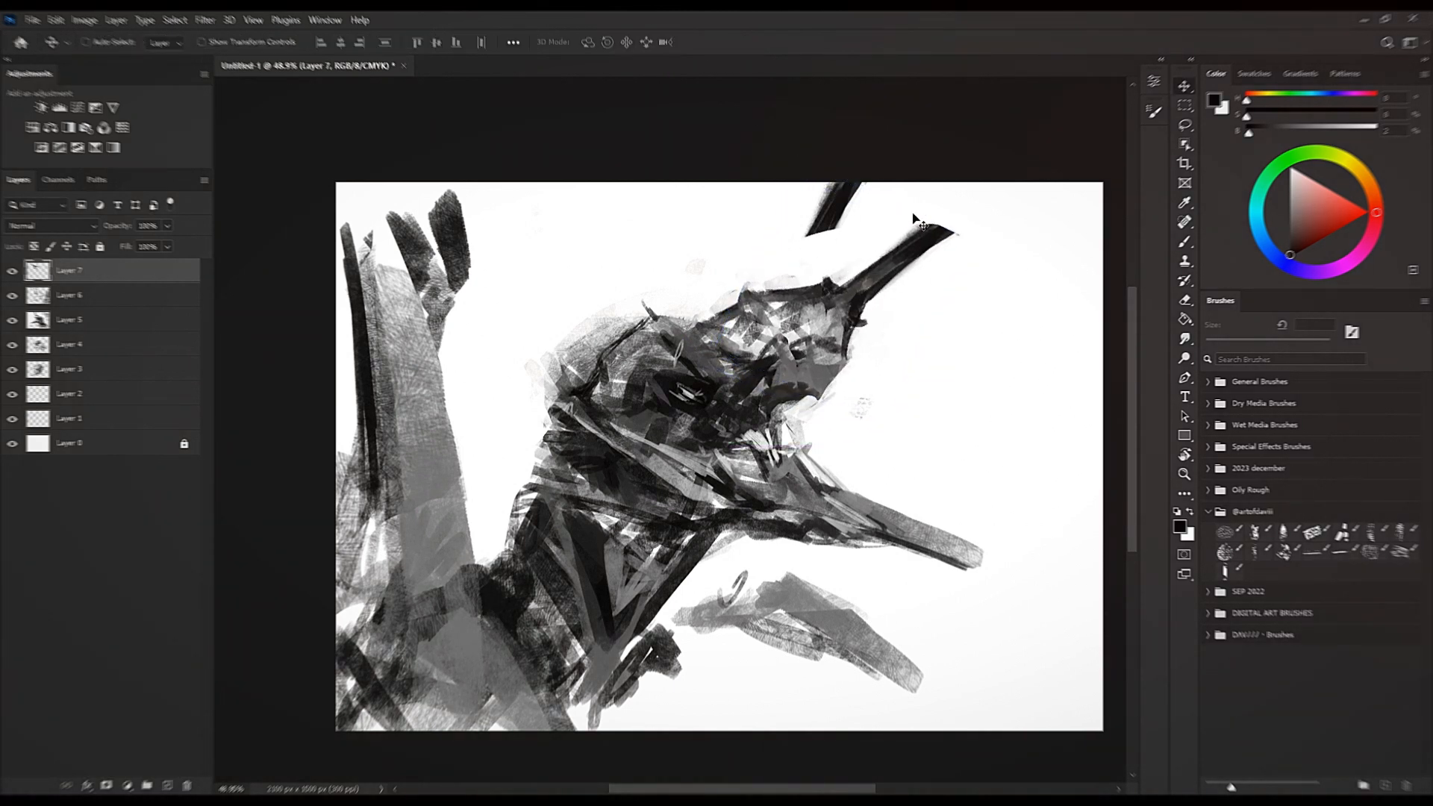
Flip the canvas back and paint out the leftover piece of the old horn with white.
key("ctrl+shift+h")
left_click_drag(795, 397, 846, 401)
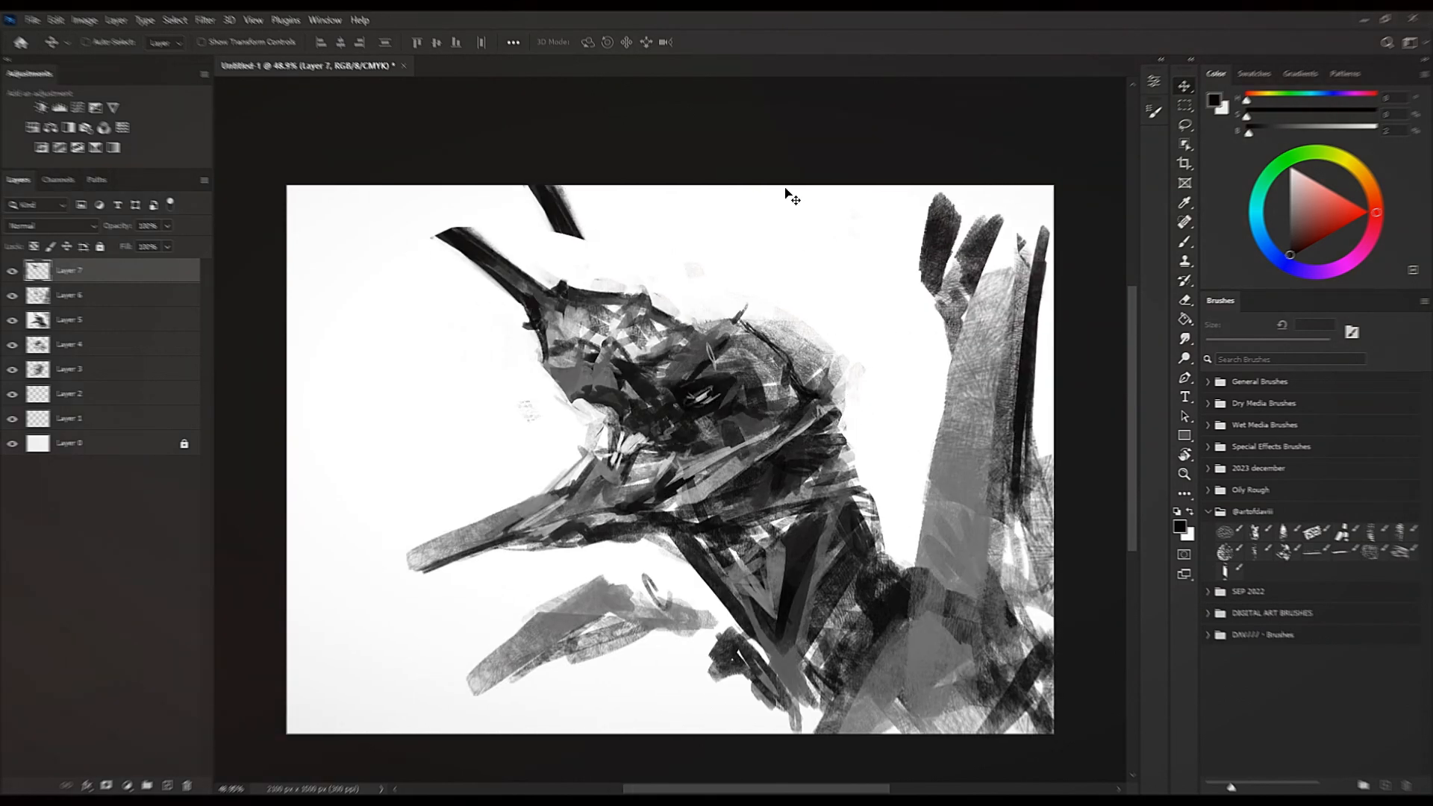
key("b")
key("x")
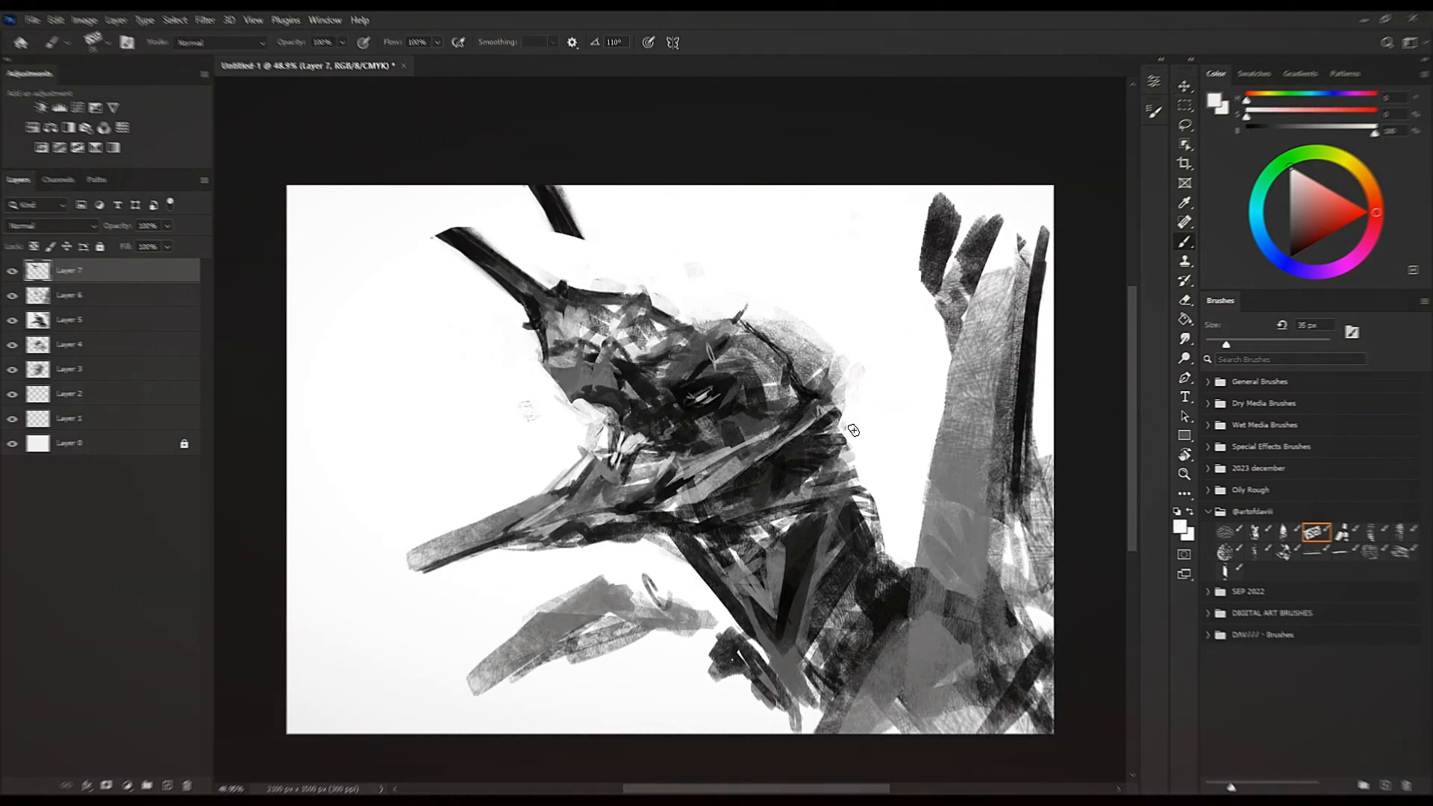
key("]")
mouse_move(840, 363)
left_mouse_down()
mouse_move(830, 394)
mouse_move(822, 353)
left_mouse_up()
key("]")
key("]")
key("]")
left_click_drag(551, 224, 568, 240)
mouse_move(524, 179)
left_mouse_down()
mouse_move(578, 233)
mouse_move(570, 244)
mouse_move(554, 193)
left_mouse_up()
key("[")
key("[")
key("[")
key("[")
key("[")
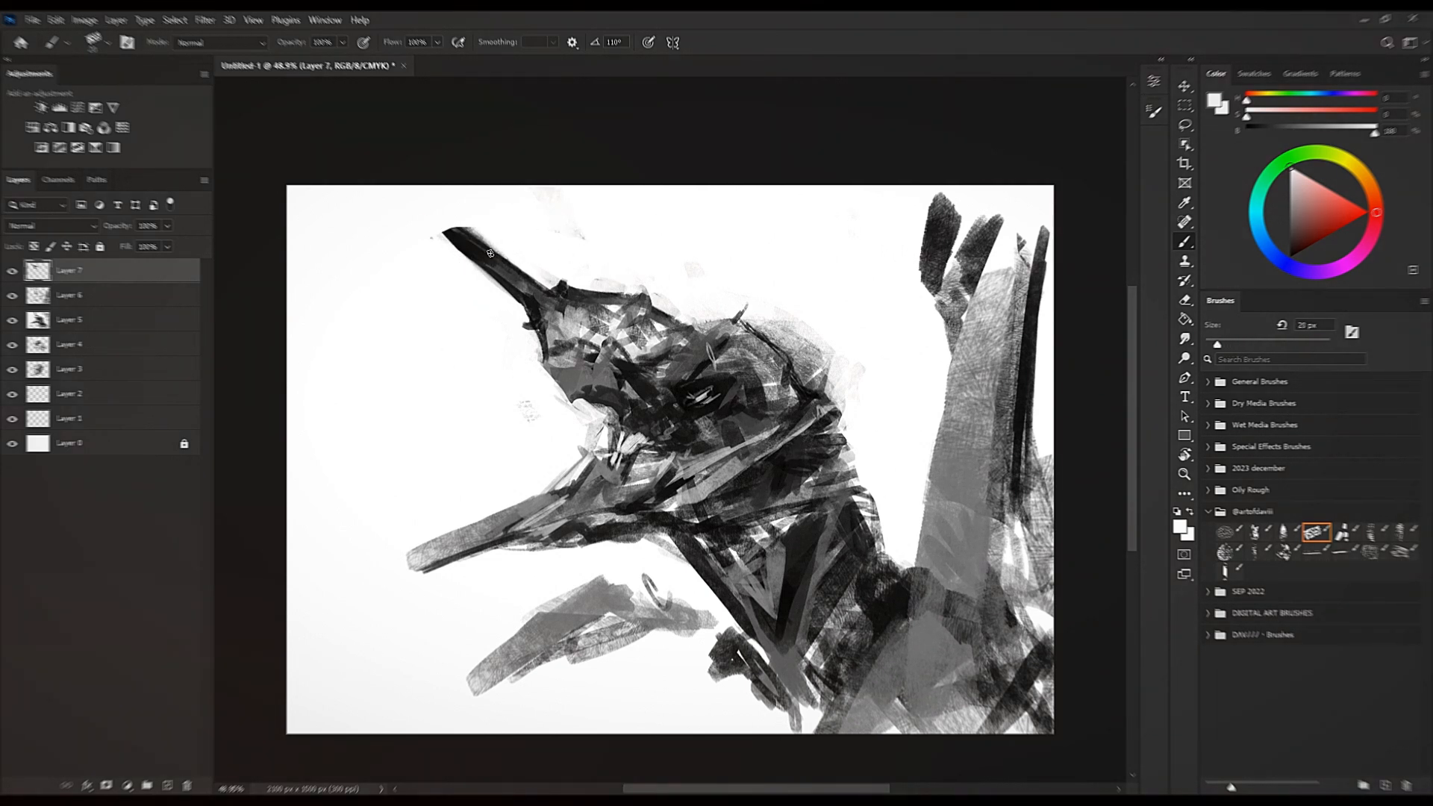
Trim the back of the head and neck with strokes in background white, using tones sampled nearby.
left_click(747, 358, "alt")
key("]")
key("]")
key("]")
left_click_drag(802, 347, 834, 404)
left_click(849, 583, "alt")
left_click_drag(882, 537, 918, 567)
left_click(876, 481, "alt")
mouse_move(860, 476)
left_mouse_down()
mouse_move(824, 441)
mouse_move(838, 412)
mouse_move(815, 512)
left_mouse_up()
key("[")
key("]")
key("]")
key("]")
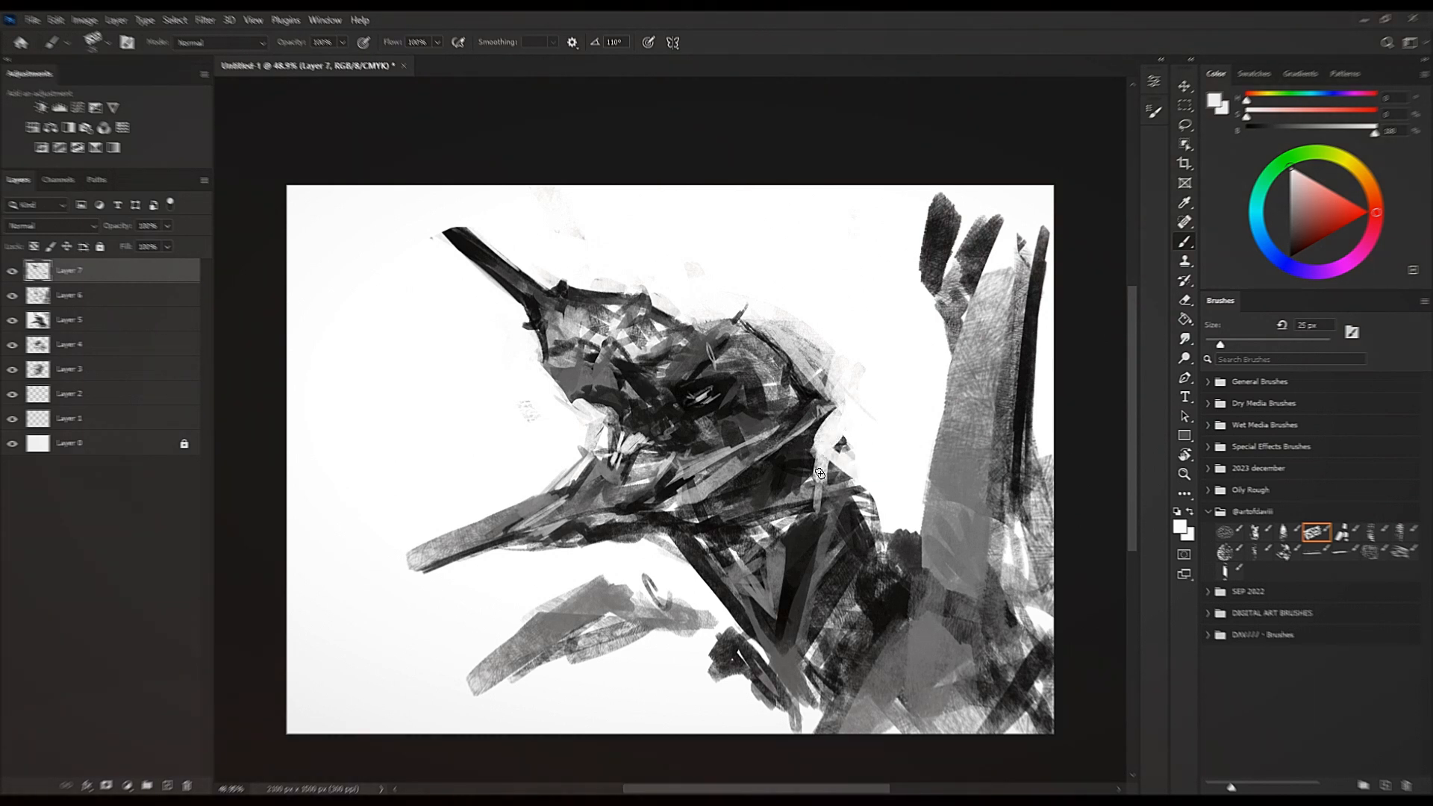
Reshape the nape with broad white strokes and a dark diagonal edge running down from the back of the jaw.
left_click(829, 441, "alt")
key("]")
key("]")
left_click_drag(831, 509, 885, 542)
key("]")
key("]")
key("]")
key("]")
key("]")
key("]")
mouse_move(824, 483)
left_mouse_down()
mouse_move(872, 520)
mouse_move(826, 485)
left_mouse_up()
mouse_move(843, 442)
left_mouse_down()
mouse_move(827, 486)
mouse_move(875, 541)
left_mouse_up()
left_click(810, 455, "alt")
left_click(808, 458, "alt")
mouse_move(820, 445)
left_mouse_down()
mouse_move(885, 541)
mouse_move(872, 548)
left_mouse_up()
key("[")
key("[")
Sample light tones below the throat and carve slanted strokes along the front of the neck with a smaller brush.
left_click(687, 588, "alt")
left_click_drag(731, 620, 787, 661)
left_click_drag(739, 619, 804, 683)
left_click(733, 617, "alt")
left_click(728, 624, "alt")
left_click_drag(732, 615, 776, 641)
key("[")
key("[")
key("[")
left_click(656, 573, "alt")
left_click_drag(650, 525, 706, 561)
left_click(648, 578, "alt")
left_click_drag(666, 529, 771, 632)
left_click(720, 579, "alt")
left_click(701, 588, "alt")
left_click_drag(699, 573, 770, 630)
Enlarge the brush and extend the grey shape beneath the beak toward the throat with a sampled grey.
key("]")
key("]")
key("]")
key("]")
left_click(606, 604, "alt")
mouse_move(613, 590)
left_mouse_down()
mouse_move(646, 562)
mouse_move(682, 566)
left_mouse_up()
key("]")
left_click_drag(681, 568, 701, 620)
key("]")
key("]")
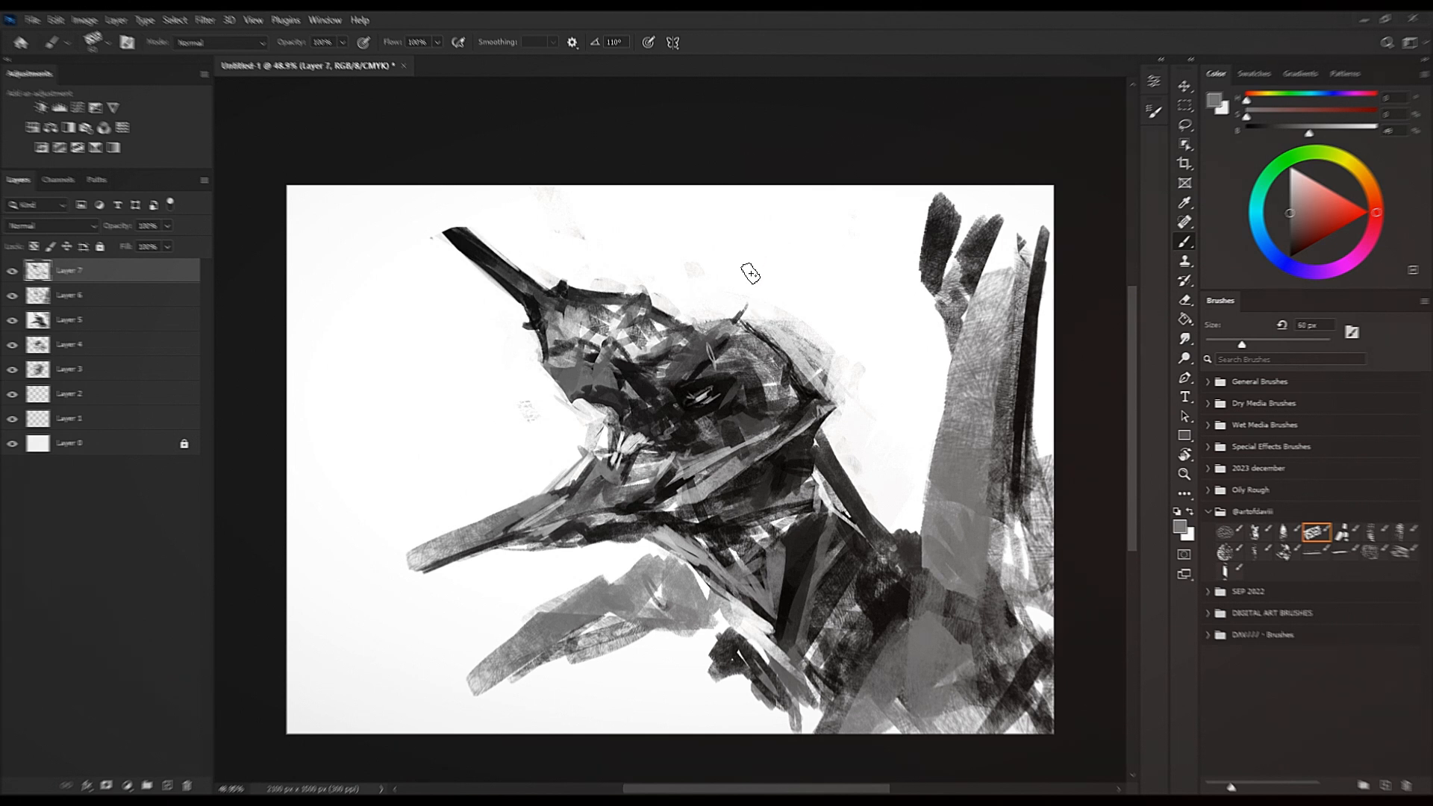
Trim the crown behind the horn with background white and rework the horn's base and brow using sampled tones.
left_click(649, 265, "alt")
left_click_drag(585, 287, 687, 321)
key("[")
key("[")
key("[")
key("[")
left_click(576, 406, "alt")
left_click_drag(569, 408, 594, 403)
mouse_move(526, 338)
left_mouse_down()
mouse_move(541, 379)
mouse_move(535, 319)
left_mouse_up()
mouse_move(534, 321)
left_mouse_down()
mouse_move(550, 381)
mouse_move(553, 346)
mouse_move(576, 363)
left_mouse_up()
left_click(641, 410, "alt")
key("[")
mouse_move(555, 337)
left_mouse_down()
mouse_move(540, 317)
mouse_move(561, 334)
left_mouse_up()
left_click_drag(540, 311, 563, 336)
Flip the canvas horizontally and paint the forehead between eye and horn with dark tones sampled from the head.
key("ctrl+shift+h")
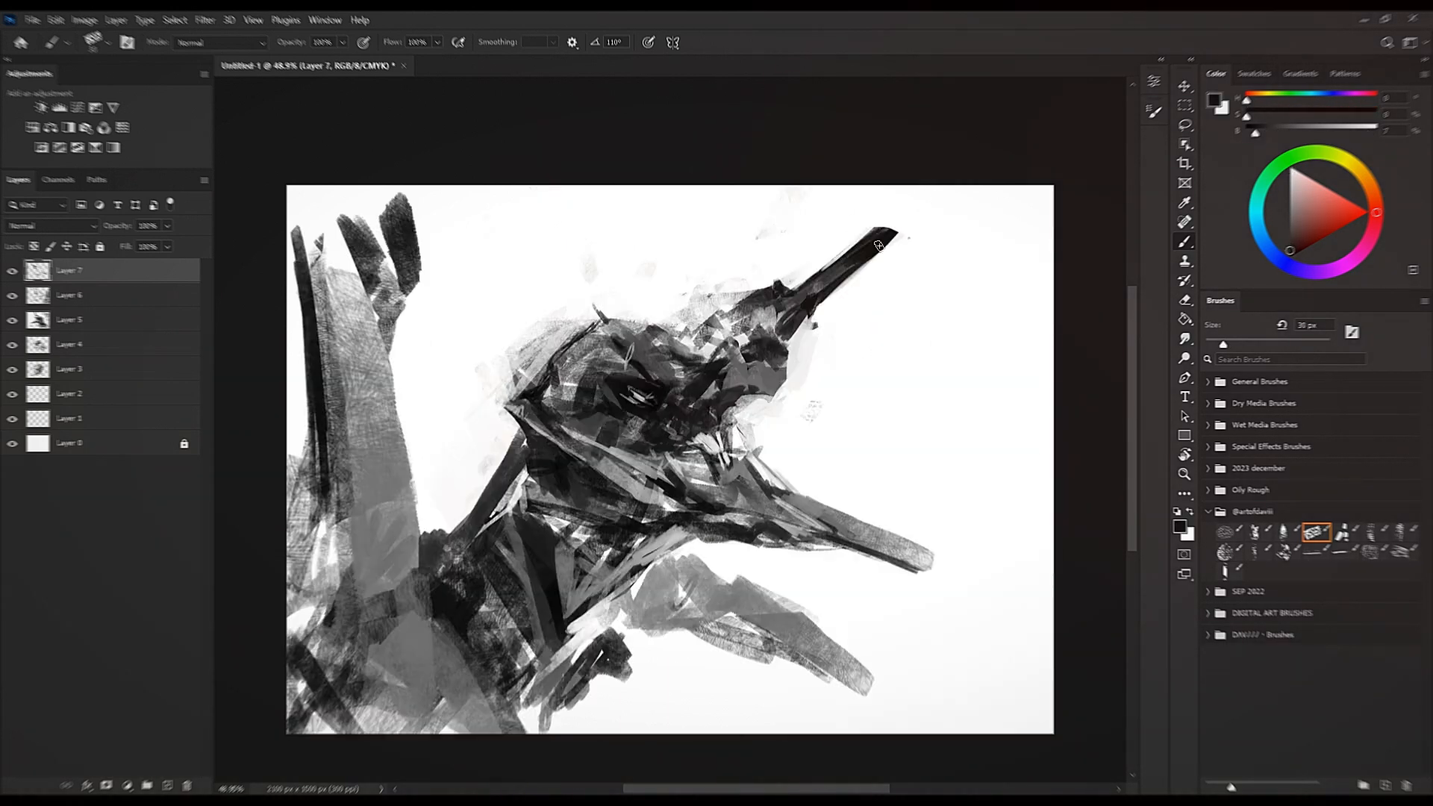
left_click(677, 350, "alt")
left_click(676, 332, "alt")
left_click_drag(681, 335, 758, 304)
left_click(743, 359, "alt")
left_click(743, 339, "alt")
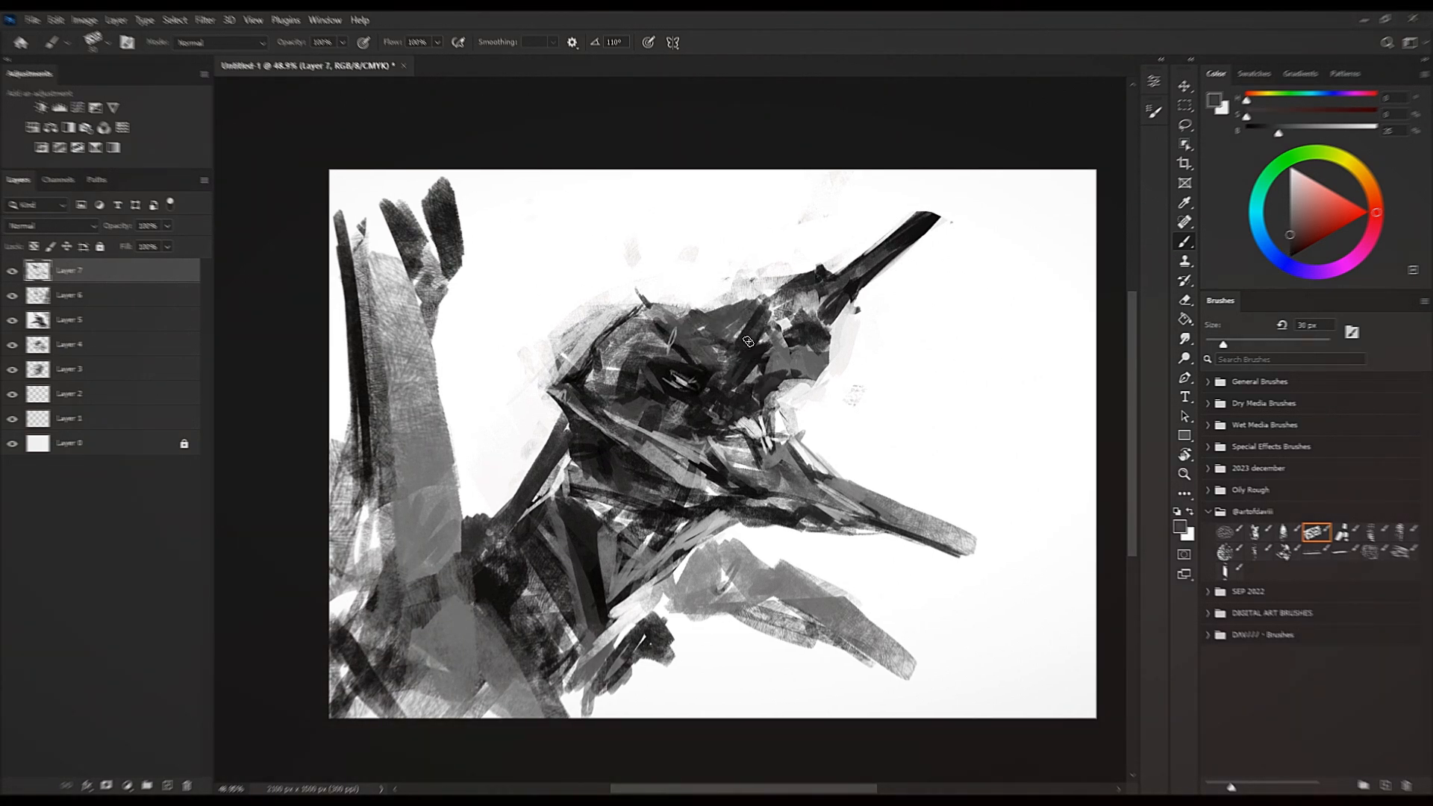
left_click(737, 349, "alt")
left_click(734, 338, "alt")
left_click(740, 349, "alt")
mouse_move(730, 326)
left_mouse_down()
mouse_move(726, 353)
mouse_move(739, 332)
left_mouse_up()
left_click(760, 364, "alt")
left_click(736, 326, "alt")
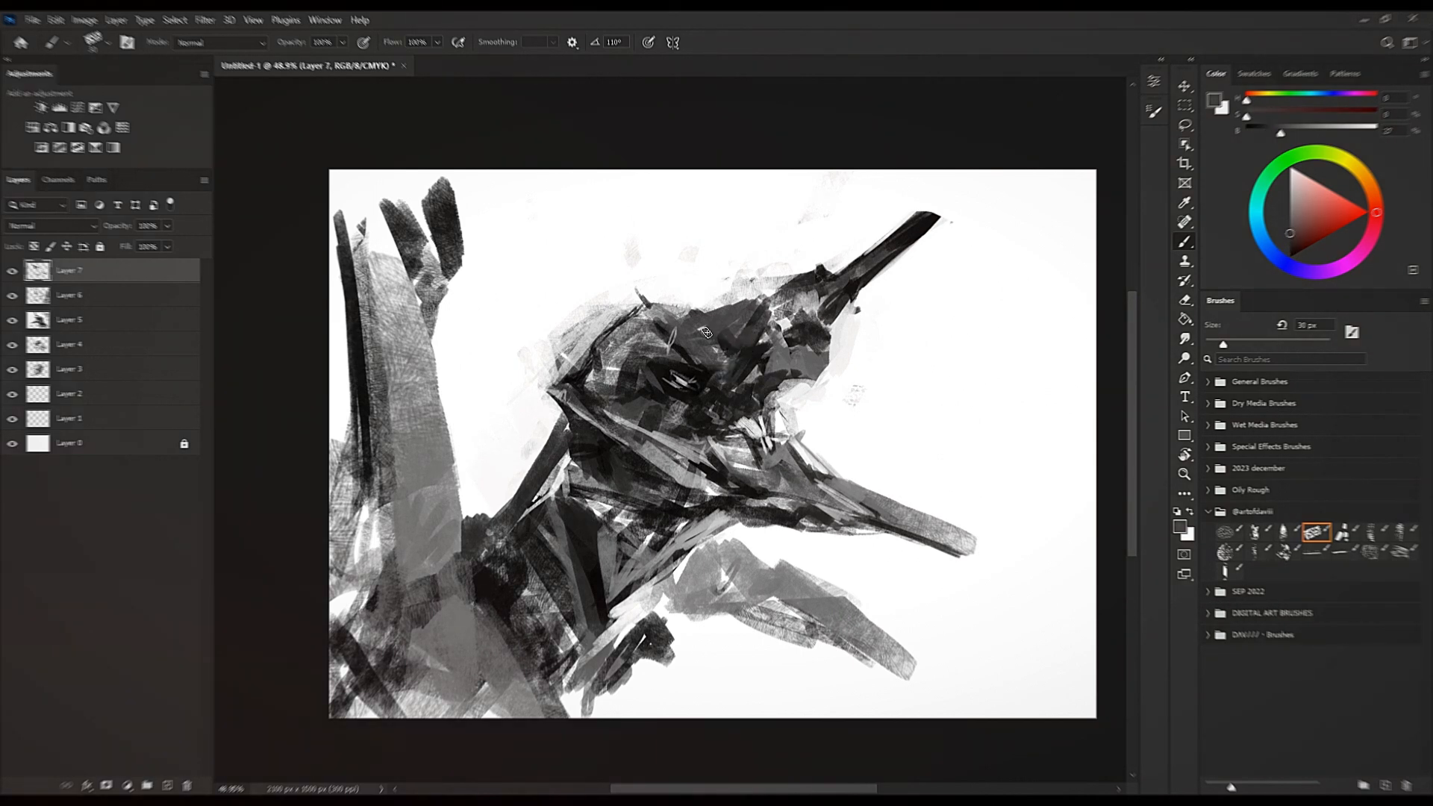
Check the silhouette by flipping the canvas repeatedly, ending with the beak facing its original direction.
key("ctrl+shift+h")
left_click_drag(743, 342, 862, 263)
key("ctrl+shift+h")
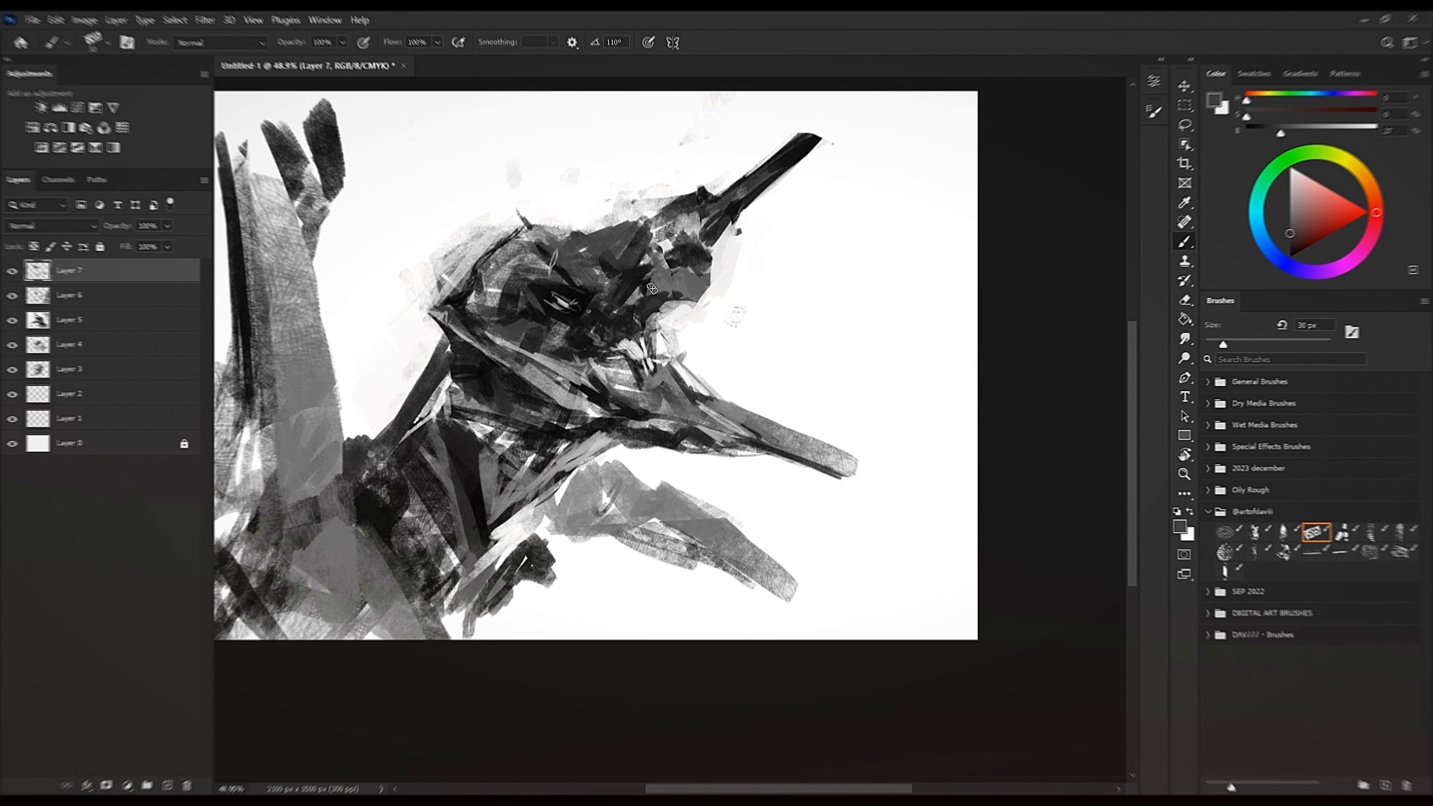
key("ctrl+shift+h")
left_click_drag(741, 426, 660, 439)
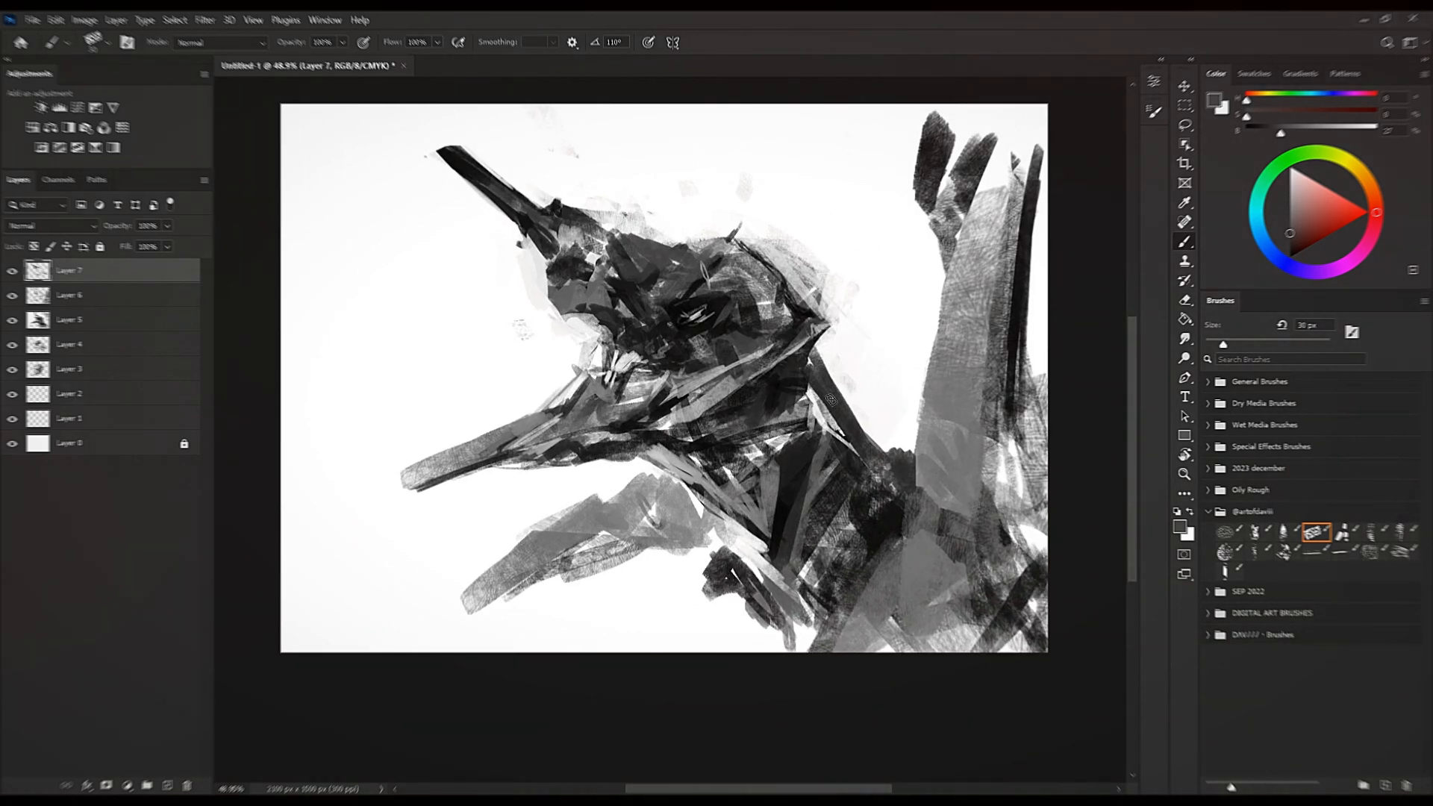
Sample tones from the beak, neck and head, and paint grey strokes over the cheek and jaw behind the eye.
left_click(527, 431, "alt")
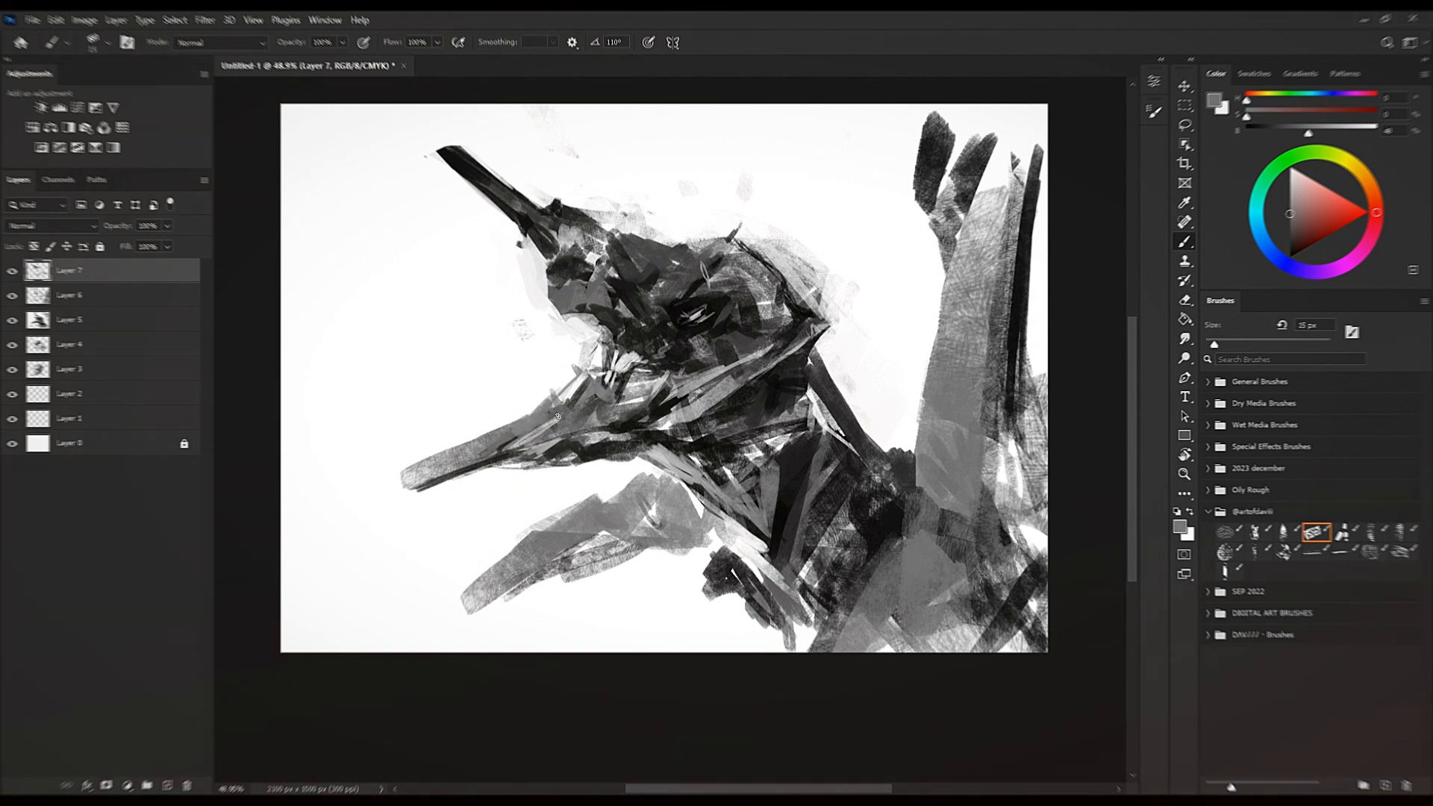
left_click(783, 576, "alt")
left_click_drag(942, 441, 899, 472)
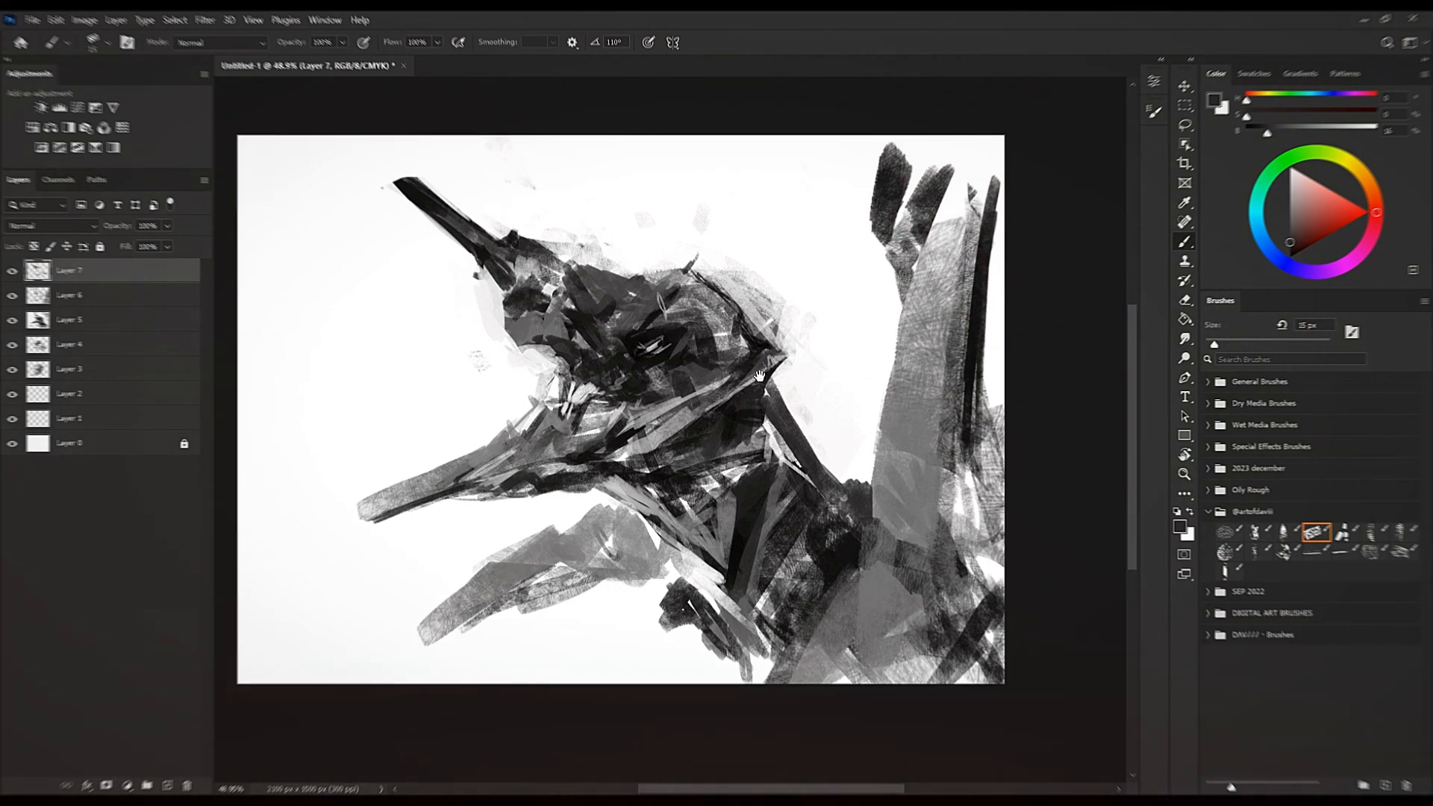
left_click_drag(763, 374, 771, 380)
left_click(646, 353, "alt")
key("bracketright")
left_click(726, 383, "alt")
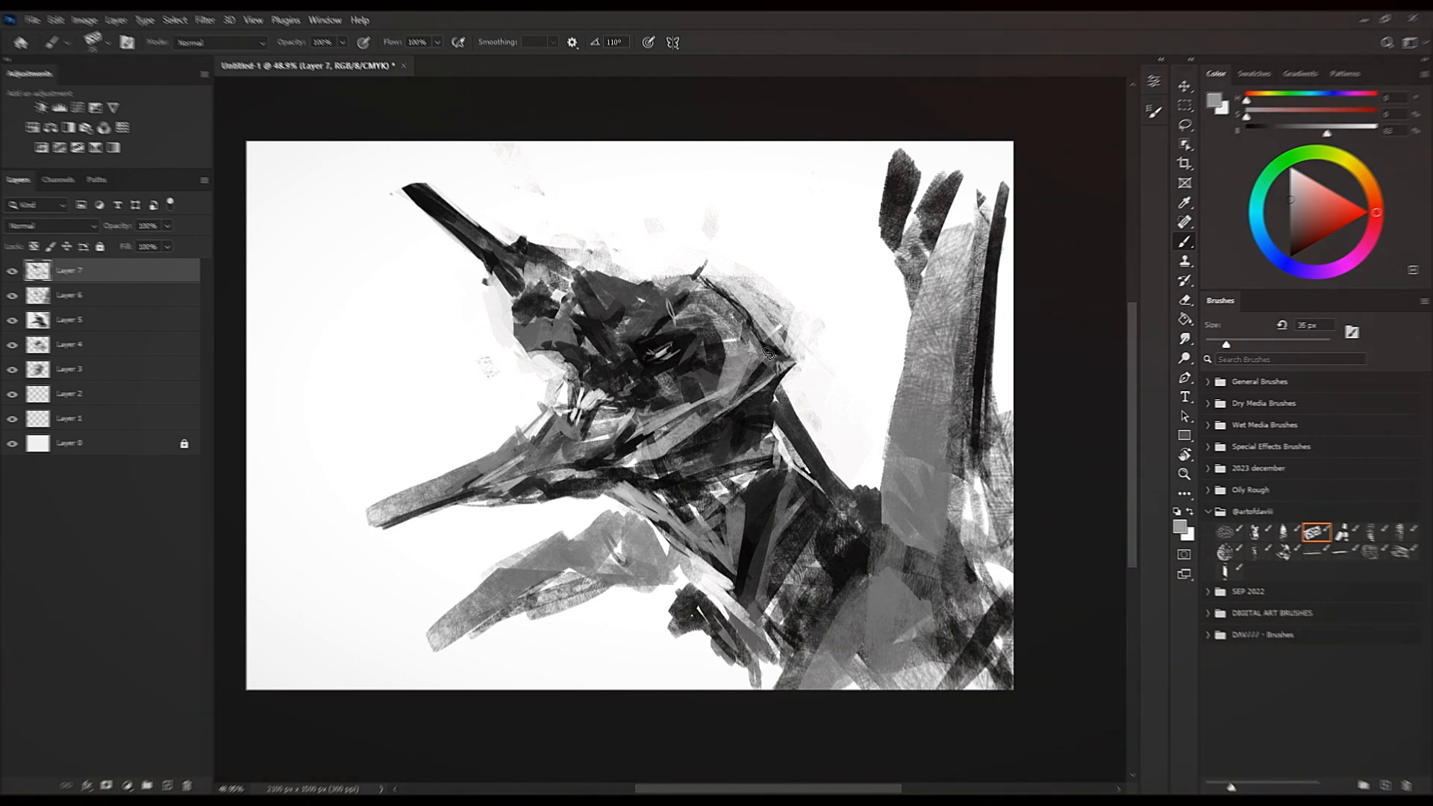
Reduce the brush to 25 px and lighten the back of the head above the jaw corner with sampled greys.
left_click(775, 401, "alt")
key("bracketleft")
left_click(695, 337, "alt")
left_click(703, 387, "alt")
key("bracketleft")
left_click(750, 333, "alt")
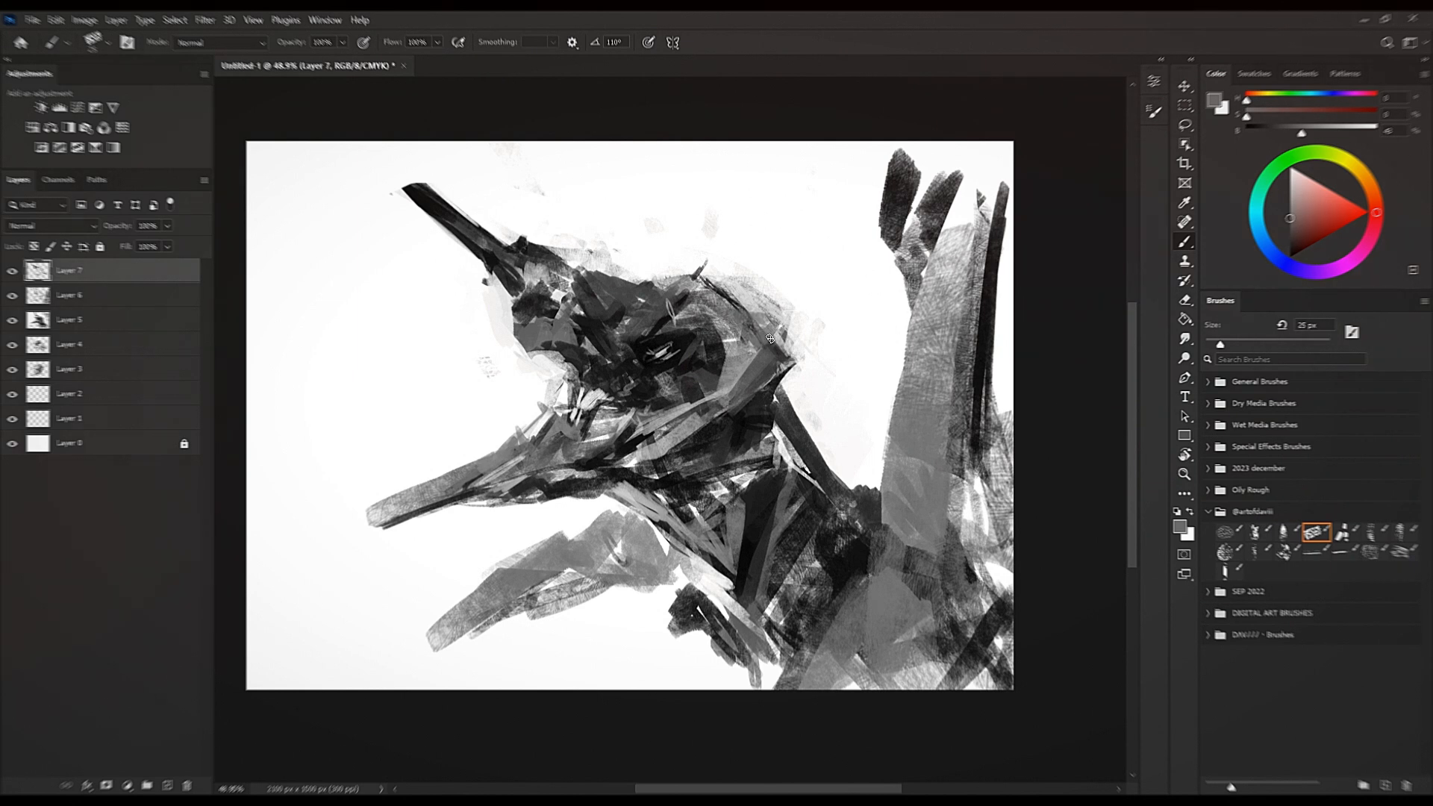
Paint a pointed spur extending the jawline behind the head, using a 10 px brush and tones sampled nearby.
key("bracketleft")
key("bracketleft")
left_click(757, 451, "alt")
left_click_drag(778, 389, 816, 341)
key("bracketleft")
left_click(784, 421, "alt")
left_click(776, 325, "alt")
left_click(759, 416, "alt")
left_click_drag(773, 372, 797, 336)
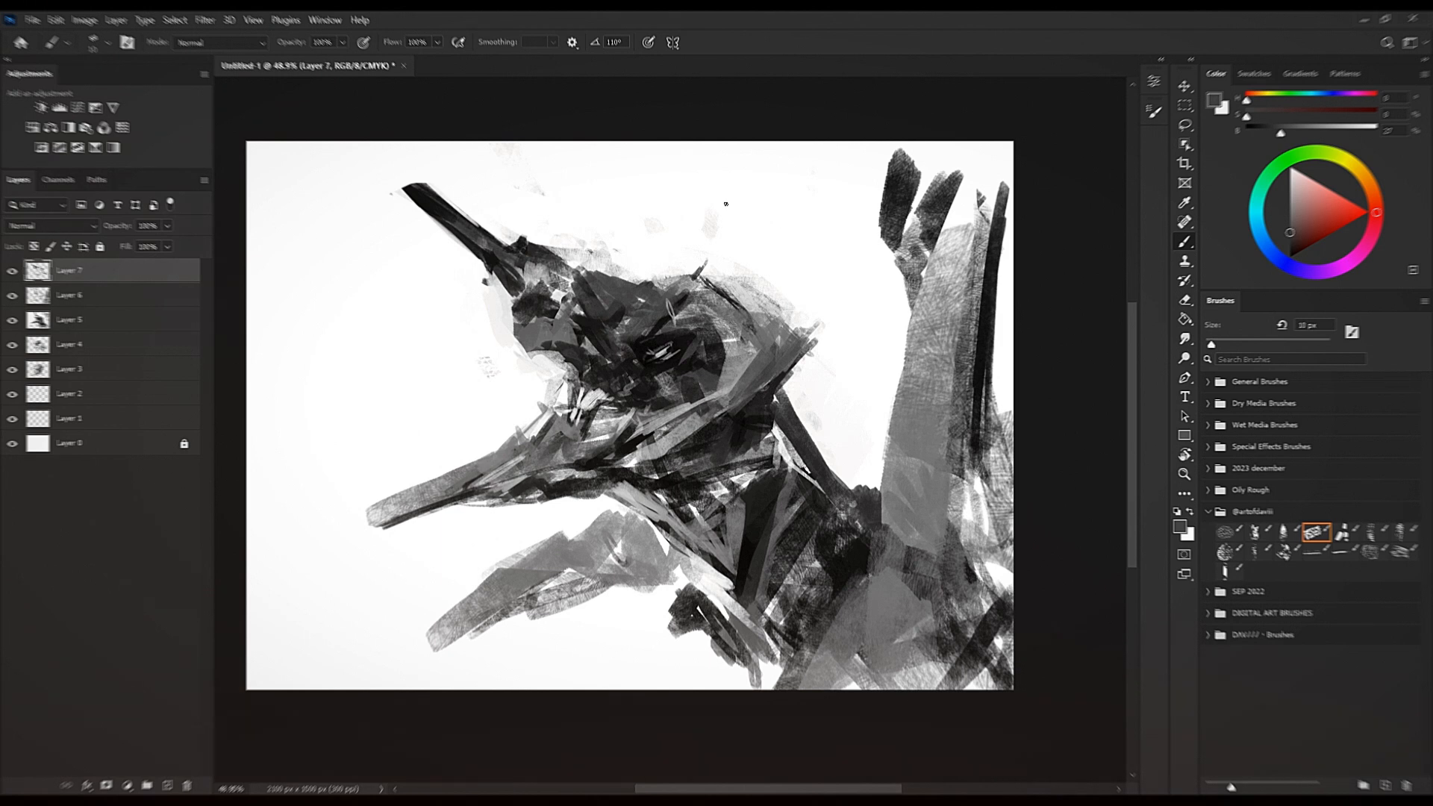
Trim the spur behind the head with near-white strokes, and darken the head's rear outline with a 15 px brush.
key("bracketright")
key("bracketright")
mouse_move(801, 331)
left_mouse_down()
mouse_move(819, 337)
mouse_move(823, 383)
mouse_move(788, 304)
left_mouse_up()
left_click(821, 293, "alt")
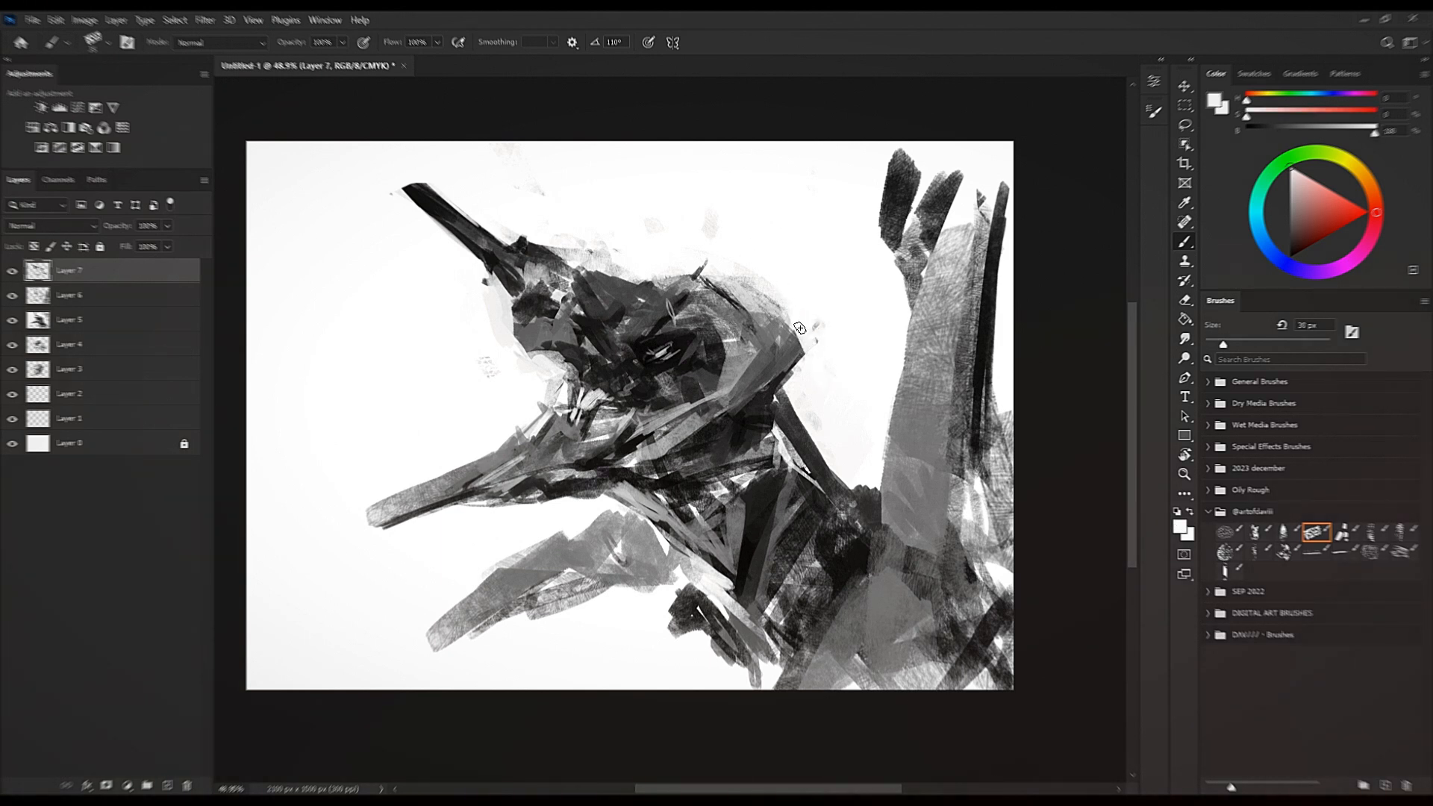
left_click(704, 292, "alt")
key("bracketleft")
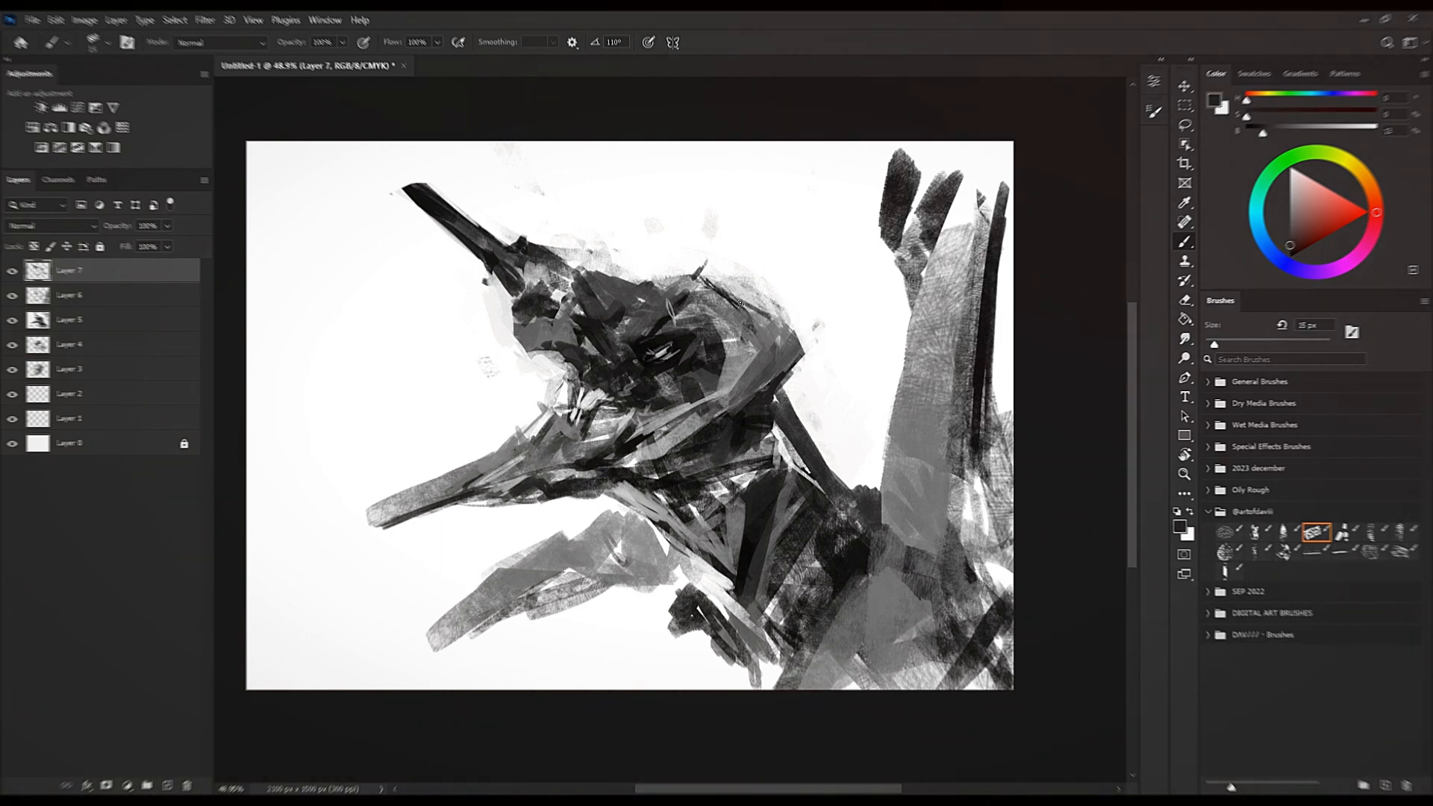
left_click(743, 341, "alt")
Sample greys around the snout and brow, and repaint the snout and horn base with a 25 px brush.
left_click(588, 345, "alt")
left_click(550, 325, "alt")
left_click(525, 355, "alt")
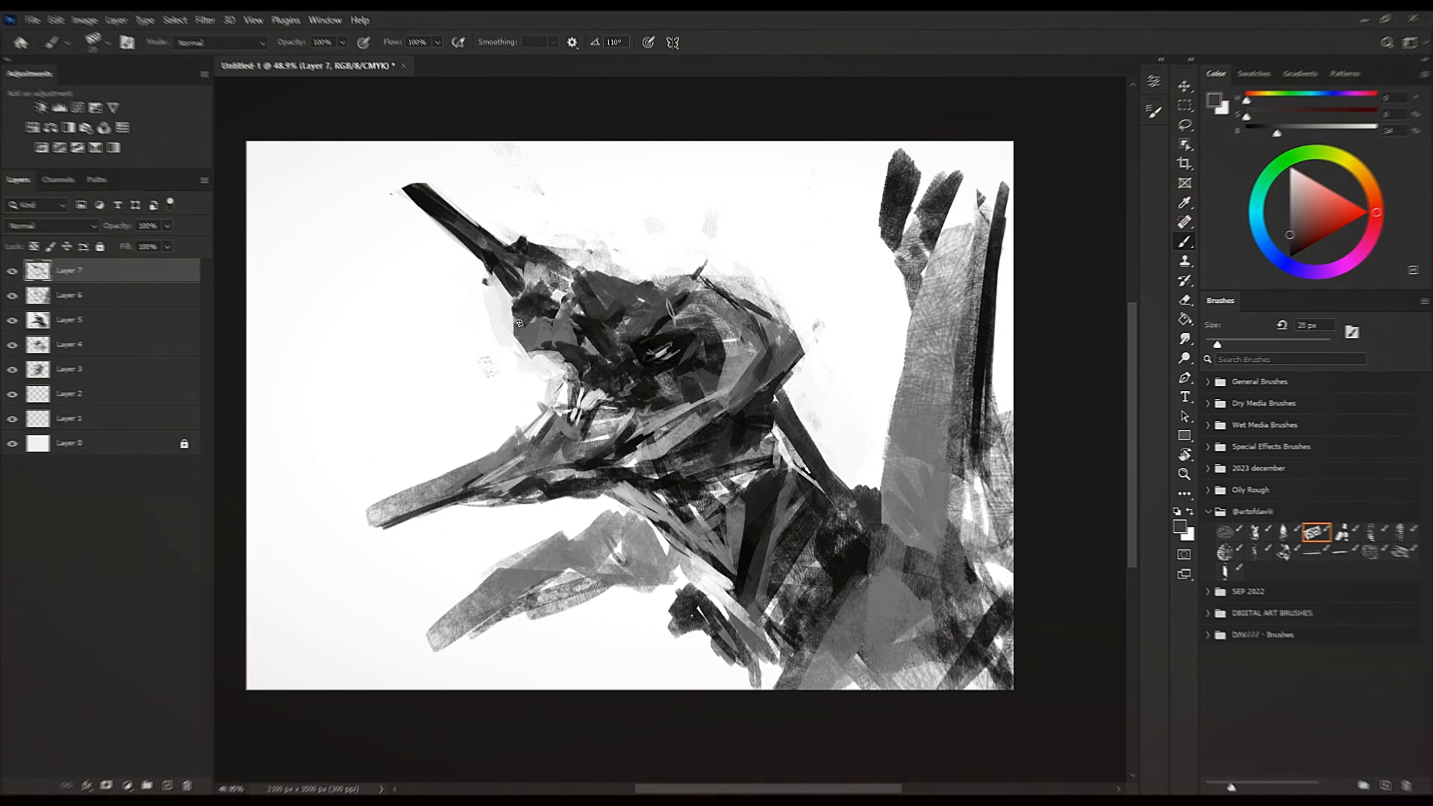
key("bracketright")
left_click(537, 259, "alt")
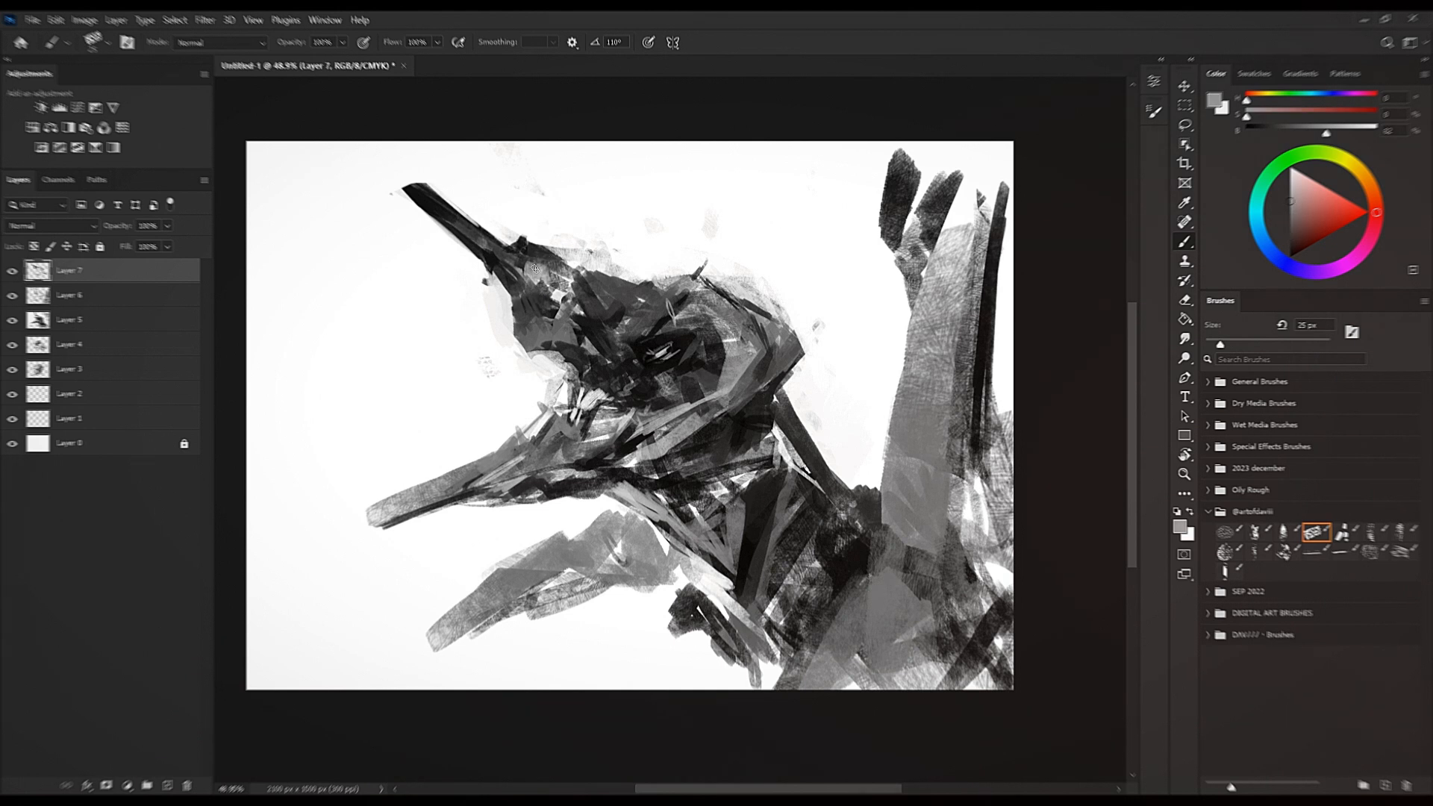
left_click(499, 295, "alt")
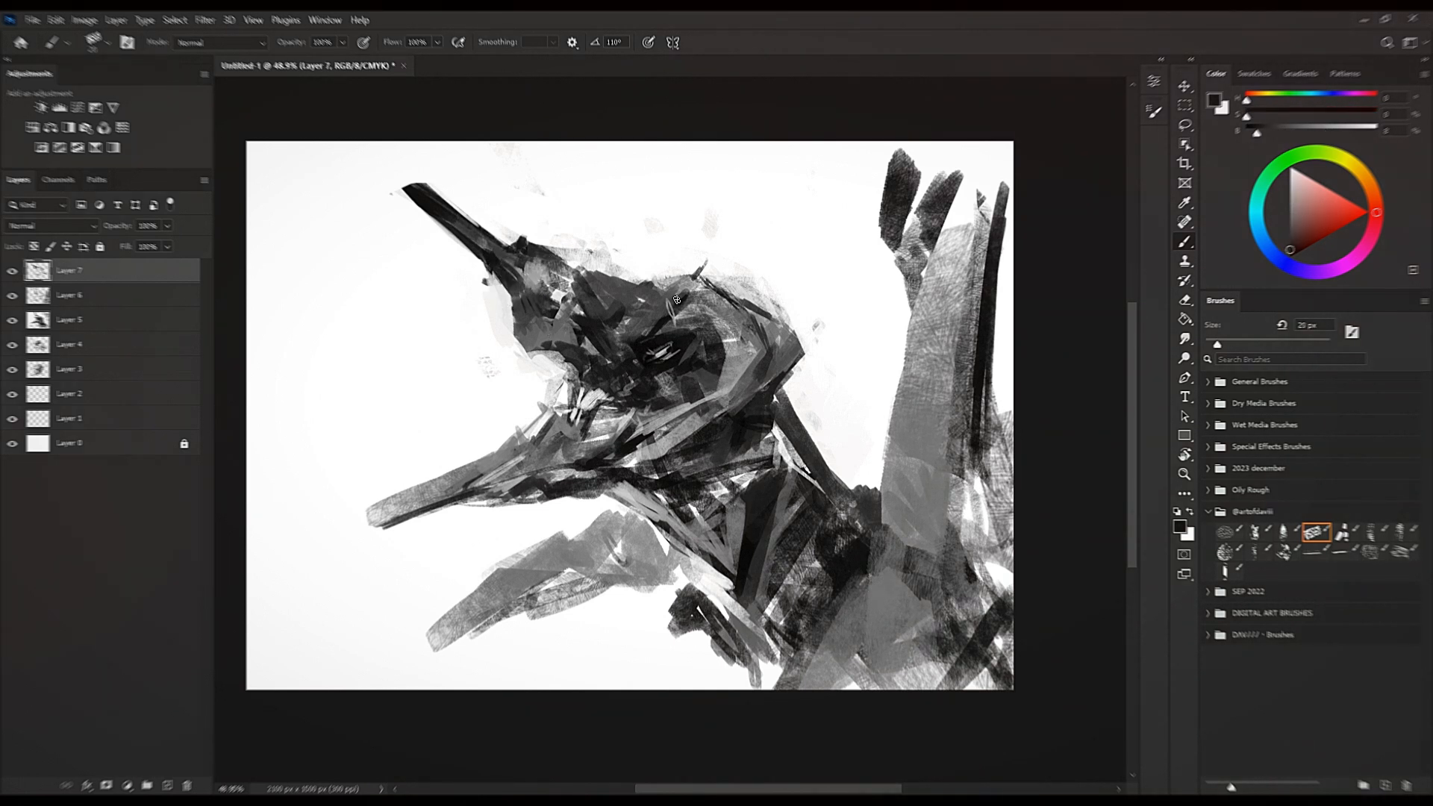
Rework the mouth corner and base of the lower beak with greys sampled nearby.
left_click(561, 431, "alt")
left_click(608, 420, "alt")
left_click(616, 416, "alt")
left_click_drag(595, 411, 573, 443)
left_click(586, 495, "alt")
left_click(570, 468, "alt")
left_click(555, 474, "alt")
key("bracketright")
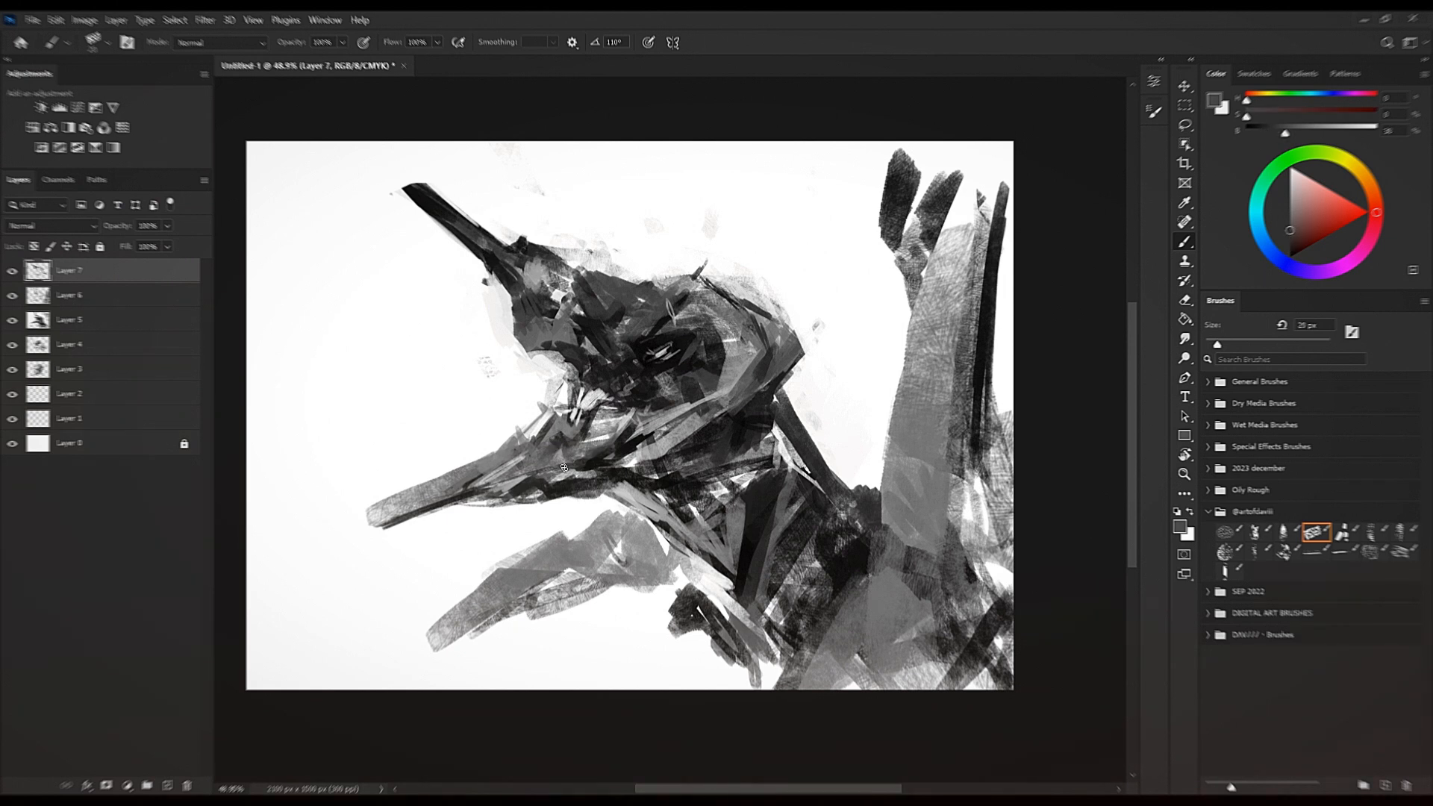
left_click(507, 519, "alt")
key("bracketleft")
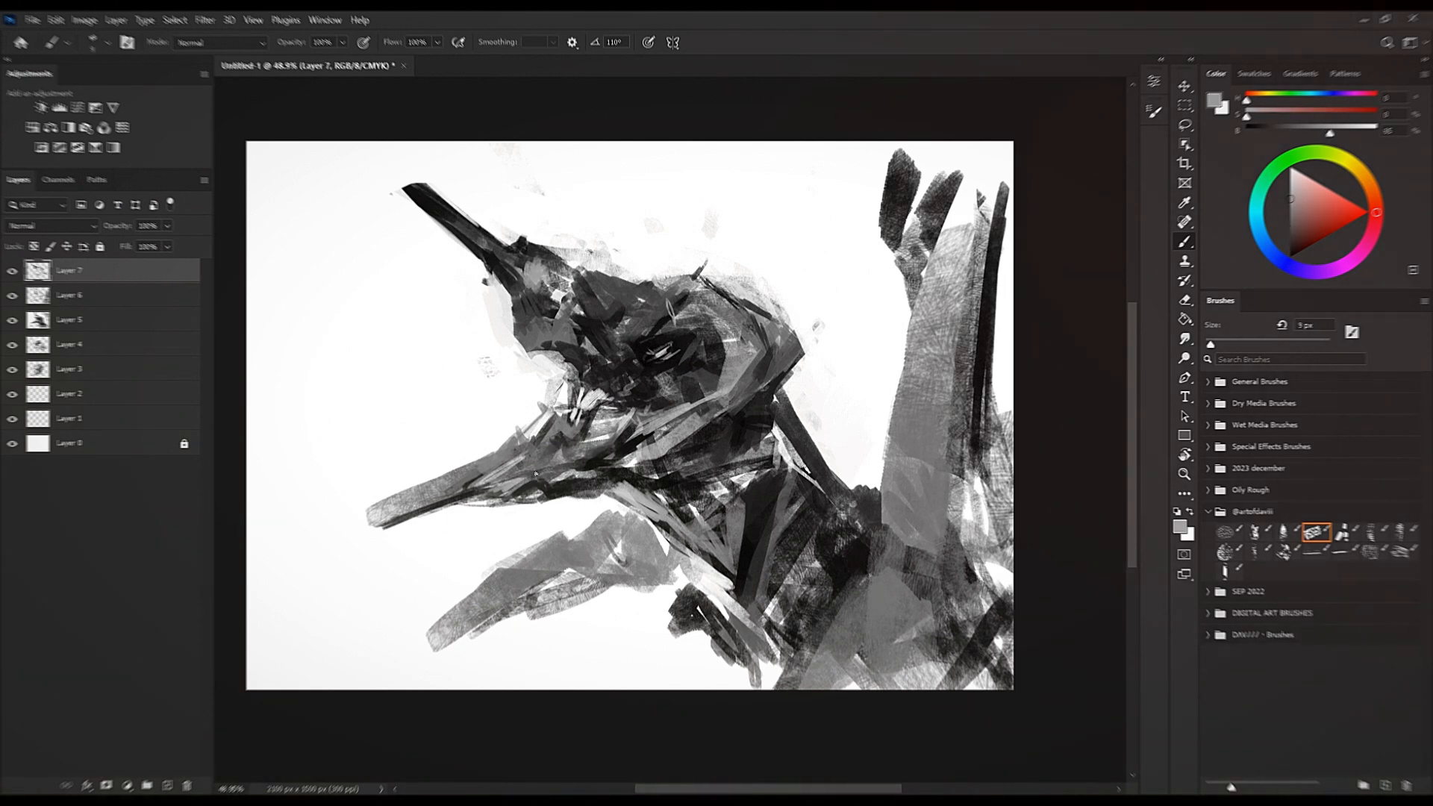
Paint grey strokes over and around the dark patch beneath the neck, using tones sampled from the area under the throat.
key("bracketright")
key("bracketright")
key("bracketright")
left_click(645, 565, "alt")
left_click(666, 571, "alt")
left_click(659, 573, "alt")
key("bracketright")
key("bracketright")
key("bracketright")
left_click_drag(659, 586, 644, 651)
mouse_move(661, 629)
left_mouse_down()
mouse_move(716, 723)
mouse_move(712, 689)
mouse_move(664, 654)
mouse_move(676, 676)
mouse_move(696, 655)
mouse_move(742, 680)
left_mouse_up()
Enlarge the brush, sample the pale background, and paint out the dark spikes beside the wing's upper tip.
key("bracketright")
key("bracketright")
key("bracketright")
left_click(845, 232, "alt")
key("bracketright")
key("bracketright")
key("bracketright")
mouse_move(888, 193)
left_mouse_down()
mouse_move(898, 307)
mouse_move(942, 188)
left_mouse_up()
Sample a wing tone and paint upward strokes that extend the wing's upper tip, reducing the brush between strokes.
key("bracketright")
left_click(989, 336, "alt")
key("bracketleft")
left_click_drag(969, 332, 961, 185)
key("bracketleft")
key("bracketleft")
key("bracketleft")
key("bracketleft")
key("bracketleft")
left_click_drag(975, 251, 991, 143)
Paint thin dark spines rising from the wing's front edge and a diagonal line across the wing, down to a 5 px brush.
key("bracketleft")
key("bracketleft")
left_click_drag(924, 328, 927, 156)
left_click_drag(921, 323, 943, 143)
key("bracketleft")
left_click_drag(956, 346, 907, 446)
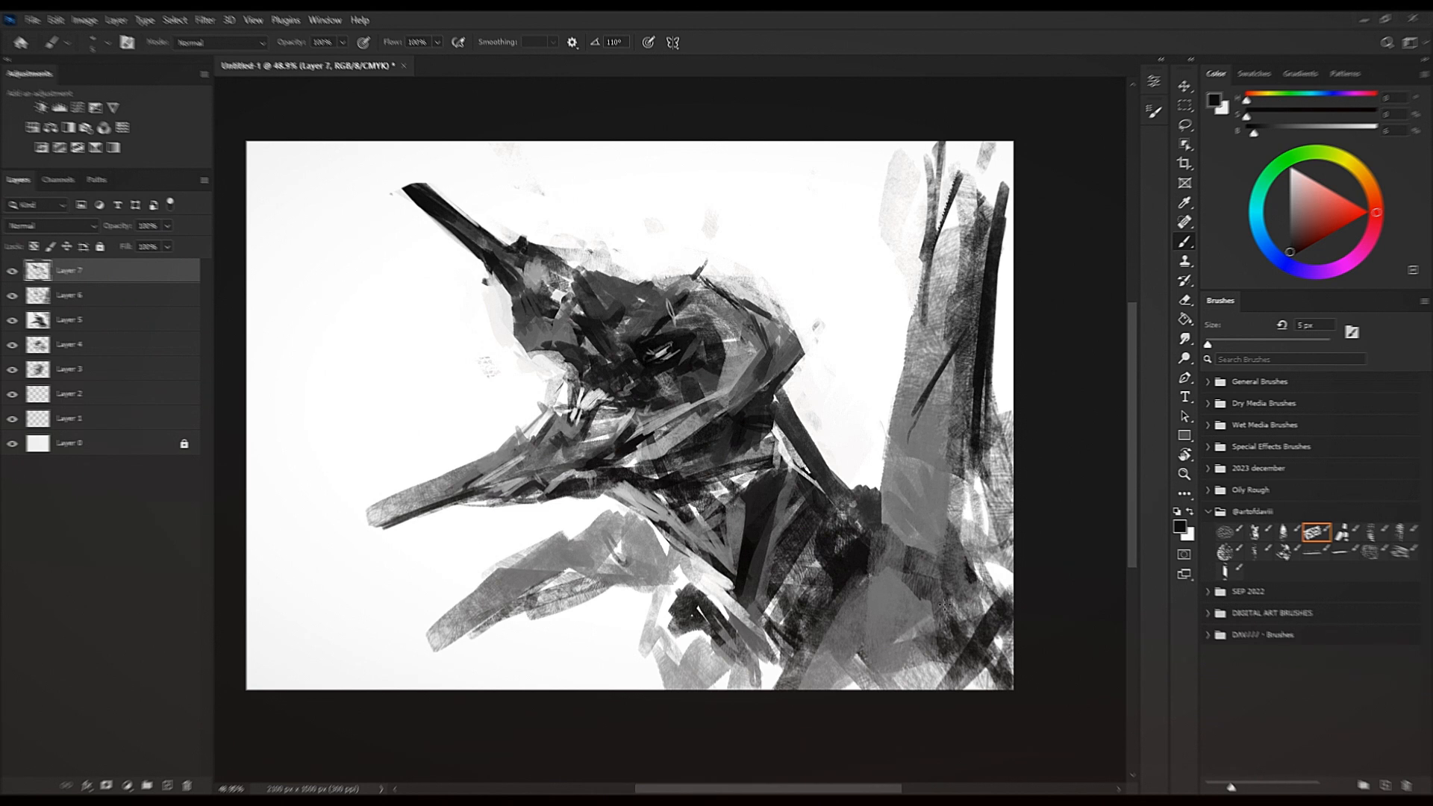
Enlarge the brush to 9 px and paint a long stroke down the lower wing toward the shoulder.
right_click(923, 547)
left_click(914, 490)
key("bracketright")
key("bracketright")
key("bracketright")
left_click_drag(950, 370, 924, 583)
right_click(891, 452)
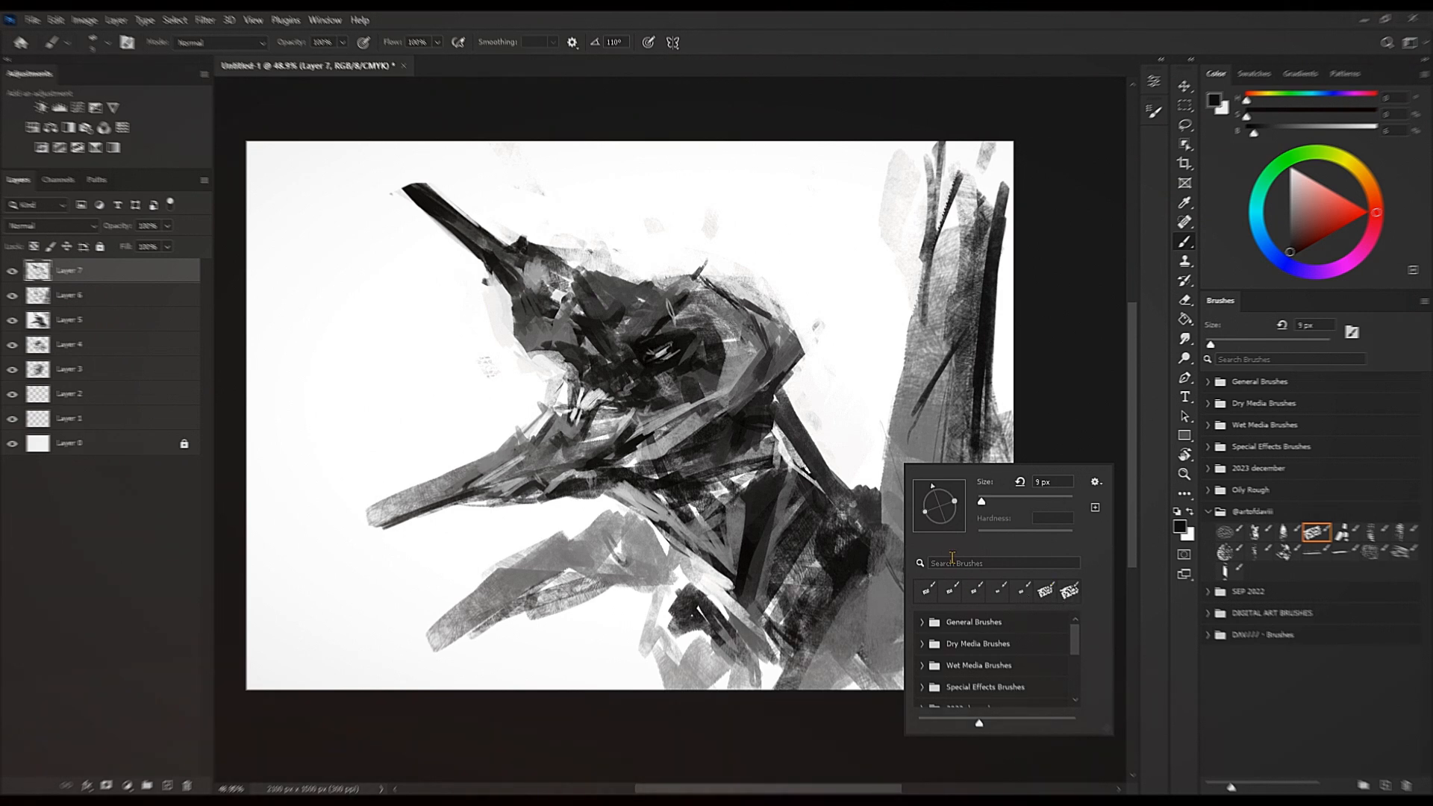
left_click(1094, 482)
left_click(1173, 661)
left_click(1013, 401)
Swap to the light colour and paint out the small spike on top of the head with a 35 px brush.
key("bracketright")
key("bracketright")
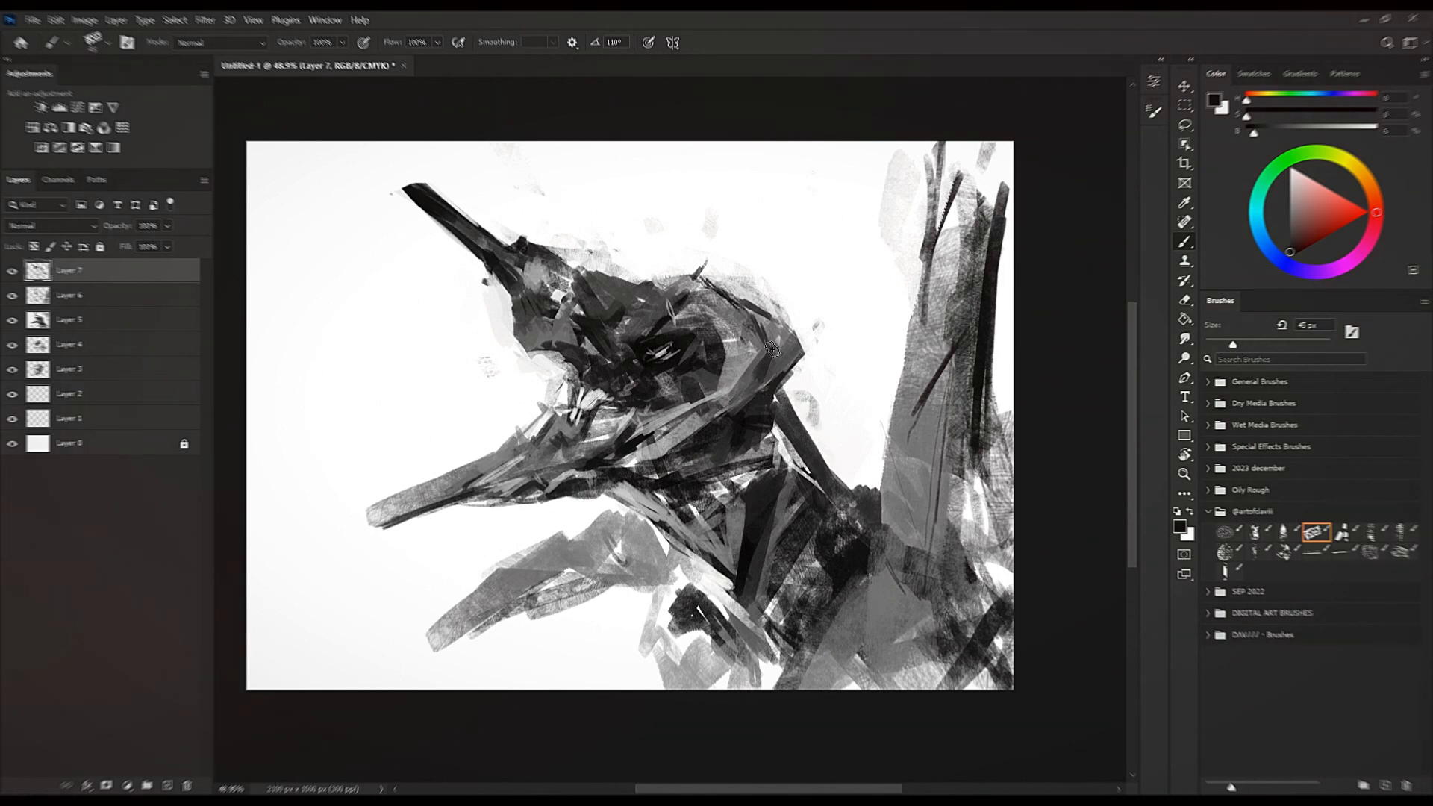
key("x")
key("bracketleft")
key("bracketleft")
left_click_drag(713, 268, 698, 272)
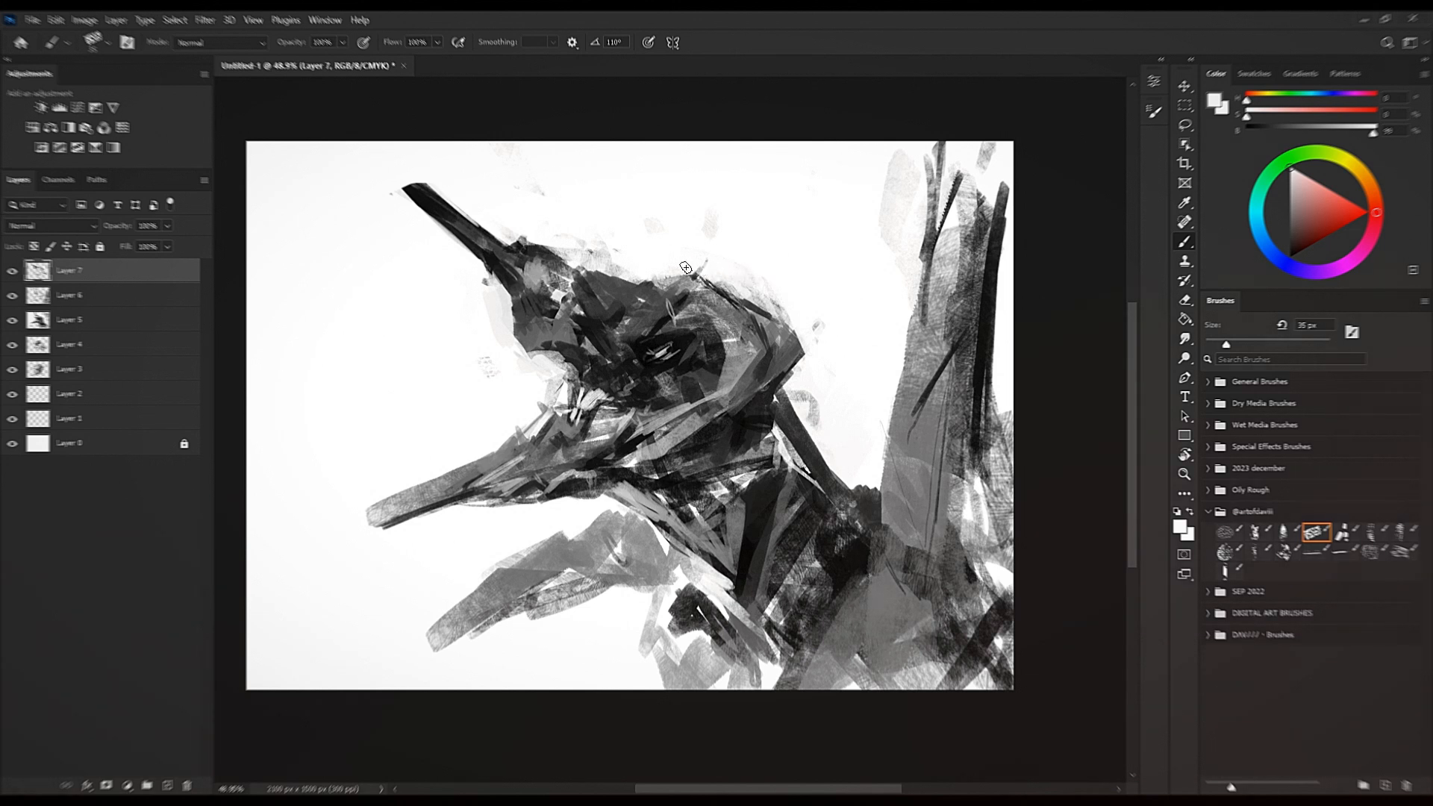
Sample tones around the wing base and carve a light gap into the wing's front edge above the shoulder.
key("bracketright")
key("bracketright")
key("bracketright")
key("alt")
key("bracketright")
key("bracketright")
key("bracketright")
left_click(912, 483, "alt")
left_click(870, 448, "alt")
key("bracketleft")
key("bracketleft")
key("bracketleft")
key("bracketleft")
mouse_move(885, 453)
left_mouse_down()
mouse_move(884, 482)
mouse_move(920, 433)
left_mouse_up()
key("alt")
Sample a tone below the throat and paint a broad pale stroke along the outer edge of the chest.
left_click(620, 555, "alt")
key("bracketright")
left_click_drag(628, 615, 642, 661)
Paint a soft grey patch between the neck and wing, then reduce the brush to 15 px and sample mid-grey from the wing base.
key("alt")
key("bracketleft")
left_click_drag(865, 435, 842, 467)
mouse_move(842, 466)
left_mouse_down()
mouse_move(888, 454)
mouse_move(869, 442)
mouse_move(884, 447)
mouse_move(880, 462)
mouse_move(842, 476)
left_mouse_up()
key("bracketleft")
key("bracketleft")
key("bracketleft")
key("bracketleft")
left_click(904, 461, "alt")
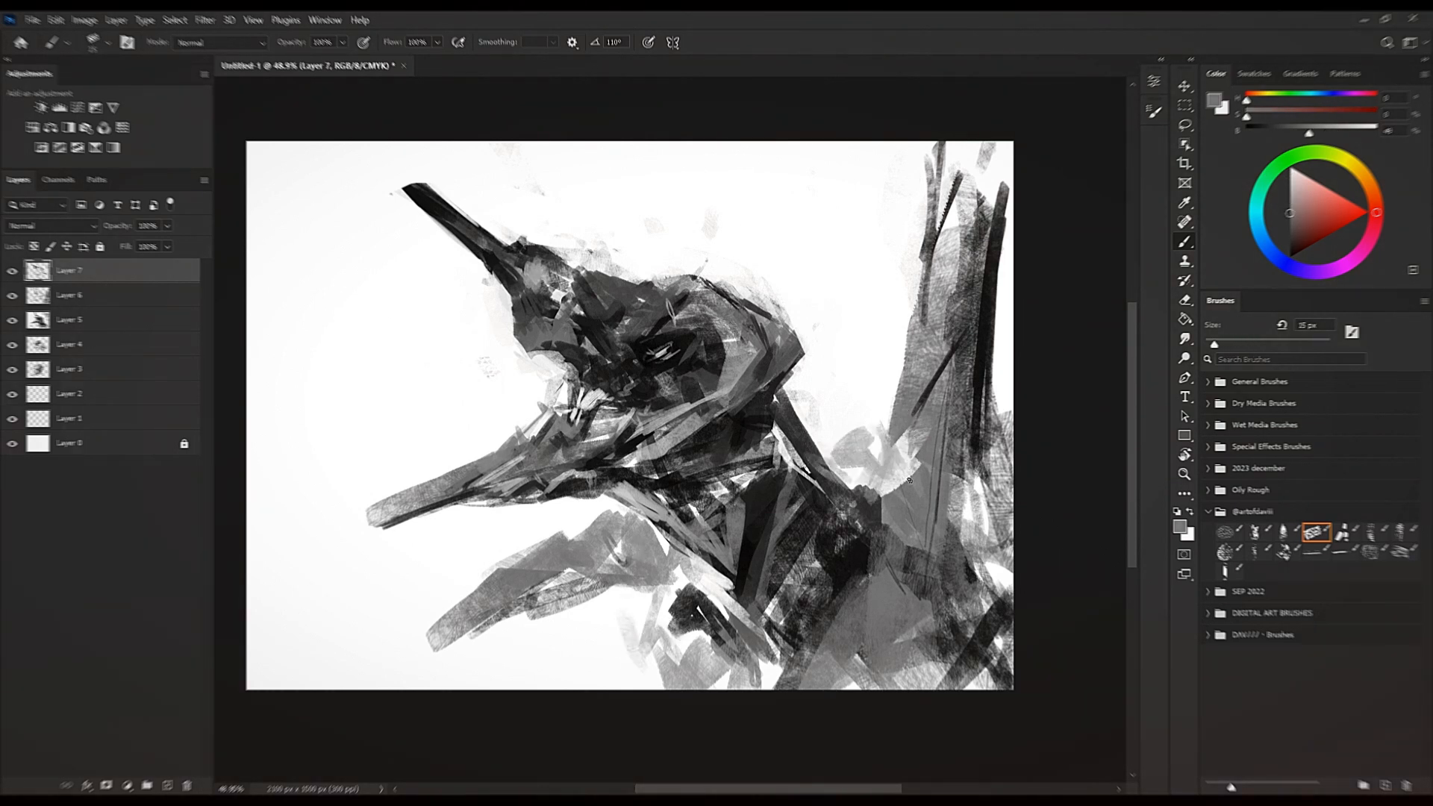
Darken the sampled shoulder grey and paint short strokes over the joint between the shoulder and wing.
left_click(905, 592, "alt")
left_click(903, 594, "alt")
left_click_drag(1331, 226, 1286, 261)
key("bracketright")
key("bracketright")
mouse_move(913, 567)
left_mouse_down()
mouse_move(951, 544)
mouse_move(931, 555)
left_mouse_up()
mouse_move(968, 521)
left_mouse_down()
mouse_move(981, 448)
mouse_move(967, 524)
left_mouse_up()
key("bracketleft")
left_click_drag(946, 576, 957, 630)
key("bracketleft")
key("bracketright")
Paint out the thin spines at the wing's tip with sampled background tones, enlarging the brush to 90 px.
mouse_move(938, 250)
left_mouse_down()
mouse_move(961, 146)
mouse_move(936, 283)
left_mouse_up()
left_click(952, 281, "alt")
key("bracketright")
key("bracketright")
left_click(902, 233, "alt")
mouse_move(924, 185)
left_mouse_down()
mouse_move(940, 145)
mouse_move(987, 146)
left_mouse_up()
mouse_move(937, 200)
left_mouse_down()
mouse_move(1022, 209)
mouse_move(970, 147)
mouse_move(929, 228)
left_mouse_up()
key("bracketright")
key("bracketright")
key("bracketright")
left_click(952, 267, "alt")
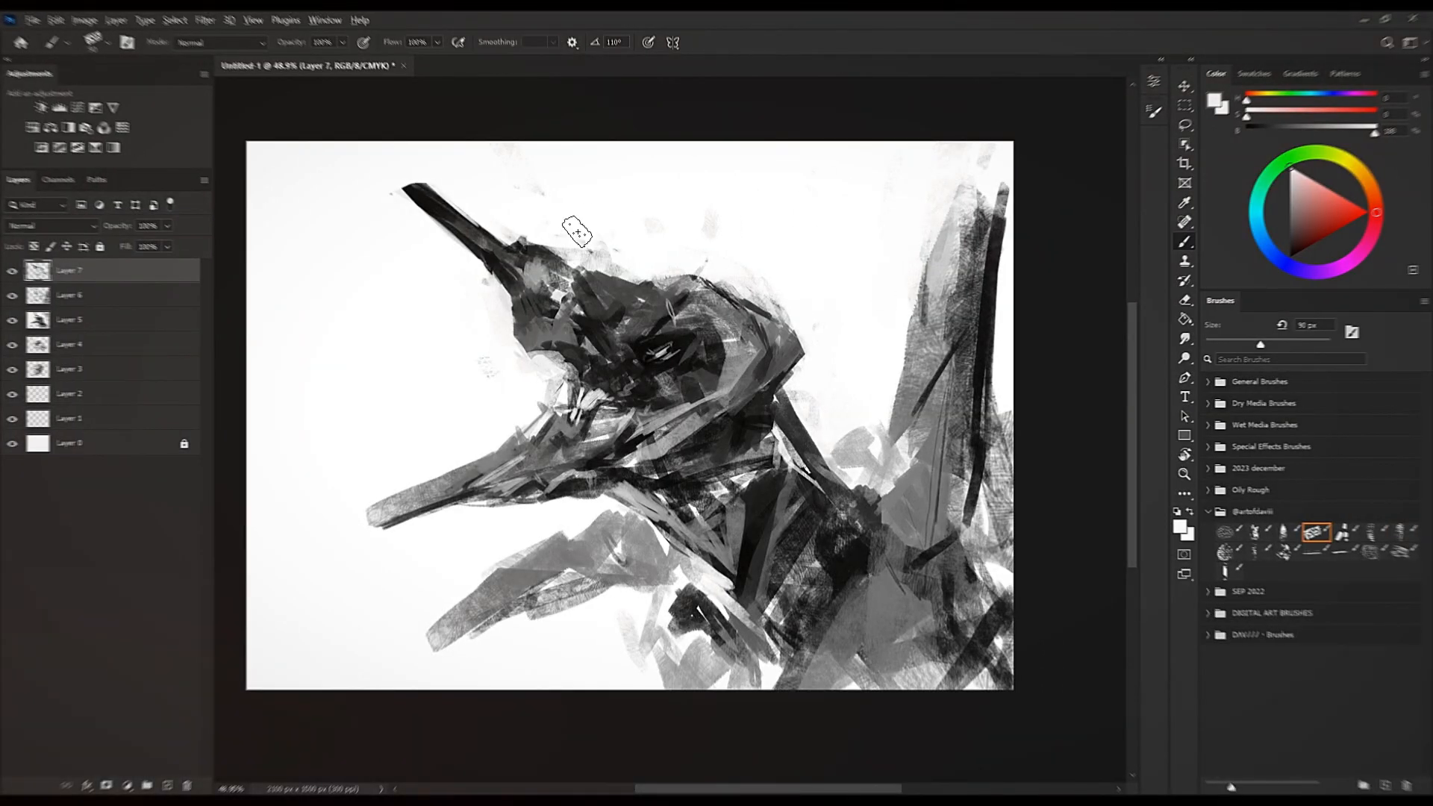
Check the silhouette by mirroring the canvas several times and viewing the head closer up, ending in the original direction.
key("bracketleft")
key("bracketleft")
key("bracketleft")
key("bracketleft")
key("bracketleft")
key("ctrl+shift+h")
key("ctrl+shift+h")
key("ctrl+shift+h")
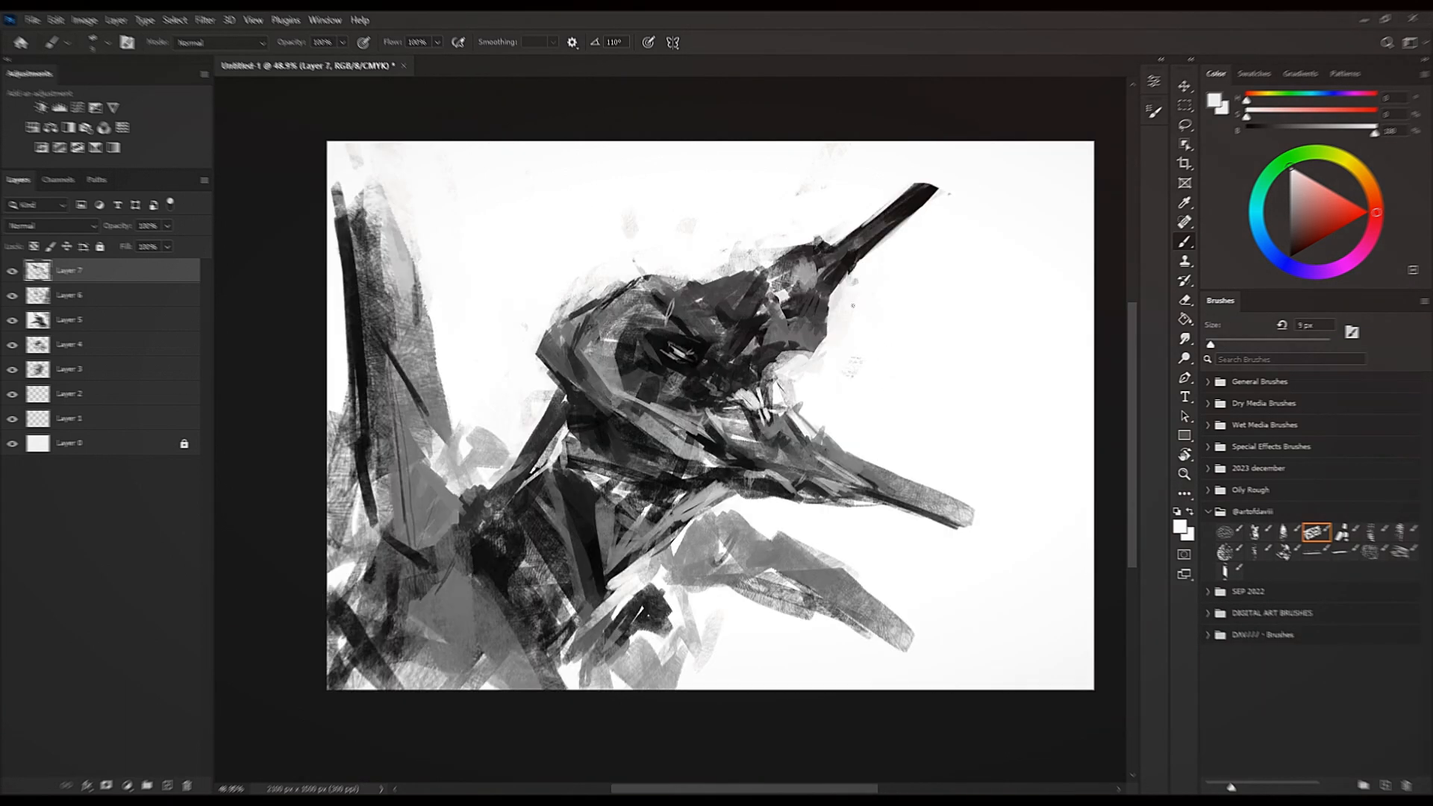
key("z")
mouse_move(851, 337)
left_mouse_down()
mouse_move(736, 323)
mouse_move(877, 328)
left_mouse_up()
key("b")
left_click_drag(651, 304, 698, 186)
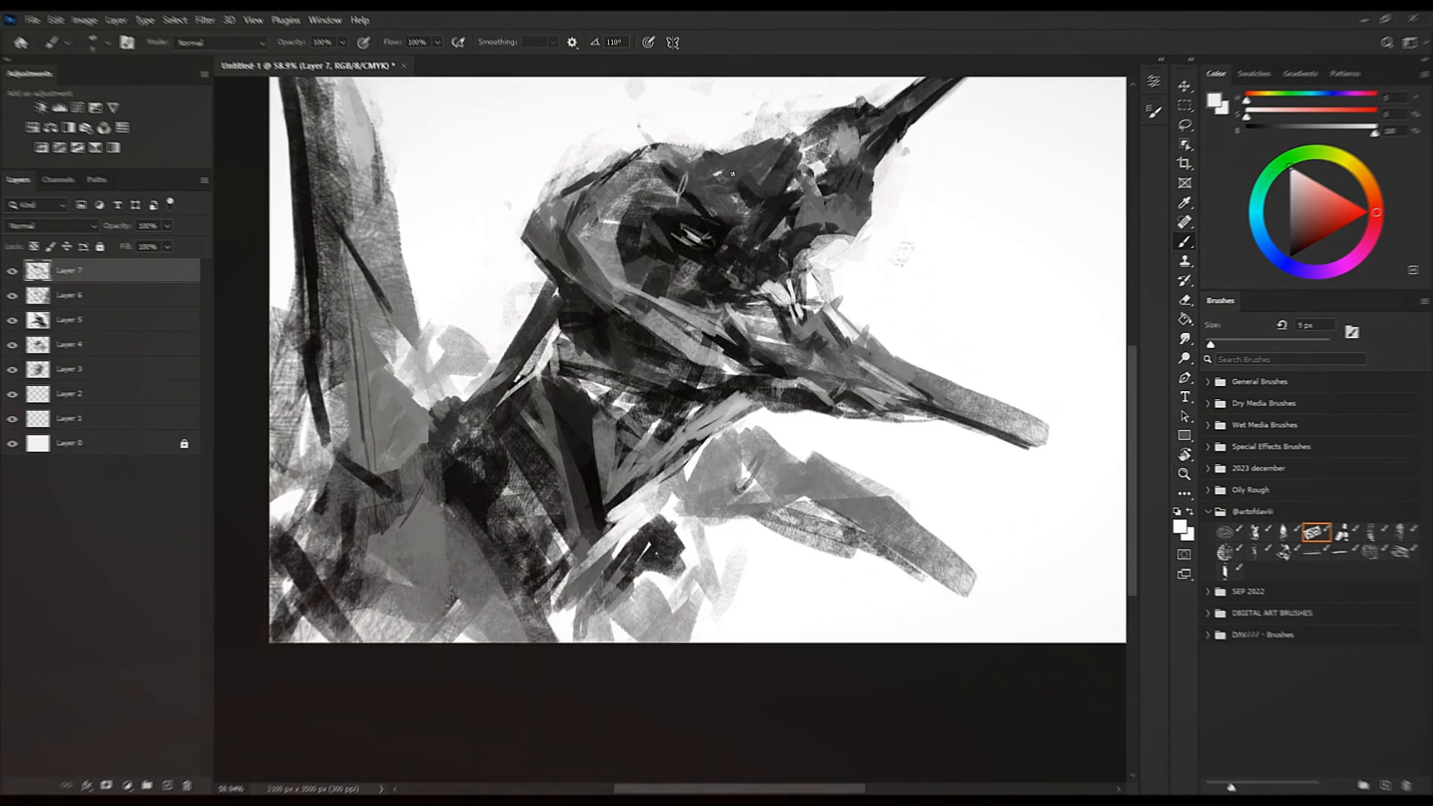
key("ctrl+shift+h")
left_click(822, 305, "alt")
key("z")
mouse_move(850, 282)
left_mouse_down()
mouse_move(792, 289)
mouse_move(787, 325)
mouse_move(822, 304)
left_mouse_up()
key("b")
key("z")
key("b")
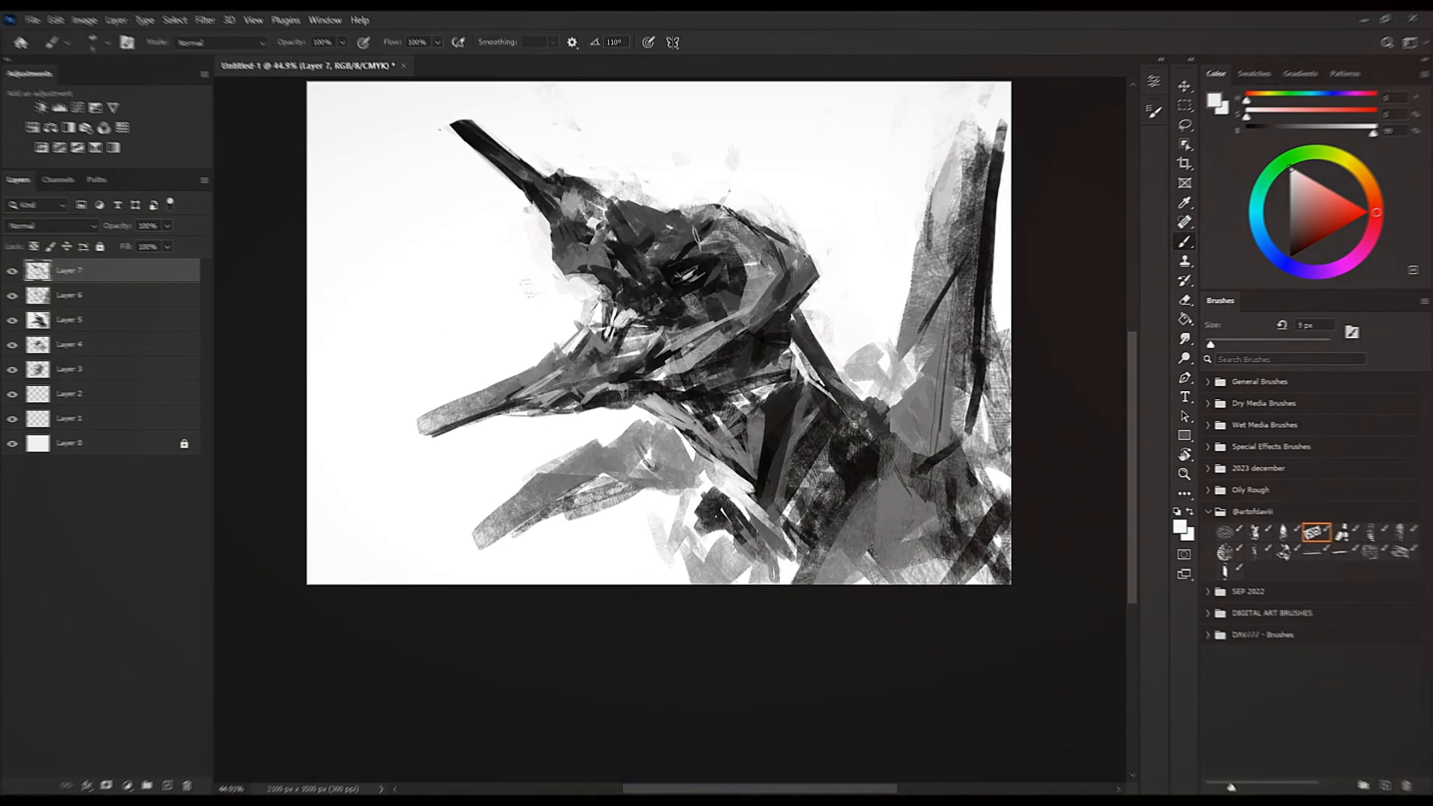
Build up the back of the neck with sampled black, and trim its outline with near-white using a 25 px brush.
left_click(851, 465, "alt")
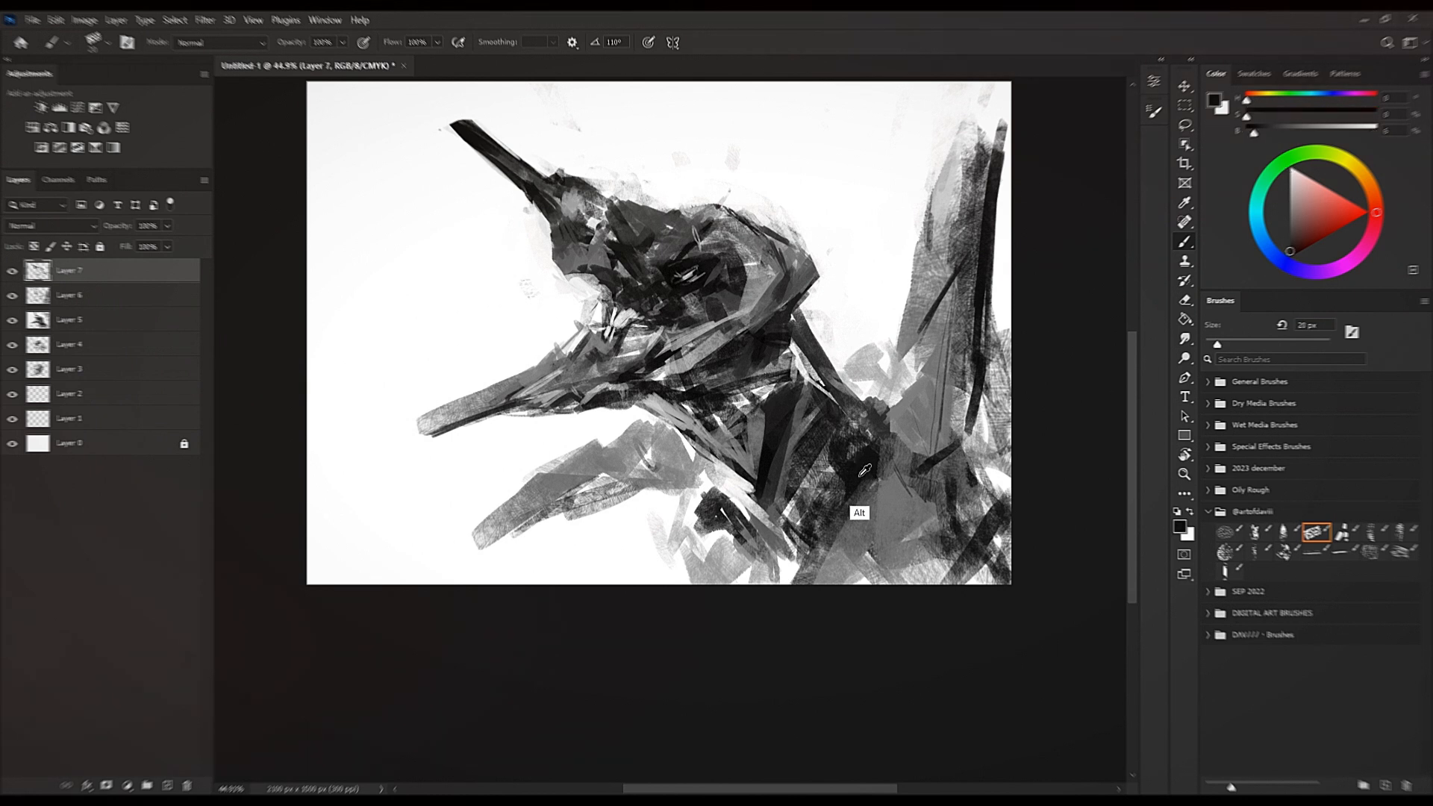
left_click_drag(863, 393, 845, 390)
key("]")
left_click(830, 354, "alt")
left_click_drag(811, 301, 800, 321)
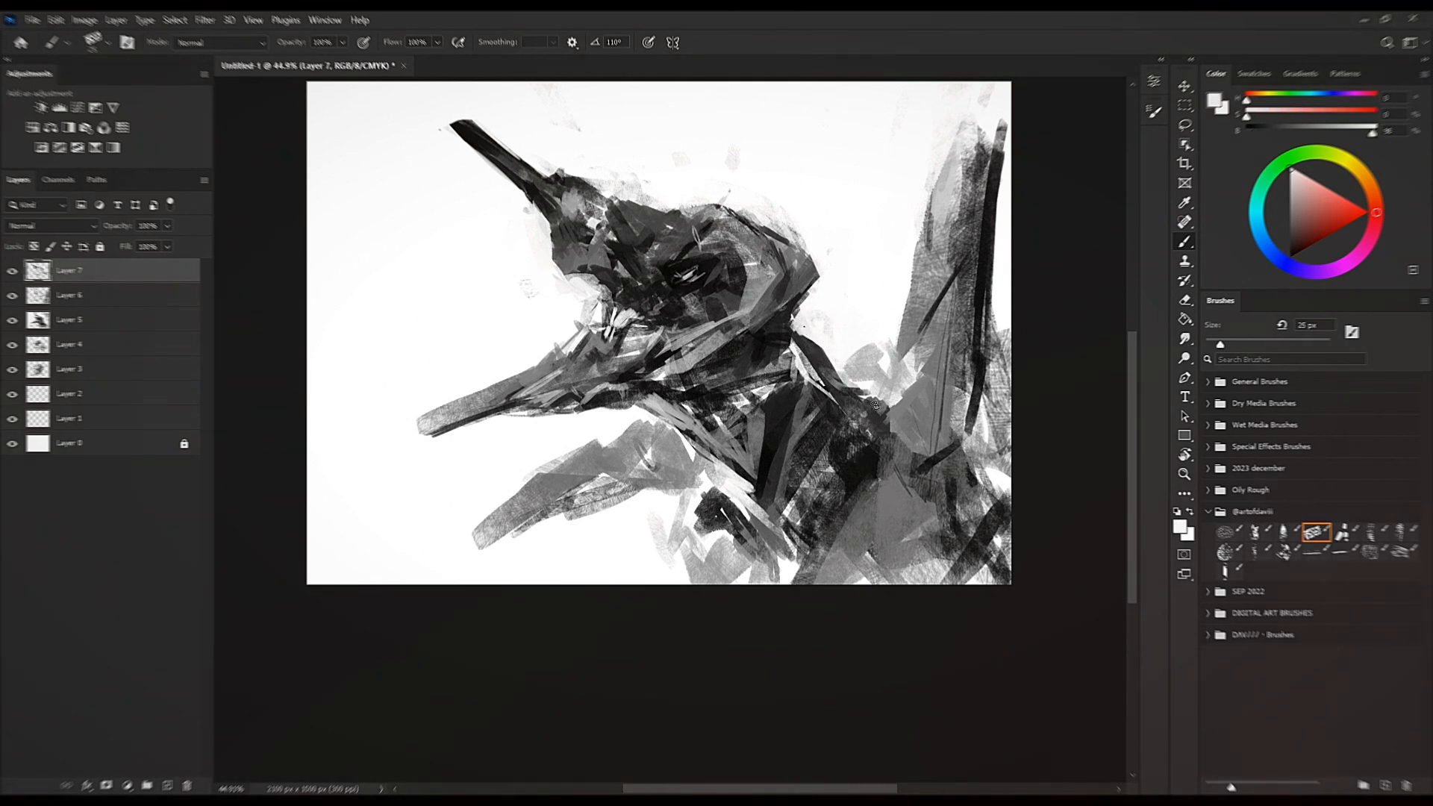
left_click_drag(842, 379, 883, 404)
Sample dark tones from the neck and paint over its lower front, then sample the pale background behind the nape.
left_click(851, 441, "alt")
key("]")
left_click(727, 496, "alt")
left_click(761, 499, "alt")
left_click_drag(765, 465, 755, 509)
left_click(841, 358, "alt")
key("[")
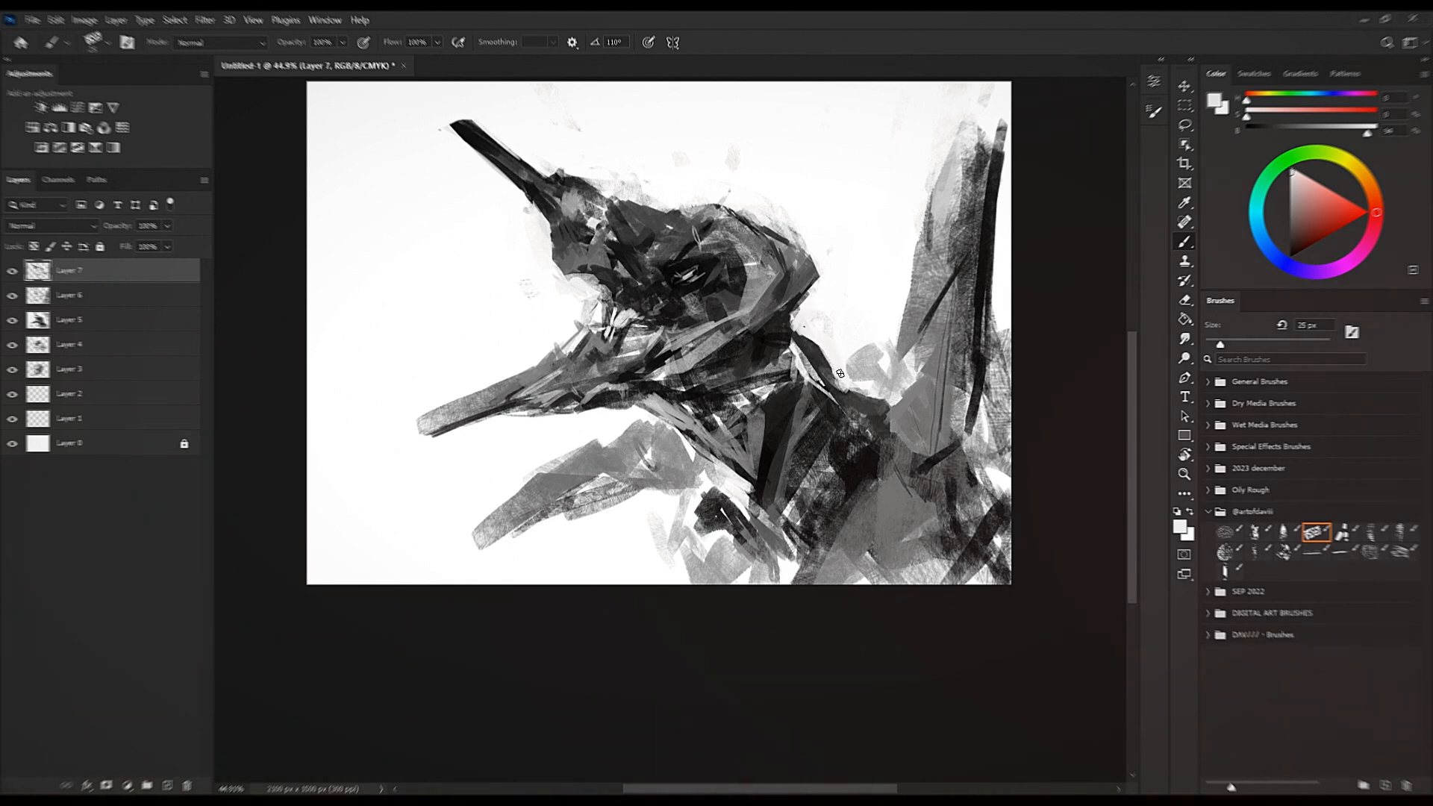
Rework the outer edge of the upright wing with long vertical strokes in sampled grey and pale background tones, adjusting the brush size between strokes.
left_click(917, 243, "alt")
left_click(981, 205, "alt")
key("[")
left_click_drag(936, 165, 928, 235)
key("[")
left_click(931, 235, "alt")
key("]")
left_click_drag(932, 179, 926, 250)
left_click_drag(935, 155, 926, 261)
key("]")
left_click(918, 229, "alt")
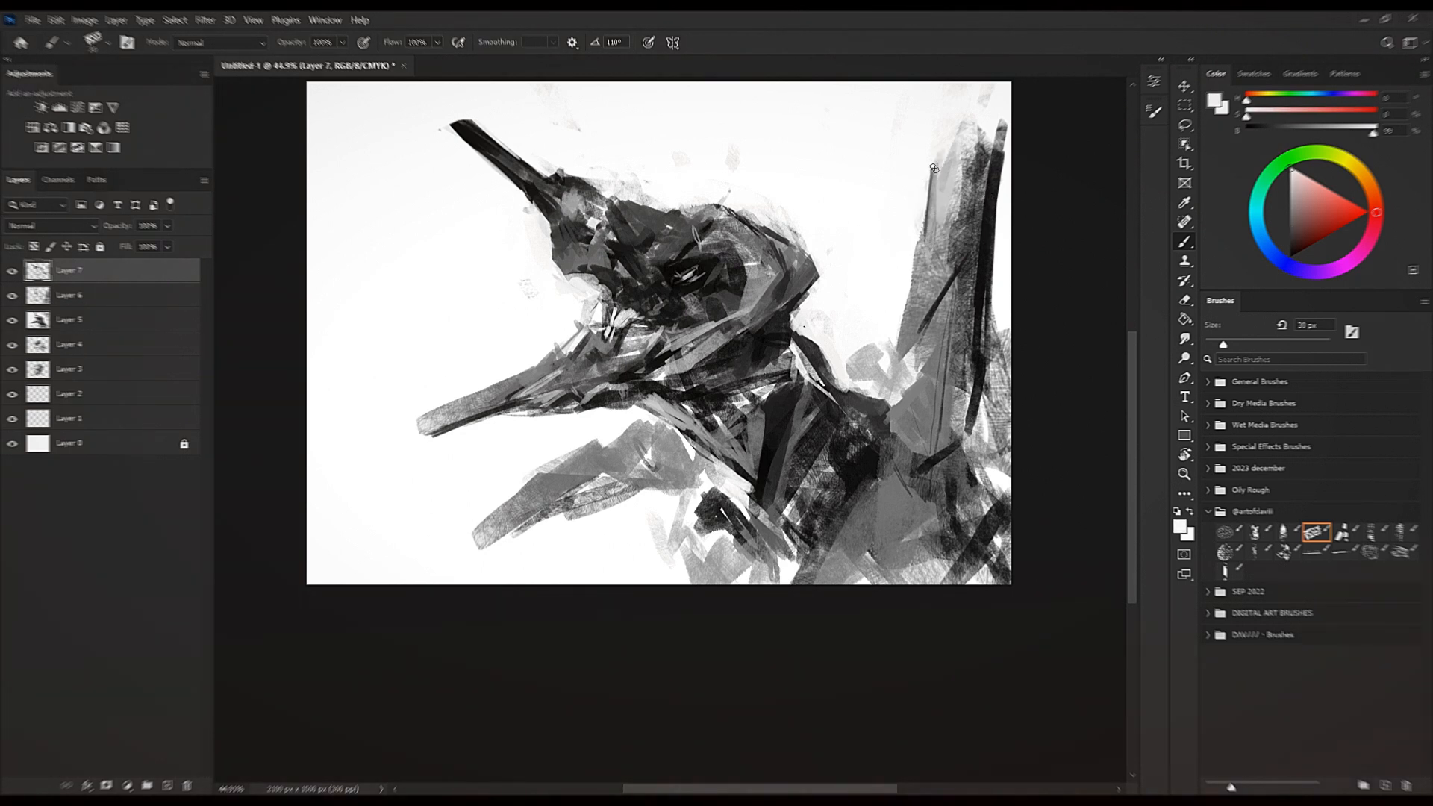
Sample tones around the grey limb shape below the lower jaw and enlarge the brush to 100 px.
left_click(654, 490, "alt")
left_click(498, 508, "alt")
key("]")
key("]")
key("]")
key("]")
key("]")
key("]")
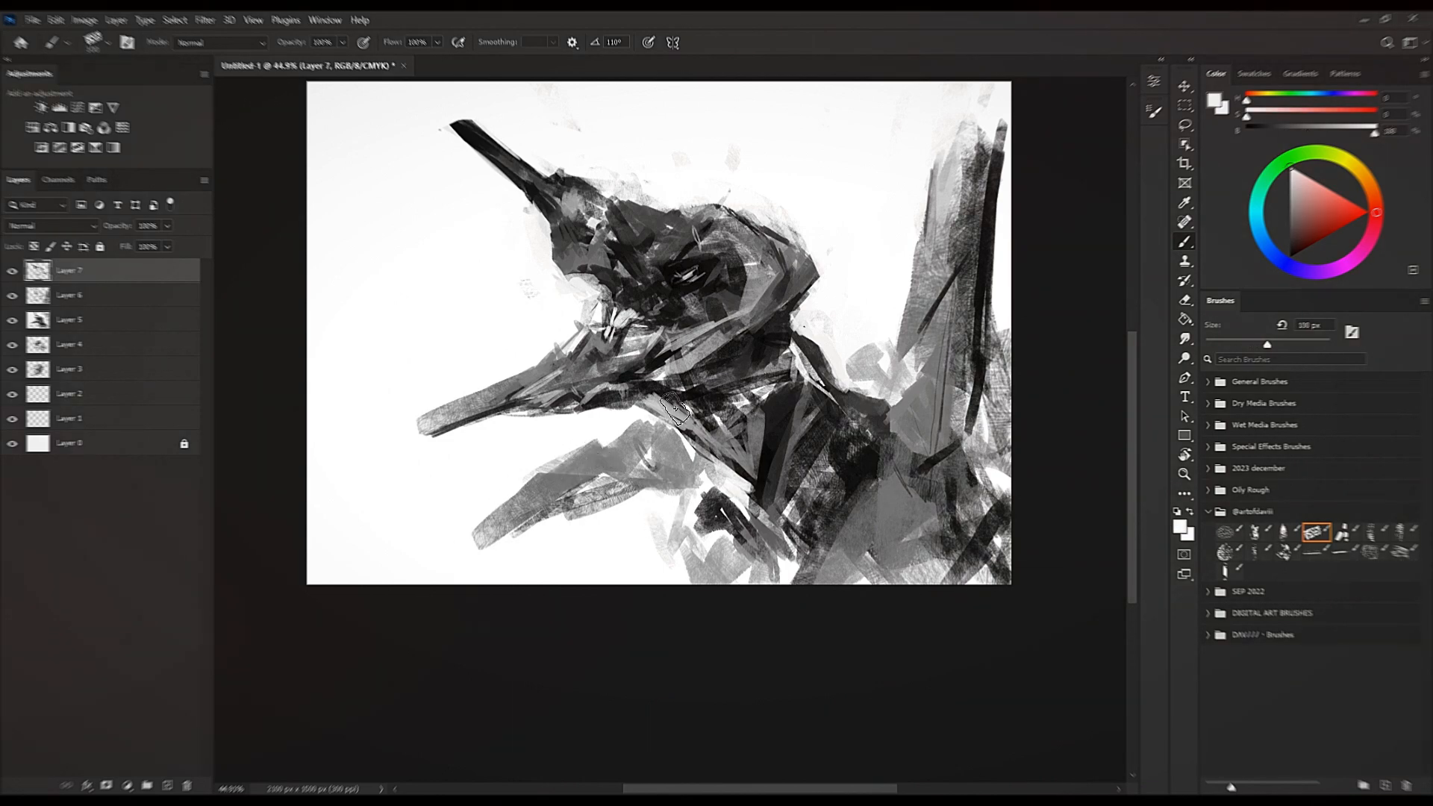